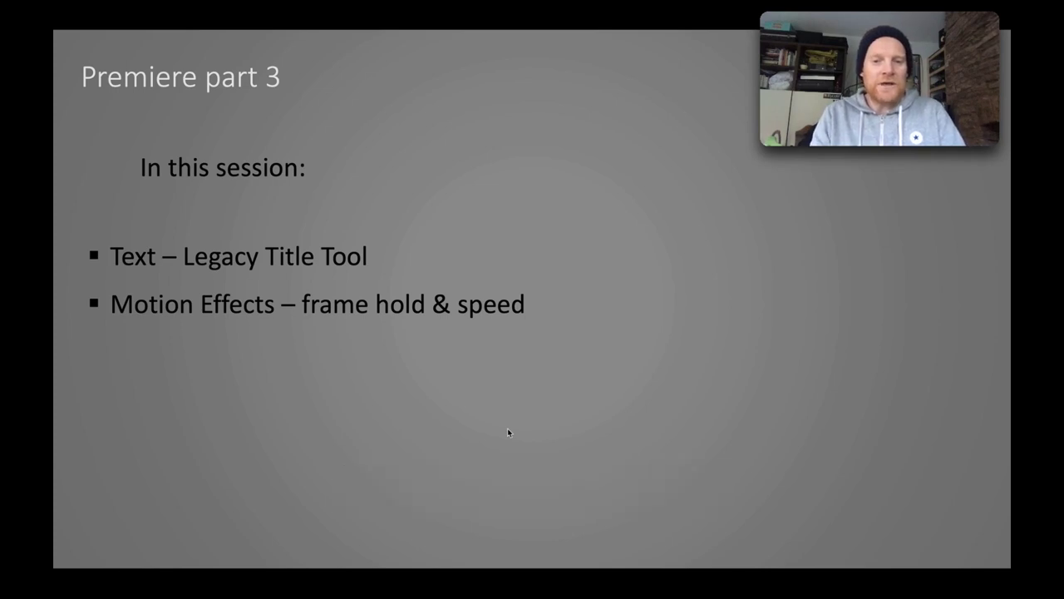
Step: Reveal the Geometry, Transition, Video Filters and Lumetri bullets, advance to the Legacy Title slide, then go to Premiere
{"action": "left_click", "coordinate": [507, 429]}
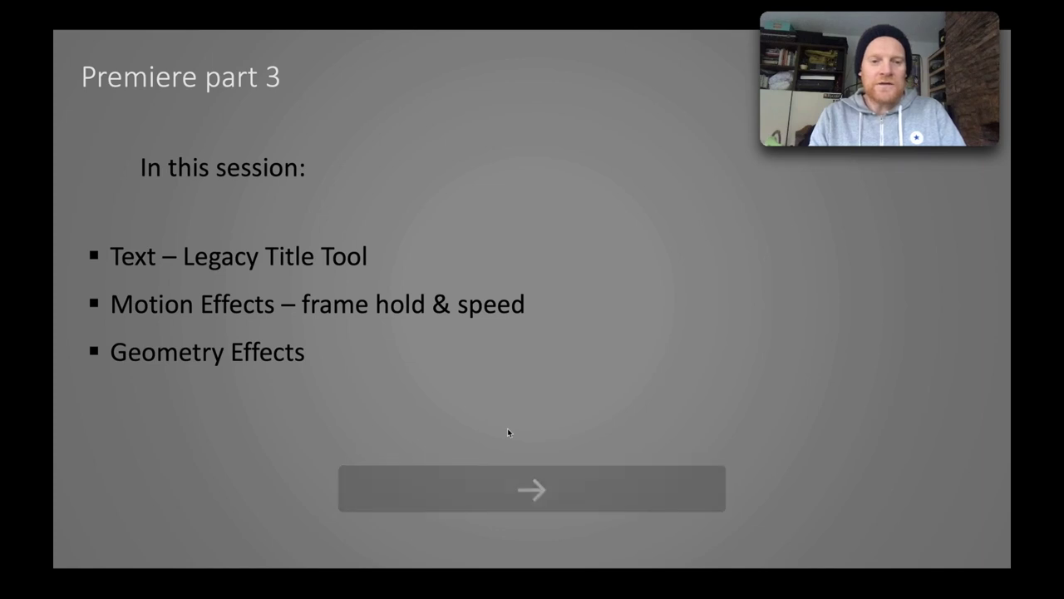
{"action": "left_click", "coordinate": [508, 429]}
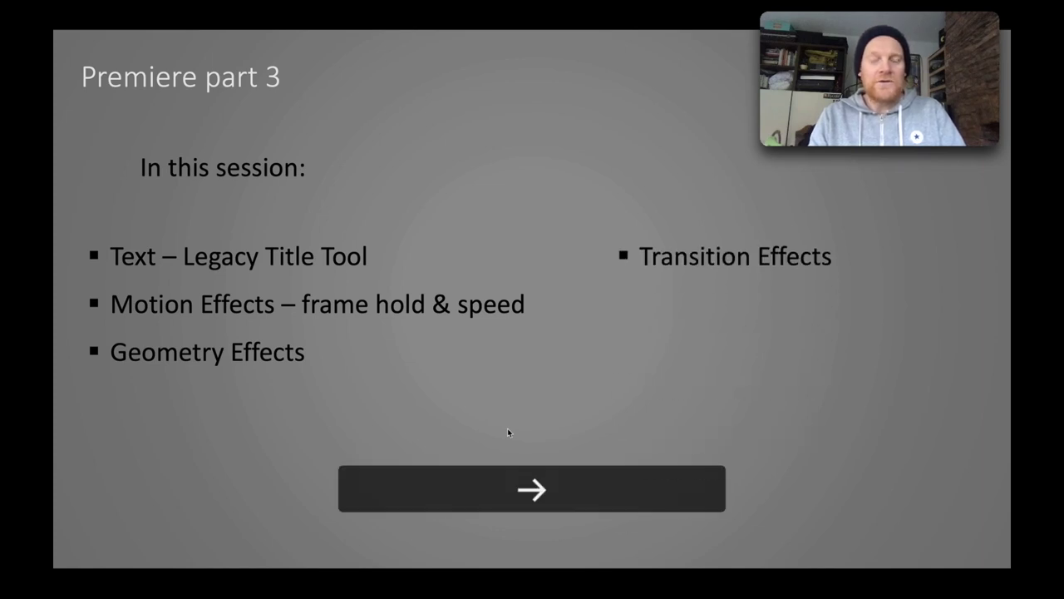
{"action": "left_click", "coordinate": [507, 429]}
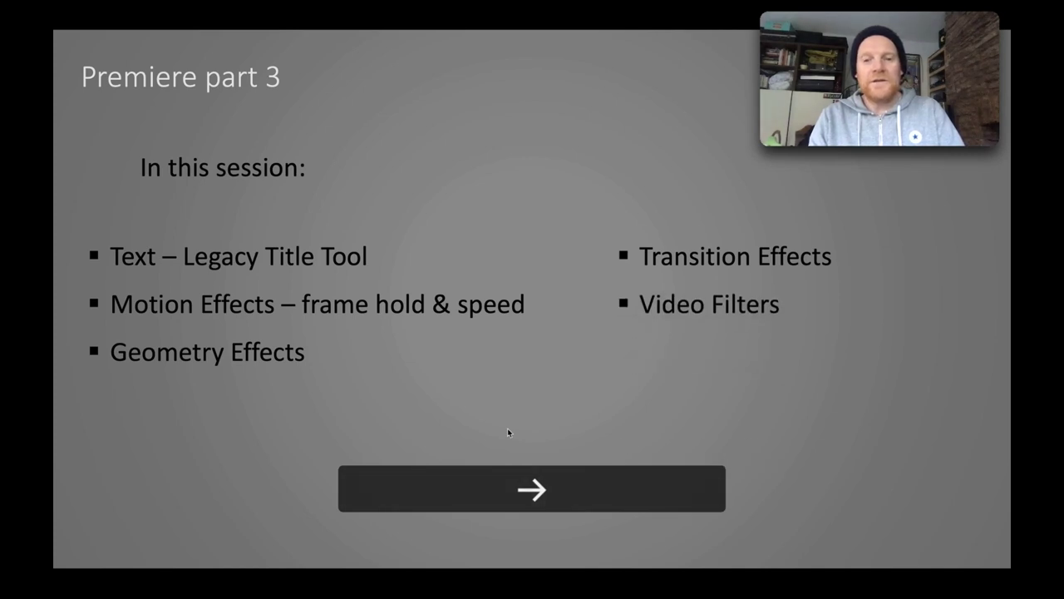
{"action": "left_click", "coordinate": [507, 430]}
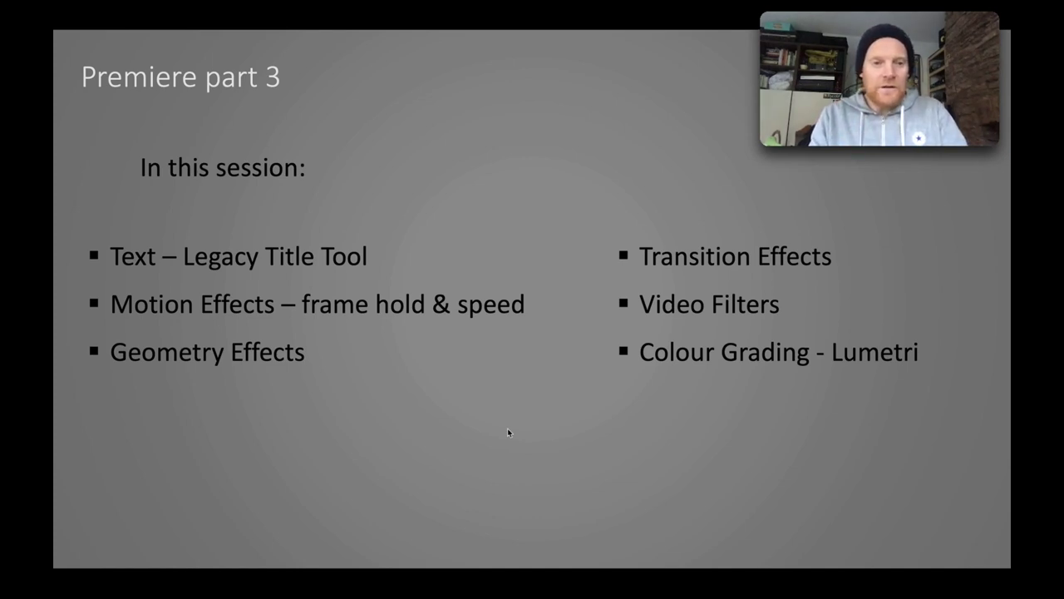
{"action": "key", "text": "Right"}
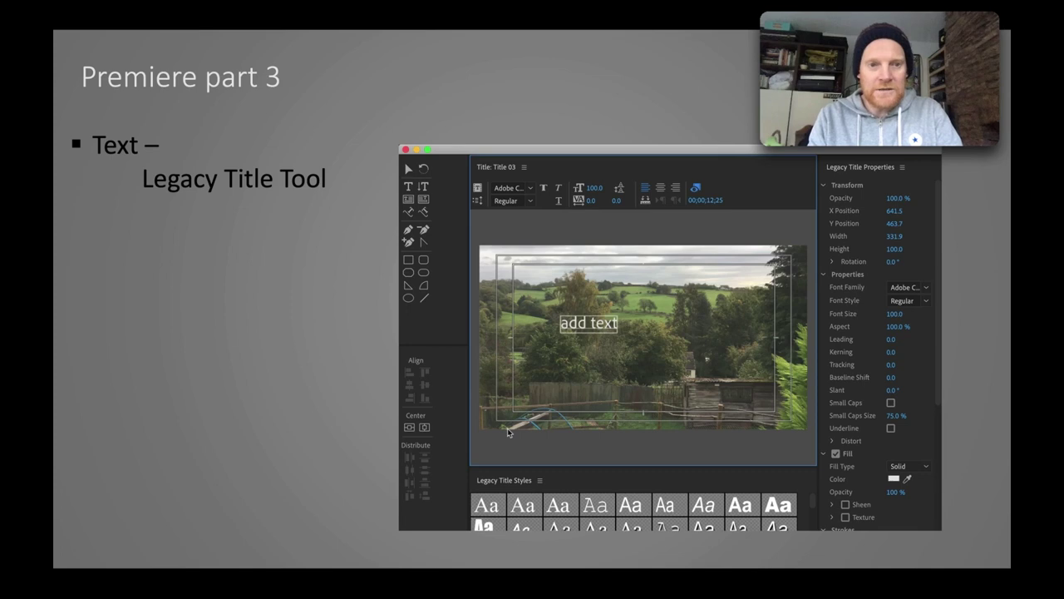
{"action": "key", "text": "super+Tab"}
{"action": "key", "text": "super+Tab"}
{"action": "key", "text": "super+Tab"}
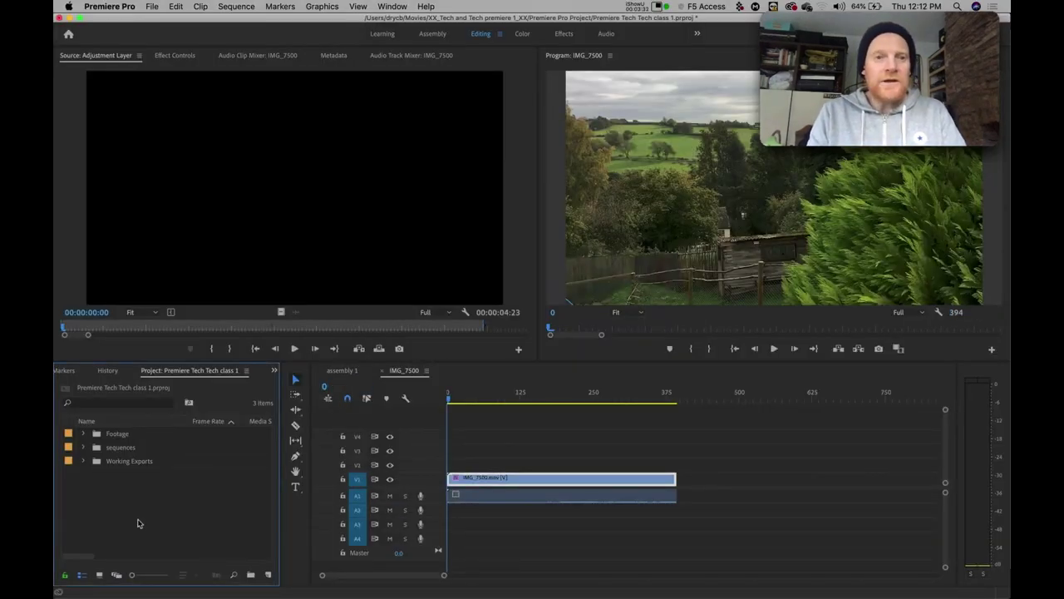
Step: Start a new 1920×1080, 25 fps legacy title and move its New Title dialog into view
{"action": "left_click", "coordinate": [152, 6]}
{"action": "mouse_move", "coordinate": [166, 19]}
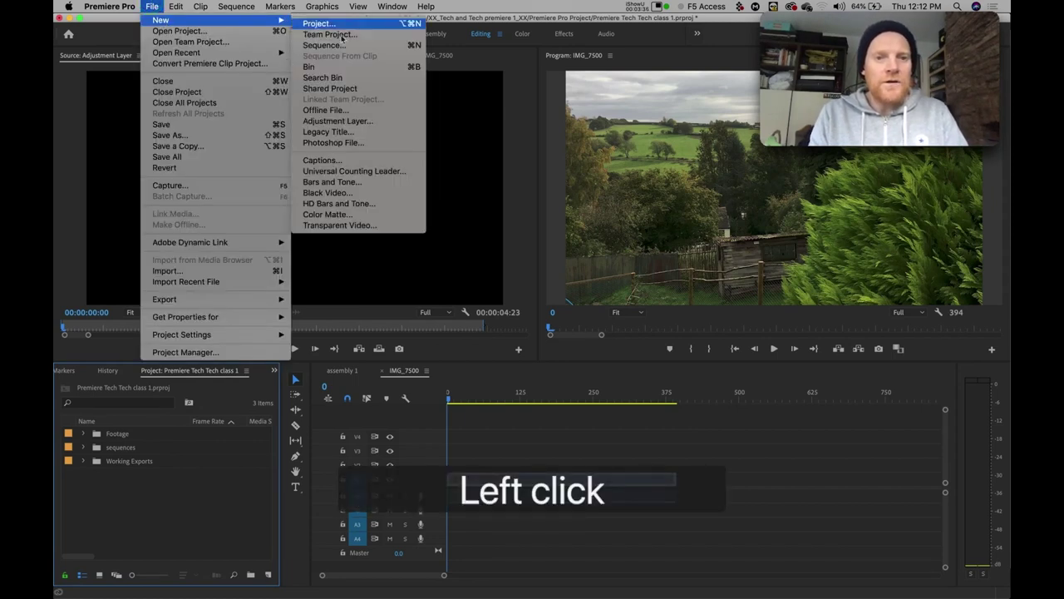
{"action": "left_click", "coordinate": [379, 134]}
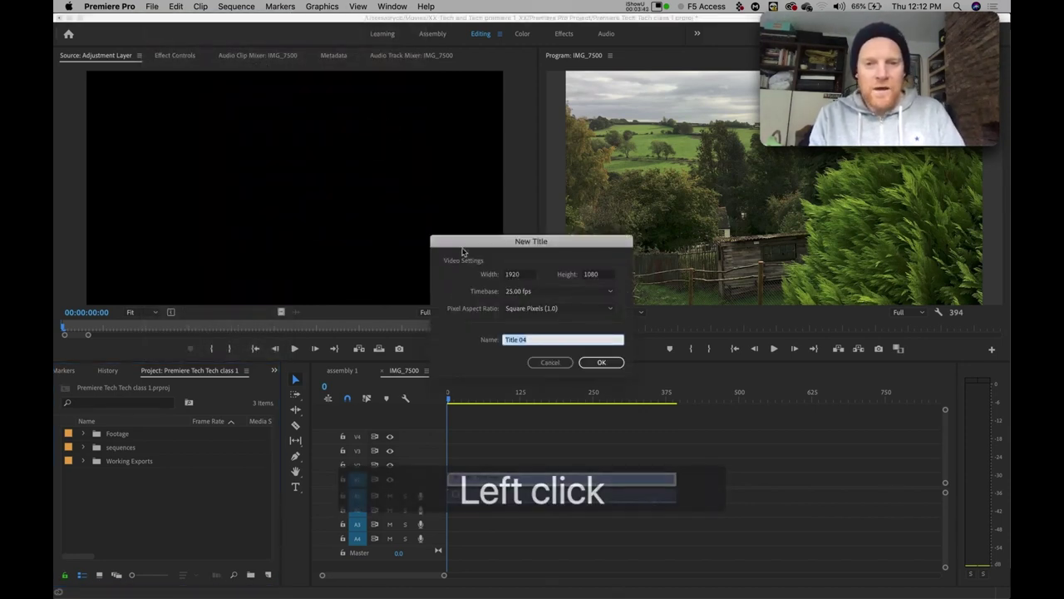
{"action": "left_click_drag", "start_coordinate": [459, 243], "coordinate": [238, 124]}
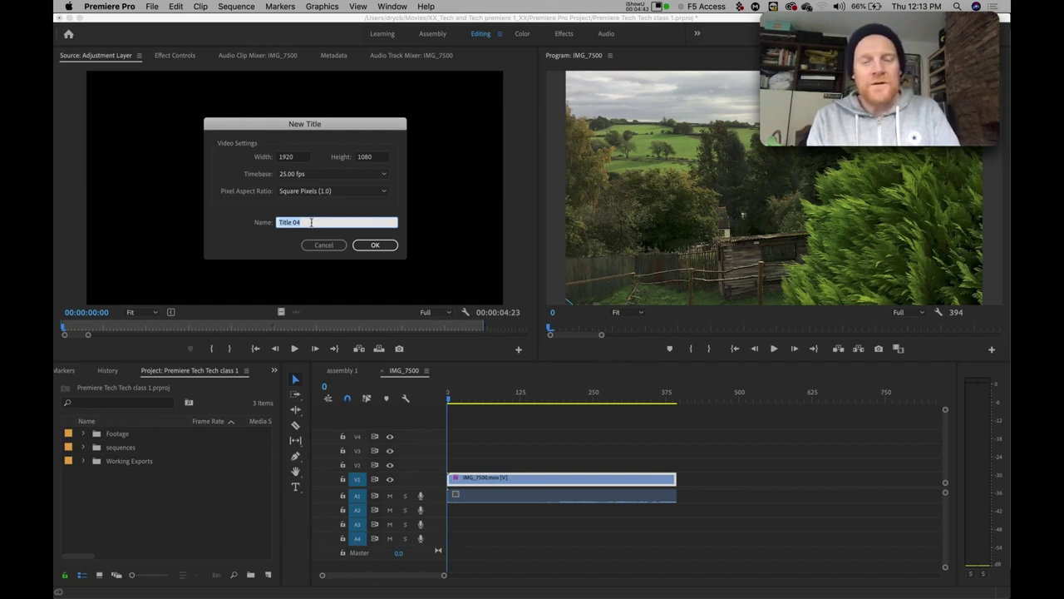
Step: Replace the default name 'Title 04' with 'Opening Title Credit' and create the title
{"action": "left_click", "coordinate": [311, 222]}
{"action": "left_click_drag", "start_coordinate": [311, 222], "coordinate": [262, 222]}
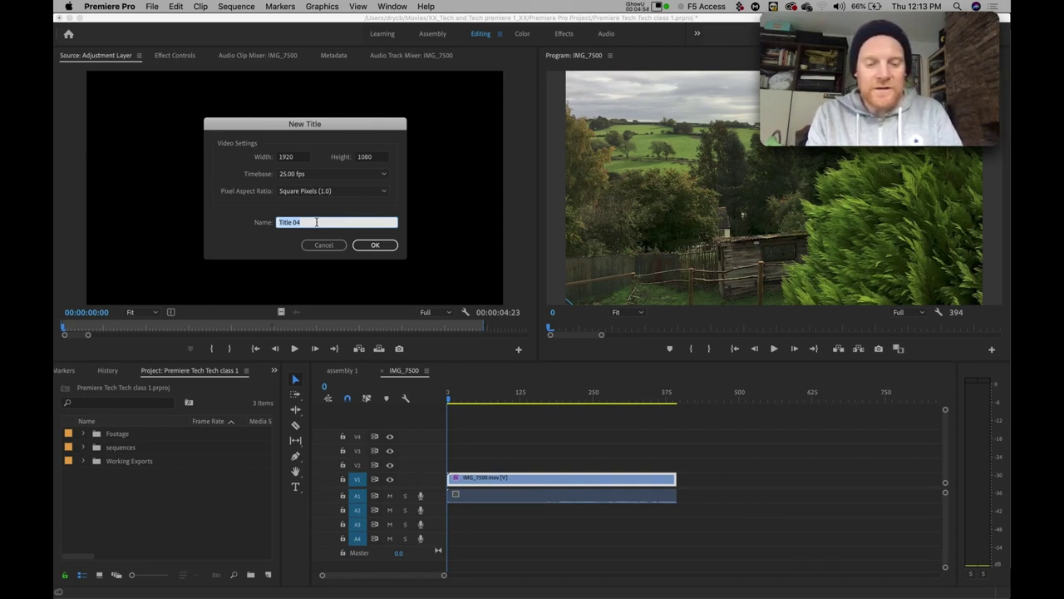
{"action": "type", "text": "Opening Title Credit"}
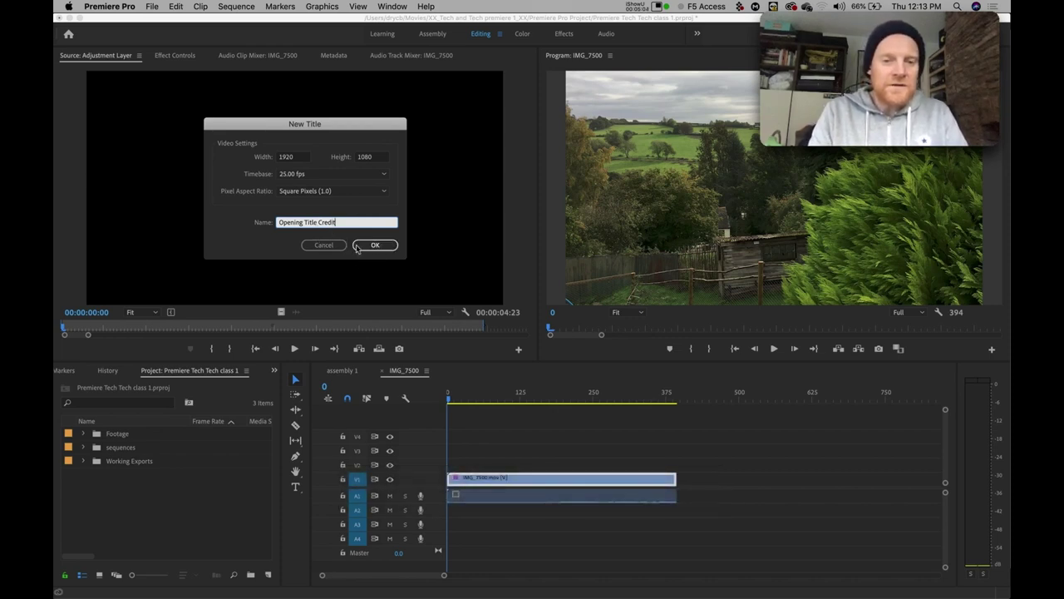
{"action": "left_click", "coordinate": [374, 246]}
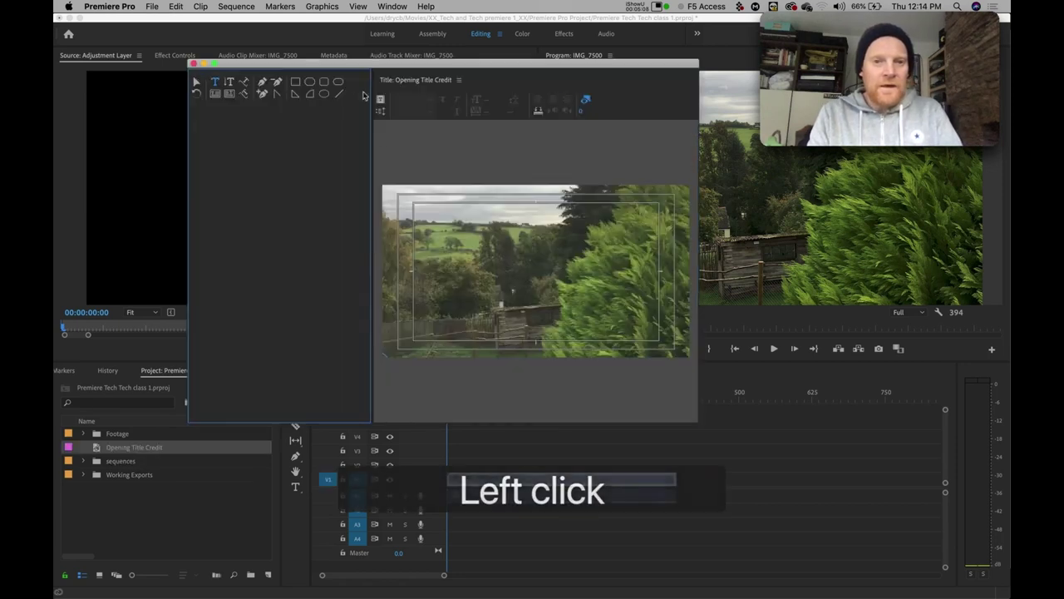
Step: Reposition and enlarge the title editor window, widening its preview area
{"action": "left_click_drag", "start_coordinate": [342, 66], "coordinate": [298, 48]}
{"action": "left_click_drag", "start_coordinate": [641, 404], "coordinate": [762, 460]}
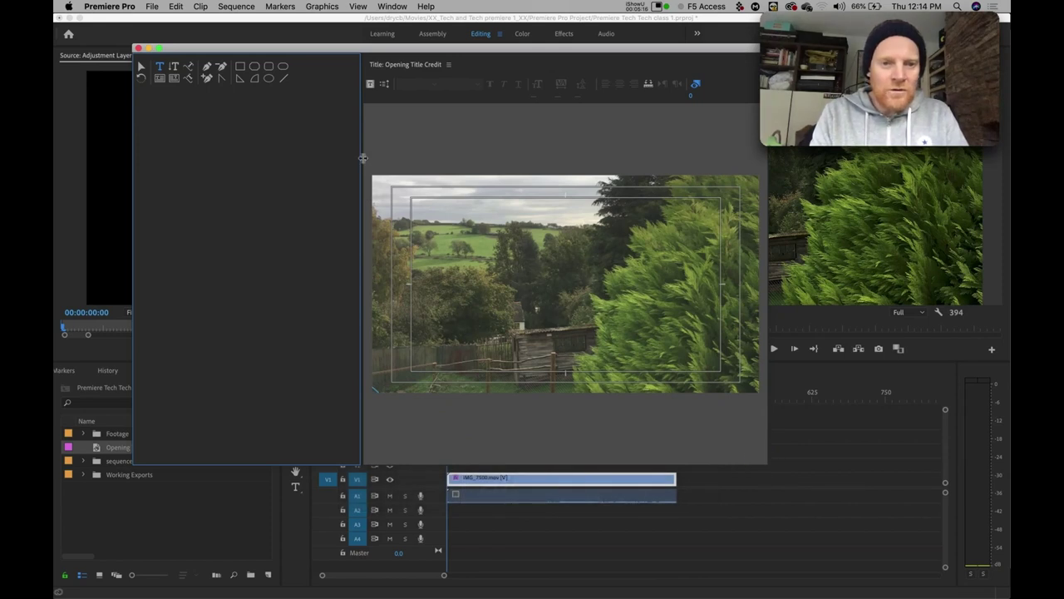
{"action": "left_click_drag", "start_coordinate": [363, 158], "coordinate": [186, 157]}
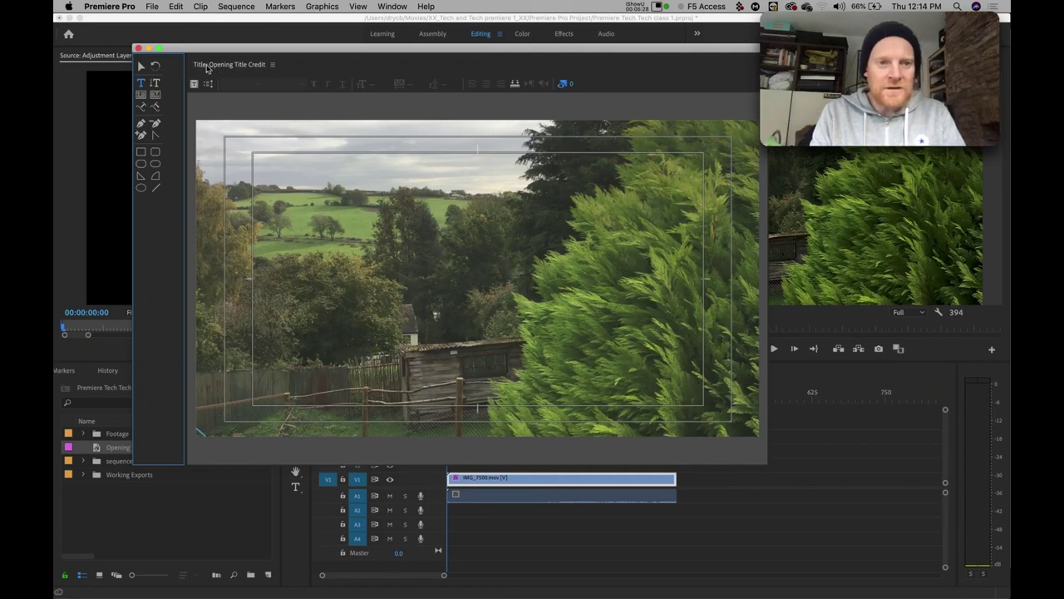
Step: Show the Tools, Styles, Actions and Properties panels in the title editor
{"action": "left_click", "coordinate": [273, 66]}
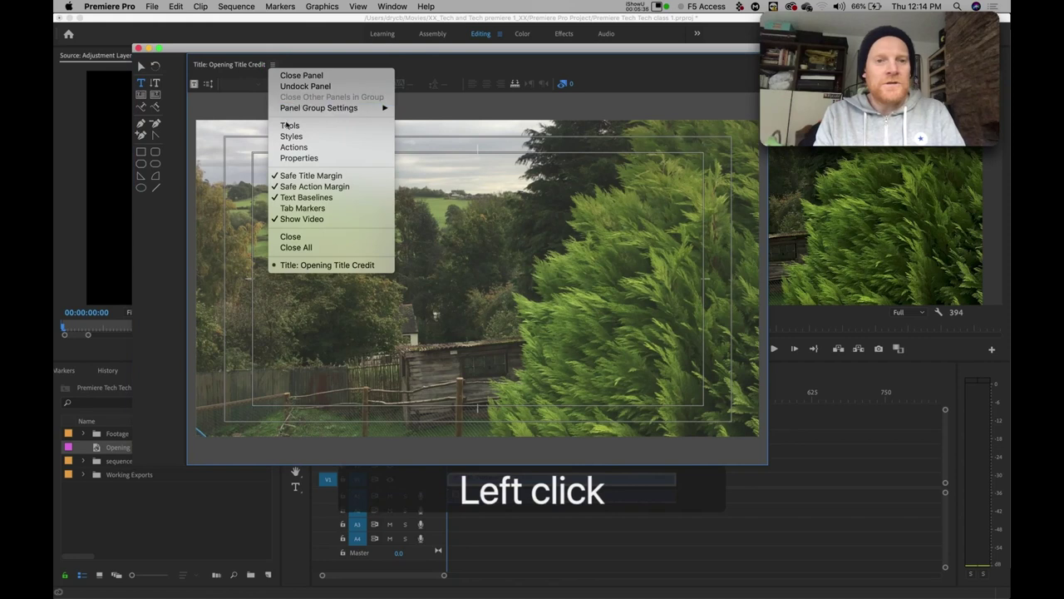
{"action": "left_click", "coordinate": [306, 126]}
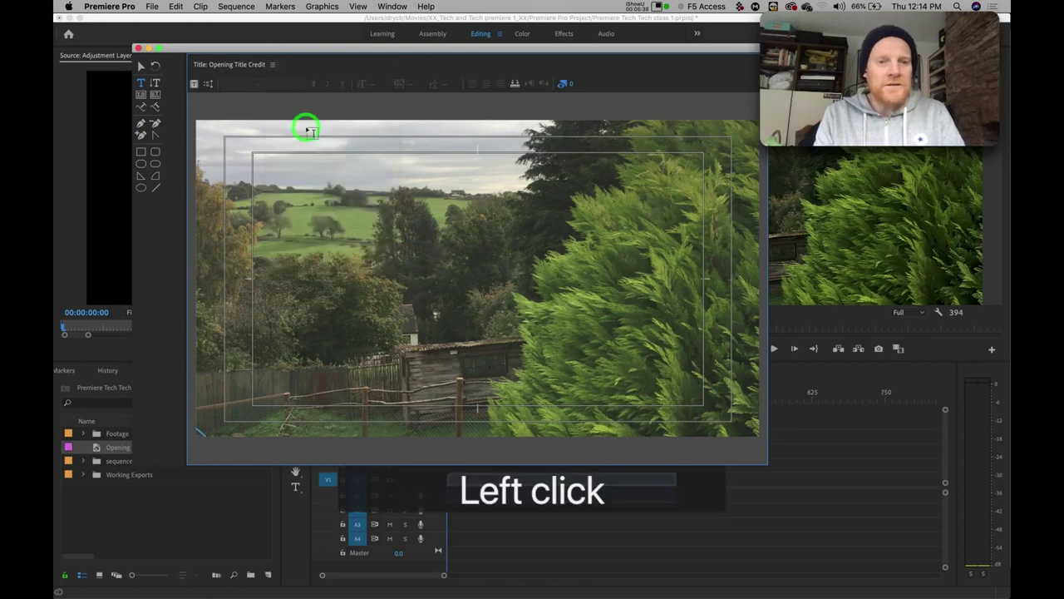
{"action": "left_click", "coordinate": [272, 64]}
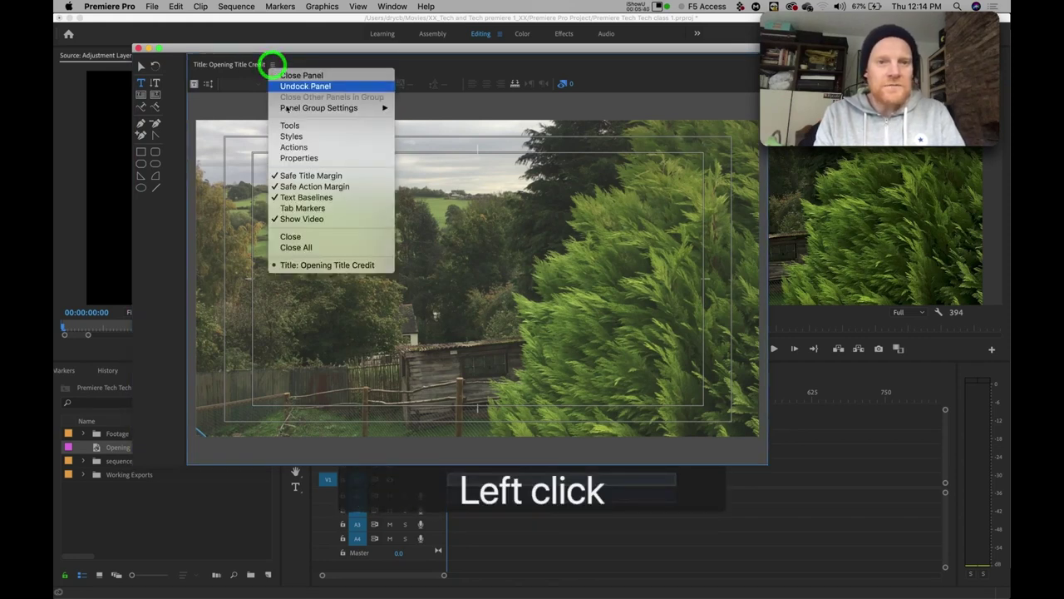
{"action": "left_click", "coordinate": [290, 136]}
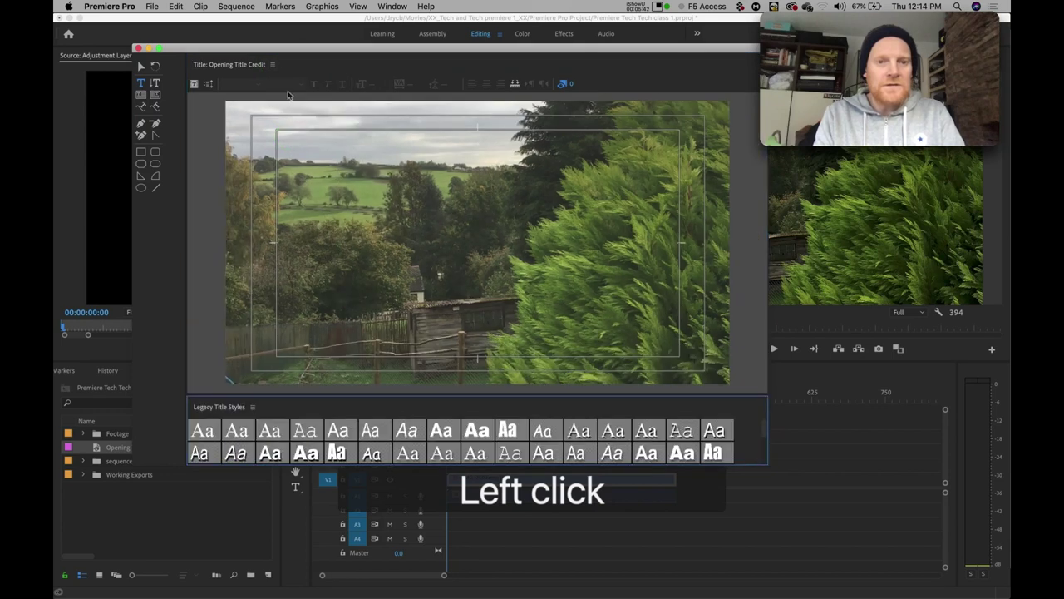
{"action": "left_click", "coordinate": [272, 65]}
{"action": "left_click", "coordinate": [293, 147]}
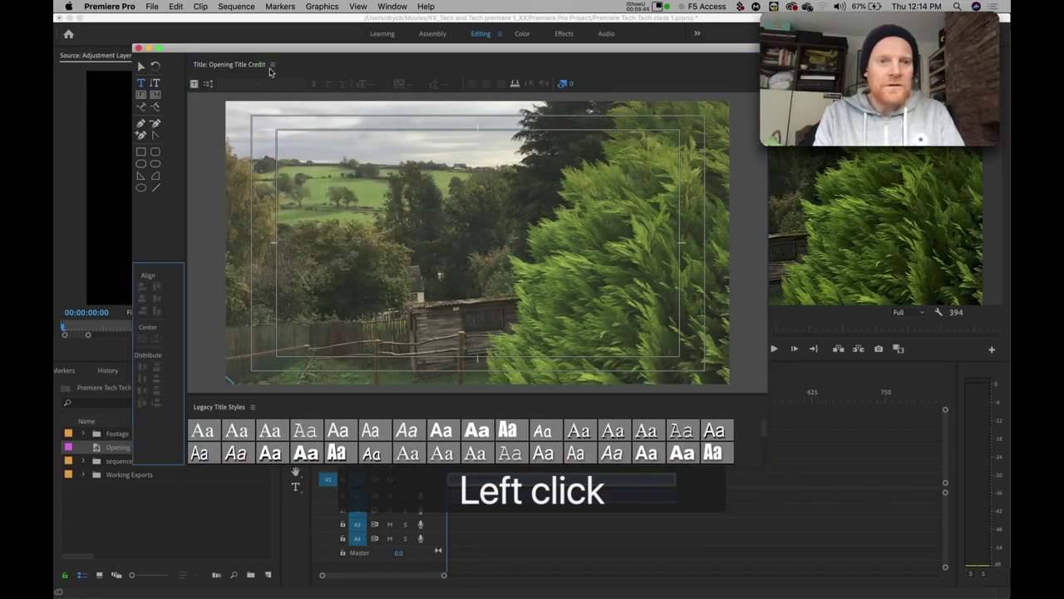
{"action": "left_click", "coordinate": [272, 65]}
{"action": "left_click", "coordinate": [289, 163]}
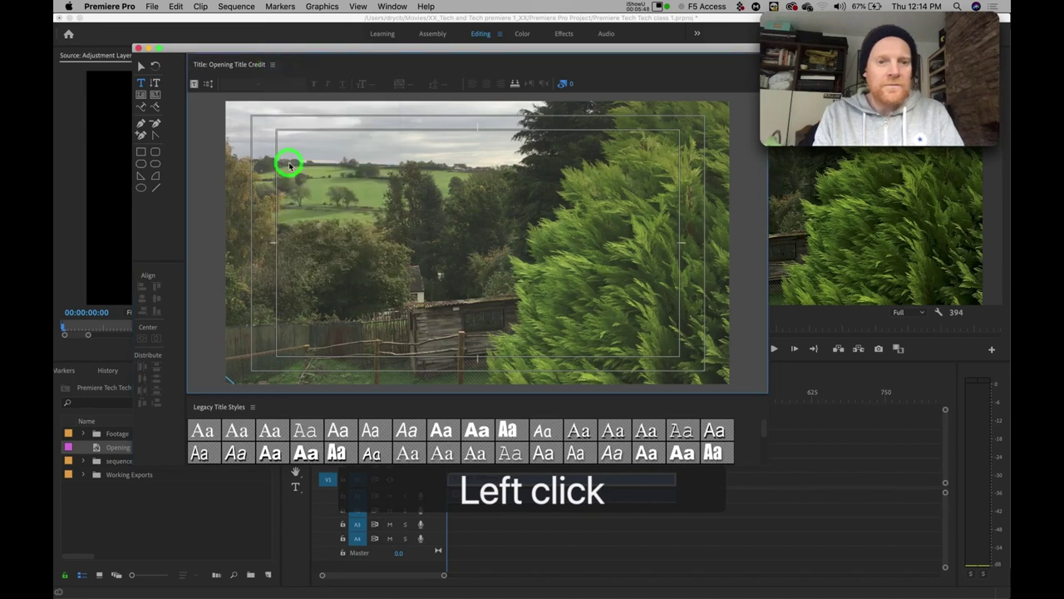
{"action": "left_click_drag", "start_coordinate": [369, 53], "coordinate": [411, 71]}
{"action": "left_click_drag", "start_coordinate": [405, 98], "coordinate": [384, 78]}
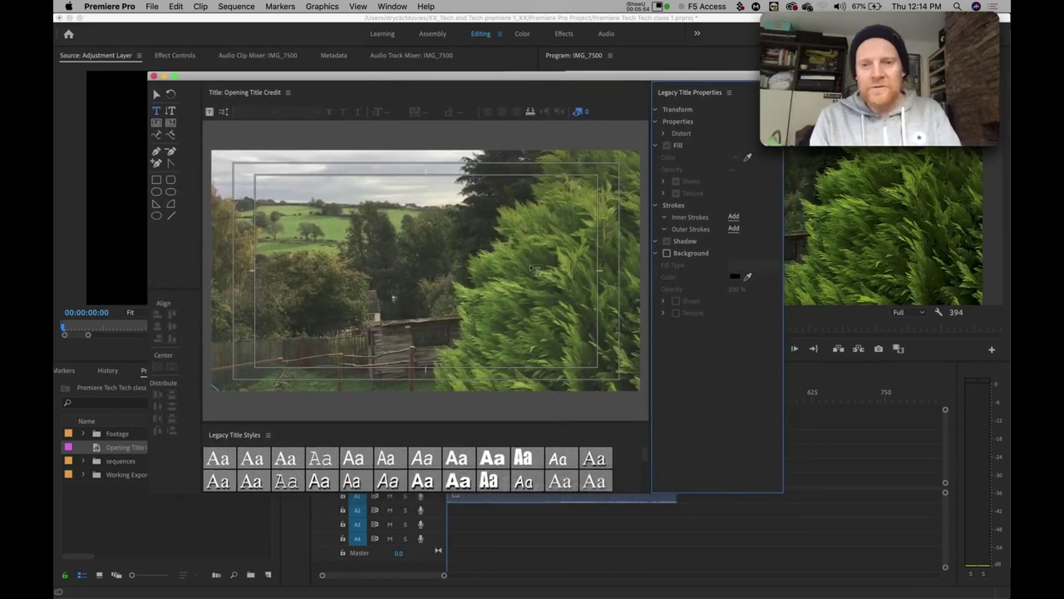
Step: Add a 'Typing the title' text box near the frame's upper left and select its text
{"action": "left_click", "coordinate": [156, 112]}
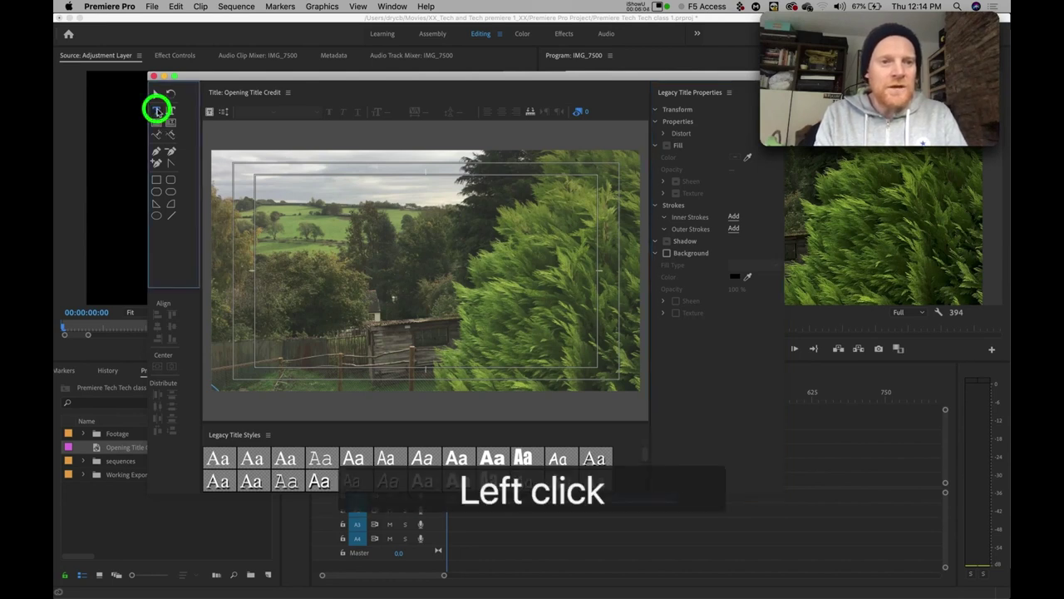
{"action": "left_click", "coordinate": [309, 229]}
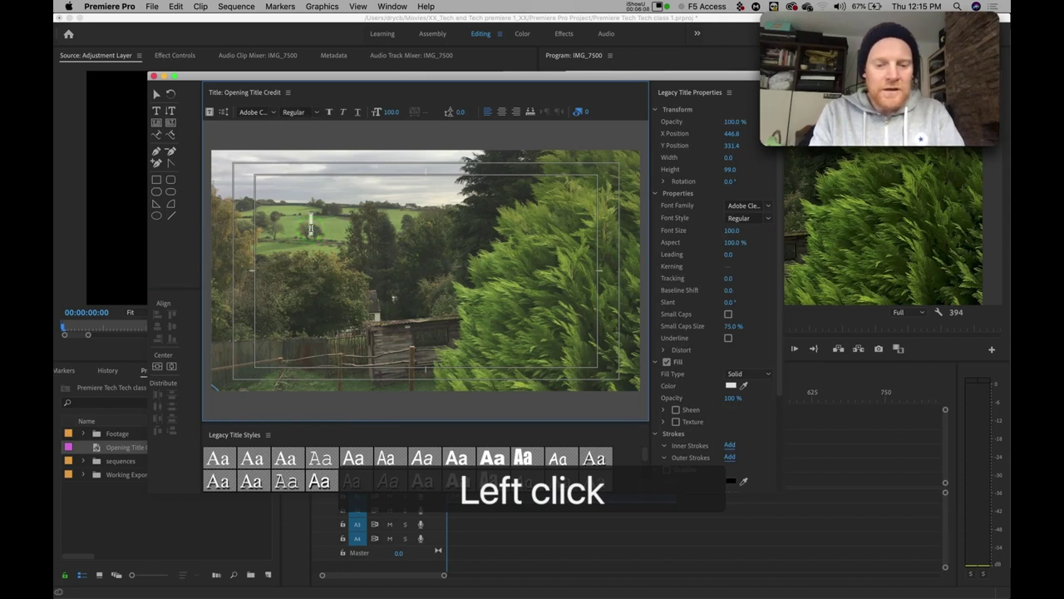
{"action": "type", "text": "Typing the title"}
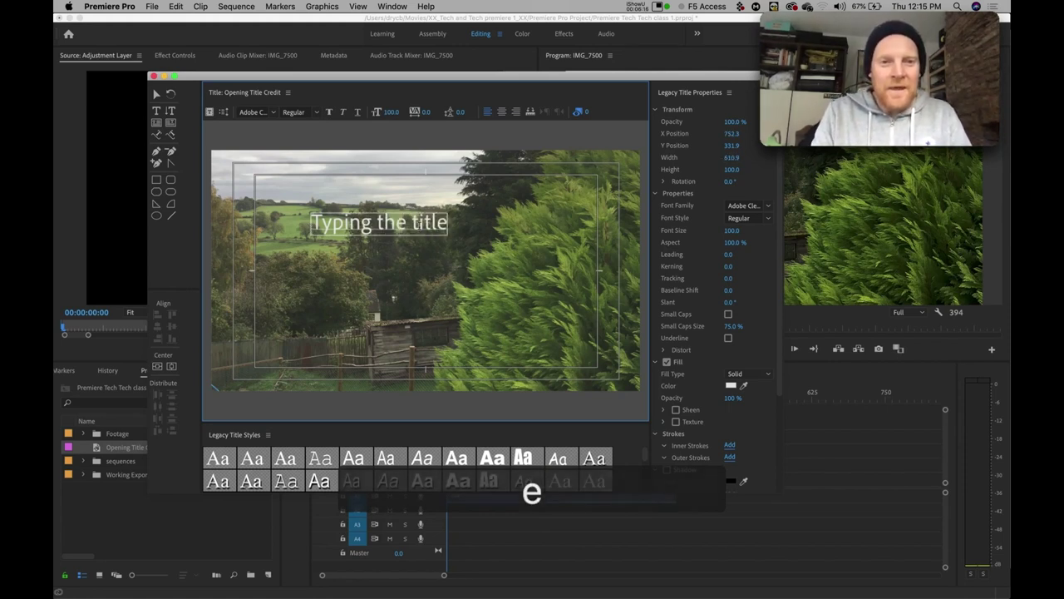
{"action": "left_click_drag", "start_coordinate": [447, 223], "coordinate": [294, 219]}
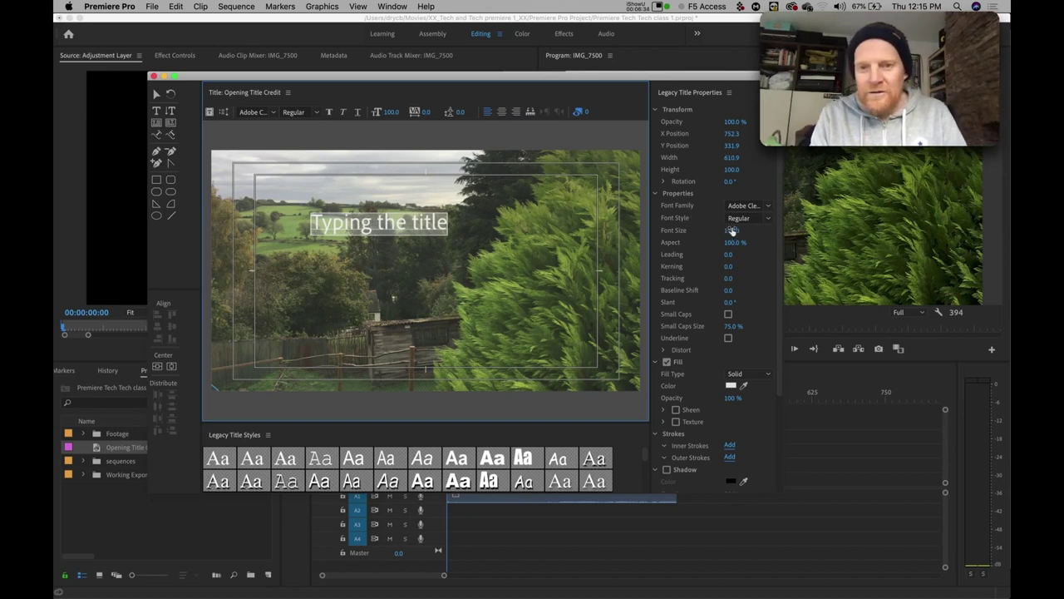
Step: Set the title's font family to Andale Mono
{"action": "left_click", "coordinate": [768, 207]}
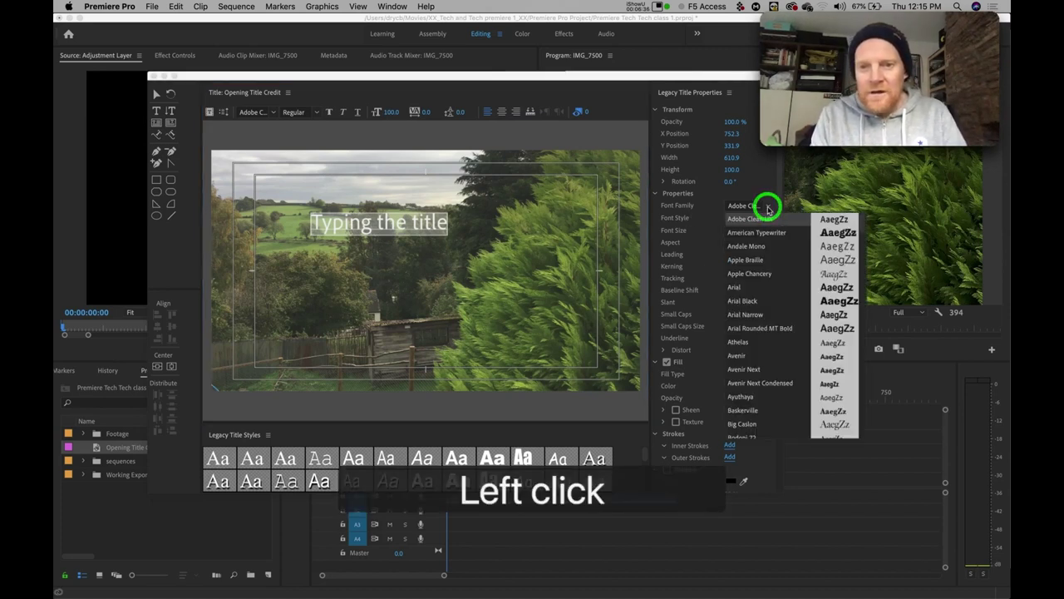
{"action": "left_click", "coordinate": [767, 208]}
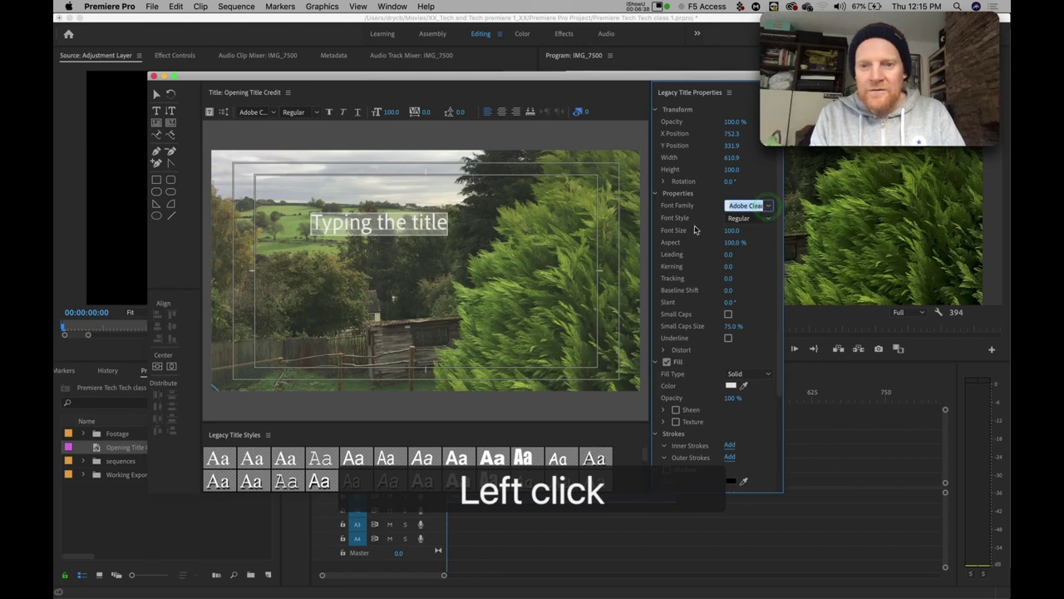
{"action": "left_click", "coordinate": [767, 207]}
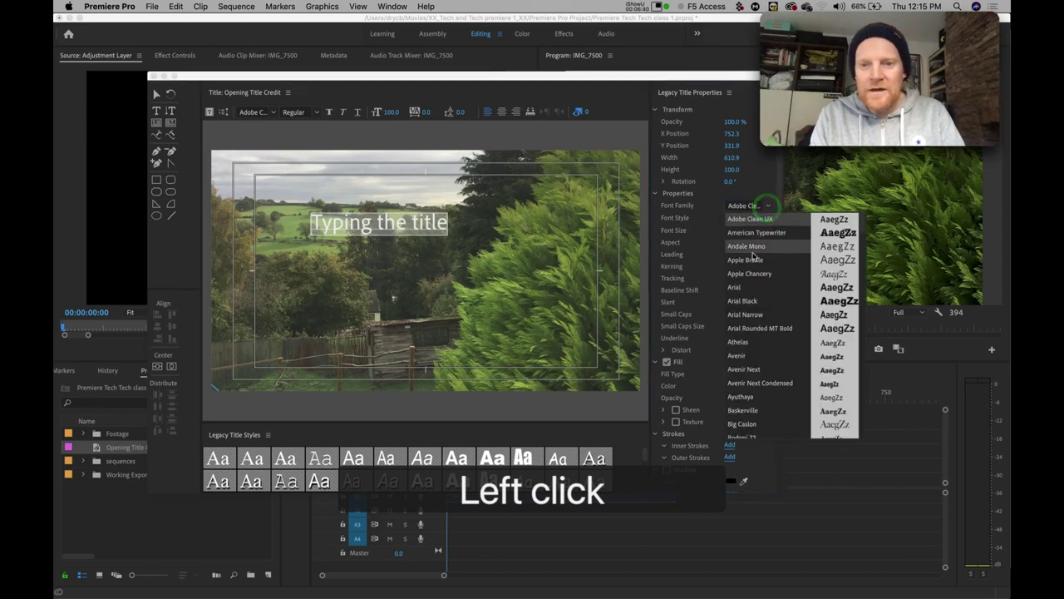
{"action": "left_click", "coordinate": [752, 247]}
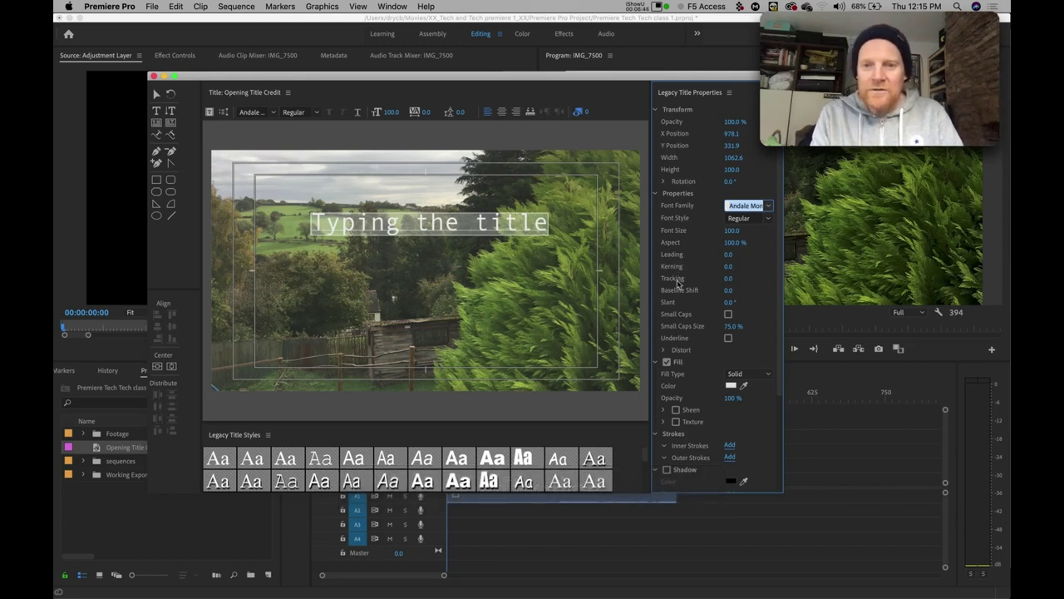
Step: Set leading -1, kerning 1, tracking -8 and enlarge the font size to 119
{"action": "left_click", "coordinate": [728, 255]}
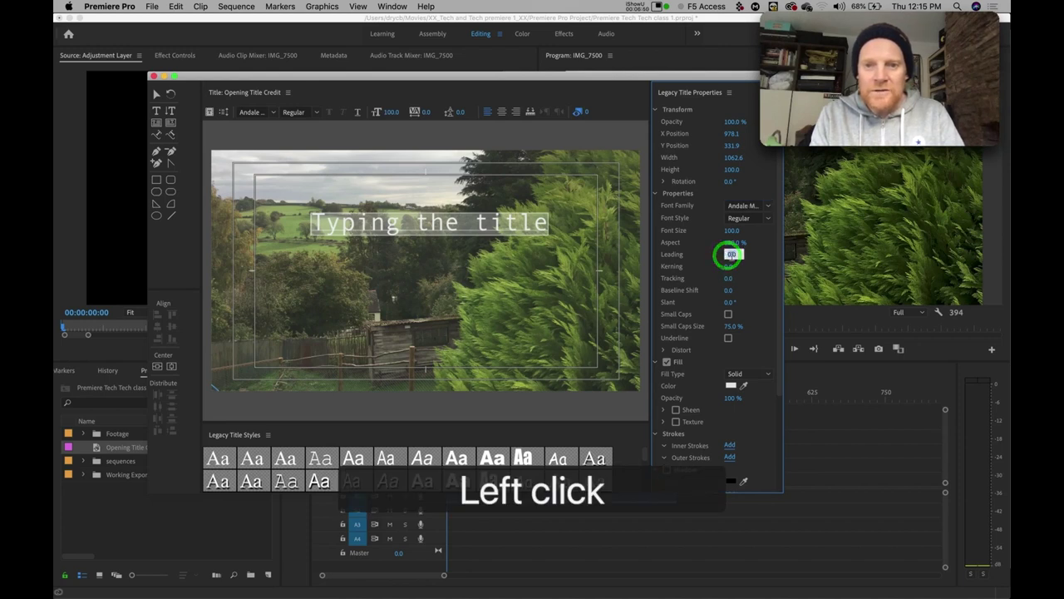
{"action": "left_click", "coordinate": [709, 258]}
{"action": "left_click", "coordinate": [729, 255]}
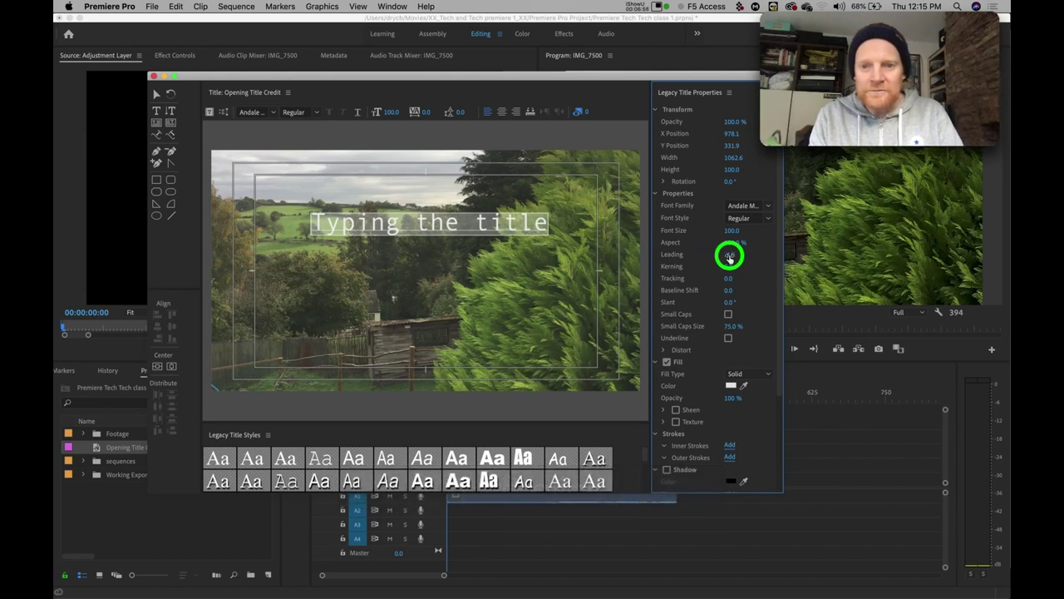
{"action": "left_click_drag", "start_coordinate": [728, 269], "coordinate": [732, 278]}
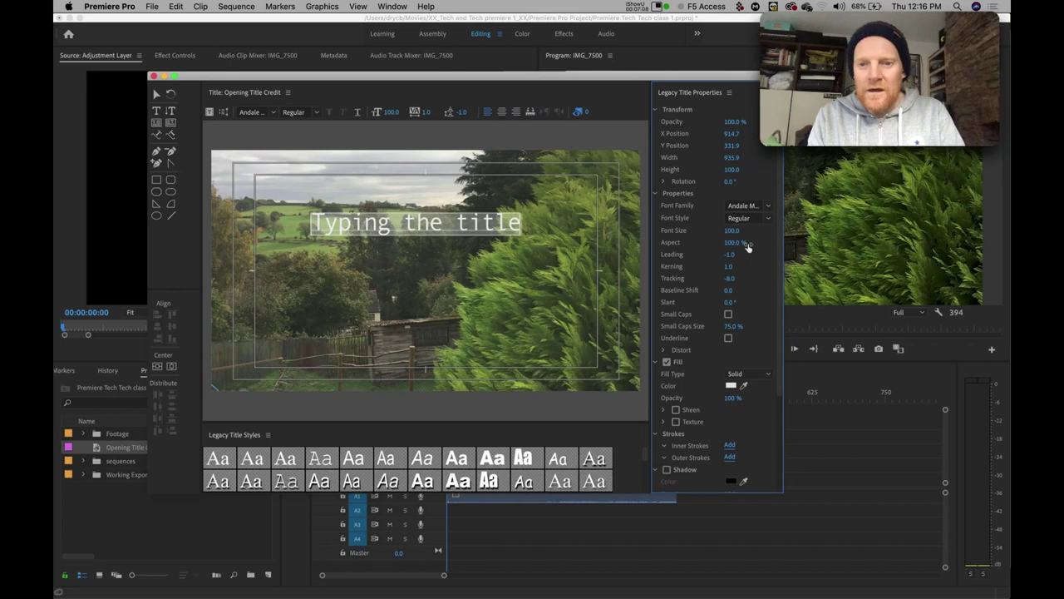
{"action": "left_click", "coordinate": [729, 232]}
{"action": "left_click_drag", "start_coordinate": [730, 231], "coordinate": [727, 235]}
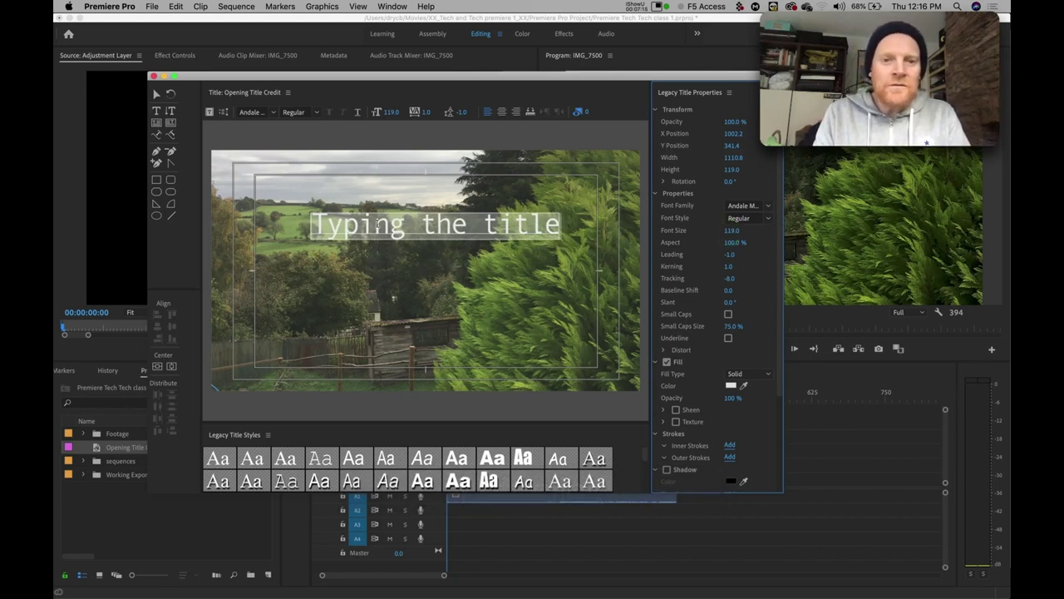
Step: Drag the title around the frame, settling it lower-left at X 772.4, Y 900.5
{"action": "left_click", "coordinate": [155, 96]}
{"action": "left_click", "coordinate": [362, 218]}
{"action": "left_click_drag", "start_coordinate": [390, 218], "coordinate": [365, 263]}
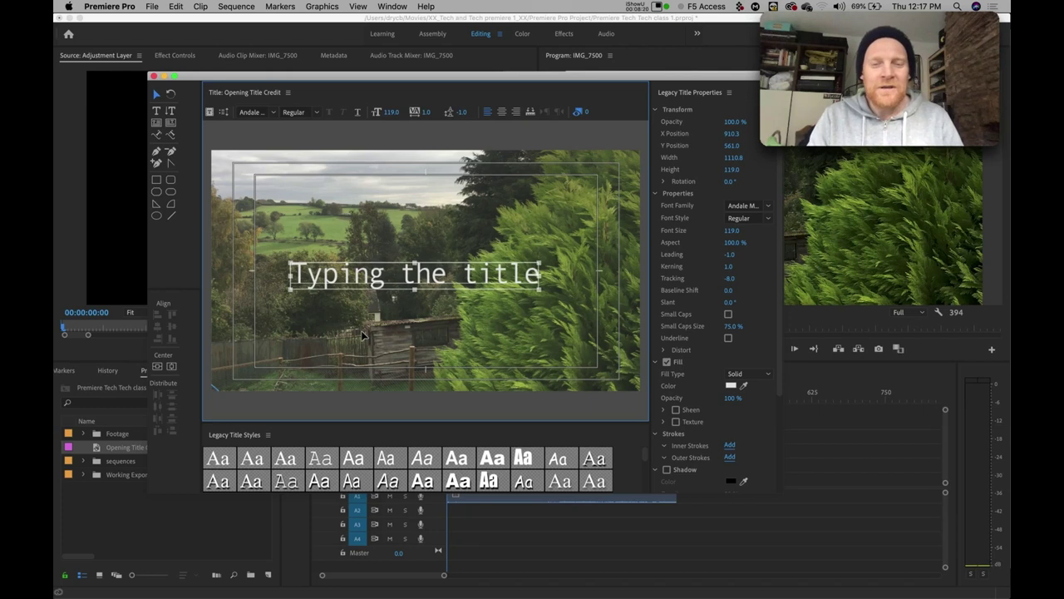
{"action": "left_click_drag", "start_coordinate": [359, 279], "coordinate": [329, 215]}
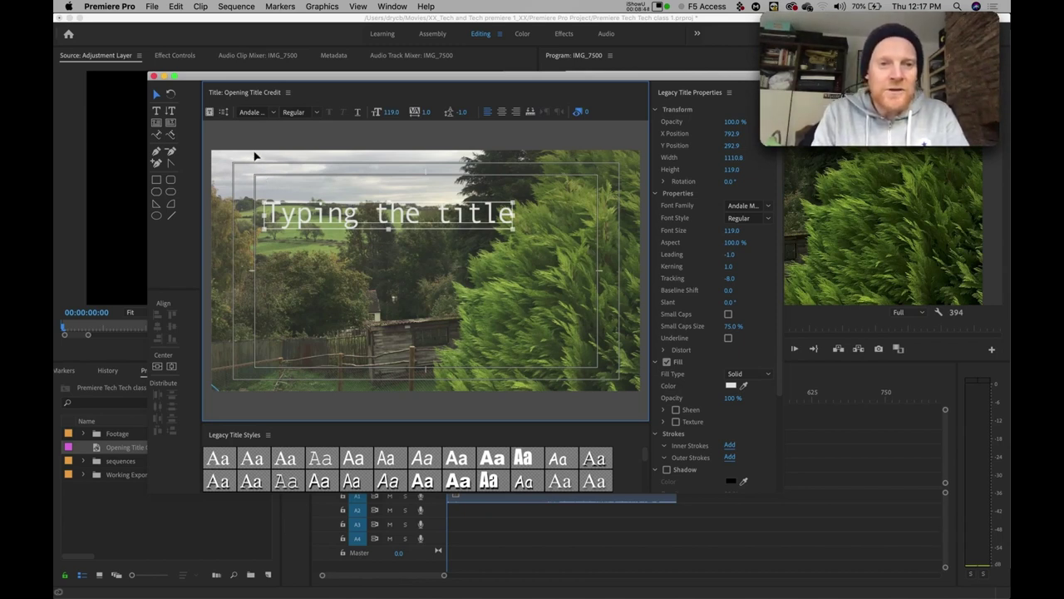
{"action": "left_click_drag", "start_coordinate": [306, 215], "coordinate": [307, 162]}
{"action": "left_click", "coordinate": [297, 301]}
{"action": "left_click_drag", "start_coordinate": [297, 301], "coordinate": [343, 346]}
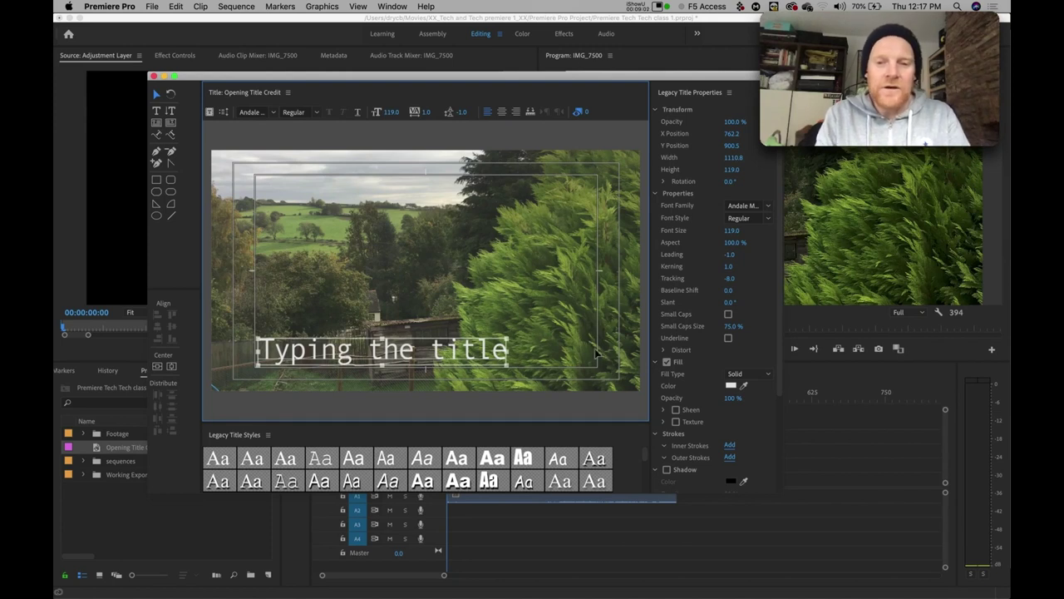
{"action": "left_click_drag", "start_coordinate": [480, 350], "coordinate": [441, 356]}
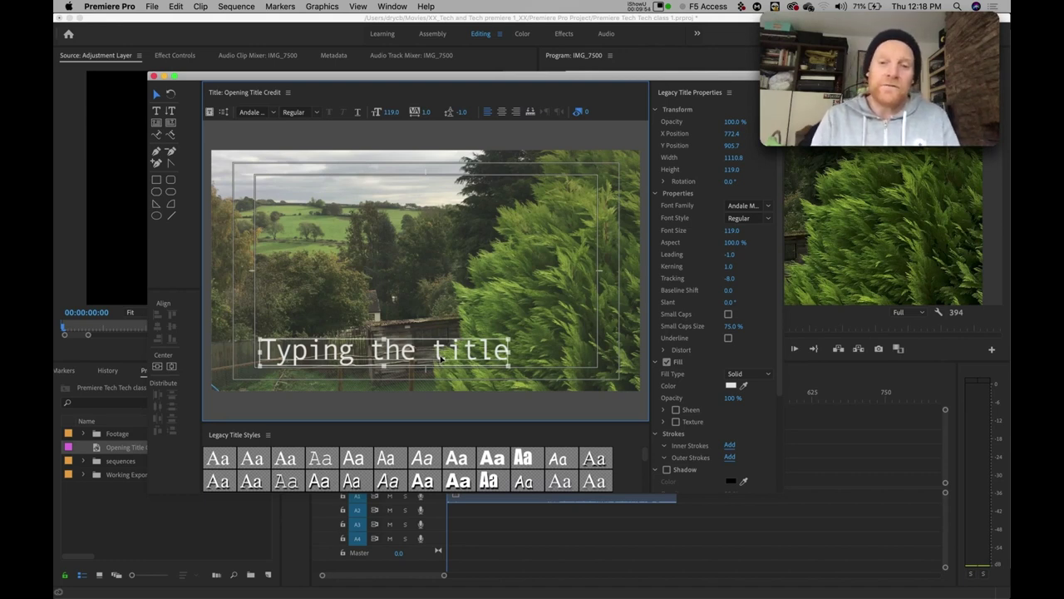
{"action": "left_click_drag", "start_coordinate": [441, 355], "coordinate": [442, 351]}
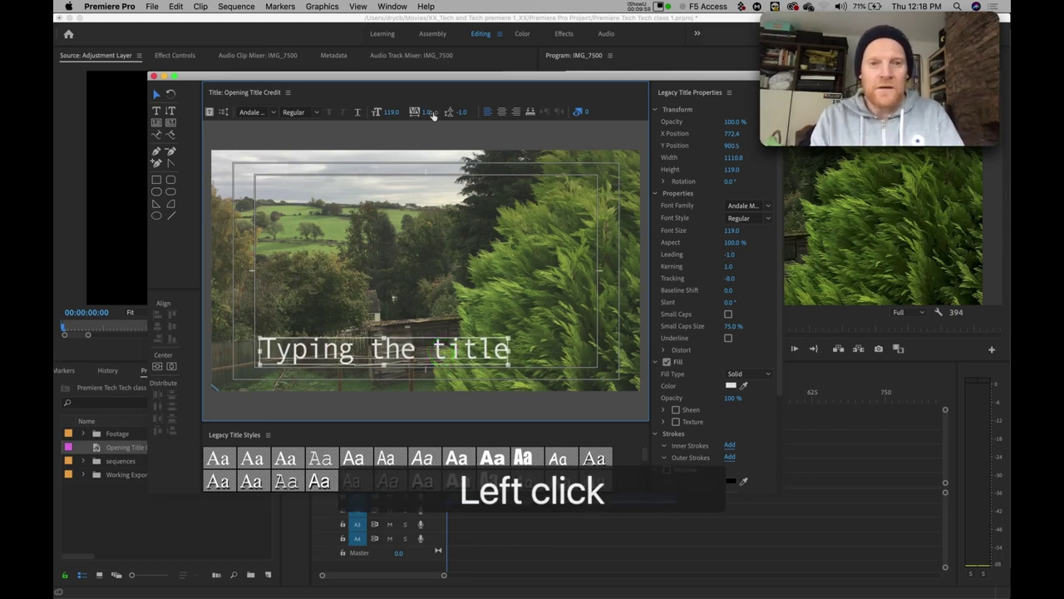
{"action": "left_click", "coordinate": [410, 73]}
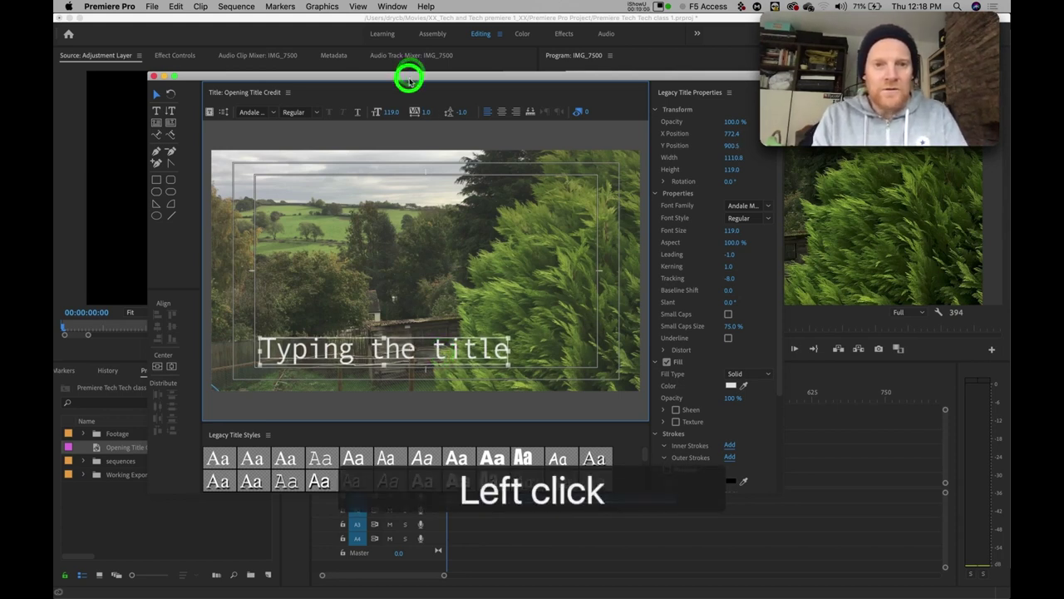
Step: Reposition and shrink the title editor window, previewing frame 98 behind the title
{"action": "left_click_drag", "start_coordinate": [410, 73], "coordinate": [450, 56]}
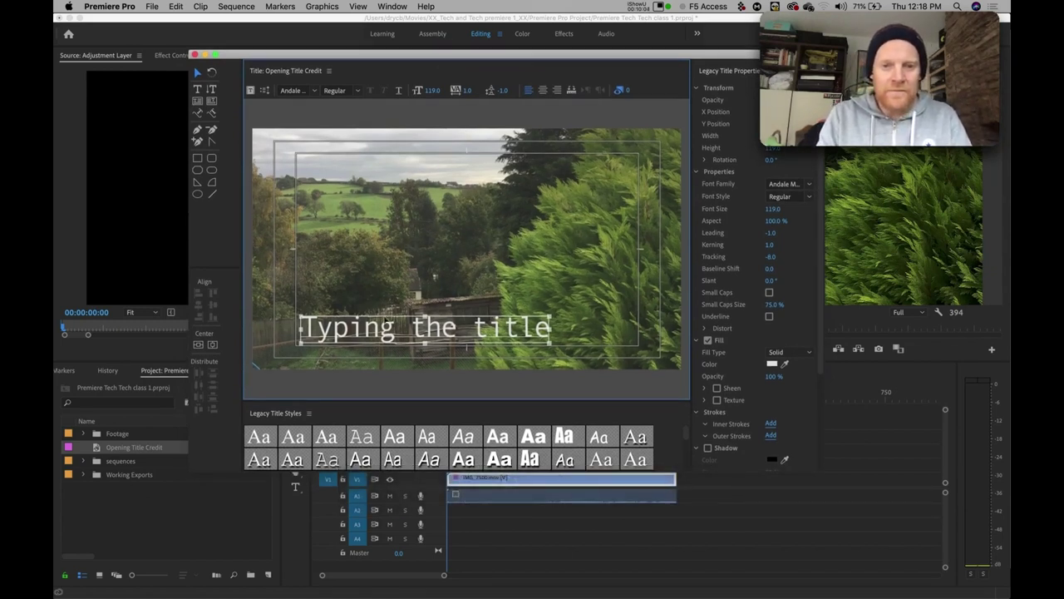
{"action": "mouse_move", "coordinate": [384, 330]}
{"action": "left_mouse_down"}
{"action": "mouse_move", "coordinate": [404, 280]}
{"action": "mouse_move", "coordinate": [383, 328]}
{"action": "left_mouse_up"}
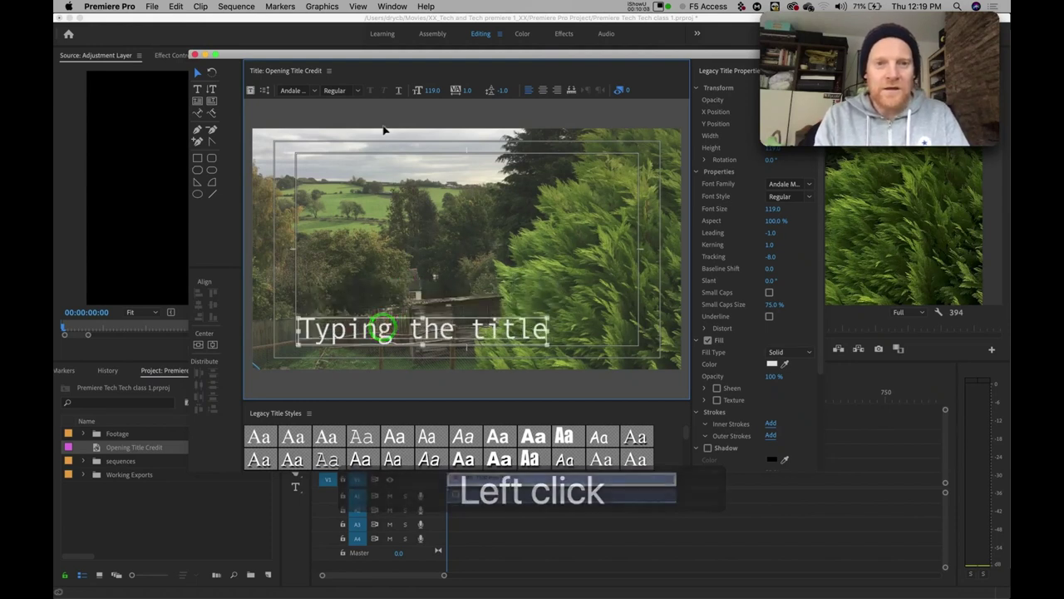
{"action": "left_click_drag", "start_coordinate": [398, 54], "coordinate": [117, 34]}
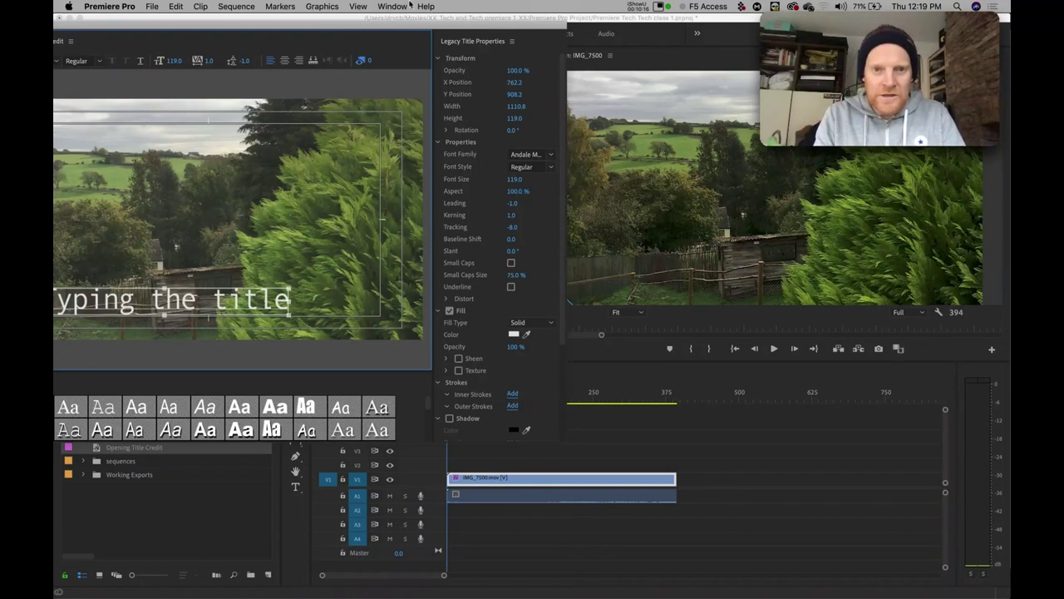
{"action": "left_click_drag", "start_coordinate": [397, 26], "coordinate": [991, 138]}
{"action": "left_click_drag", "start_coordinate": [474, 394], "coordinate": [510, 399]}
{"action": "left_click_drag", "start_coordinate": [697, 133], "coordinate": [240, 10]}
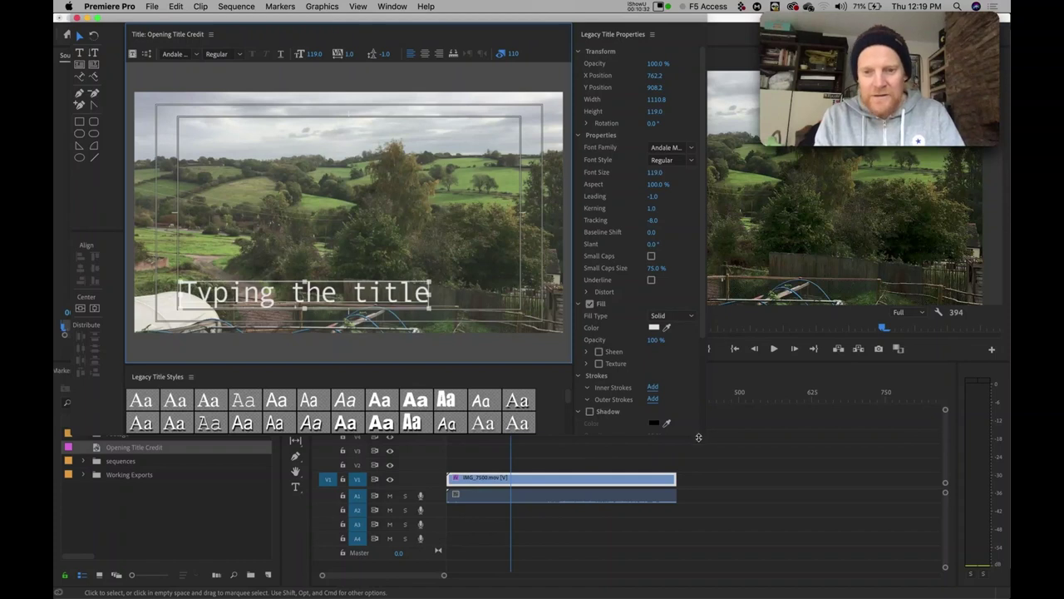
{"action": "left_click_drag", "start_coordinate": [699, 437], "coordinate": [562, 370]}
Step: Scrub frames 114 to 263 and nudge the title left to X 778.7, Y 885.3
{"action": "left_click", "coordinate": [512, 398]}
{"action": "mouse_move", "coordinate": [527, 400]}
{"action": "left_mouse_down"}
{"action": "mouse_move", "coordinate": [595, 403]}
{"action": "mouse_move", "coordinate": [475, 399]}
{"action": "mouse_move", "coordinate": [533, 400]}
{"action": "left_mouse_up"}
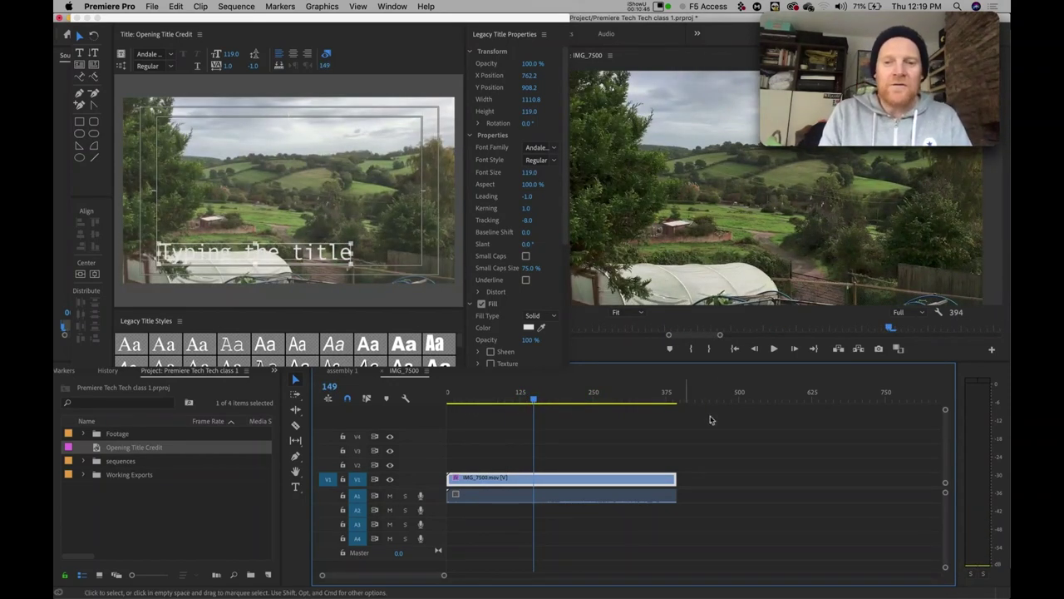
{"action": "left_click", "coordinate": [722, 397]}
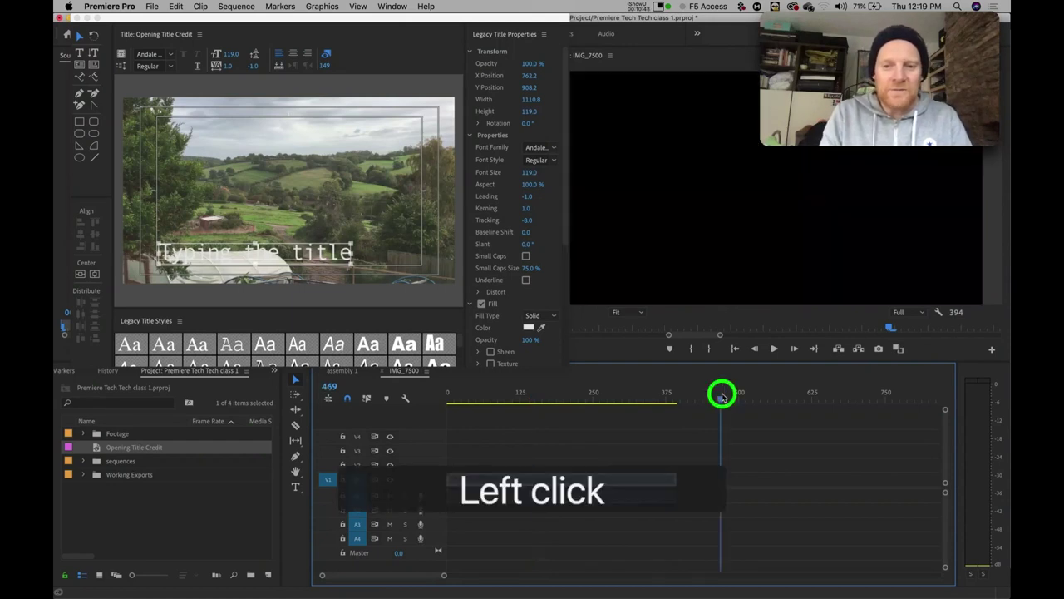
{"action": "mouse_move", "coordinate": [316, 258]}
{"action": "left_mouse_down"}
{"action": "mouse_move", "coordinate": [304, 225]}
{"action": "mouse_move", "coordinate": [308, 251]}
{"action": "left_mouse_up"}
{"action": "left_click_drag", "start_coordinate": [720, 402], "coordinate": [736, 401]}
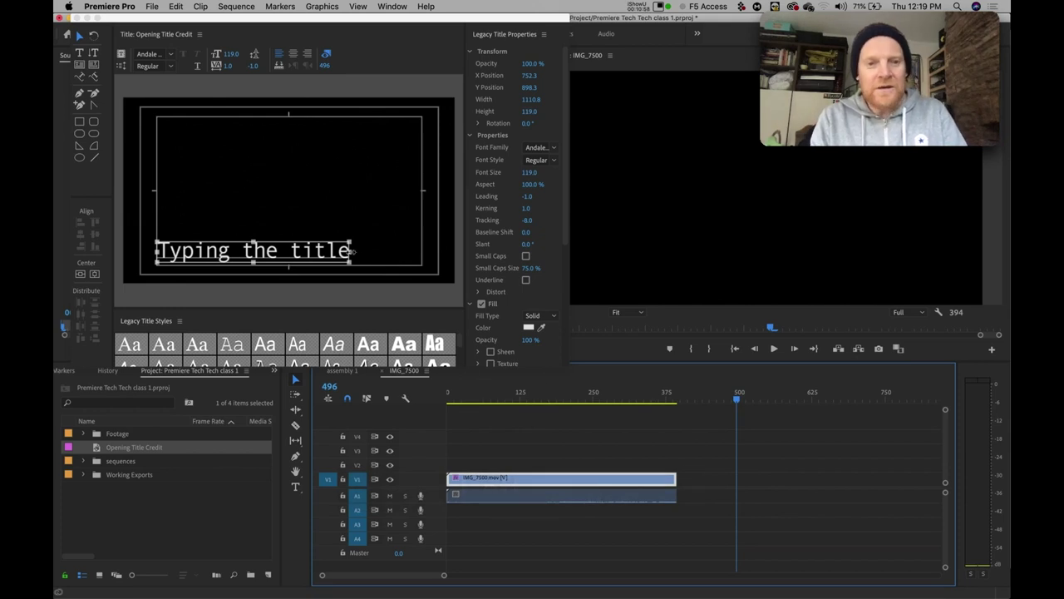
{"action": "left_click_drag", "start_coordinate": [316, 18], "coordinate": [523, 46]}
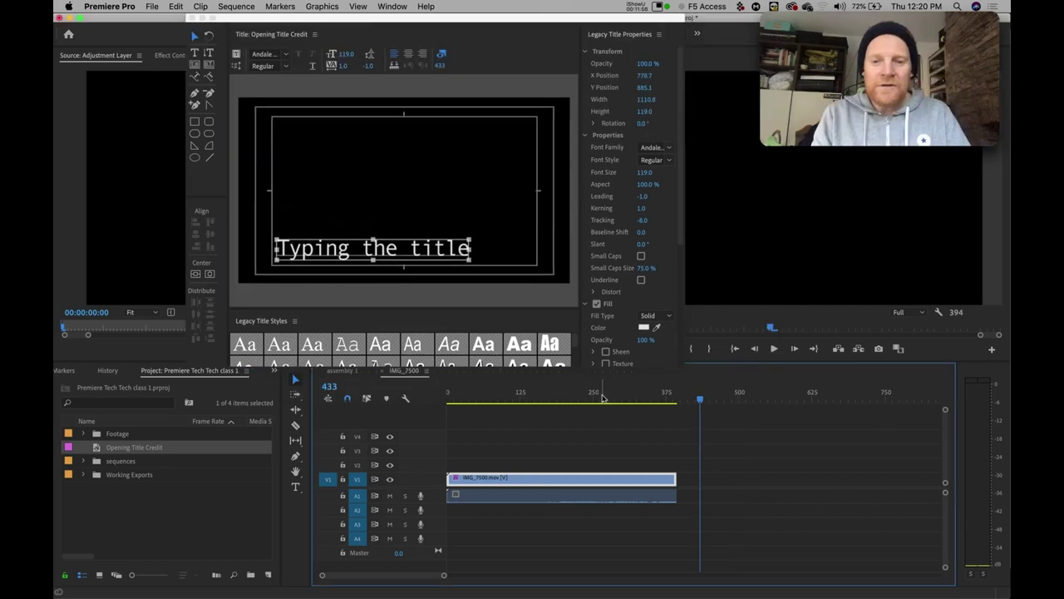
{"action": "left_click", "coordinate": [601, 396]}
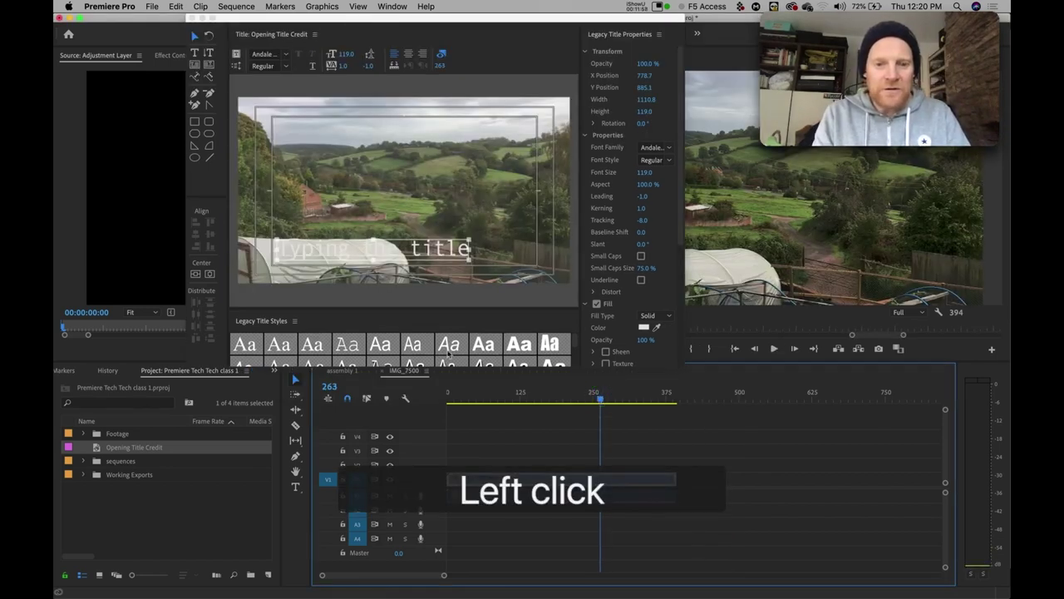
Step: Check the title against frames 20 through 131, then close the Legacy Title editor
{"action": "left_click", "coordinate": [457, 397]}
{"action": "left_click_drag", "start_coordinate": [456, 397], "coordinate": [462, 398]}
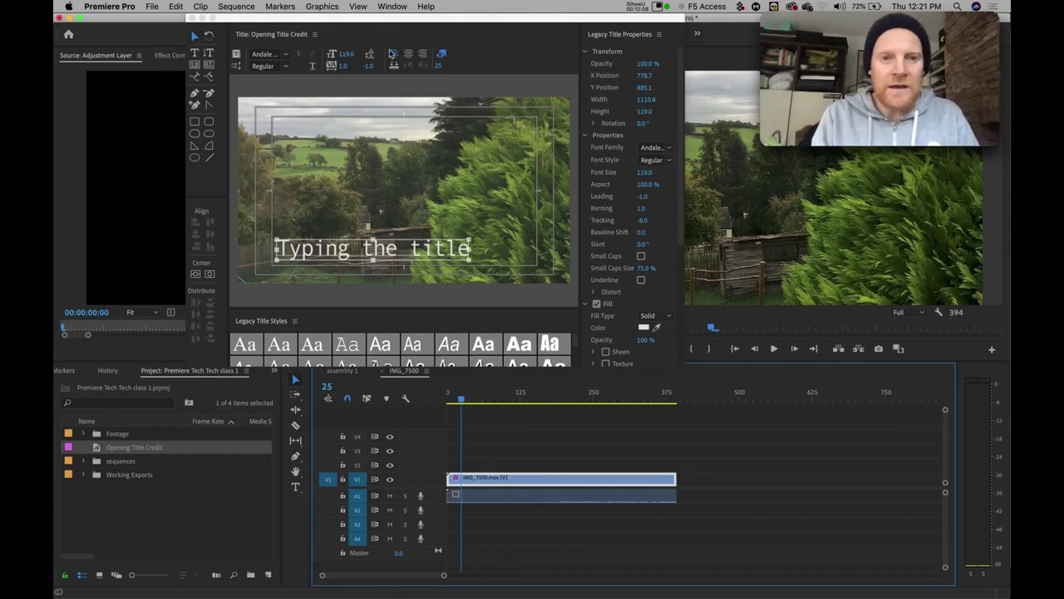
{"action": "left_click_drag", "start_coordinate": [386, 24], "coordinate": [401, 25]}
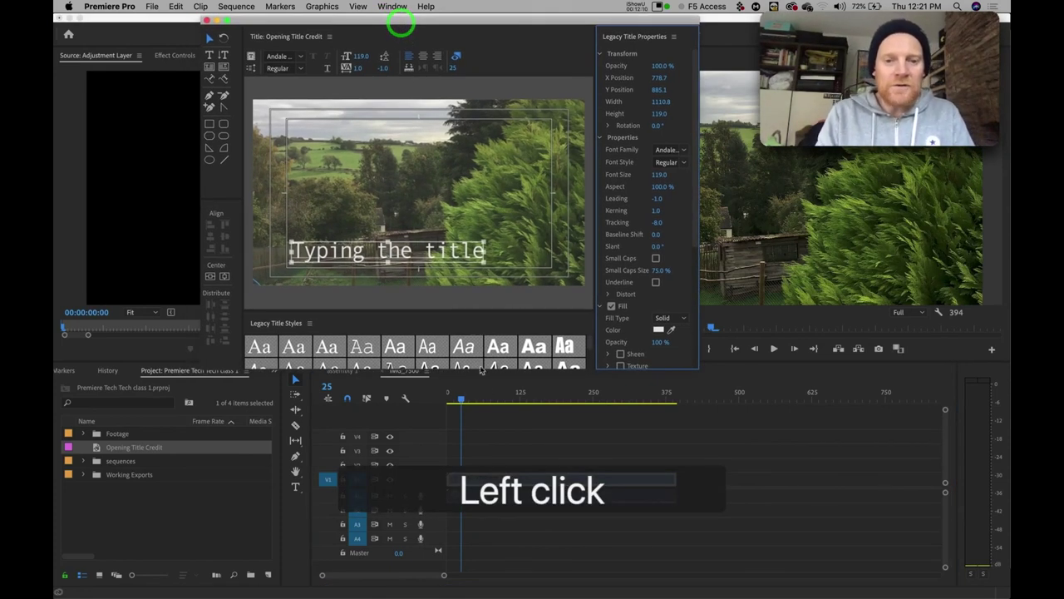
{"action": "mouse_move", "coordinate": [464, 403]}
{"action": "left_mouse_down"}
{"action": "mouse_move", "coordinate": [554, 397]}
{"action": "mouse_move", "coordinate": [452, 400]}
{"action": "left_mouse_up"}
{"action": "left_click_drag", "start_coordinate": [316, 22], "coordinate": [340, 20]}
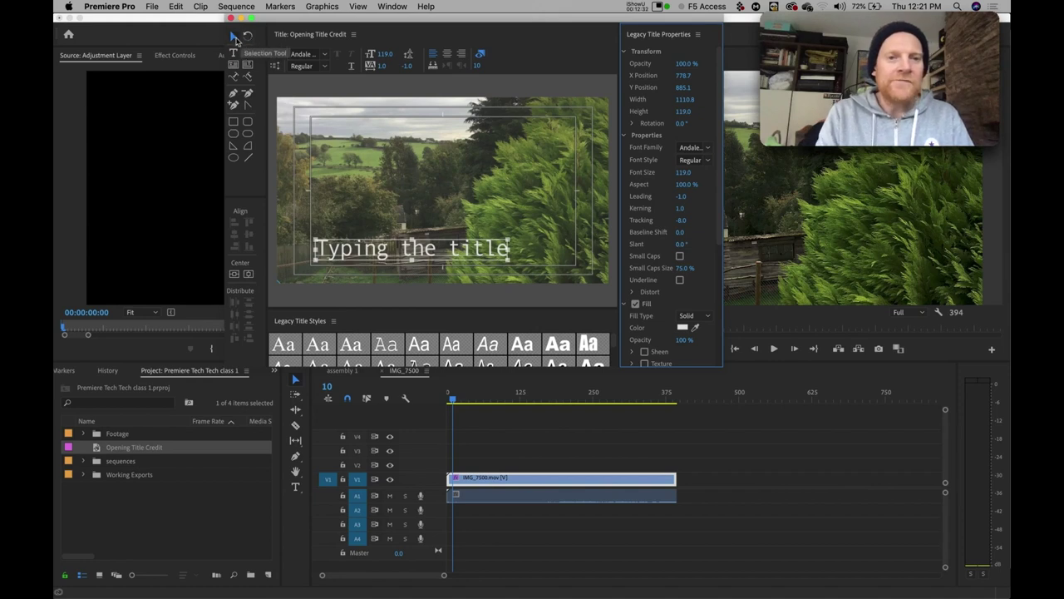
{"action": "left_click_drag", "start_coordinate": [272, 18], "coordinate": [292, 60]}
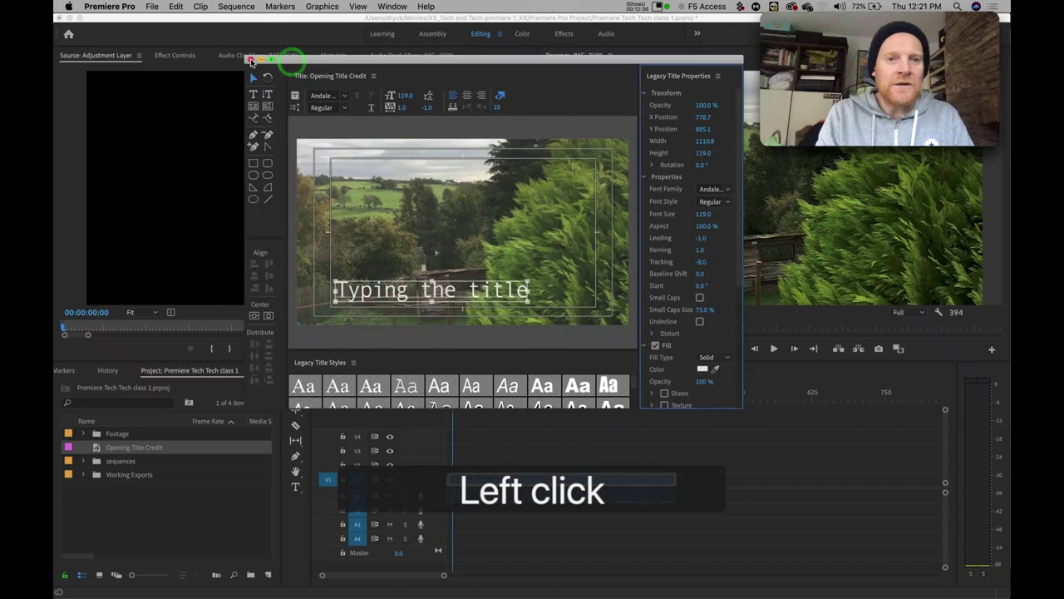
{"action": "left_click", "coordinate": [251, 61]}
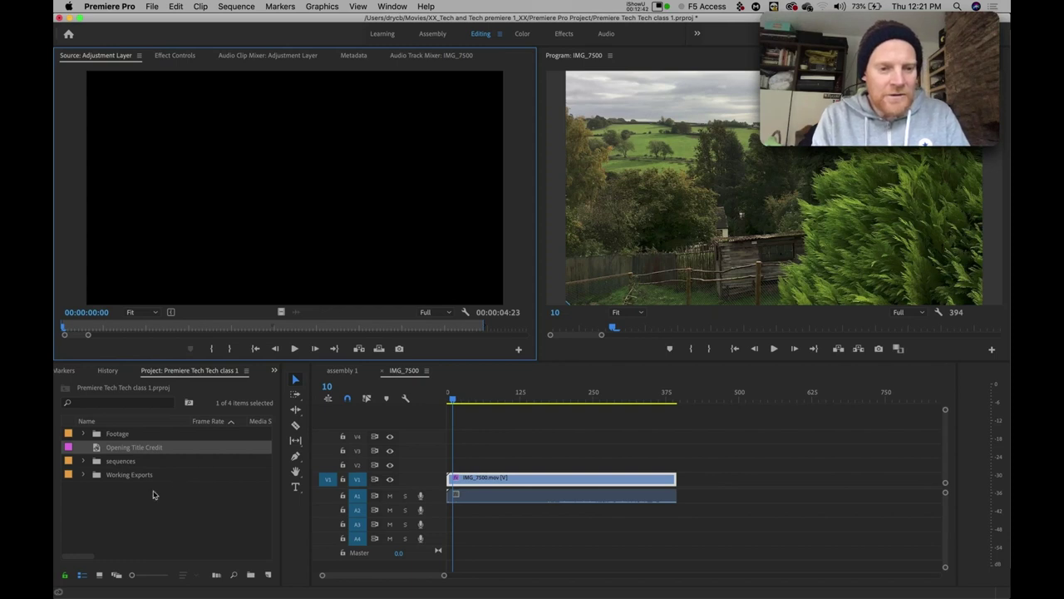
Step: Create a new bin named 'Titles' in the Project panel
{"action": "left_click", "coordinate": [100, 449]}
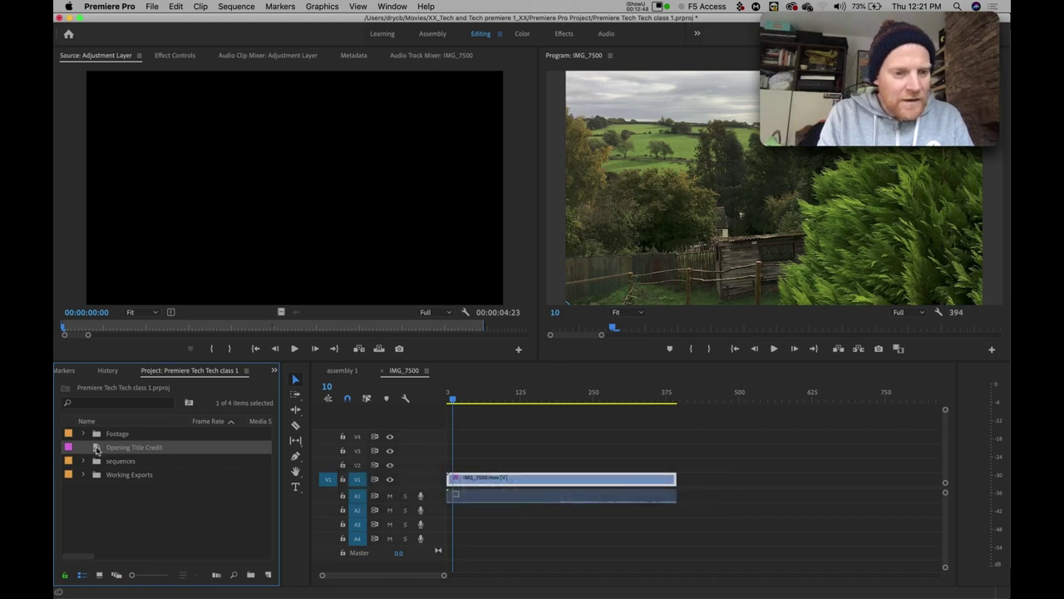
{"action": "left_click", "coordinate": [103, 505]}
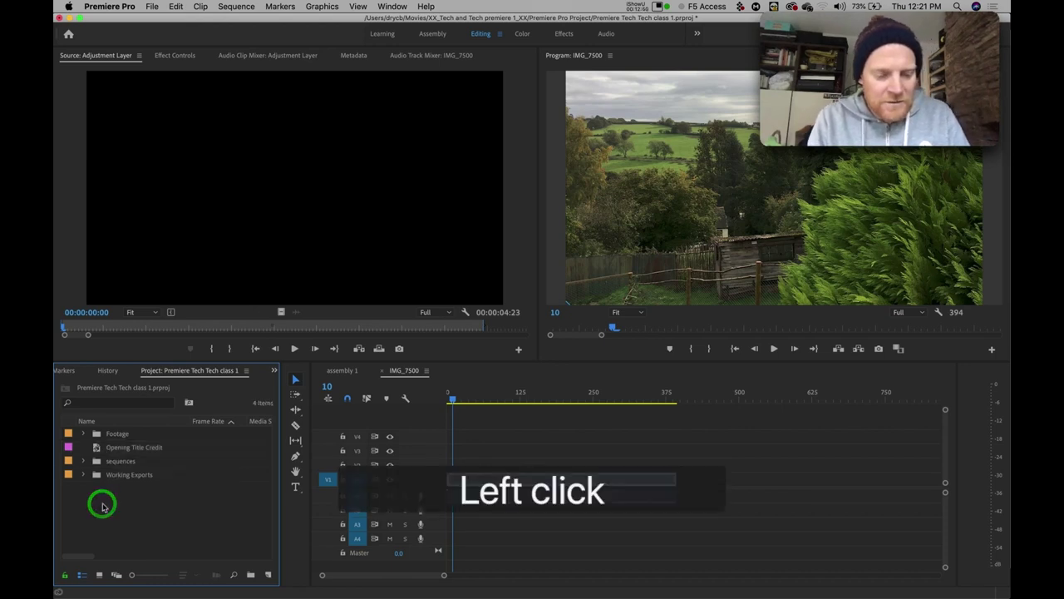
{"action": "left_click", "coordinate": [102, 505], "text": "ctrl"}
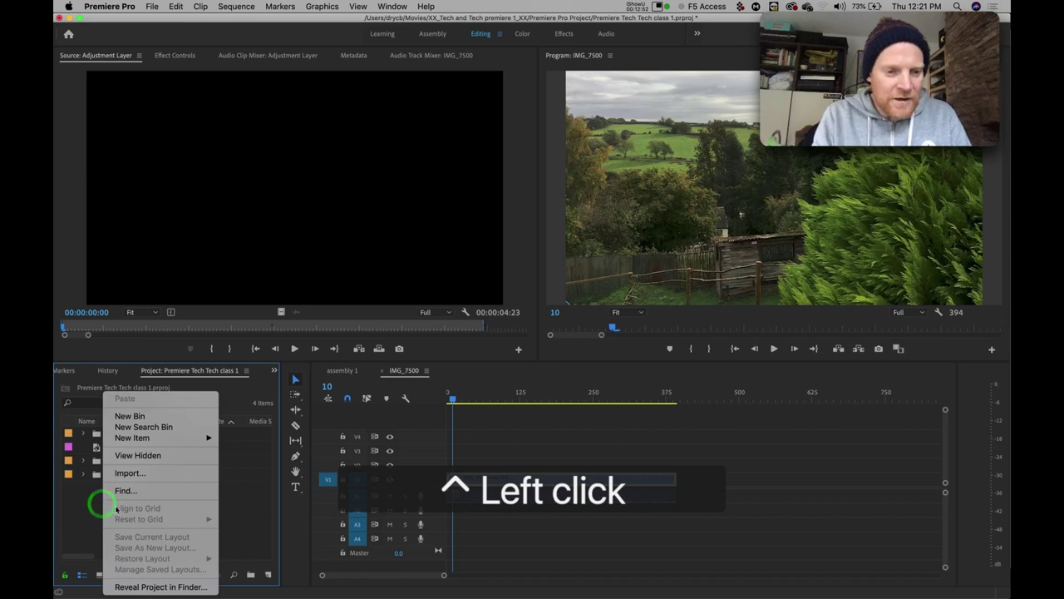
{"action": "left_click", "coordinate": [131, 416]}
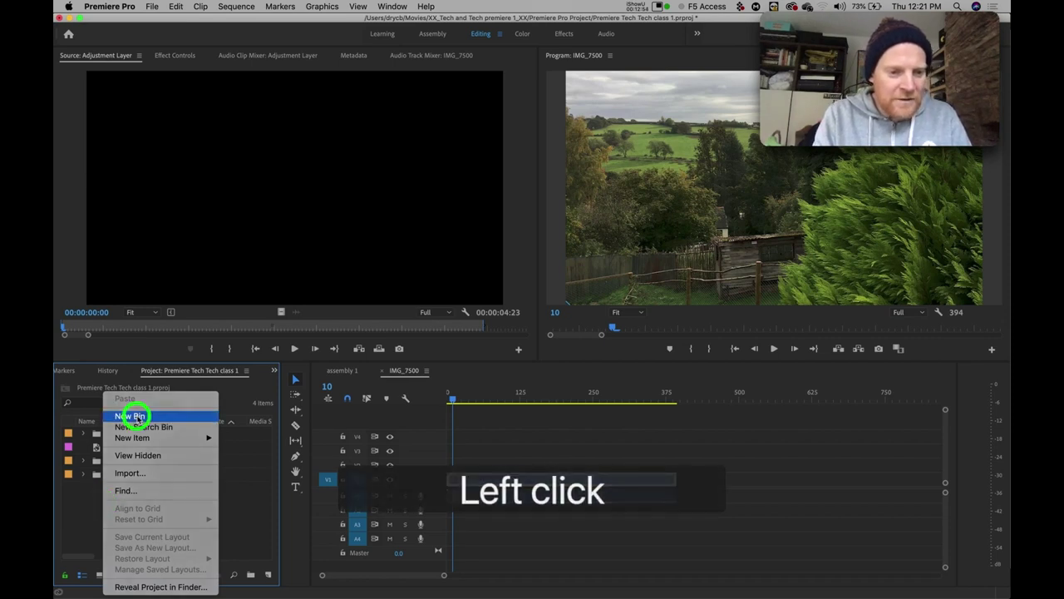
{"action": "type", "text": "T"}
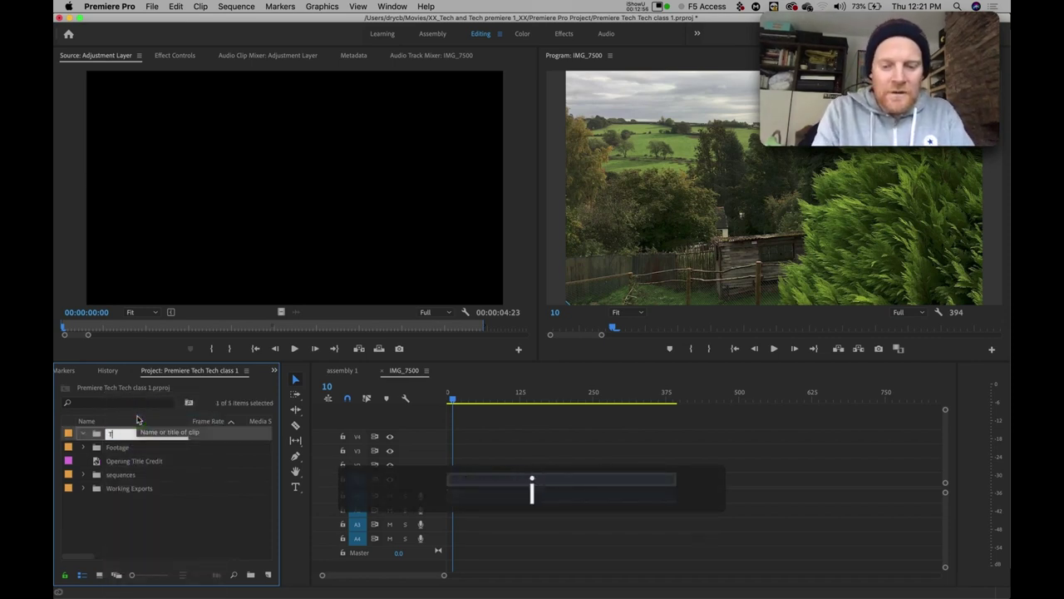
{"action": "type", "text": "itles"}
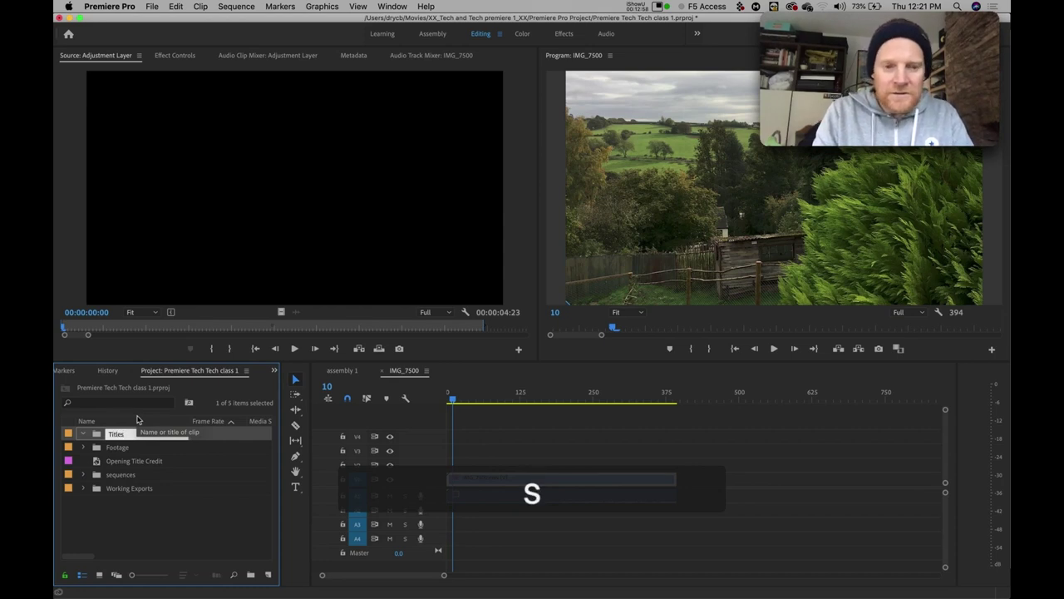
{"action": "key", "text": "Return"}
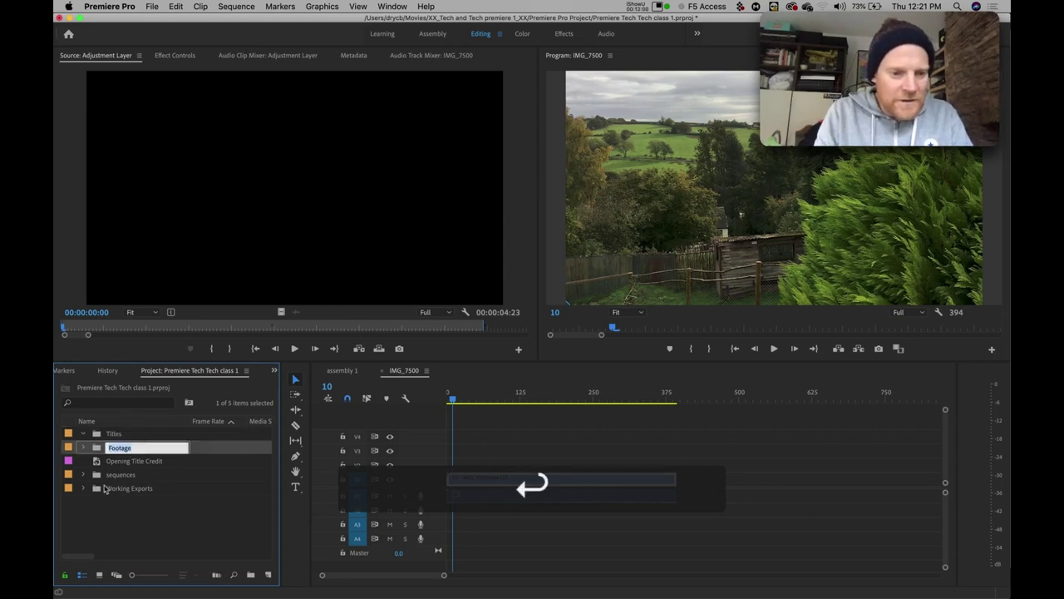
Step: Move Opening Title Credit into the Titles bin and collapse and re-expand it to verify
{"action": "left_click_drag", "start_coordinate": [97, 461], "coordinate": [110, 432]}
{"action": "left_click", "coordinate": [83, 433]}
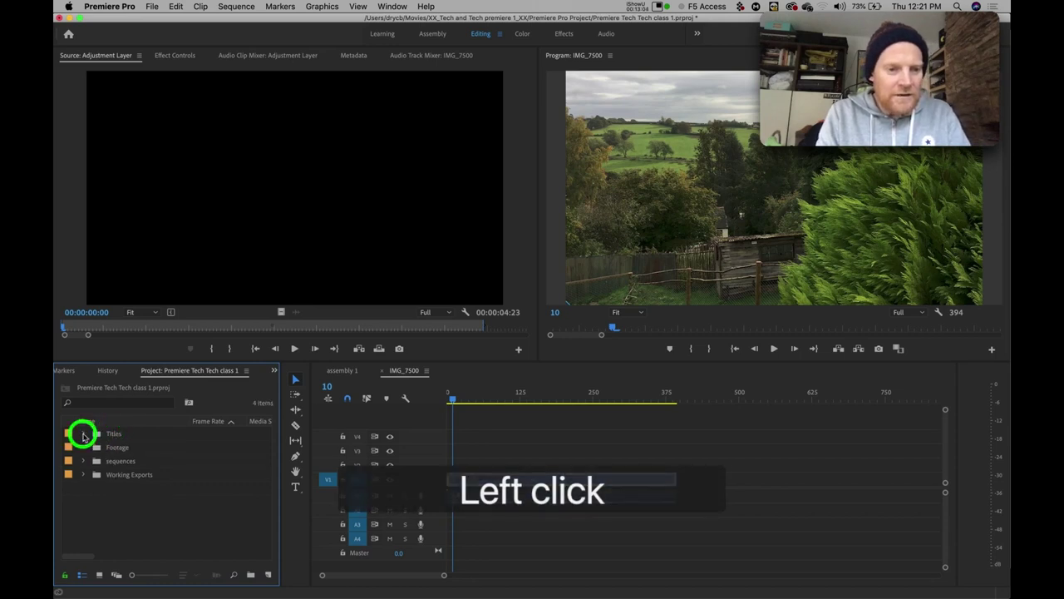
{"action": "left_click", "coordinate": [84, 434]}
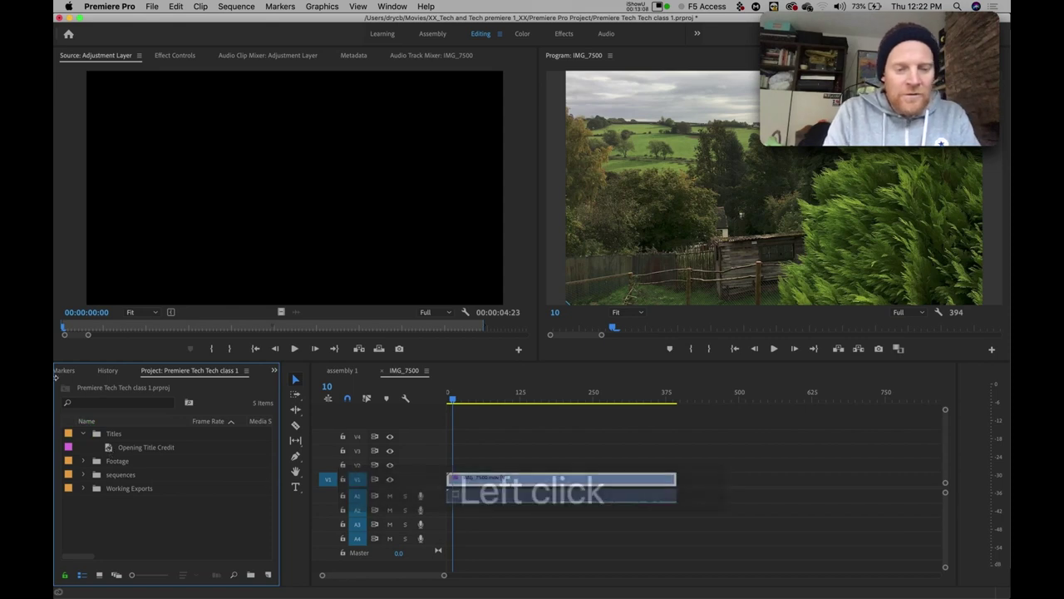
Step: Place the Opening Title Credit on V2 above the footage and split it at the playhead
{"action": "left_click_drag", "start_coordinate": [108, 448], "coordinate": [474, 468]}
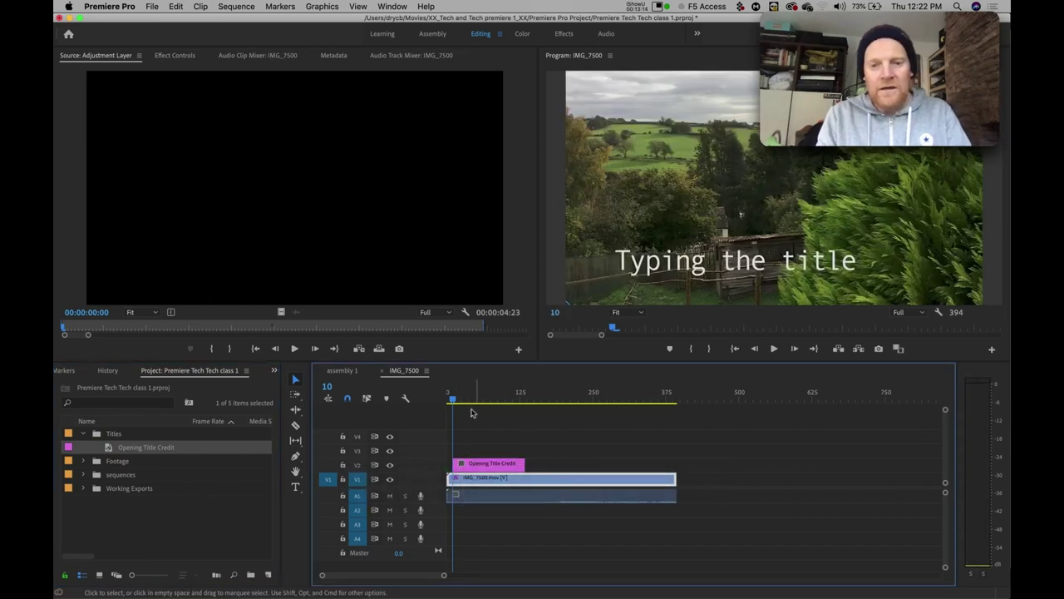
{"action": "left_click_drag", "start_coordinate": [465, 399], "coordinate": [478, 402]}
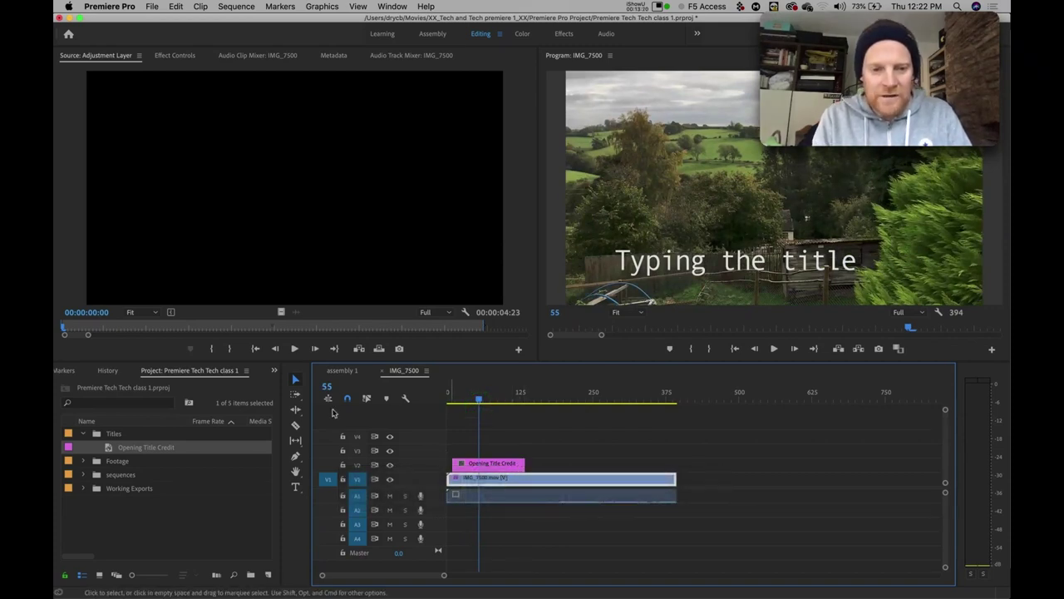
{"action": "left_click", "coordinate": [295, 424]}
{"action": "left_click", "coordinate": [491, 458]}
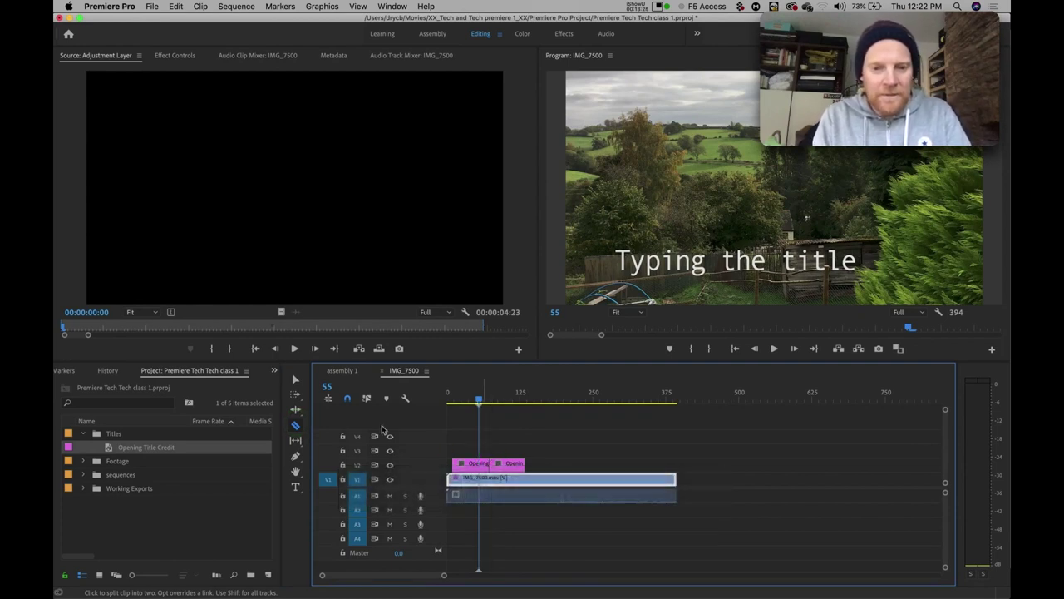
Step: Delete the extra title piece and trim the remaining clip so frame 51 shows only landscape
{"action": "left_click", "coordinate": [295, 380]}
{"action": "left_click_drag", "start_coordinate": [509, 463], "coordinate": [552, 463]}
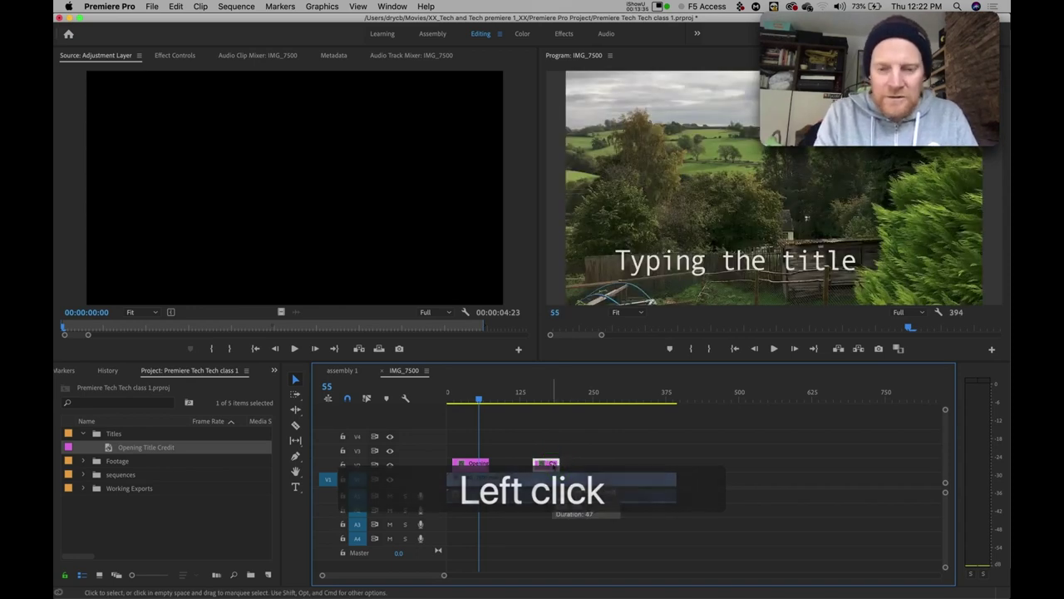
{"action": "key", "text": "BackSpace"}
{"action": "mouse_move", "coordinate": [478, 403]}
{"action": "left_mouse_down"}
{"action": "mouse_move", "coordinate": [463, 397]}
{"action": "mouse_move", "coordinate": [474, 397]}
{"action": "left_mouse_up"}
{"action": "left_click", "coordinate": [472, 462]}
{"action": "left_click_drag", "start_coordinate": [471, 462], "coordinate": [471, 462]}
{"action": "left_click_drag", "start_coordinate": [493, 461], "coordinate": [466, 453]}
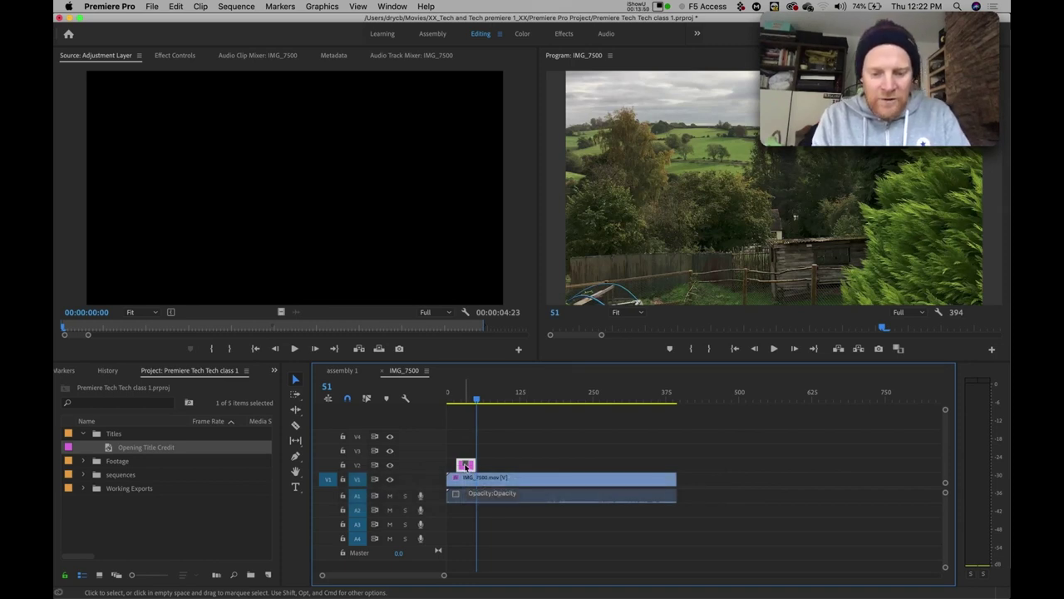
Step: Split the landscape clip on V1 near its start with the Razor tool and zoom in
{"action": "key", "text": "b"}
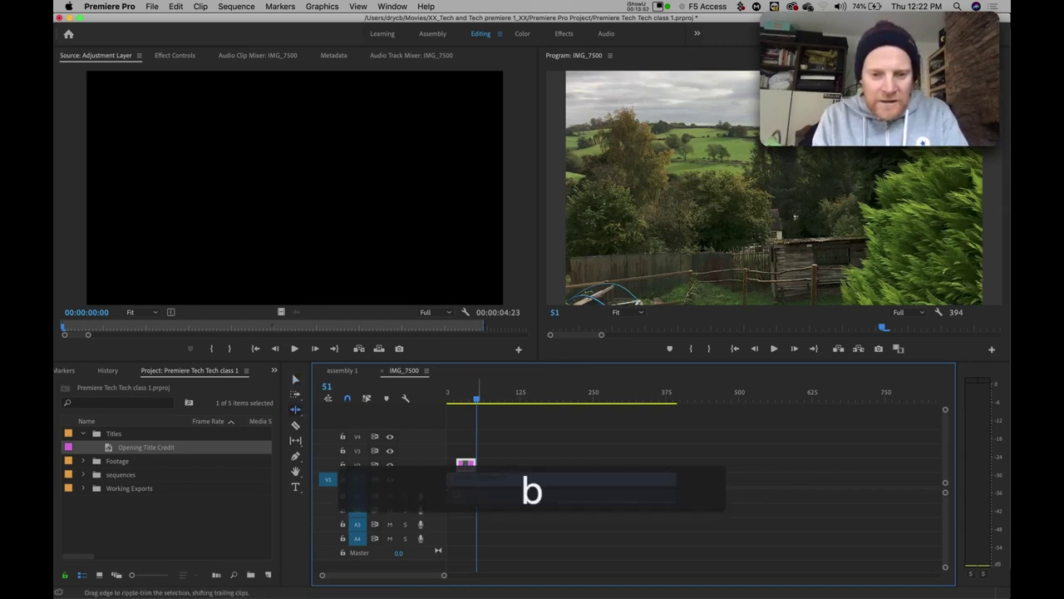
{"action": "left_click", "coordinate": [295, 425]}
{"action": "left_click", "coordinate": [450, 483]}
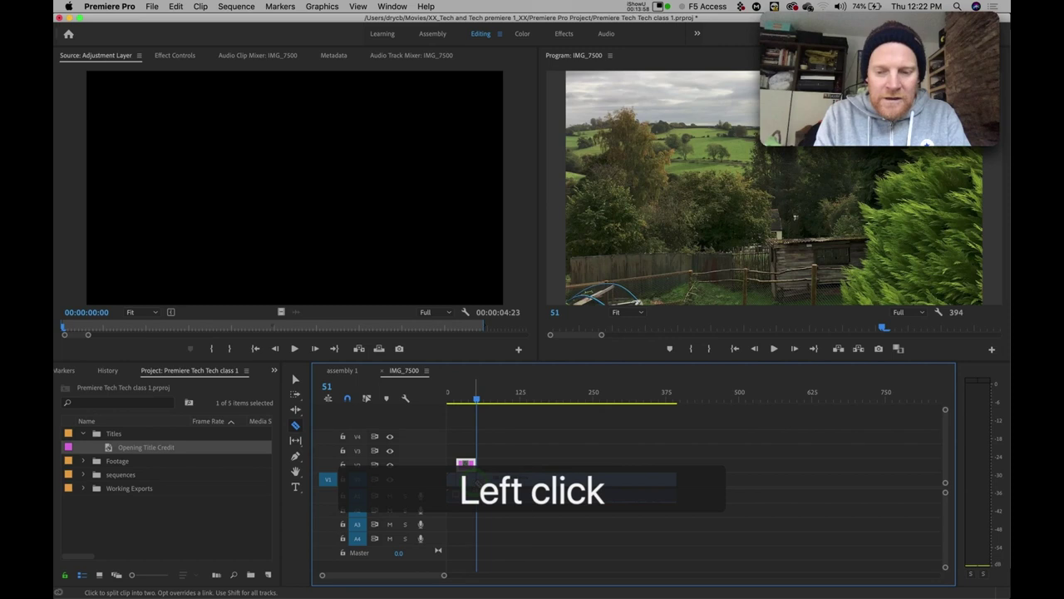
{"action": "key", "text": "="}
{"action": "key", "text": "="}
{"action": "key", "text": "="}
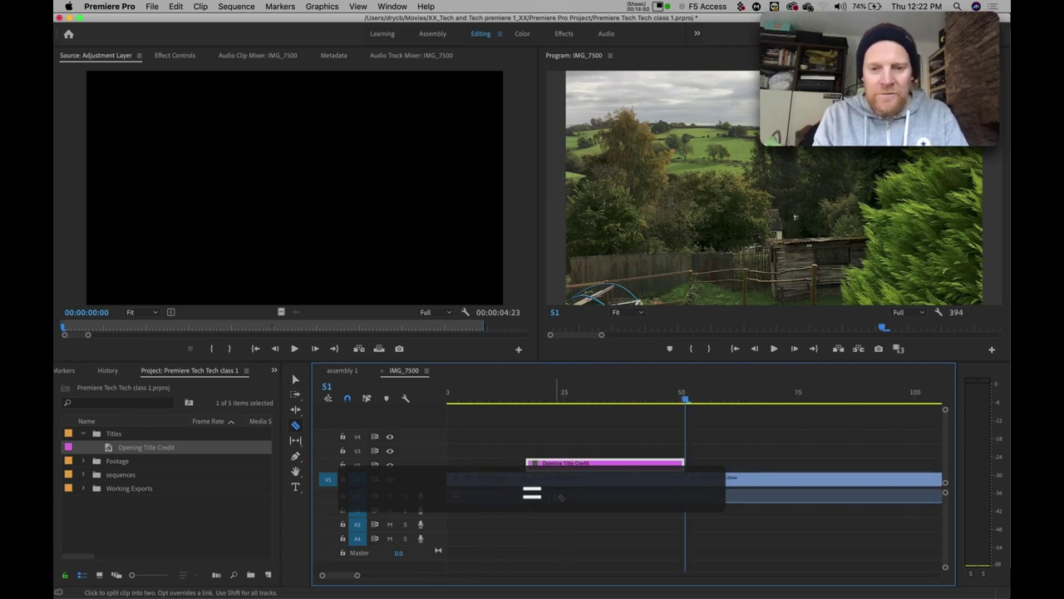
Step: Play back the start to check the title over black, stopping at frame 41
{"action": "left_click", "coordinate": [295, 379]}
{"action": "left_click", "coordinate": [589, 483]}
{"action": "left_click_drag", "start_coordinate": [513, 390], "coordinate": [482, 389]}
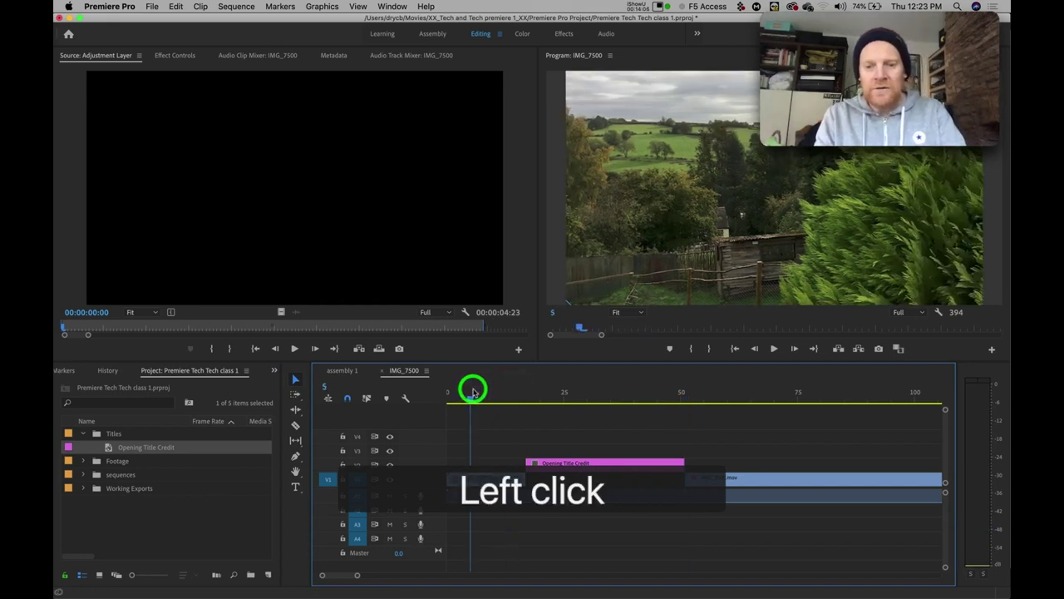
{"action": "key", "text": "space"}
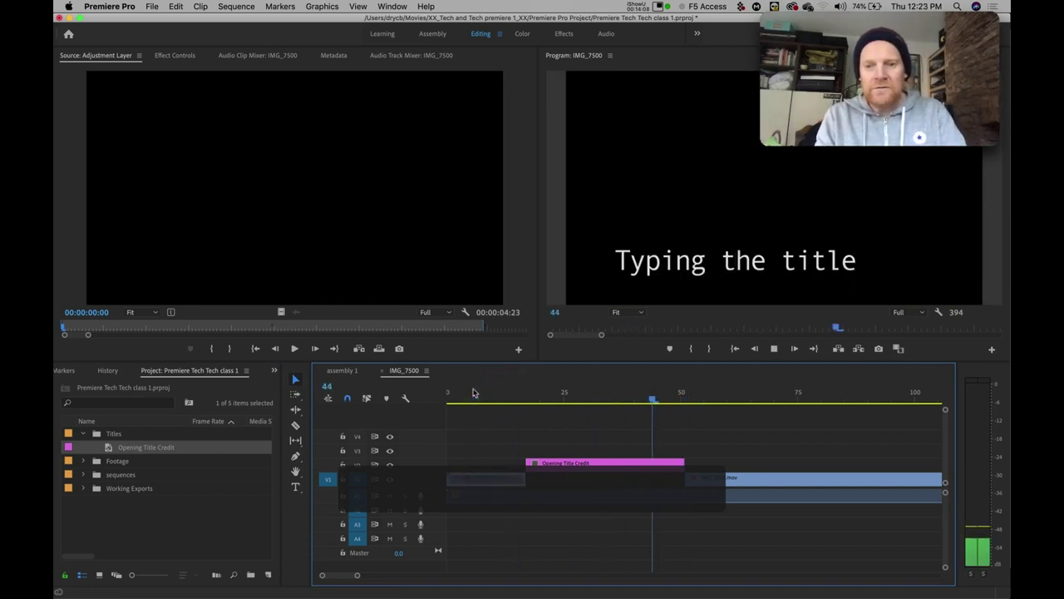
{"action": "key", "text": "space"}
{"action": "left_click_drag", "start_coordinate": [480, 384], "coordinate": [640, 396]}
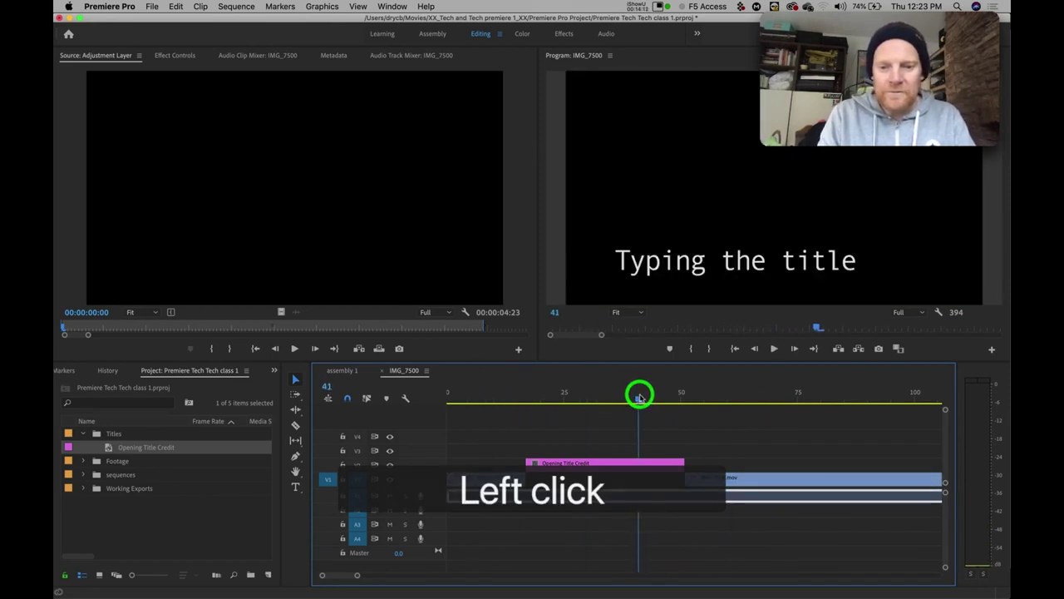
{"action": "key", "text": "minus"}
{"action": "key", "text": "minus"}
{"action": "key", "text": "minus"}
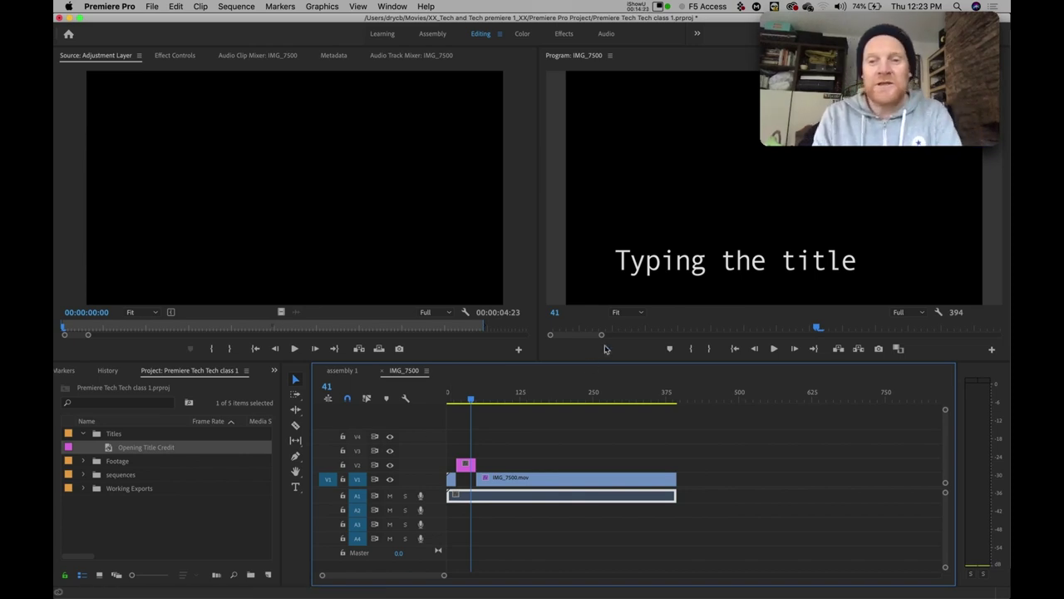
{"action": "double_click", "coordinate": [467, 464]}
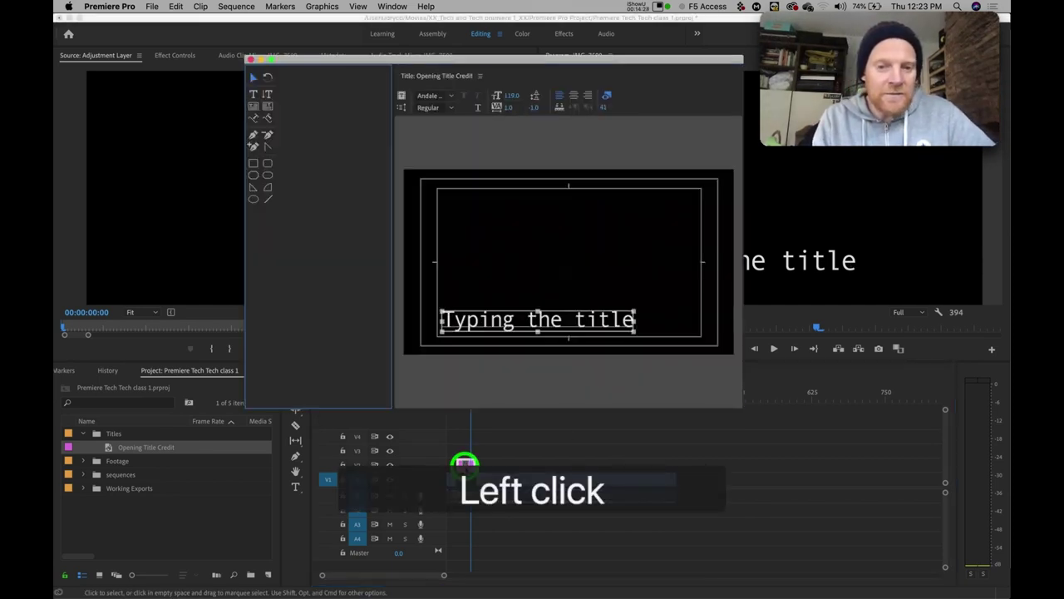
{"action": "left_click_drag", "start_coordinate": [418, 62], "coordinate": [364, 73]}
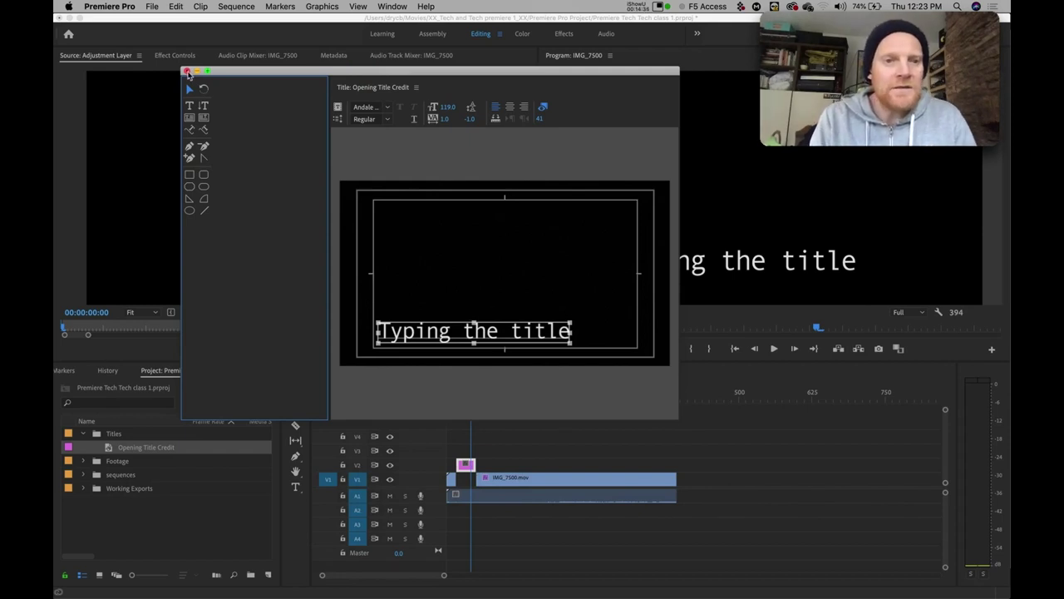
{"action": "left_click", "coordinate": [187, 71]}
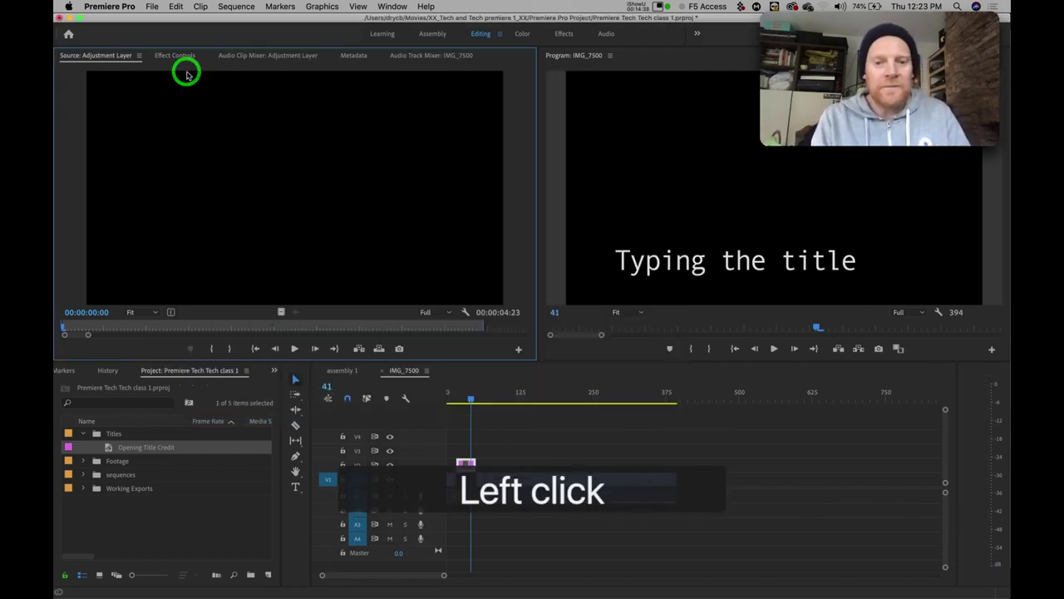
{"action": "left_click", "coordinate": [504, 397]}
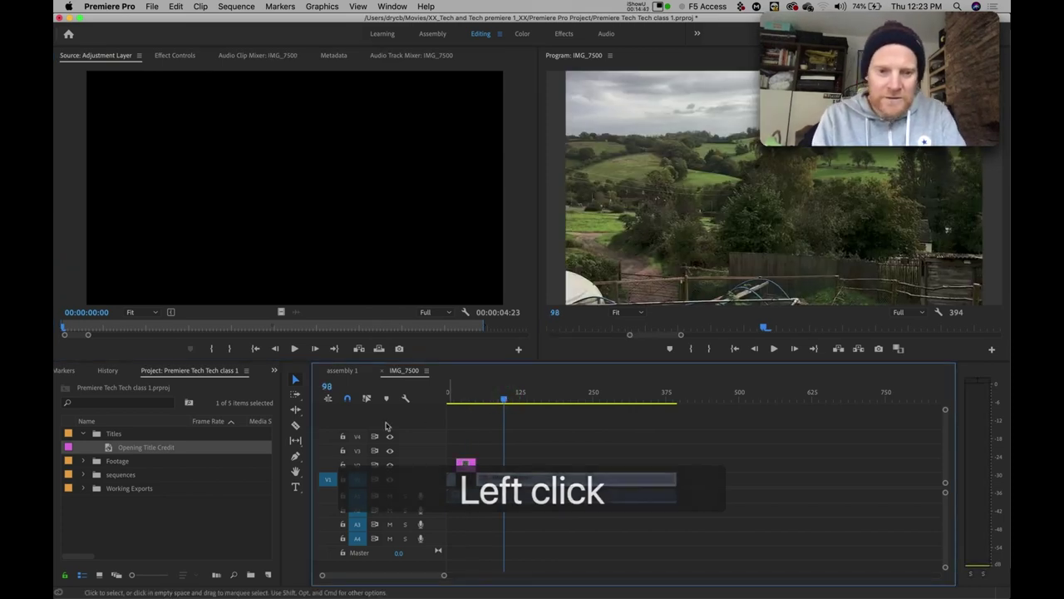
{"action": "left_click", "coordinate": [295, 488]}
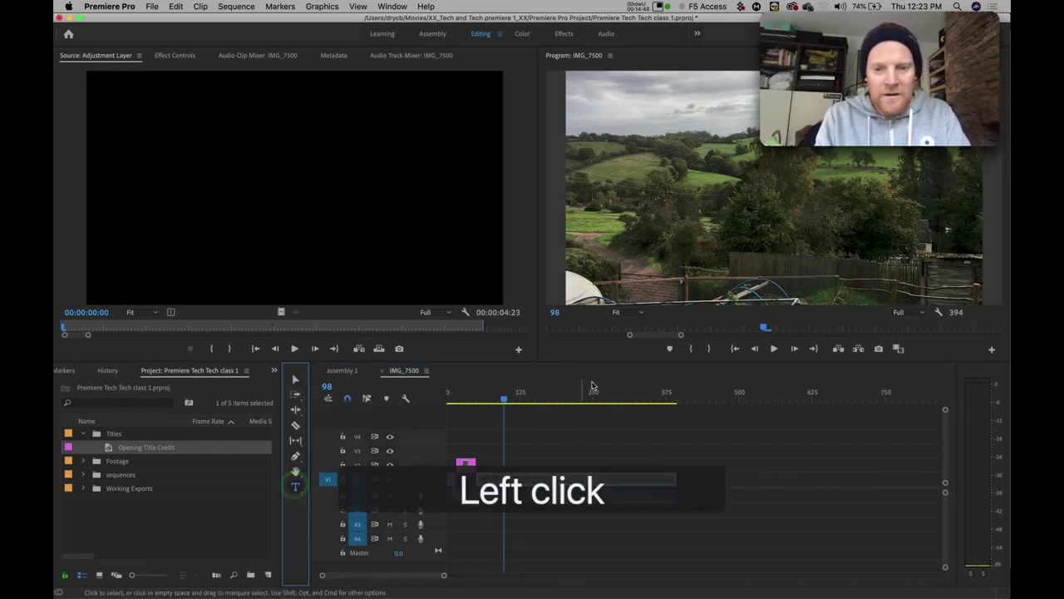
Step: Type 'type straight on screen' as a text box over the footage in the Program monitor
{"action": "left_click", "coordinate": [645, 185]}
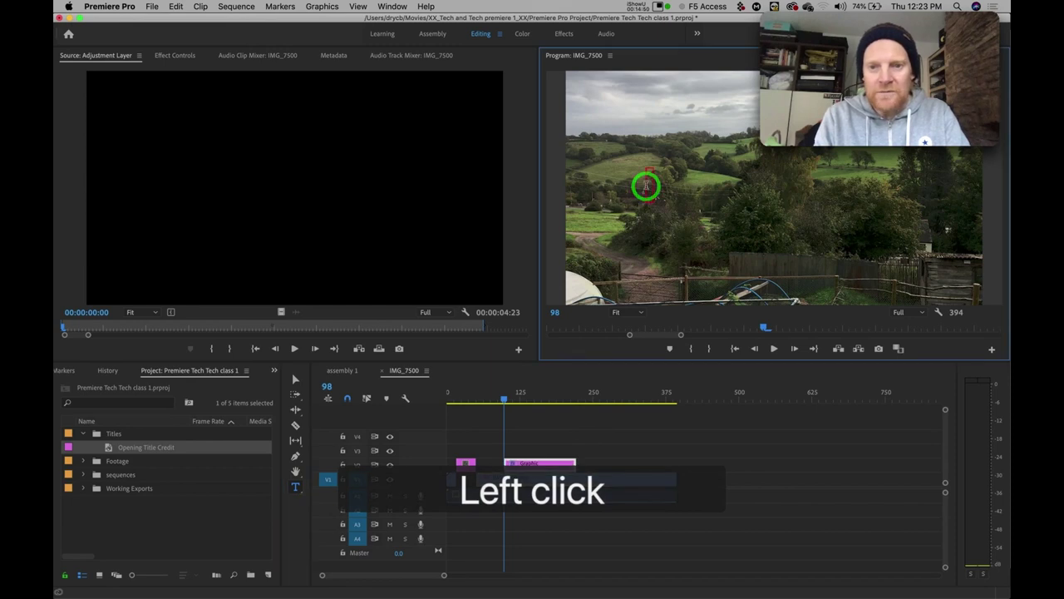
{"action": "type", "text": "type"}
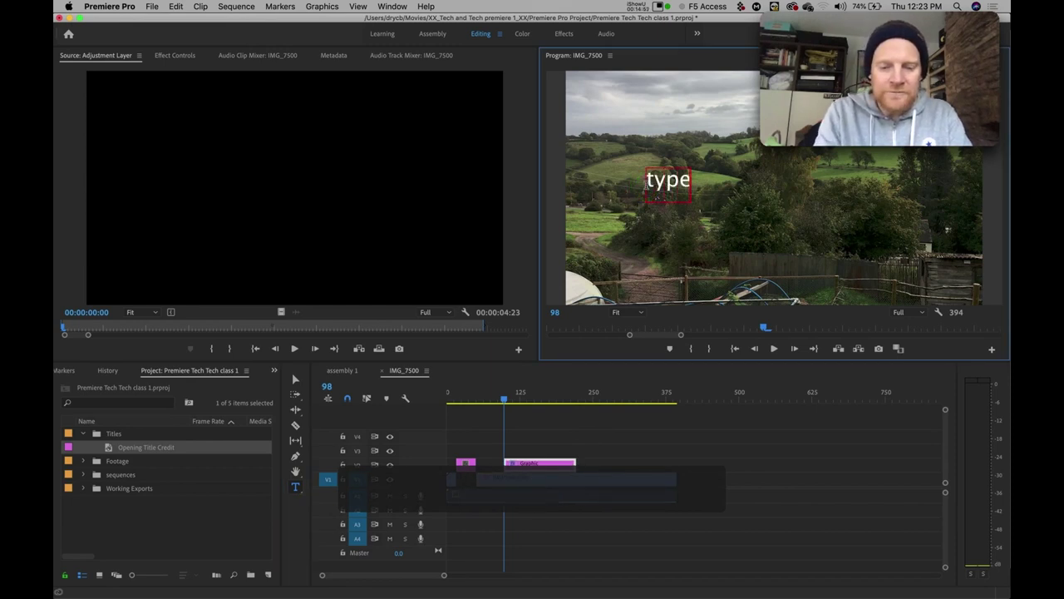
{"action": "type", "text": " straight"}
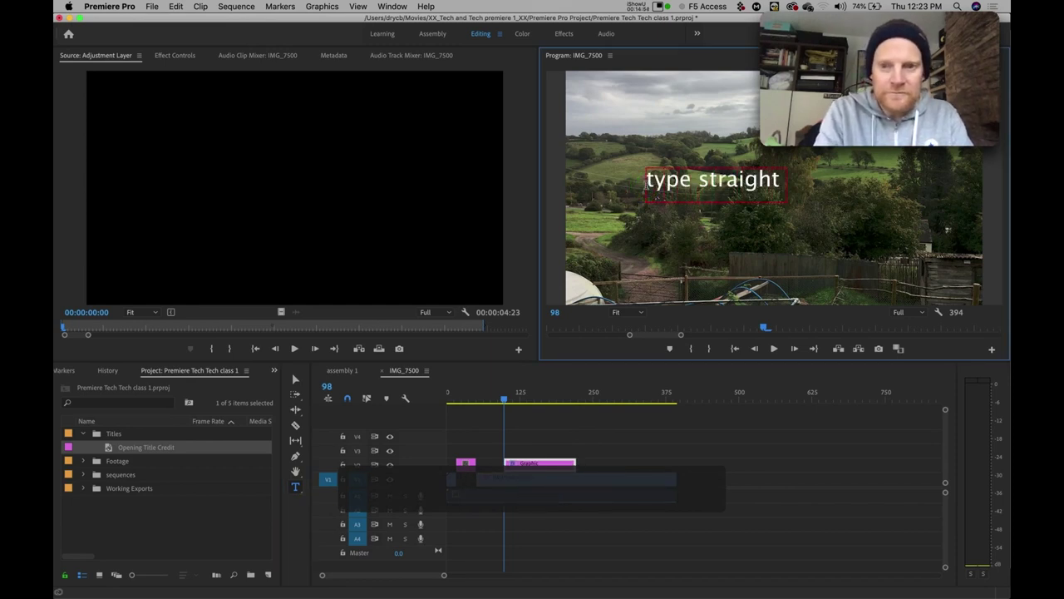
{"action": "type", "text": " on screen"}
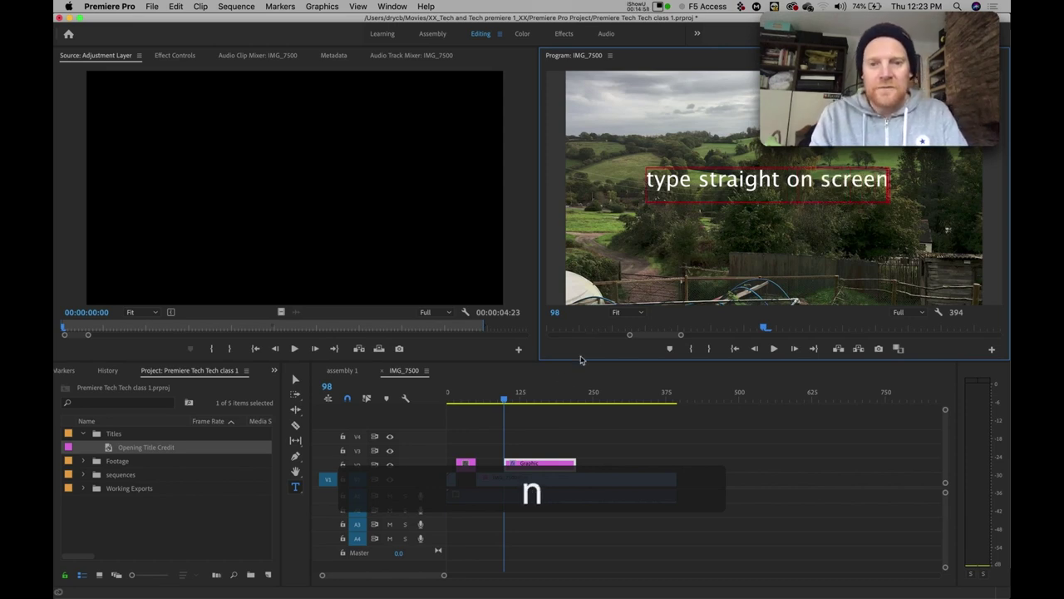
{"action": "left_click", "coordinate": [539, 396]}
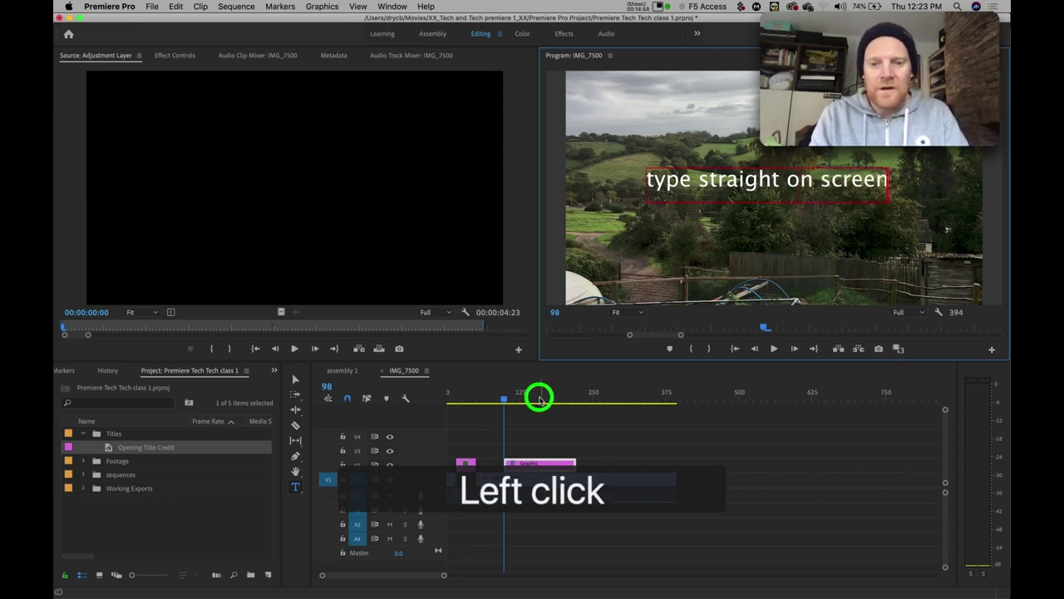
Step: Select the new text graphic clip and show its settings in Effect Controls
{"action": "left_click", "coordinate": [538, 461]}
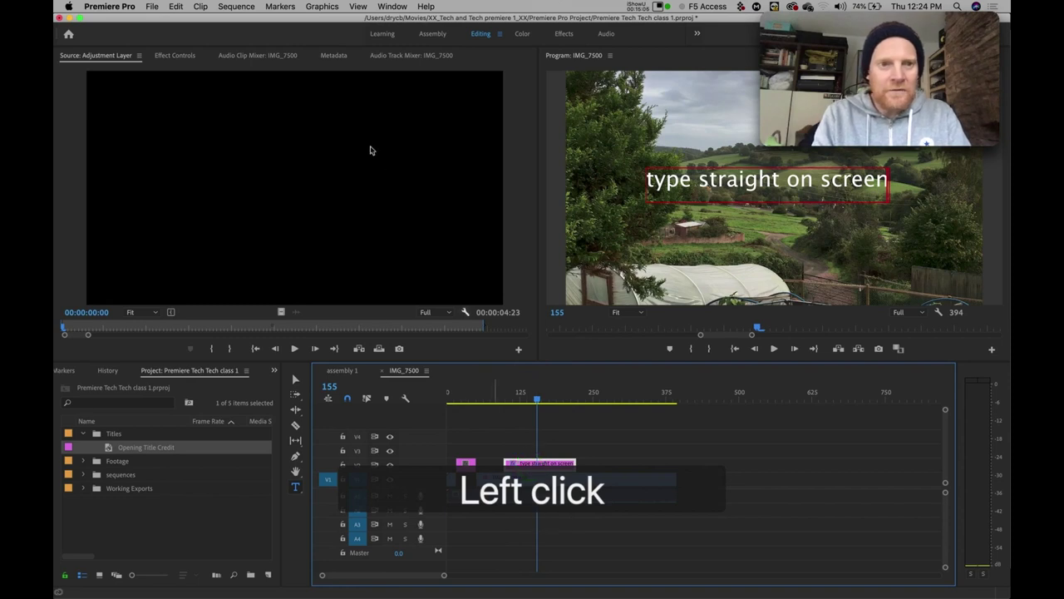
{"action": "left_click", "coordinate": [176, 58]}
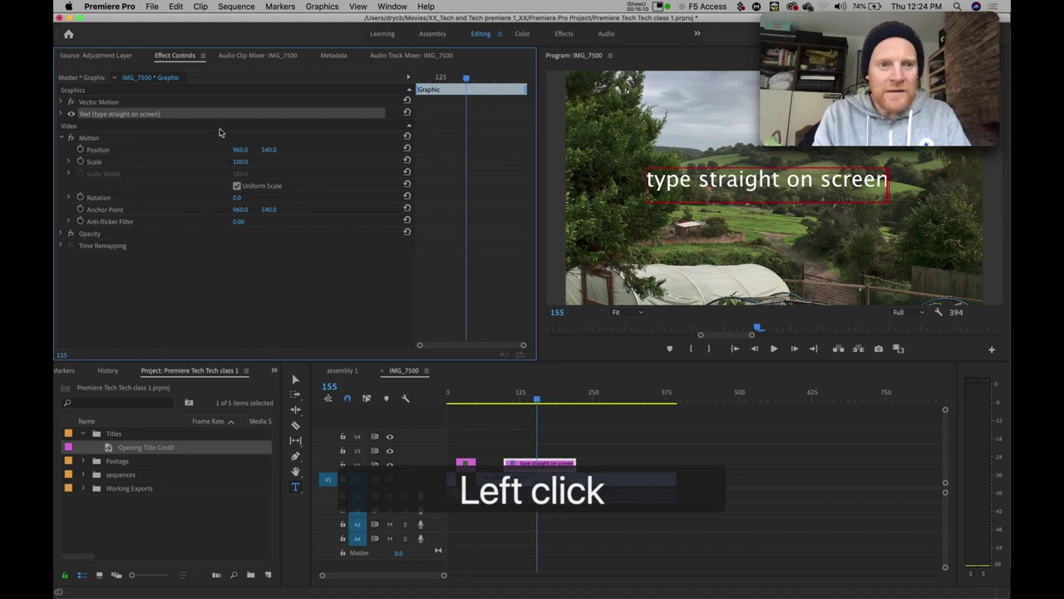
{"action": "left_click", "coordinate": [534, 401]}
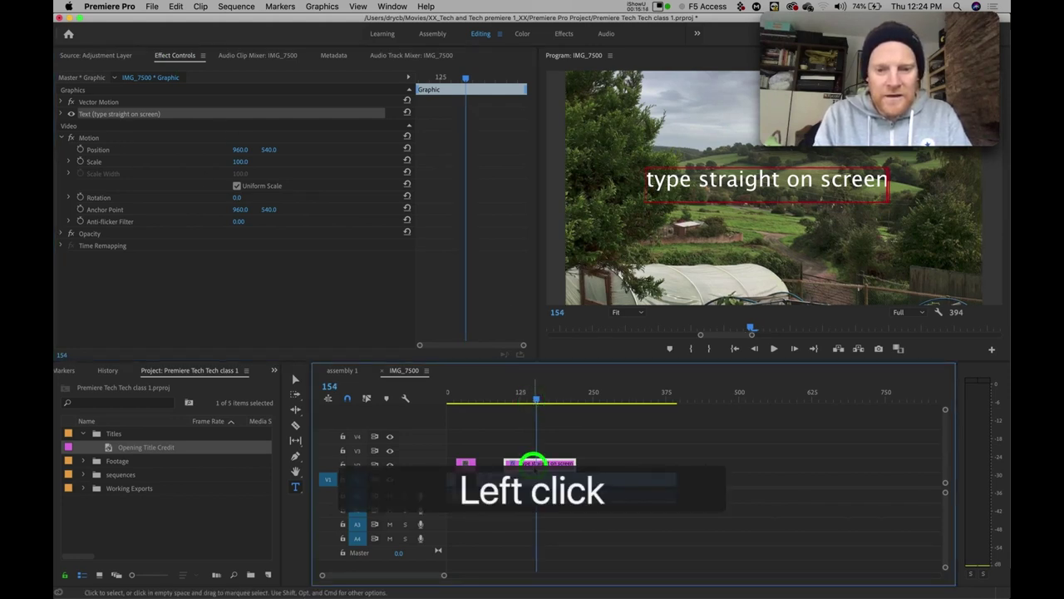
{"action": "left_click", "coordinate": [172, 58]}
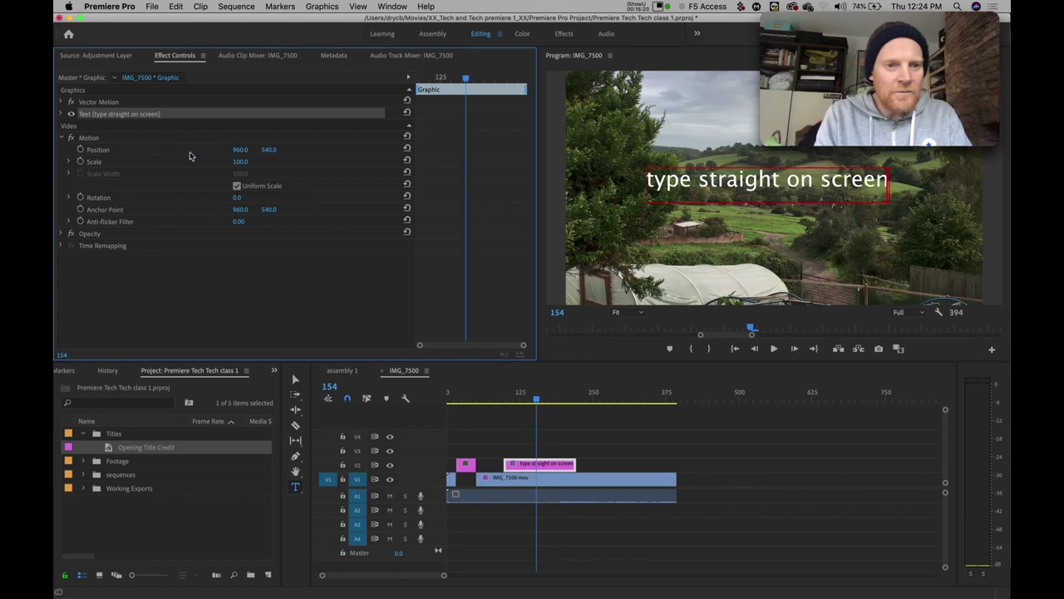
Step: Move the title to Position 965.3, 529.5 and trim the graphic clip's end shorter
{"action": "left_click", "coordinate": [91, 150]}
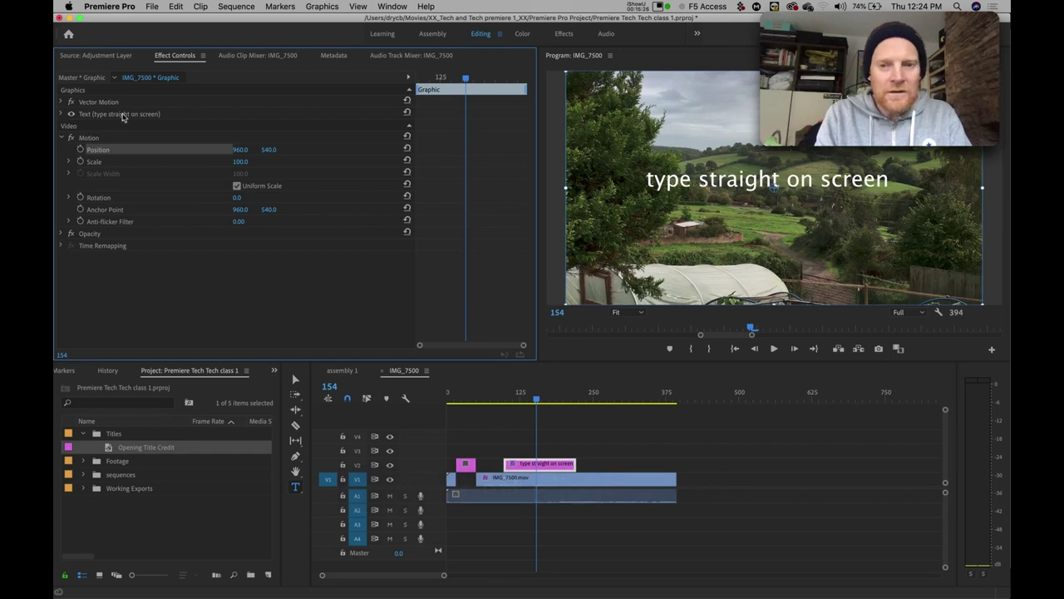
{"action": "left_click_drag", "start_coordinate": [812, 195], "coordinate": [882, 261]}
{"action": "mouse_move", "coordinate": [779, 233]}
{"action": "left_mouse_down"}
{"action": "mouse_move", "coordinate": [729, 257]}
{"action": "mouse_move", "coordinate": [825, 237]}
{"action": "mouse_move", "coordinate": [784, 257]}
{"action": "mouse_move", "coordinate": [810, 195]}
{"action": "mouse_move", "coordinate": [787, 178]}
{"action": "mouse_move", "coordinate": [767, 217]}
{"action": "left_mouse_up"}
{"action": "left_click_drag", "start_coordinate": [677, 217], "coordinate": [702, 185]}
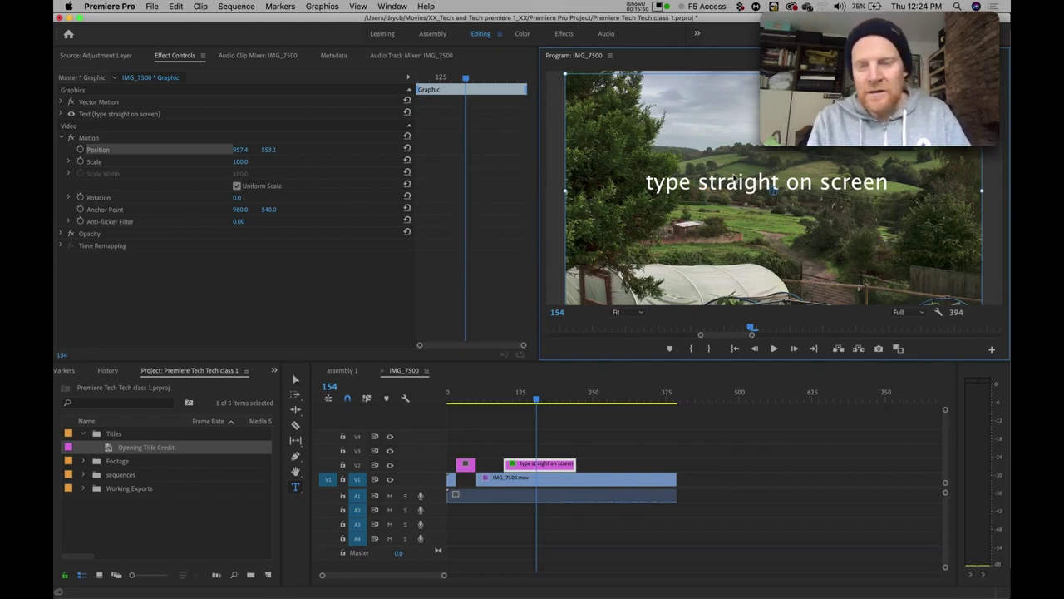
{"action": "left_click", "coordinate": [732, 188]}
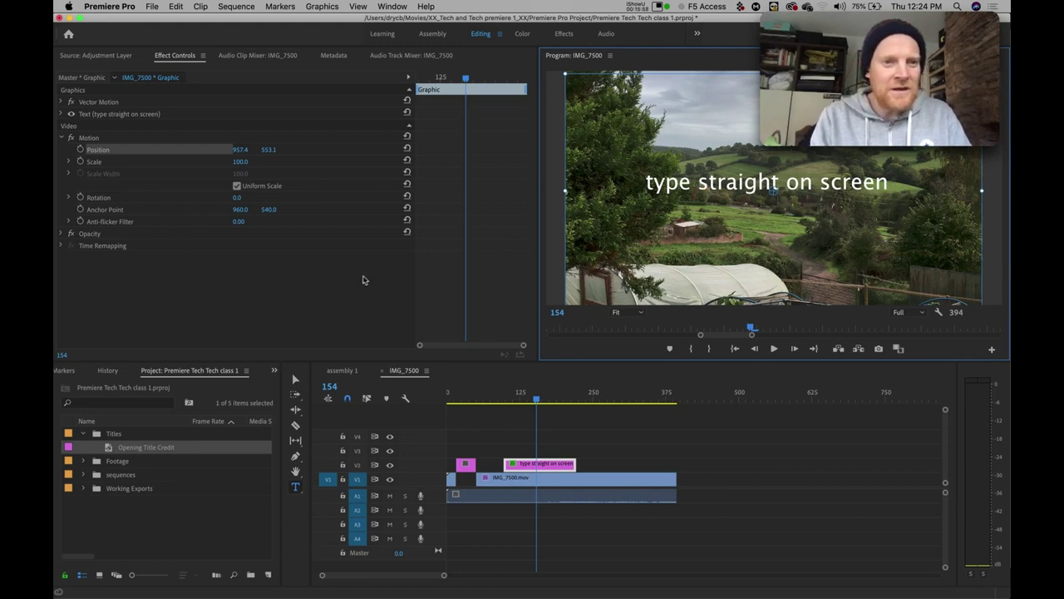
{"action": "mouse_move", "coordinate": [745, 185]}
{"action": "left_mouse_down"}
{"action": "mouse_move", "coordinate": [691, 231]}
{"action": "mouse_move", "coordinate": [674, 273]}
{"action": "mouse_move", "coordinate": [705, 233]}
{"action": "mouse_move", "coordinate": [727, 166]}
{"action": "mouse_move", "coordinate": [737, 194]}
{"action": "mouse_move", "coordinate": [741, 172]}
{"action": "mouse_move", "coordinate": [734, 197]}
{"action": "mouse_move", "coordinate": [748, 177]}
{"action": "left_mouse_up"}
{"action": "left_click", "coordinate": [726, 165]}
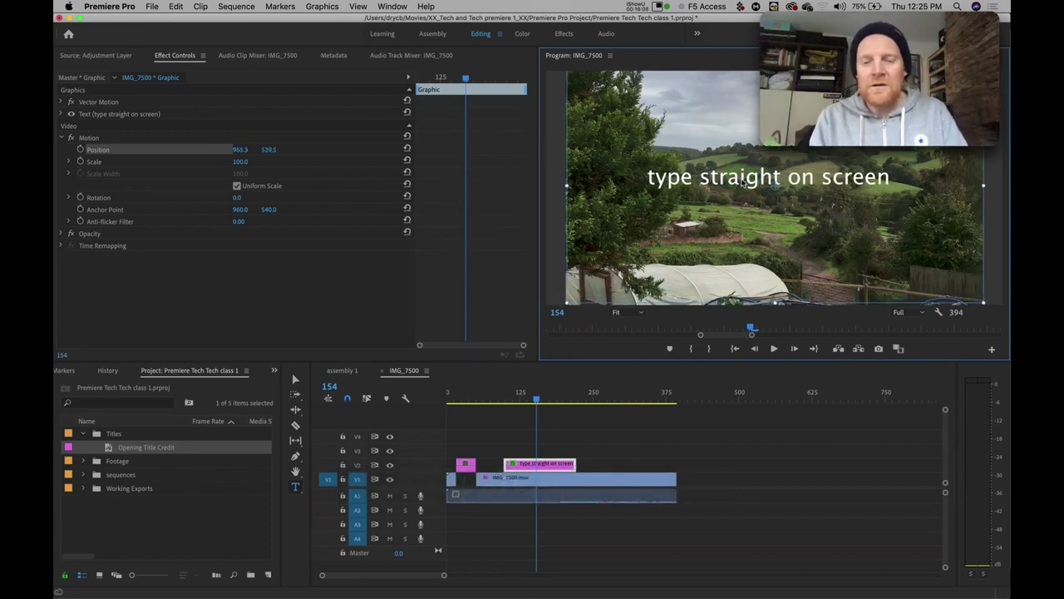
{"action": "left_click_drag", "start_coordinate": [573, 462], "coordinate": [522, 463]}
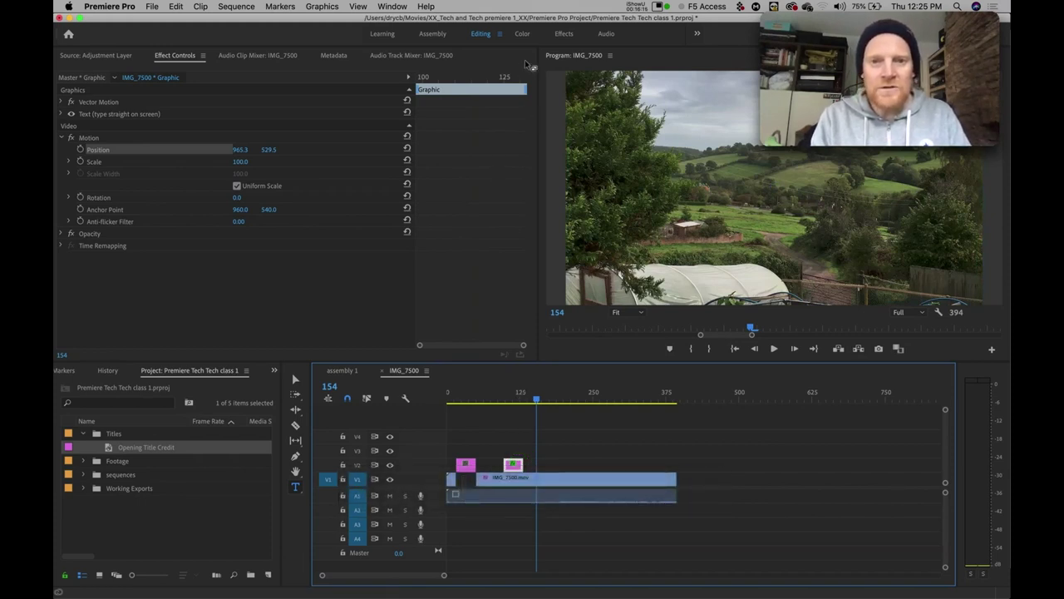
Step: Switch to the Graphics workspace and drag the Angled Credits template onto V2
{"action": "left_click", "coordinate": [698, 35]}
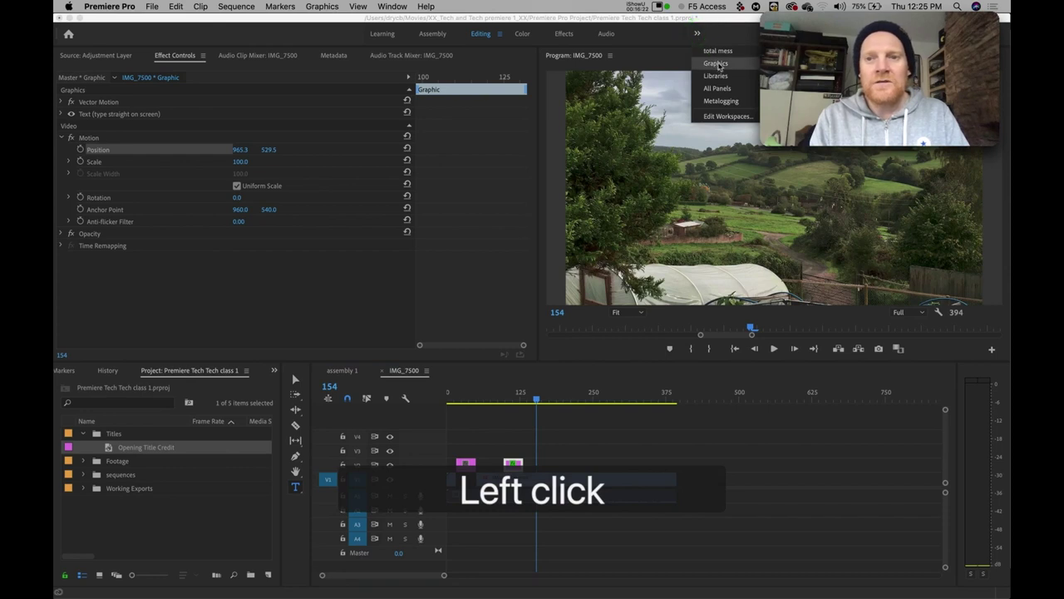
{"action": "left_click", "coordinate": [718, 64]}
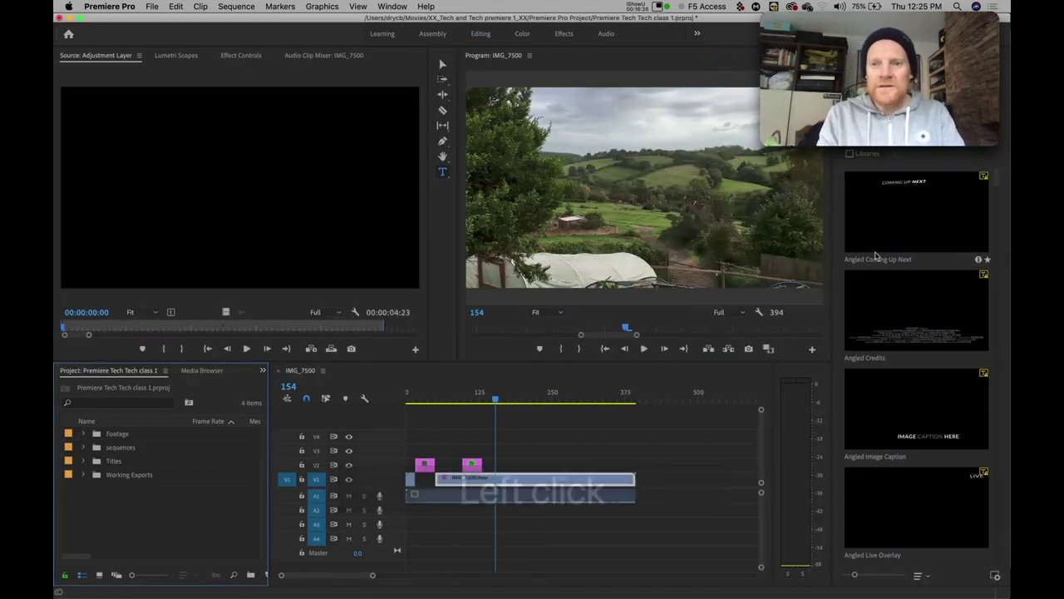
{"action": "left_click", "coordinate": [897, 227]}
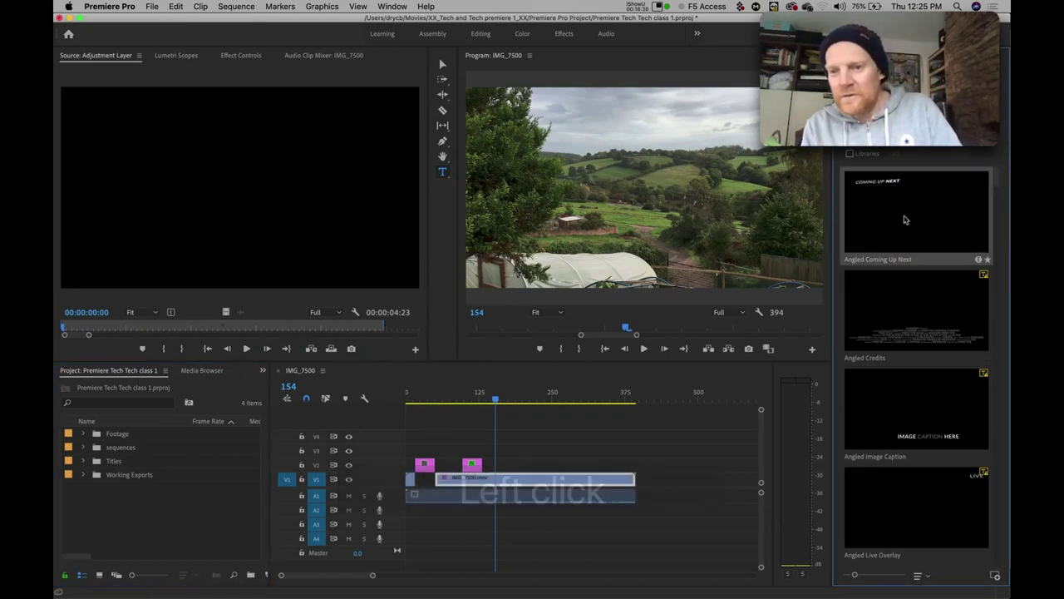
{"action": "left_click", "coordinate": [906, 303]}
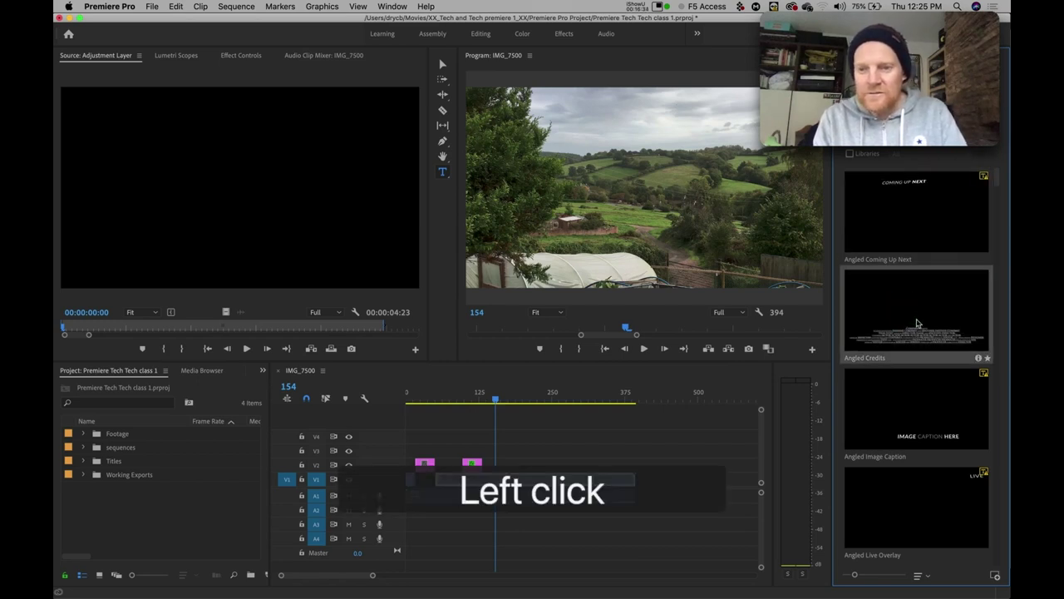
{"action": "left_click", "coordinate": [906, 413]}
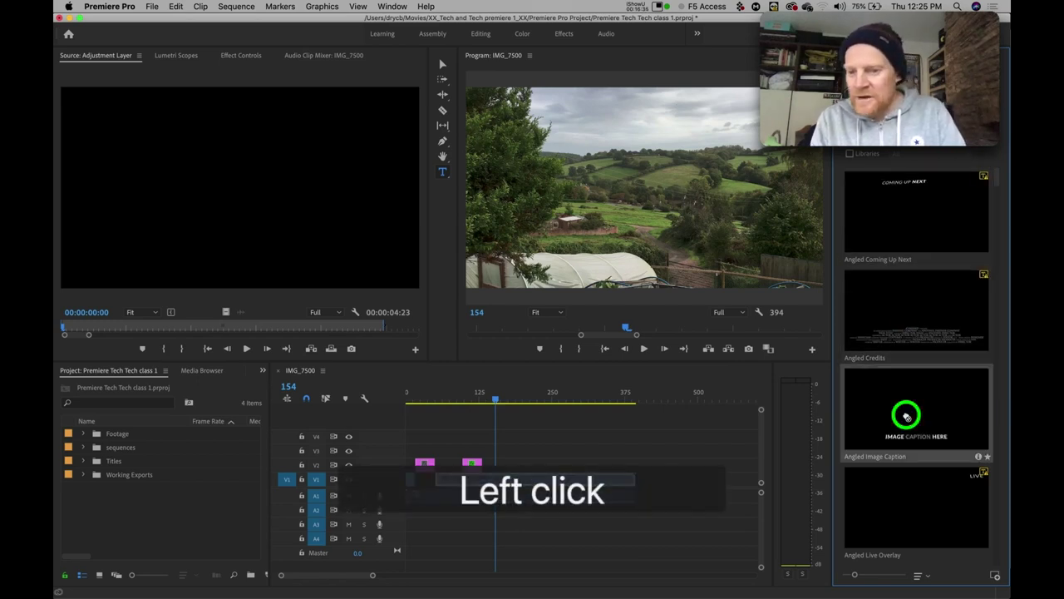
{"action": "left_click", "coordinate": [904, 336]}
{"action": "left_click_drag", "start_coordinate": [904, 336], "coordinate": [512, 467]}
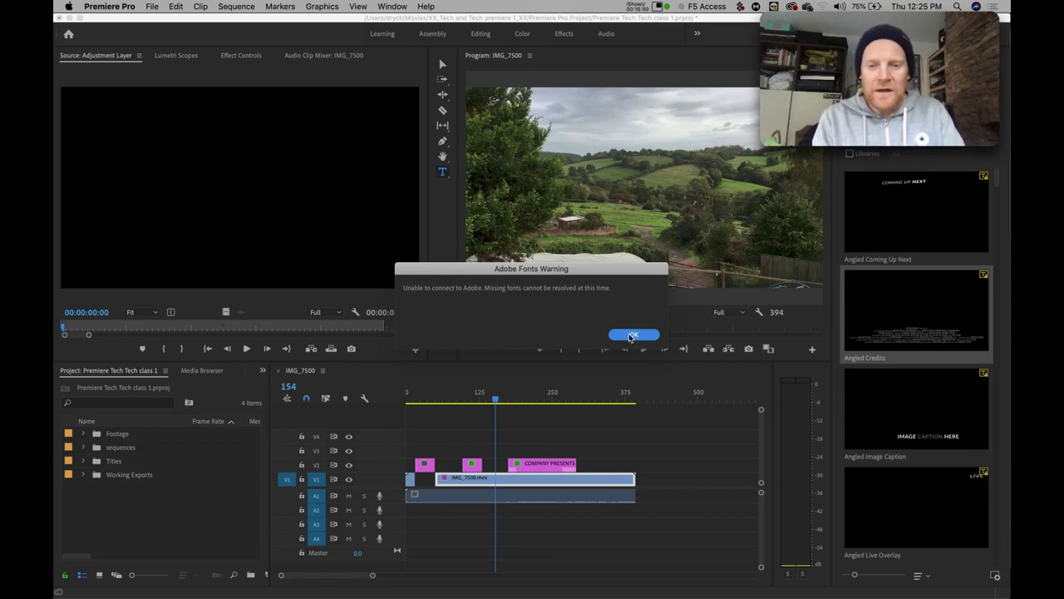
Step: Accept the missing-font substitution and move to frame 228 to view the credits
{"action": "left_click", "coordinate": [632, 335]}
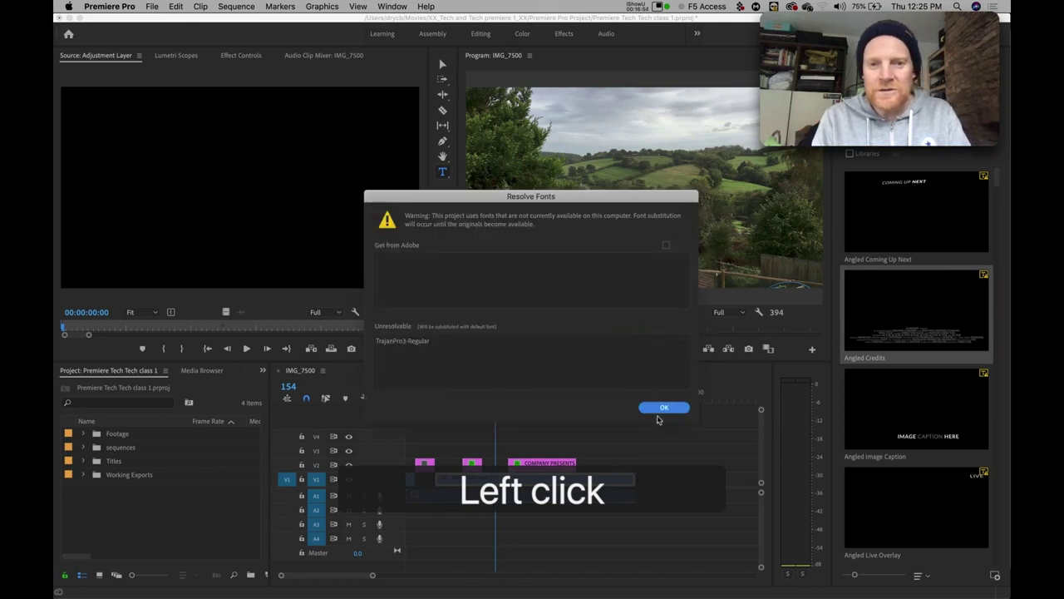
{"action": "left_click", "coordinate": [659, 408]}
{"action": "left_click", "coordinate": [528, 400]}
{"action": "left_click_drag", "start_coordinate": [528, 400], "coordinate": [540, 400]}
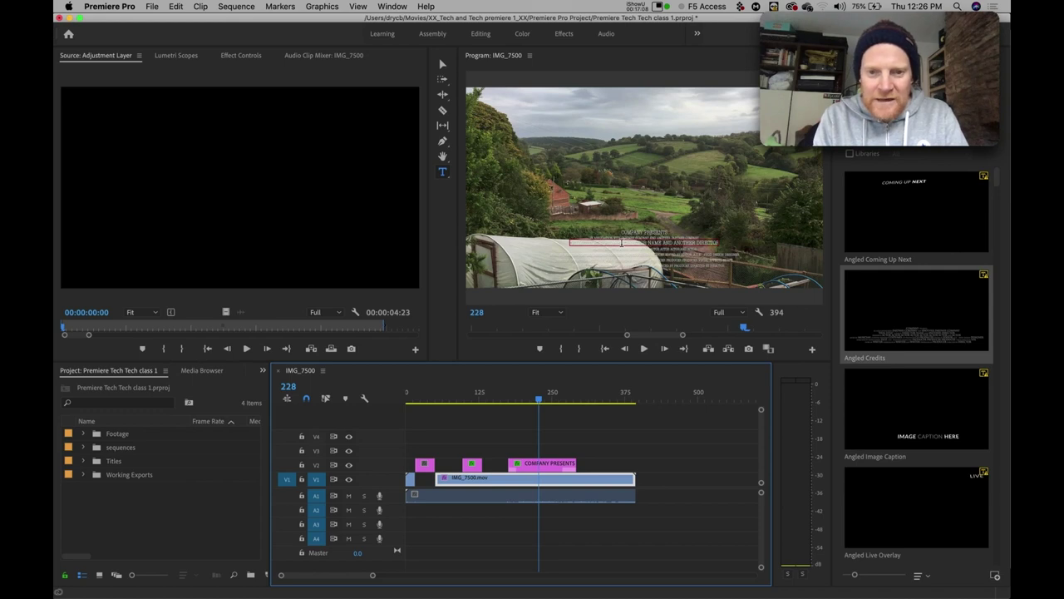
Step: Select the COMPANY PRESENTS clip and inspect its text layers in Essential Graphics
{"action": "left_click", "coordinate": [544, 463]}
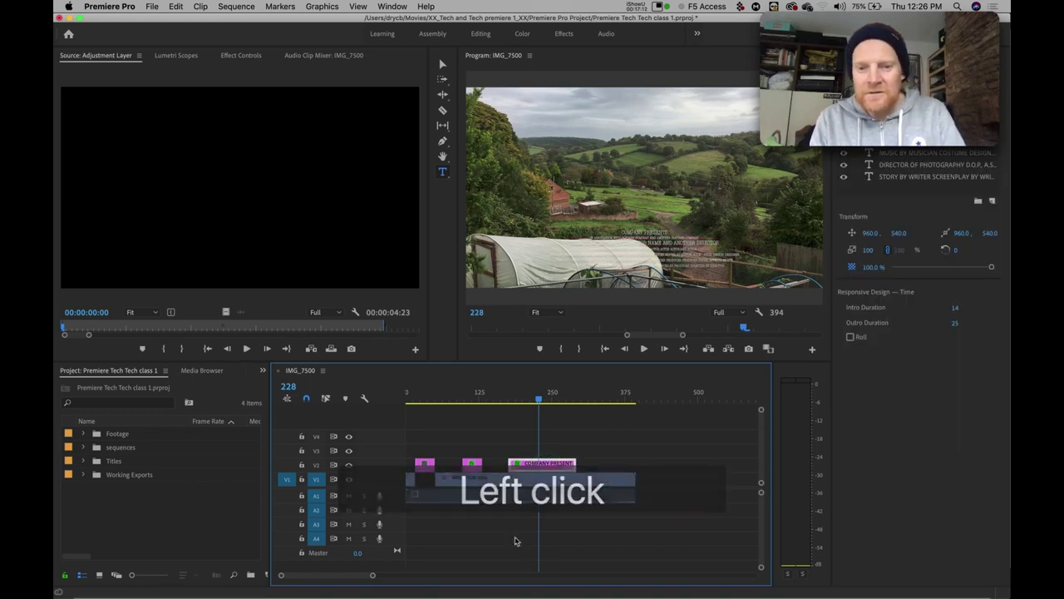
{"action": "left_click", "coordinate": [541, 462]}
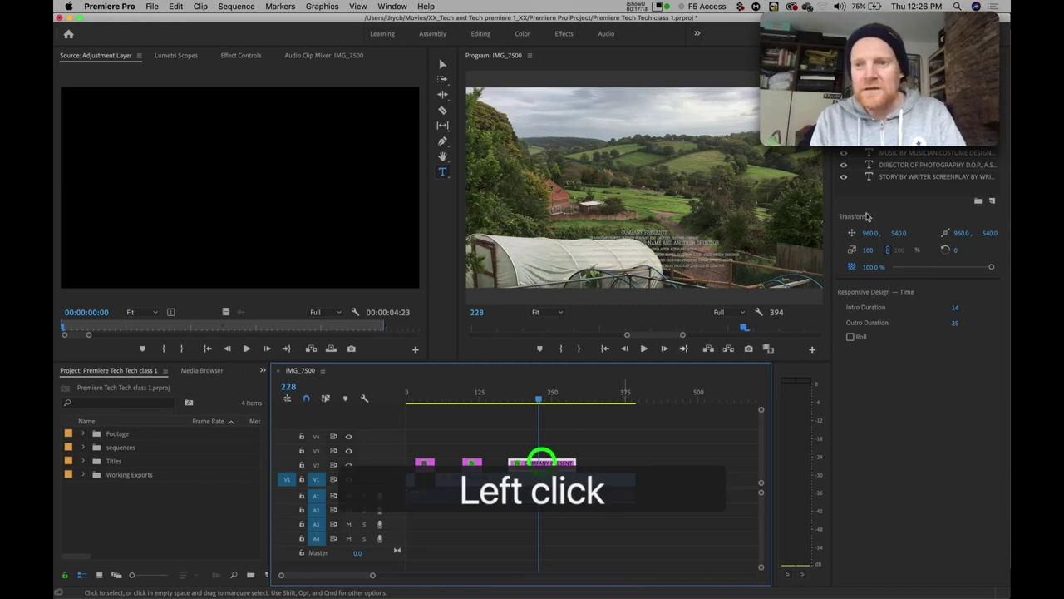
{"action": "left_click", "coordinate": [915, 142]}
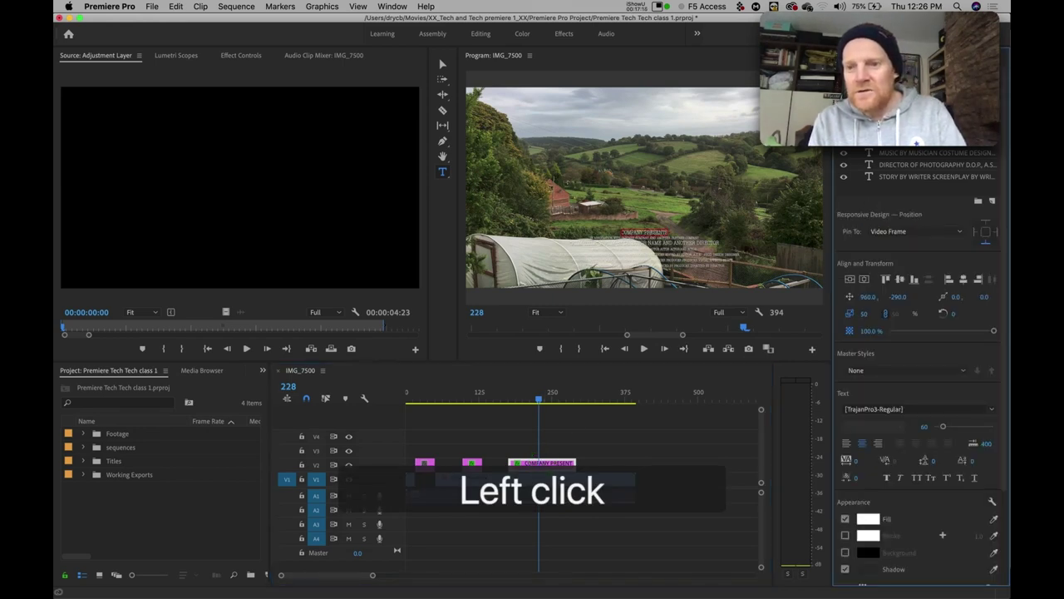
{"action": "left_click", "coordinate": [915, 129]}
{"action": "left_click", "coordinate": [893, 152]}
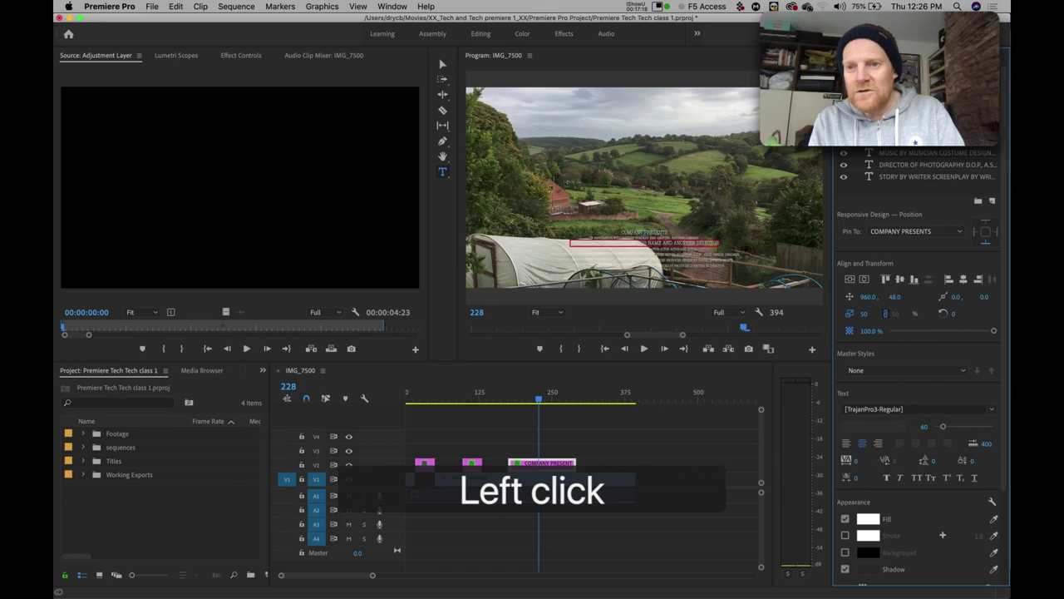
{"action": "left_click", "coordinate": [893, 165]}
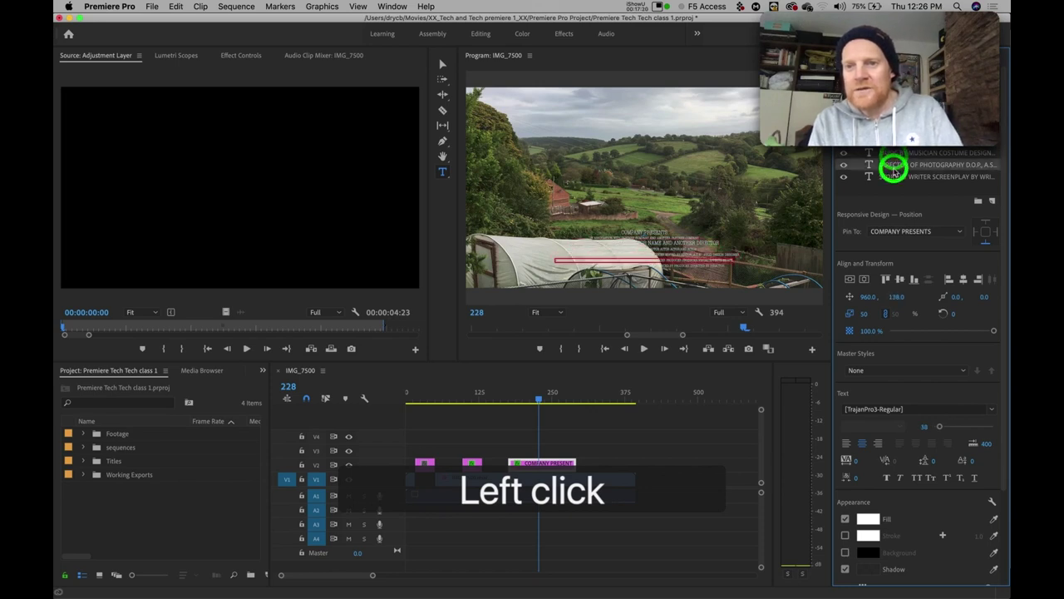
{"action": "left_click", "coordinate": [915, 129]}
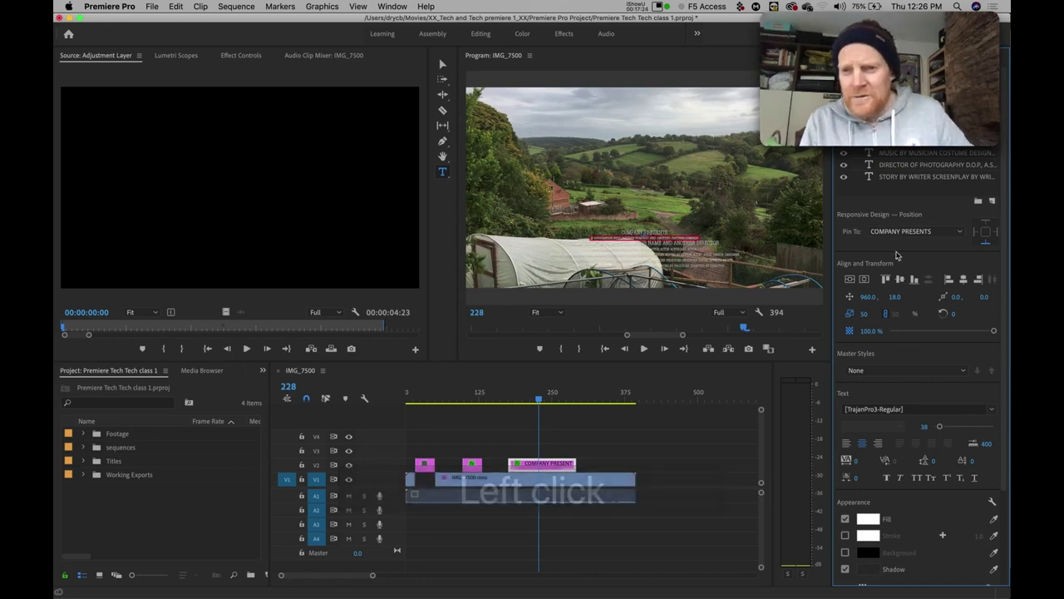
{"action": "scroll", "coordinate": [894, 447], "scroll_direction": "down", "scroll_amount": 3}
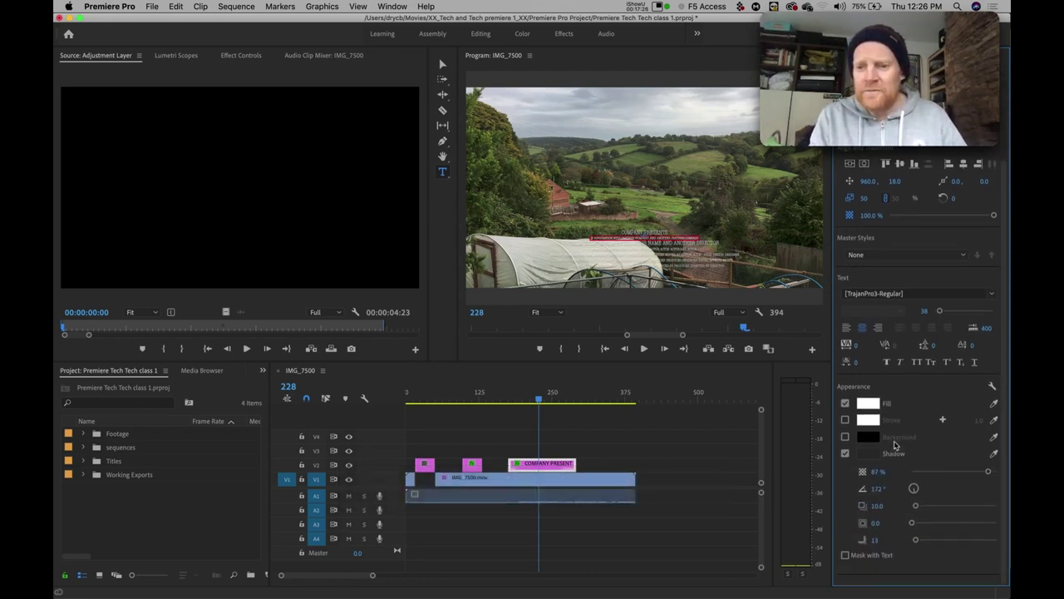
{"action": "scroll", "coordinate": [895, 447], "scroll_direction": "up", "scroll_amount": 3}
{"action": "scroll", "coordinate": [894, 445], "scroll_direction": "down", "scroll_amount": 2}
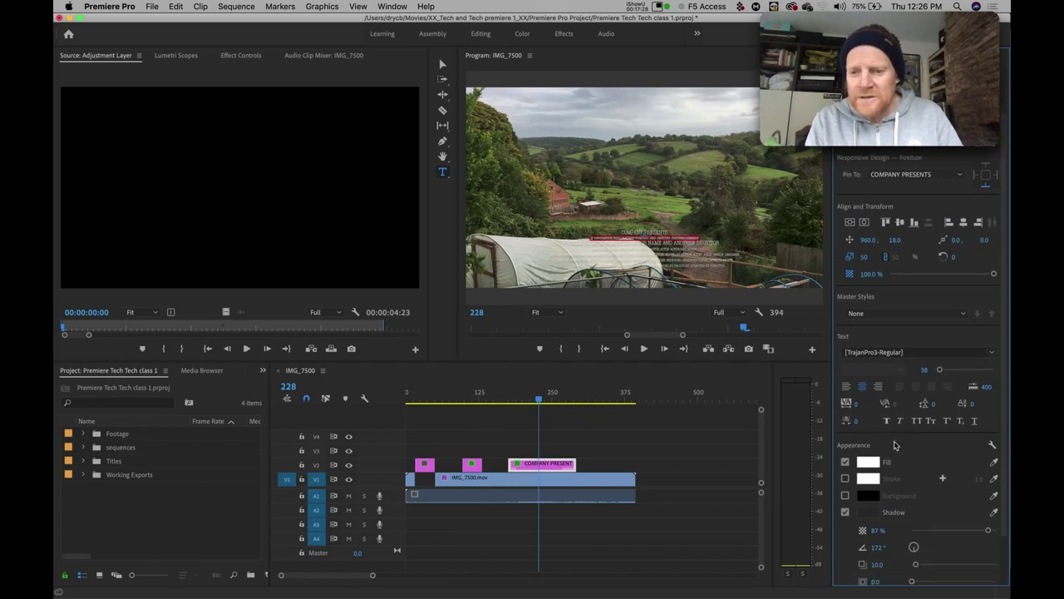
Step: Scrub between frames 108 and 232, selecting the short title and COMPANY PRESENTS clips
{"action": "left_click", "coordinate": [533, 402]}
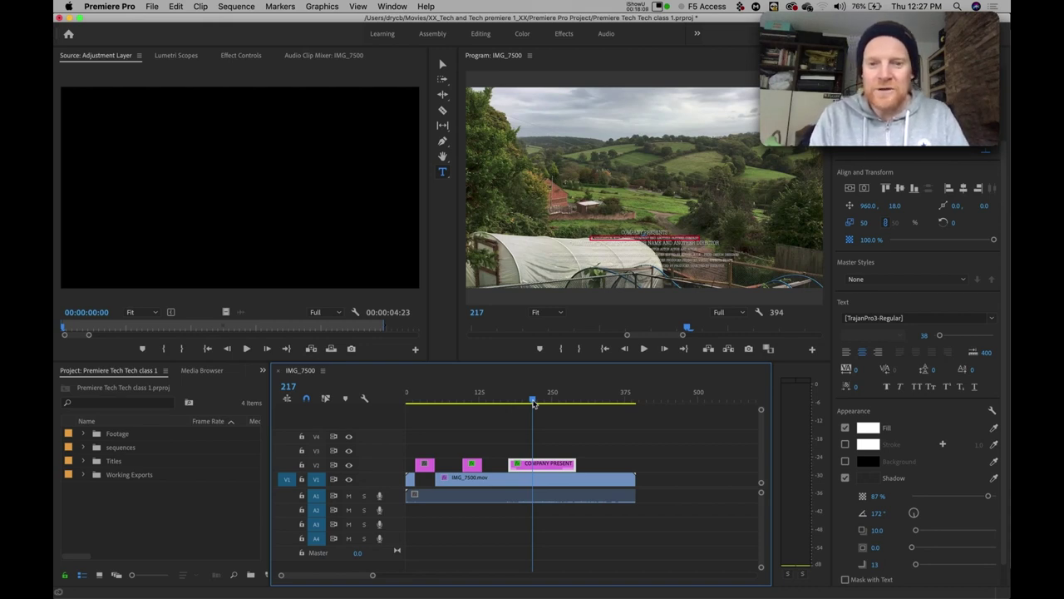
{"action": "left_click", "coordinate": [534, 401]}
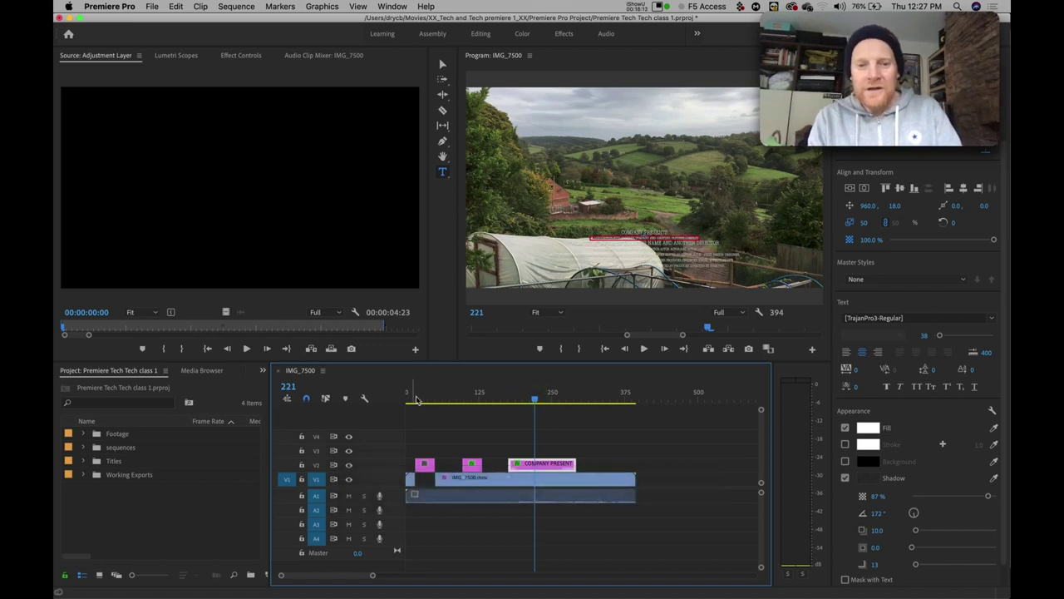
{"action": "left_click", "coordinate": [469, 400]}
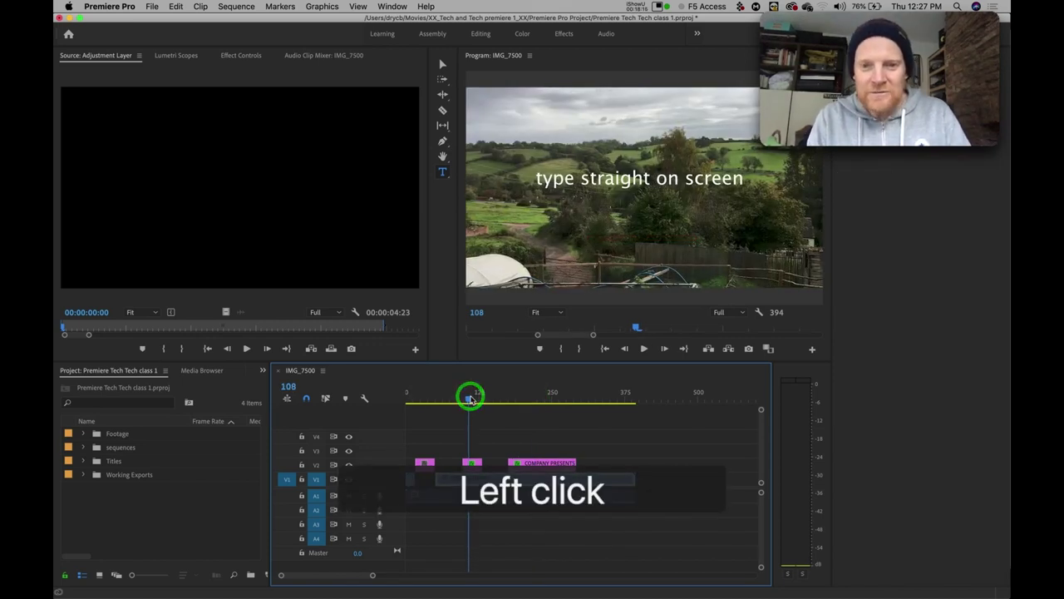
{"action": "left_click", "coordinate": [541, 400]}
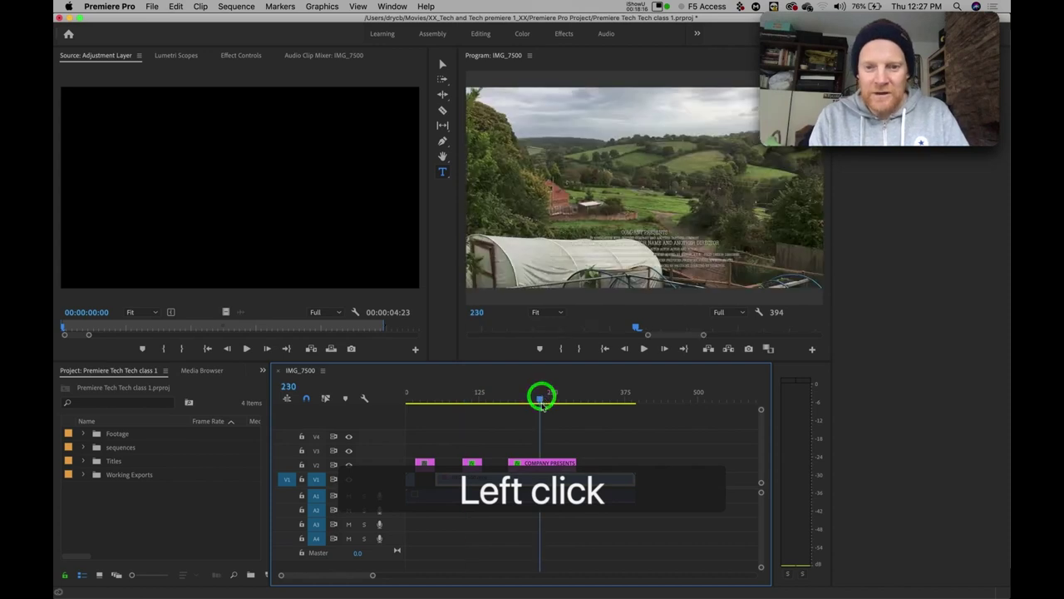
{"action": "left_click", "coordinate": [536, 462]}
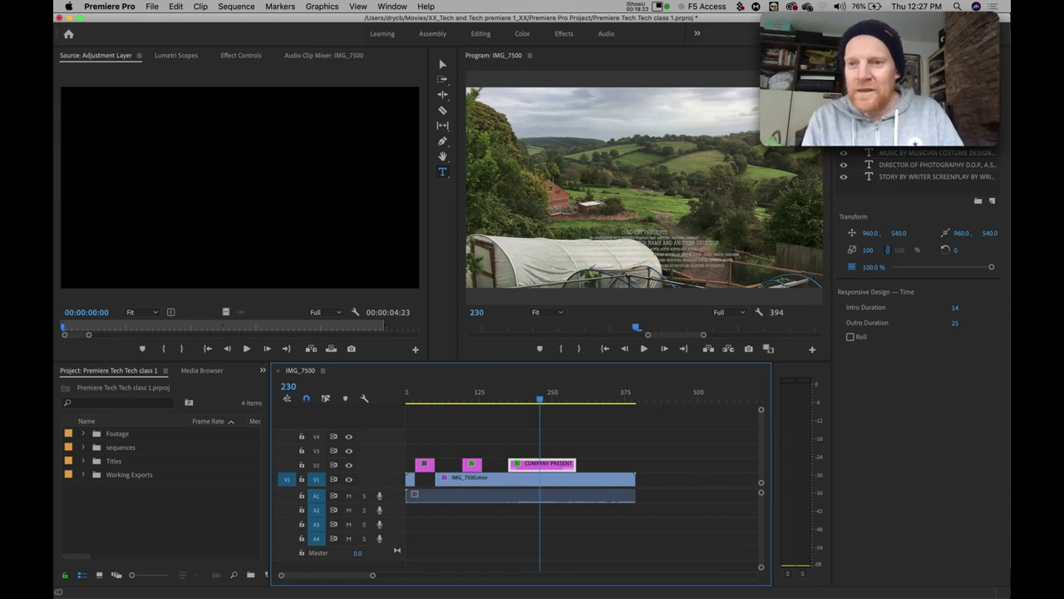
{"action": "left_click", "coordinate": [472, 397]}
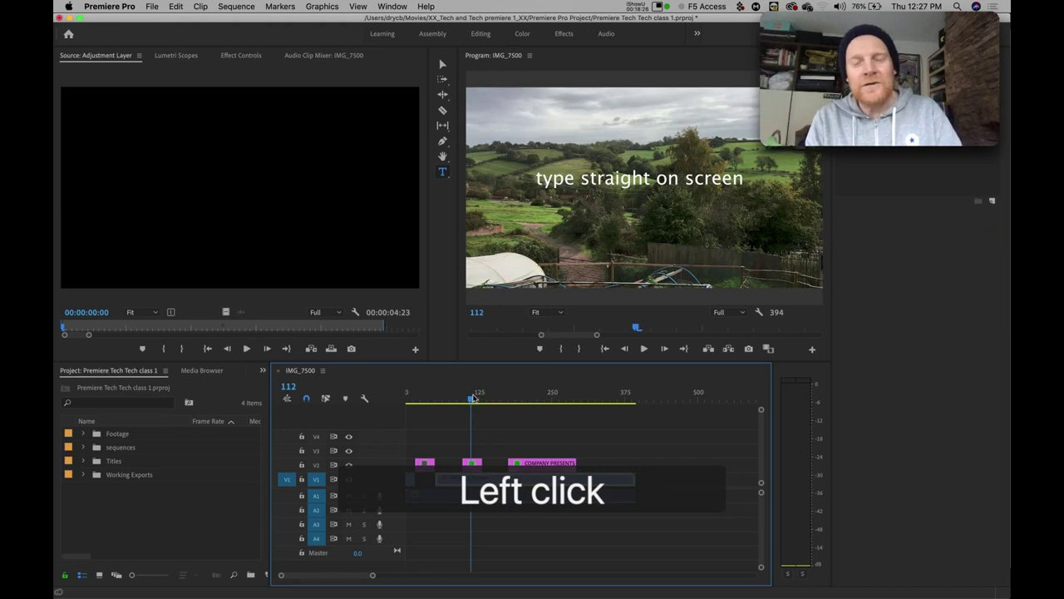
{"action": "left_click", "coordinate": [471, 462]}
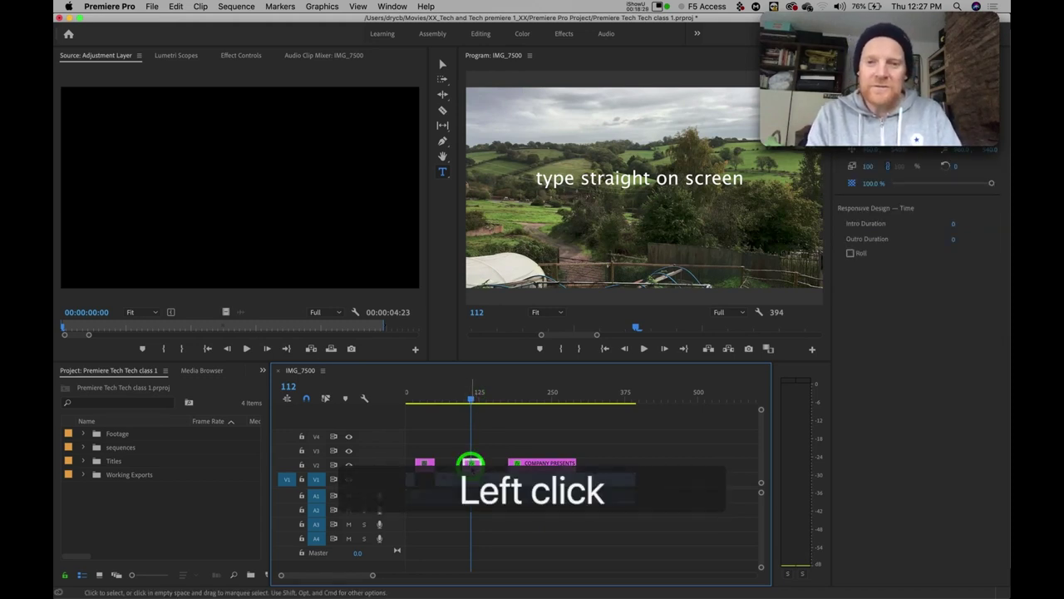
{"action": "left_click", "coordinate": [543, 397]}
{"action": "left_click", "coordinate": [542, 462]}
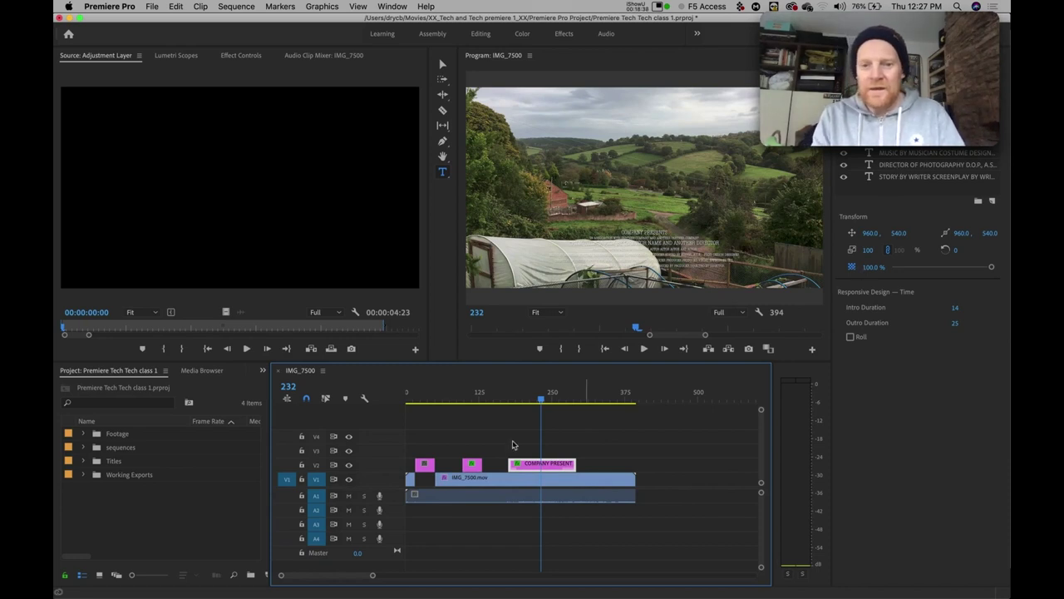
{"action": "left_click", "coordinate": [536, 462]}
{"action": "key", "text": "Delete"}
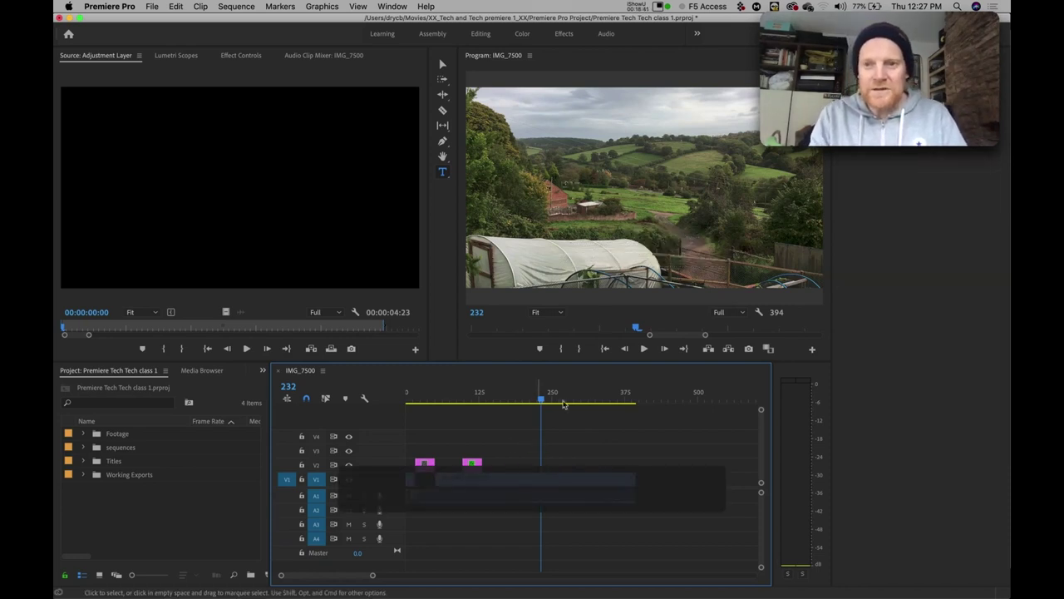
{"action": "left_click", "coordinate": [915, 312]}
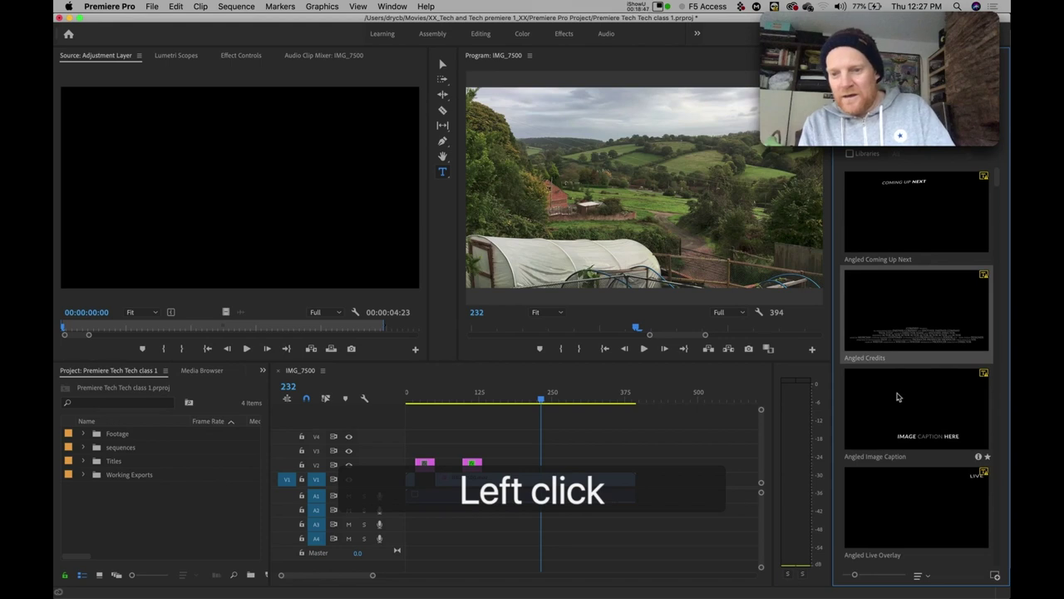
{"action": "scroll", "coordinate": [899, 408], "scroll_direction": "down", "scroll_amount": 10}
{"action": "scroll", "coordinate": [898, 408], "scroll_direction": "down", "scroll_amount": 15}
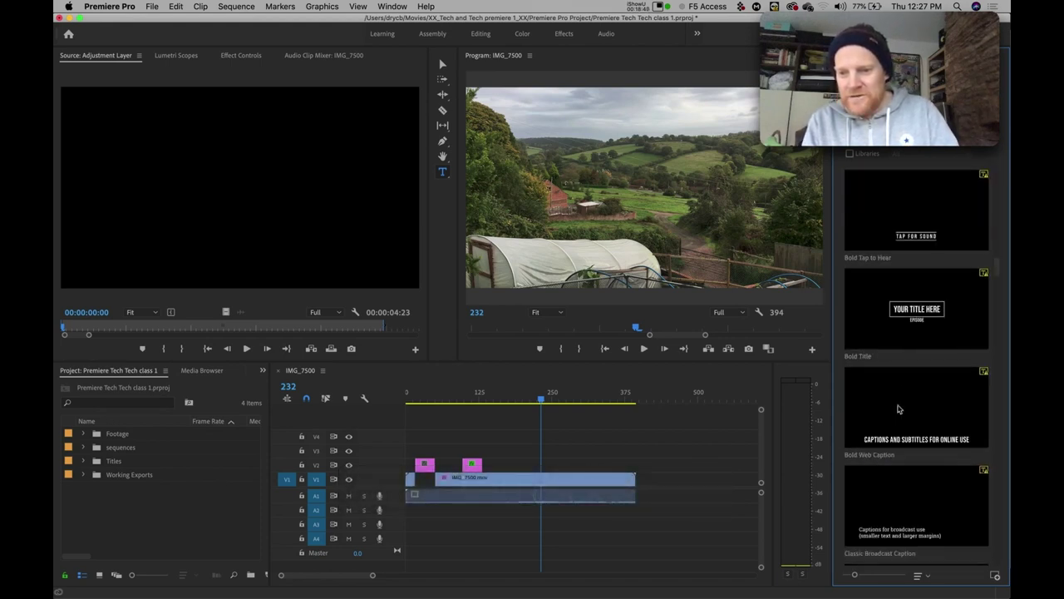
{"action": "scroll", "coordinate": [930, 304], "scroll_direction": "up", "scroll_amount": 20}
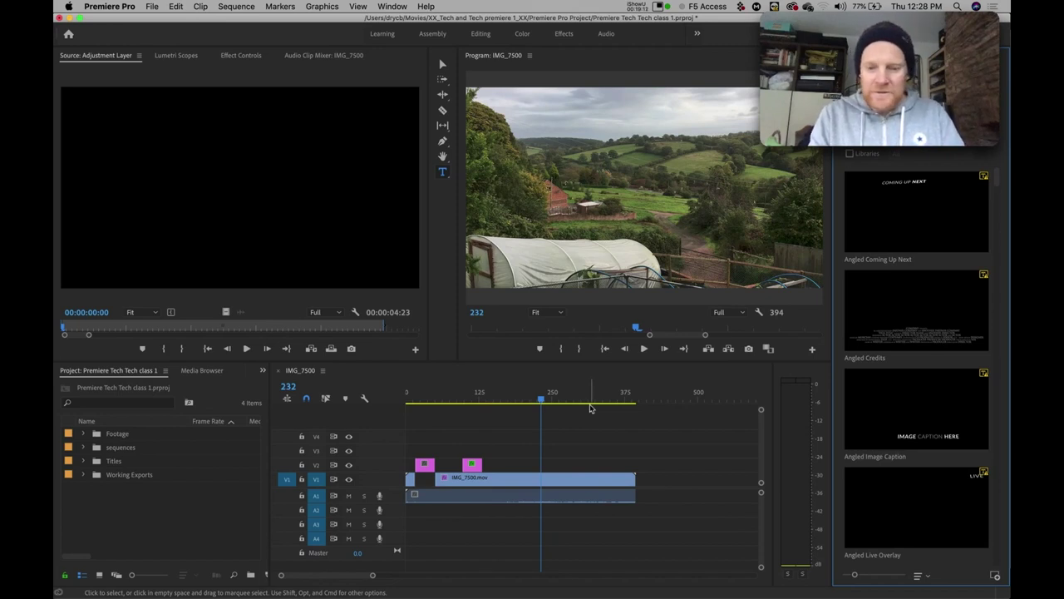
{"action": "key", "text": "super+Tab"}
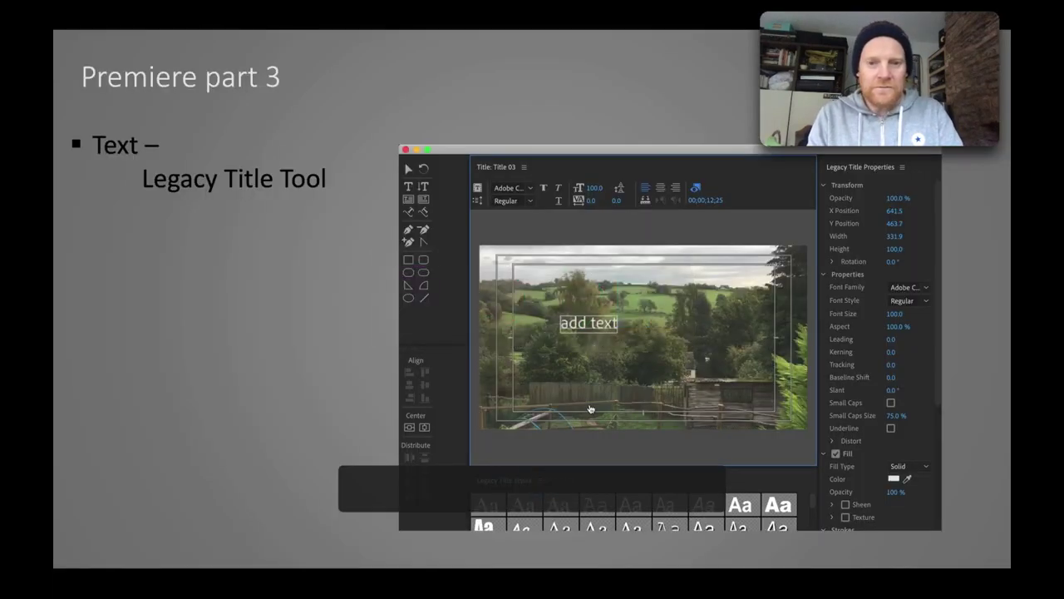
Step: Advance the slides to Frame Hold and Speed Effects, then return to Premiere Pro
{"action": "key", "text": "Right"}
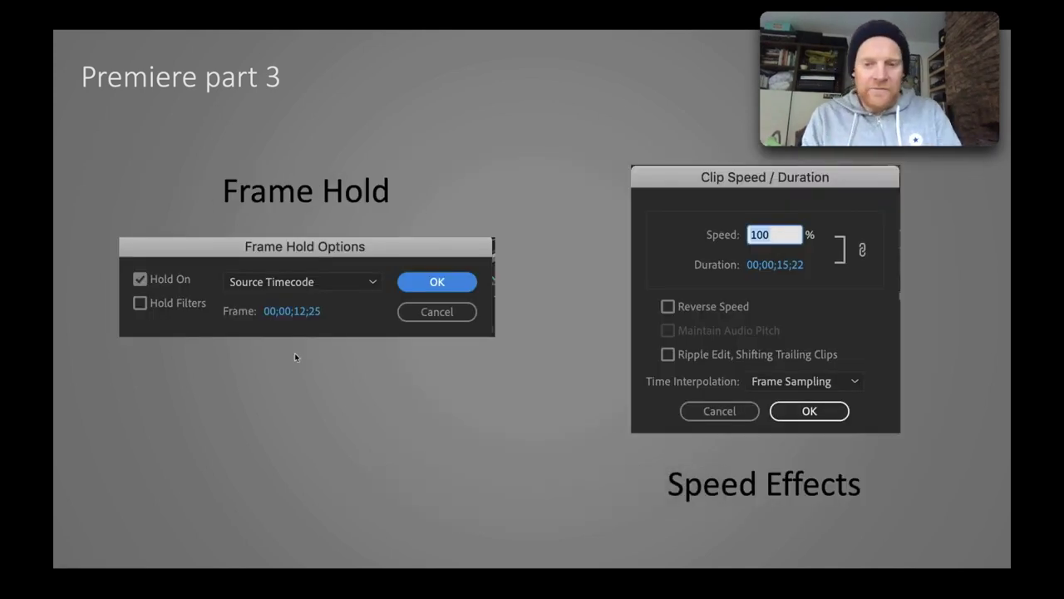
{"action": "key", "text": "super+Tab"}
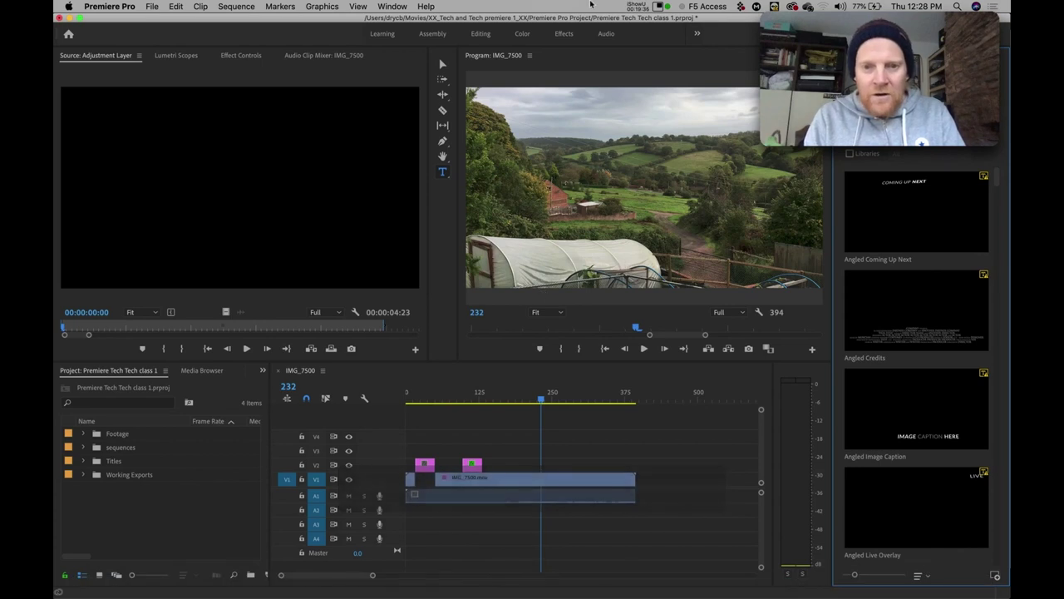
Step: Select the IMG_7500 clip on V1 and scrub the playhead to frame 328
{"action": "left_click", "coordinate": [558, 486]}
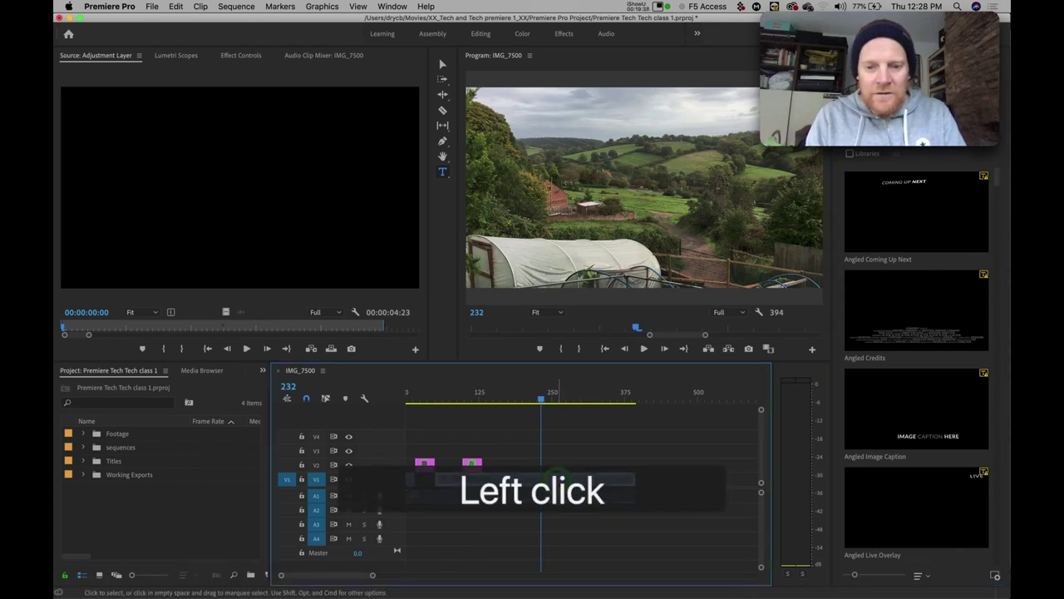
{"action": "left_click", "coordinate": [555, 489]}
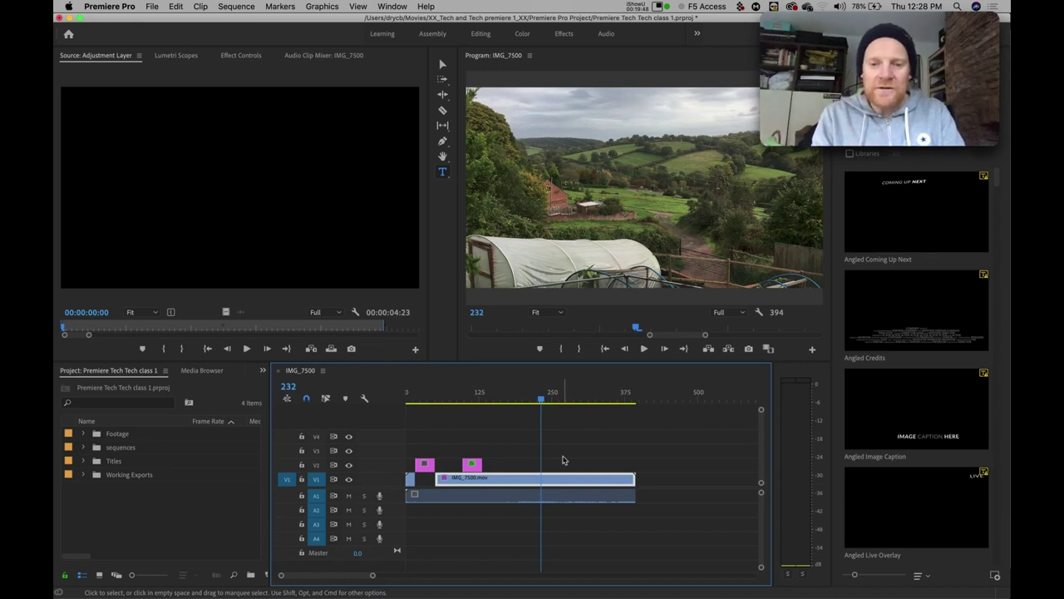
{"action": "left_click_drag", "start_coordinate": [534, 403], "coordinate": [600, 403]}
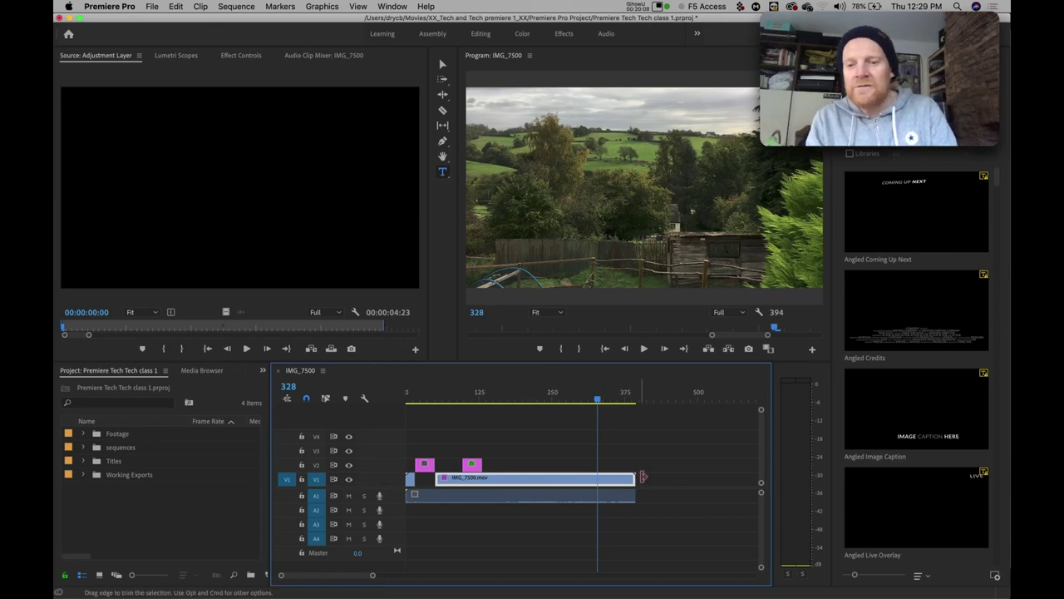
{"action": "key", "text": "super+z"}
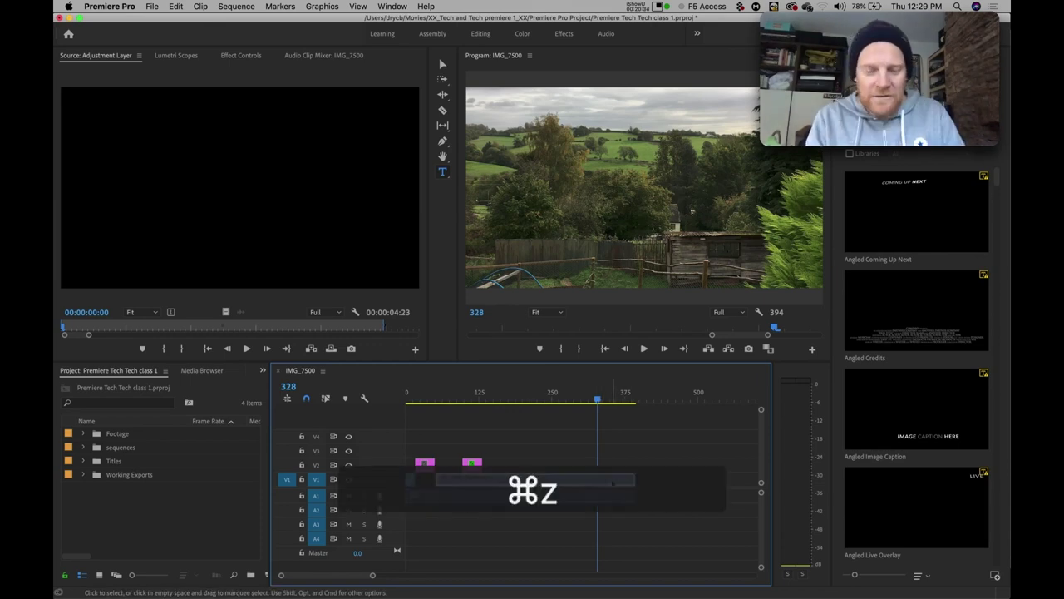
Step: Add a Frame Hold from frame 328 and play the sequence to check it
{"action": "left_click", "coordinate": [615, 482], "text": "ctrl"}
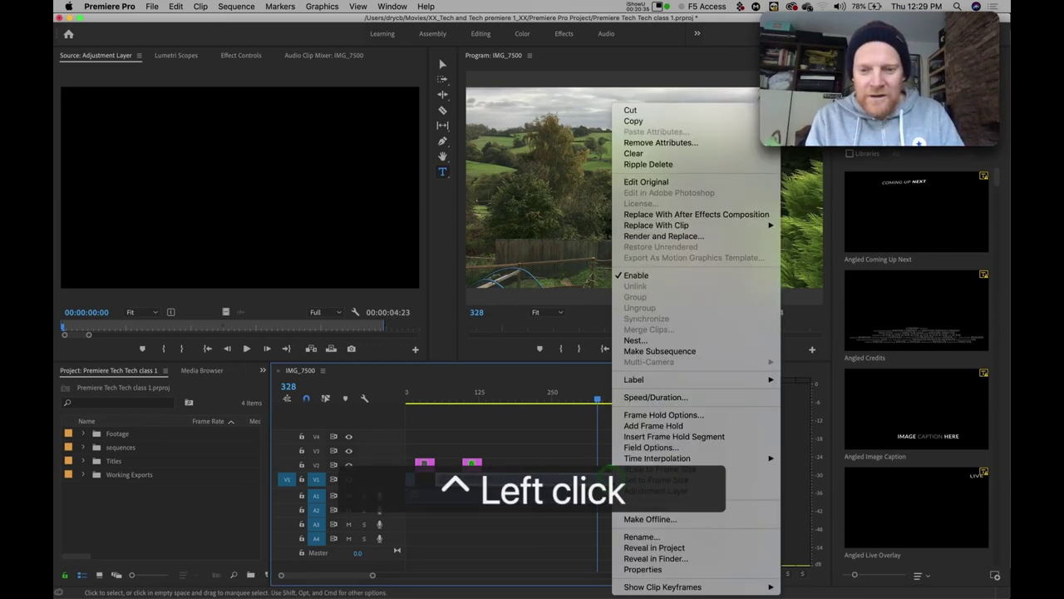
{"action": "left_click", "coordinate": [648, 430]}
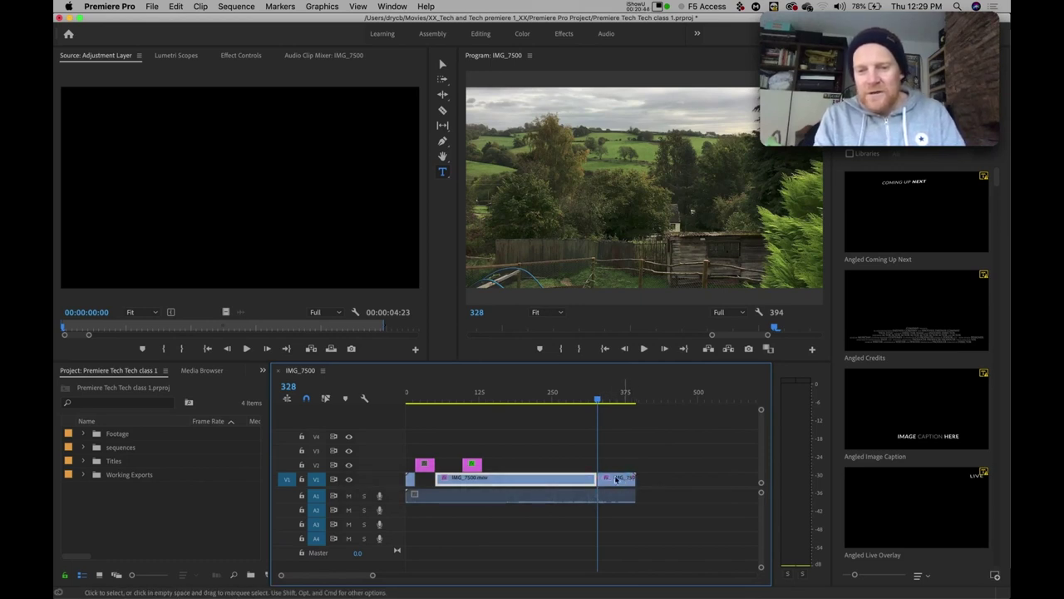
{"action": "left_click_drag", "start_coordinate": [599, 404], "coordinate": [566, 408]}
{"action": "key", "text": "space"}
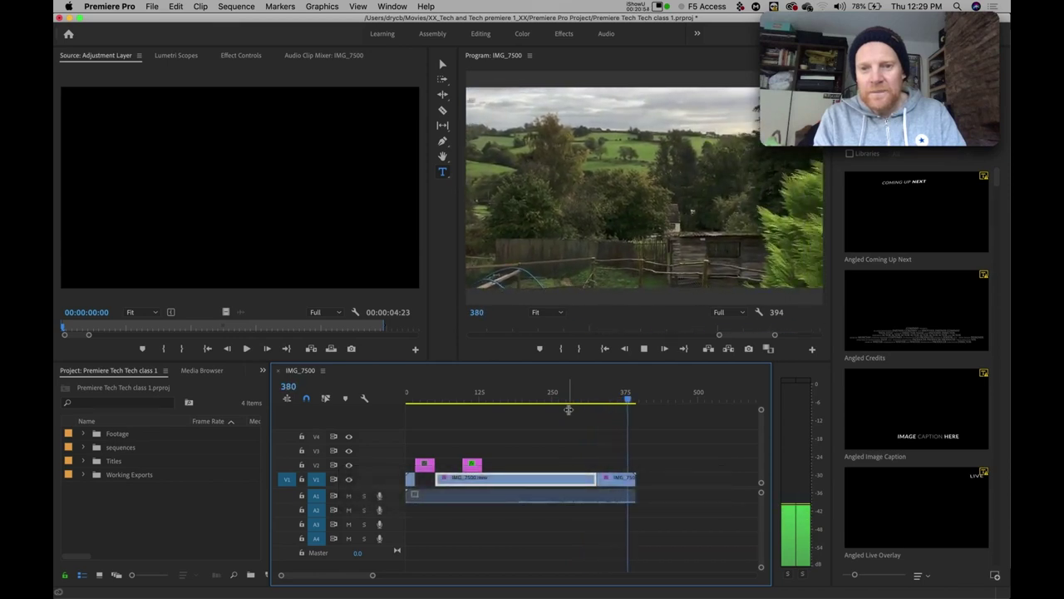
{"action": "key", "text": "space"}
{"action": "left_click_drag", "start_coordinate": [627, 401], "coordinate": [563, 404]}
{"action": "key", "text": "space"}
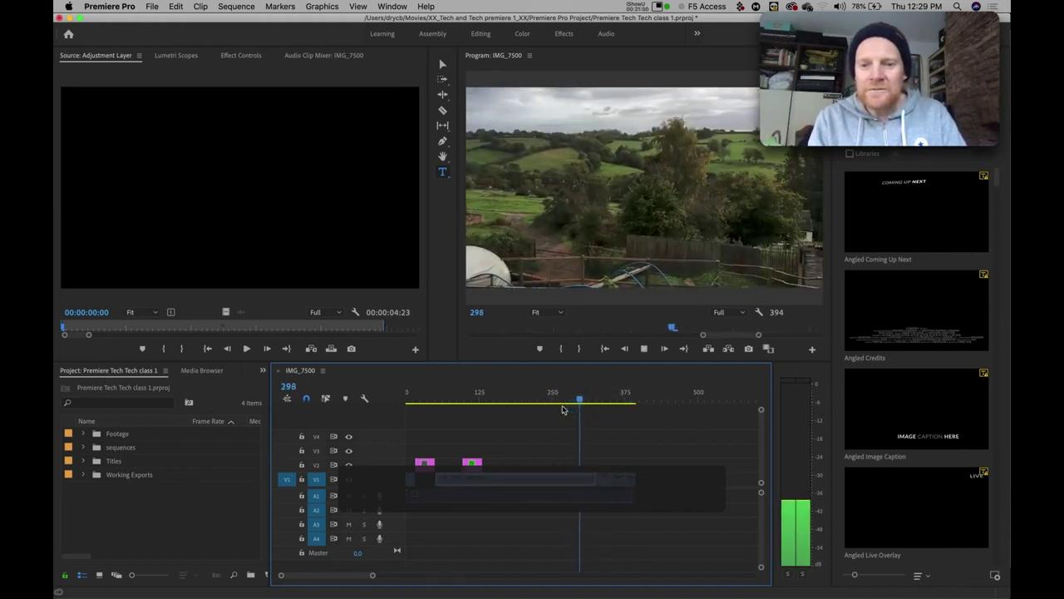
{"action": "key", "text": "space"}
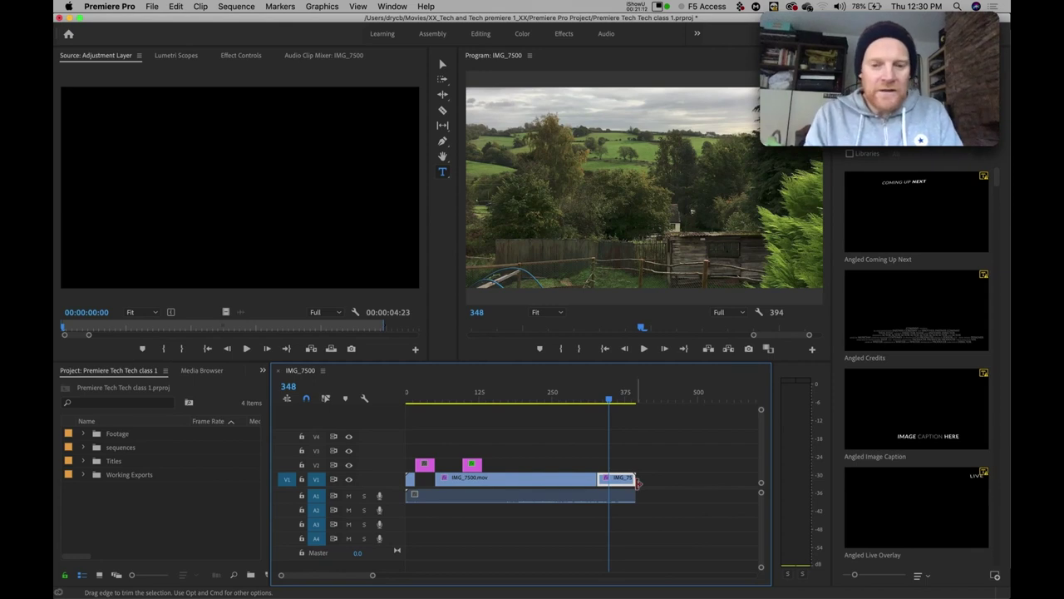
Step: Undo the frame hold and move the playhead to frame 316
{"action": "left_click_drag", "start_coordinate": [611, 402], "coordinate": [608, 400]}
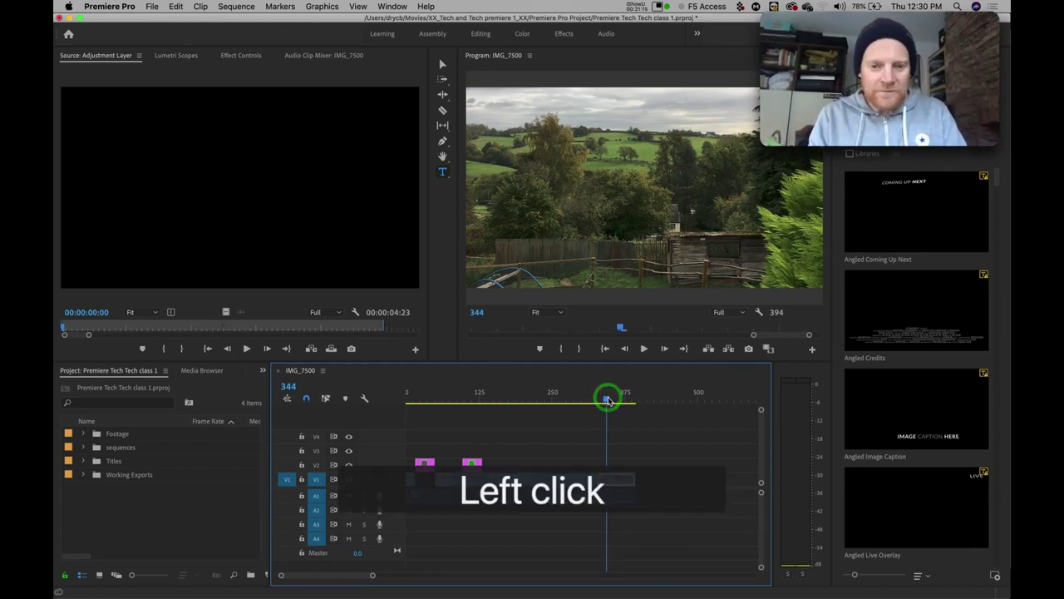
{"action": "key", "text": "super+z"}
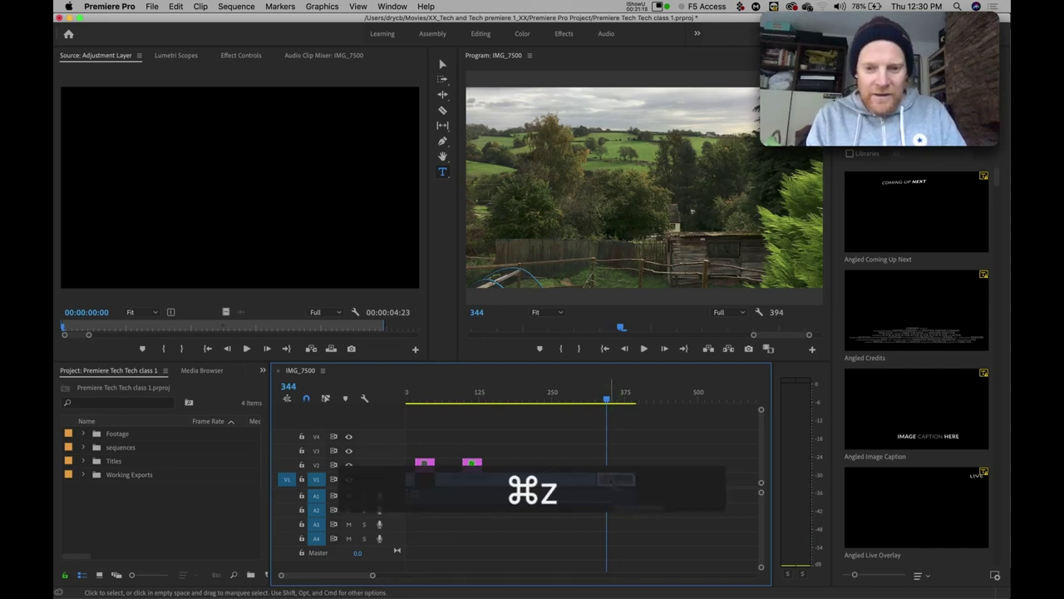
{"action": "left_click", "coordinate": [596, 406]}
{"action": "left_click_drag", "start_coordinate": [596, 406], "coordinate": [590, 401]}
{"action": "left_click", "coordinate": [604, 485], "text": "ctrl"}
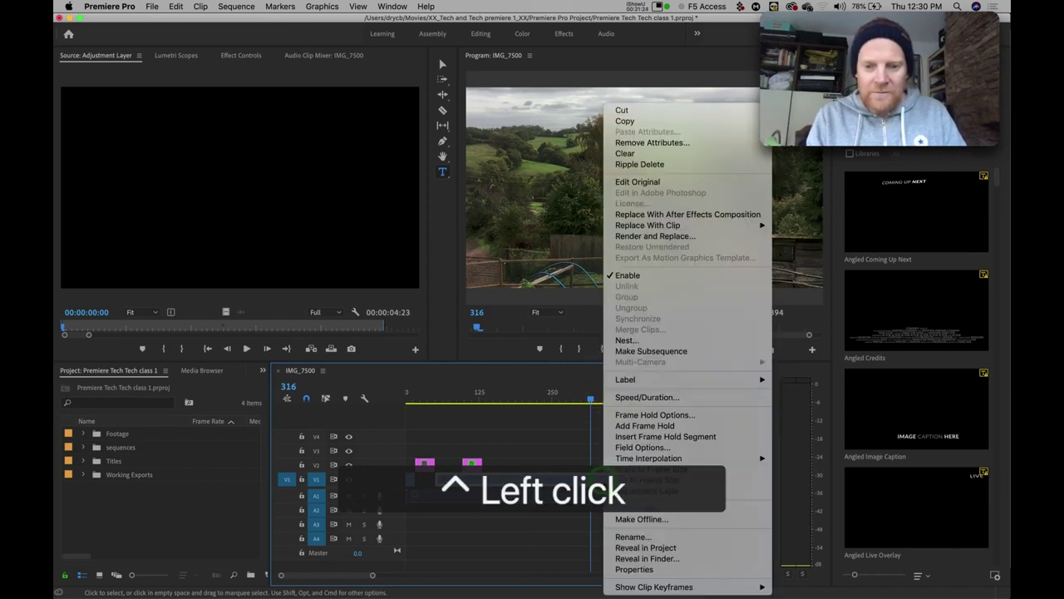
Step: Insert a Frame Hold Segment at frame 316 and play back from frame 252 to review it
{"action": "left_click", "coordinate": [659, 438]}
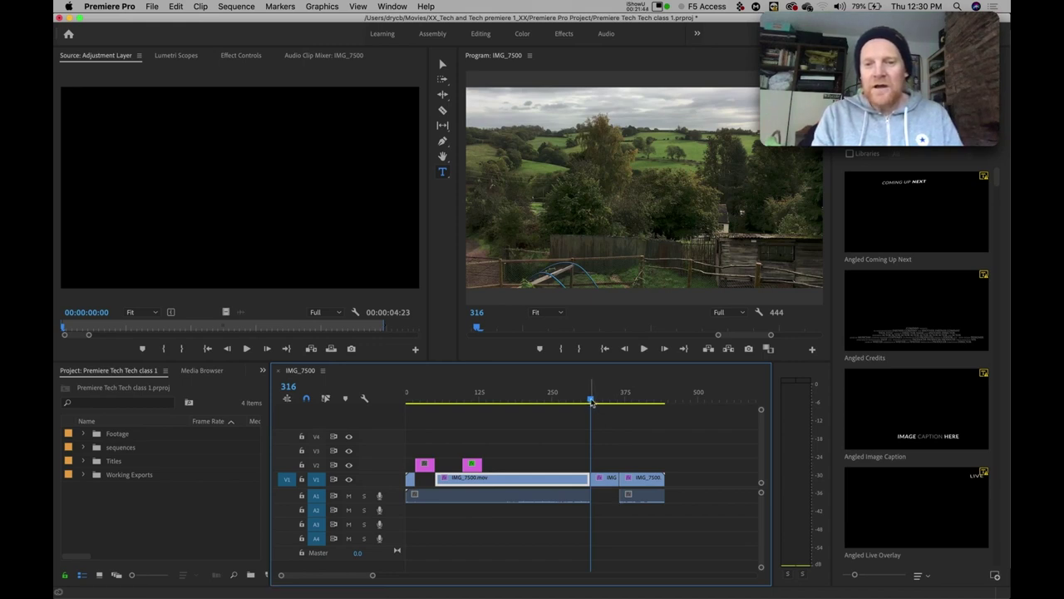
{"action": "left_click_drag", "start_coordinate": [590, 401], "coordinate": [553, 405]}
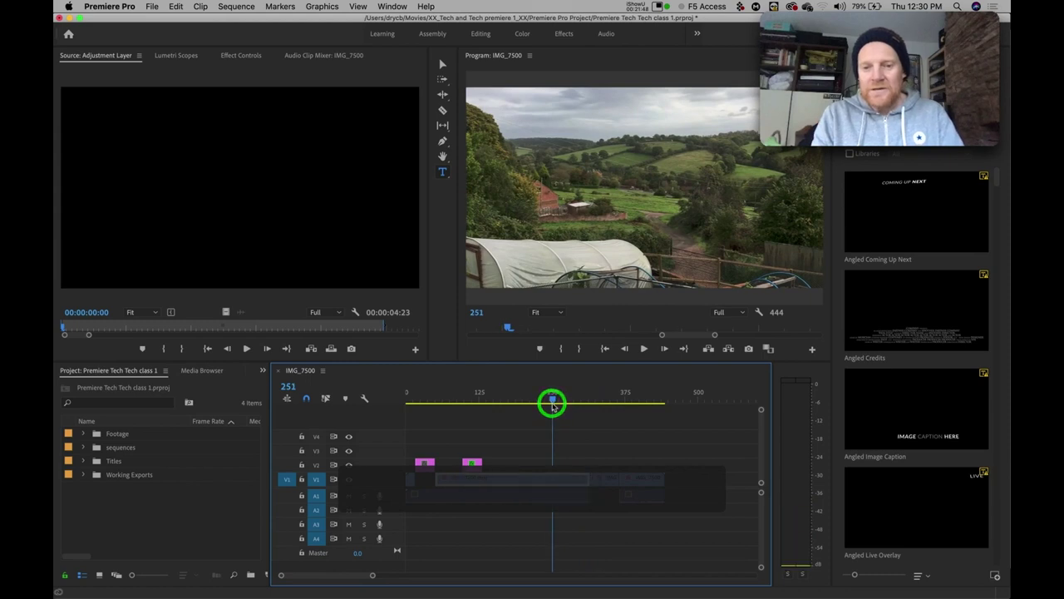
{"action": "key", "text": "space"}
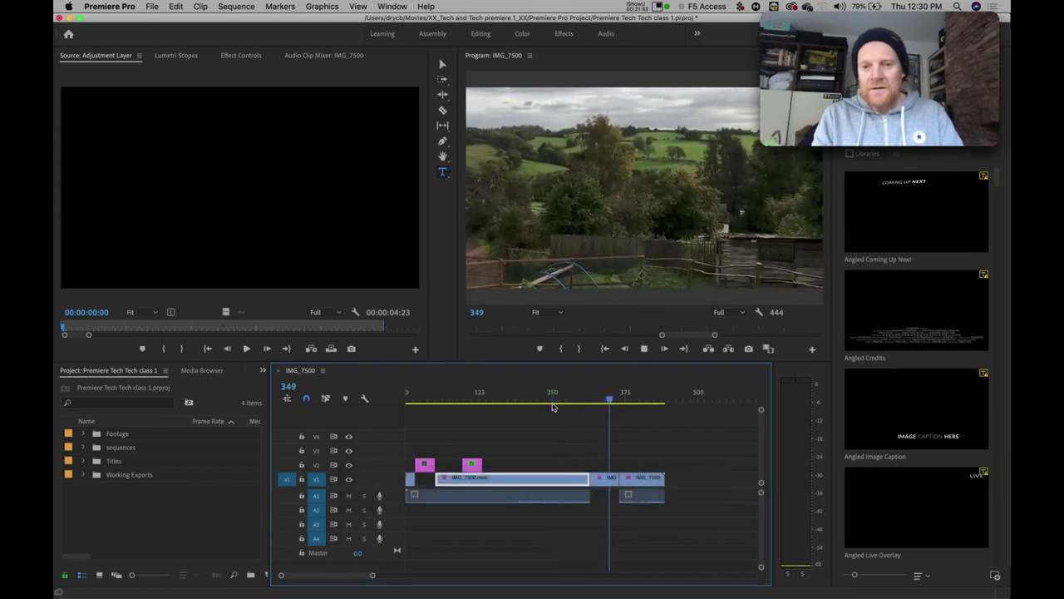
{"action": "key", "text": "space"}
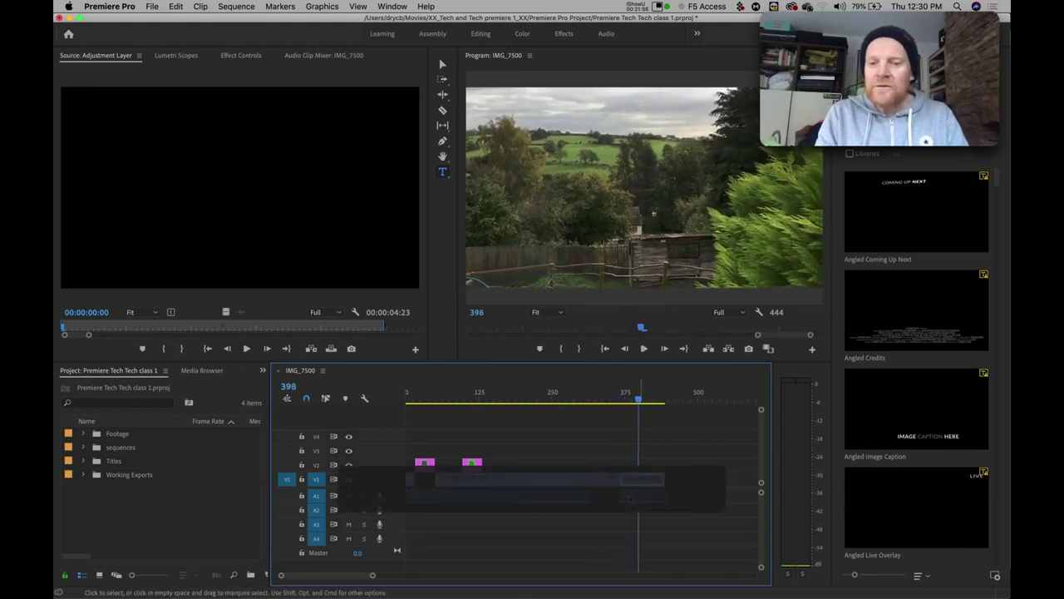
{"action": "left_click_drag", "start_coordinate": [640, 400], "coordinate": [608, 402]}
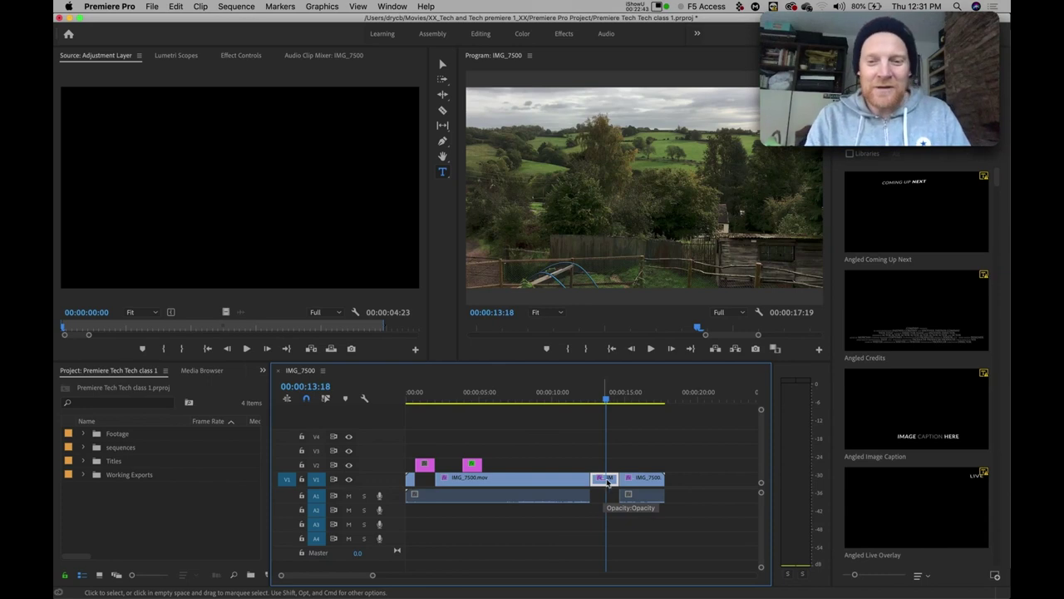
Step: Move the last clip about 3 seconds later and lengthen its edge, then undo both
{"action": "left_click", "coordinate": [646, 493]}
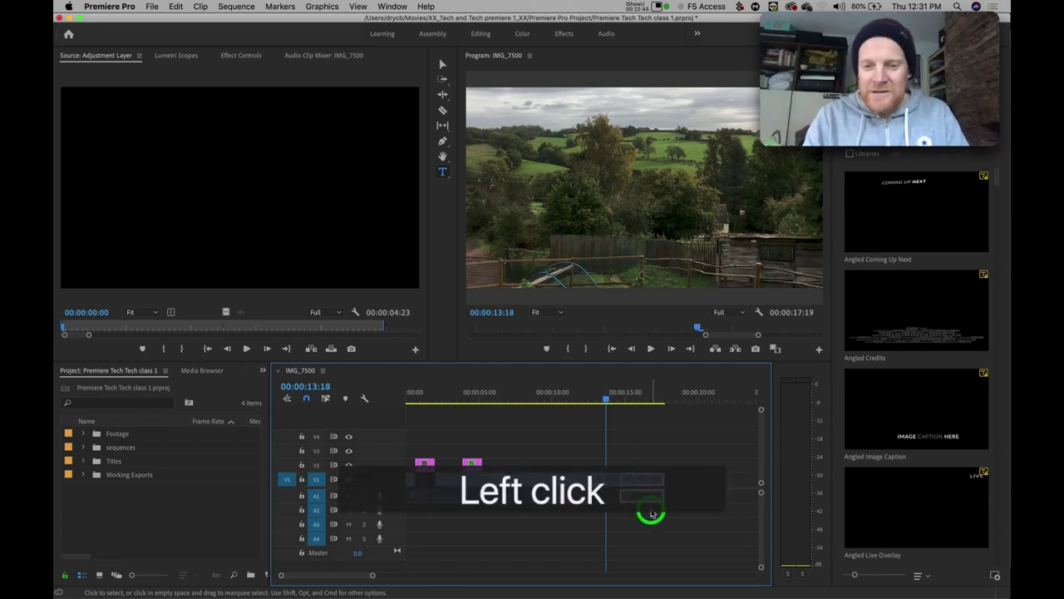
{"action": "left_click_drag", "start_coordinate": [645, 492], "coordinate": [690, 492]}
{"action": "mouse_move", "coordinate": [622, 481]}
{"action": "left_mouse_down"}
{"action": "mouse_move", "coordinate": [653, 483]}
{"action": "mouse_move", "coordinate": [607, 482]}
{"action": "mouse_move", "coordinate": [620, 483]}
{"action": "left_mouse_up"}
{"action": "key", "text": "super+z"}
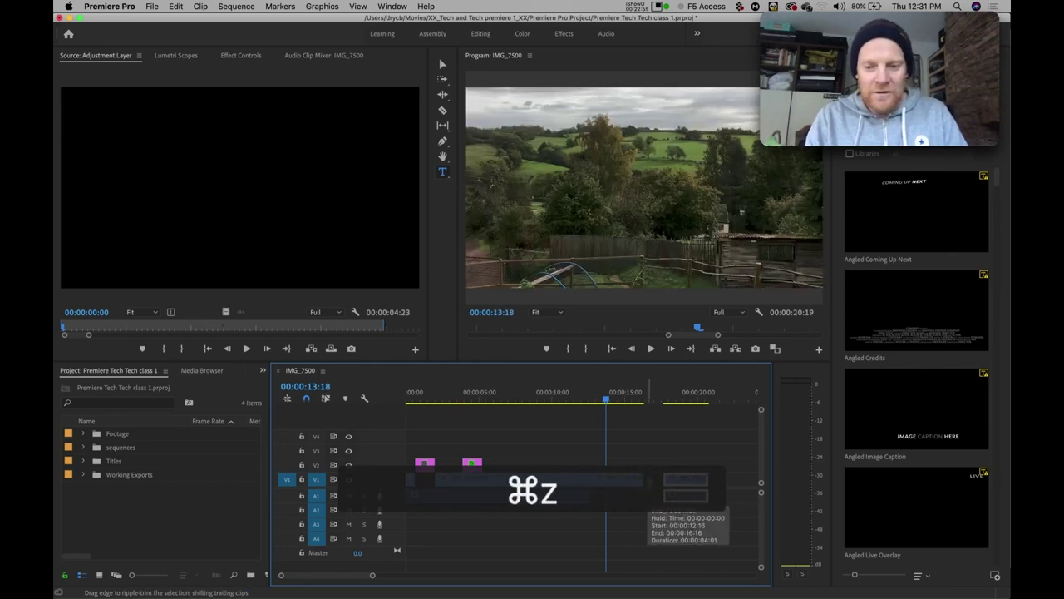
{"action": "key", "text": "super+z"}
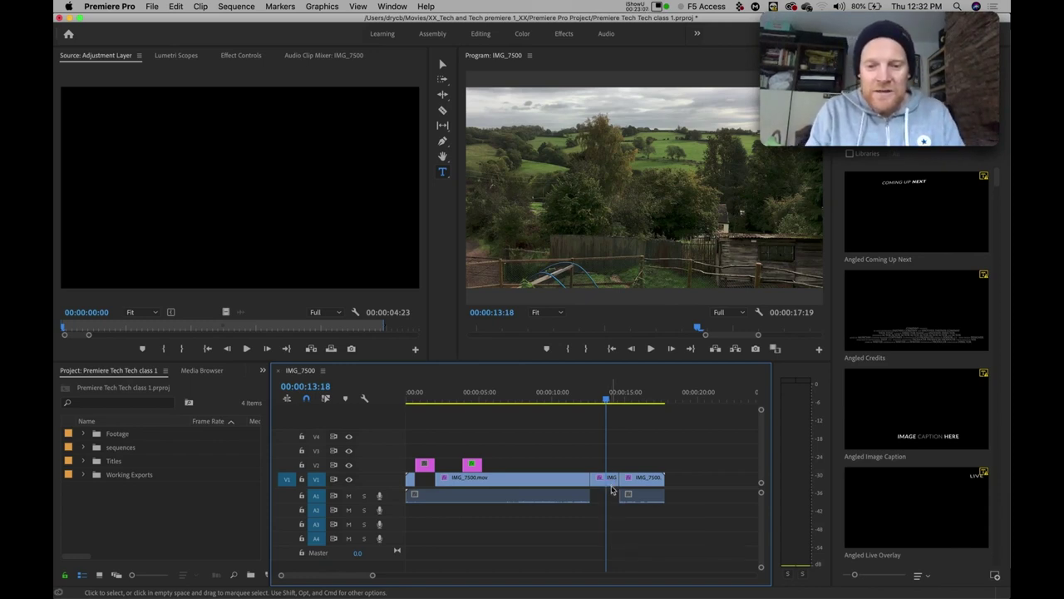
Step: Undo another clip move and the inserted freeze, then open the V1 clip's options at 12:18
{"action": "mouse_move", "coordinate": [642, 479]}
{"action": "left_mouse_down"}
{"action": "mouse_move", "coordinate": [676, 482]}
{"action": "mouse_move", "coordinate": [625, 489]}
{"action": "left_mouse_up"}
{"action": "key", "text": "super+z"}
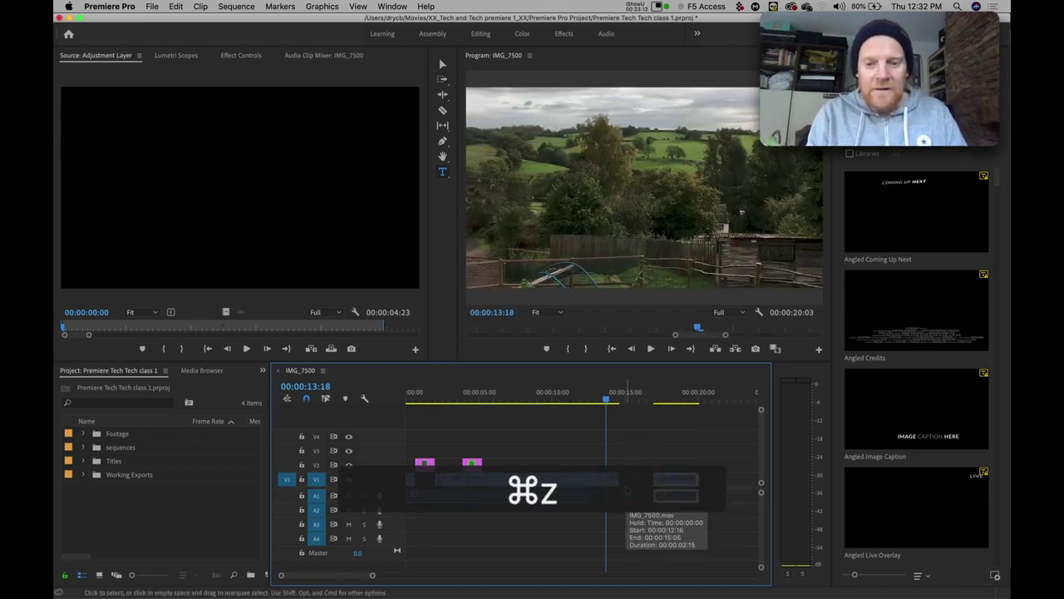
{"action": "key", "text": "super+z"}
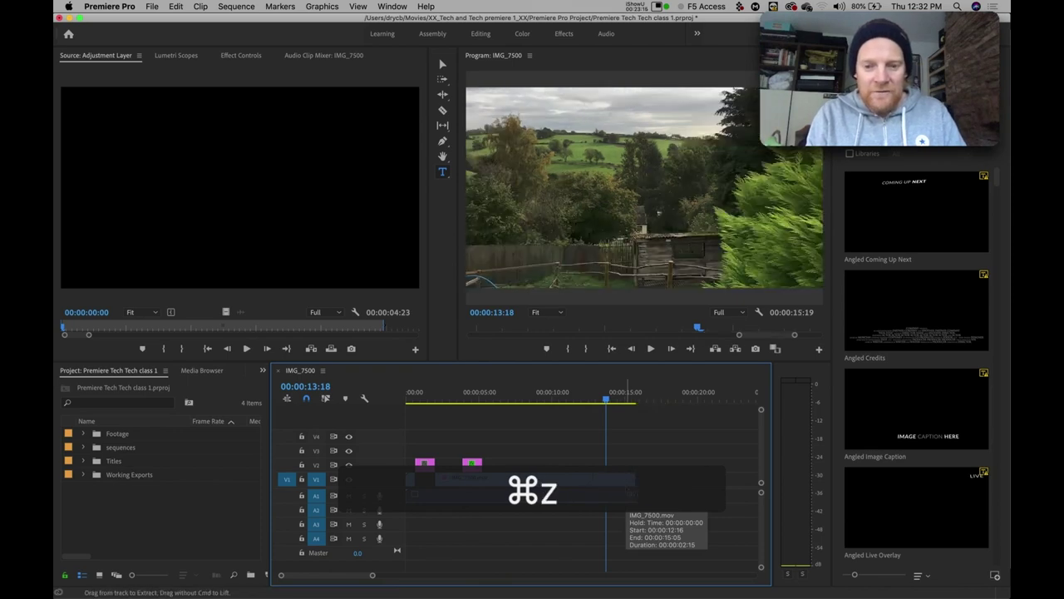
{"action": "left_click", "coordinate": [591, 399]}
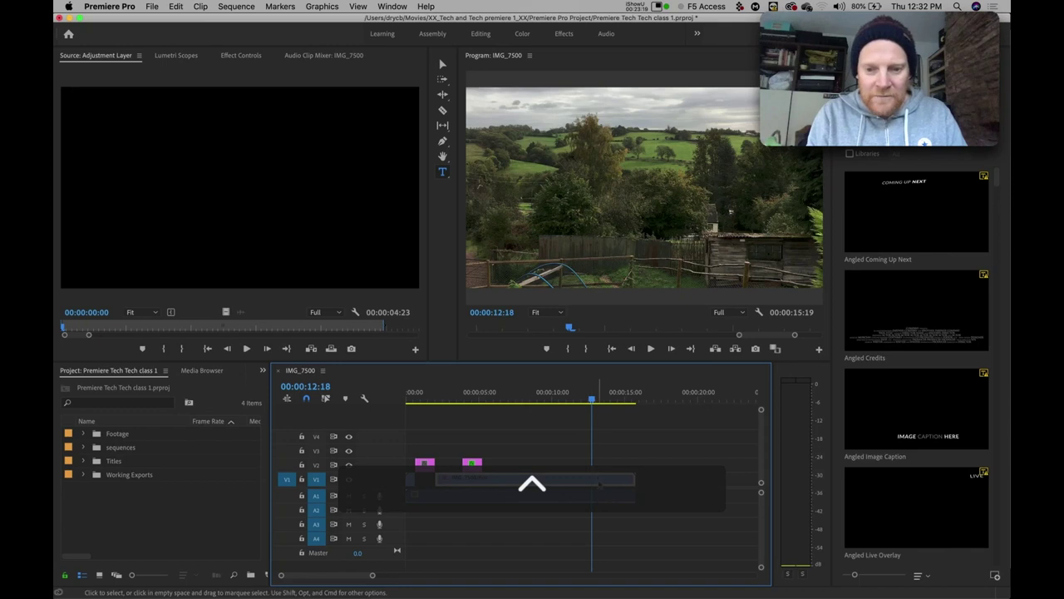
{"action": "left_click", "coordinate": [598, 481], "text": "ctrl"}
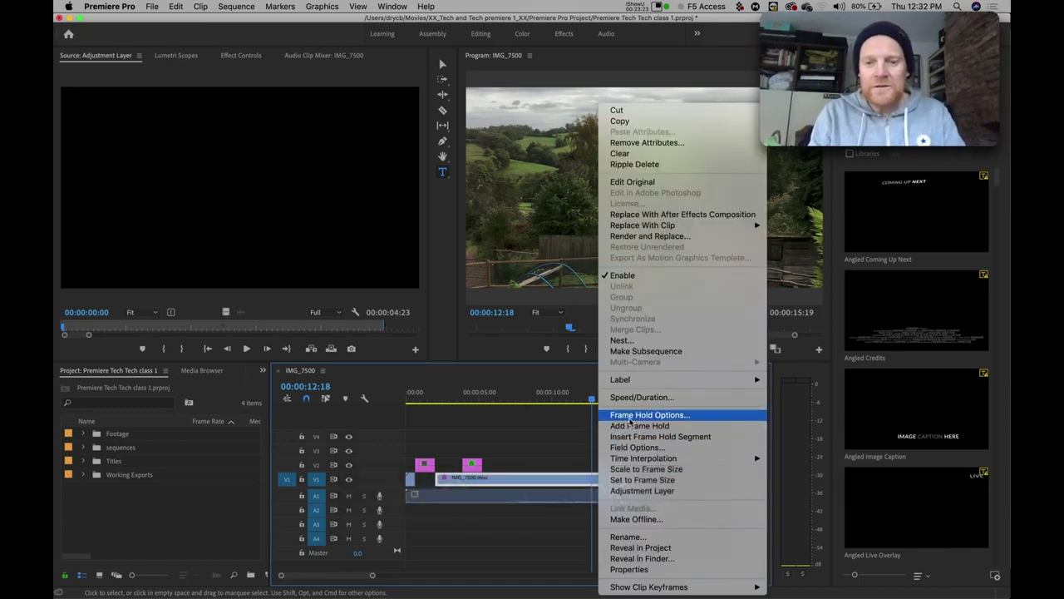
Step: Open Frame Hold Options and review the Hold On choices, leaving Source Timecode selected
{"action": "left_click", "coordinate": [629, 418]}
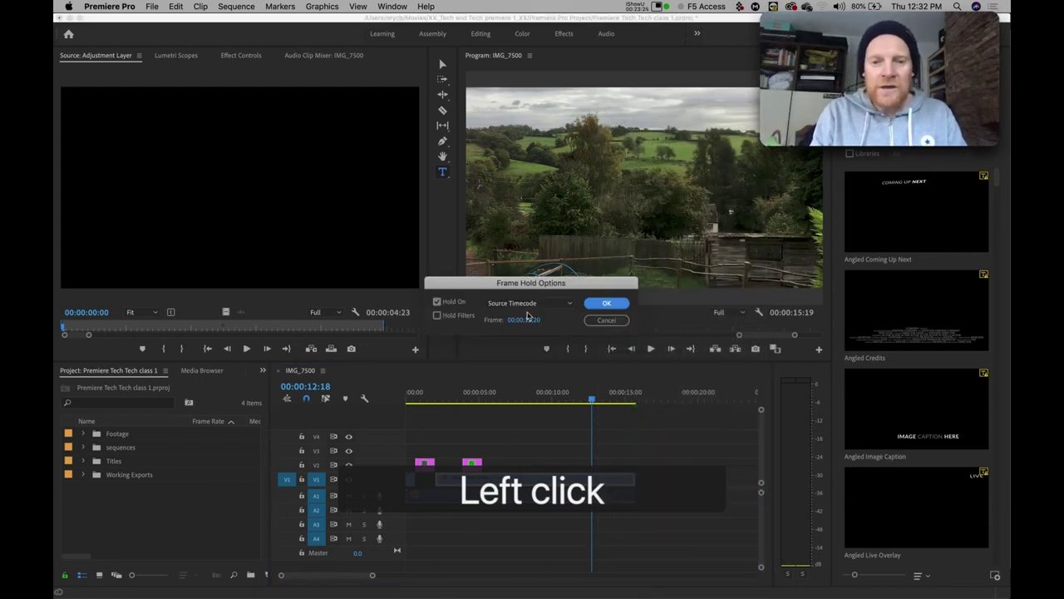
{"action": "left_click_drag", "start_coordinate": [503, 283], "coordinate": [499, 255]}
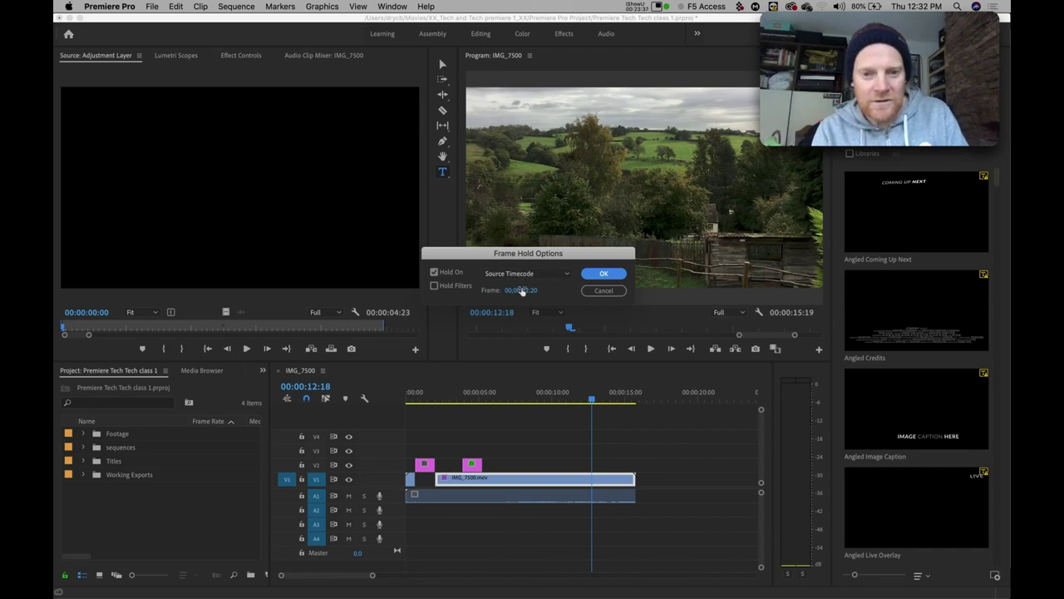
{"action": "left_click", "coordinate": [545, 274]}
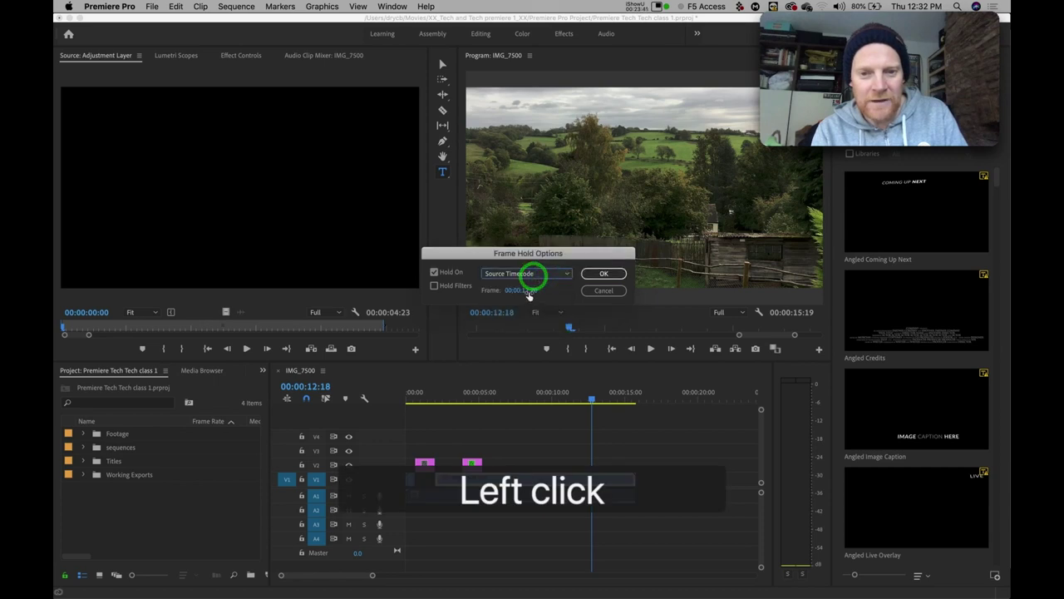
{"action": "left_click", "coordinate": [541, 276]}
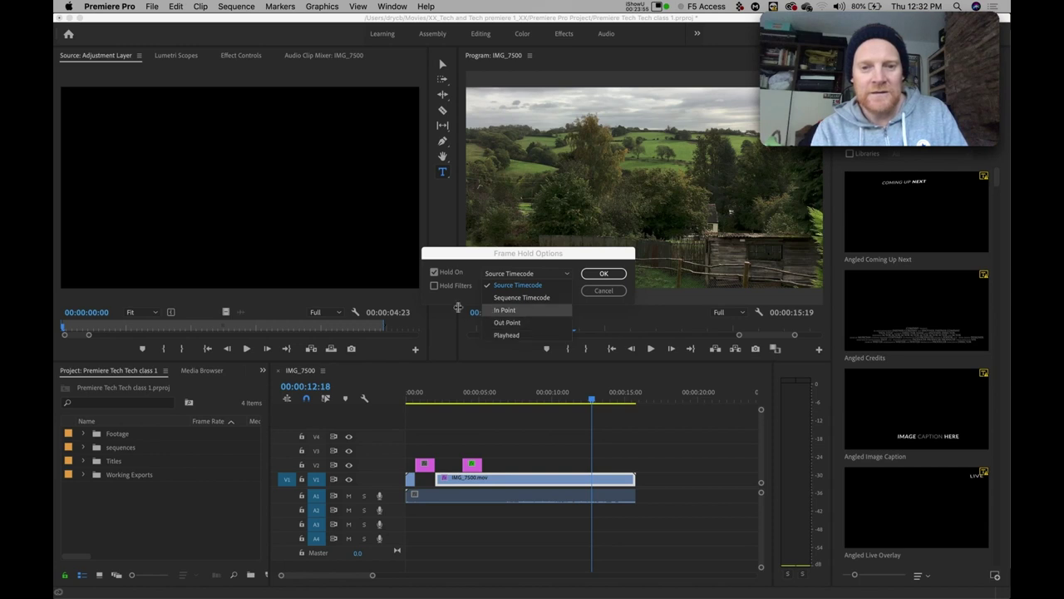
{"action": "left_click", "coordinate": [565, 254]}
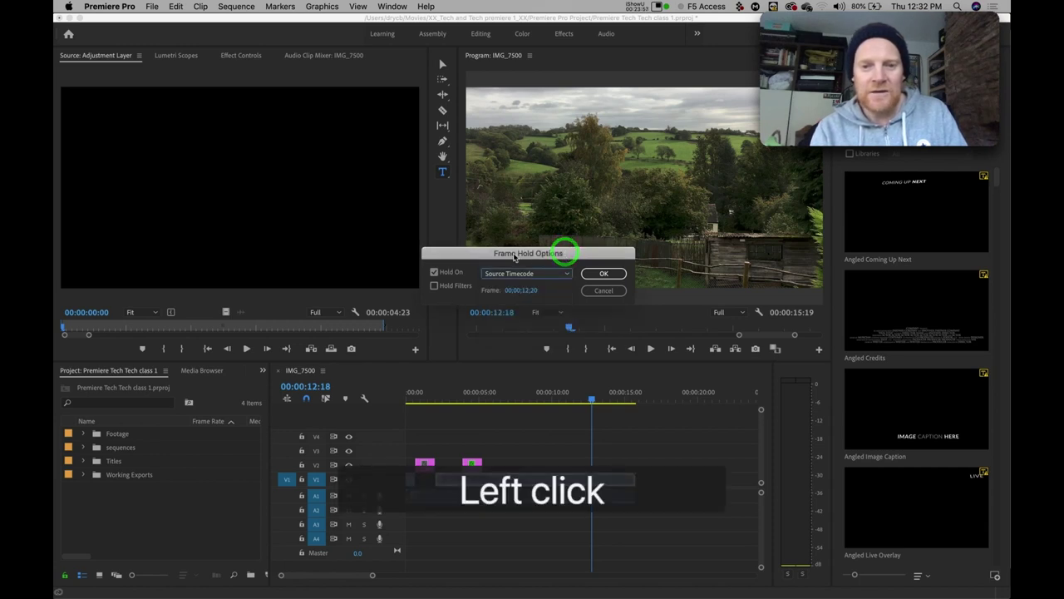
{"action": "left_click_drag", "start_coordinate": [545, 253], "coordinate": [554, 276]}
{"action": "left_click", "coordinate": [549, 293]}
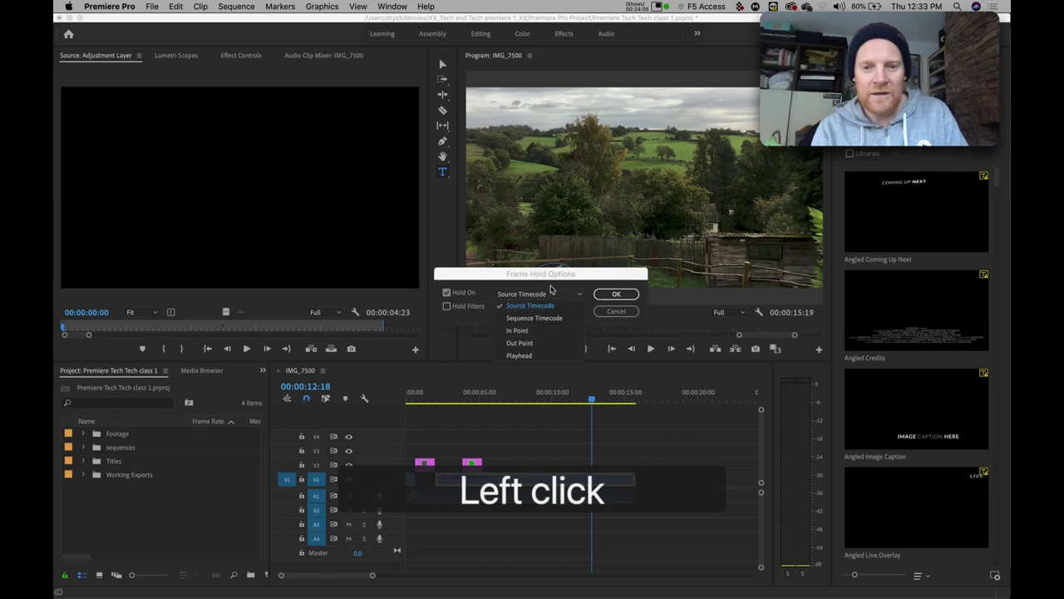
{"action": "left_click", "coordinate": [552, 273]}
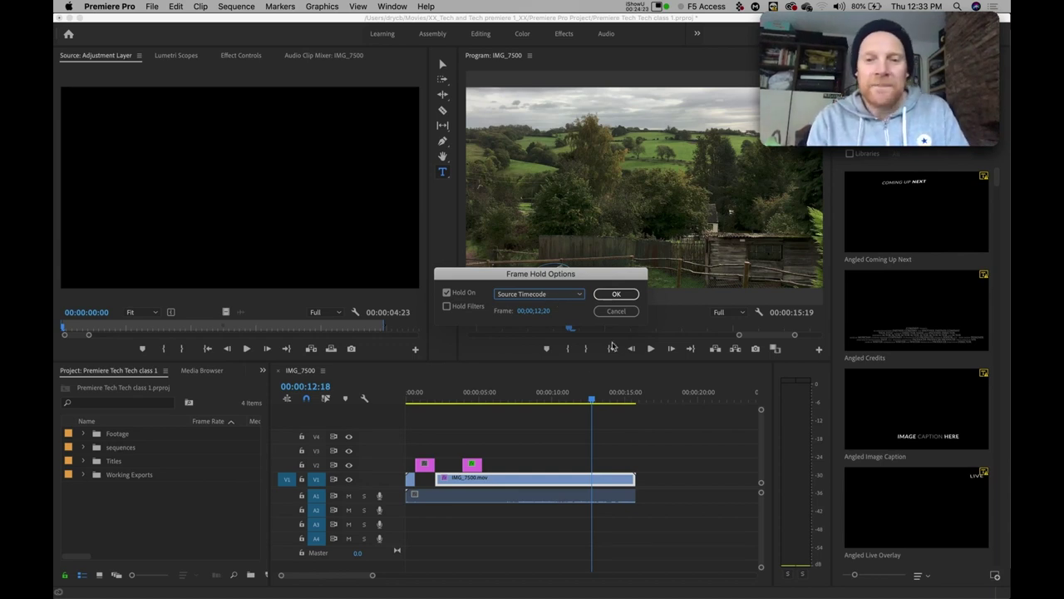
Step: Cancel the frame hold and scrub the playhead to 00:00:10:10
{"action": "left_click", "coordinate": [615, 313]}
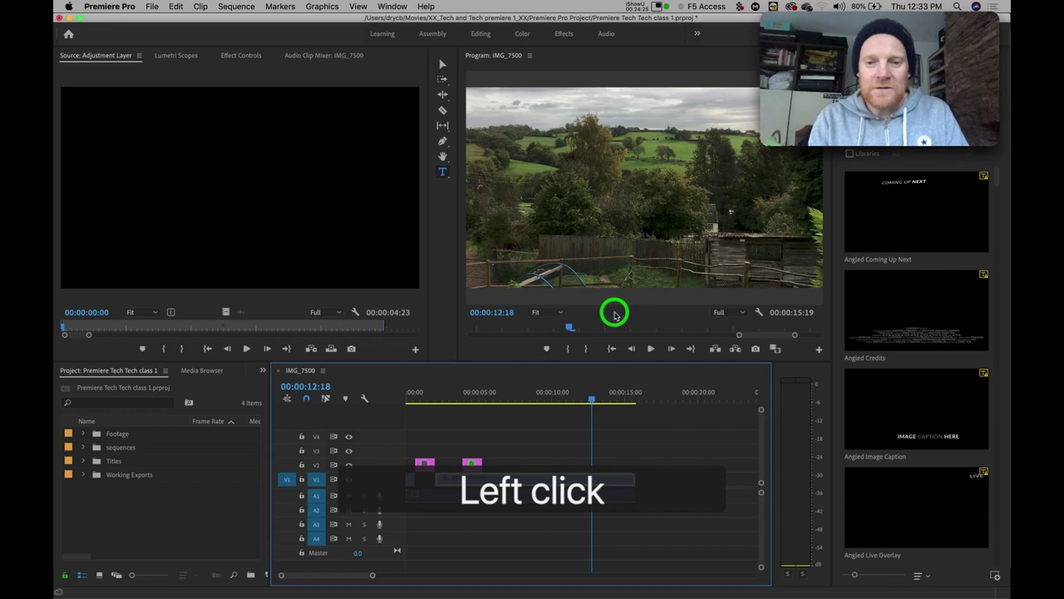
{"action": "left_click", "coordinate": [566, 403]}
{"action": "left_click_drag", "start_coordinate": [565, 402], "coordinate": [560, 405]}
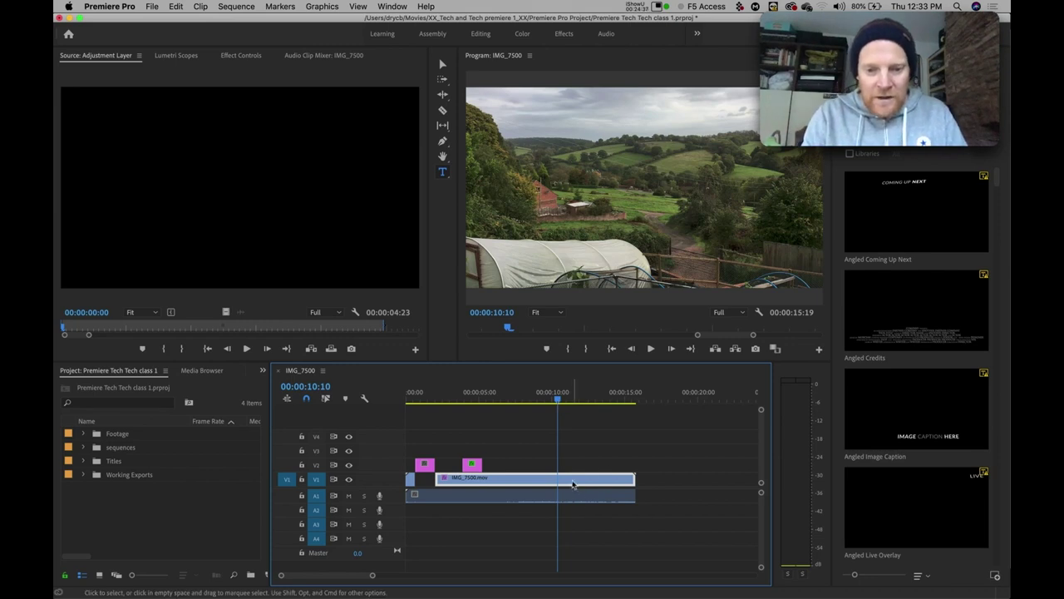
Step: Show IMG_7500's Effect Controls, collapse Motion and Lumetri Color, and expand Opacity, Time Remapping and Speed
{"action": "left_click", "coordinate": [572, 472]}
{"action": "double_click", "coordinate": [574, 473]}
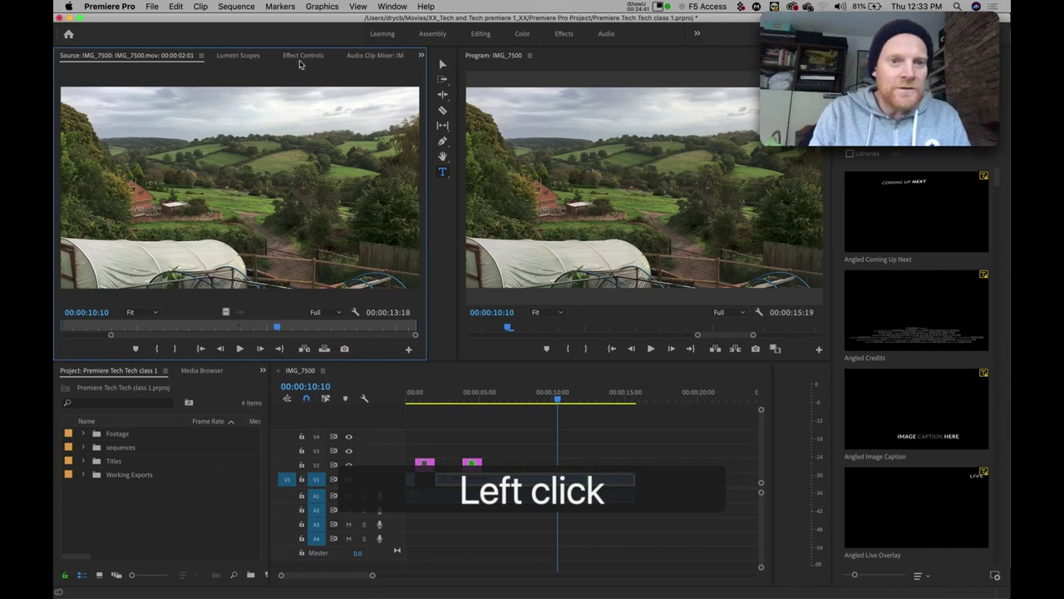
{"action": "left_click", "coordinate": [303, 57]}
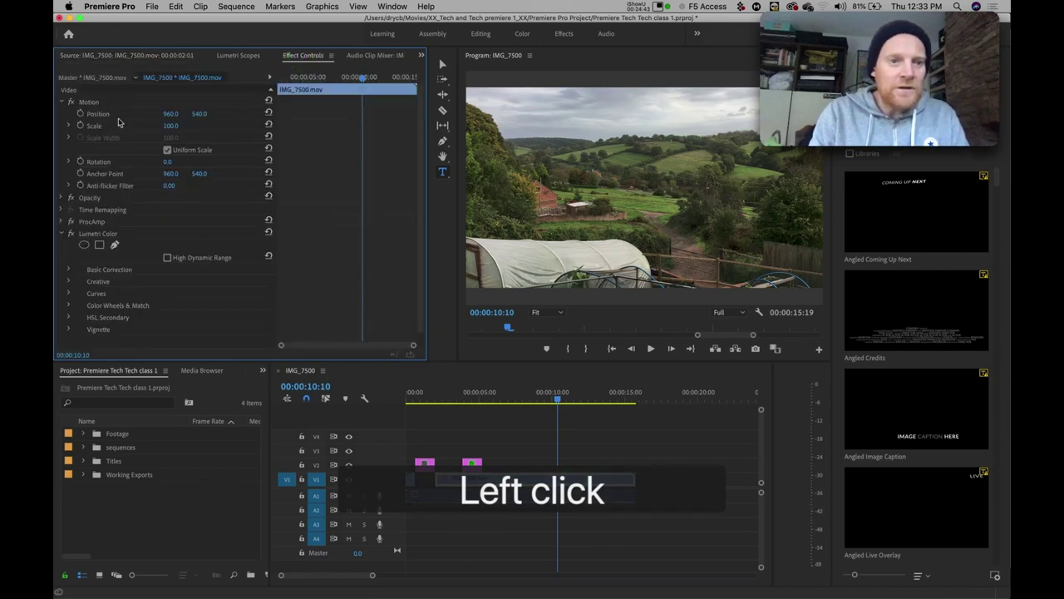
{"action": "left_click", "coordinate": [59, 102]}
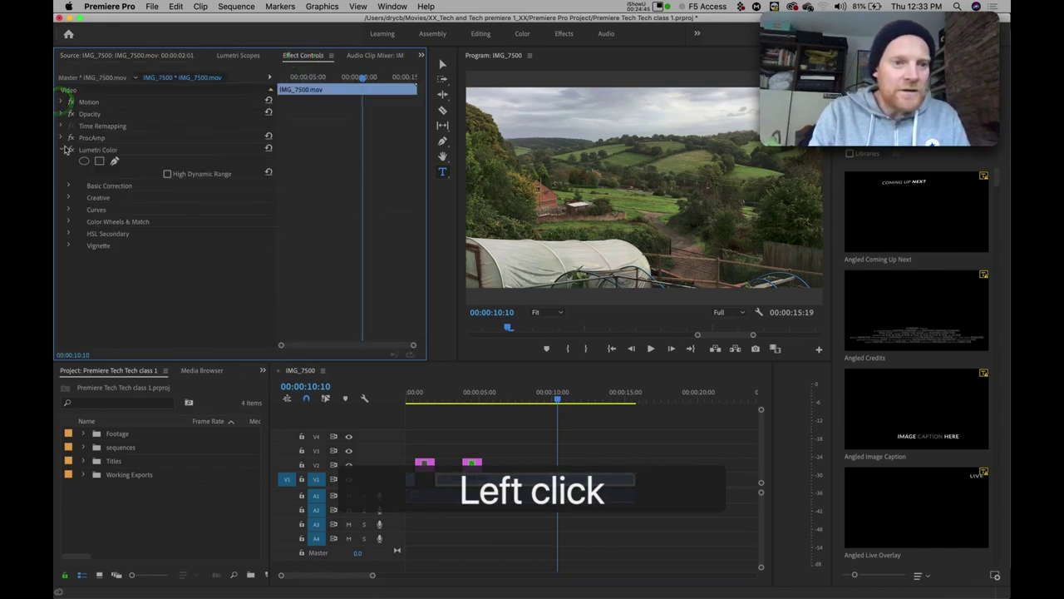
{"action": "left_click", "coordinate": [61, 152]}
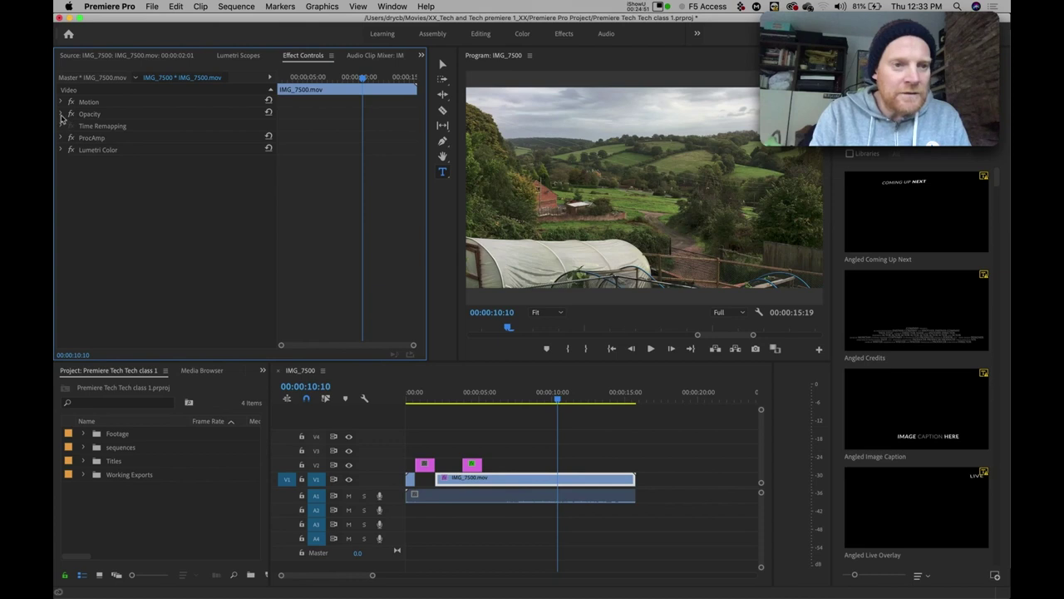
{"action": "left_click", "coordinate": [61, 114]}
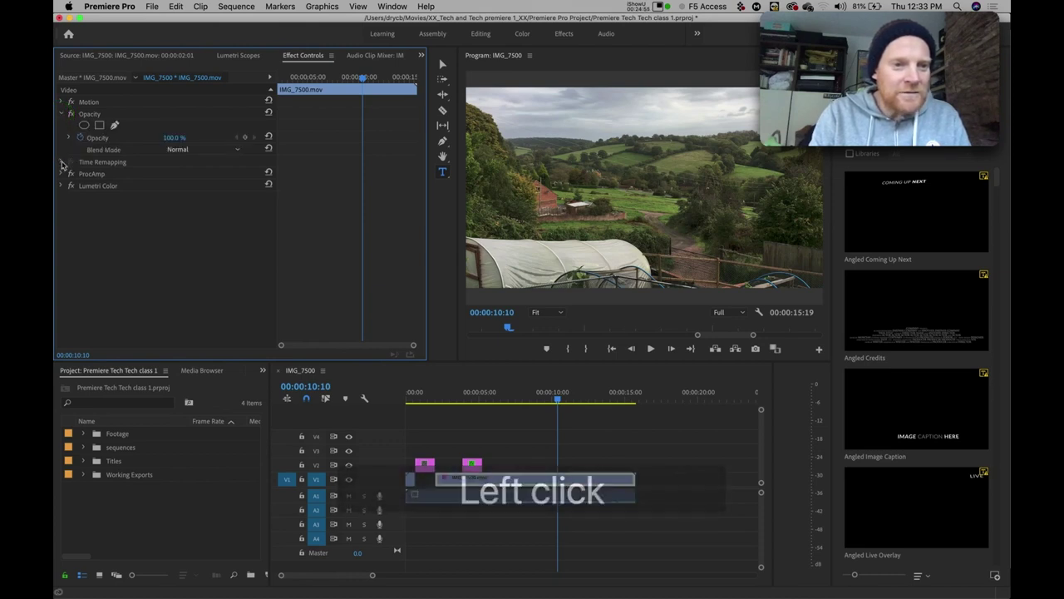
{"action": "left_click", "coordinate": [61, 163]}
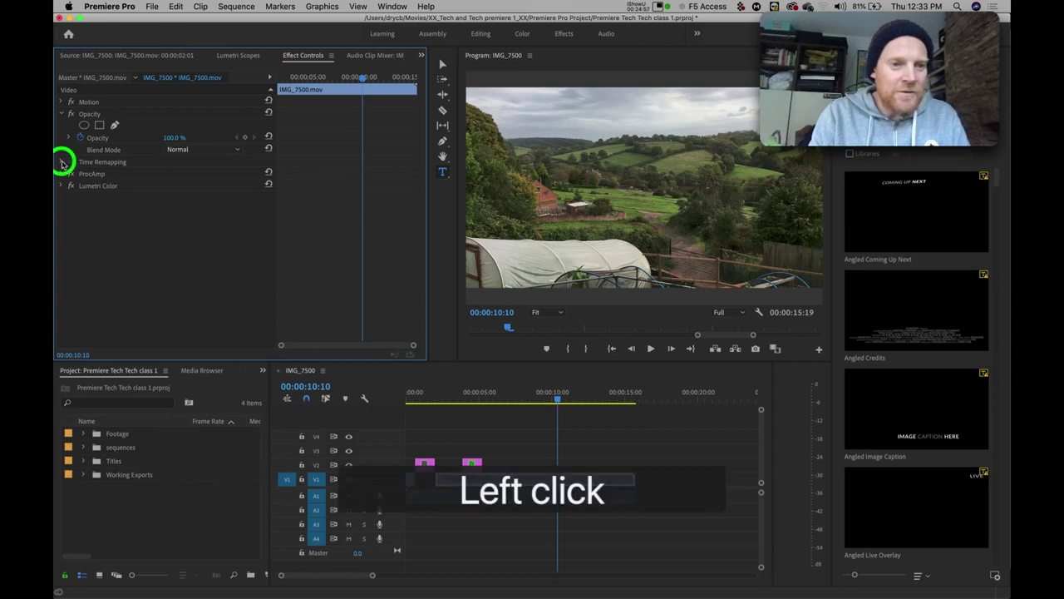
{"action": "left_click", "coordinate": [69, 173]}
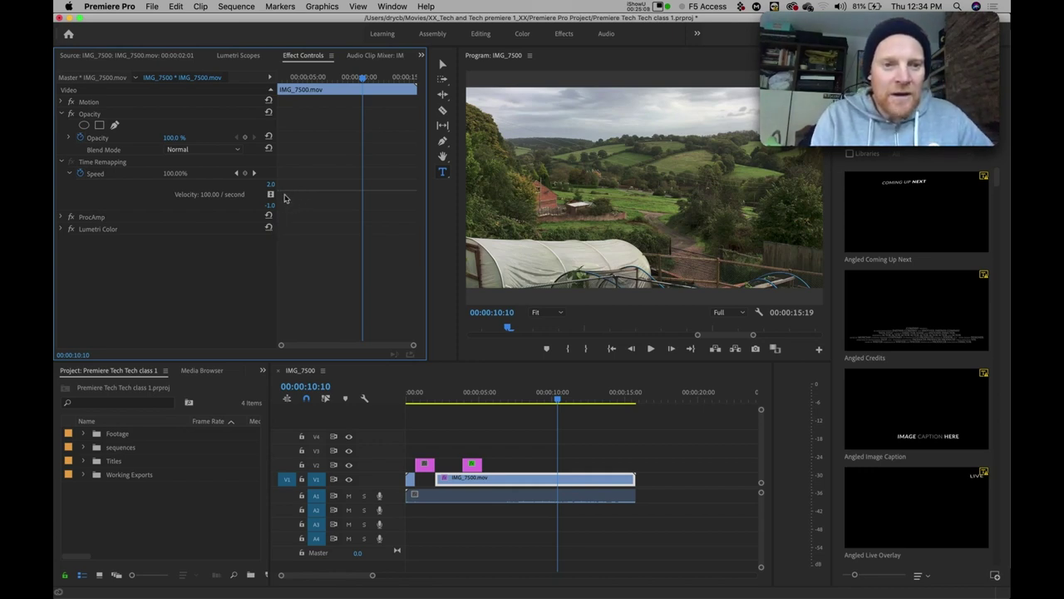
Step: Add Speed keyframes at 00:00:10:10 and 00:00:04:24, and drag the first apart into a ramp
{"action": "left_click", "coordinate": [244, 173]}
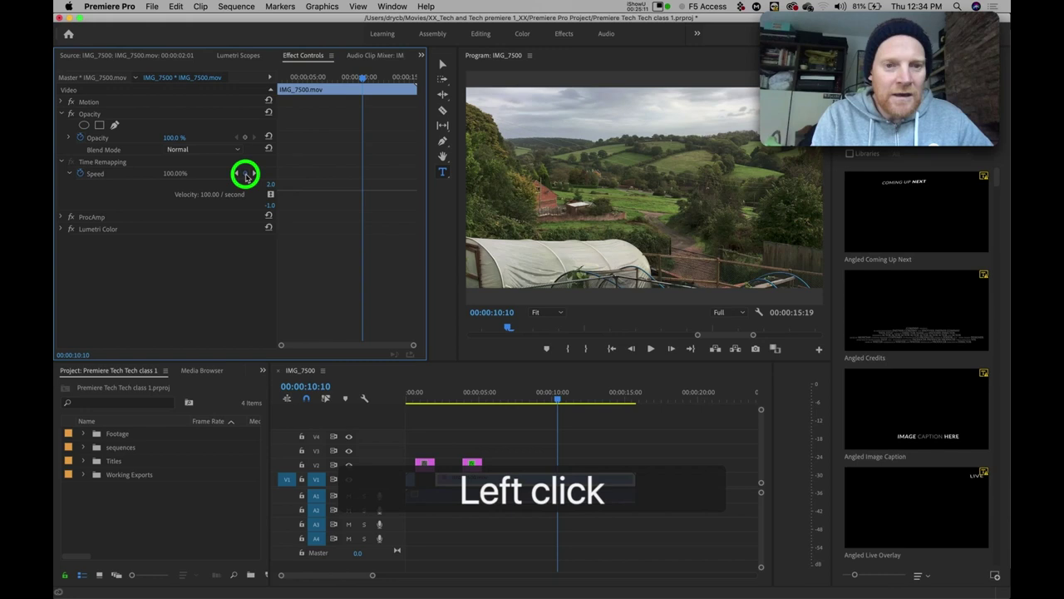
{"action": "left_click", "coordinate": [305, 77]}
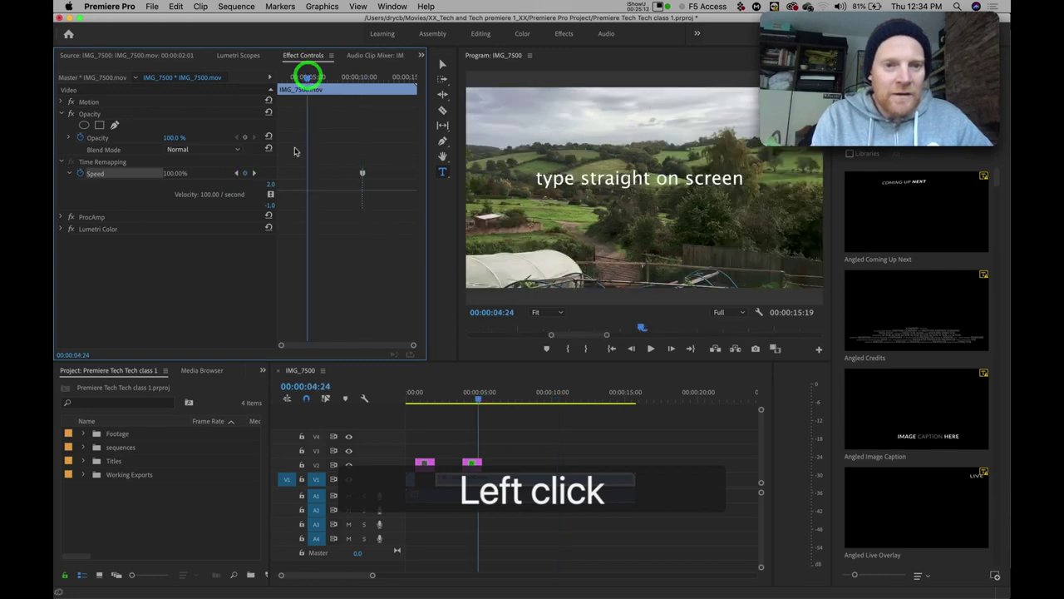
{"action": "left_click", "coordinate": [244, 172]}
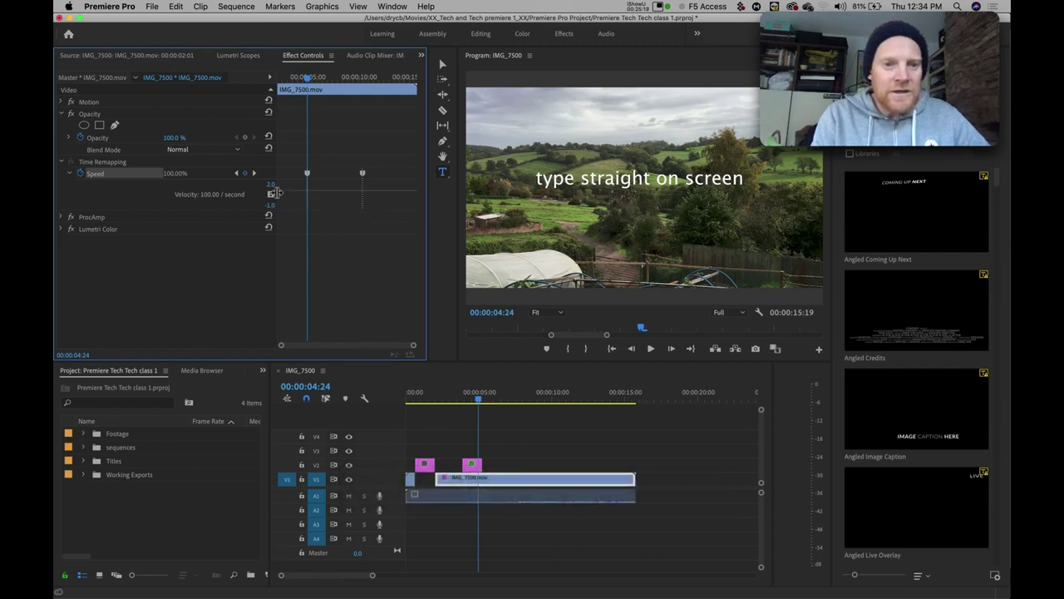
{"action": "left_click", "coordinate": [271, 185]}
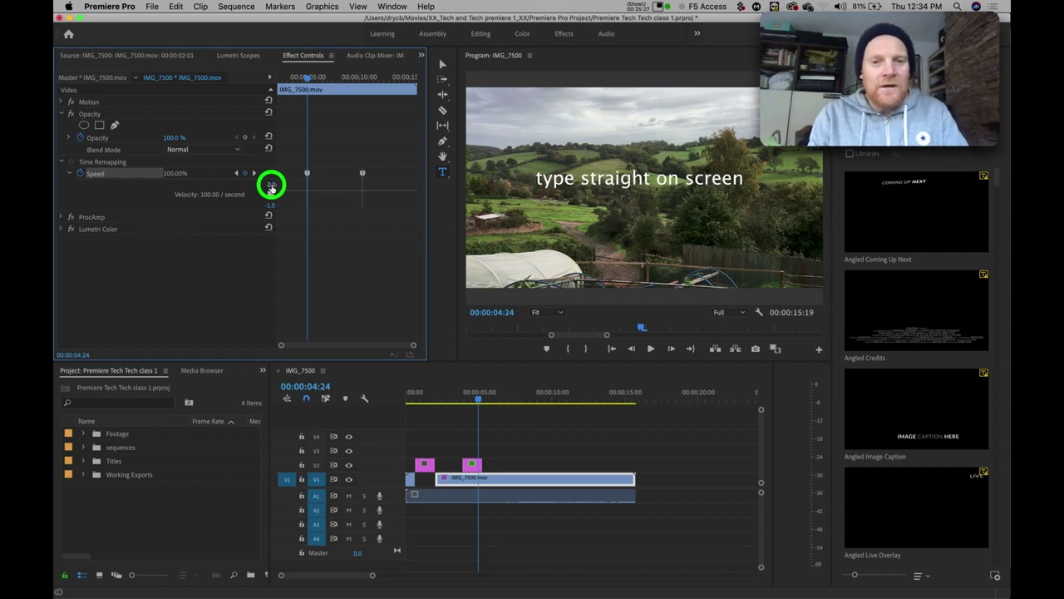
{"action": "left_click", "coordinate": [318, 213]}
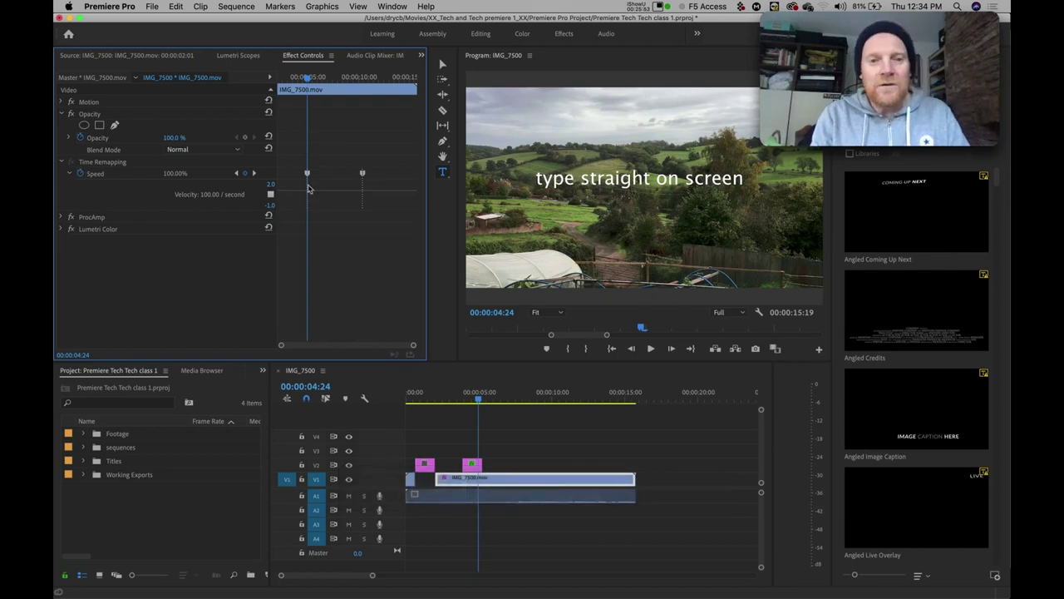
{"action": "mouse_move", "coordinate": [307, 176]}
{"action": "left_mouse_down"}
{"action": "mouse_move", "coordinate": [274, 178]}
{"action": "mouse_move", "coordinate": [319, 173]}
{"action": "mouse_move", "coordinate": [288, 174]}
{"action": "mouse_move", "coordinate": [313, 181]}
{"action": "mouse_move", "coordinate": [303, 192]}
{"action": "left_mouse_up"}
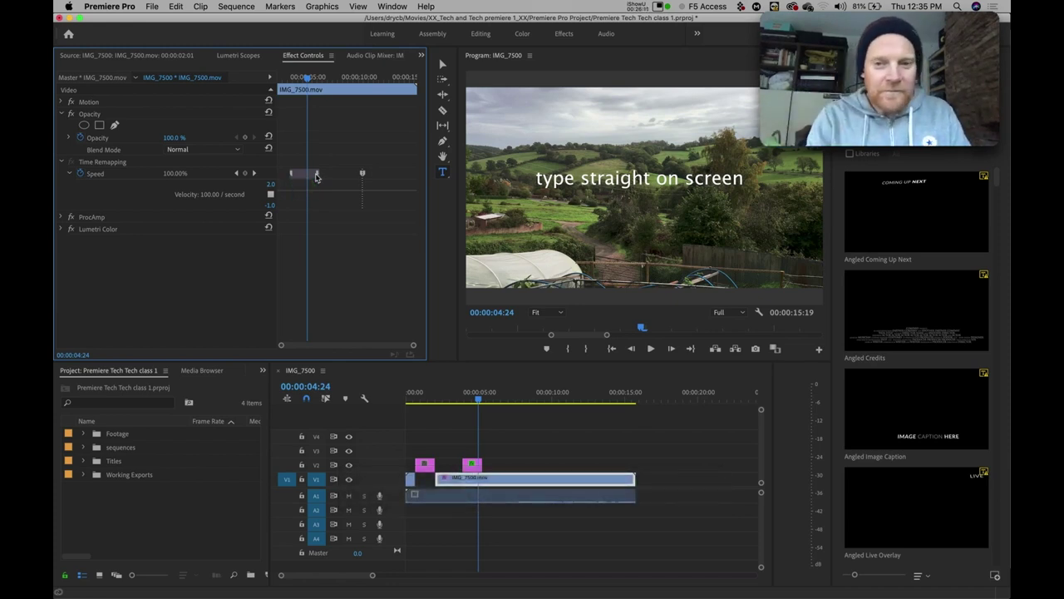
{"action": "left_click_drag", "start_coordinate": [318, 176], "coordinate": [294, 179]}
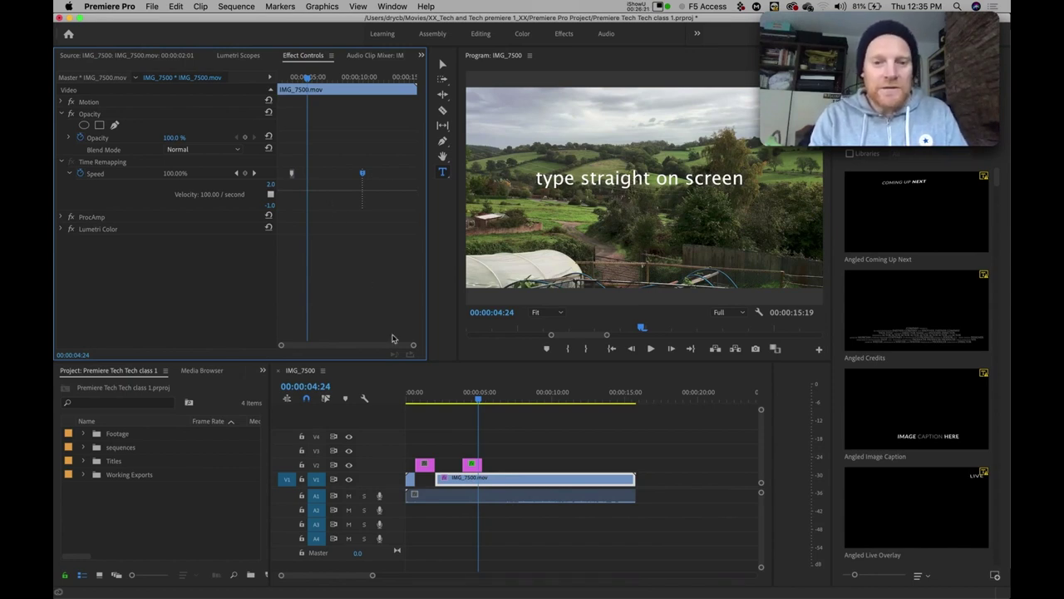
{"action": "left_click", "coordinate": [476, 400]}
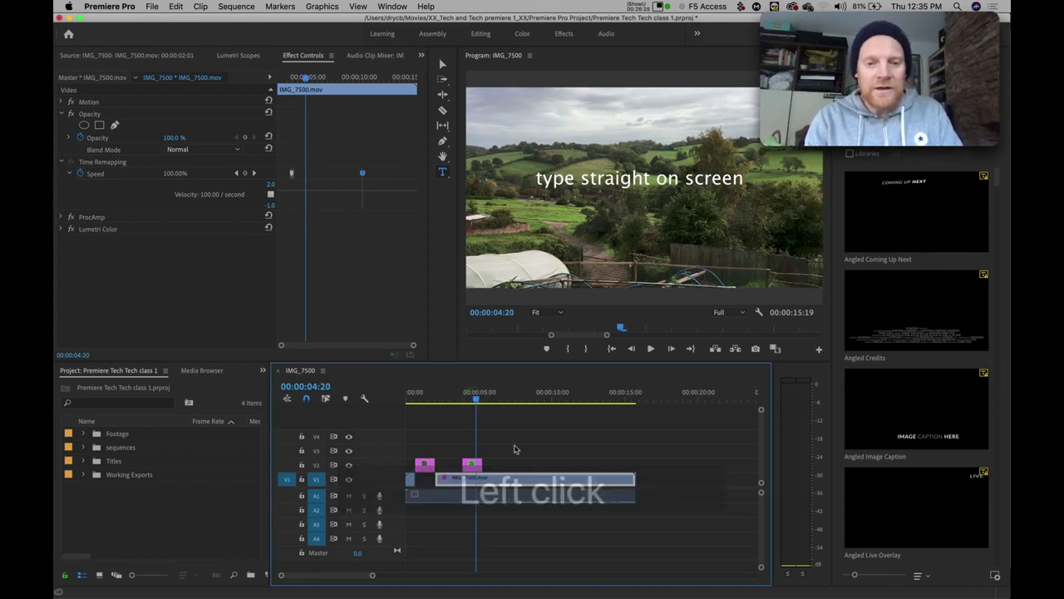
Step: Park the playhead at 00:00:10:05, show IMG_7500.mov in the Source monitor, and select the clip
{"action": "left_click", "coordinate": [510, 401]}
{"action": "left_click", "coordinate": [553, 398]}
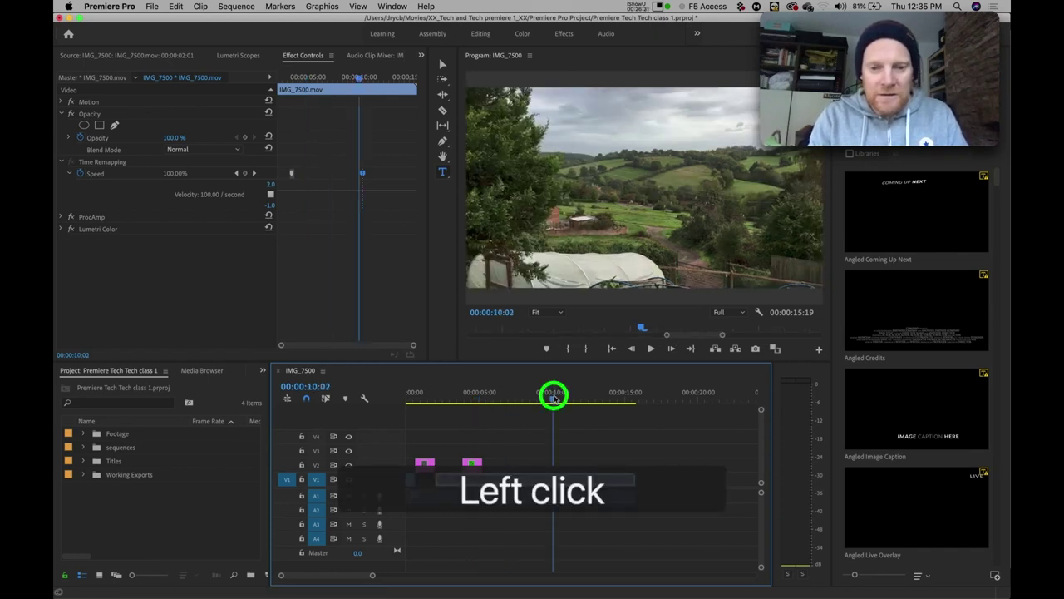
{"action": "left_click_drag", "start_coordinate": [553, 397], "coordinate": [554, 397]}
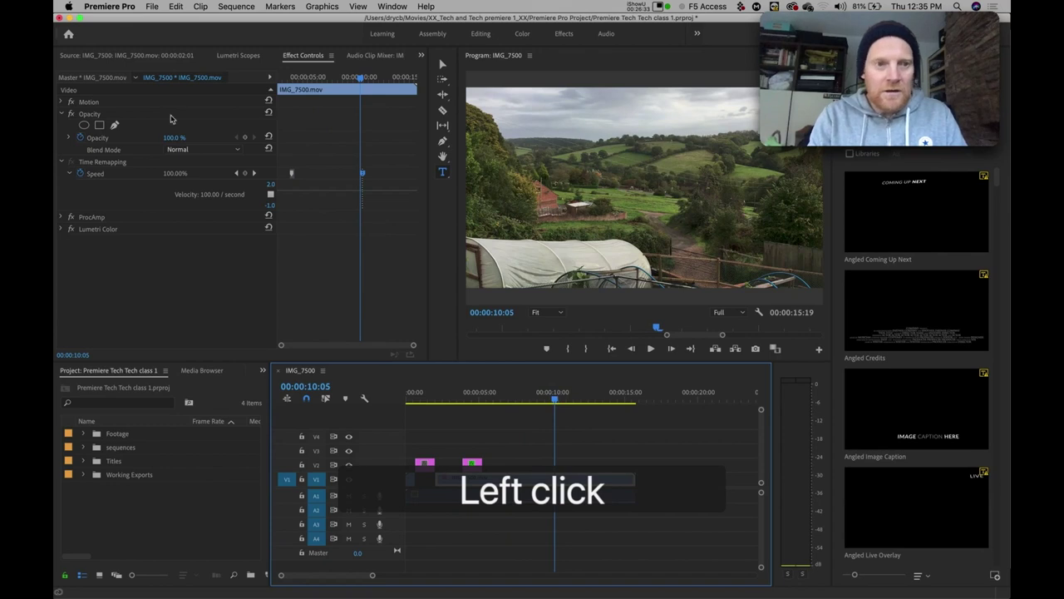
{"action": "left_click", "coordinate": [115, 55]}
{"action": "left_click", "coordinate": [572, 383]}
{"action": "left_click", "coordinate": [561, 468]}
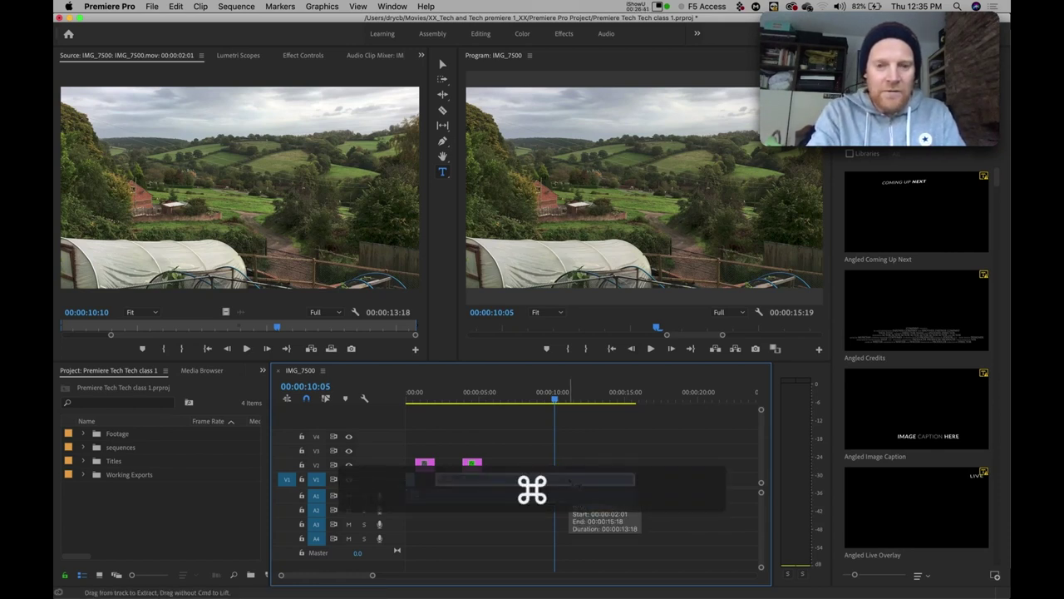
{"action": "key", "text": "super+r"}
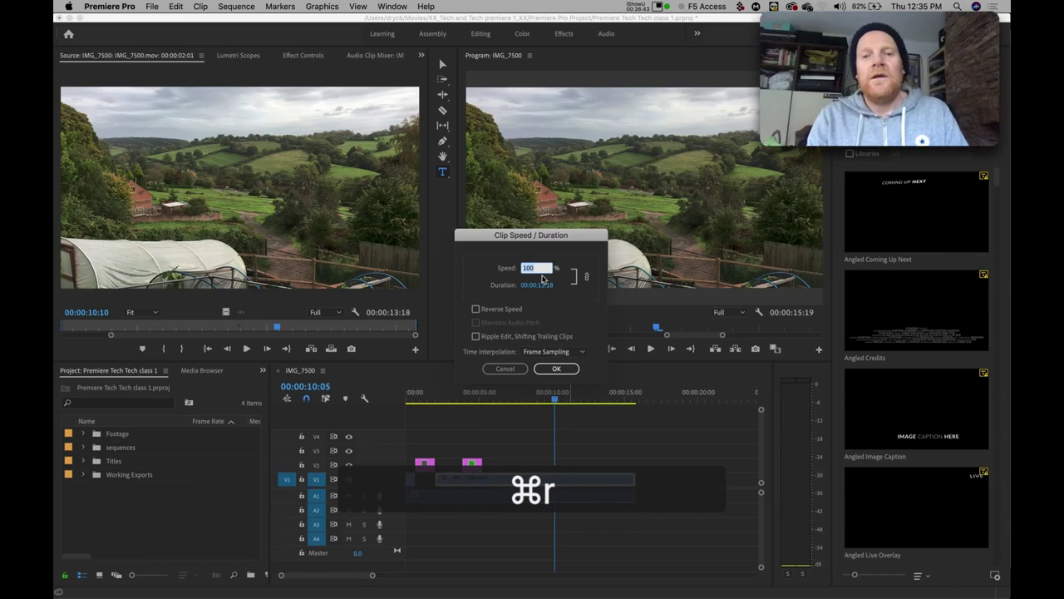
Step: Set the landscape clip's speed to 20%, stretching it to 00:01:08:15
{"action": "left_click_drag", "start_coordinate": [533, 236], "coordinate": [561, 167]}
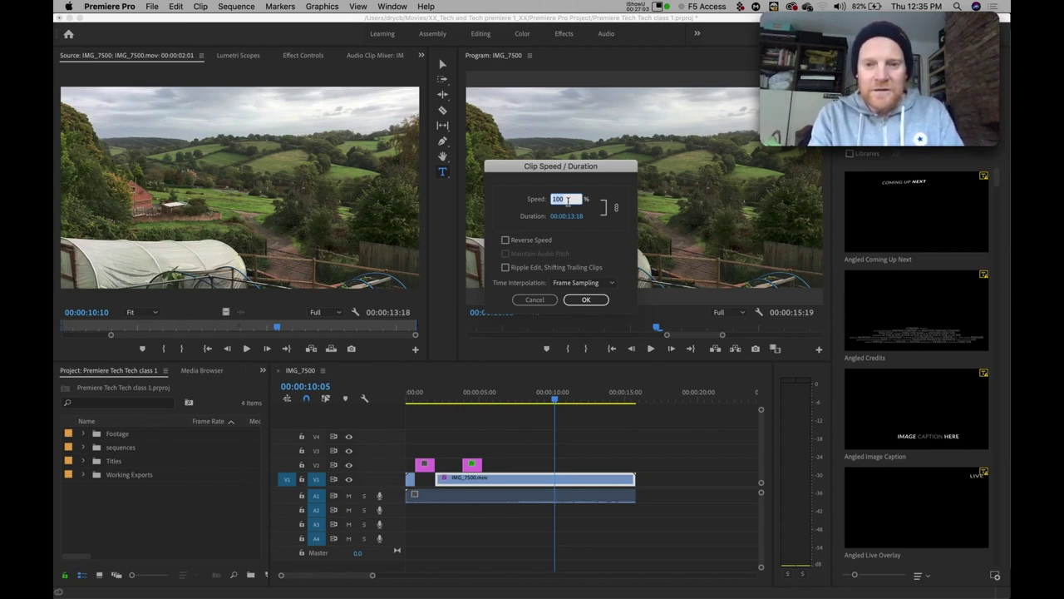
{"action": "type", "text": "20"}
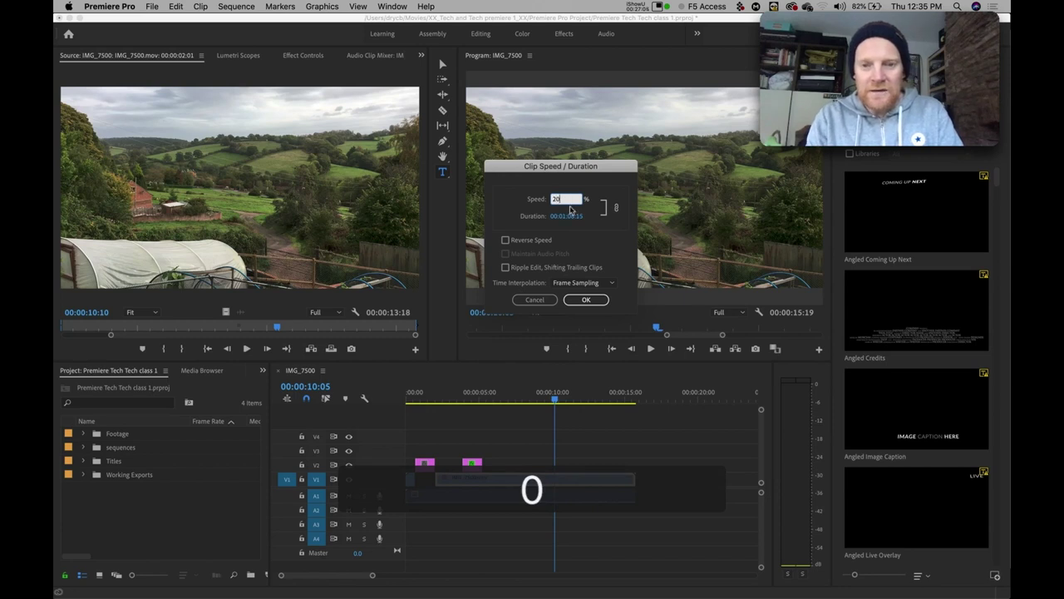
{"action": "left_click", "coordinate": [585, 301]}
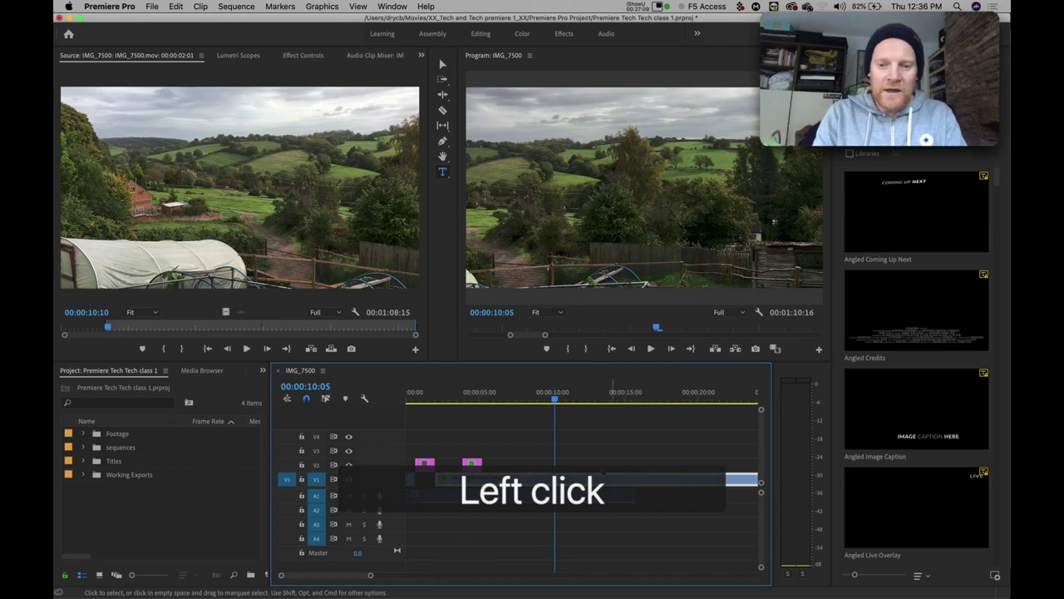
Step: Switch to the Editing workspace and zoom the timeline out to show the whole 20% clip
{"action": "left_click", "coordinate": [581, 303]}
{"action": "left_click", "coordinate": [484, 35]}
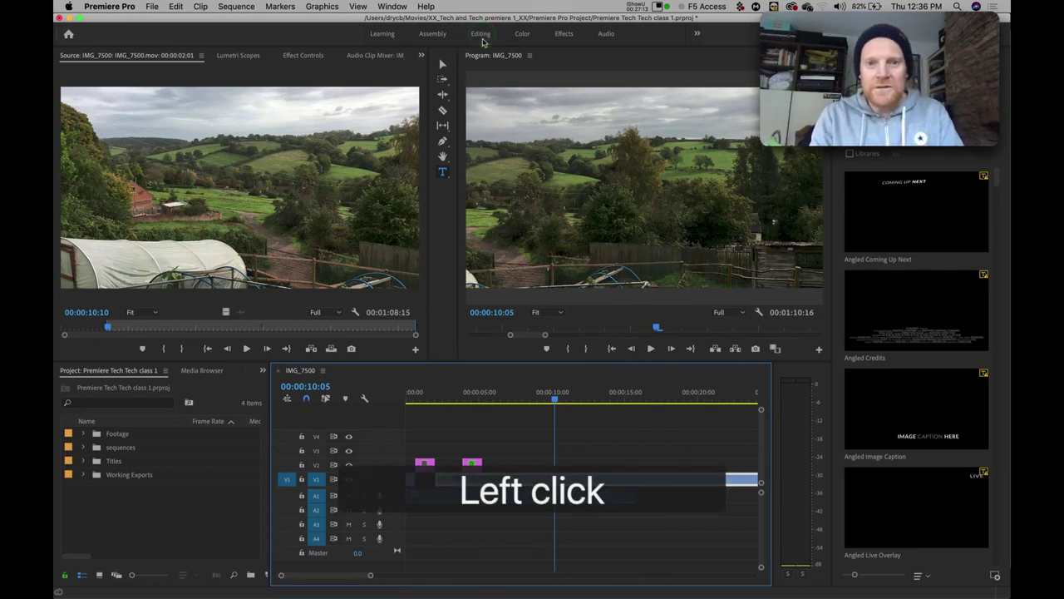
{"action": "left_click", "coordinate": [482, 35]}
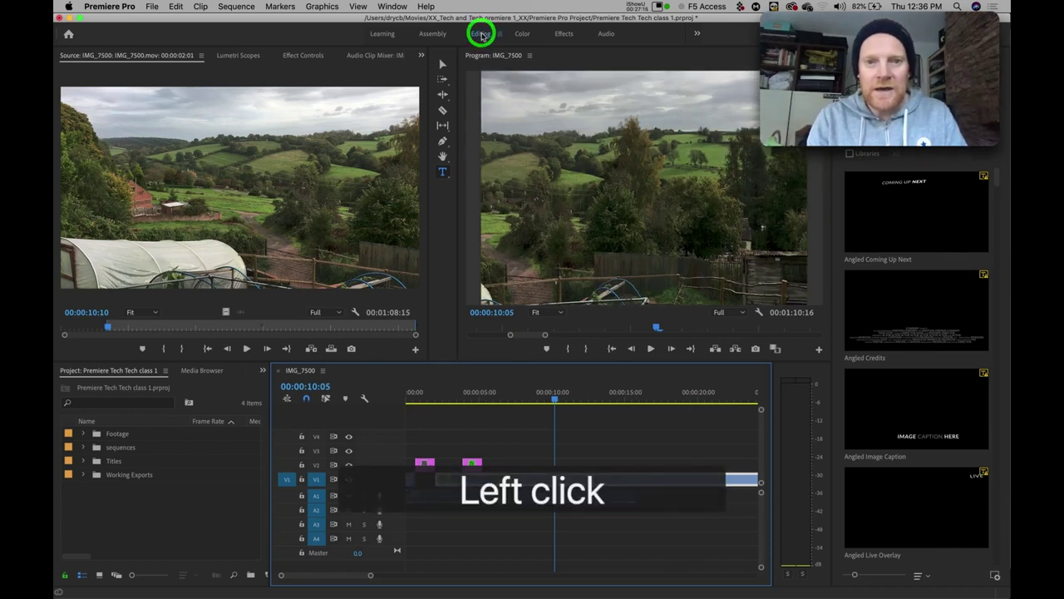
{"action": "left_click_drag", "start_coordinate": [434, 574], "coordinate": [528, 576]}
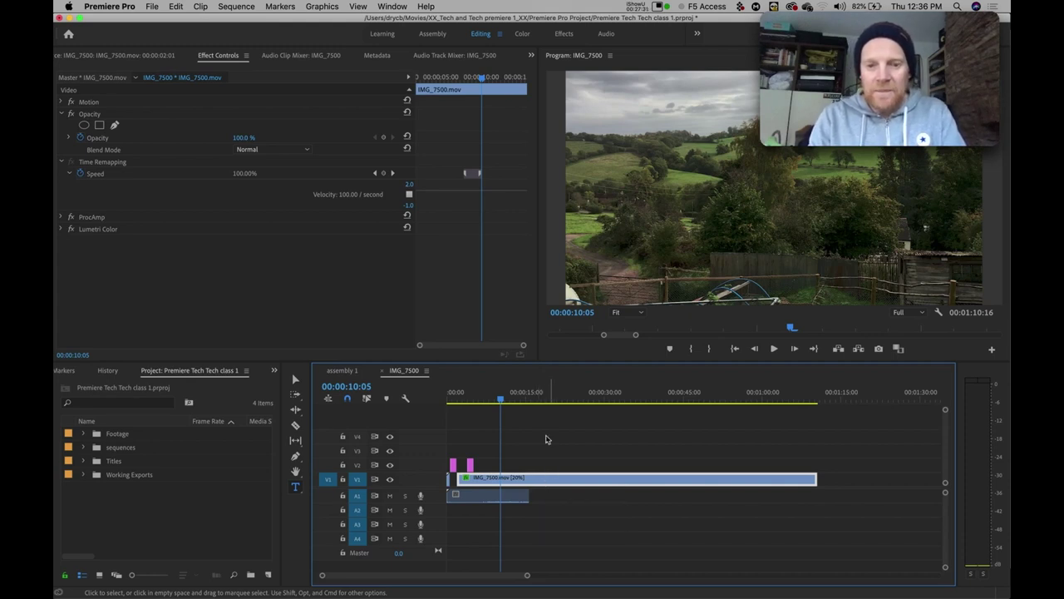
Step: Play the slowed clip through to 00:00:19:05, then open its Clip Speed/Duration settings
{"action": "key", "text": "space"}
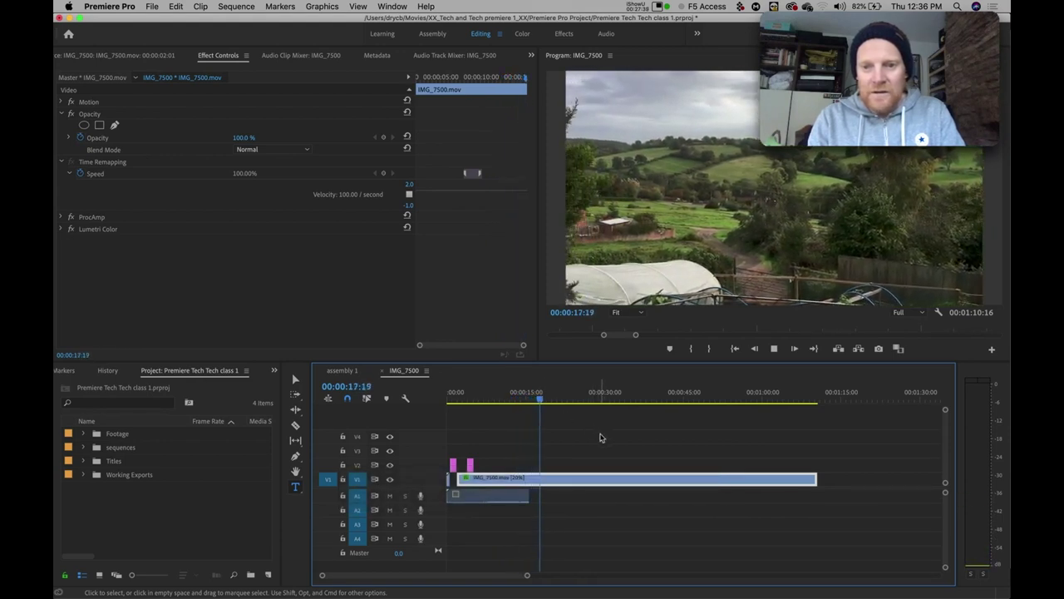
{"action": "key", "text": "space"}
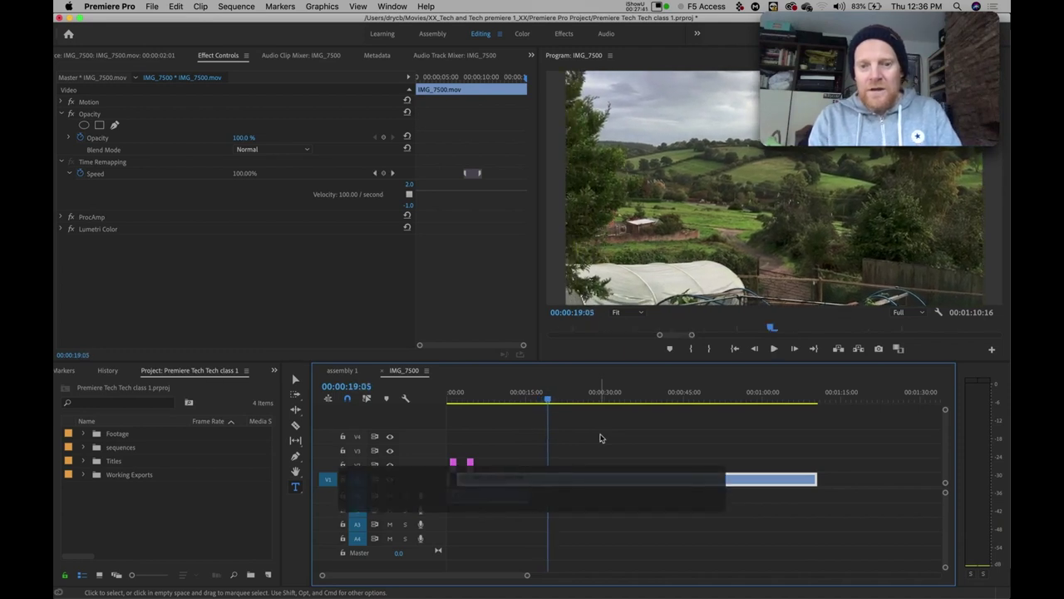
{"action": "left_click", "coordinate": [555, 482]}
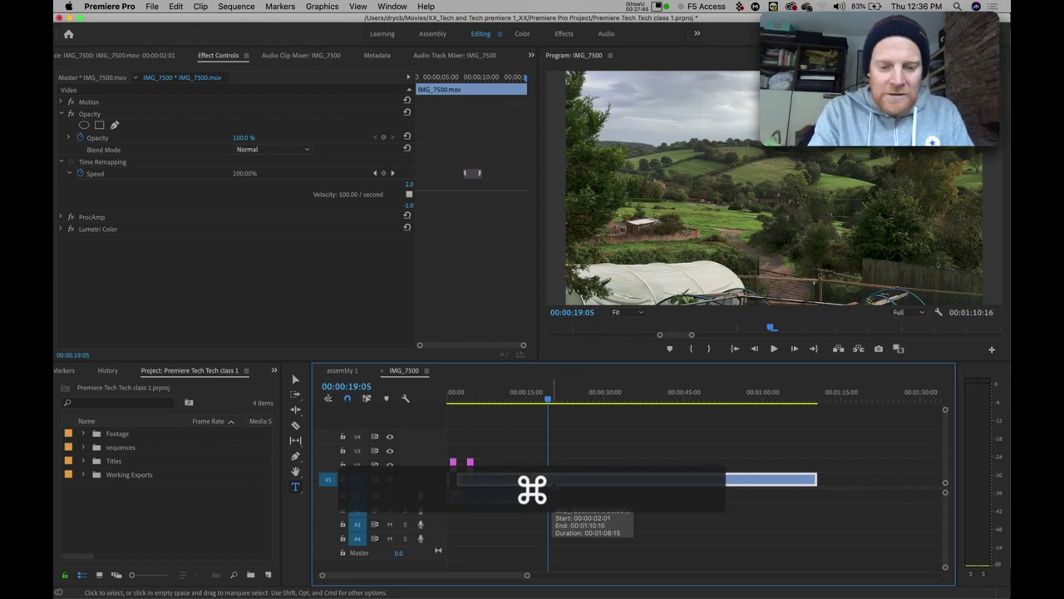
{"action": "key", "text": "super+r"}
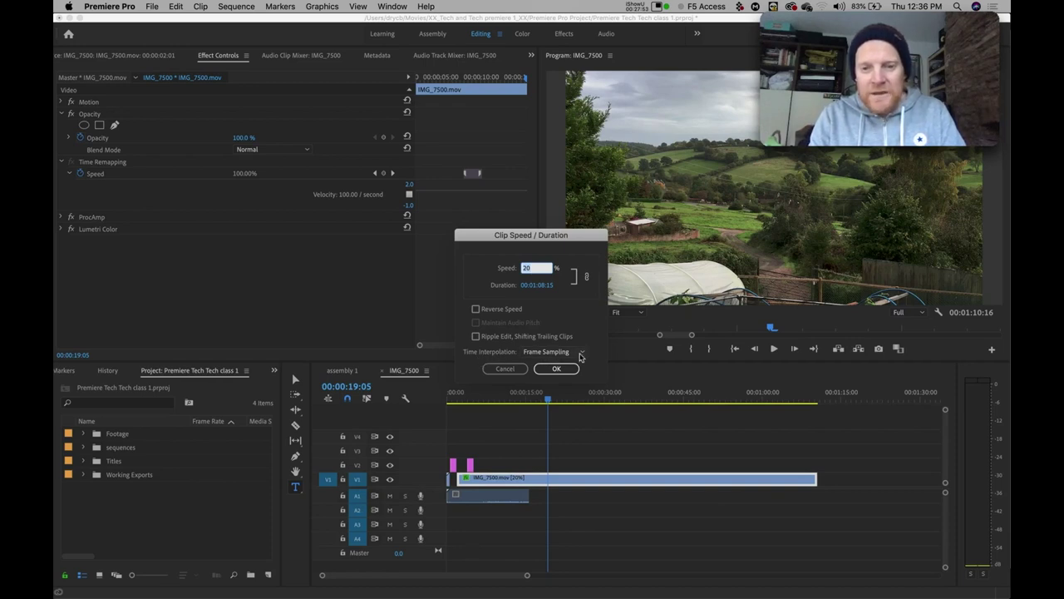
Step: Change the clip's Time Interpolation to Frame Blending, keeping speed at 20%
{"action": "left_click", "coordinate": [579, 352]}
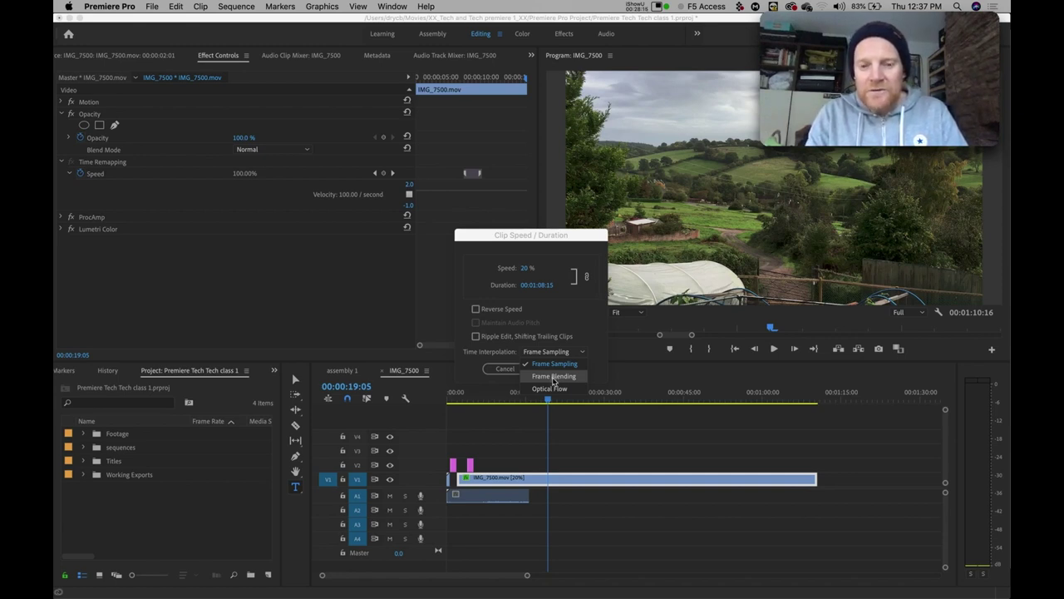
{"action": "left_click", "coordinate": [553, 378]}
{"action": "left_click", "coordinate": [555, 369]}
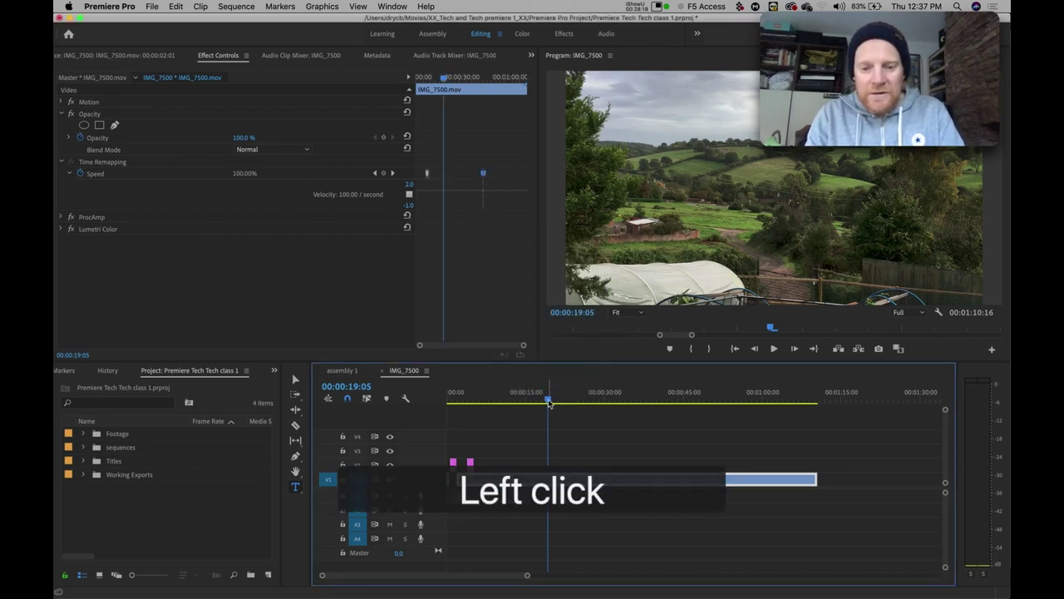
Step: Play and scrub the frame-blended footage, then reopen Clip Speed/Duration's Time Interpolation list
{"action": "key", "text": "space"}
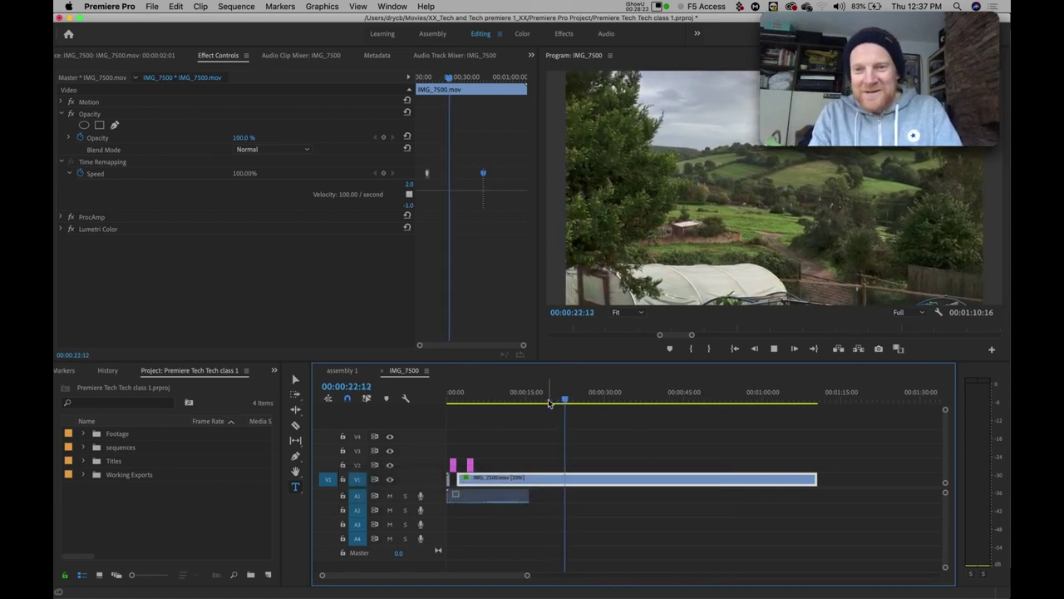
{"action": "left_click", "coordinate": [571, 402]}
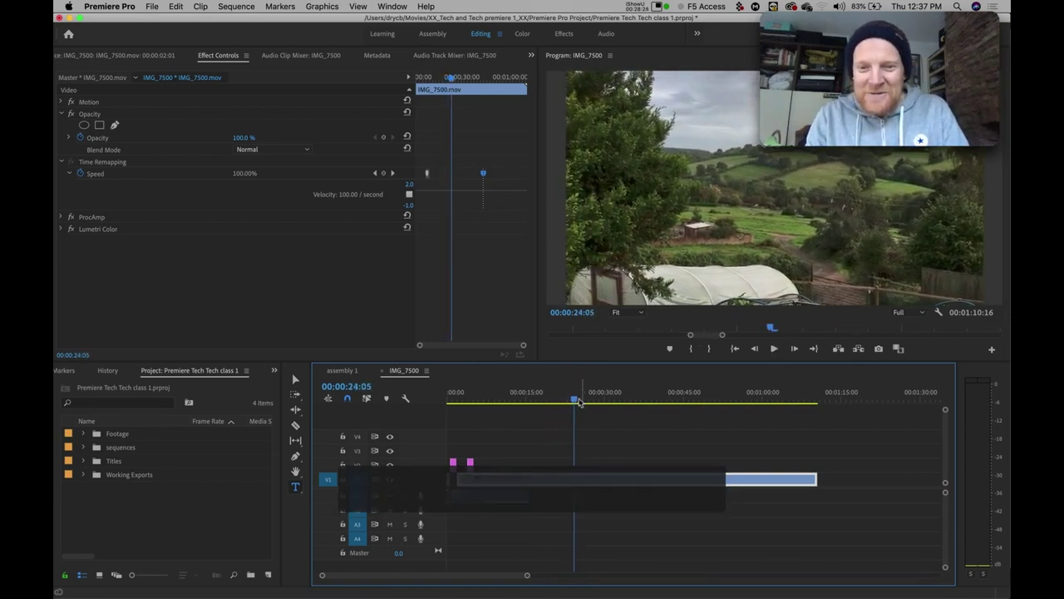
{"action": "mouse_move", "coordinate": [571, 402]}
{"action": "left_mouse_down"}
{"action": "mouse_move", "coordinate": [547, 403]}
{"action": "mouse_move", "coordinate": [596, 400]}
{"action": "mouse_move", "coordinate": [563, 411]}
{"action": "left_mouse_up"}
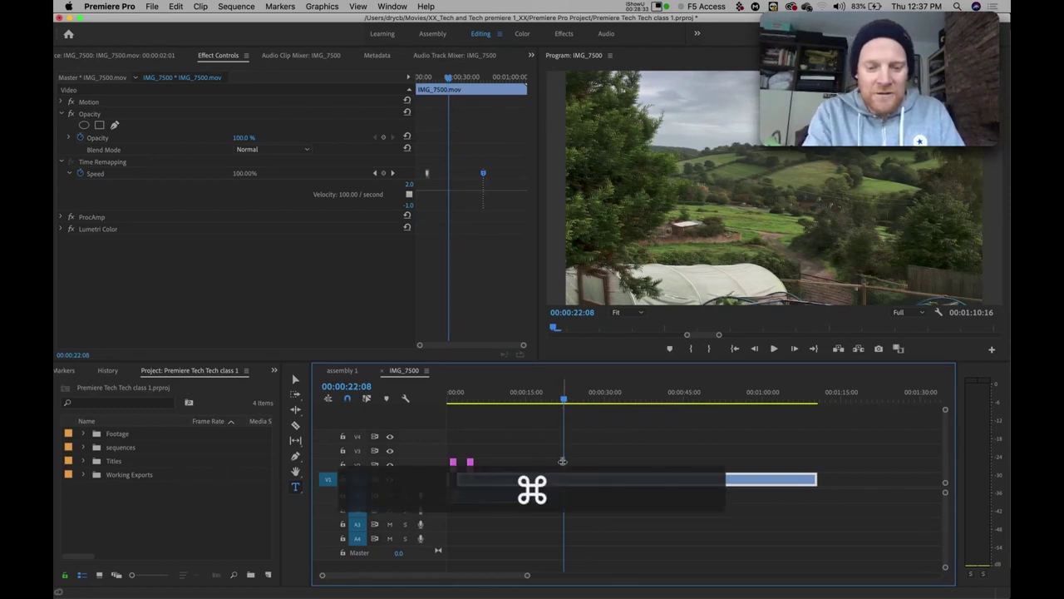
{"action": "key", "text": "super+r"}
{"action": "left_click", "coordinate": [551, 351]}
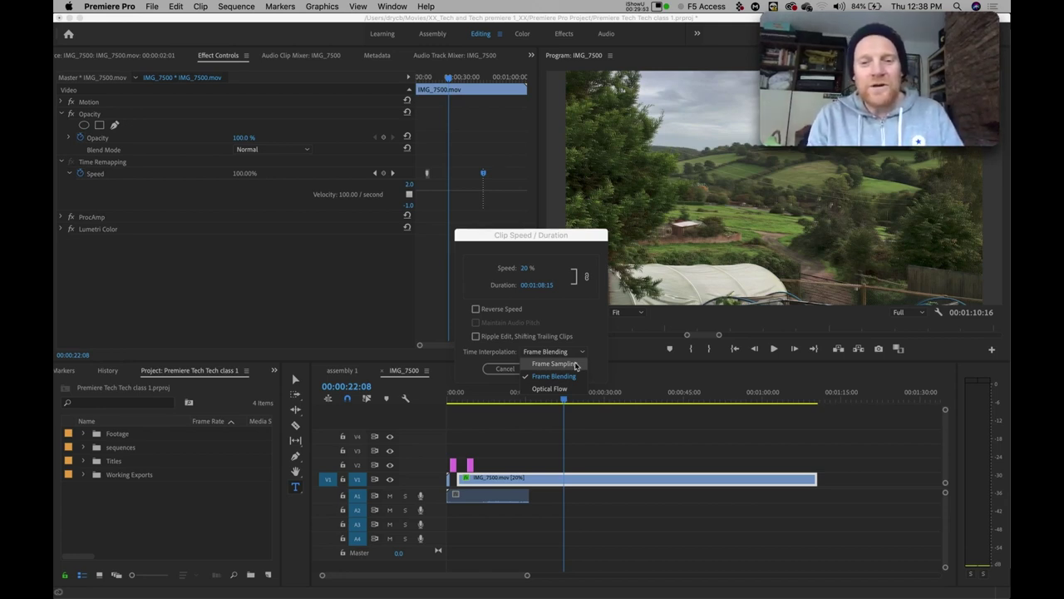
Step: Keep Frame Blending and set IMG_7500.mov's speed to 199.65%, shortening it to 00:00:06:22
{"action": "left_click", "coordinate": [590, 318]}
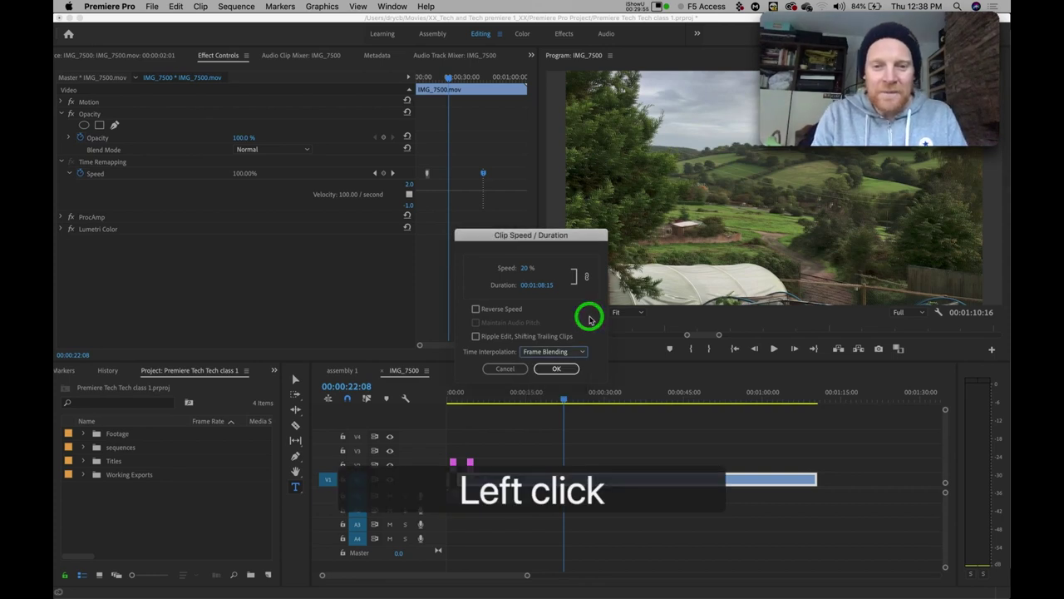
{"action": "left_click", "coordinate": [513, 370]}
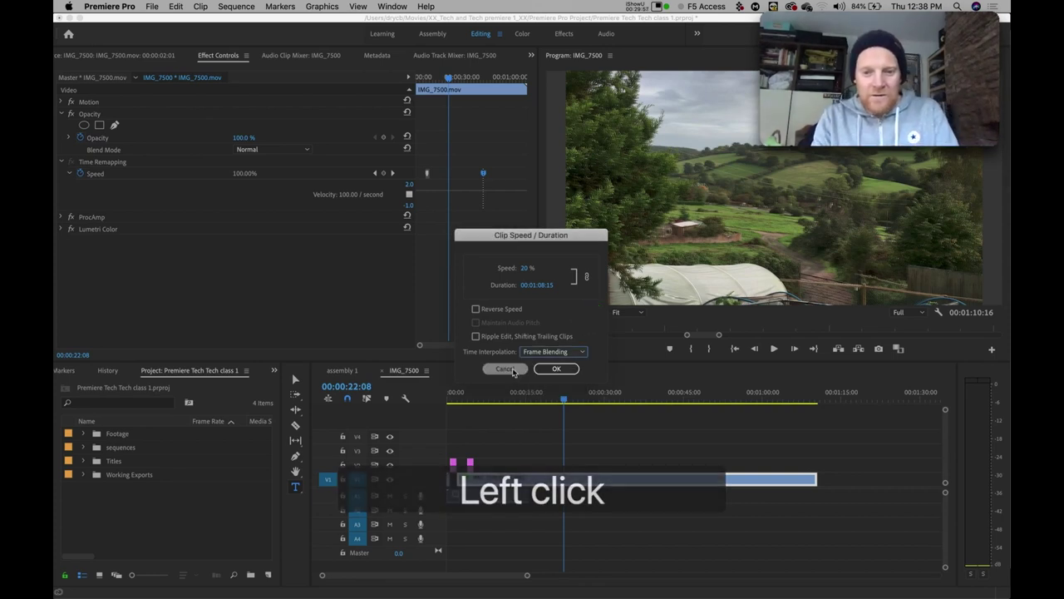
{"action": "left_click", "coordinate": [524, 269]}
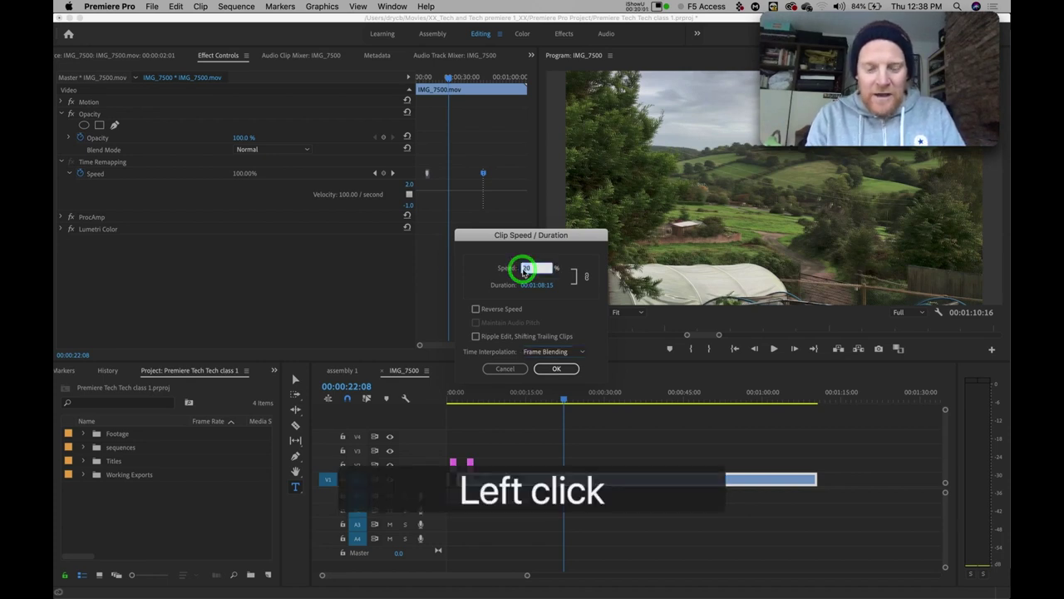
{"action": "type", "text": "2"}
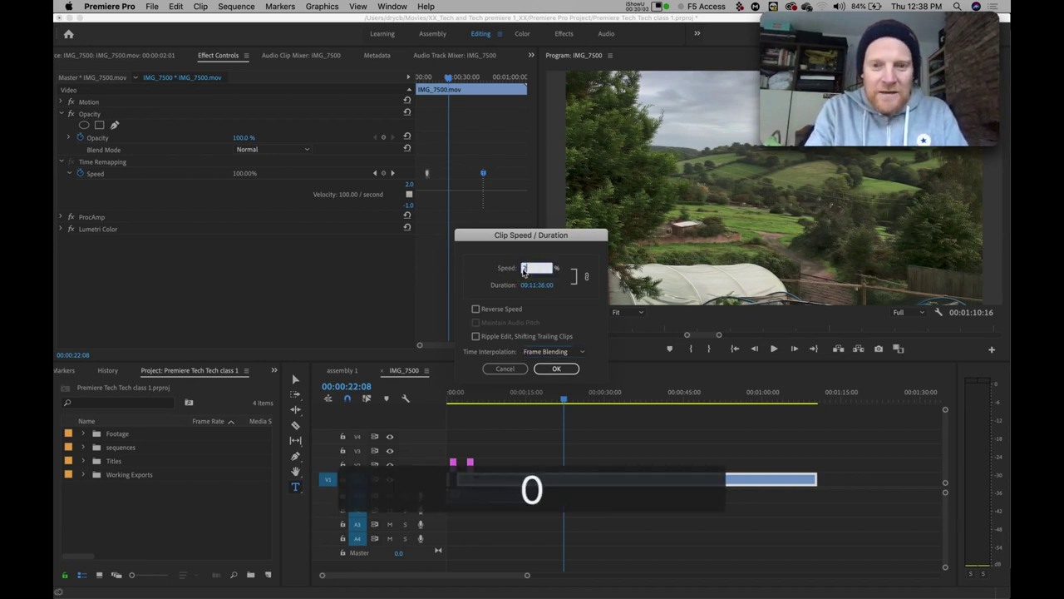
{"action": "key", "text": "Return"}
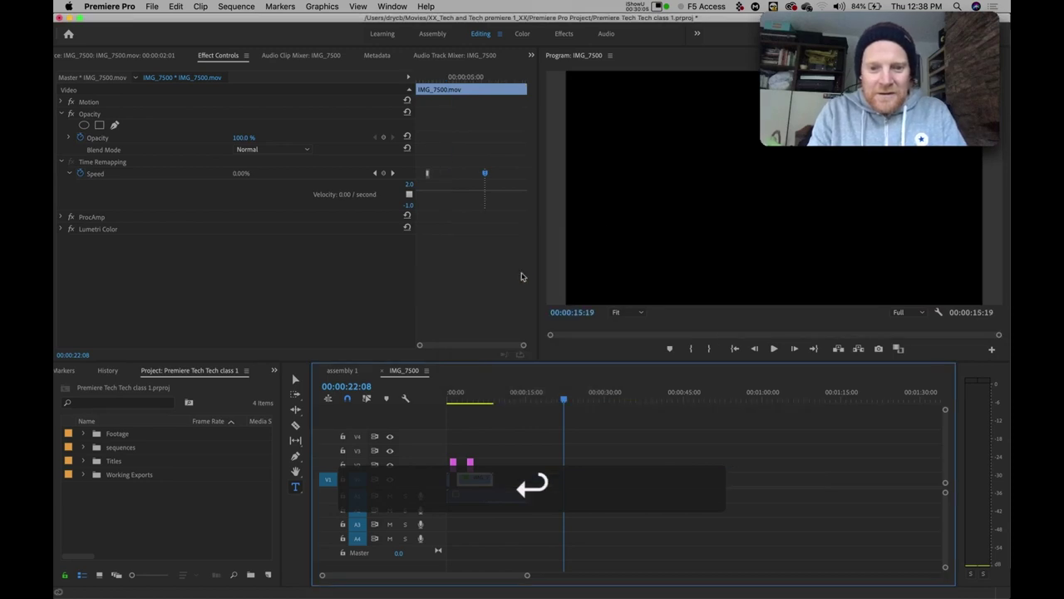
Step: Select the shortened clip and bring up its Clip Speed / Duration settings with Cmd+R
{"action": "left_click", "coordinate": [472, 479]}
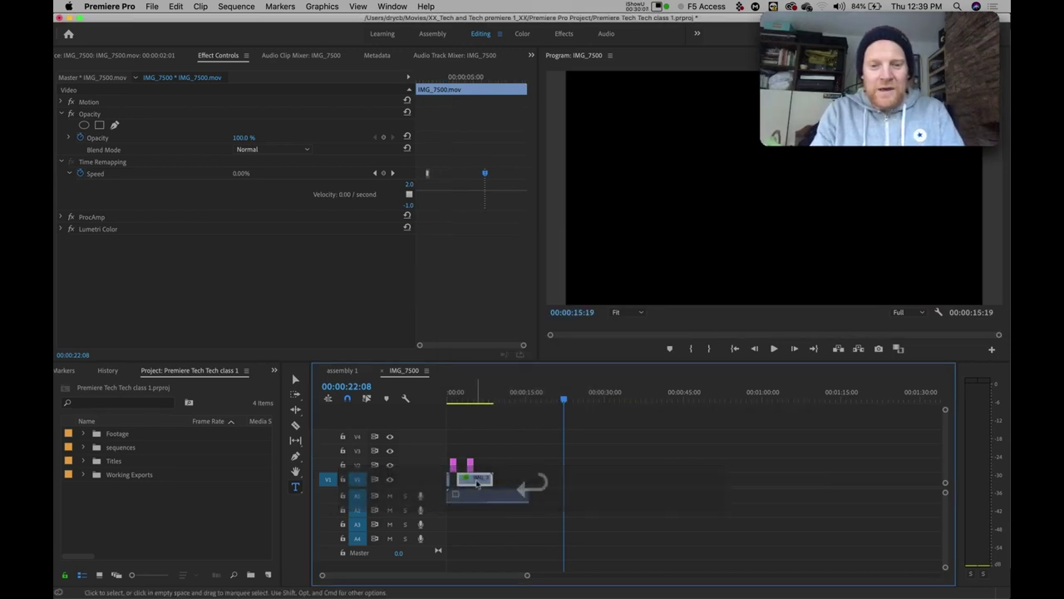
{"action": "mouse_move", "coordinate": [472, 481]}
{"action": "left_mouse_down"}
{"action": "mouse_move", "coordinate": [476, 497]}
{"action": "mouse_move", "coordinate": [479, 484]}
{"action": "left_mouse_up"}
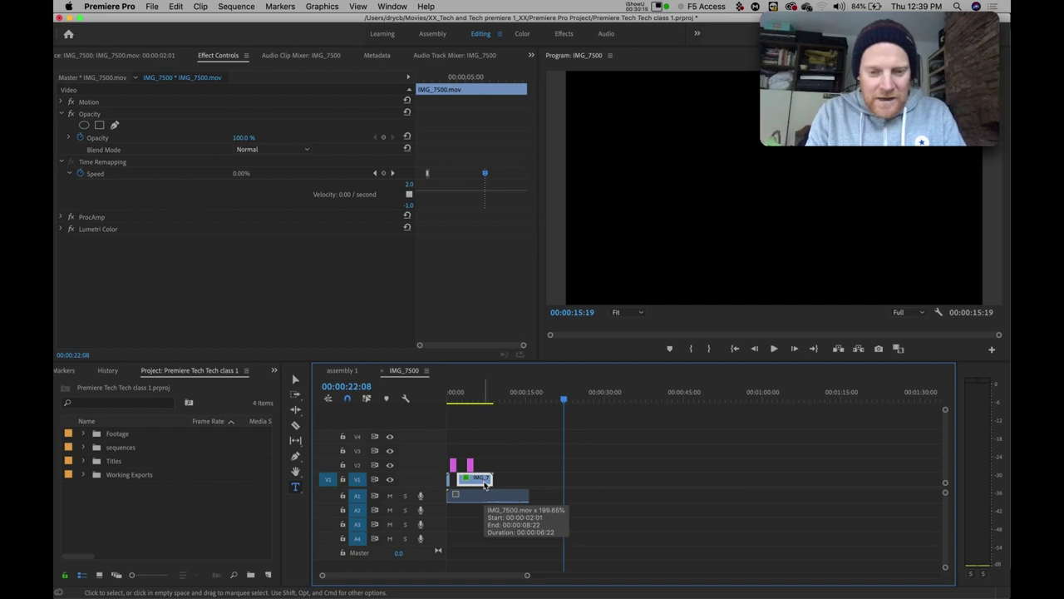
{"action": "key", "text": "super+r"}
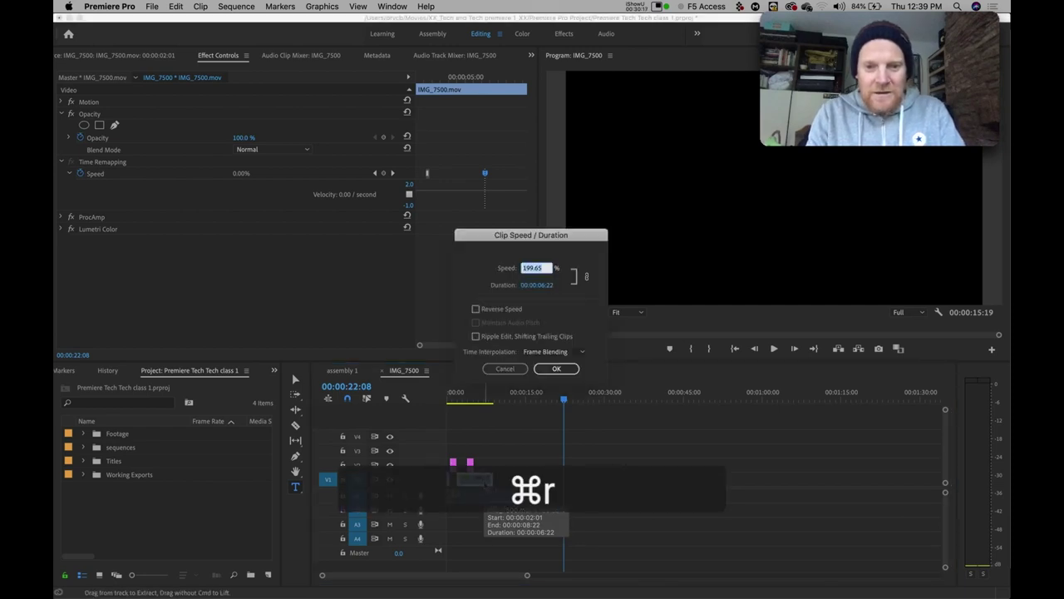
Step: Try a negative speed value and switch Reverse Speed on in the speed settings
{"action": "left_click", "coordinate": [524, 268]}
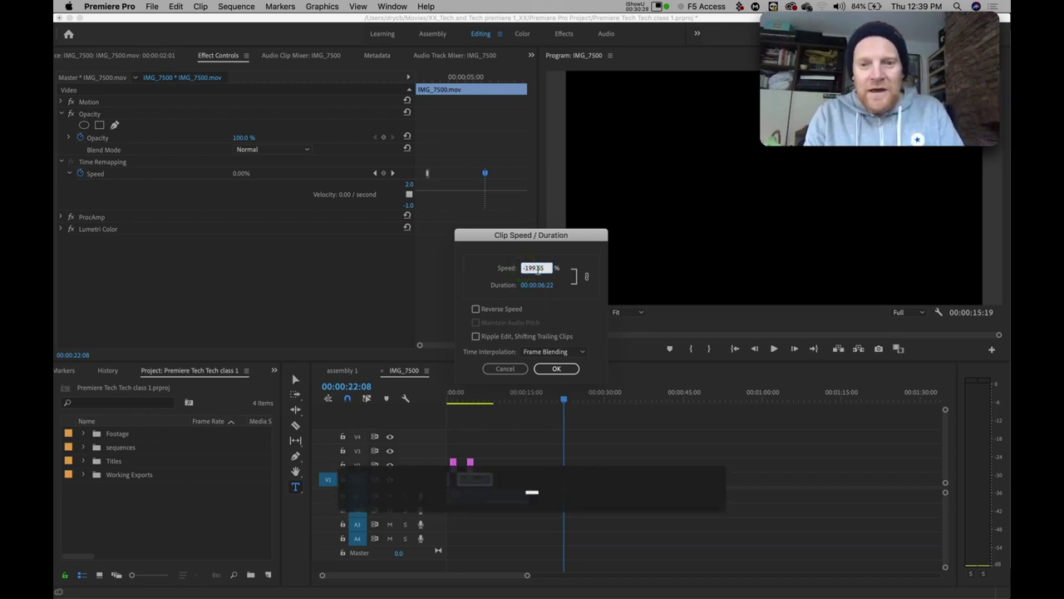
{"action": "type", "text": "-"}
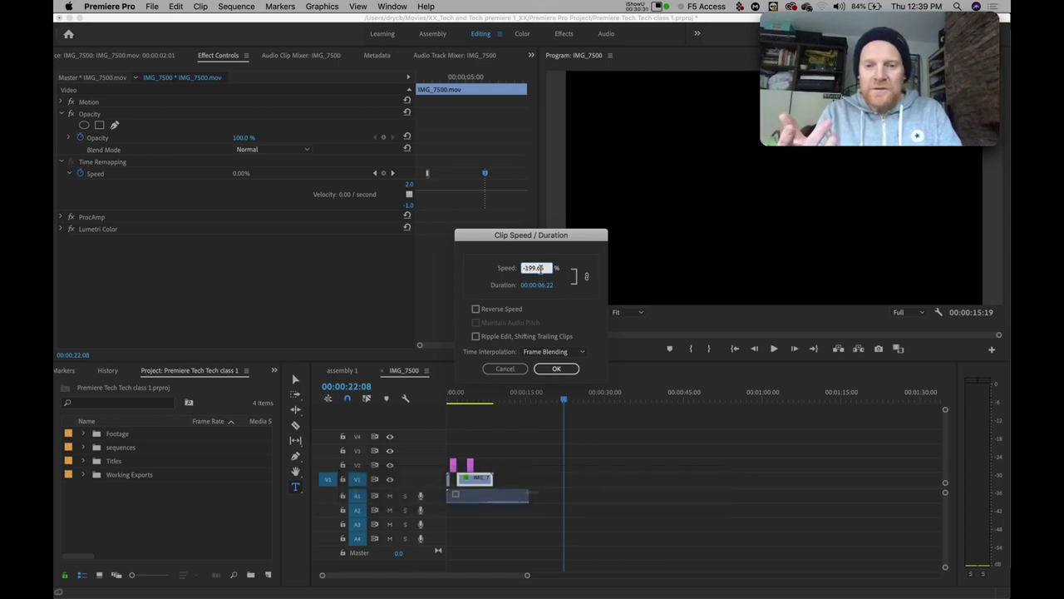
{"action": "key", "text": "BackSpace"}
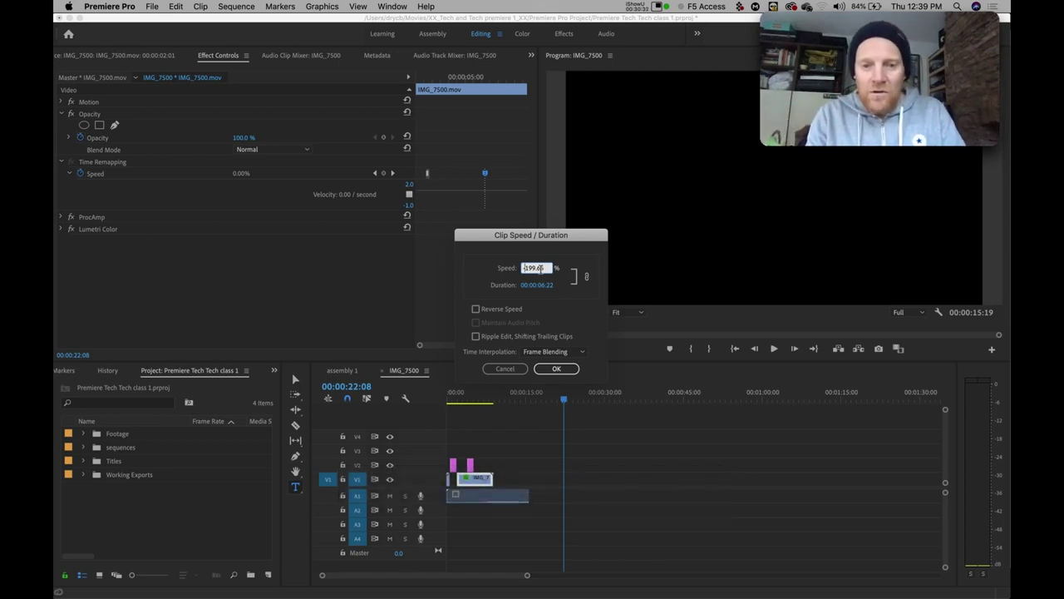
{"action": "left_click", "coordinate": [476, 309]}
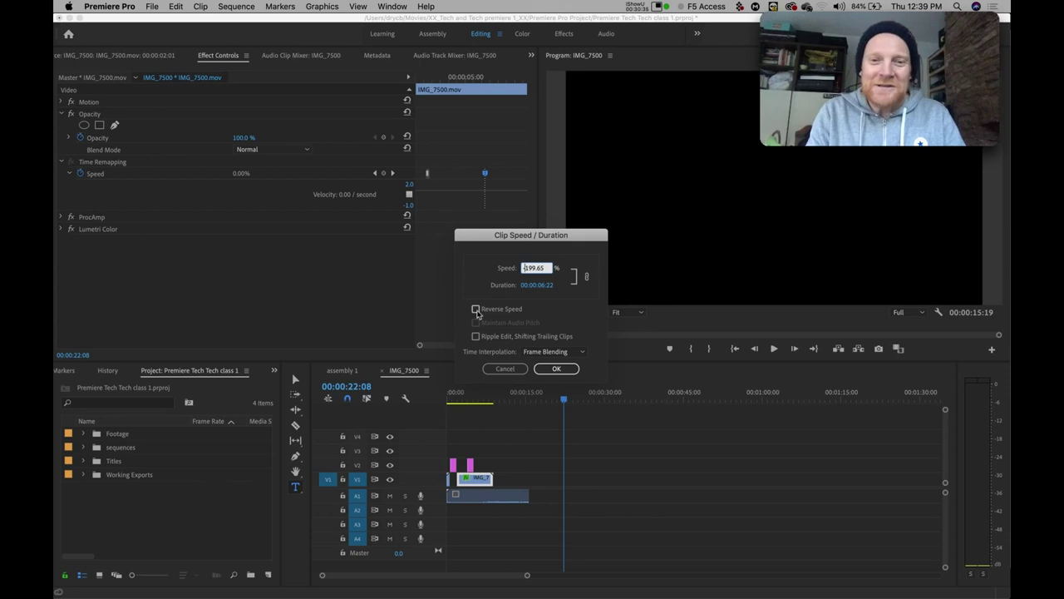
{"action": "left_click", "coordinate": [476, 309]}
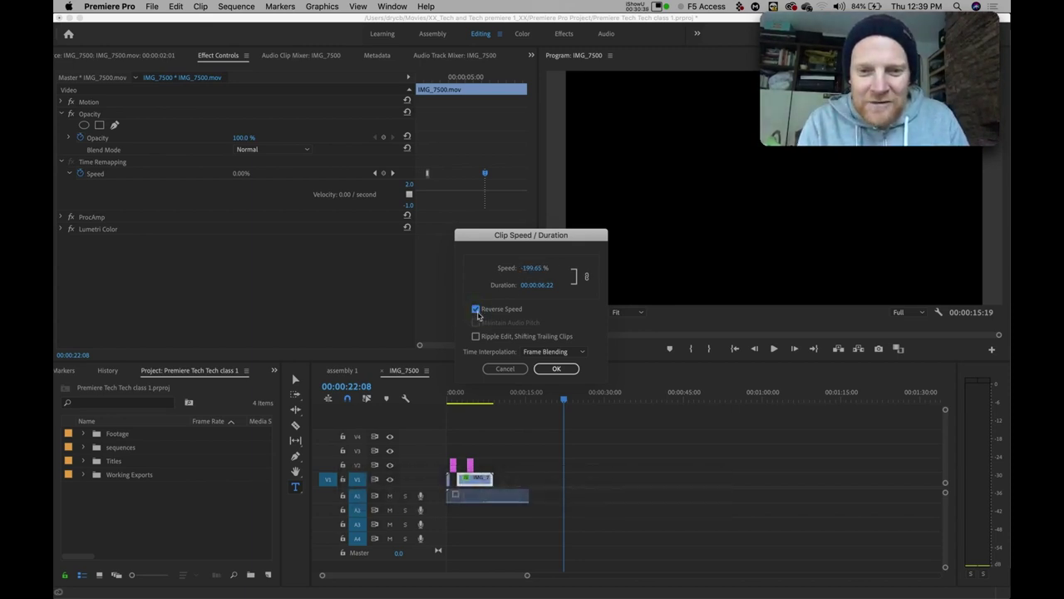
Step: Turn Reverse Speed off, cancel the dialog, and undo back to the full-length 00:01:10:16 sequence
{"action": "left_click", "coordinate": [524, 270]}
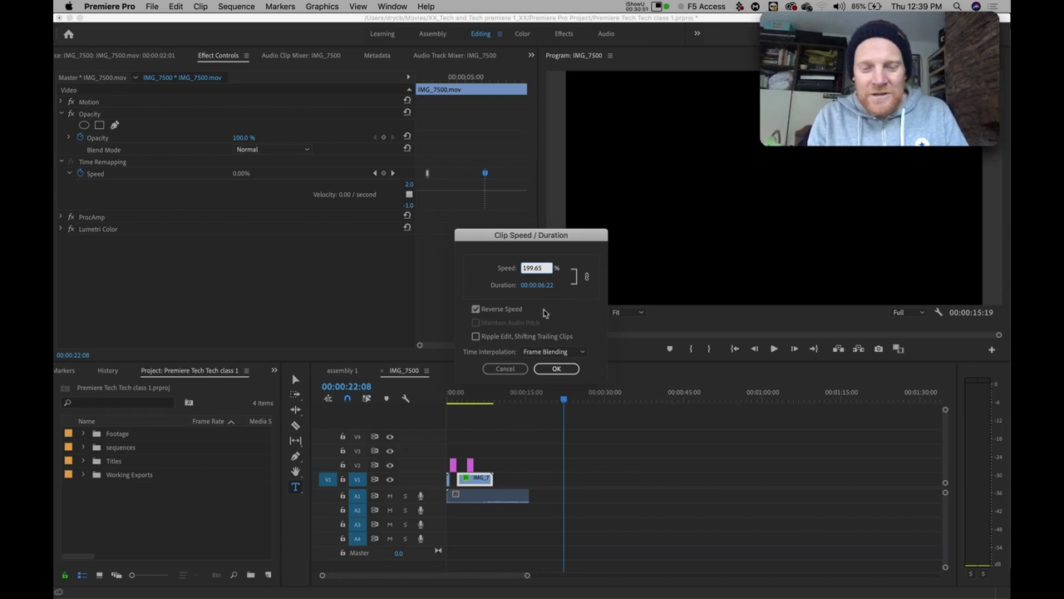
{"action": "left_click", "coordinate": [475, 308]}
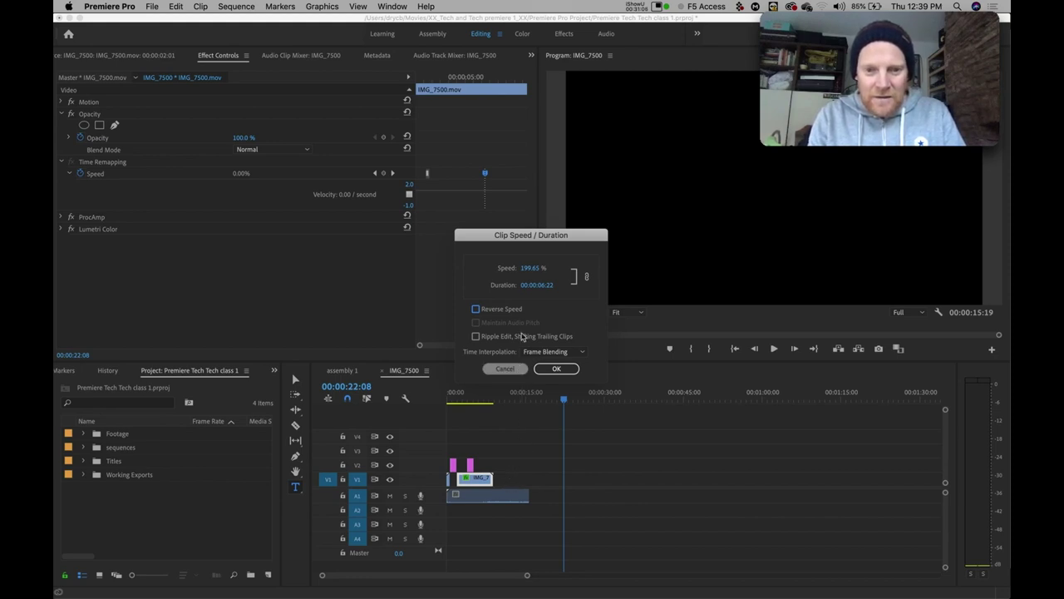
{"action": "left_click", "coordinate": [512, 370]}
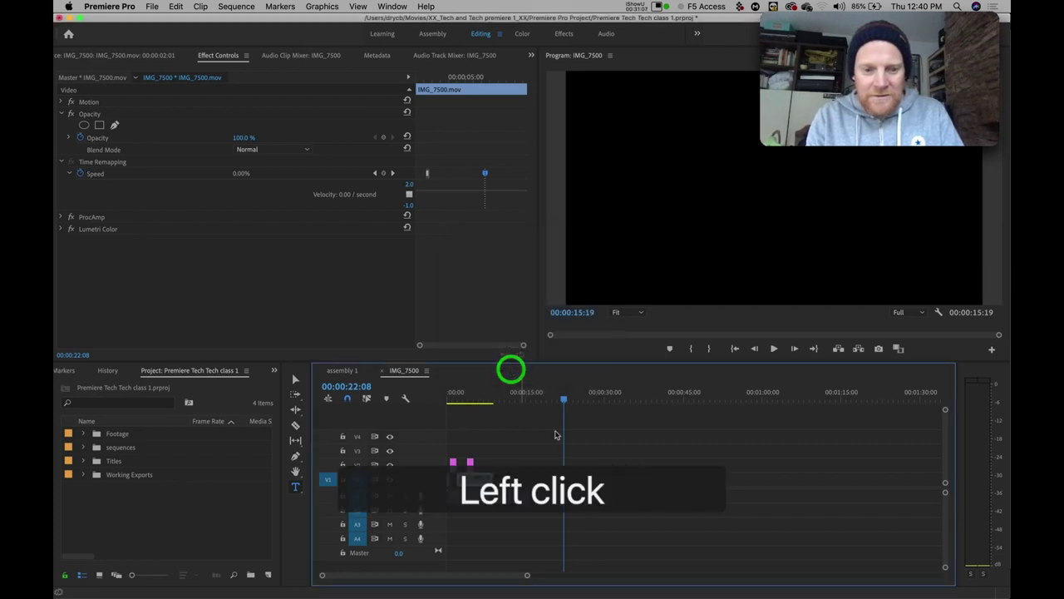
{"action": "key", "text": "super+z"}
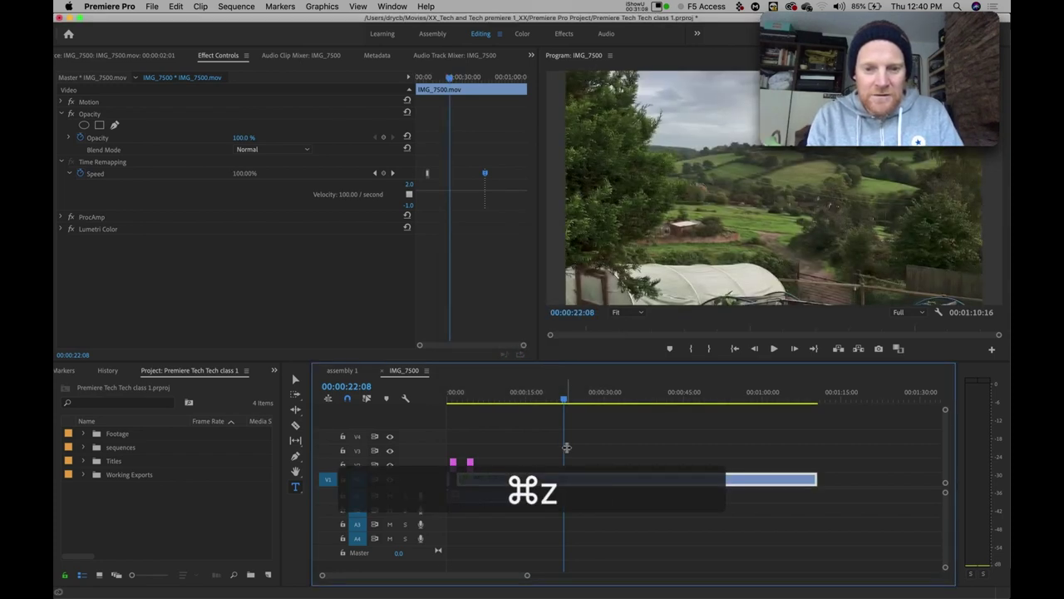
{"action": "key", "text": "super+z"}
{"action": "left_click", "coordinate": [496, 391]}
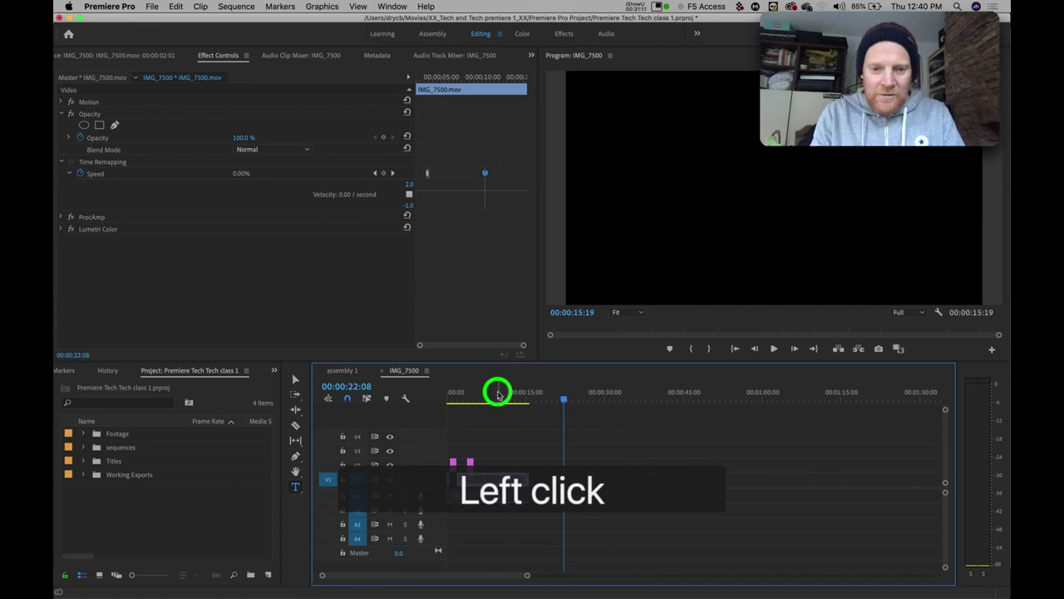
{"action": "left_click", "coordinate": [505, 474]}
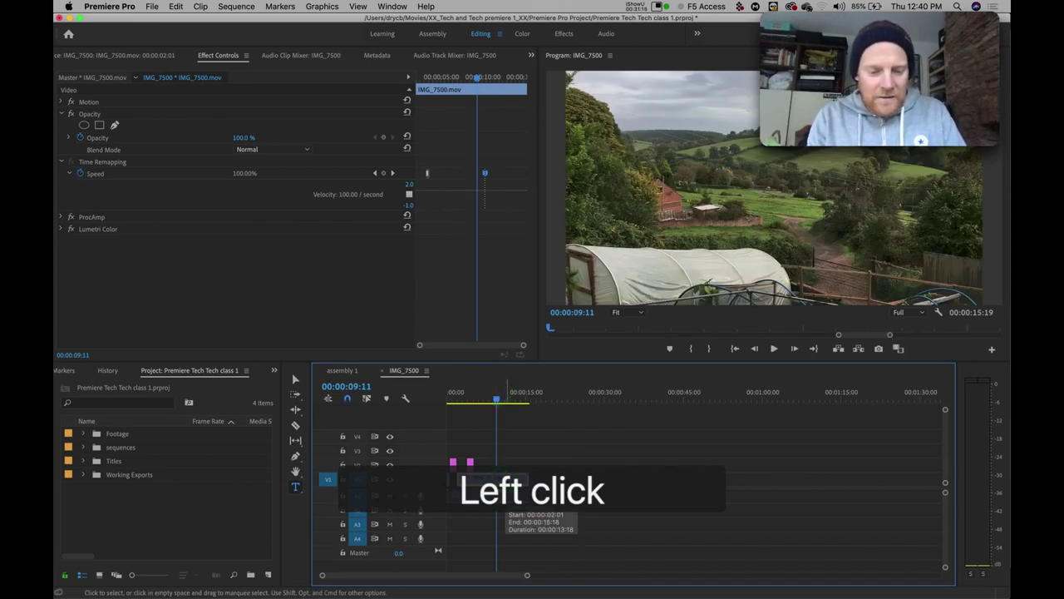
{"action": "key", "text": "super+r"}
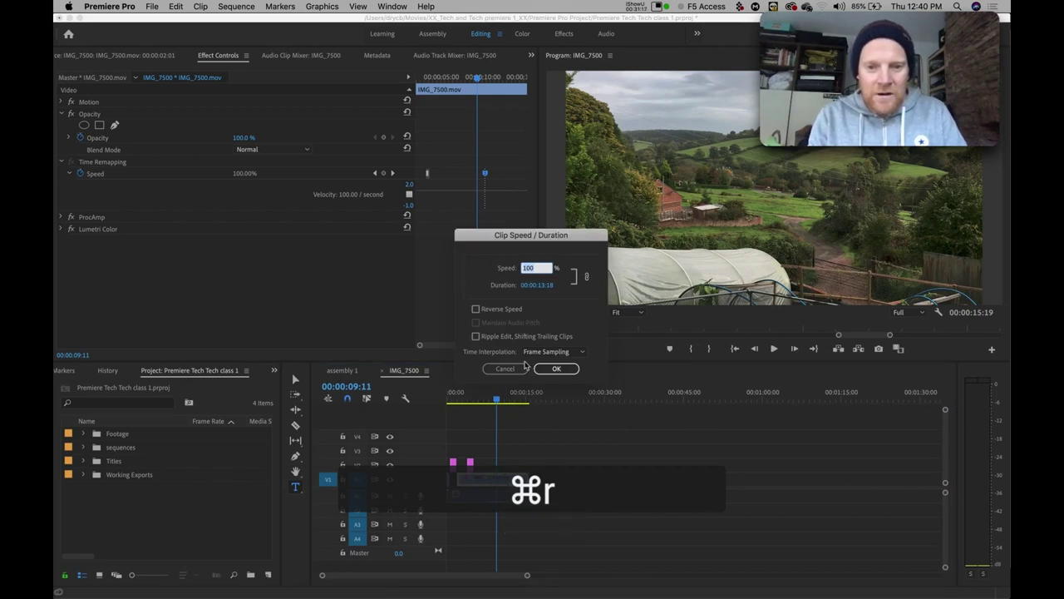
{"action": "left_click", "coordinate": [475, 337]}
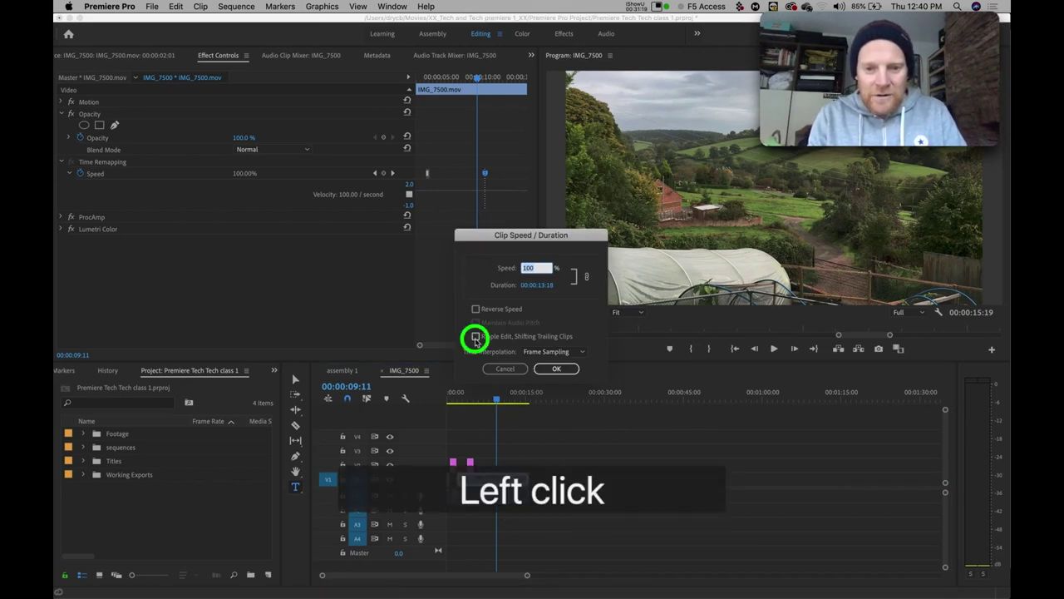
{"action": "left_click", "coordinate": [526, 270]}
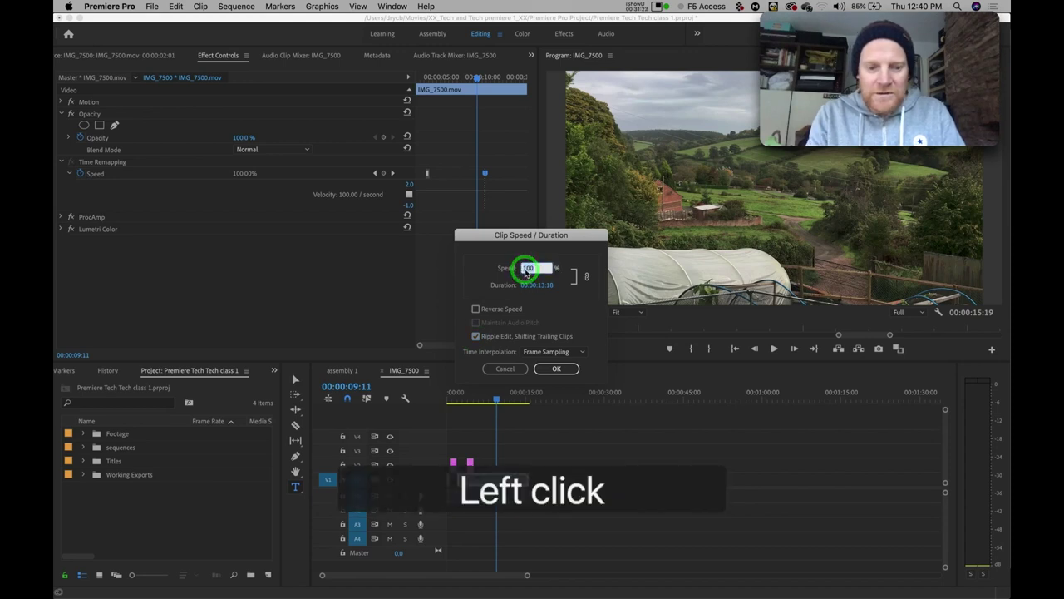
{"action": "type", "text": "20"}
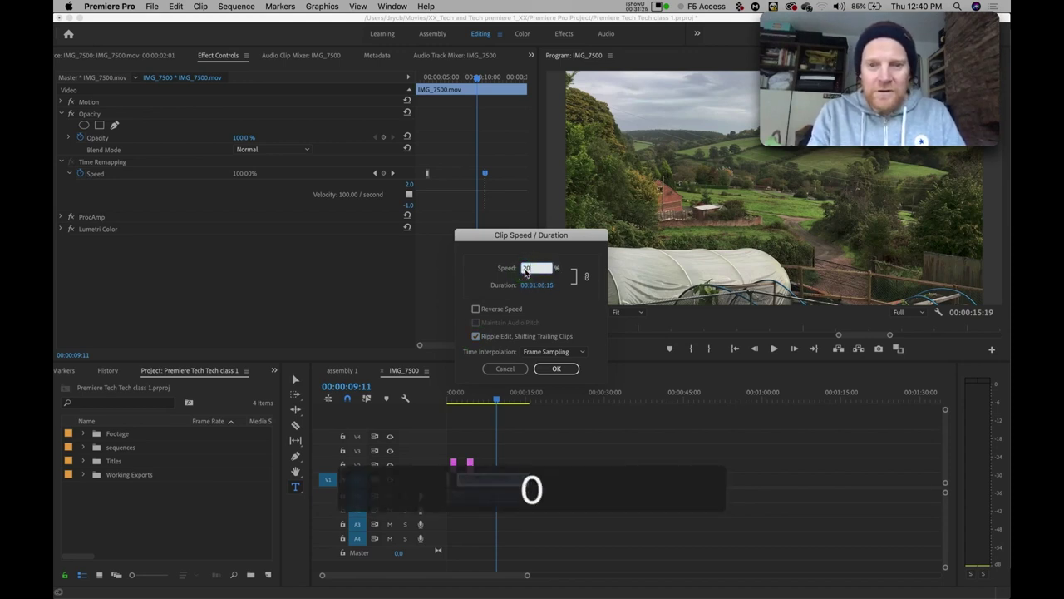
{"action": "key", "text": "Return"}
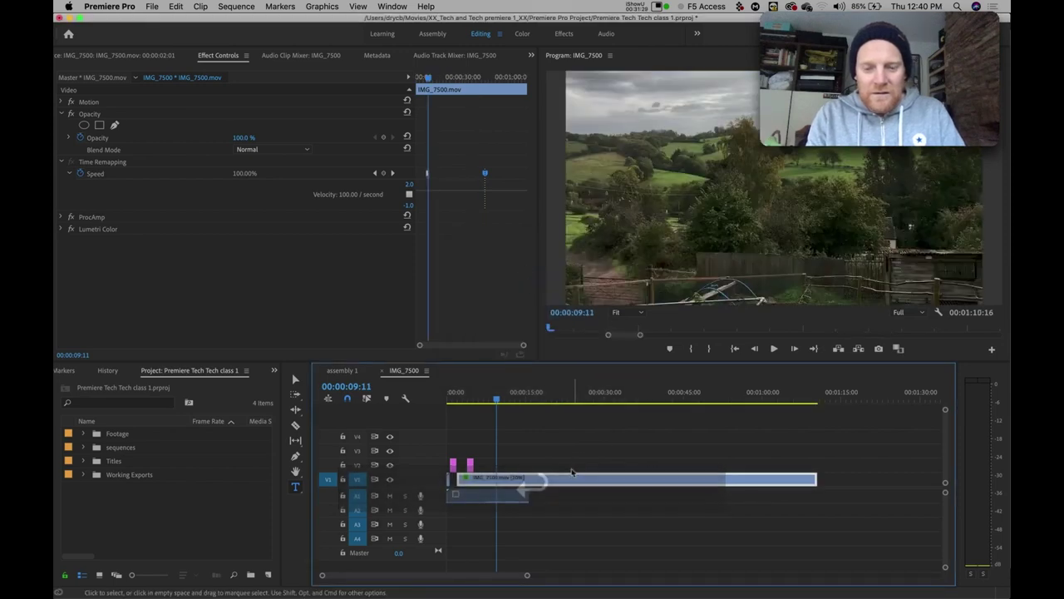
{"action": "key", "text": "super"}
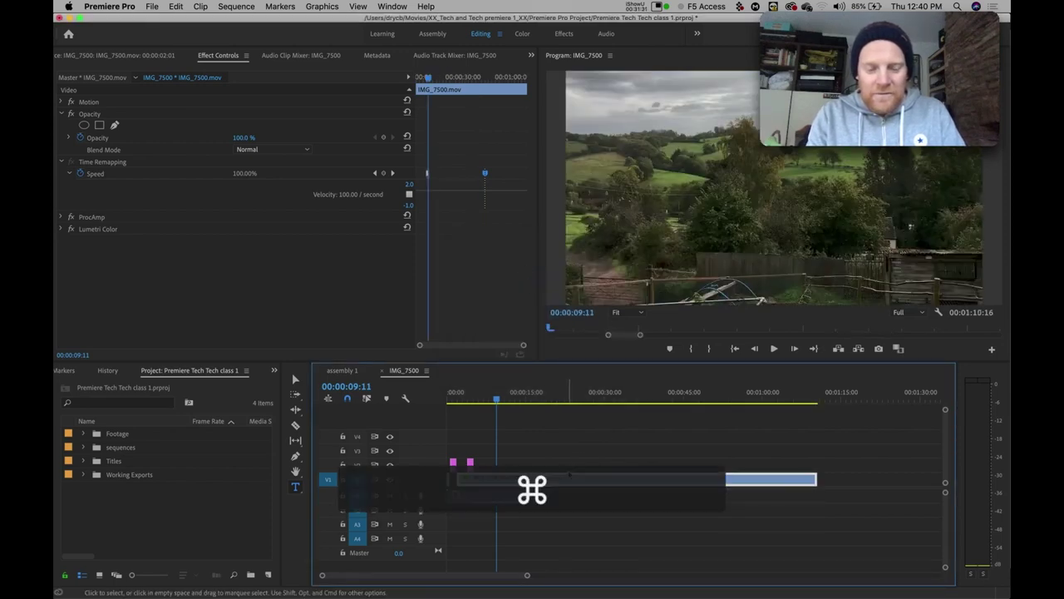
{"action": "key", "text": "super+z"}
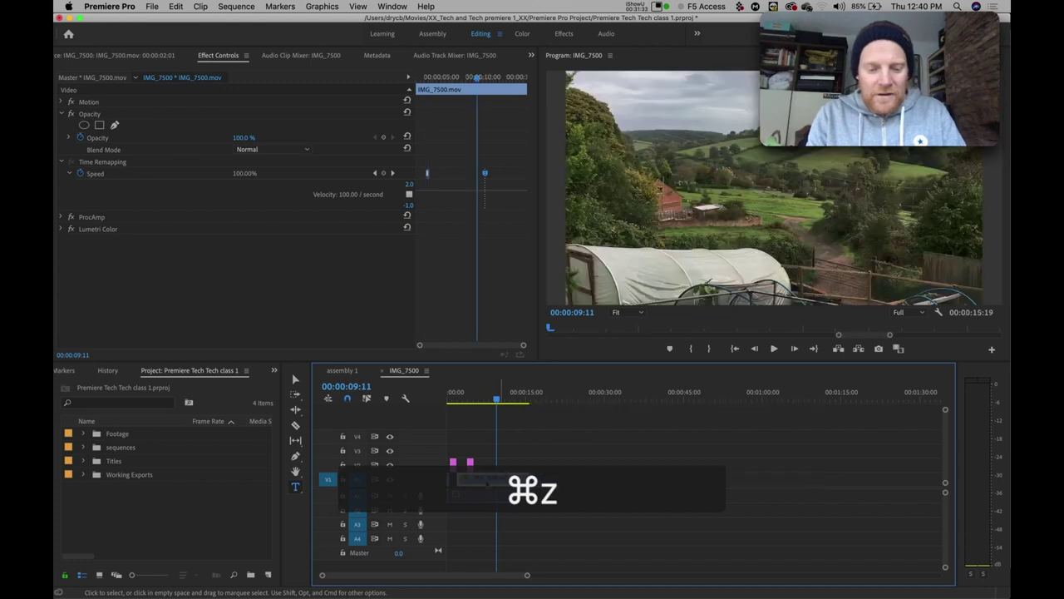
{"action": "left_click_drag", "start_coordinate": [486, 479], "coordinate": [503, 478]}
{"action": "key", "text": "alt"}
{"action": "key", "text": "super"}
{"action": "key", "text": "super+z"}
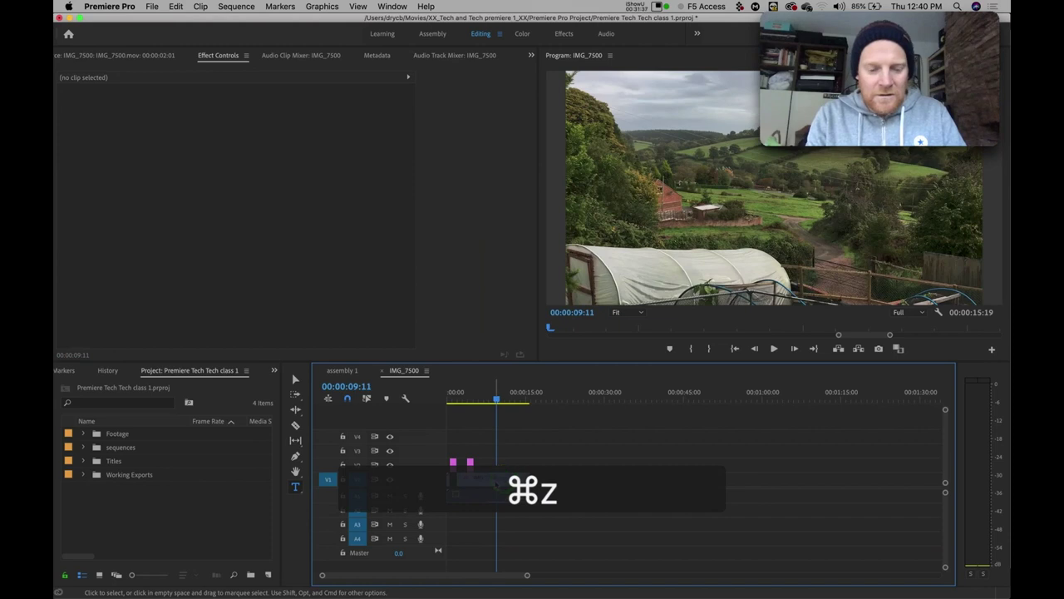
{"action": "left_click", "coordinate": [495, 480], "text": "ctrl"}
{"action": "left_click", "coordinate": [495, 480]}
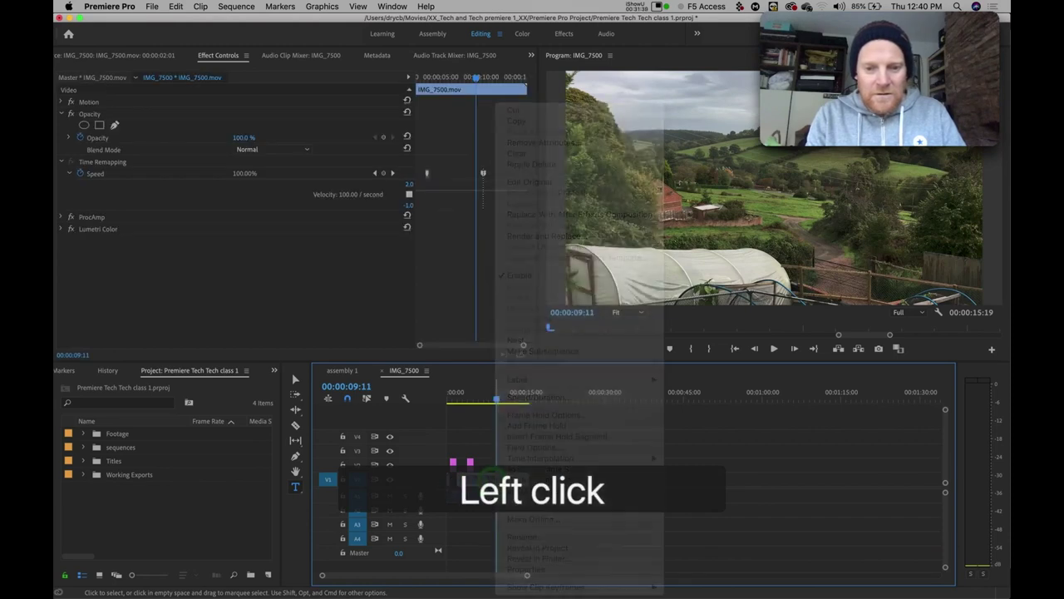
{"action": "key", "text": "super+r"}
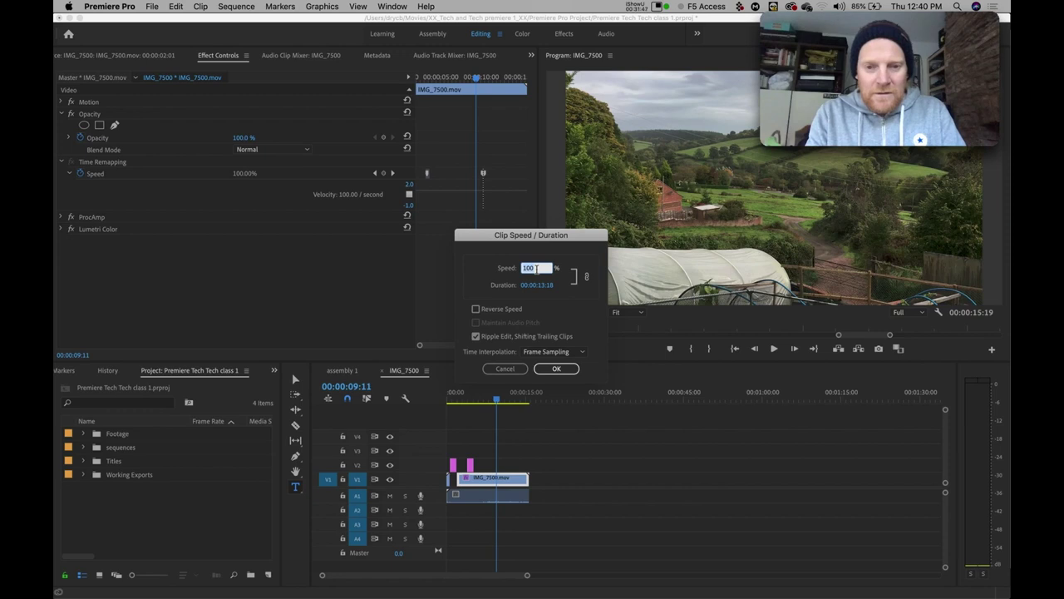
{"action": "type", "text": "200"}
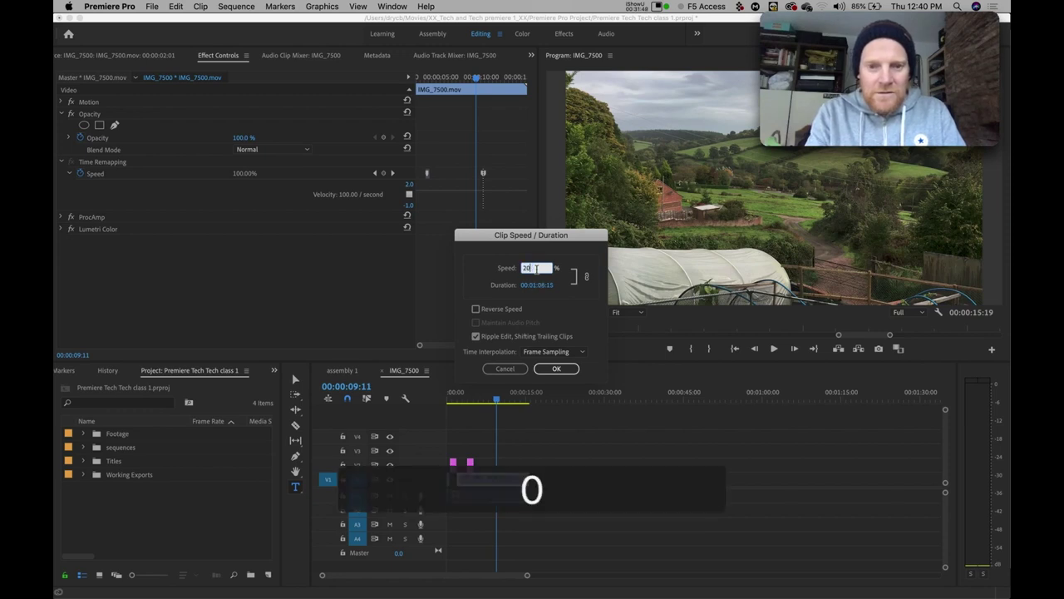
{"action": "left_click", "coordinate": [555, 369]}
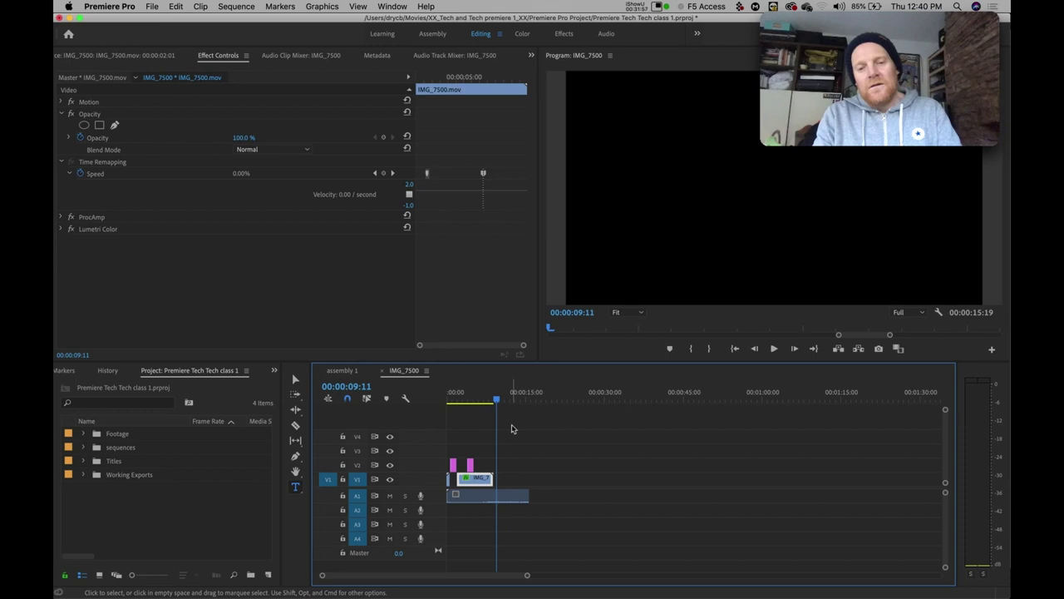
{"action": "key", "text": "cmd+z"}
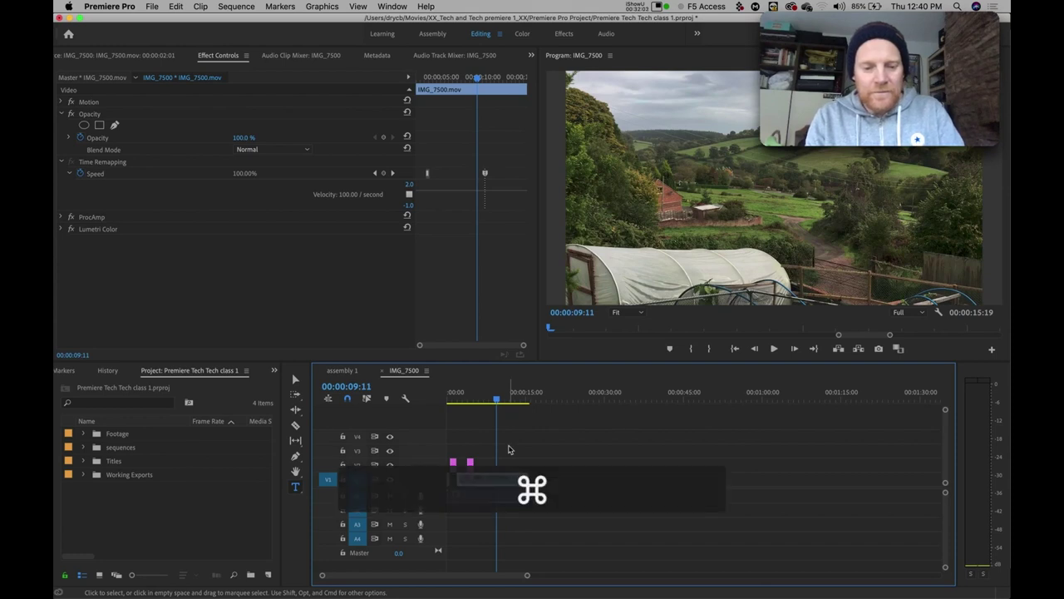
{"action": "key", "text": "super+r"}
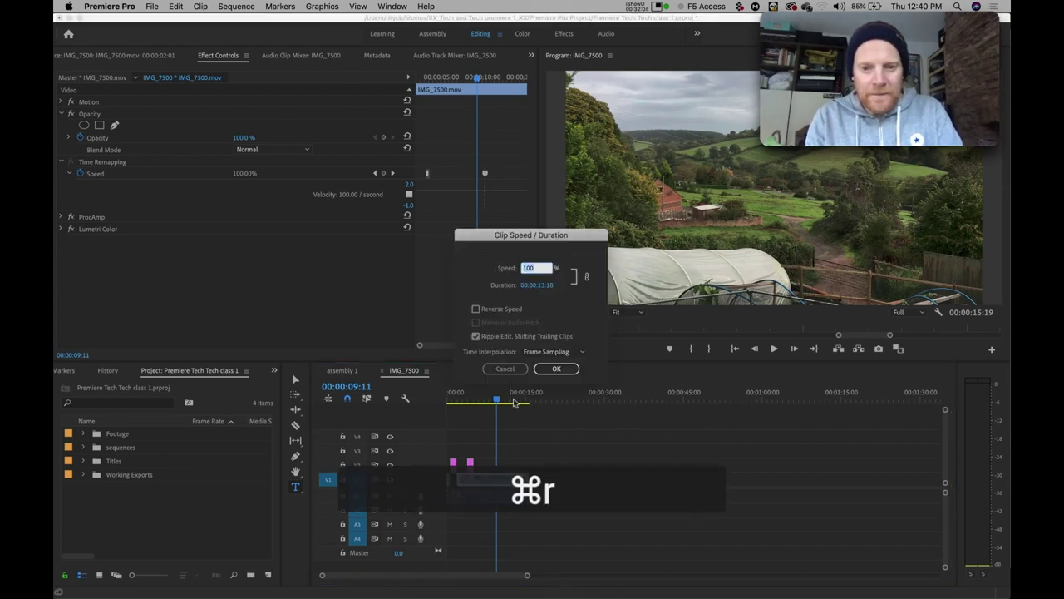
{"action": "left_click", "coordinate": [475, 336]}
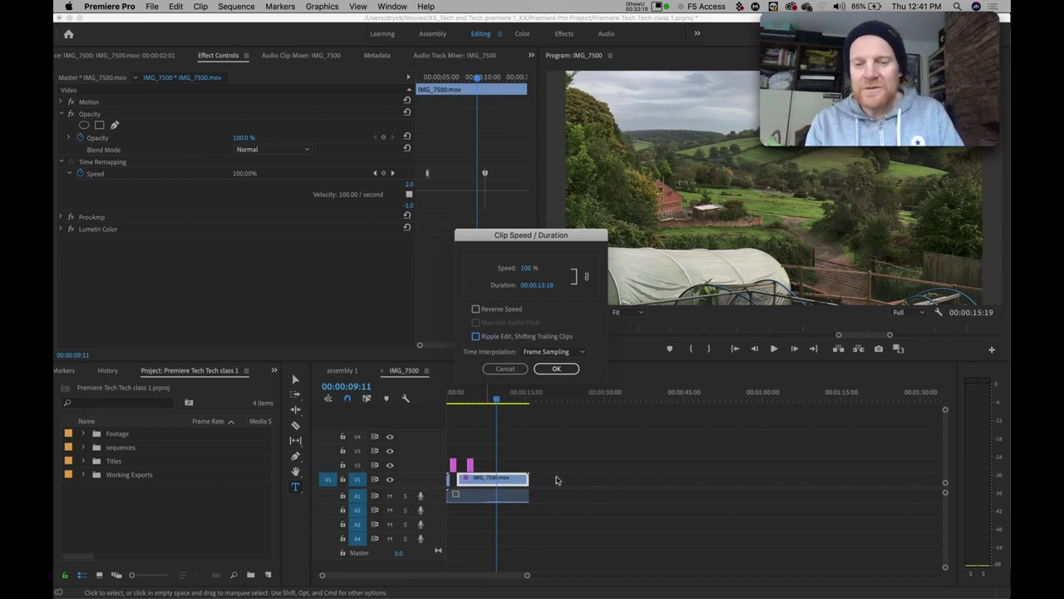
{"action": "left_click", "coordinate": [504, 368]}
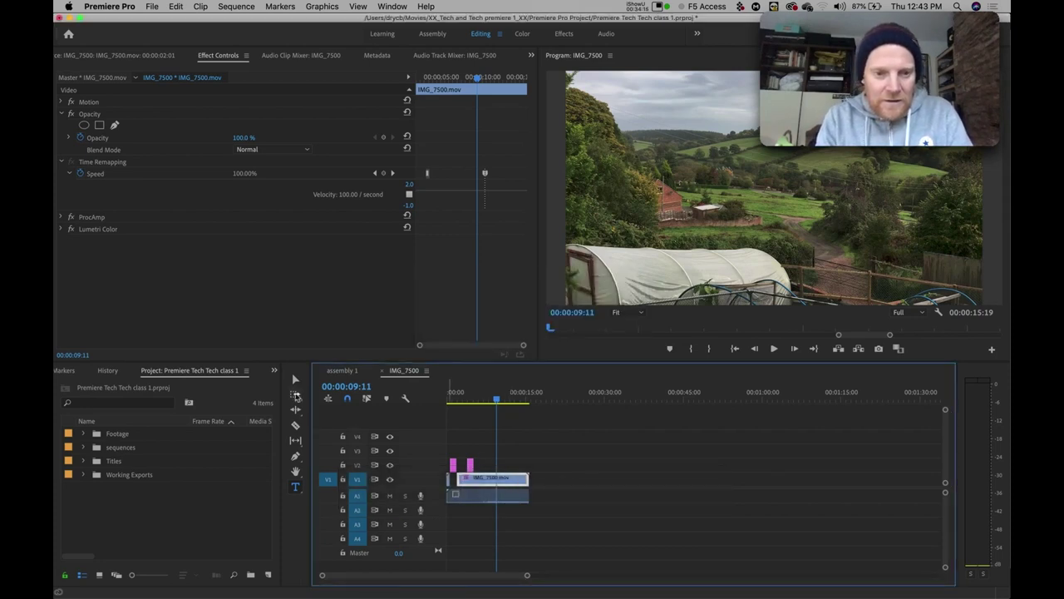
{"action": "left_click", "coordinate": [295, 424]}
Step: Razor-cut the V1 clip at the playhead and select its first piece
{"action": "left_click", "coordinate": [495, 471]}
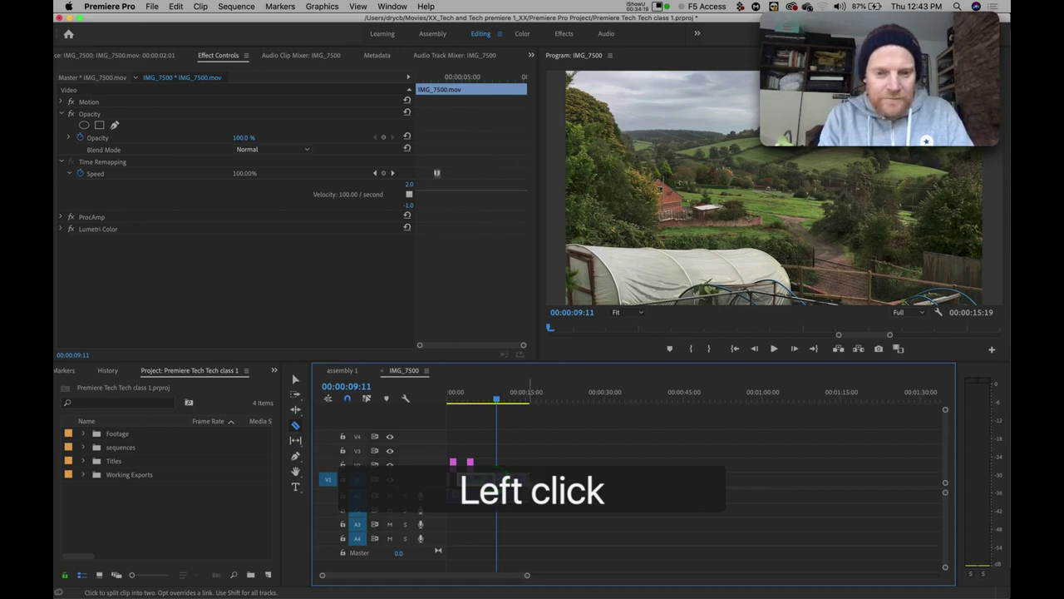
{"action": "left_click", "coordinate": [295, 379]}
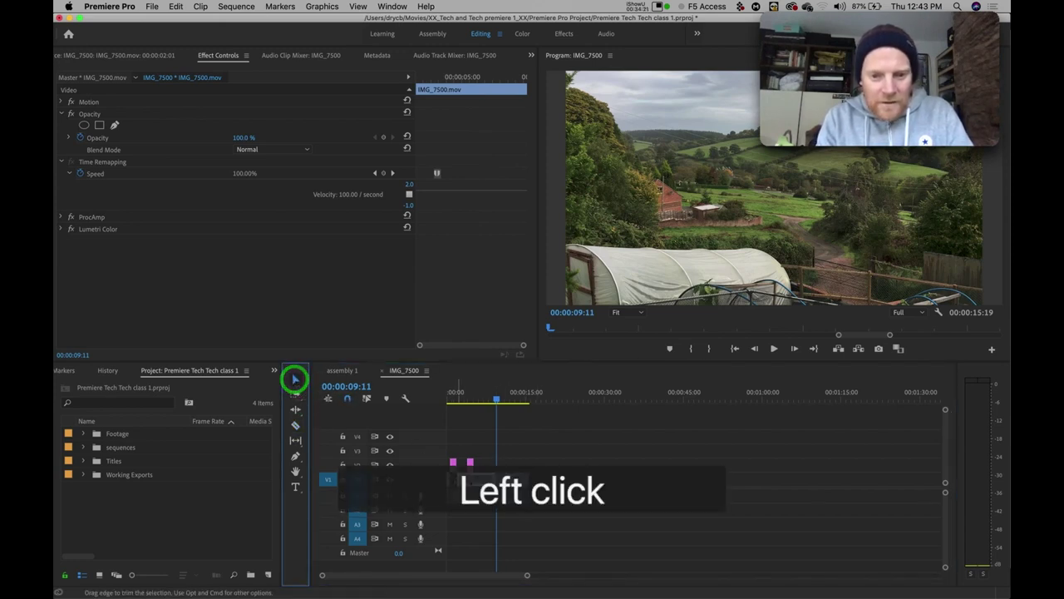
{"action": "left_click", "coordinate": [481, 392]}
Step: Set the first piece to 20% speed, undo that, and reopen its speed settings
{"action": "key", "text": "super"}
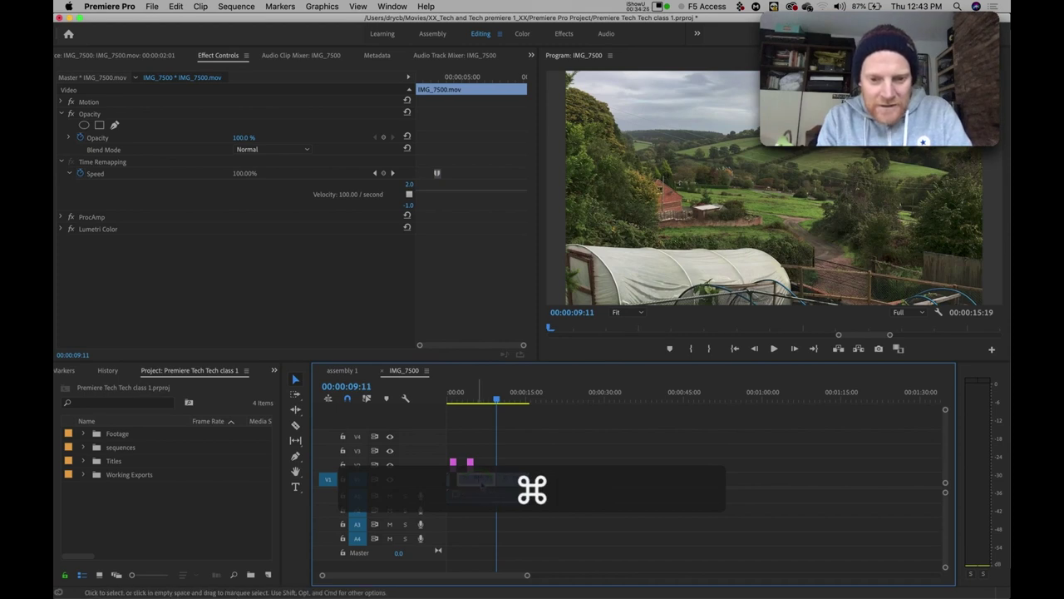
{"action": "key", "text": "super+r"}
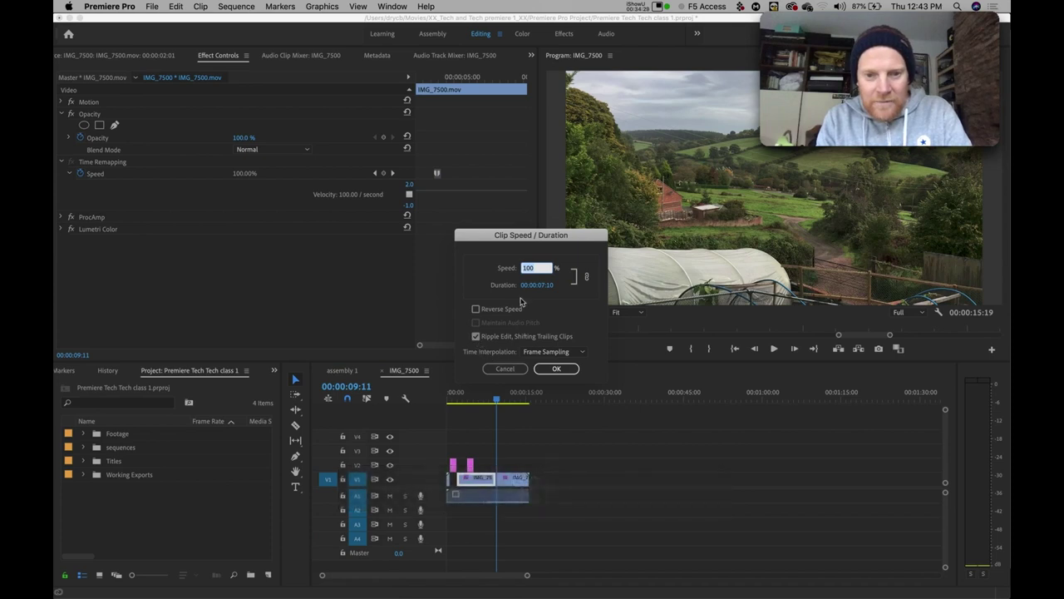
{"action": "type", "text": "20"}
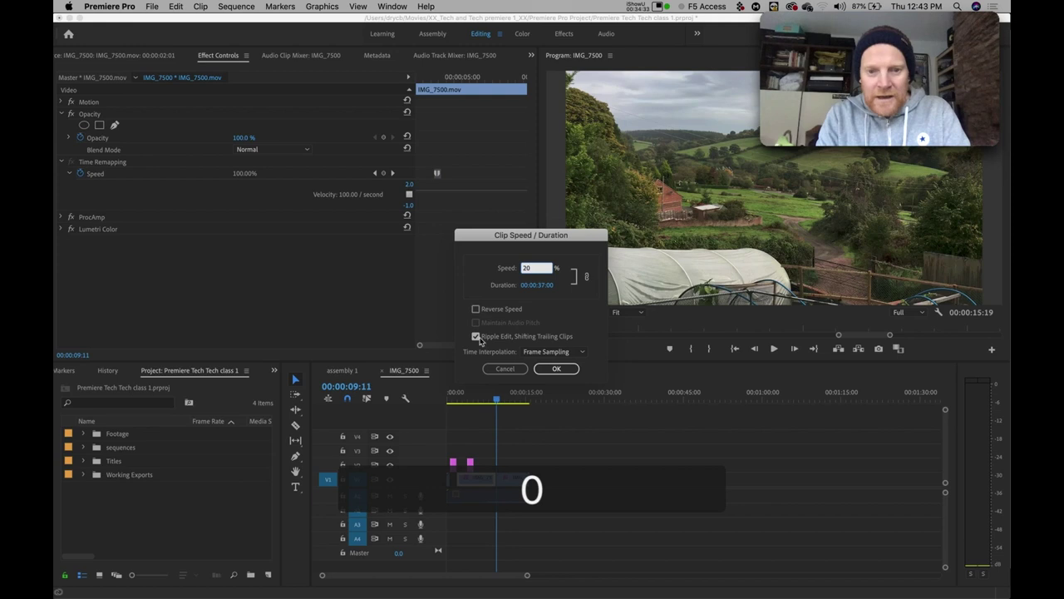
{"action": "left_click", "coordinate": [555, 369]}
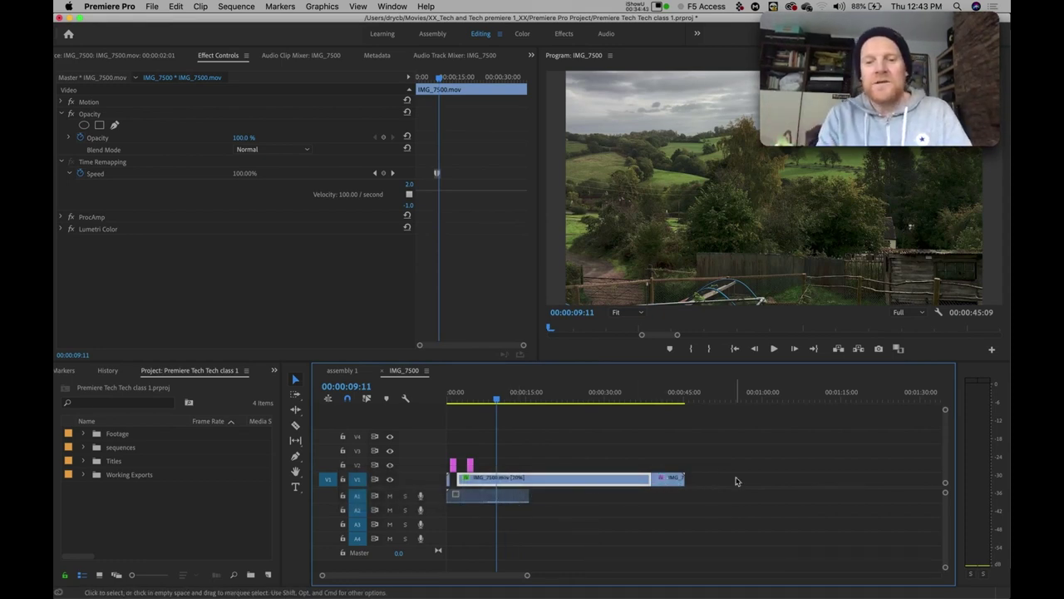
{"action": "key", "text": "super+z"}
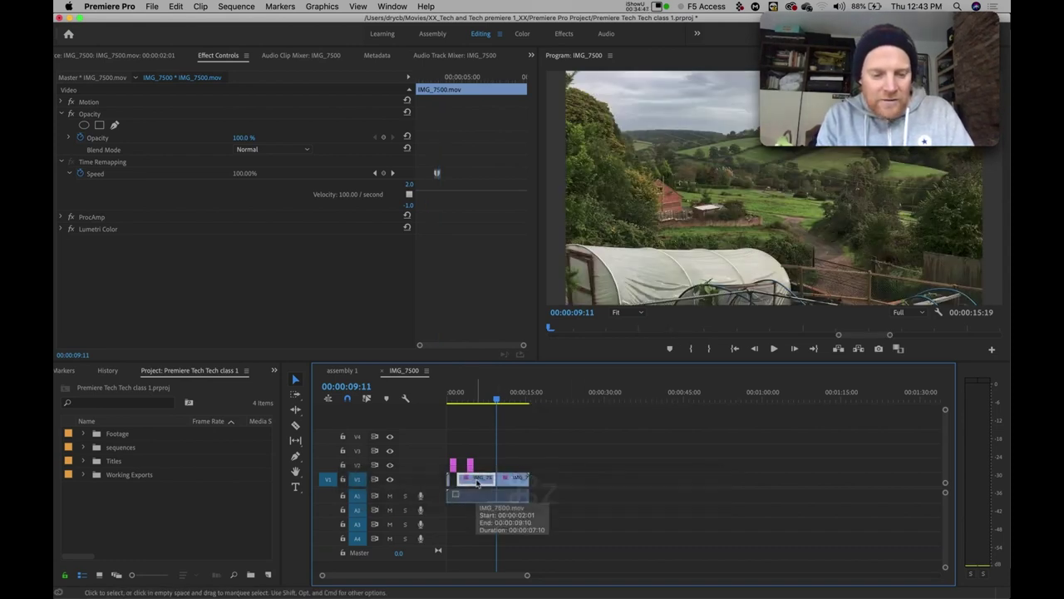
{"action": "key", "text": "super+r"}
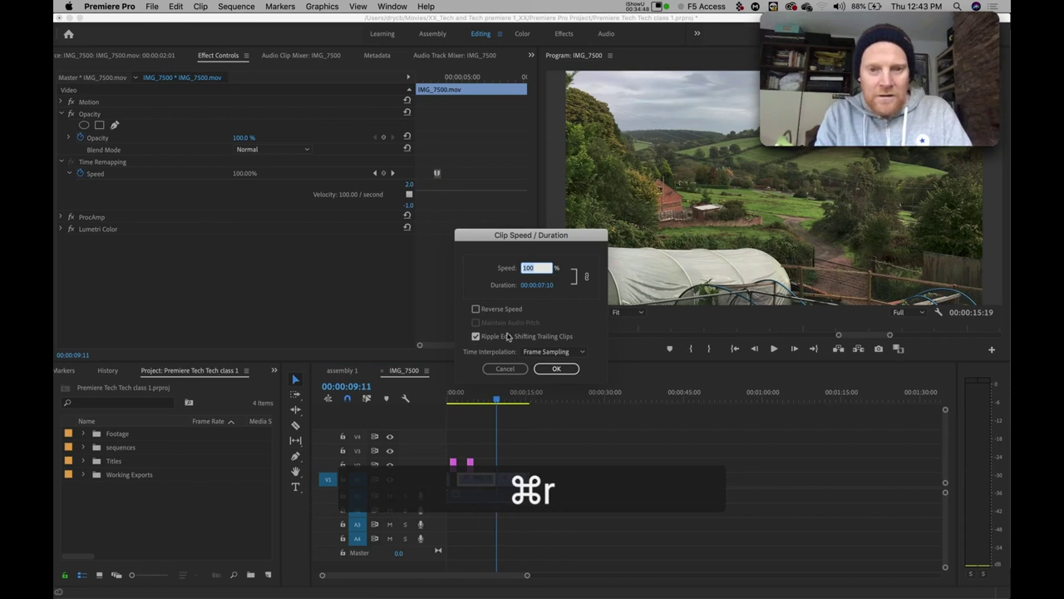
Step: Apply 20% speed to the first piece without shifting the trailing clips
{"action": "left_click", "coordinate": [476, 337]}
{"action": "left_click", "coordinate": [527, 268]}
{"action": "type", "text": "20"}
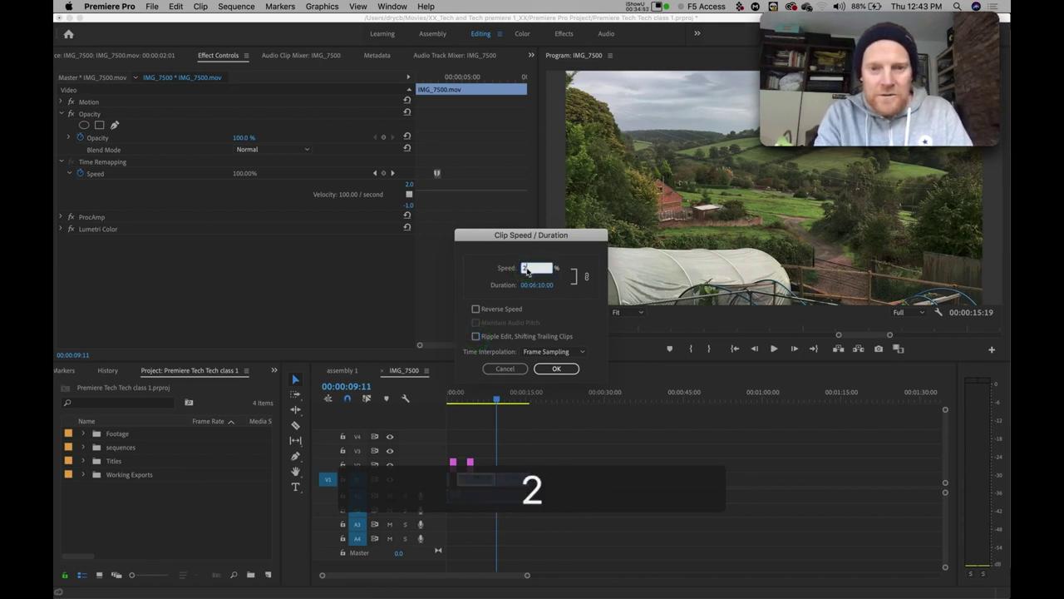
{"action": "left_click", "coordinate": [556, 370]}
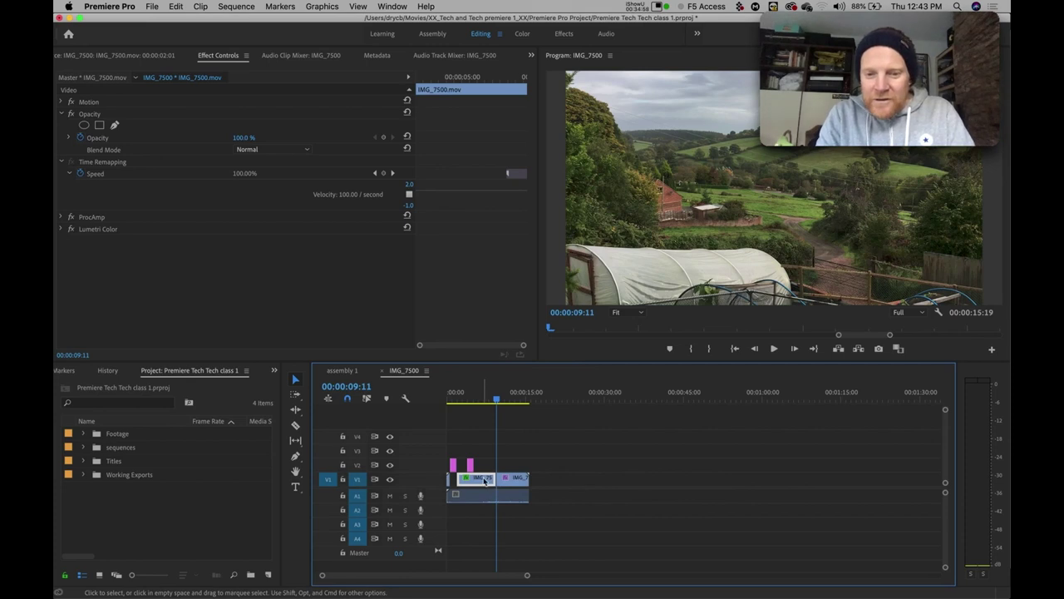
Step: Play back the sequence from an earlier point, then undo the last speed edit
{"action": "left_click", "coordinate": [478, 396]}
{"action": "key", "text": "space"}
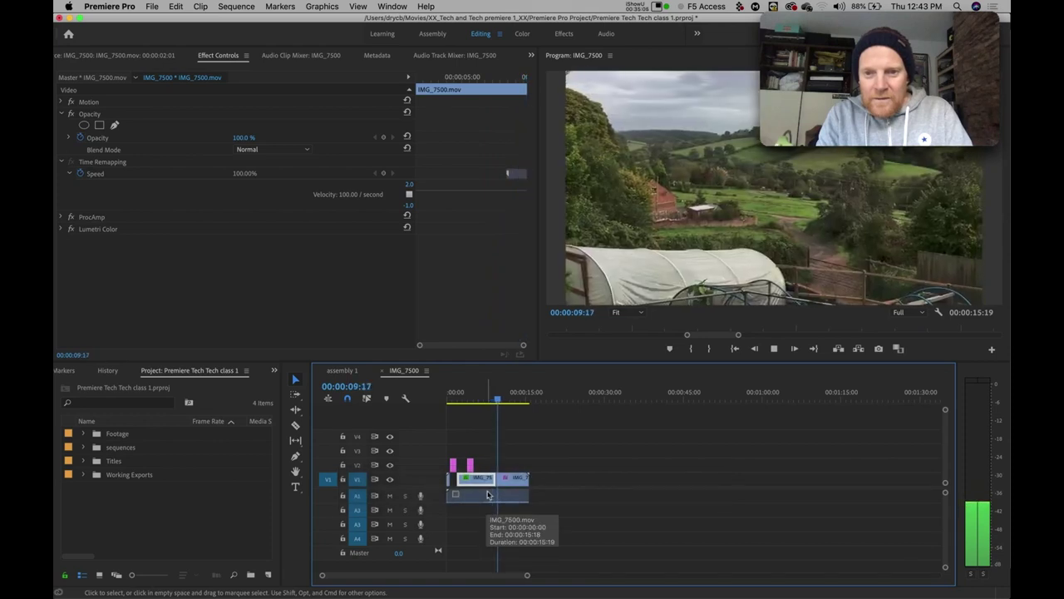
{"action": "left_click", "coordinate": [488, 495]}
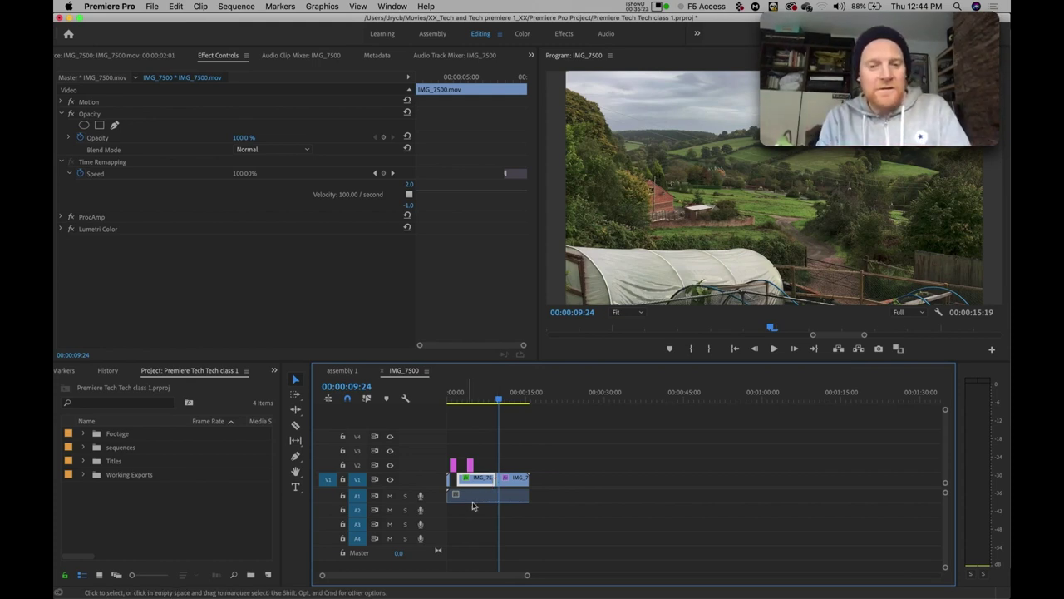
{"action": "key", "text": "super"}
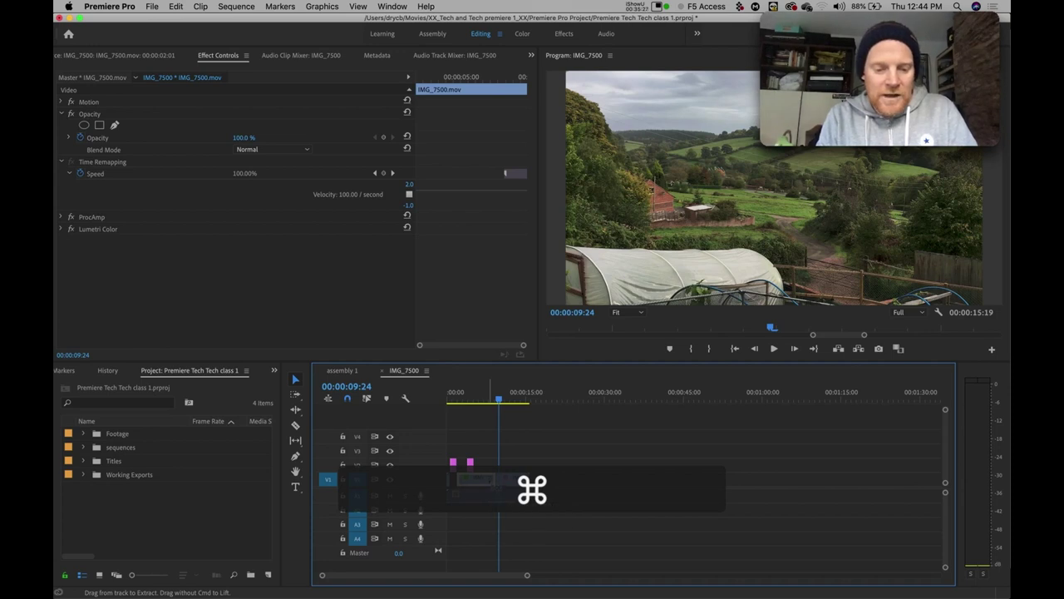
{"action": "key", "text": "super+z"}
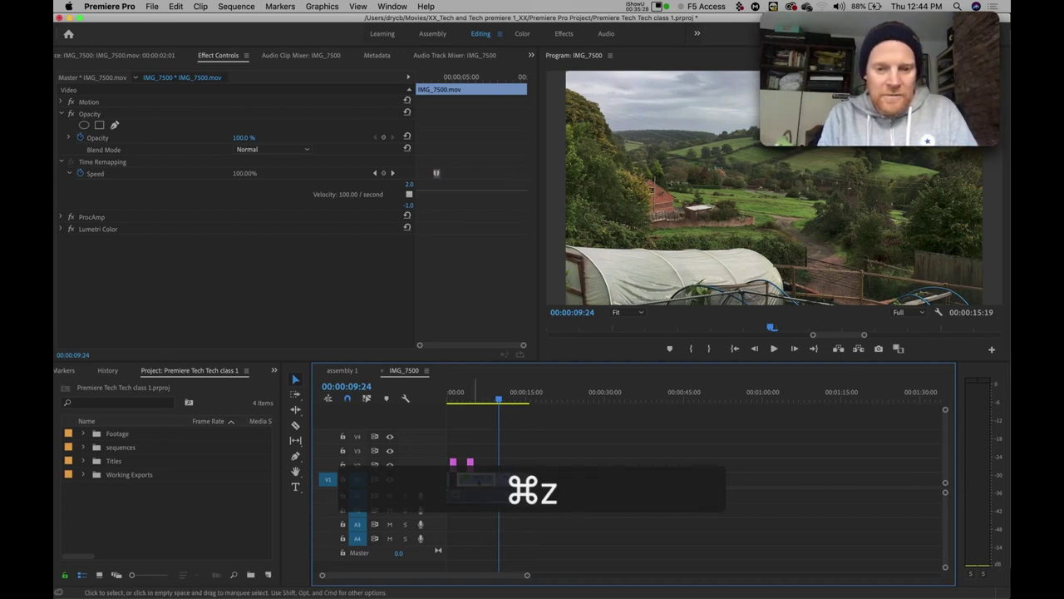
{"action": "key", "text": "super+r"}
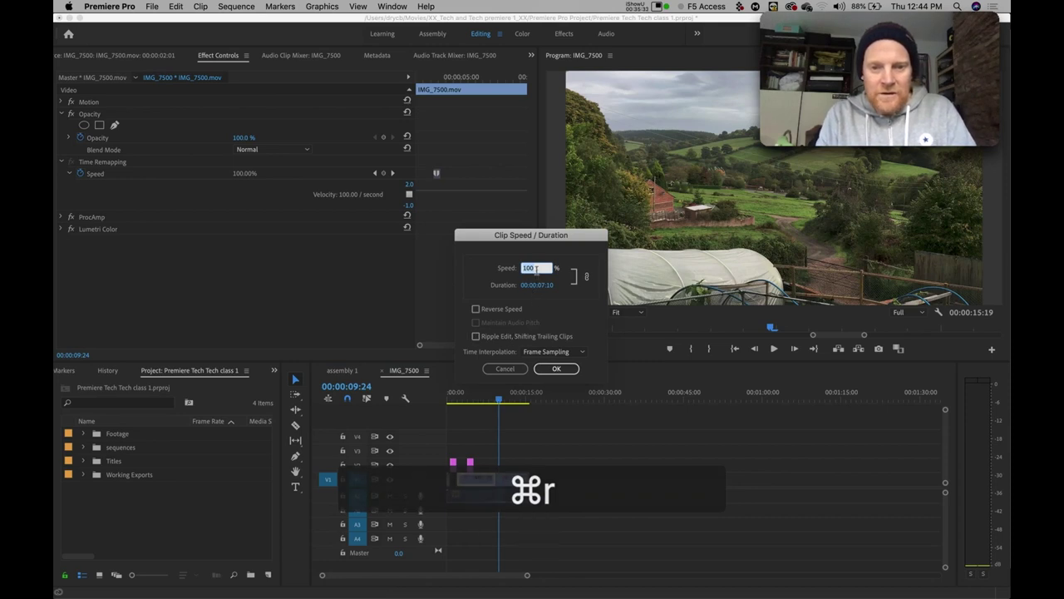
{"action": "type", "text": "20"}
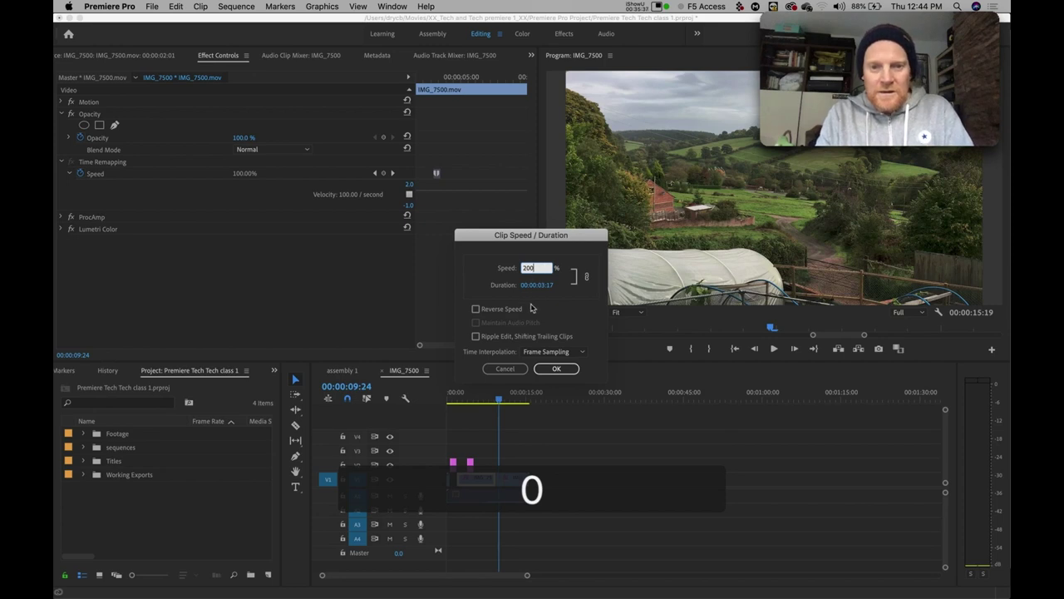
{"action": "left_click", "coordinate": [556, 369]}
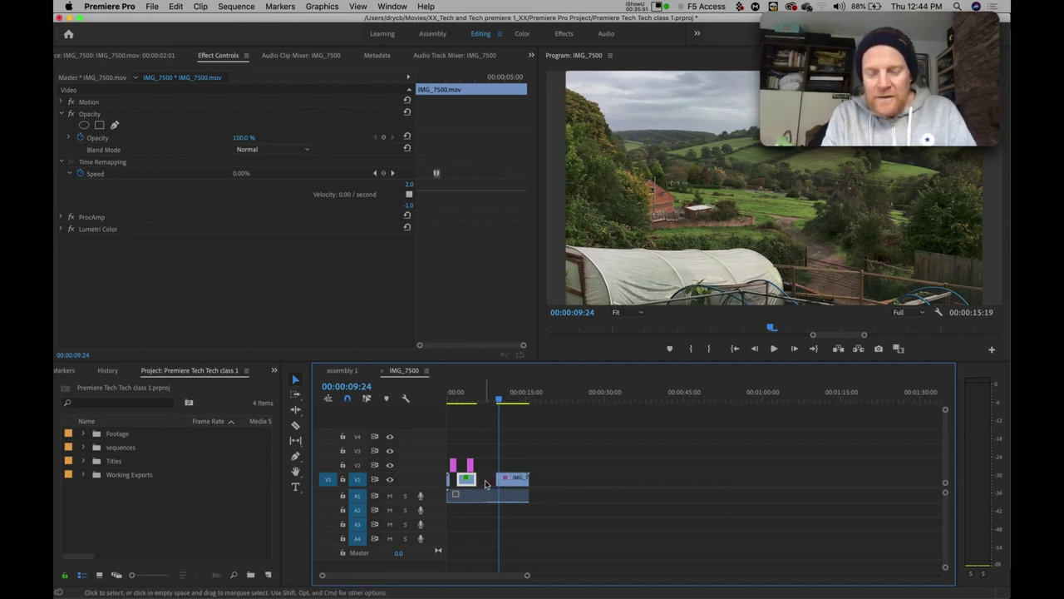
{"action": "key", "text": "super+z"}
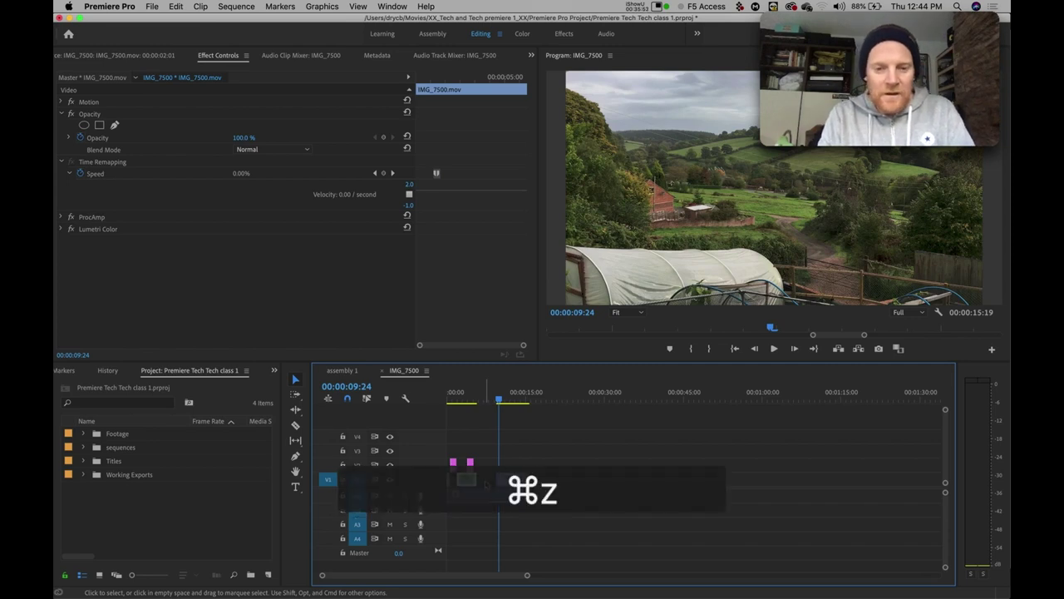
{"action": "key", "text": "super"}
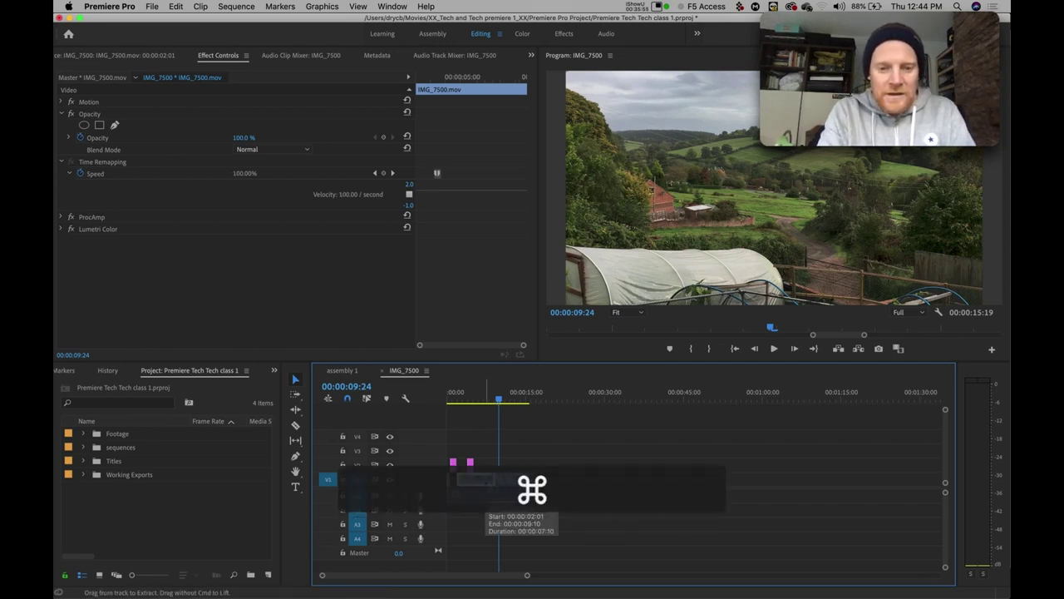
{"action": "key", "text": "super+r"}
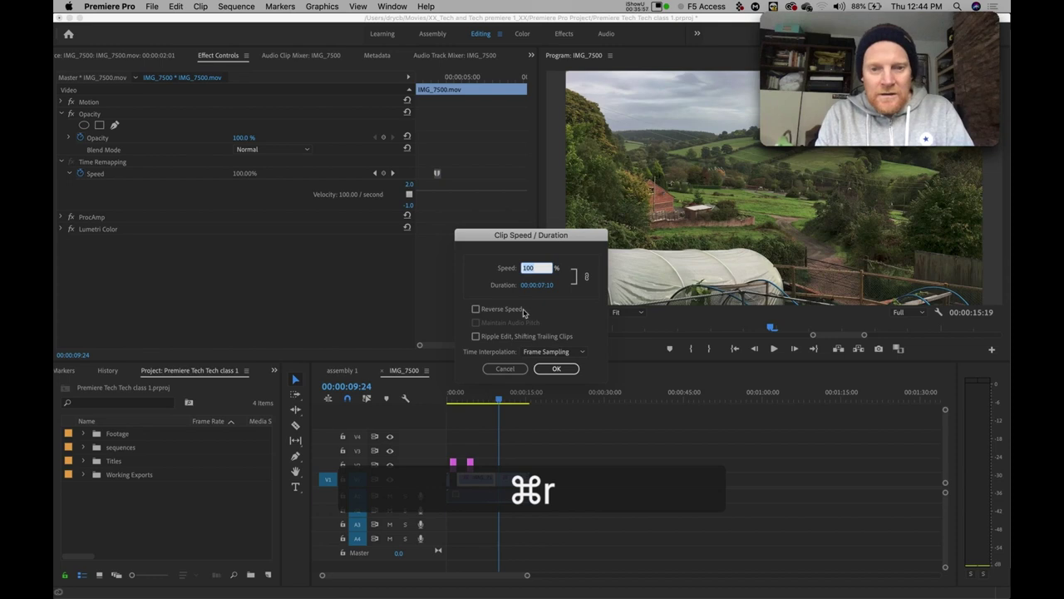
{"action": "left_click", "coordinate": [476, 336]}
{"action": "left_click", "coordinate": [529, 267]}
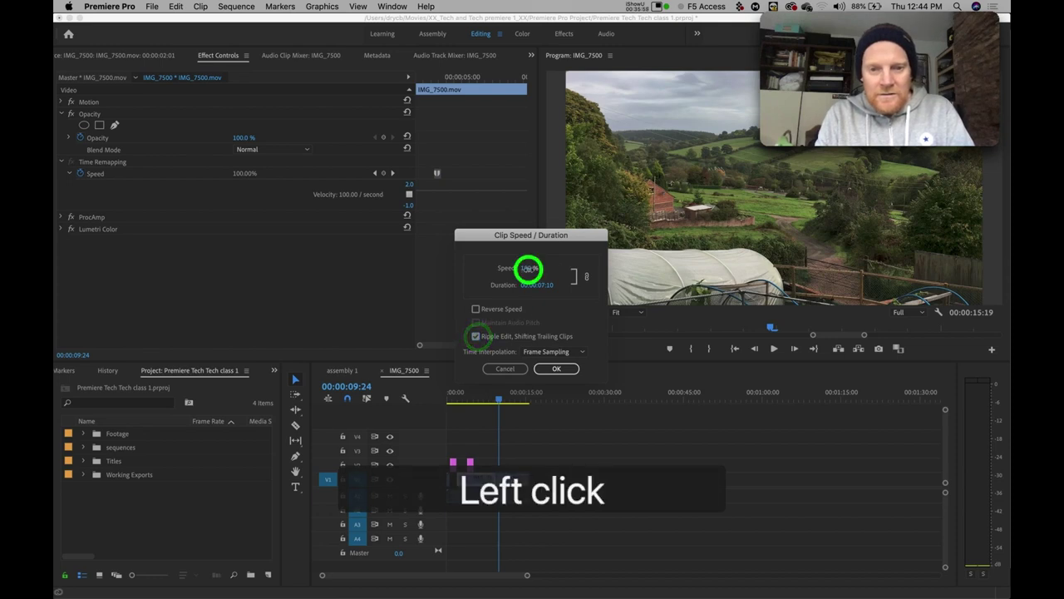
{"action": "type", "text": "20"}
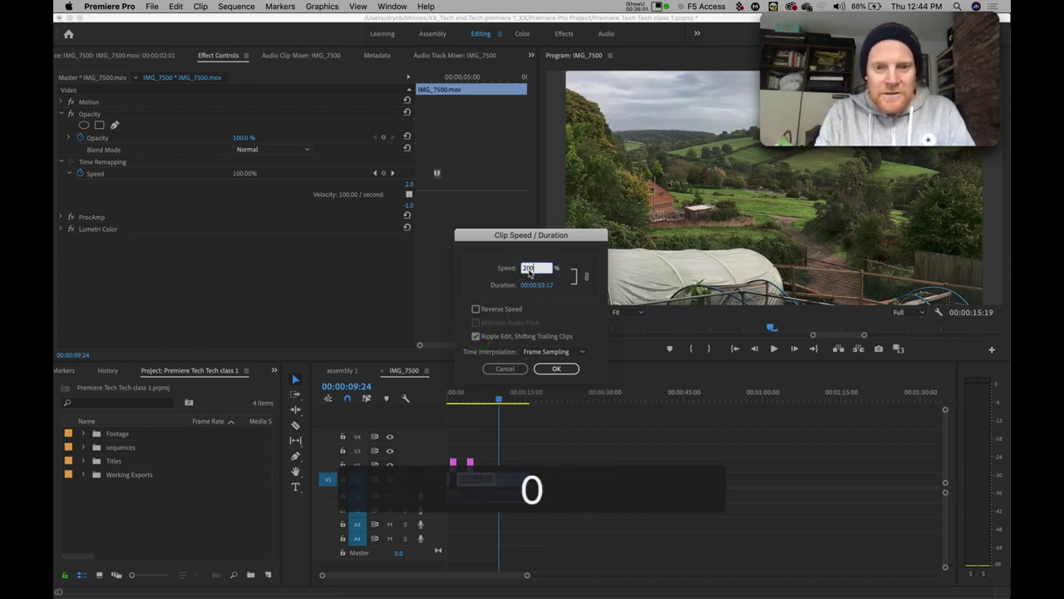
{"action": "left_click", "coordinate": [554, 369]}
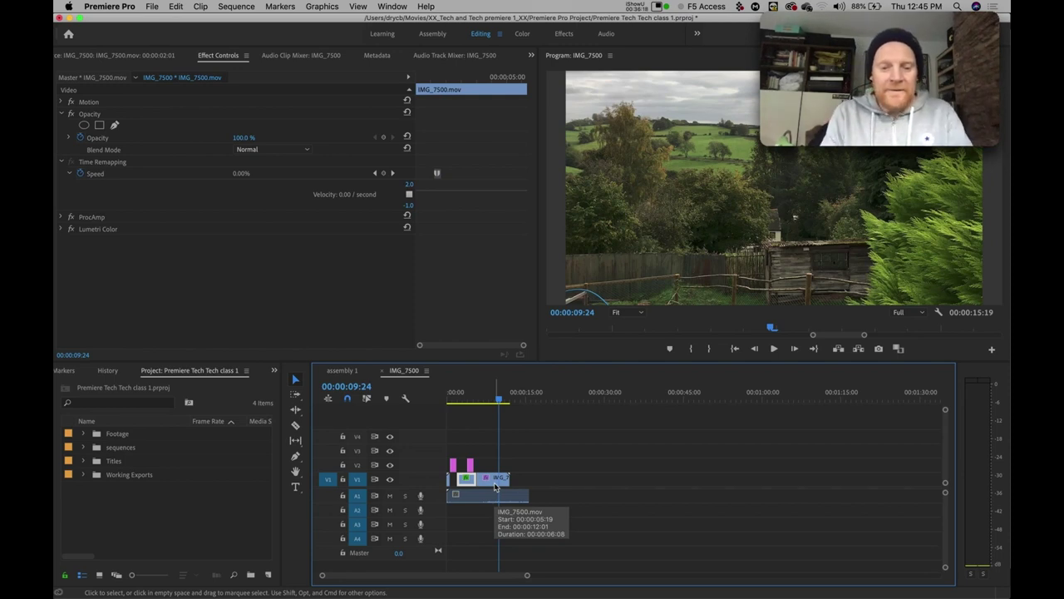
{"action": "key", "text": "super+z"}
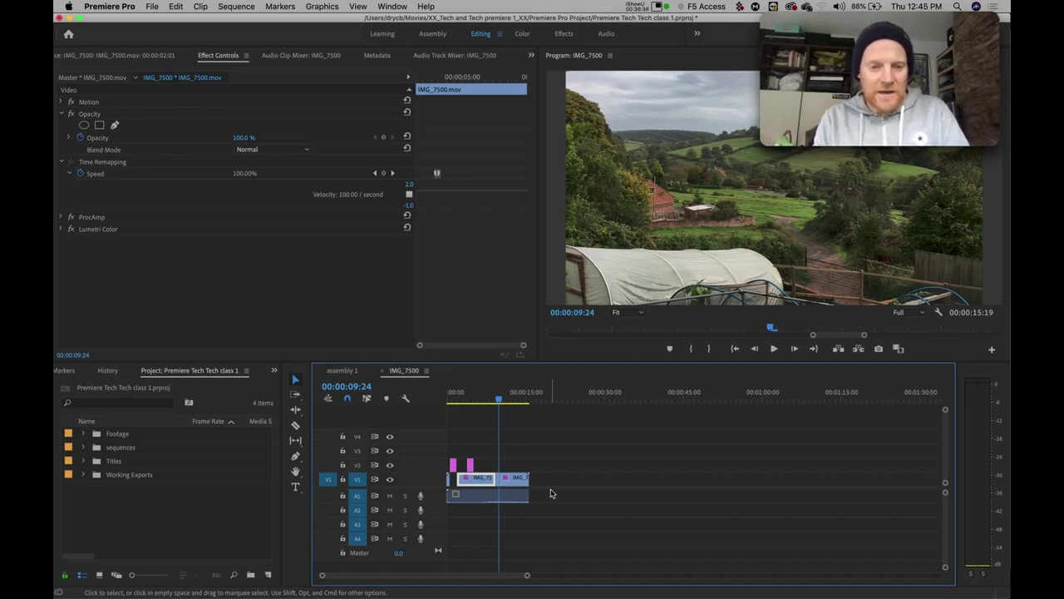
{"action": "left_click", "coordinate": [516, 488]}
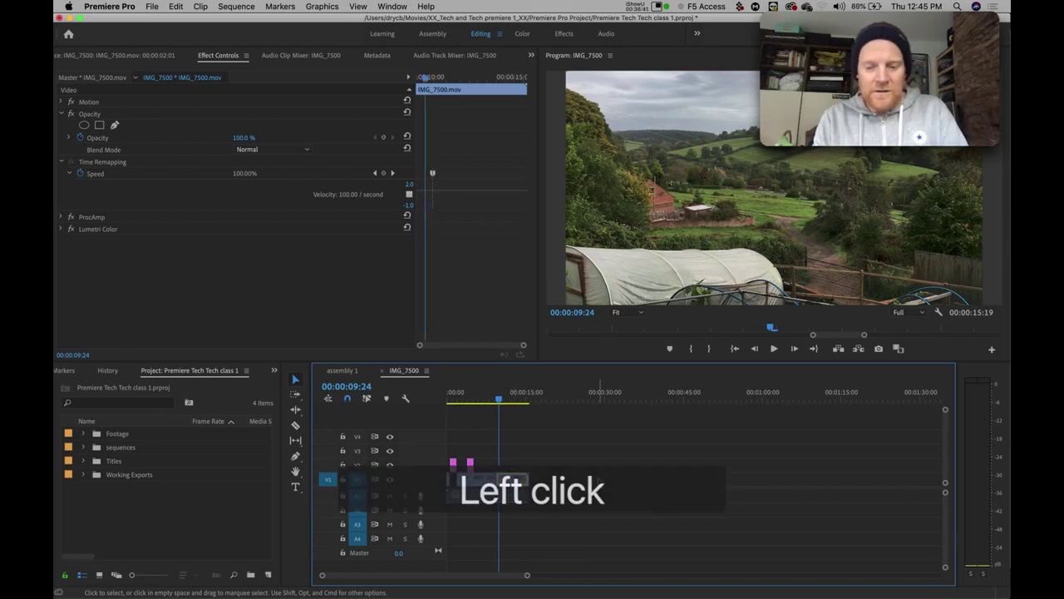
Step: Advance the PowerPoint deck to Geometry Effects, then return to Premiere and select the V1 clip
{"action": "key", "text": "super+Tab"}
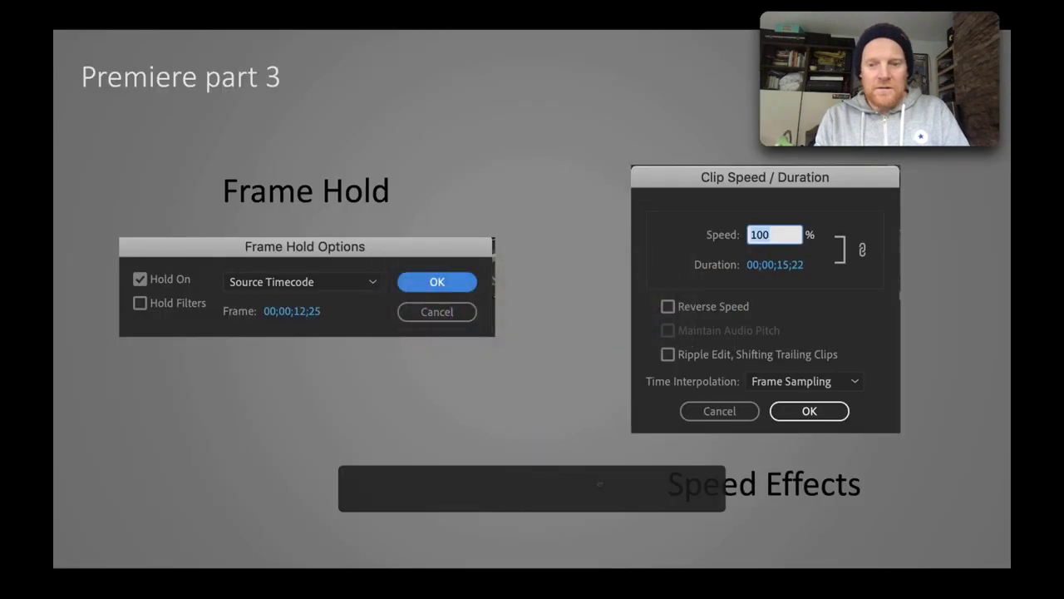
{"action": "key", "text": "Right"}
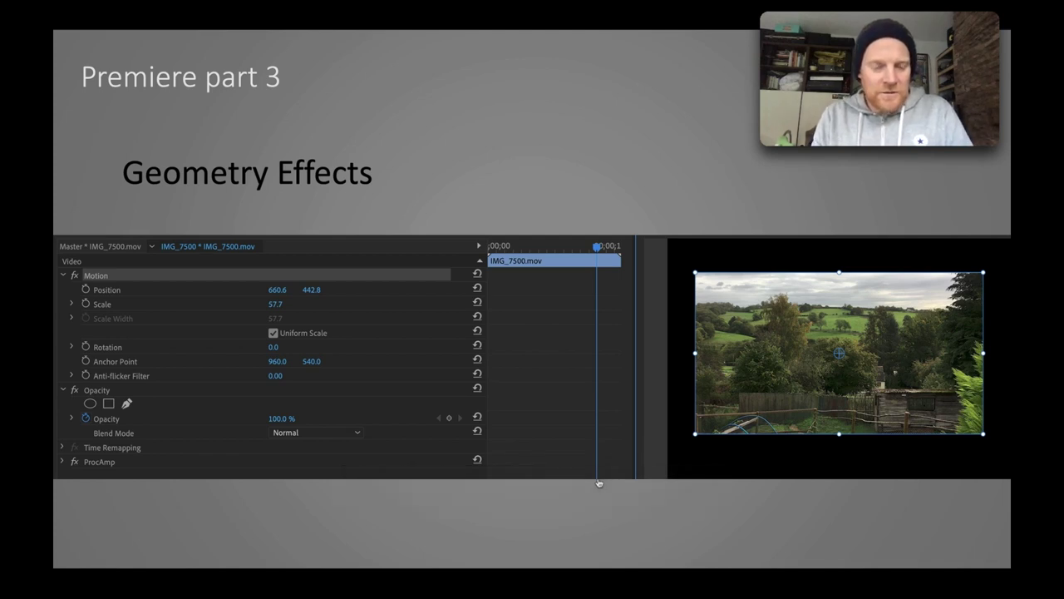
{"action": "key", "text": "super"}
{"action": "key", "text": "super+Tab"}
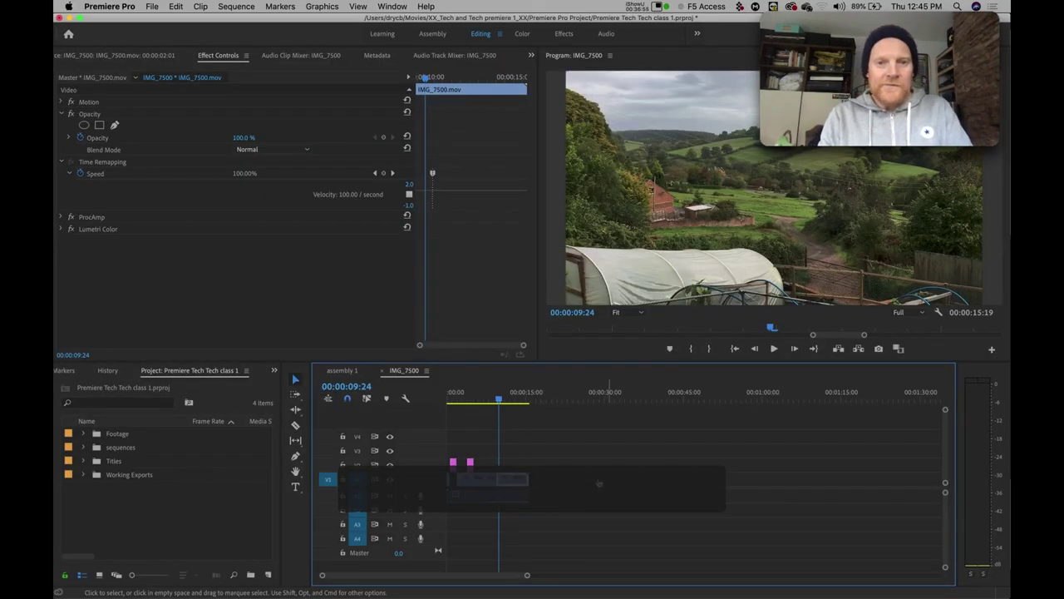
{"action": "left_click", "coordinate": [479, 479]}
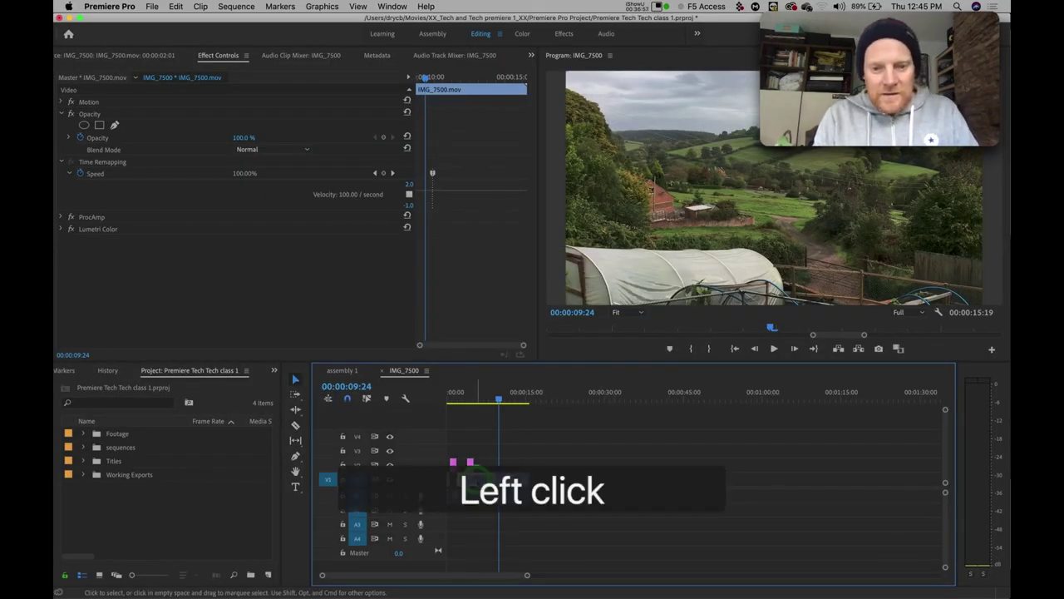
Step: Undo twice to merge the split speed edits, then load IMG_7500.mov in the Source Monitor
{"action": "left_click", "coordinate": [487, 397]}
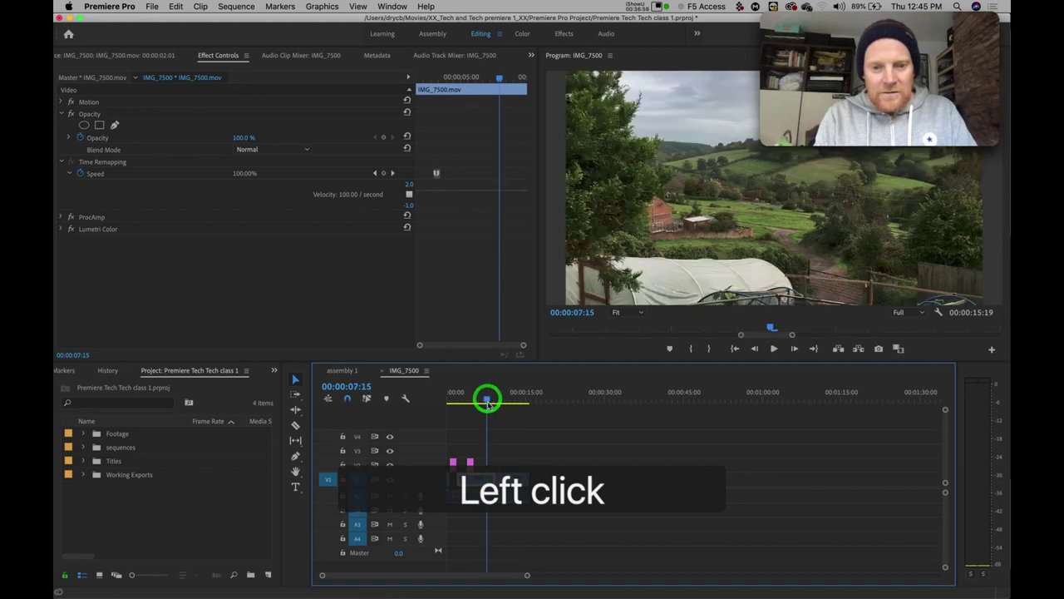
{"action": "key", "text": "super+z"}
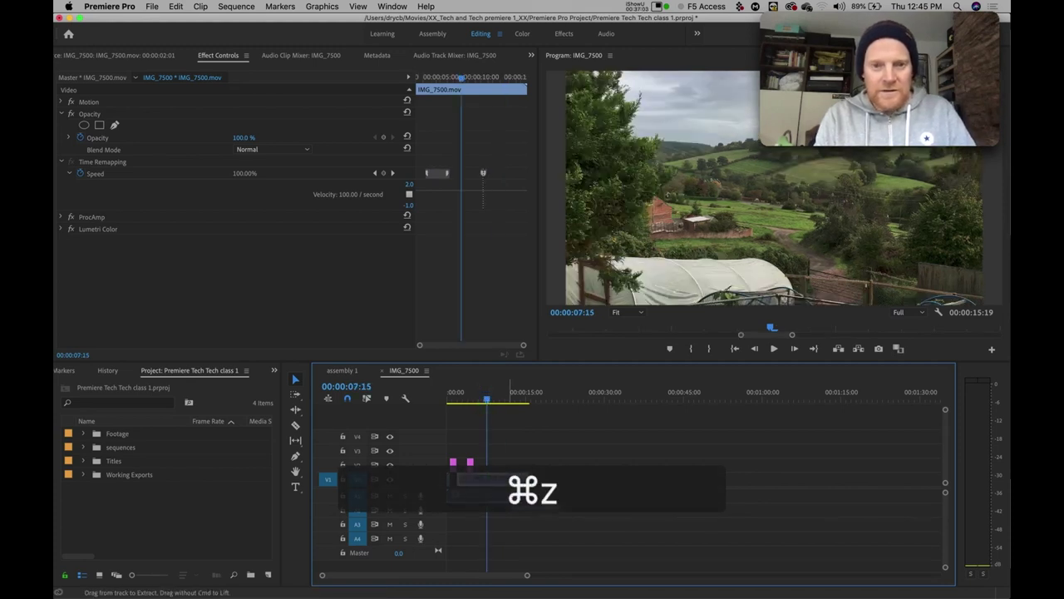
{"action": "key", "text": "super+z"}
{"action": "key", "text": "super+z"}
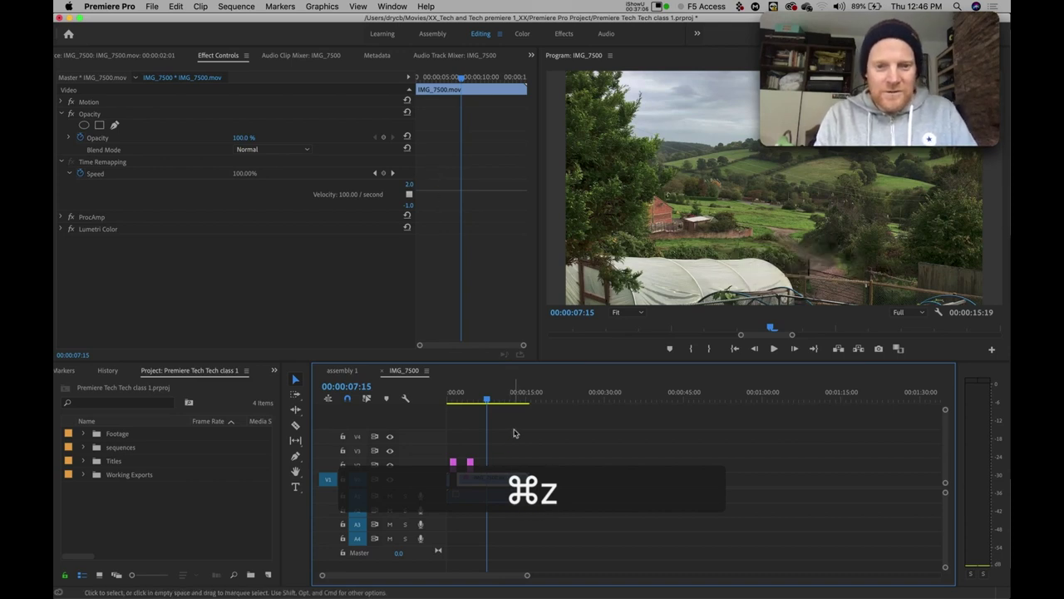
{"action": "left_click", "coordinate": [494, 398]}
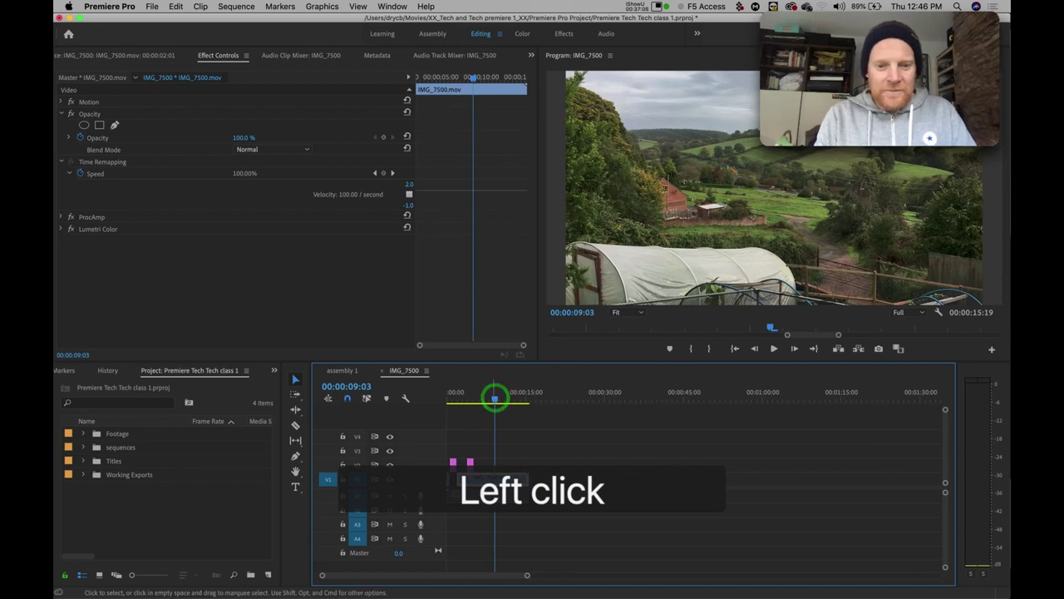
{"action": "double_click", "coordinate": [499, 474]}
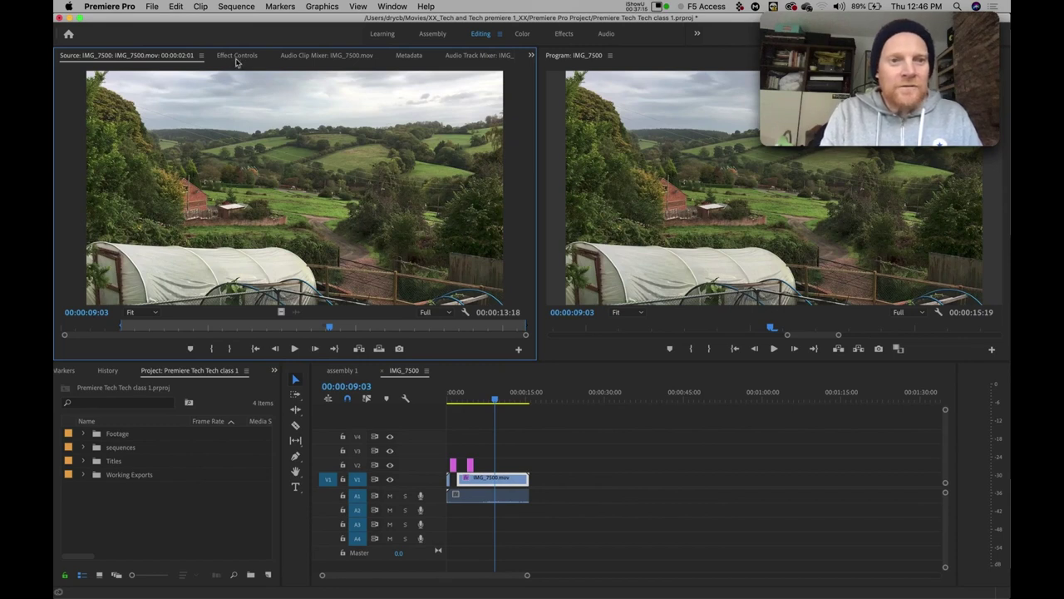
{"action": "left_click", "coordinate": [237, 55]}
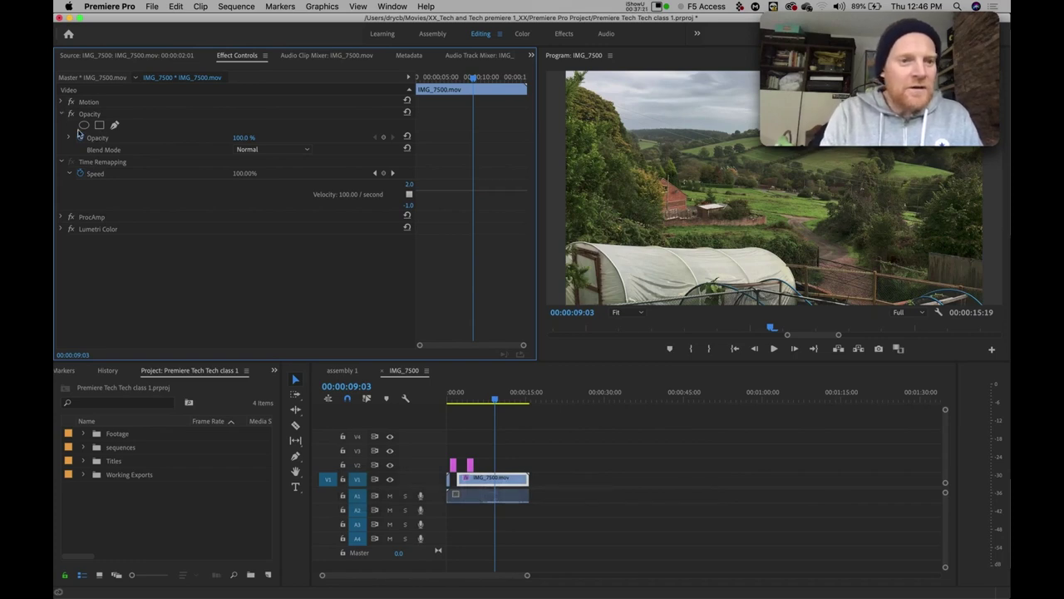
Step: Expand Motion in Effect Controls to show Position 960.0, 540.0, Scale 100.0 and Rotation 0.0
{"action": "left_click", "coordinate": [61, 103]}
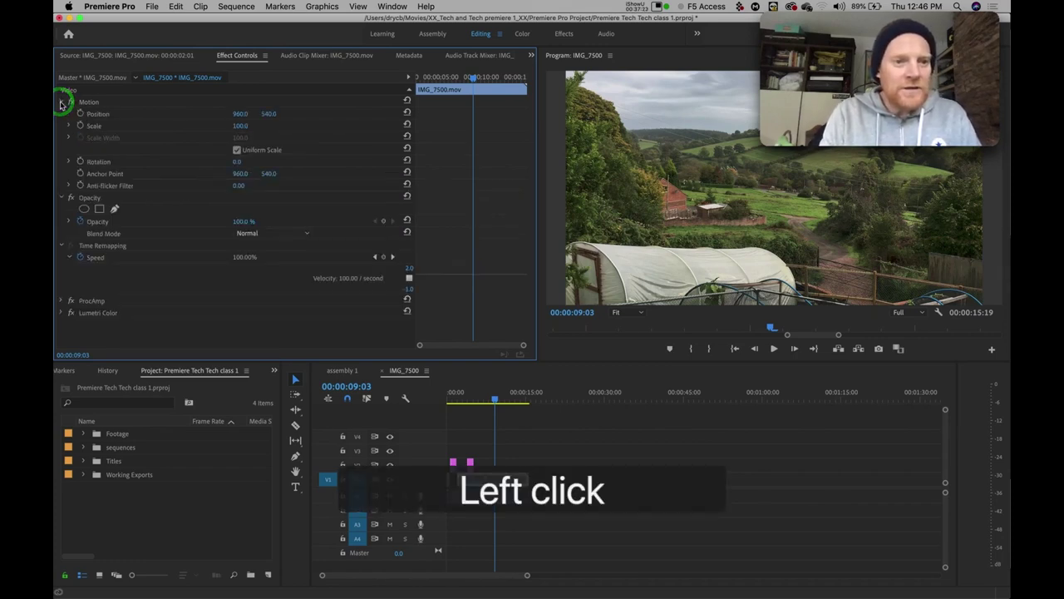
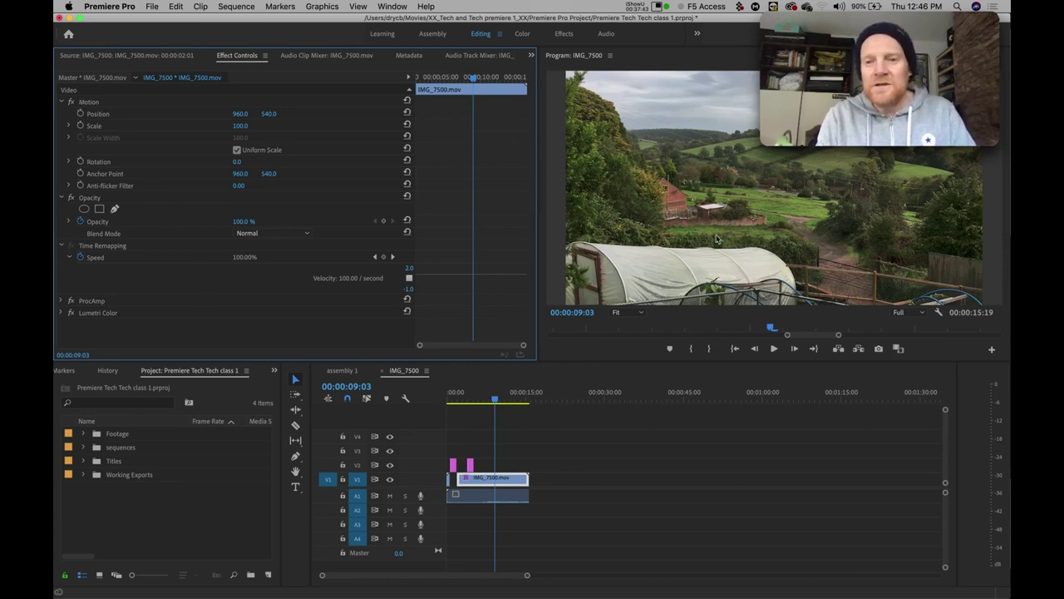
Step: Select the IMG_7500 clip and set its Scale to 200, then to 50
{"action": "left_click", "coordinate": [493, 478]}
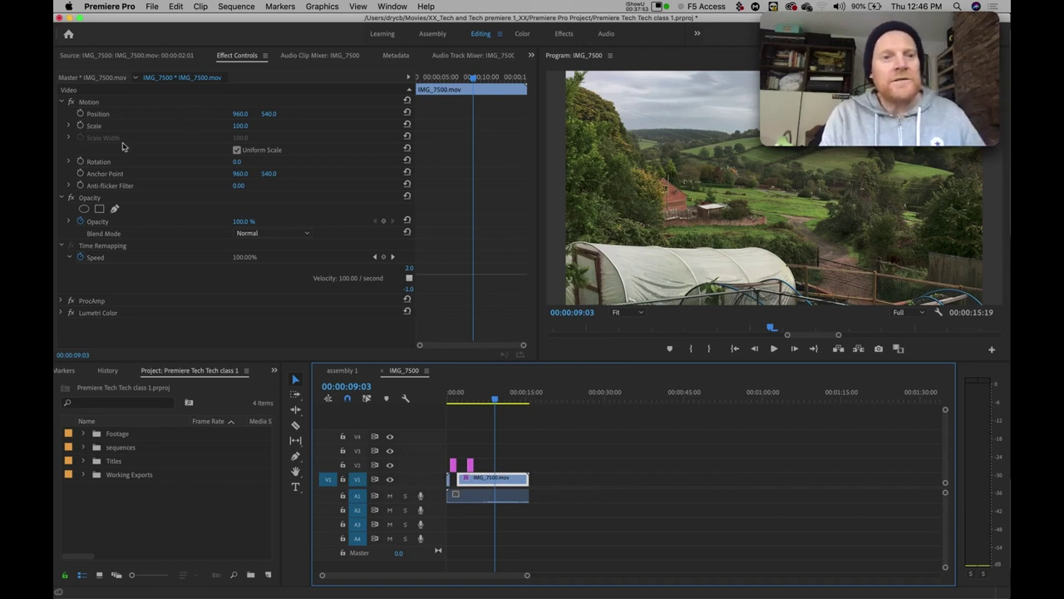
{"action": "left_click", "coordinate": [240, 125]}
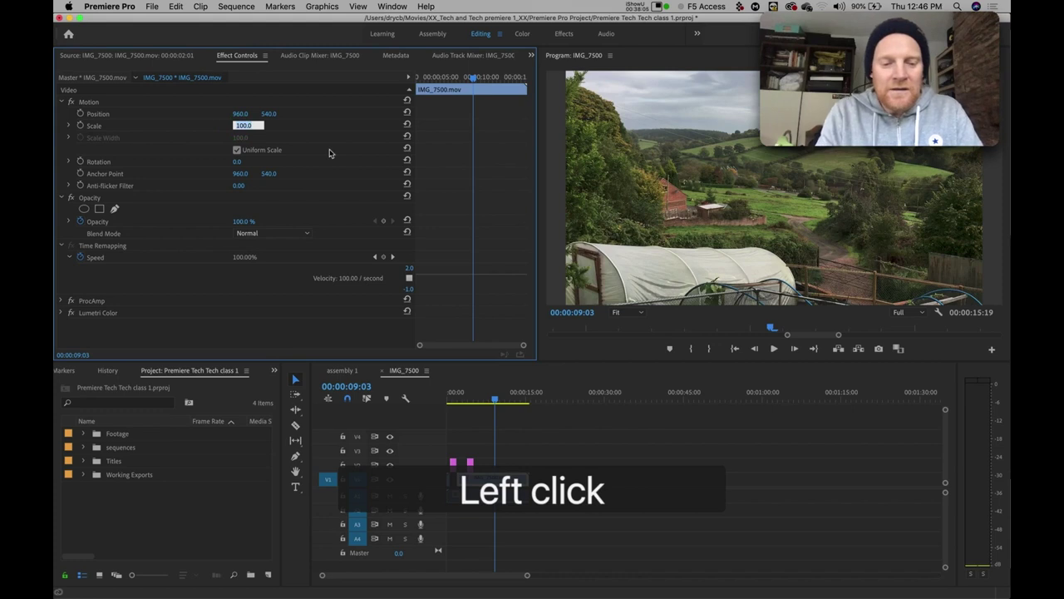
{"action": "type", "text": "200"}
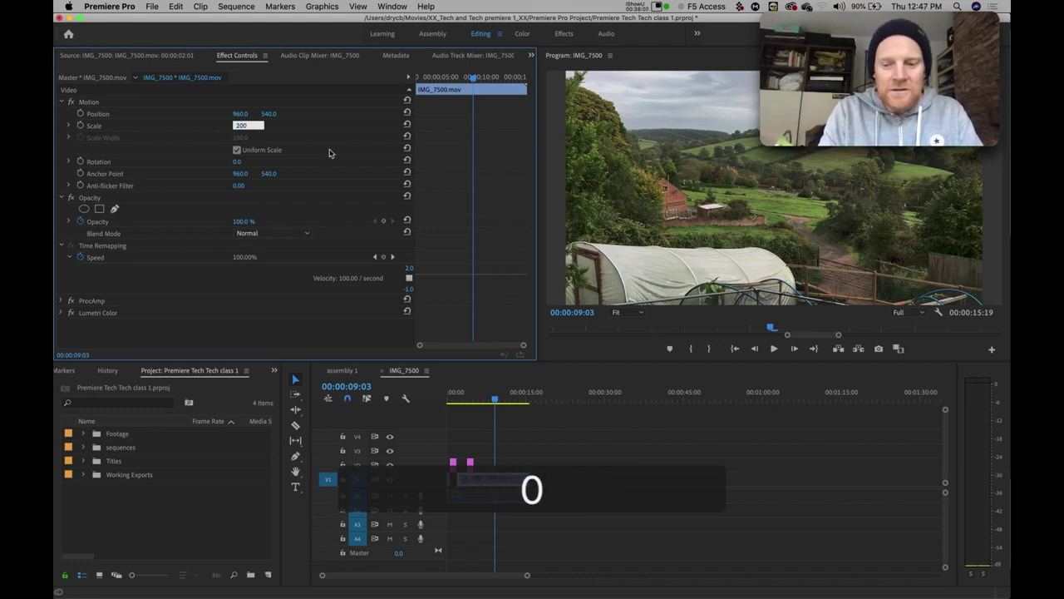
{"action": "key", "text": "Return"}
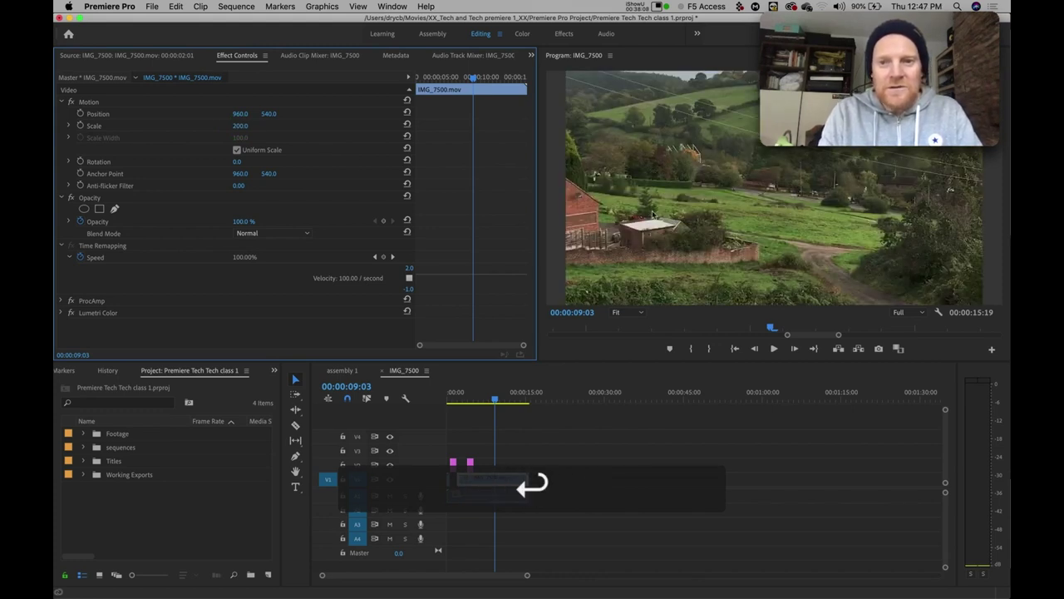
{"action": "left_click", "coordinate": [243, 126]}
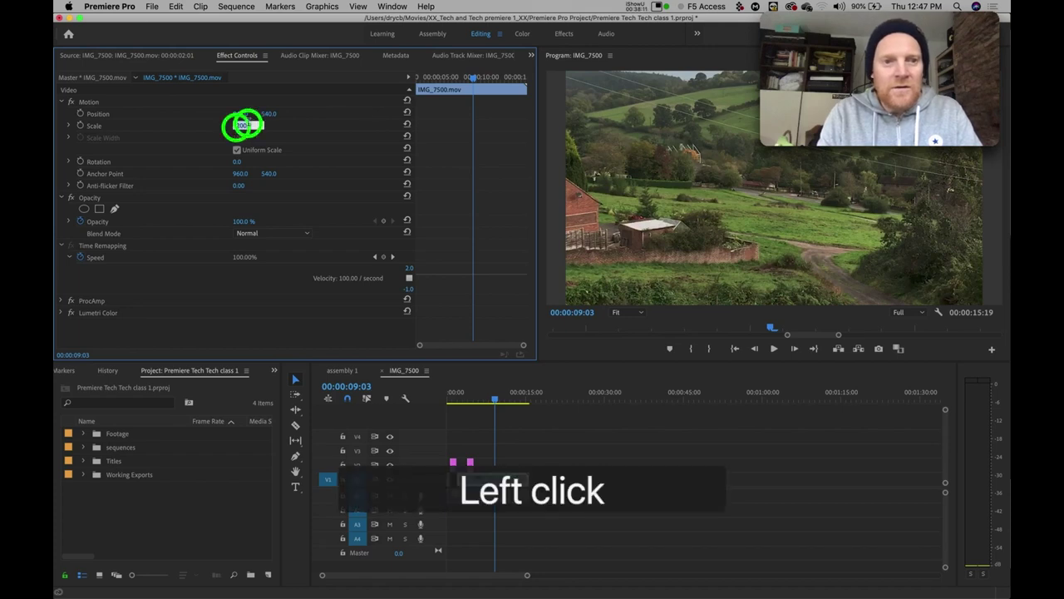
{"action": "type", "text": "50"}
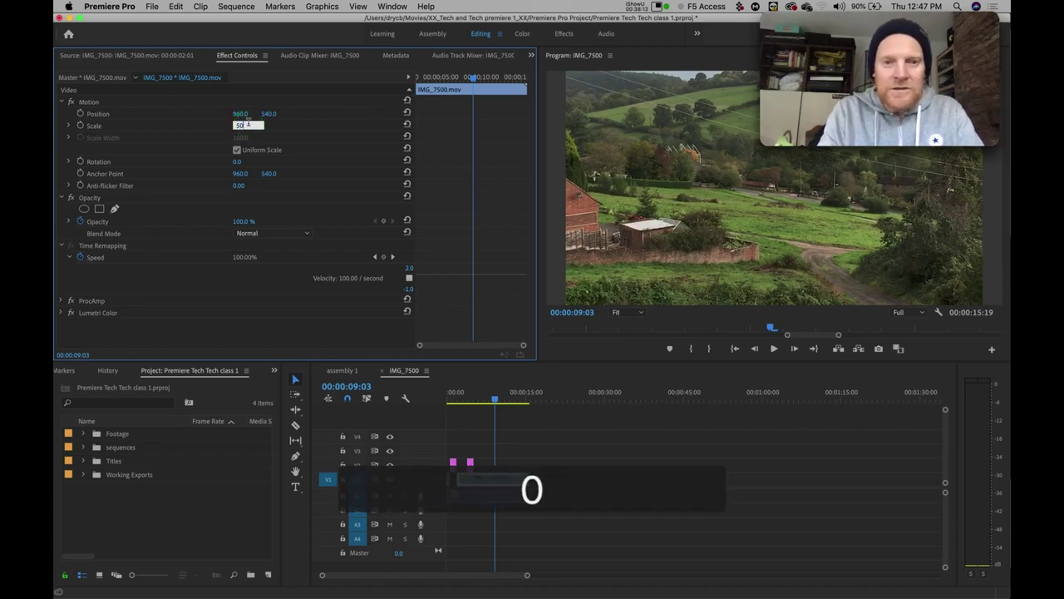
{"action": "key", "text": "Return"}
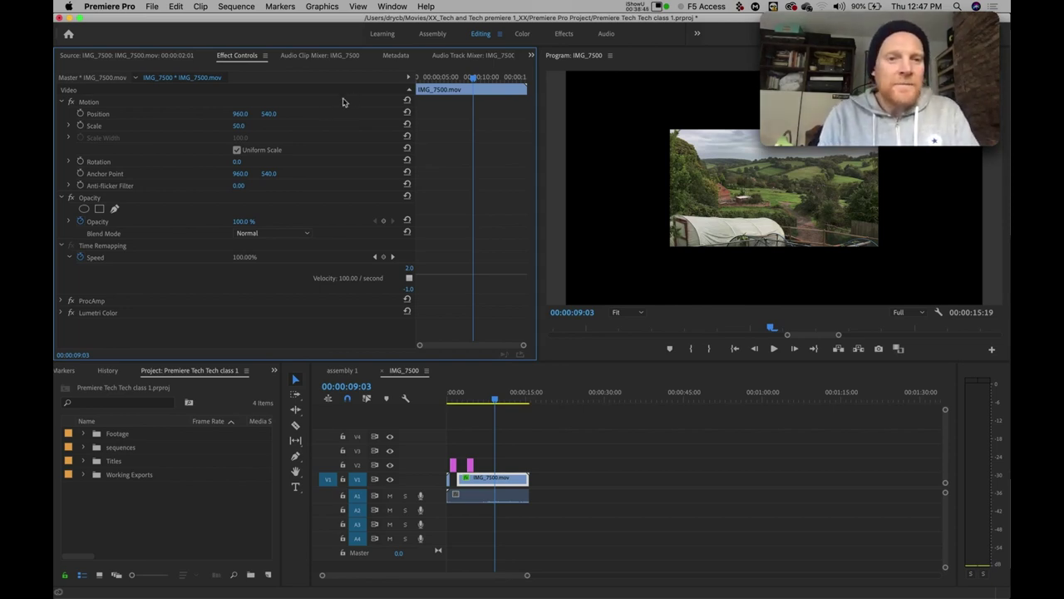
Step: Repeat the Scale change: 200 first, then back down to 50
{"action": "left_click", "coordinate": [237, 126]}
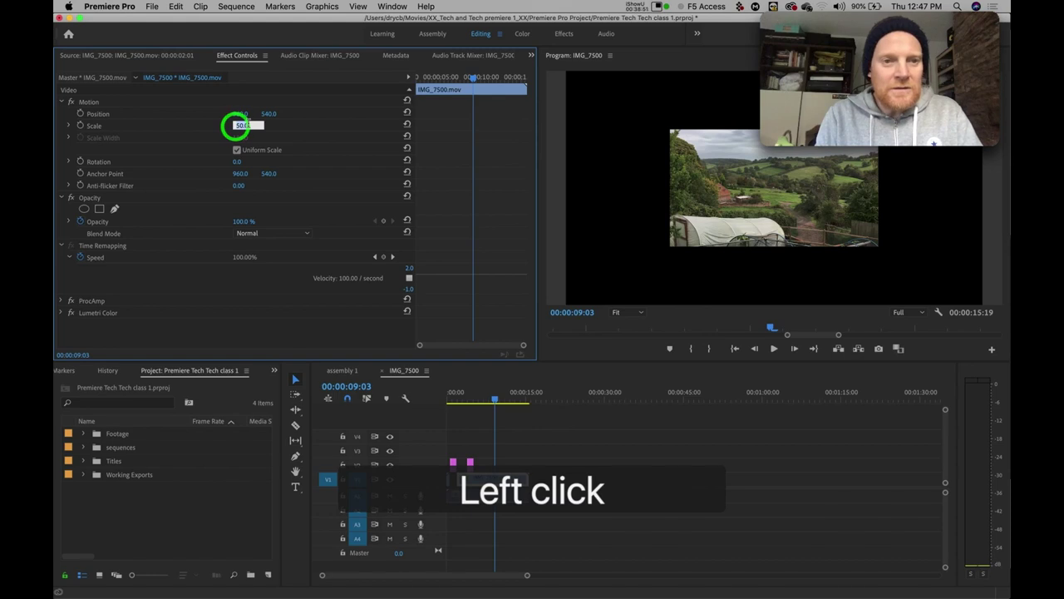
{"action": "type", "text": "200"}
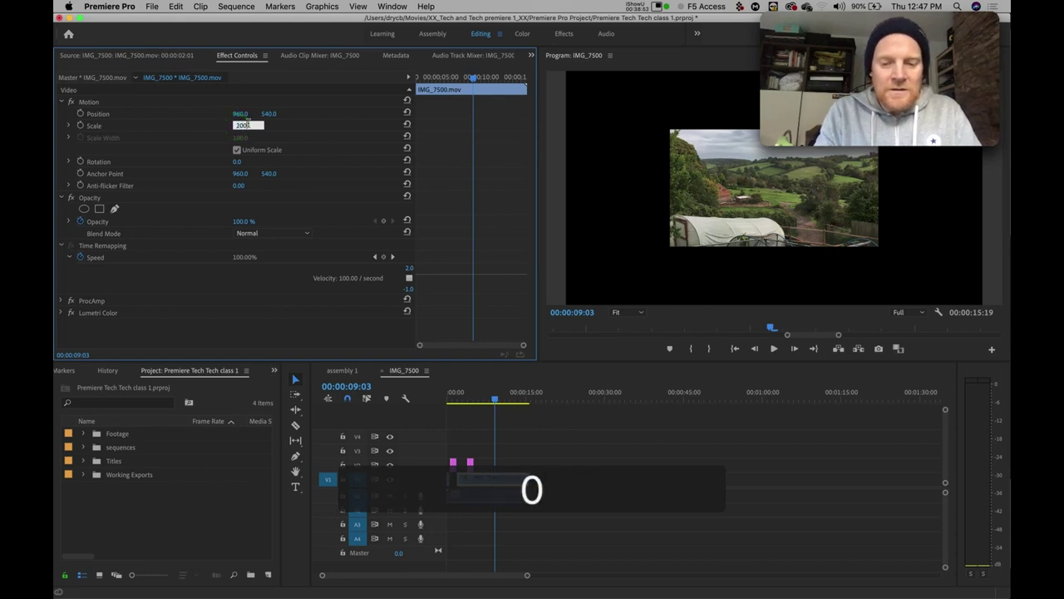
{"action": "key", "text": "Return"}
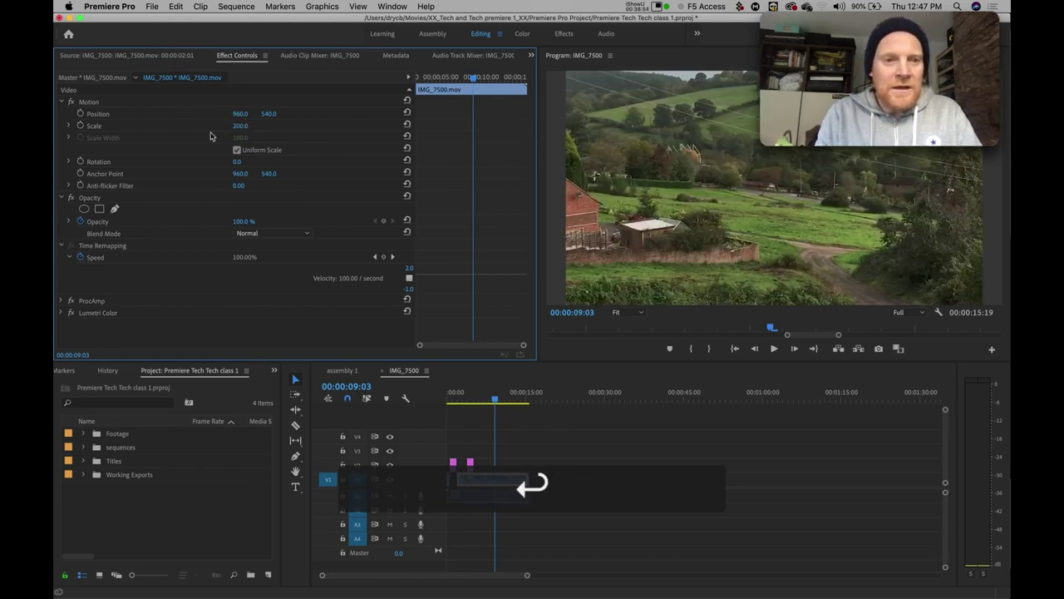
{"action": "left_click", "coordinate": [241, 126]}
{"action": "type", "text": "50"}
{"action": "key", "text": "Return"}
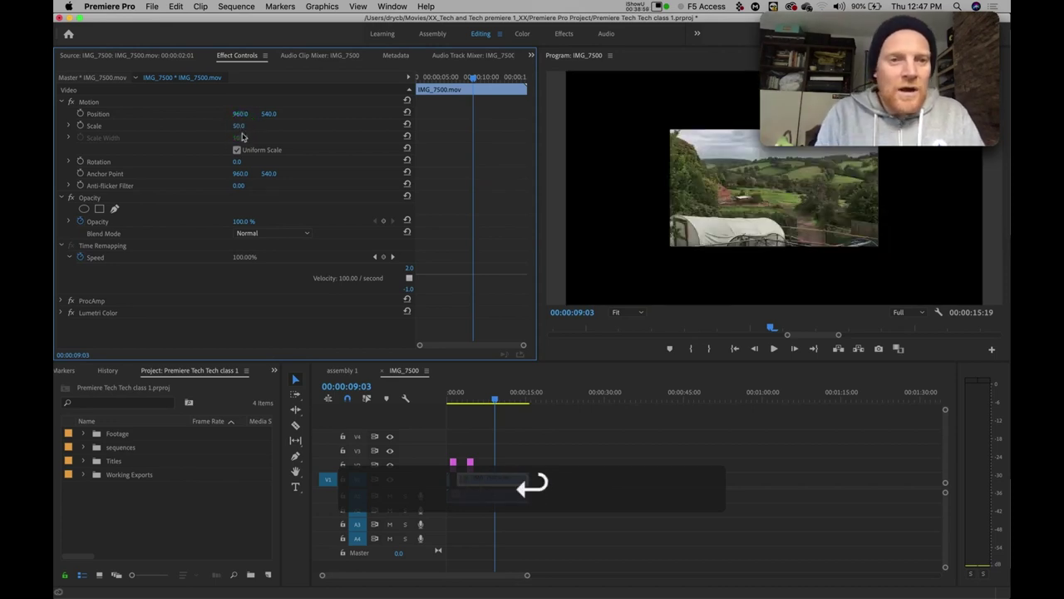
{"action": "left_click", "coordinate": [239, 126]}
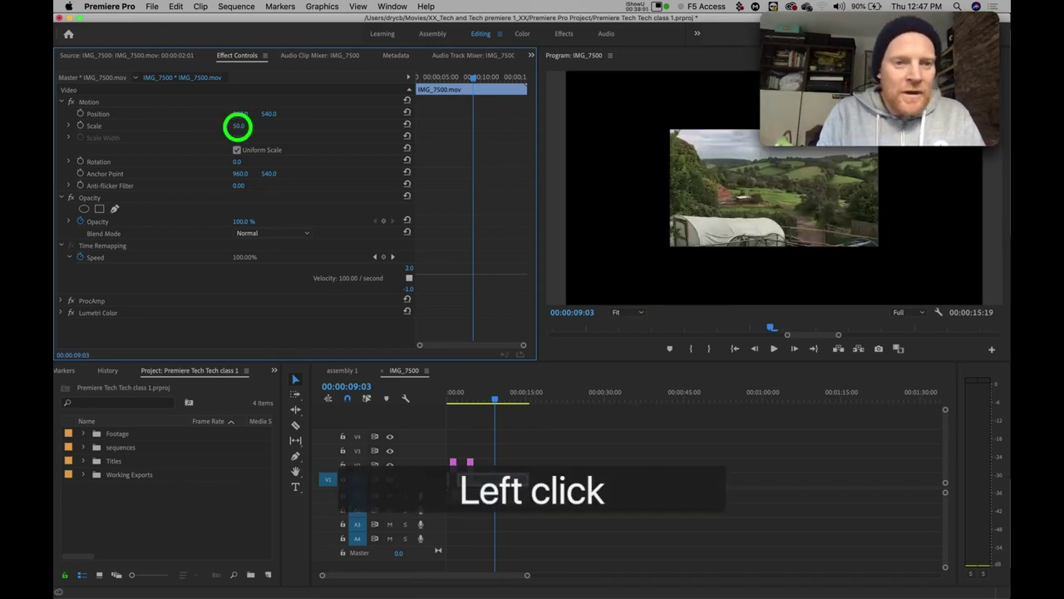
Step: Scrub Scale to about 79, then drag the clip's corner in the Program monitor to 68.8
{"action": "left_click_drag", "start_coordinate": [238, 126], "coordinate": [238, 127]}
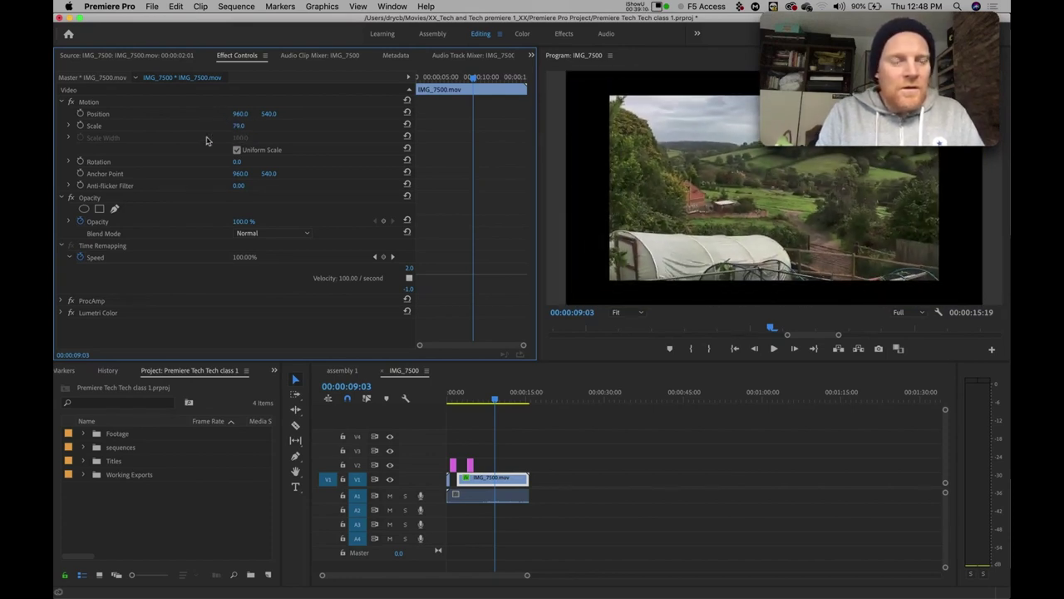
{"action": "left_click", "coordinate": [97, 130]}
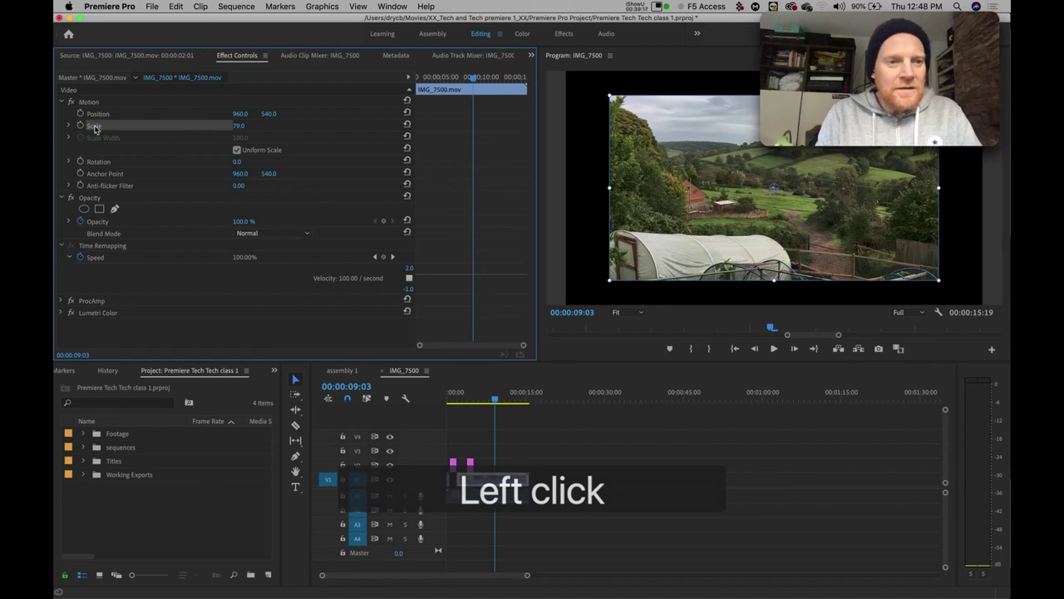
{"action": "left_click", "coordinate": [96, 124]}
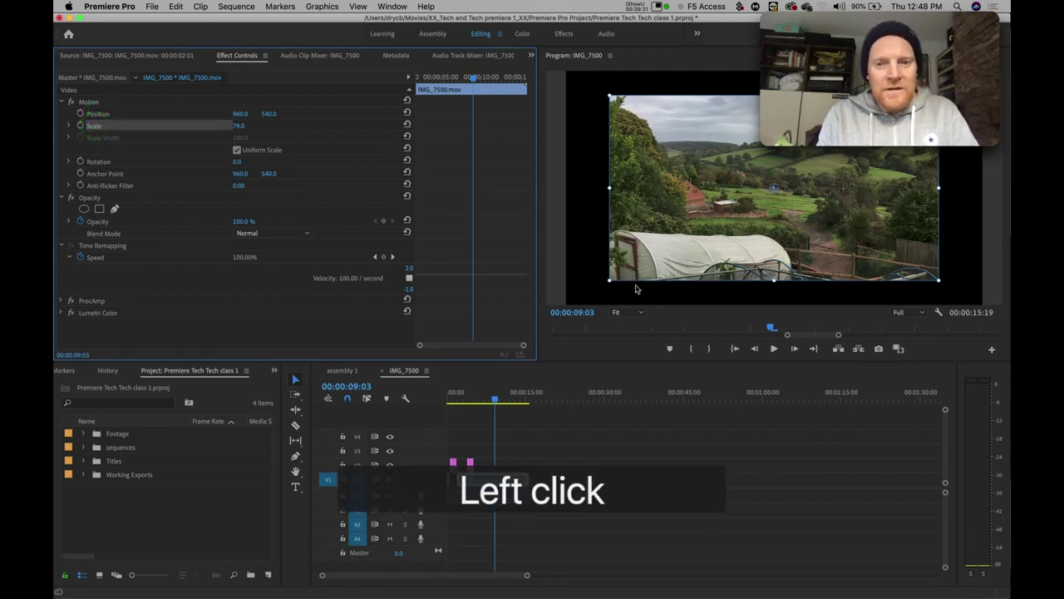
{"action": "left_click", "coordinate": [591, 291]}
{"action": "left_click_drag", "start_coordinate": [591, 291], "coordinate": [570, 266]}
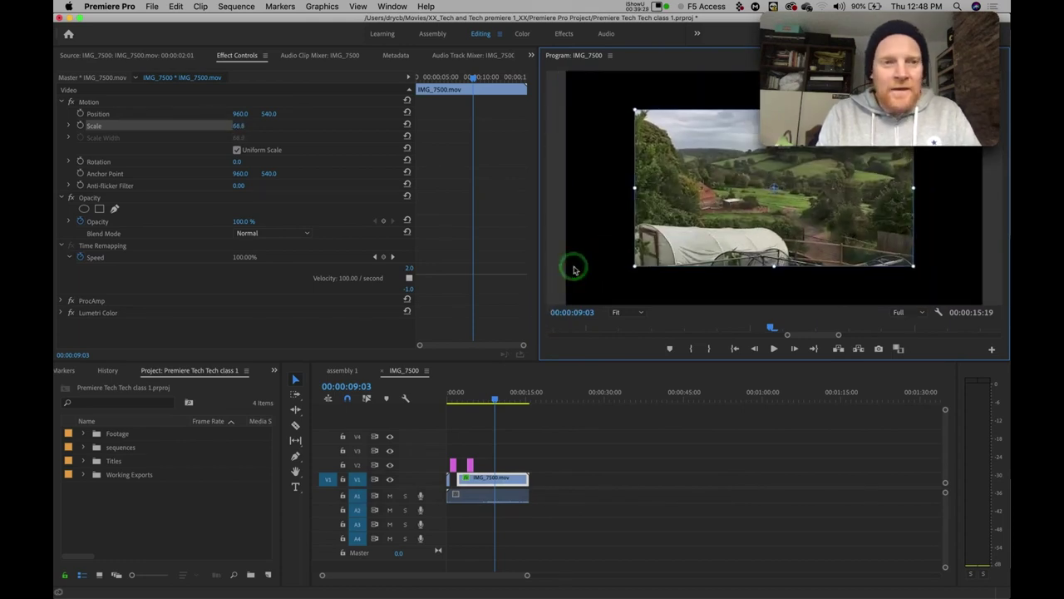
{"action": "left_click", "coordinate": [95, 109]}
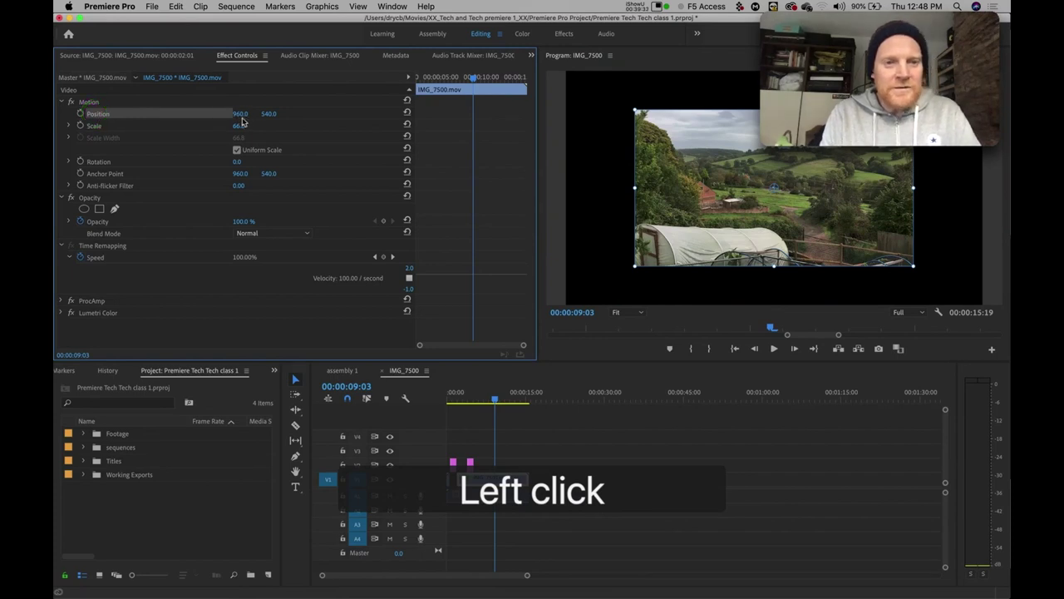
{"action": "left_click_drag", "start_coordinate": [238, 115], "coordinate": [245, 113]}
{"action": "key", "text": "super+z"}
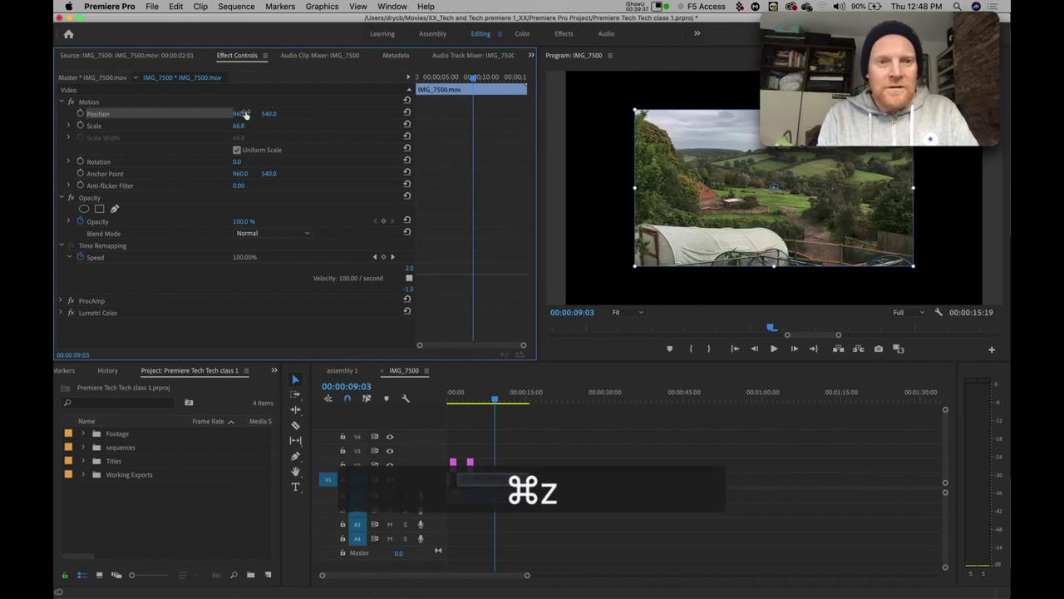
{"action": "left_click", "coordinate": [91, 102]}
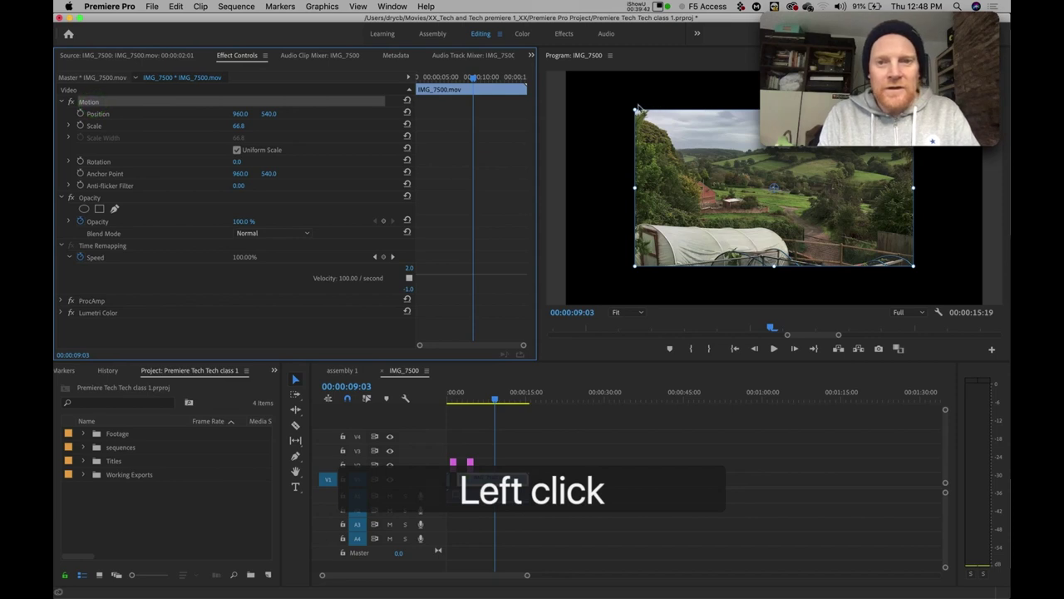
{"action": "left_click_drag", "start_coordinate": [638, 108], "coordinate": [601, 112]}
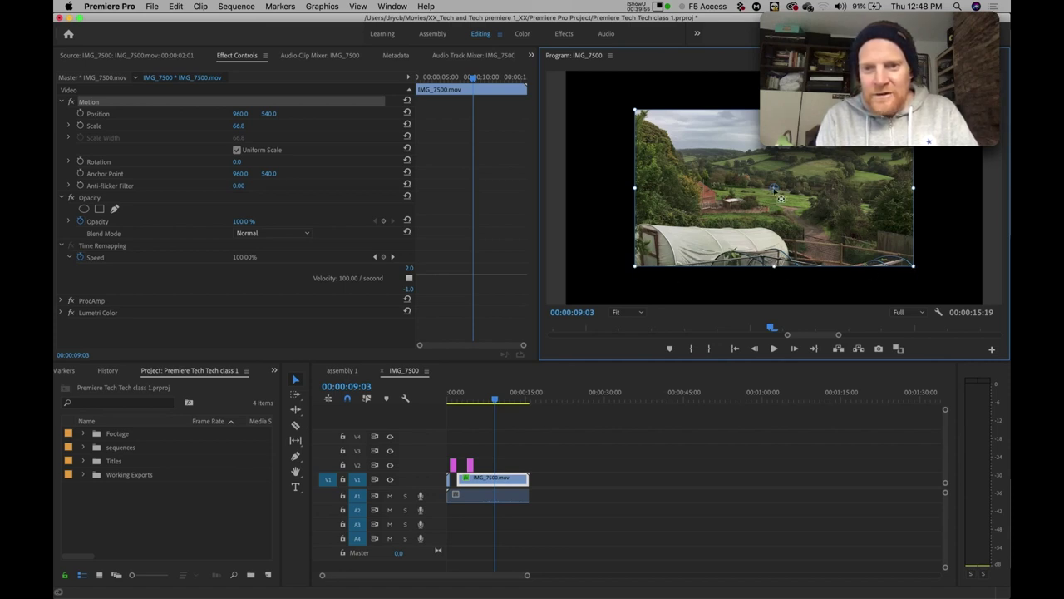
{"action": "left_click_drag", "start_coordinate": [901, 266], "coordinate": [910, 157]}
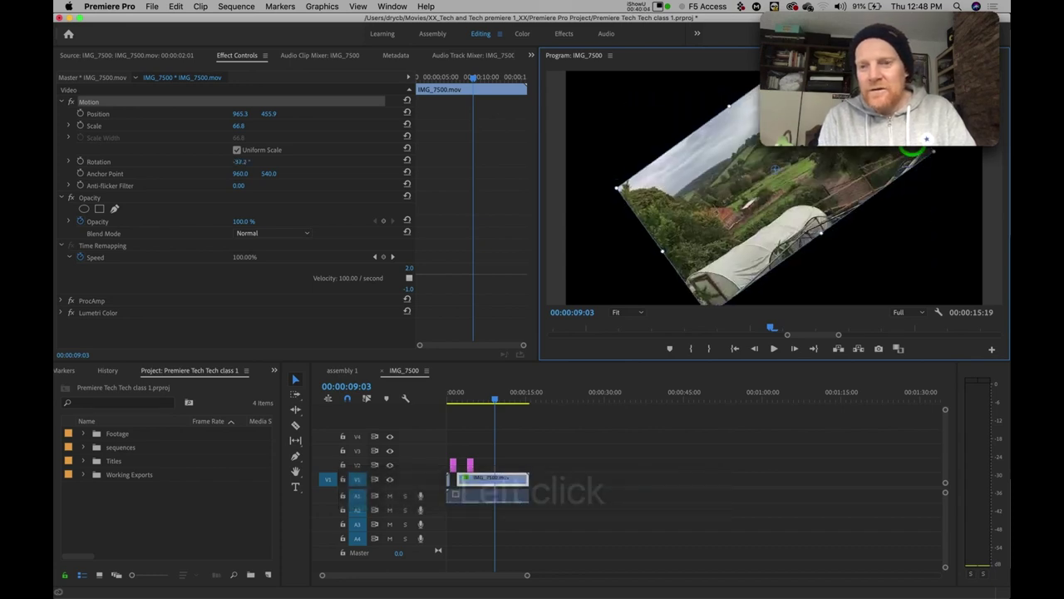
{"action": "left_click_drag", "start_coordinate": [930, 243], "coordinate": [932, 219]}
{"action": "key", "text": "super+z"}
{"action": "key", "text": "super+z"}
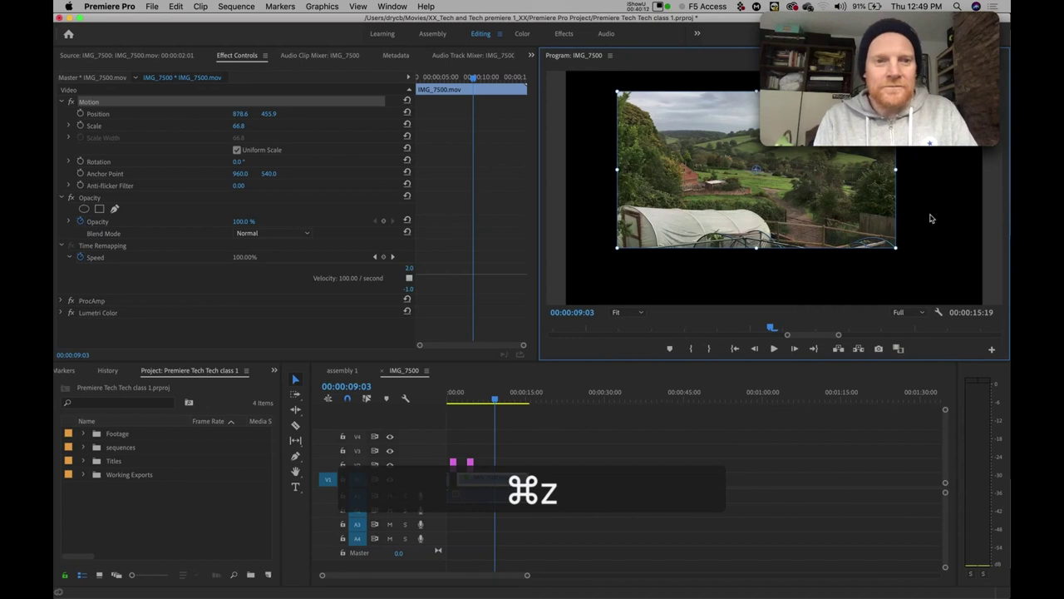
{"action": "key", "text": "super+z"}
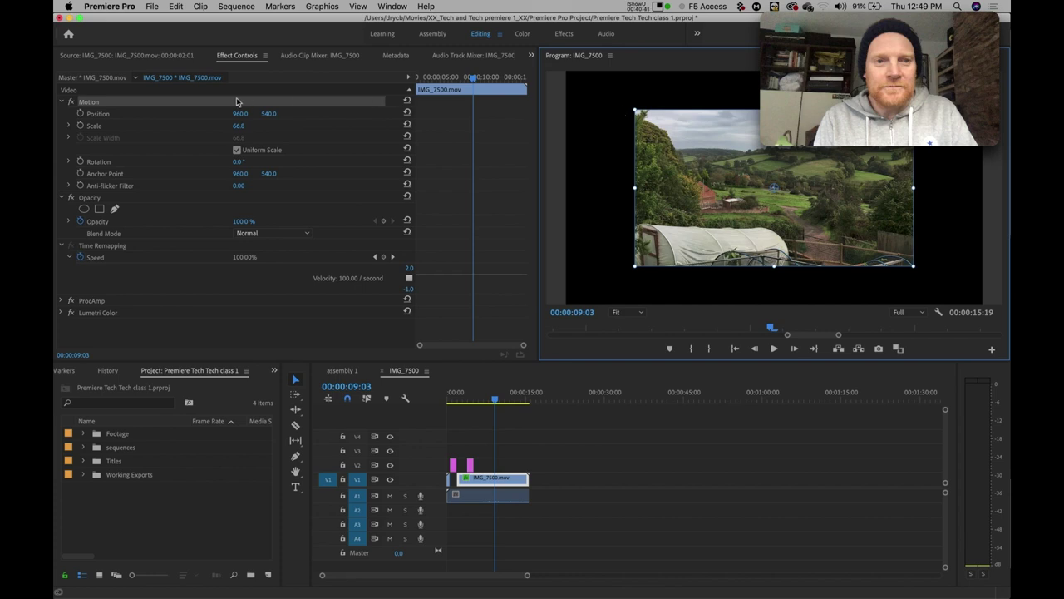
Step: Turn on the Scale stopwatch to set a starting keyframe at 66.8
{"action": "left_click", "coordinate": [102, 126]}
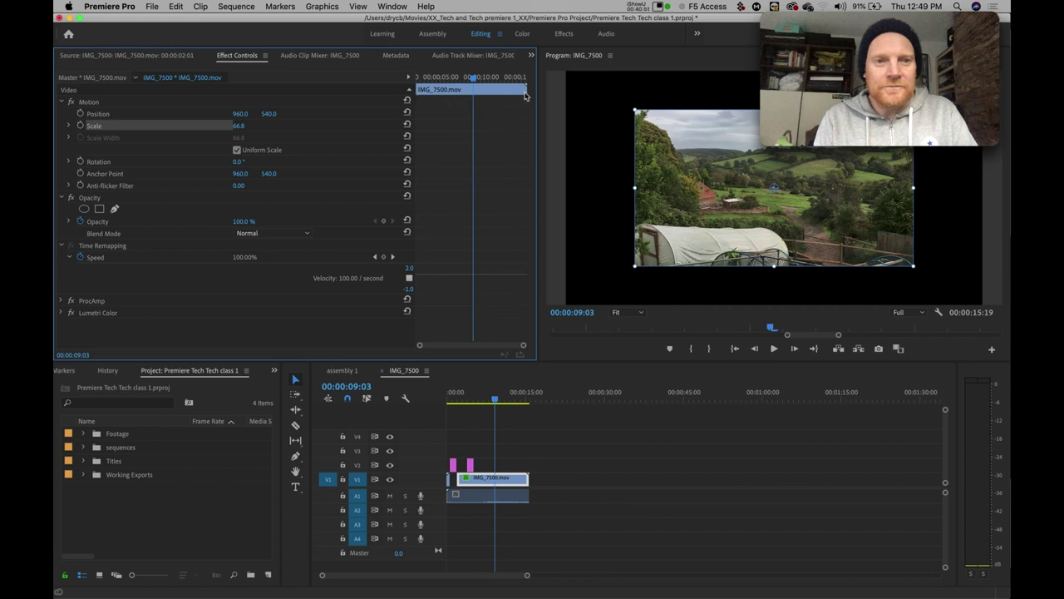
{"action": "left_click_drag", "start_coordinate": [473, 80], "coordinate": [421, 83]}
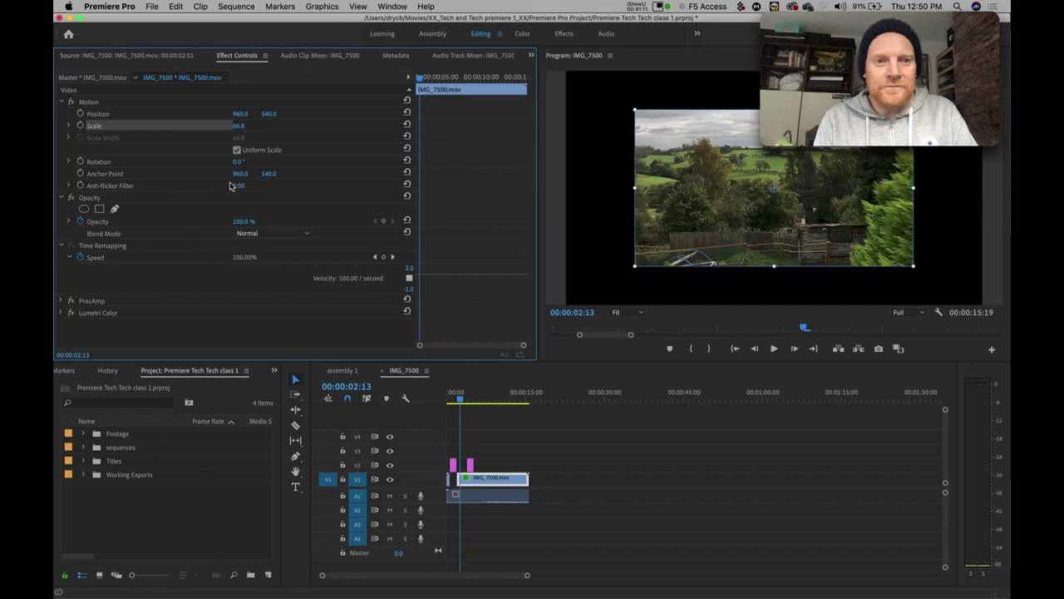
{"action": "left_click", "coordinate": [80, 125]}
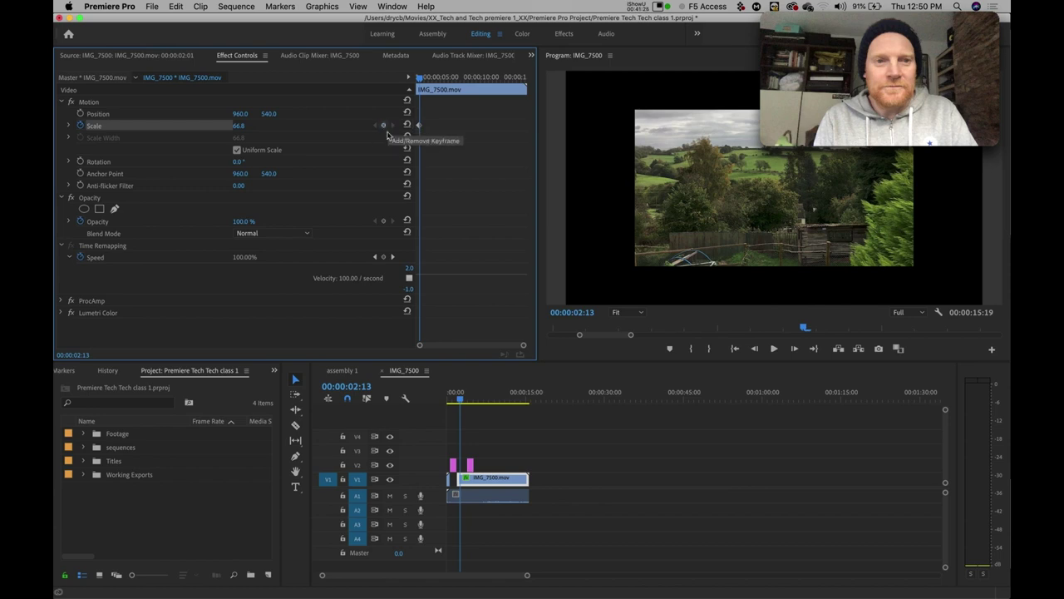
Step: Add a Scale keyframe of 200 near the clip's end and play back the zoom
{"action": "left_click_drag", "start_coordinate": [422, 79], "coordinate": [521, 78]}
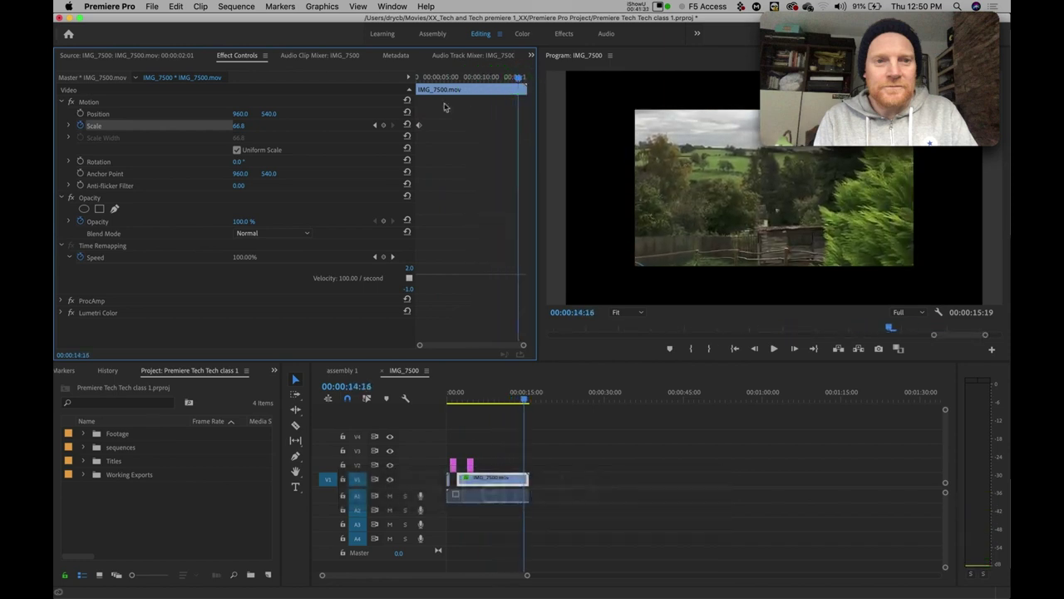
{"action": "left_click", "coordinate": [384, 127]}
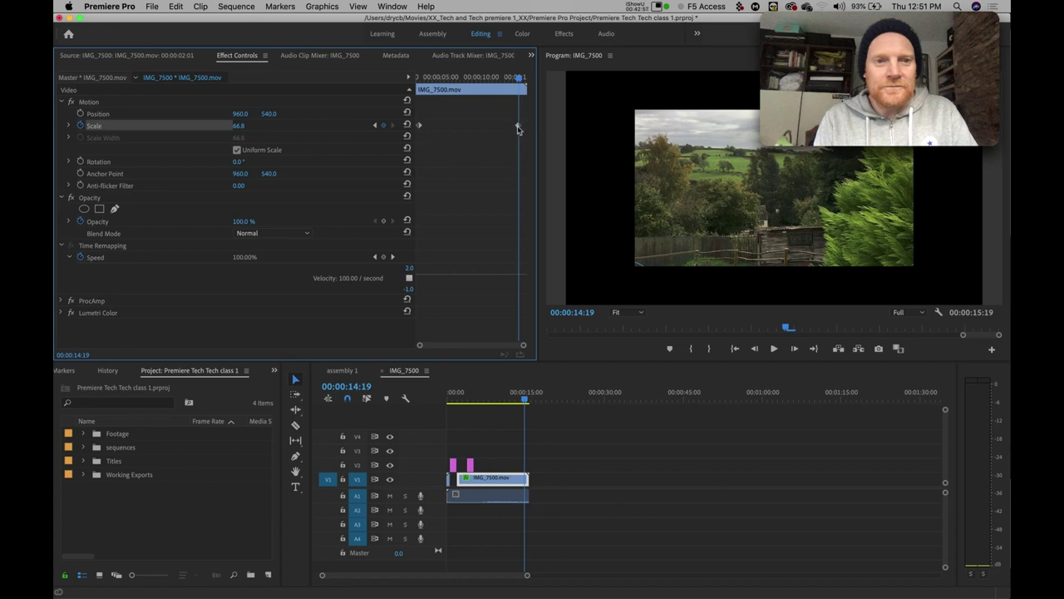
{"action": "left_click", "coordinate": [240, 125]}
{"action": "type", "text": "200"}
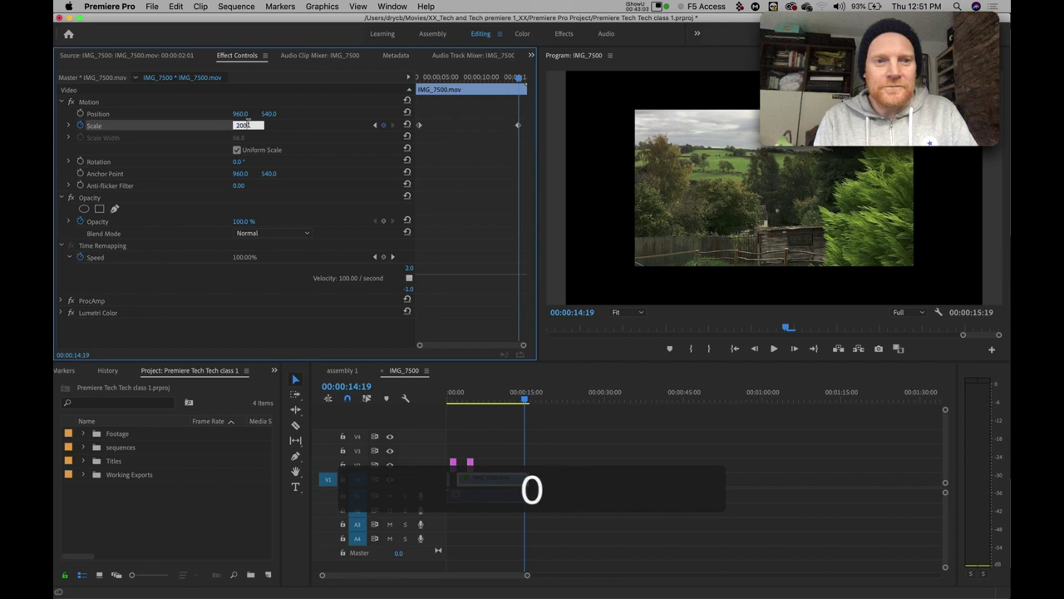
{"action": "key", "text": "Return"}
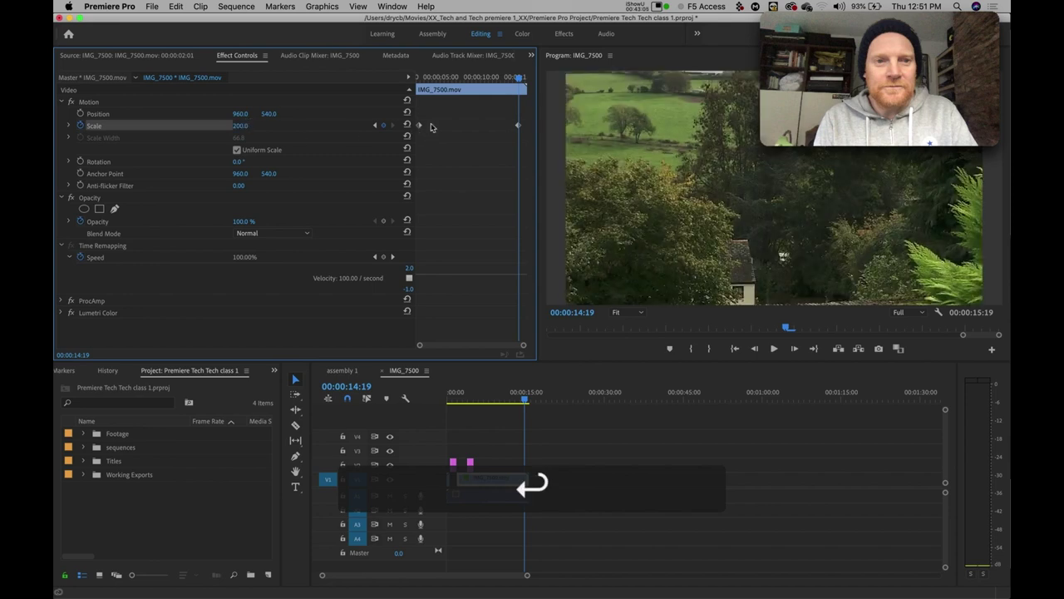
{"action": "left_click_drag", "start_coordinate": [518, 77], "coordinate": [421, 96]}
{"action": "key", "text": "space"}
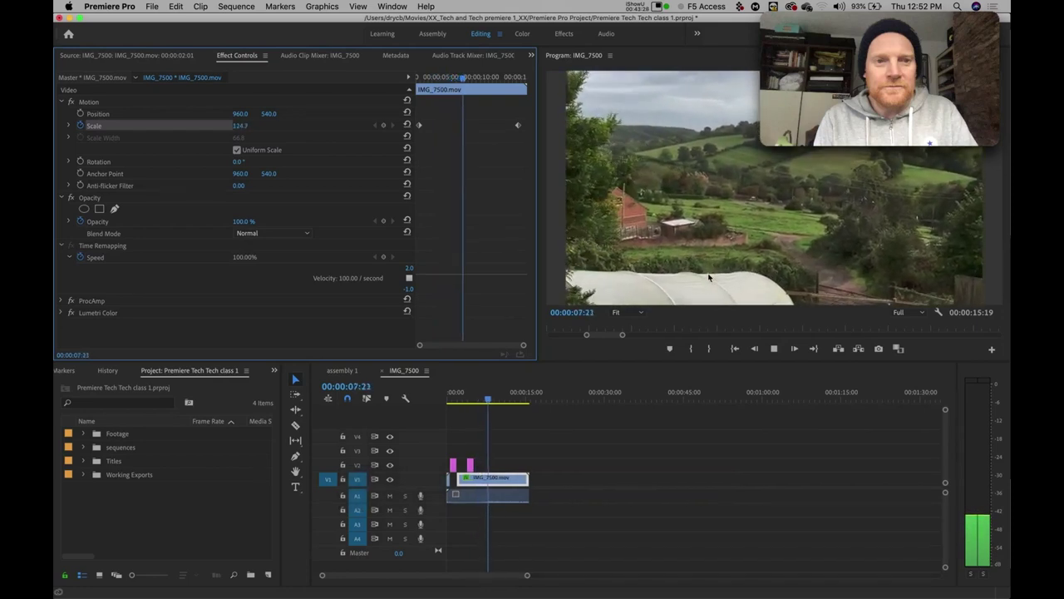
Step: Stop playback, scrub to check the Scale zoom, and park the playhead at 00:00:08:01
{"action": "key", "text": "space"}
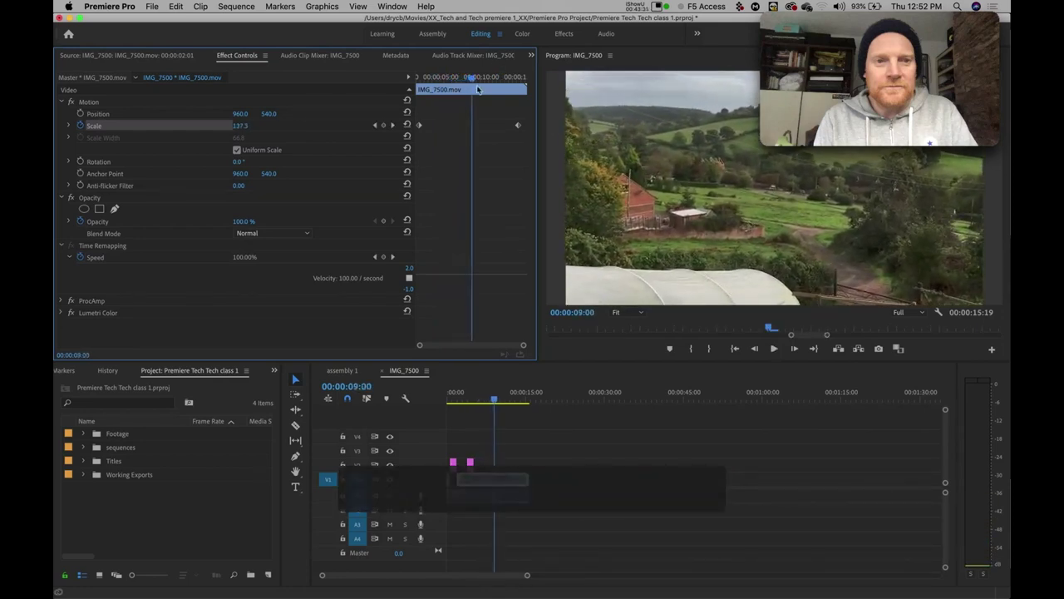
{"action": "left_click_drag", "start_coordinate": [469, 81], "coordinate": [418, 95]}
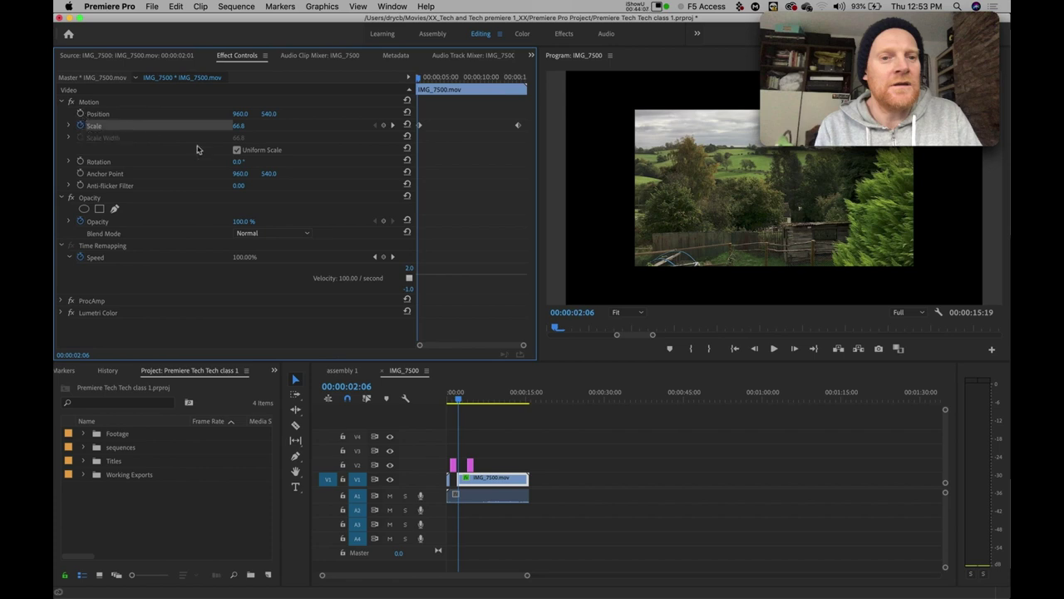
{"action": "left_click", "coordinate": [488, 397]}
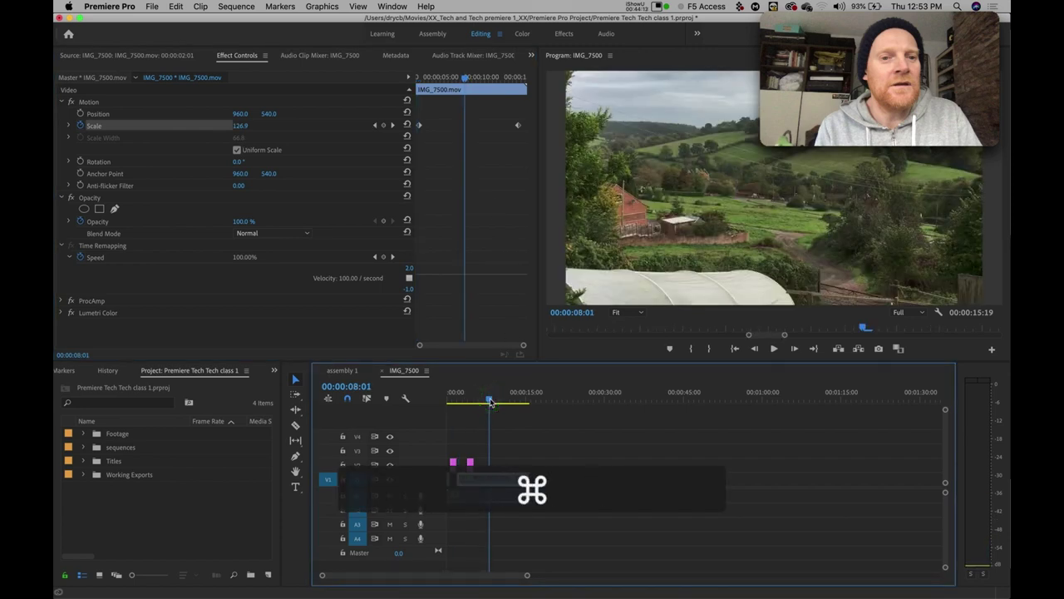
{"action": "key", "text": "super+Tab"}
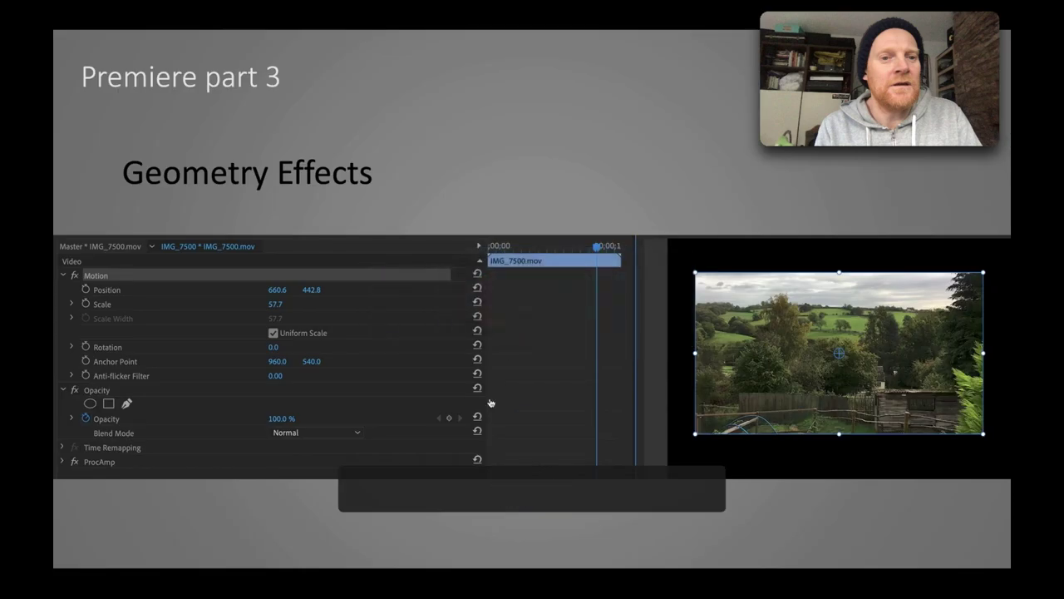
Step: Advance to the Transition Effects slide and return to Premiere Pro
{"action": "key", "text": "Right"}
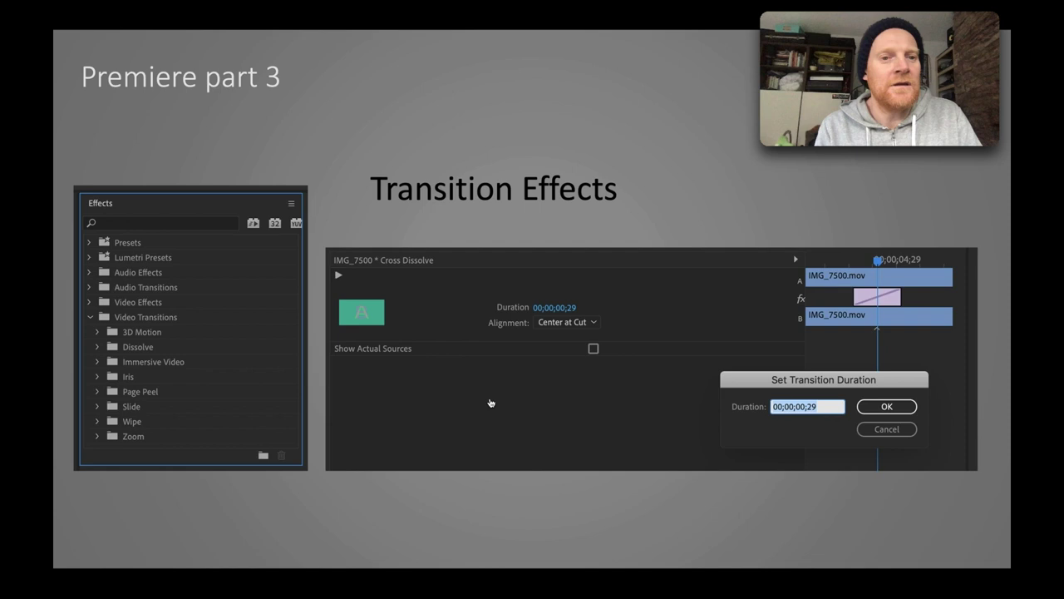
{"action": "key", "text": "super+Tab"}
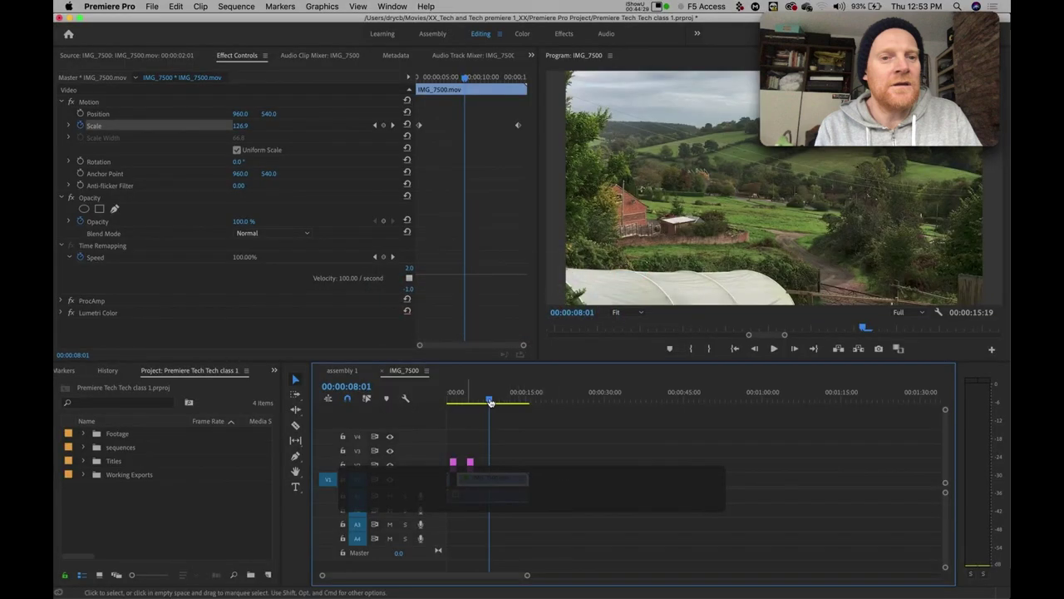
{"action": "left_click", "coordinate": [490, 401]}
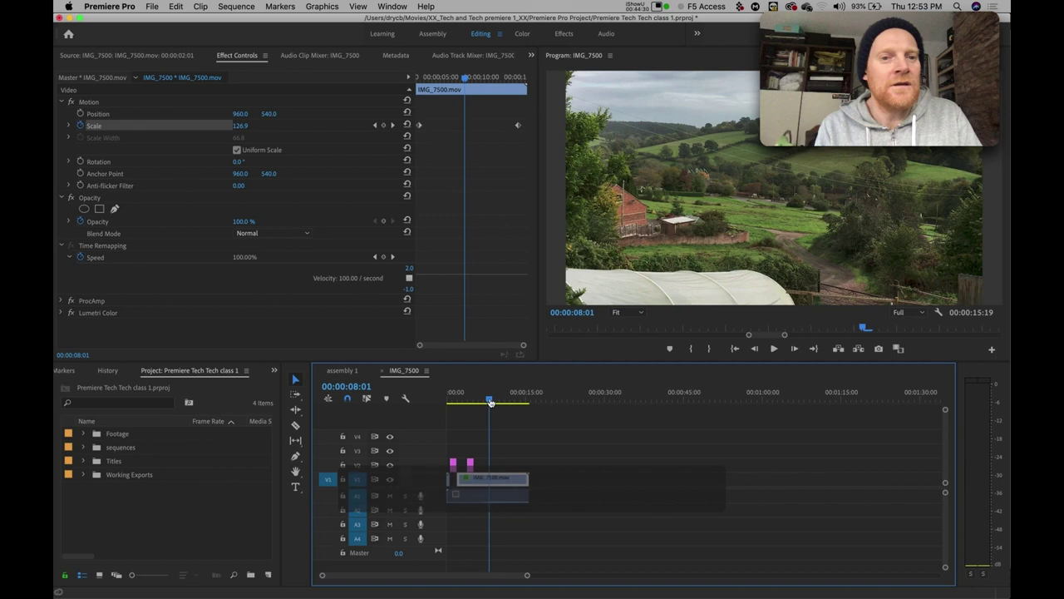
Step: Fit the sequence in the timeline and reposition the IMG_7500 clip on V1
{"action": "left_click", "coordinate": [497, 471]}
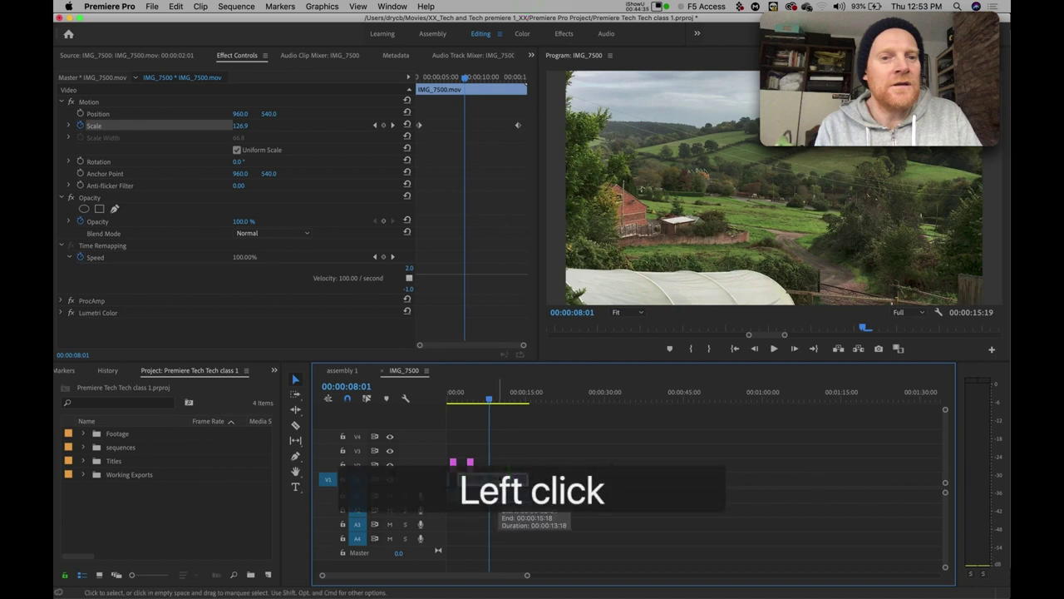
{"action": "key", "text": "backslash"}
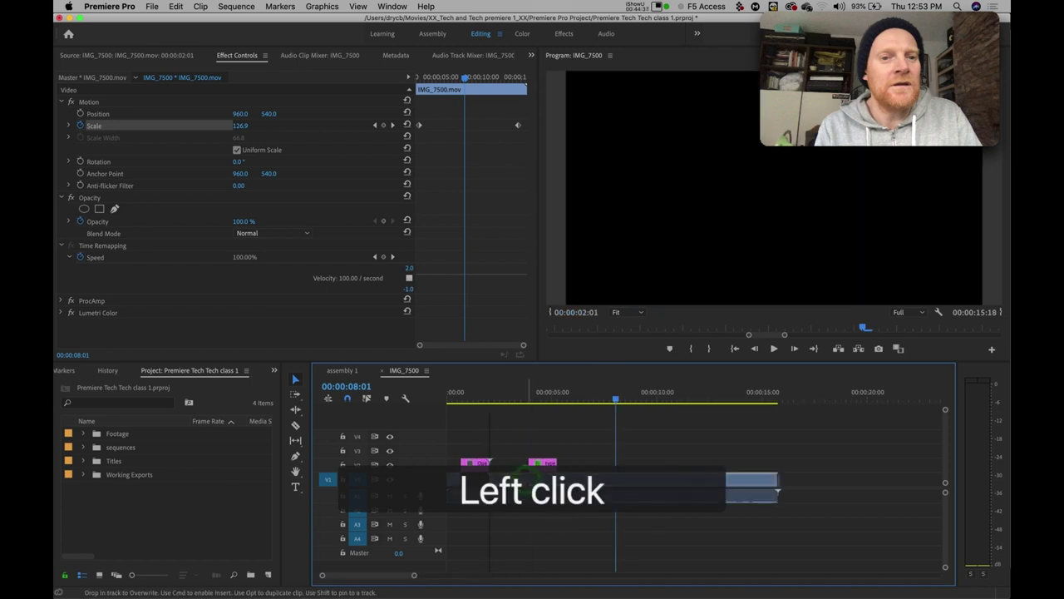
{"action": "left_click_drag", "start_coordinate": [520, 481], "coordinate": [520, 481]}
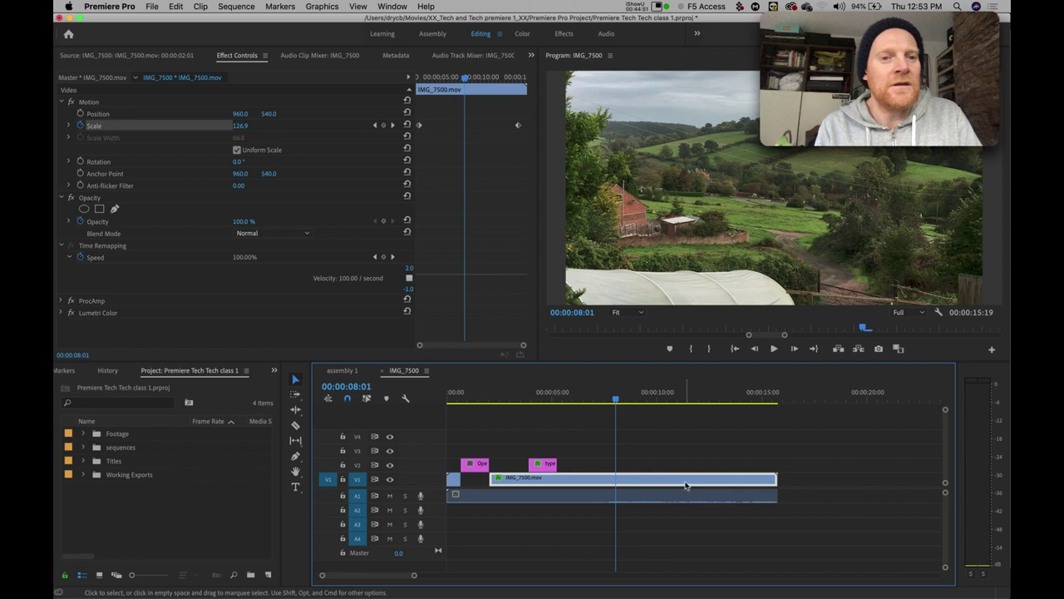
Step: Razor the V1 clip near 10 seconds and move the right piece later, previewing around 00:00:14:19
{"action": "key", "text": "b"}
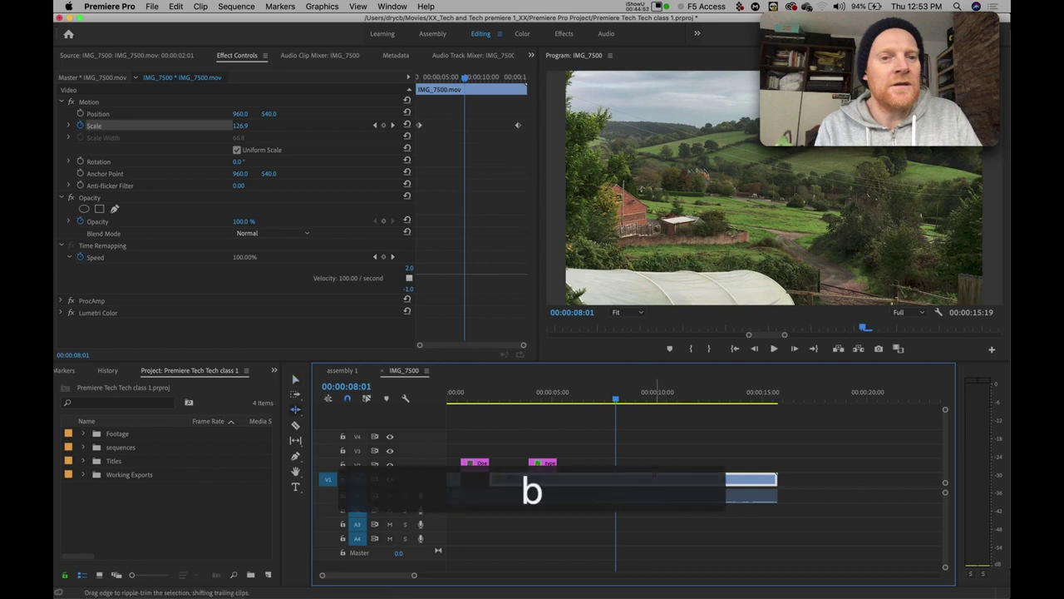
{"action": "key", "text": "c"}
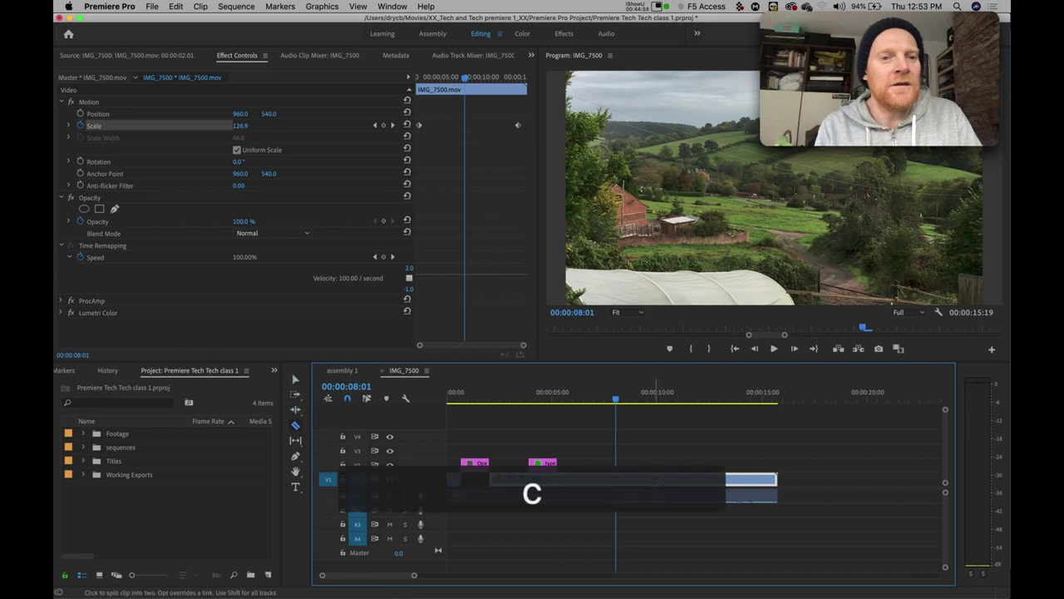
{"action": "left_click", "coordinate": [657, 480]}
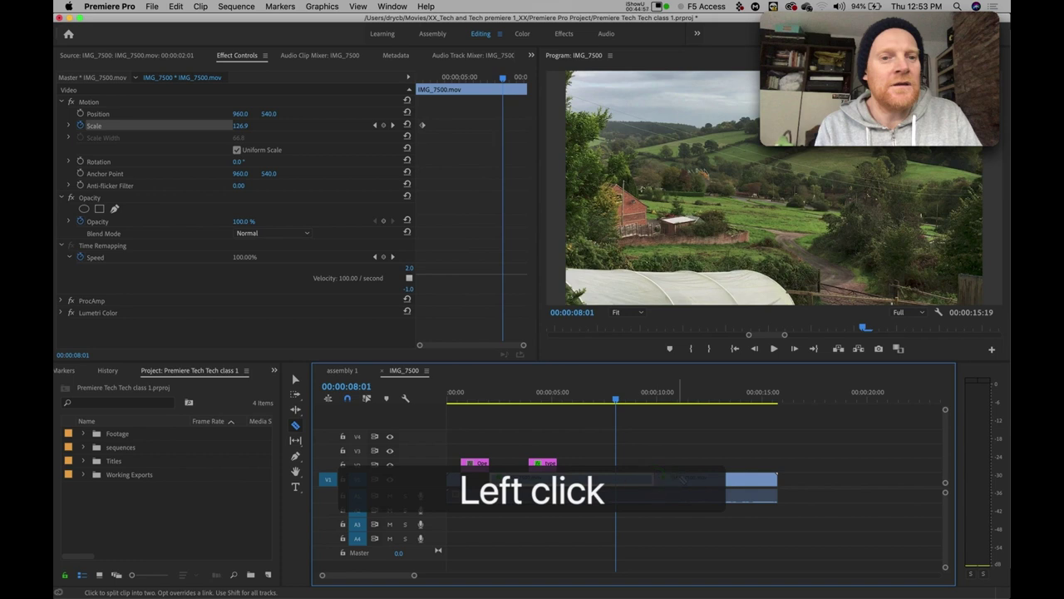
{"action": "key", "text": "v"}
{"action": "left_click_drag", "start_coordinate": [743, 470], "coordinate": [893, 482]}
{"action": "left_click", "coordinate": [759, 395]}
{"action": "left_click_drag", "start_coordinate": [759, 395], "coordinate": [725, 403]}
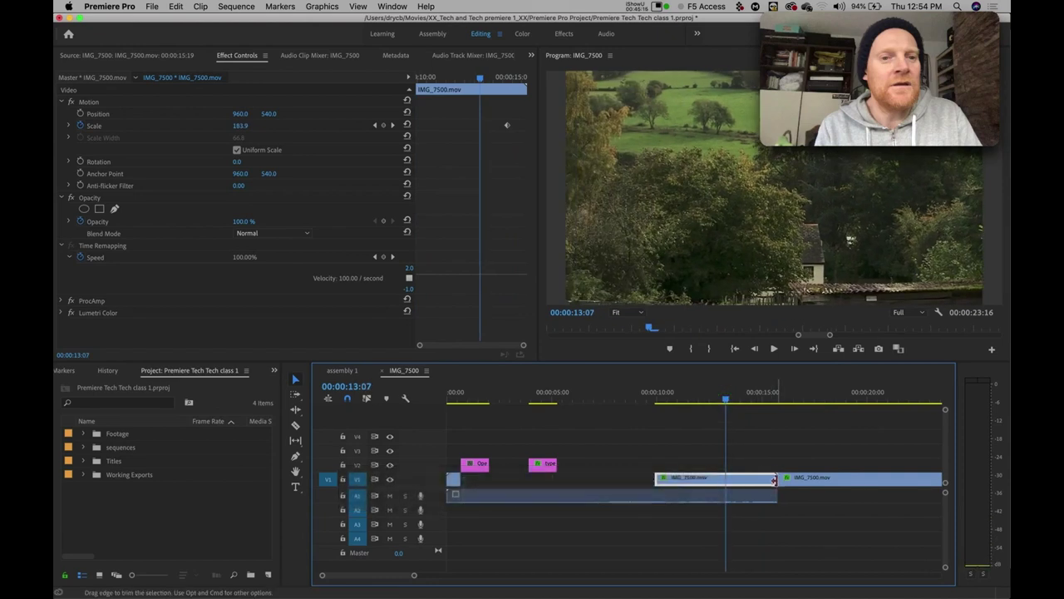
{"action": "left_click", "coordinate": [776, 480]}
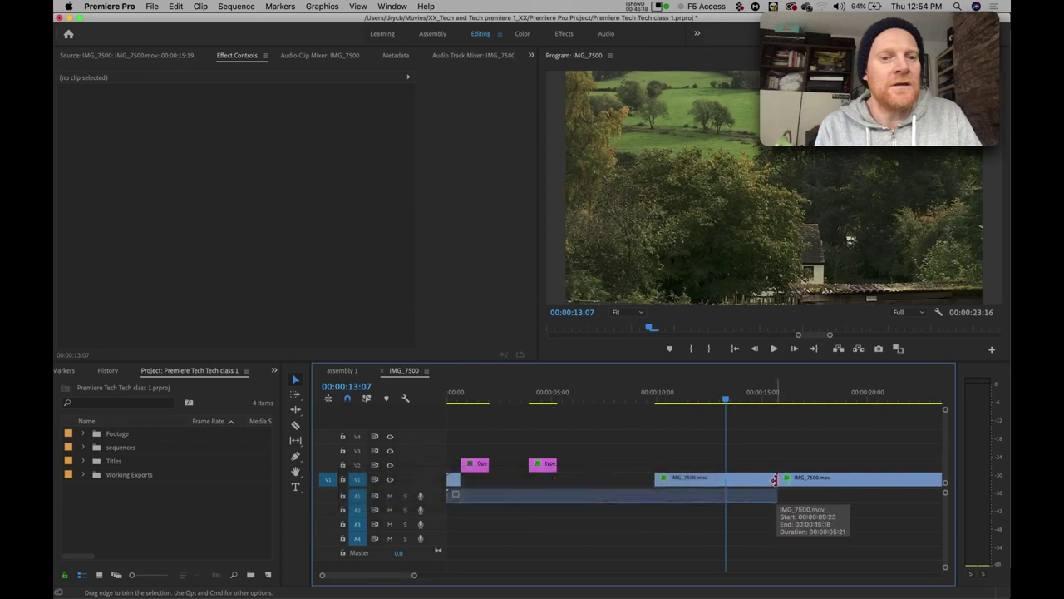
{"action": "left_click", "coordinate": [775, 480], "text": "ctrl"}
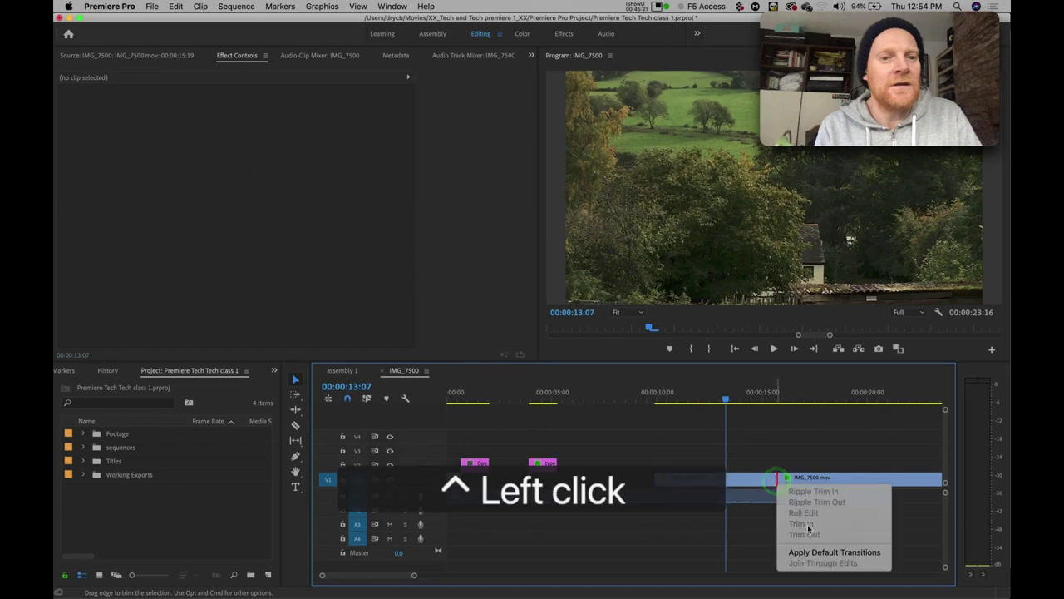
{"action": "left_click", "coordinate": [842, 553]}
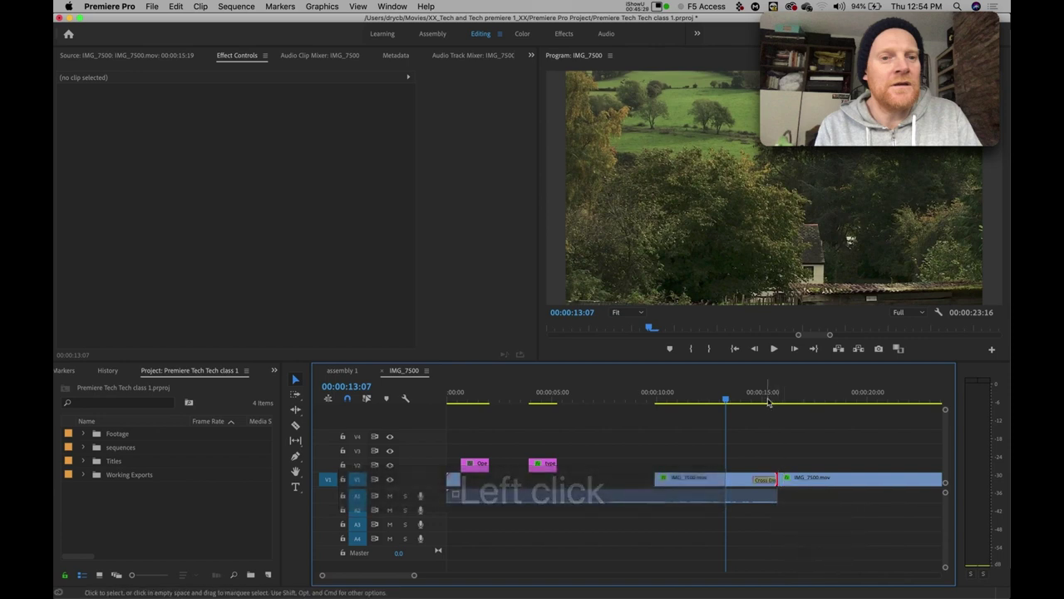
{"action": "key", "text": "equal"}
{"action": "key", "text": "minus"}
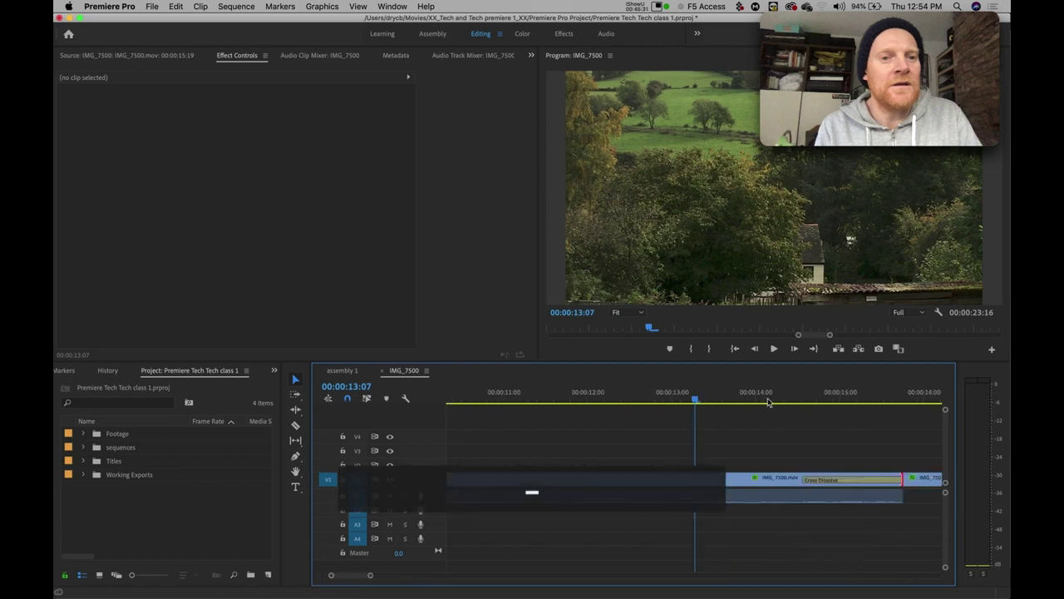
{"action": "left_click_drag", "start_coordinate": [746, 392], "coordinate": [723, 408]}
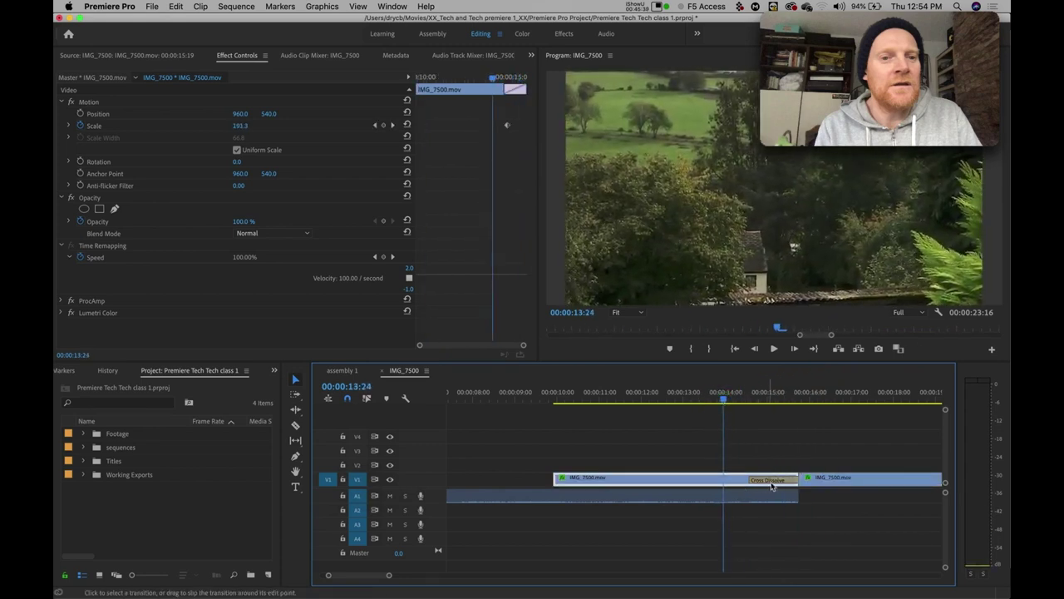
{"action": "left_click", "coordinate": [770, 485]}
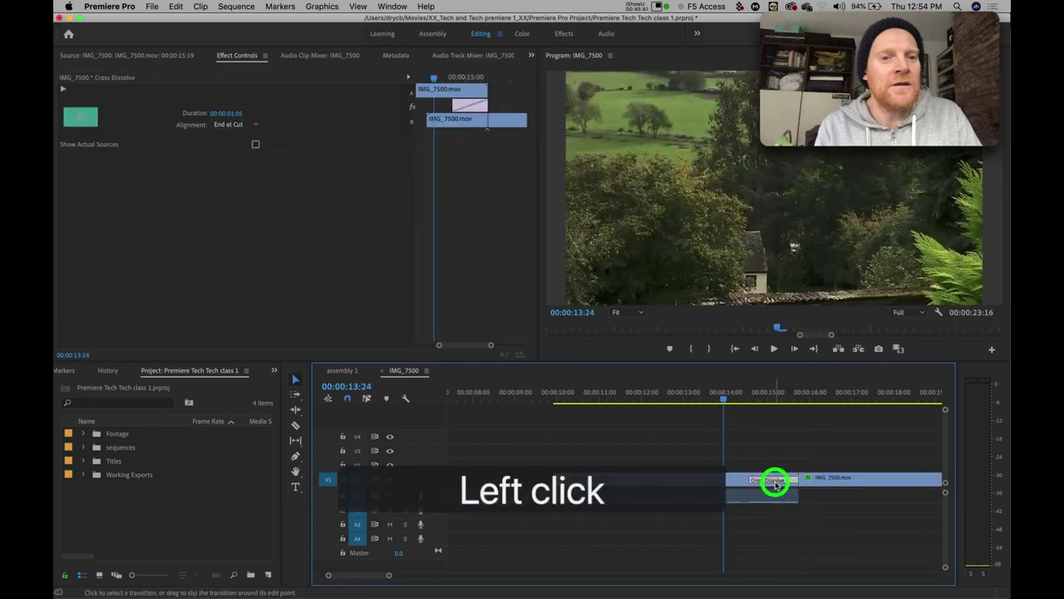
{"action": "key", "text": "Delete"}
{"action": "left_click", "coordinate": [796, 481]}
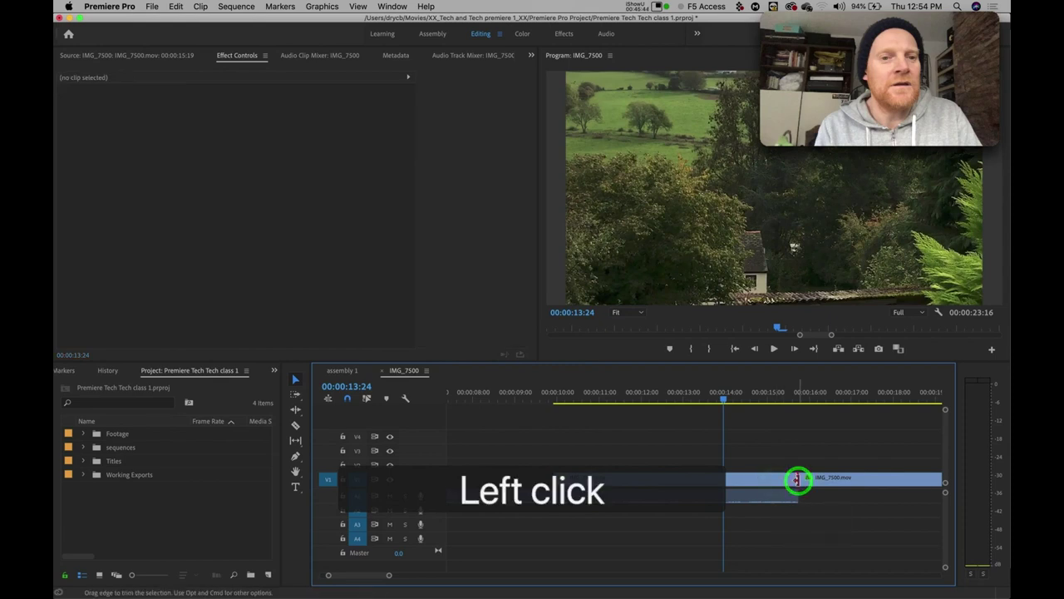
{"action": "left_click", "coordinate": [796, 481], "text": "ctrl"}
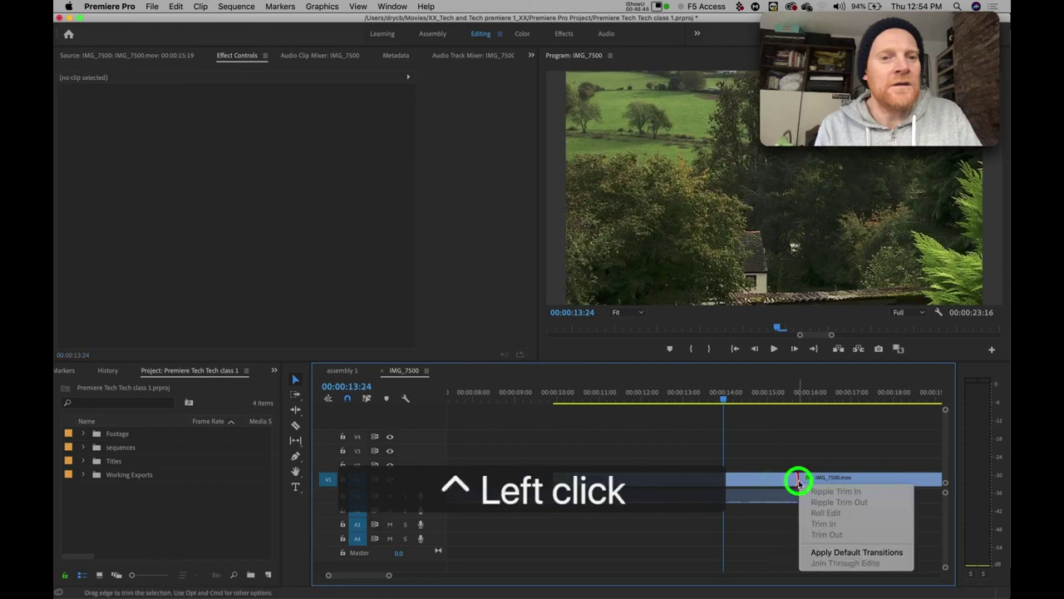
{"action": "left_click", "coordinate": [824, 553]}
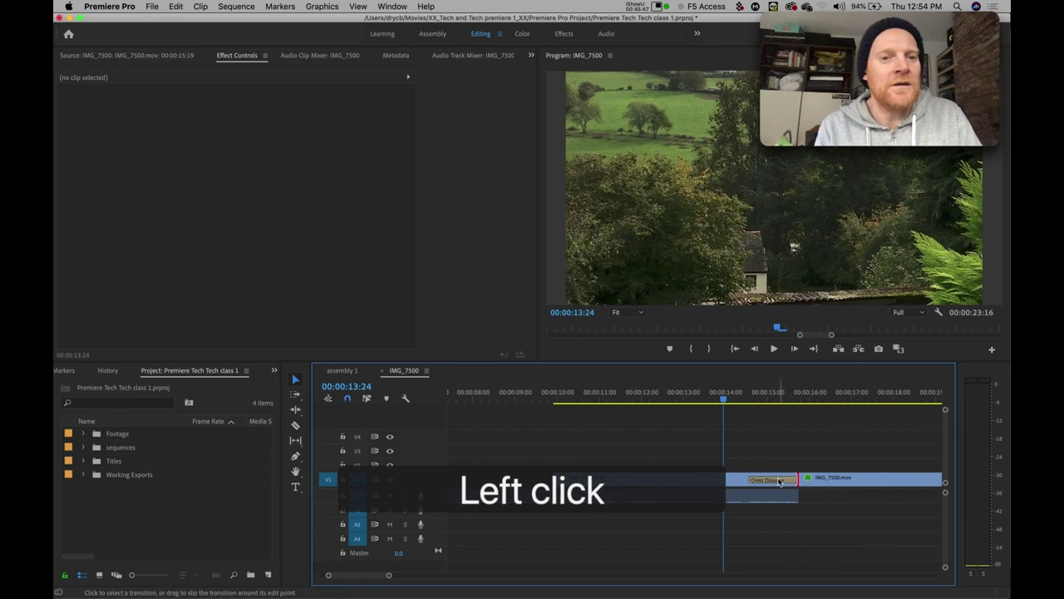
{"action": "left_click", "coordinate": [779, 480]}
{"action": "key", "text": "Delete"}
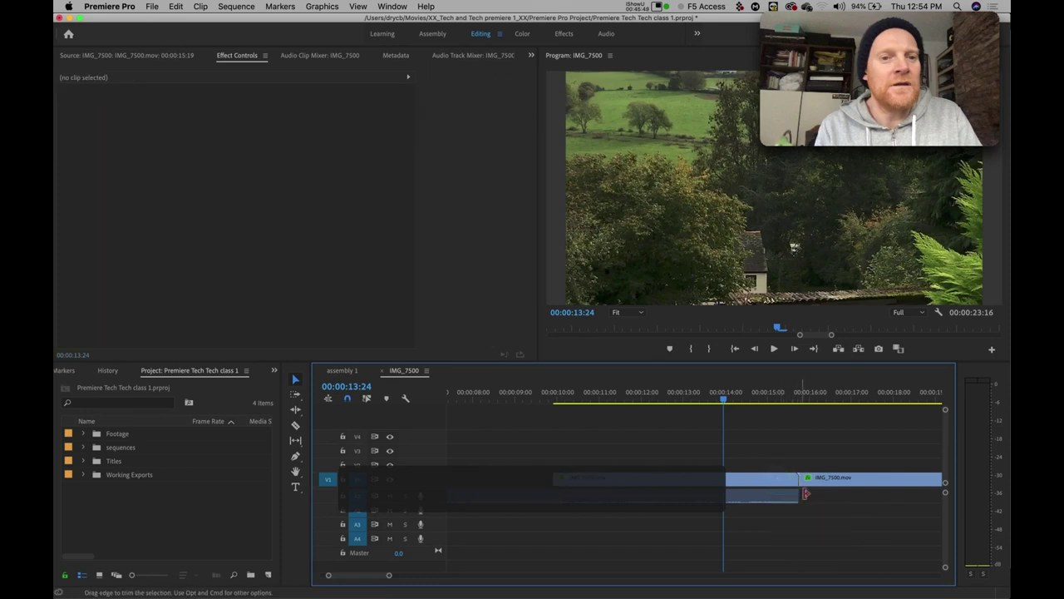
{"action": "left_click_drag", "start_coordinate": [801, 479], "coordinate": [684, 481]}
Step: Trim the first clip to 00:00:04:14 and drop the second clip onto V1 at 00:00:15:19
{"action": "left_click", "coordinate": [674, 480]}
{"action": "mouse_move", "coordinate": [715, 477]}
{"action": "left_mouse_down"}
{"action": "mouse_move", "coordinate": [641, 484]}
{"action": "mouse_move", "coordinate": [702, 480]}
{"action": "left_mouse_up"}
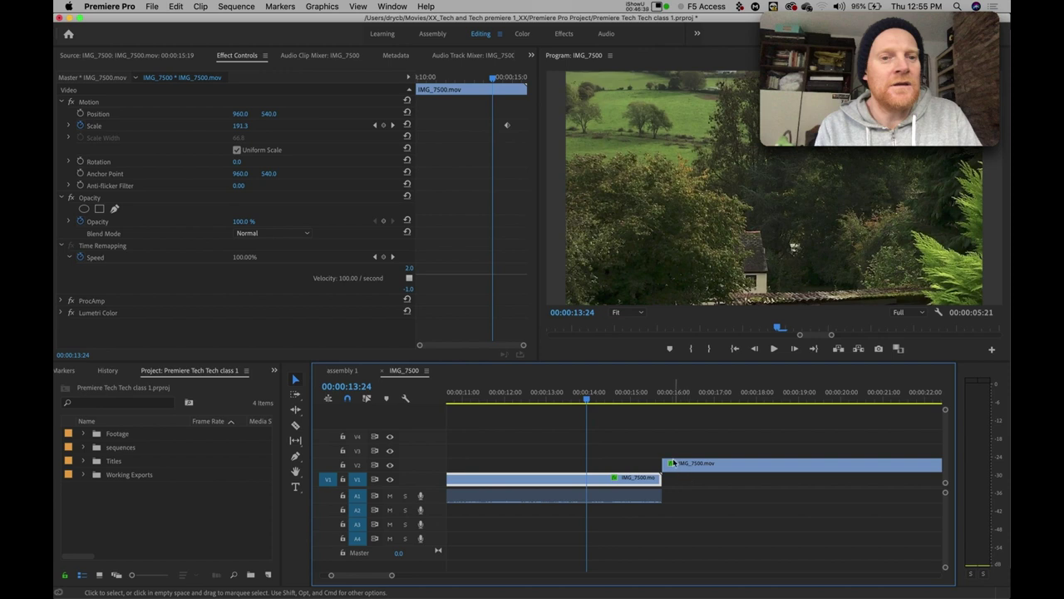
{"action": "left_click_drag", "start_coordinate": [669, 470], "coordinate": [672, 479]}
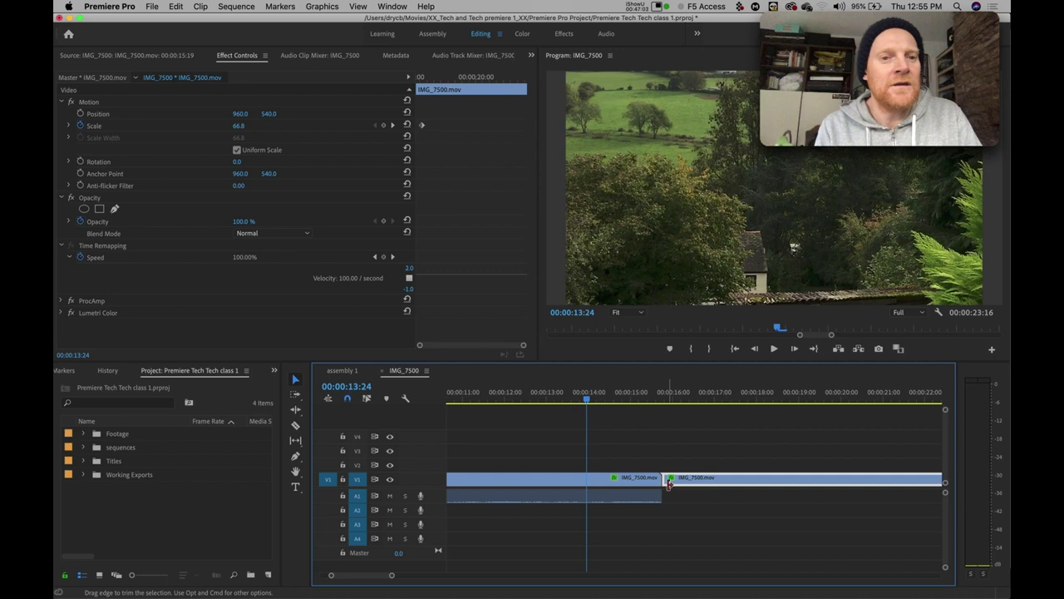
{"action": "left_click", "coordinate": [650, 481]}
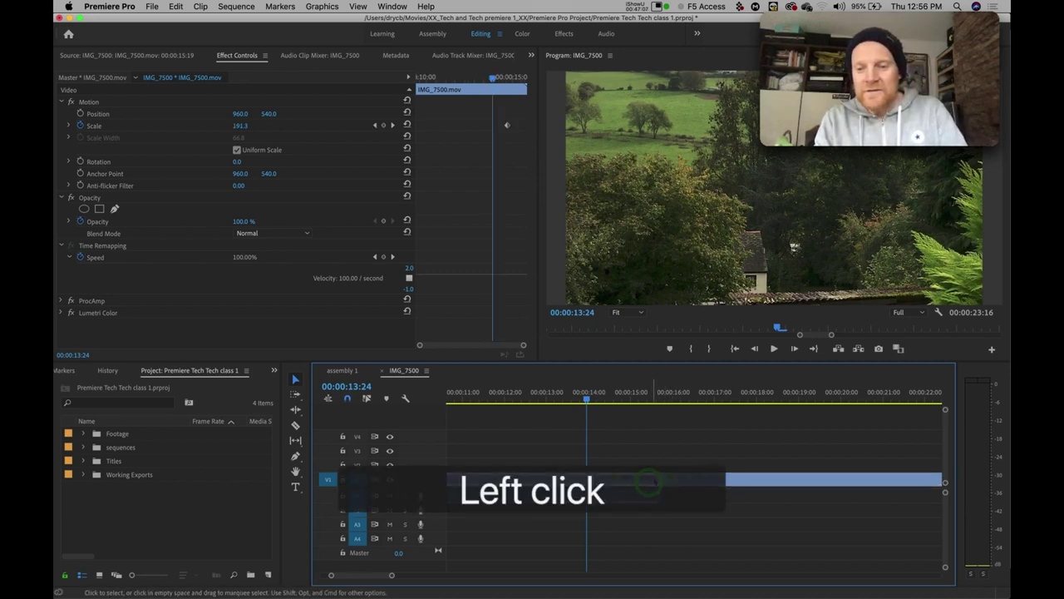
{"action": "left_click", "coordinate": [678, 479]}
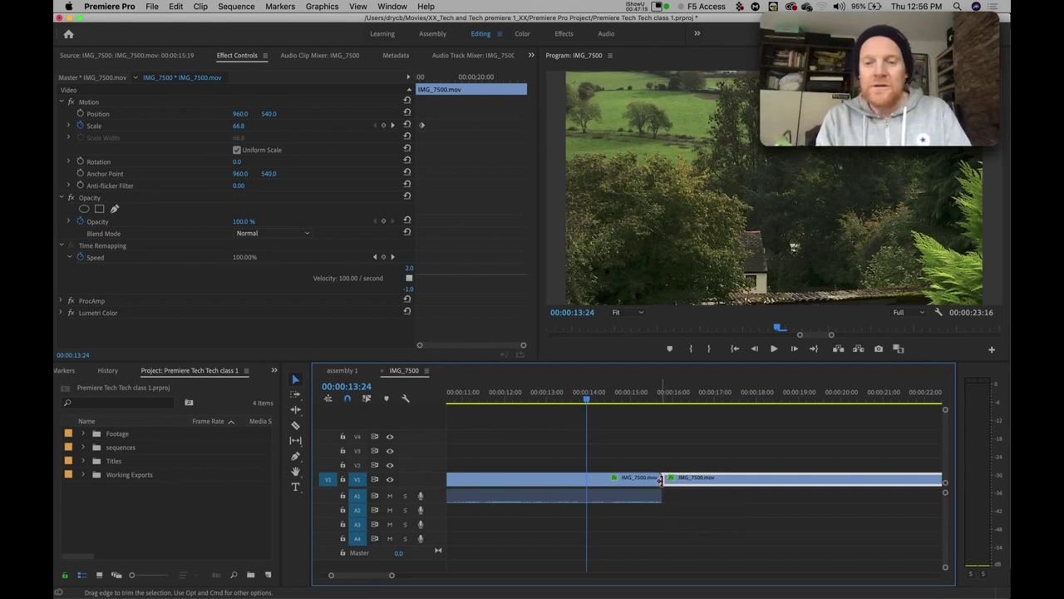
{"action": "left_click", "coordinate": [663, 479]}
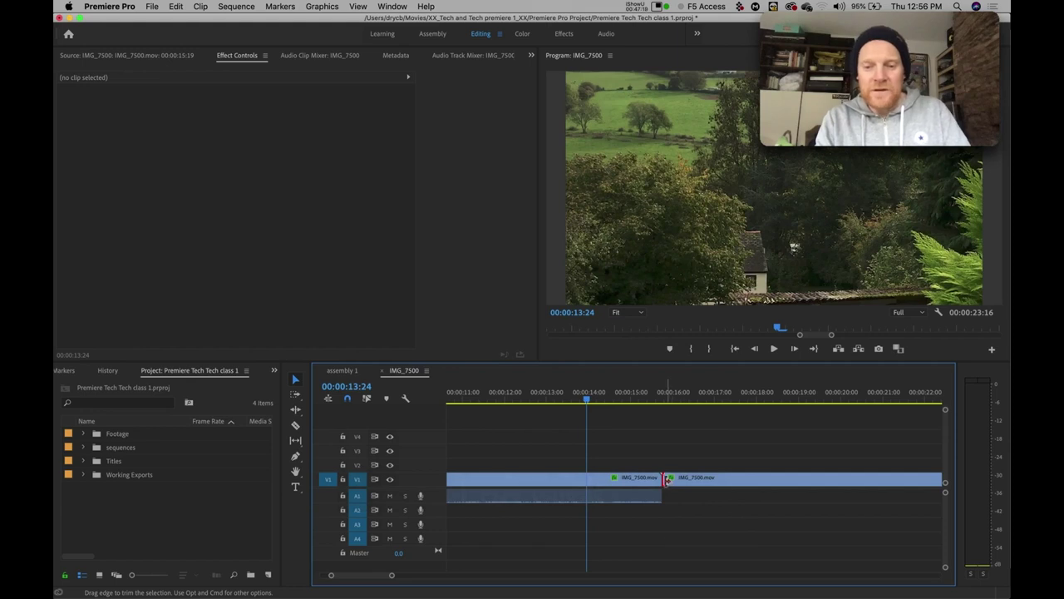
Step: Trim the clip edge at the cut and reposition the clip along V1
{"action": "left_click", "coordinate": [666, 480]}
{"action": "left_click", "coordinate": [666, 450]}
{"action": "left_click_drag", "start_coordinate": [663, 464], "coordinate": [600, 487]}
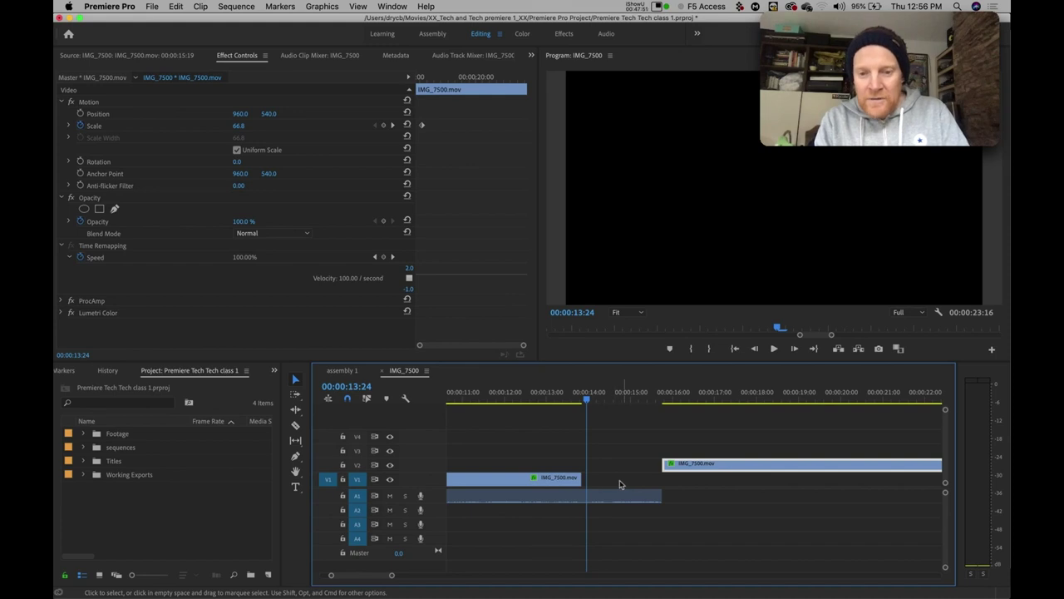
{"action": "left_click_drag", "start_coordinate": [574, 479], "coordinate": [674, 479]}
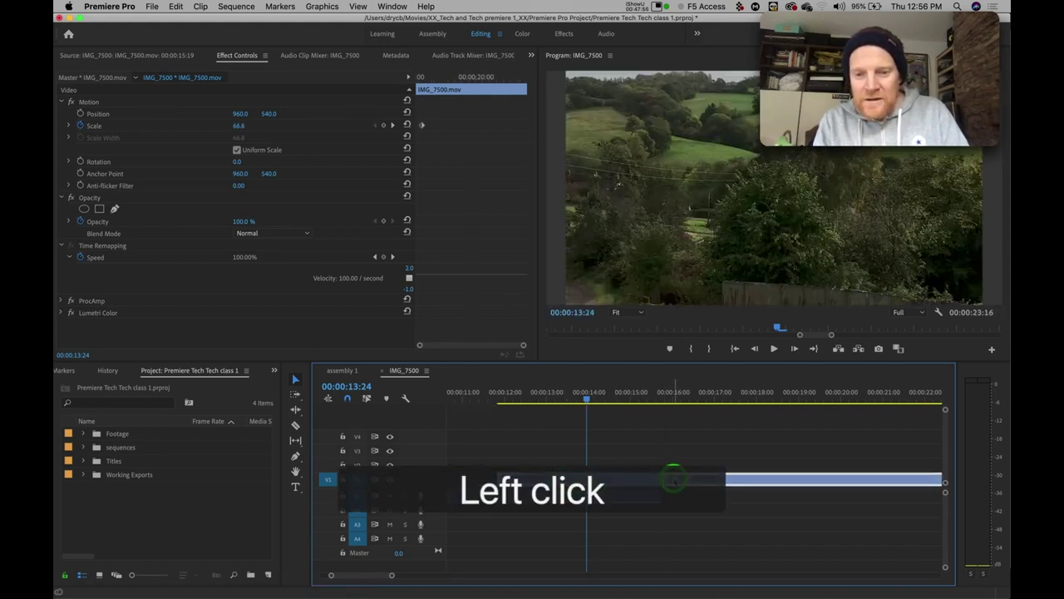
Step: Apply the default Cross Dissolve at the cut and trim it to 00:00:01:09
{"action": "left_click", "coordinate": [661, 479]}
{"action": "left_click", "coordinate": [662, 480], "text": "ctrl"}
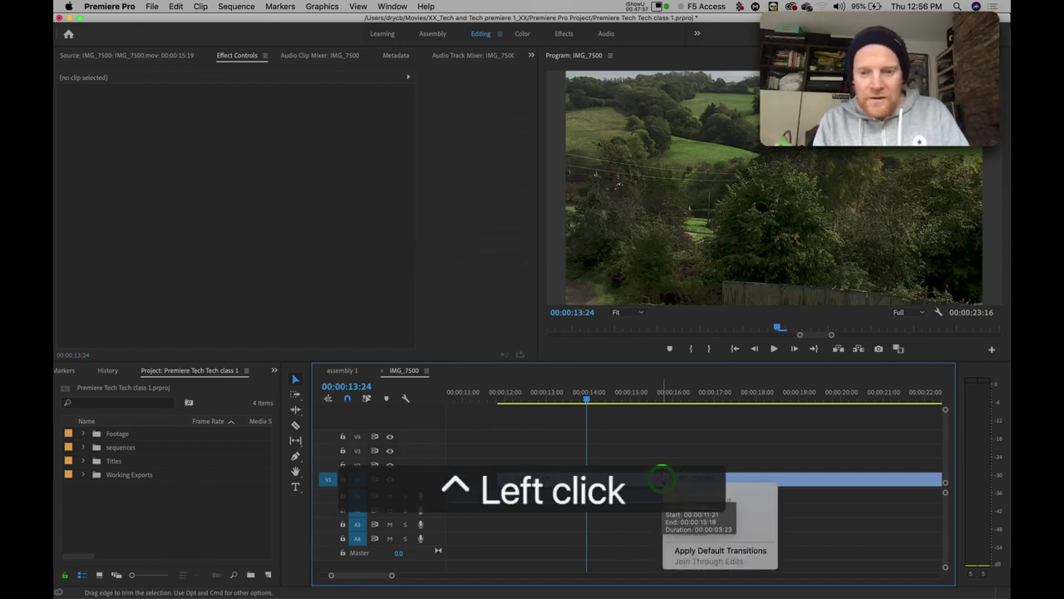
{"action": "left_click", "coordinate": [701, 551]}
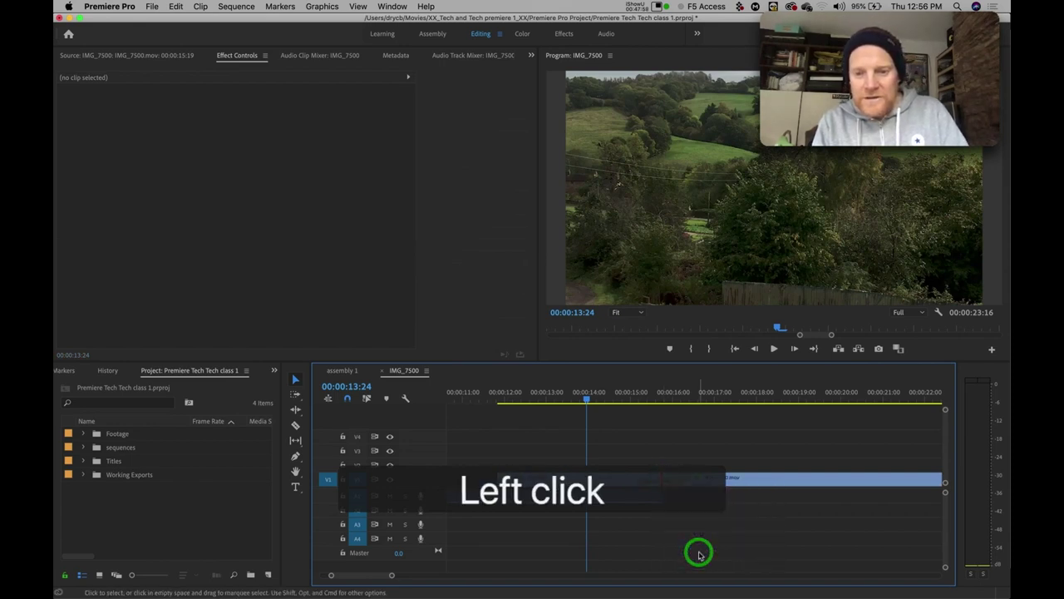
{"action": "left_click_drag", "start_coordinate": [701, 477], "coordinate": [693, 480]}
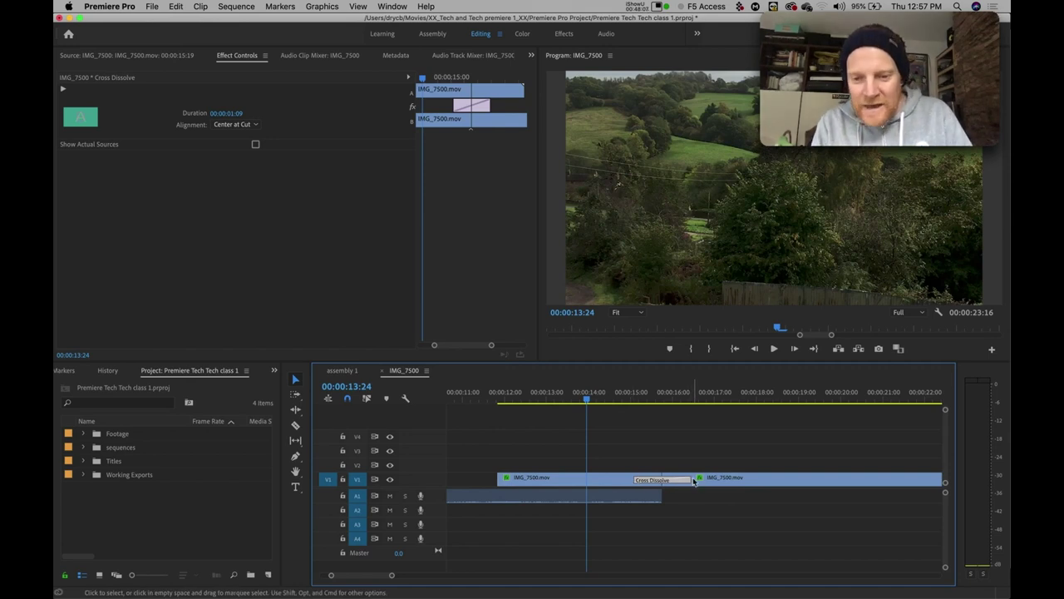
{"action": "mouse_move", "coordinate": [687, 480]}
{"action": "left_mouse_down"}
{"action": "mouse_move", "coordinate": [672, 479]}
{"action": "mouse_move", "coordinate": [715, 477]}
{"action": "mouse_move", "coordinate": [670, 480]}
{"action": "mouse_move", "coordinate": [704, 478]}
{"action": "mouse_move", "coordinate": [674, 480]}
{"action": "mouse_move", "coordinate": [690, 480]}
{"action": "left_mouse_up"}
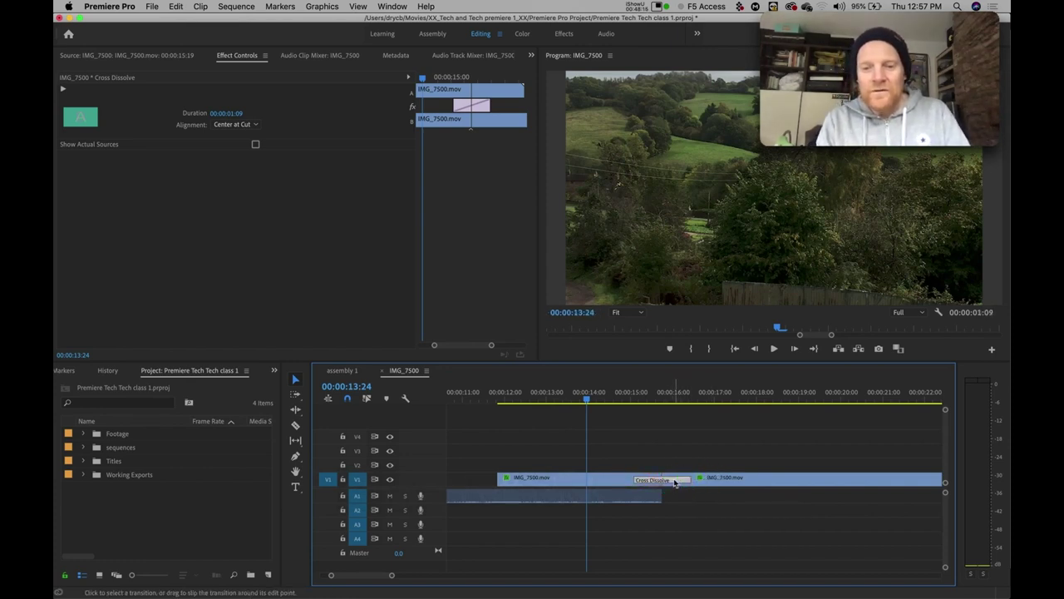
Step: Lengthen the Cross Dissolve to 00:00:02:23 in Effect Controls
{"action": "double_click", "coordinate": [675, 481]}
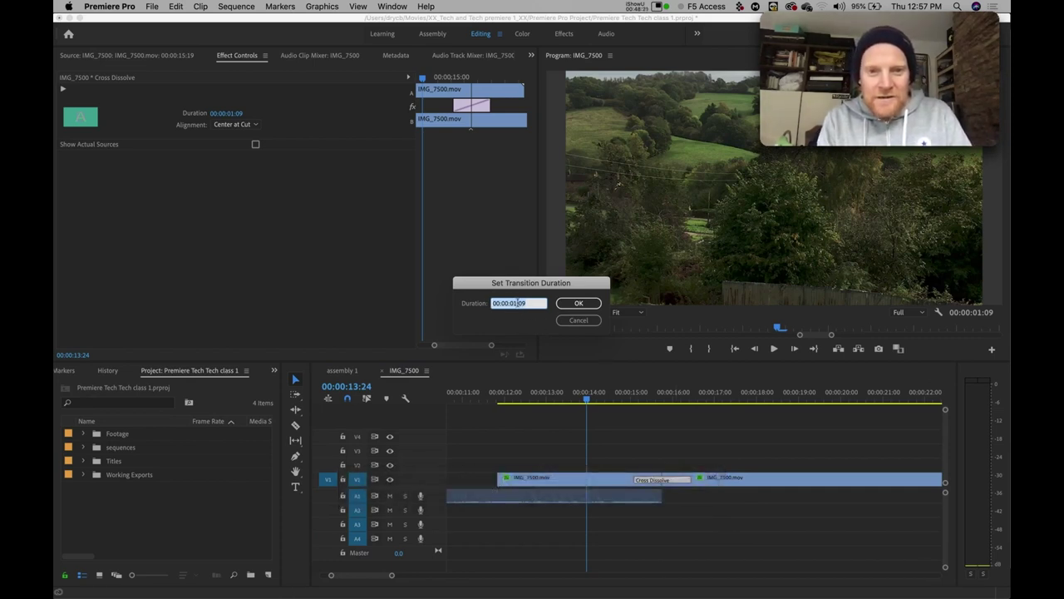
{"action": "left_click", "coordinate": [572, 319]}
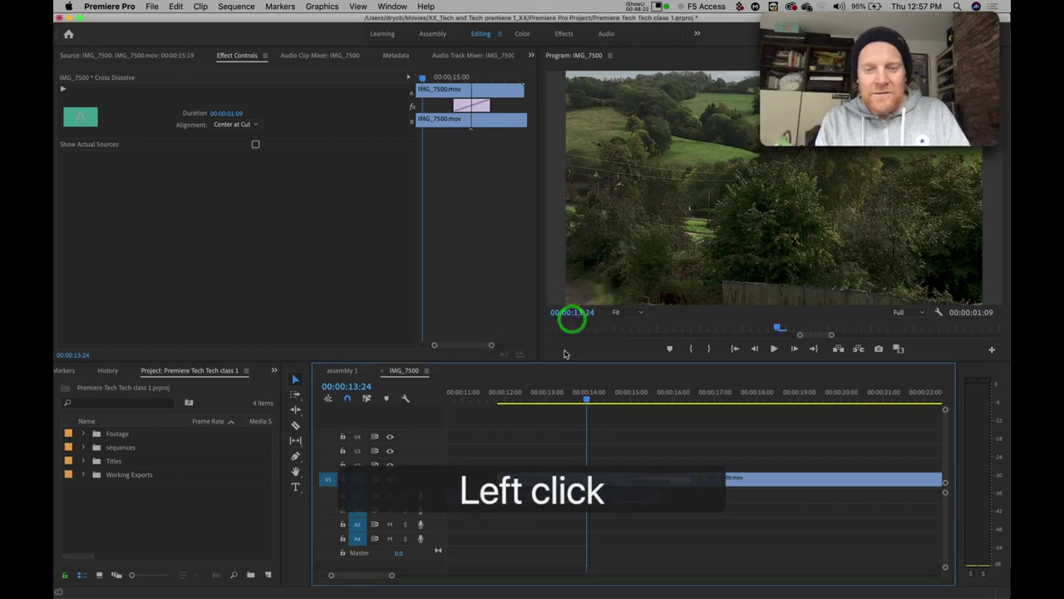
{"action": "left_click", "coordinate": [651, 482]}
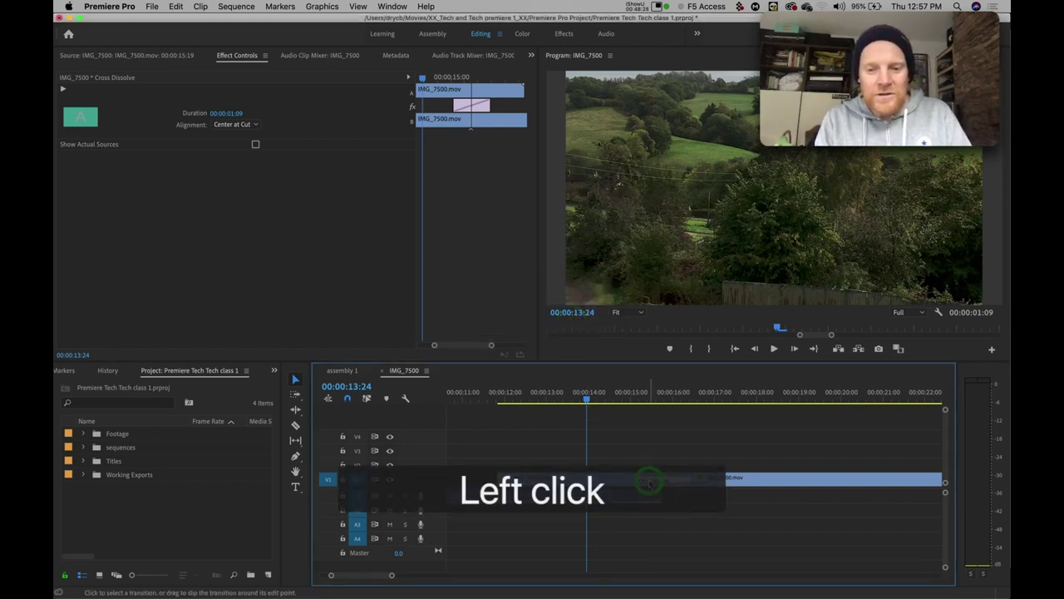
{"action": "left_click", "coordinate": [236, 54]}
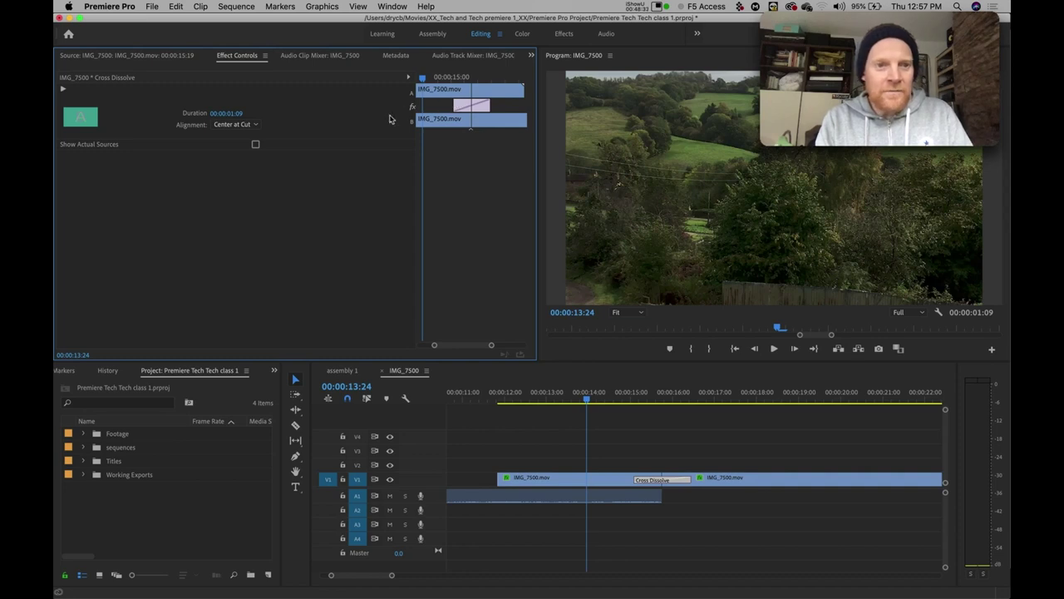
{"action": "left_click_drag", "start_coordinate": [456, 106], "coordinate": [430, 105]}
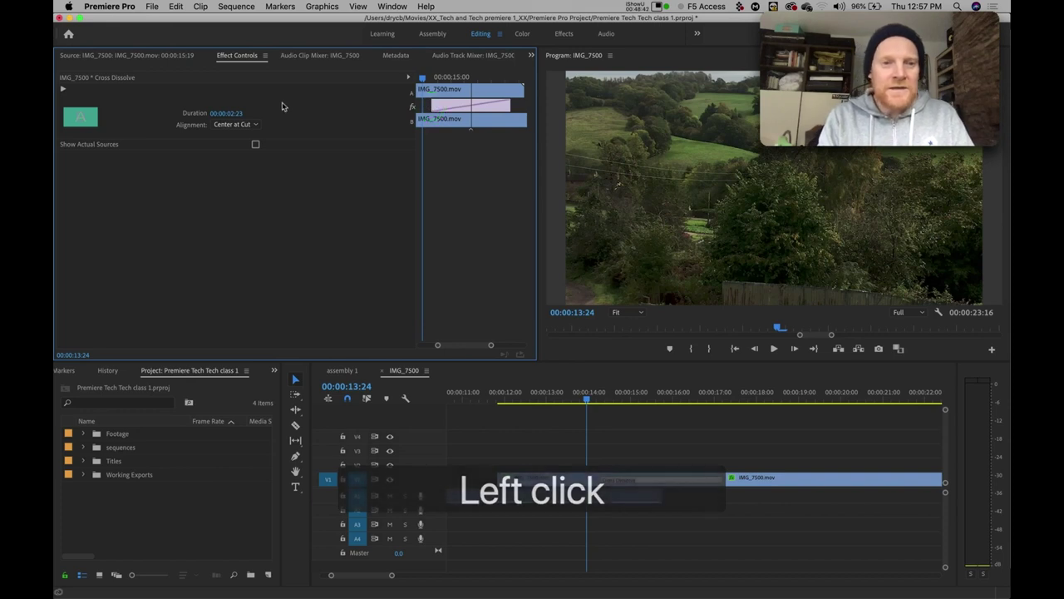
Step: Try Start at Cut and End at Cut, then set Alignment to Center at Cut and preview
{"action": "left_click", "coordinate": [241, 124]}
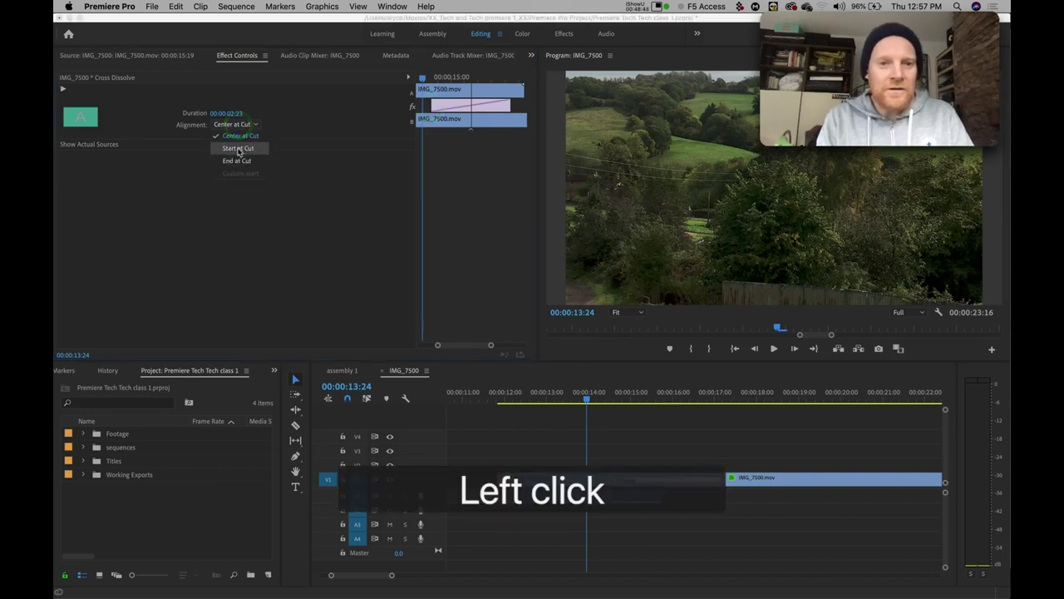
{"action": "left_click", "coordinate": [239, 148]}
{"action": "left_click", "coordinate": [242, 125]}
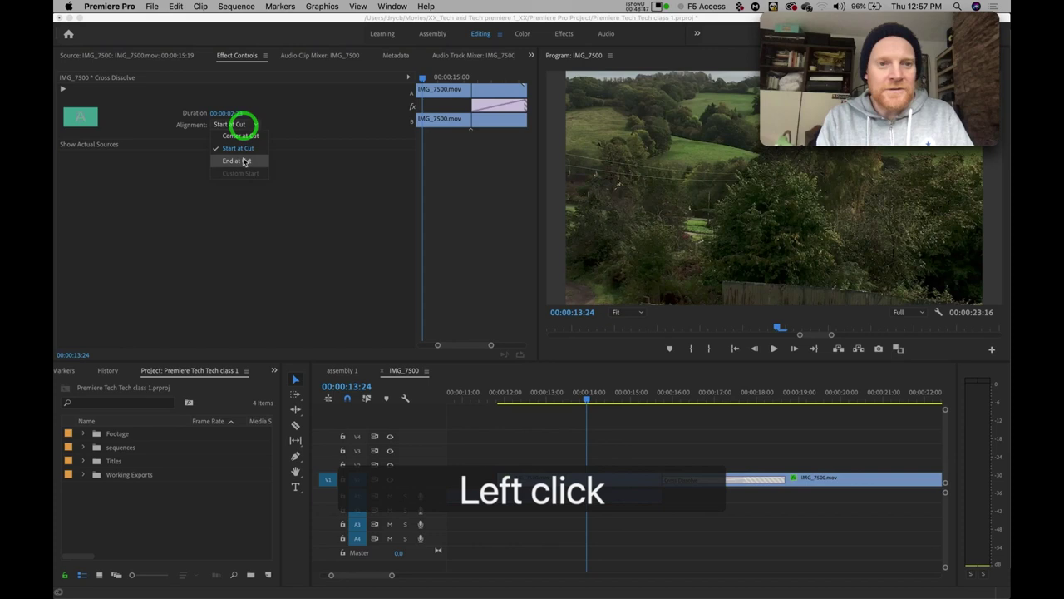
{"action": "left_click", "coordinate": [237, 161]}
{"action": "left_click", "coordinate": [240, 125]}
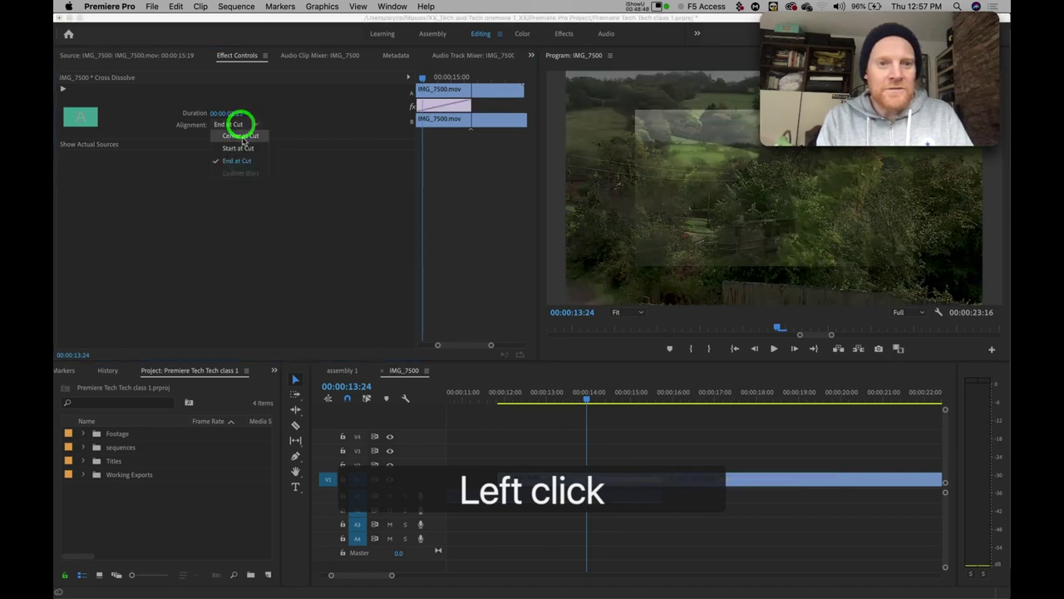
{"action": "left_click", "coordinate": [241, 135]}
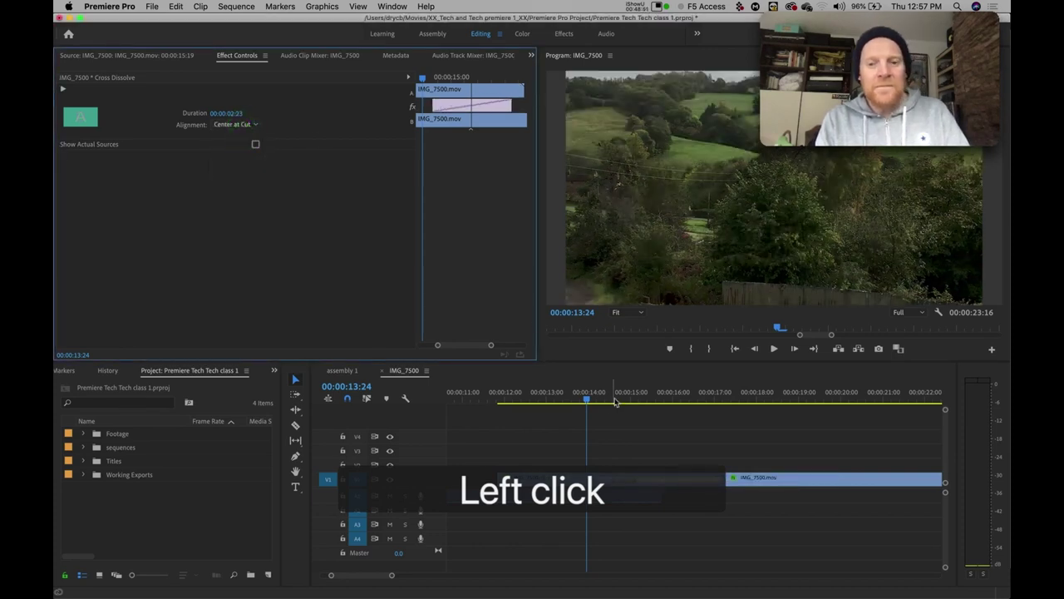
{"action": "left_click_drag", "start_coordinate": [592, 398], "coordinate": [585, 421]}
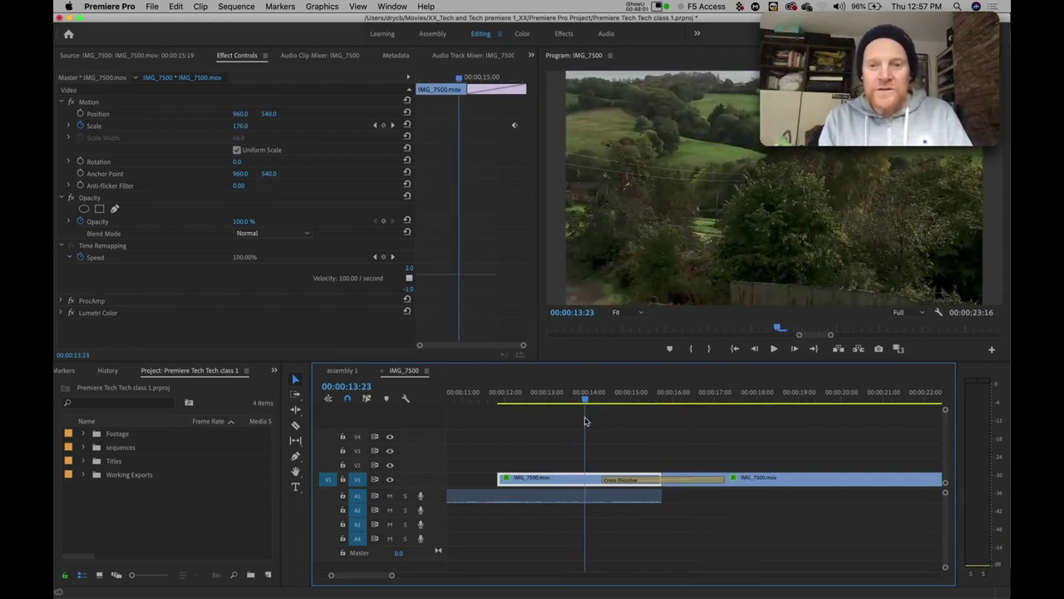
Step: Scrub through the Cross Dissolve, then trim it to 00:00:02:05
{"action": "left_click", "coordinate": [613, 481]}
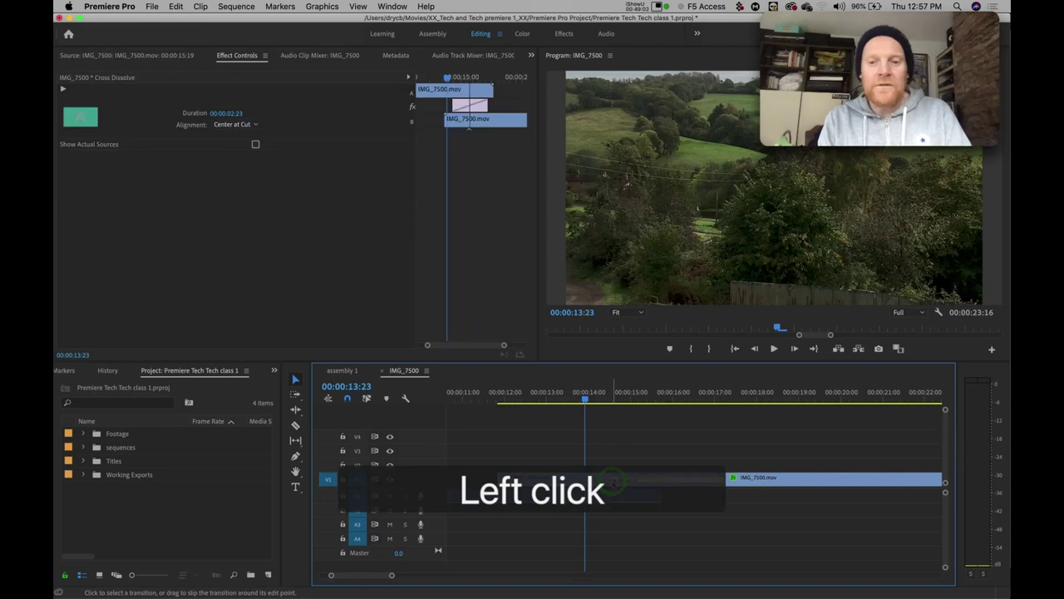
{"action": "left_click_drag", "start_coordinate": [589, 398], "coordinate": [695, 414]}
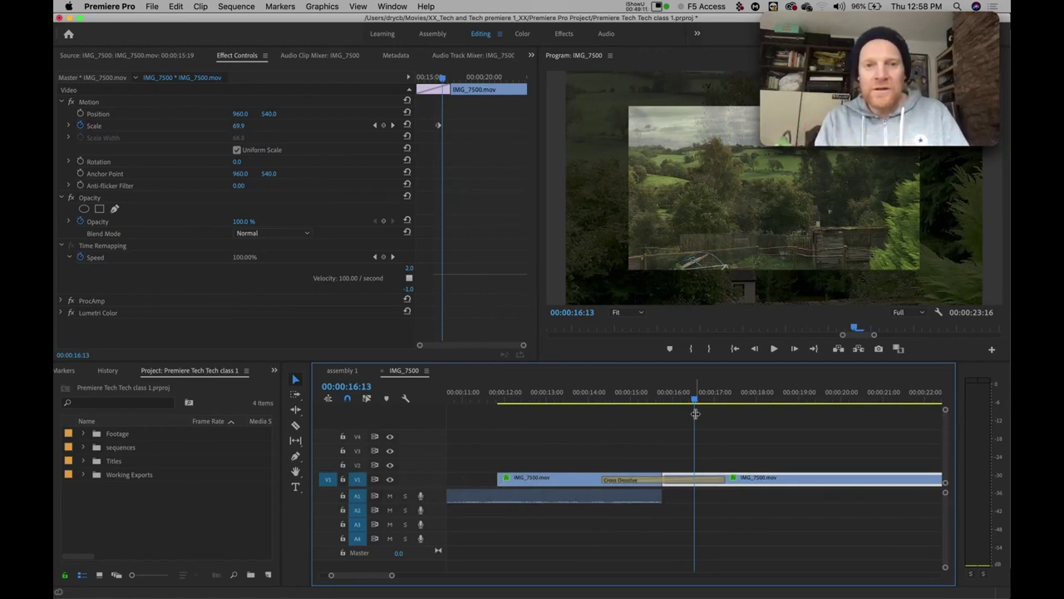
{"action": "left_click", "coordinate": [668, 480]}
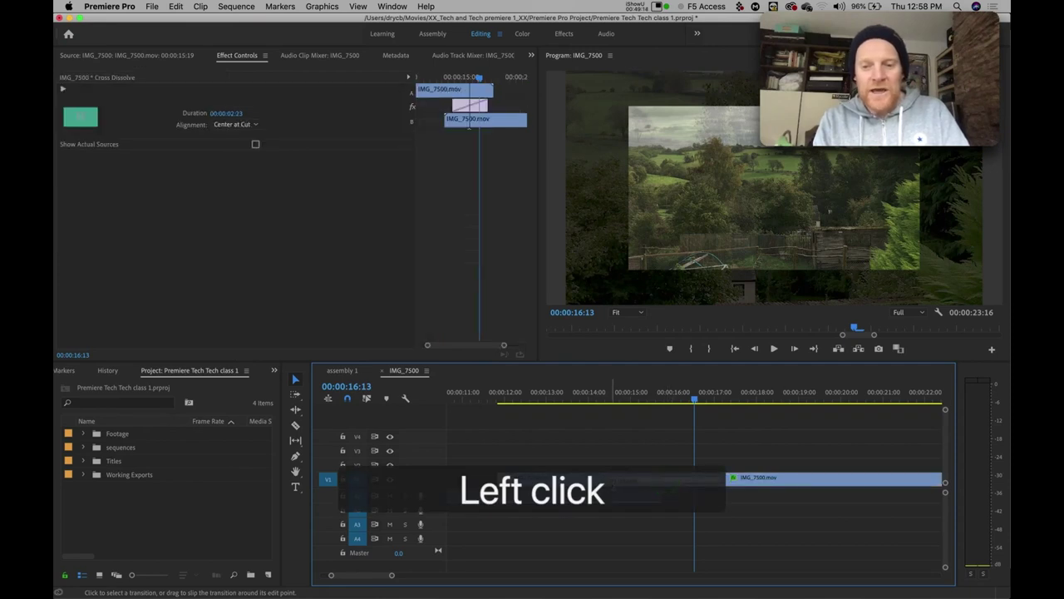
{"action": "mouse_move", "coordinate": [605, 481]}
{"action": "left_mouse_down"}
{"action": "mouse_move", "coordinate": [637, 481]}
{"action": "mouse_move", "coordinate": [618, 481]}
{"action": "left_mouse_up"}
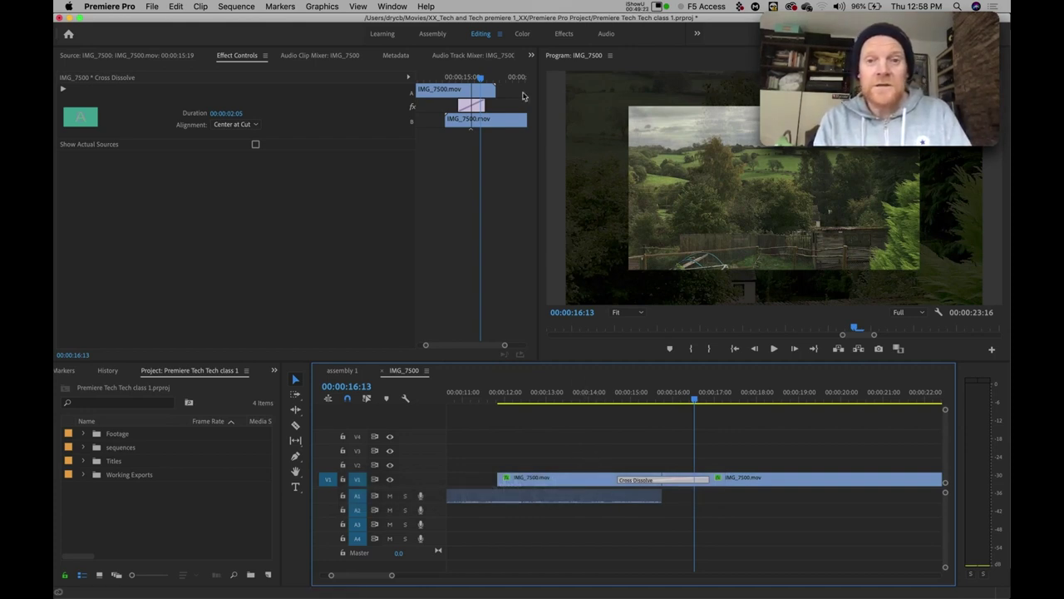
{"action": "left_click", "coordinate": [564, 34]}
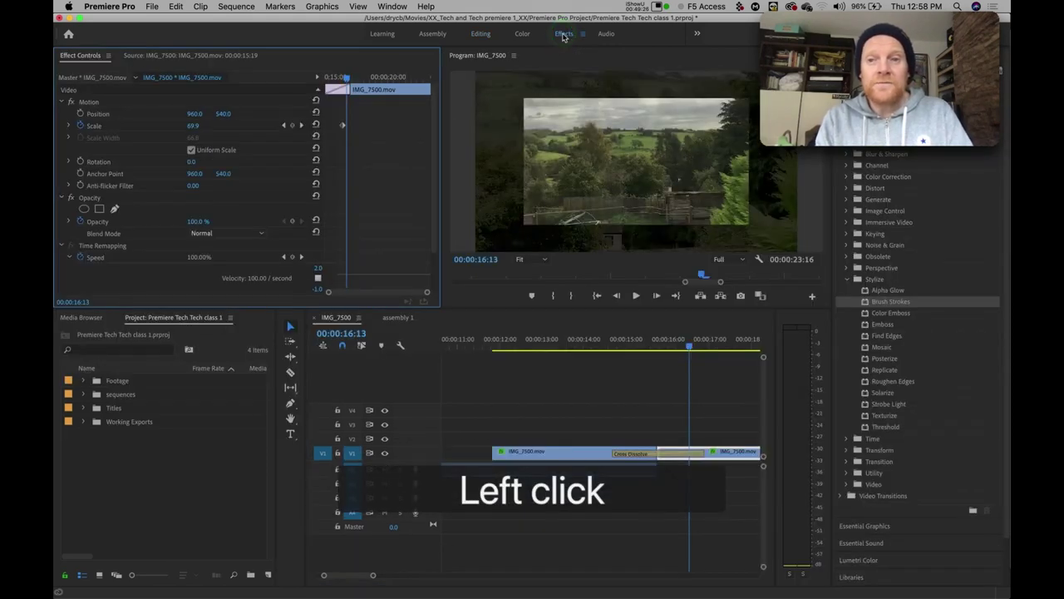
Step: Expand Video Transitions and its Dissolve folder in the Effects panel
{"action": "left_click", "coordinate": [857, 143]}
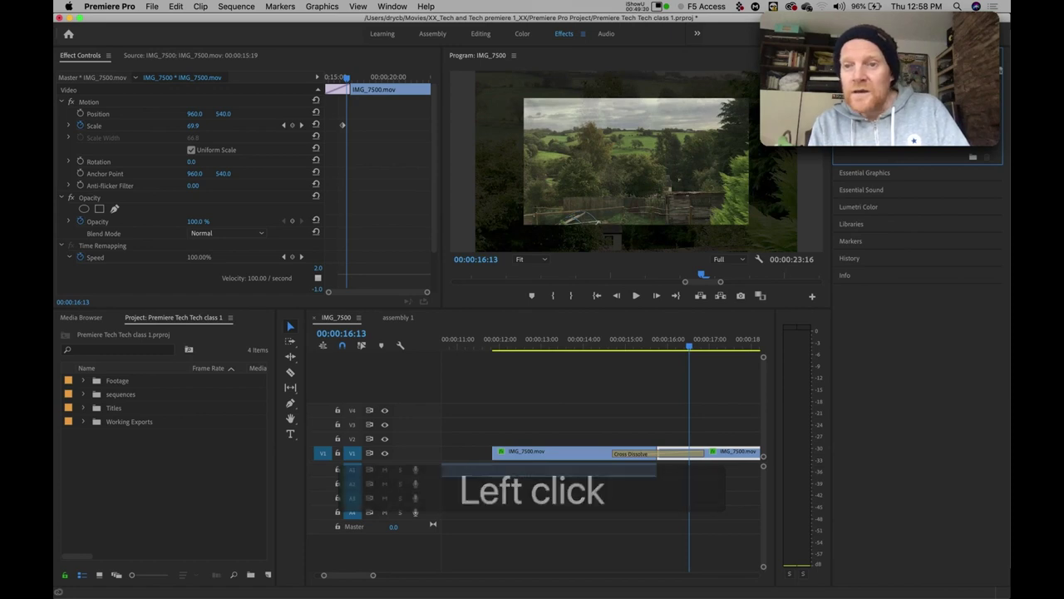
{"action": "left_click", "coordinate": [842, 150]}
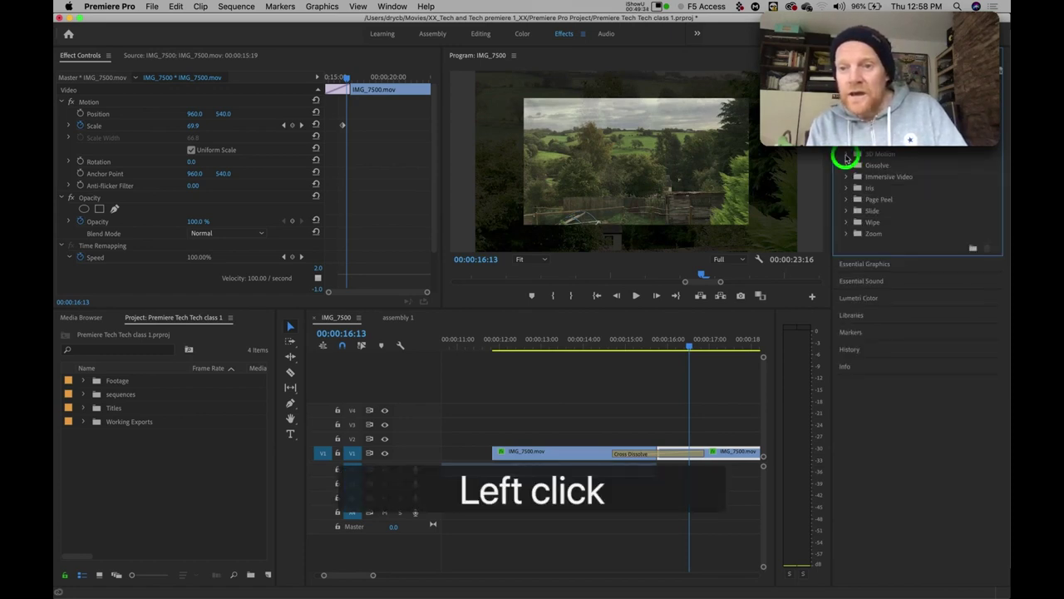
{"action": "left_click", "coordinate": [847, 155]}
{"action": "left_click", "coordinate": [848, 189]}
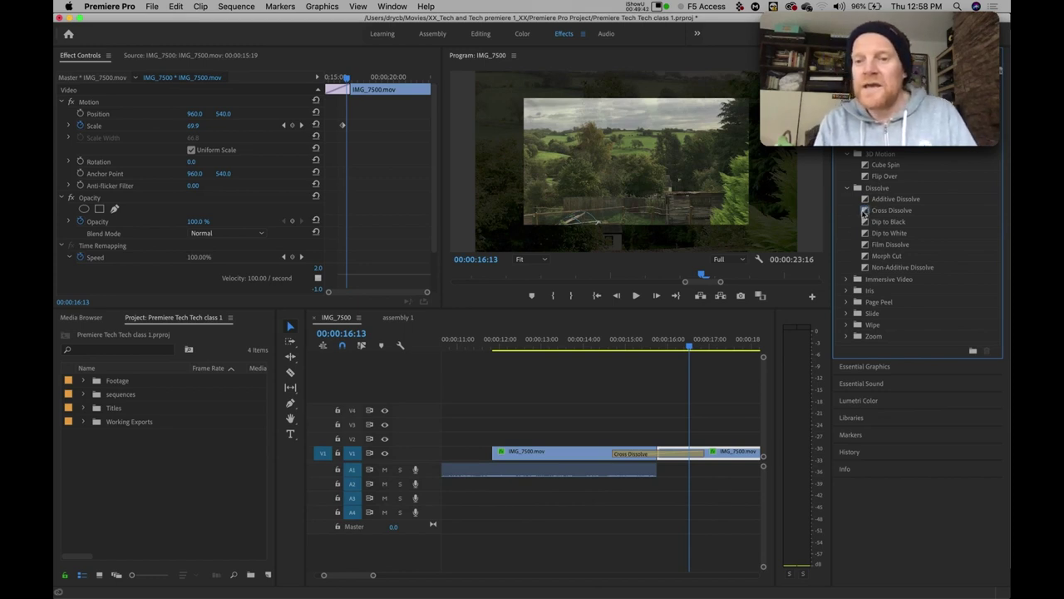
Step: Look at the options for Cross Dissolve and Additive Dissolve without choosing either
{"action": "left_click", "coordinate": [865, 212], "text": "ctrl"}
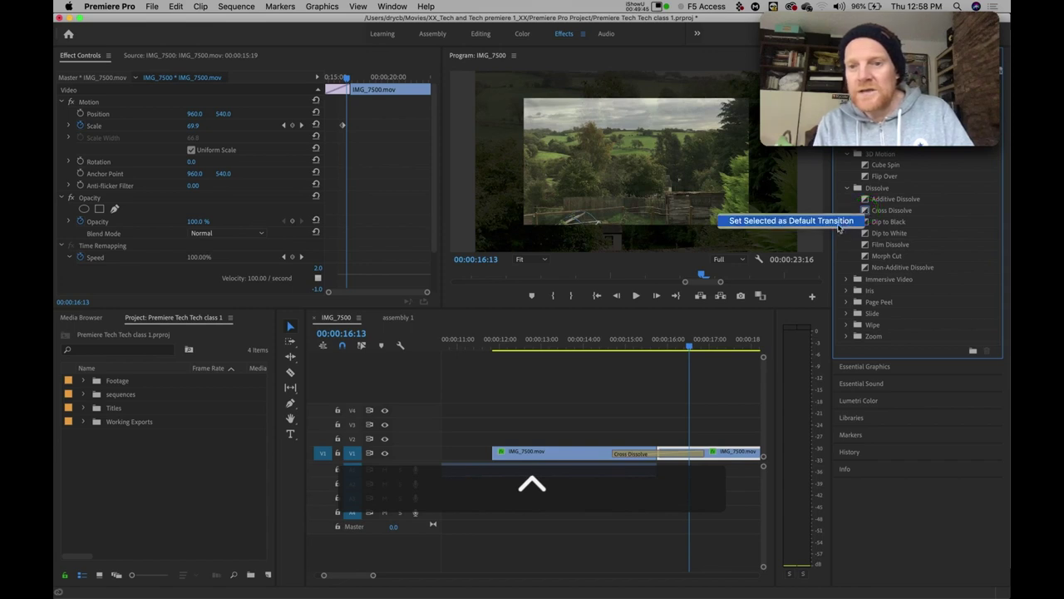
{"action": "left_click", "coordinate": [879, 208]}
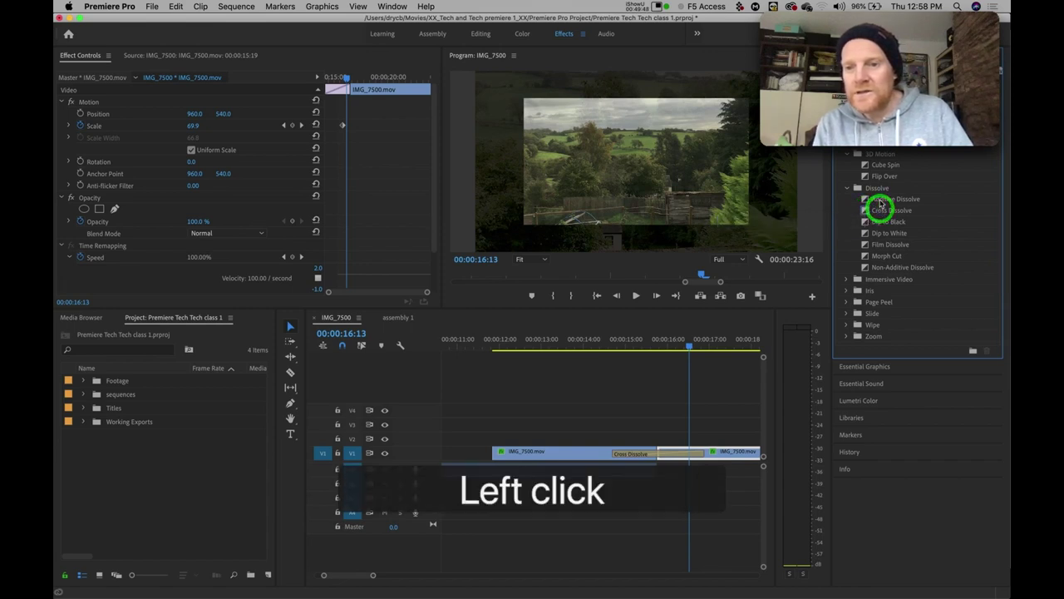
{"action": "left_click", "coordinate": [880, 200]}
{"action": "left_click", "coordinate": [880, 201], "text": "ctrl"}
{"action": "left_click", "coordinate": [880, 202]}
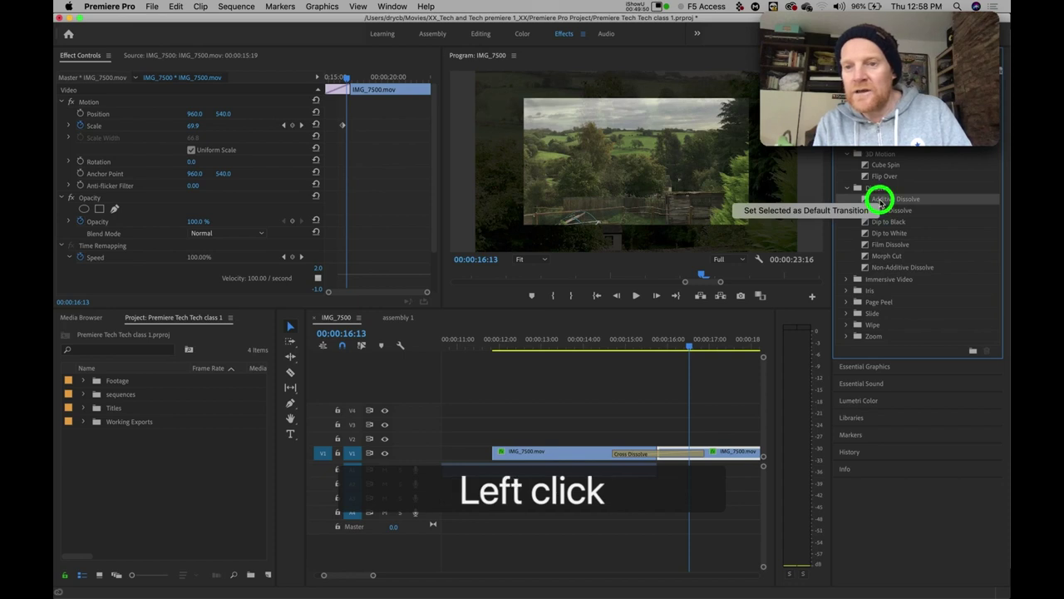
{"action": "left_click", "coordinate": [880, 201], "text": "ctrl"}
{"action": "left_click", "coordinate": [885, 179]}
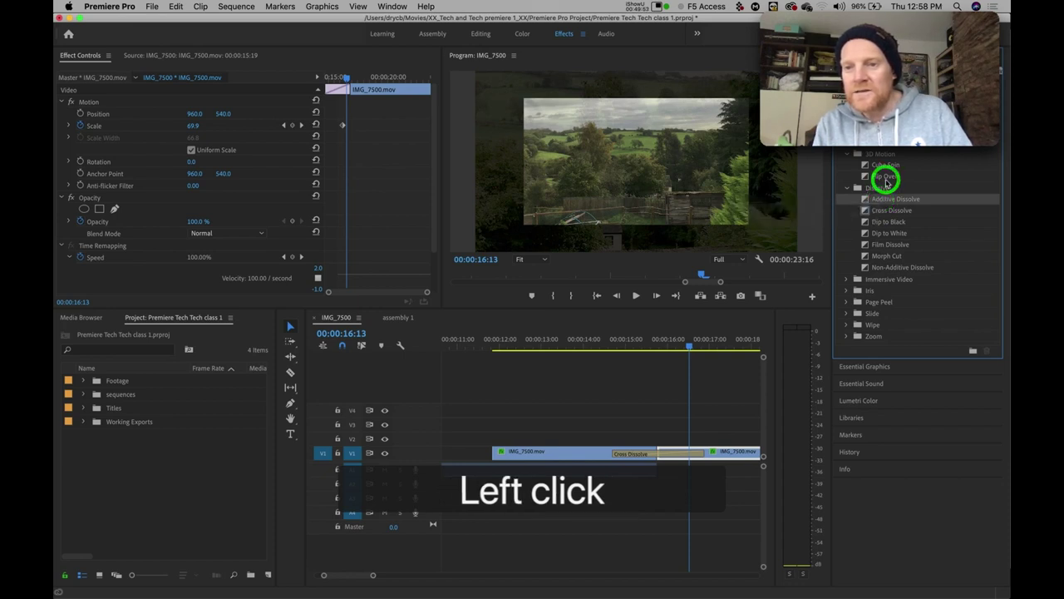
Step: Make Dip to White the default transition, then restore Cross Dissolve as the default
{"action": "left_click", "coordinate": [887, 234]}
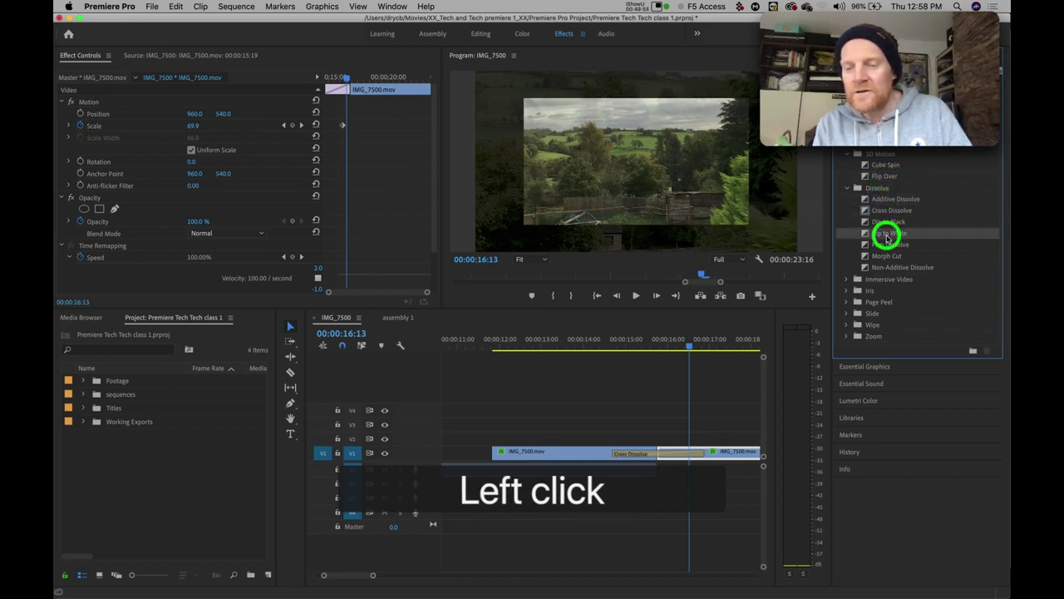
{"action": "left_click", "coordinate": [883, 235], "text": "ctrl"}
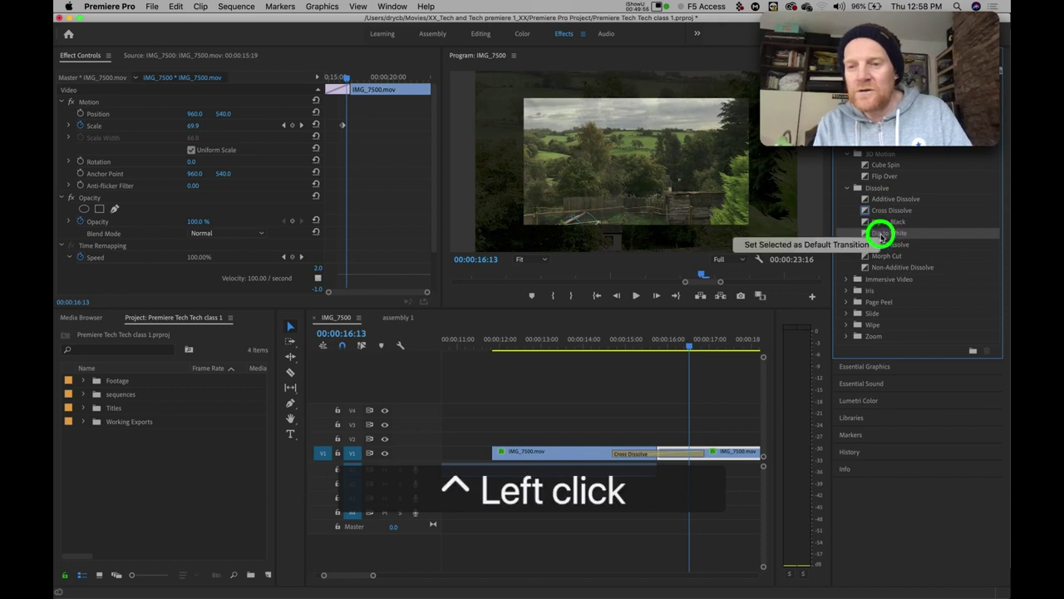
{"action": "left_click", "coordinate": [865, 244]}
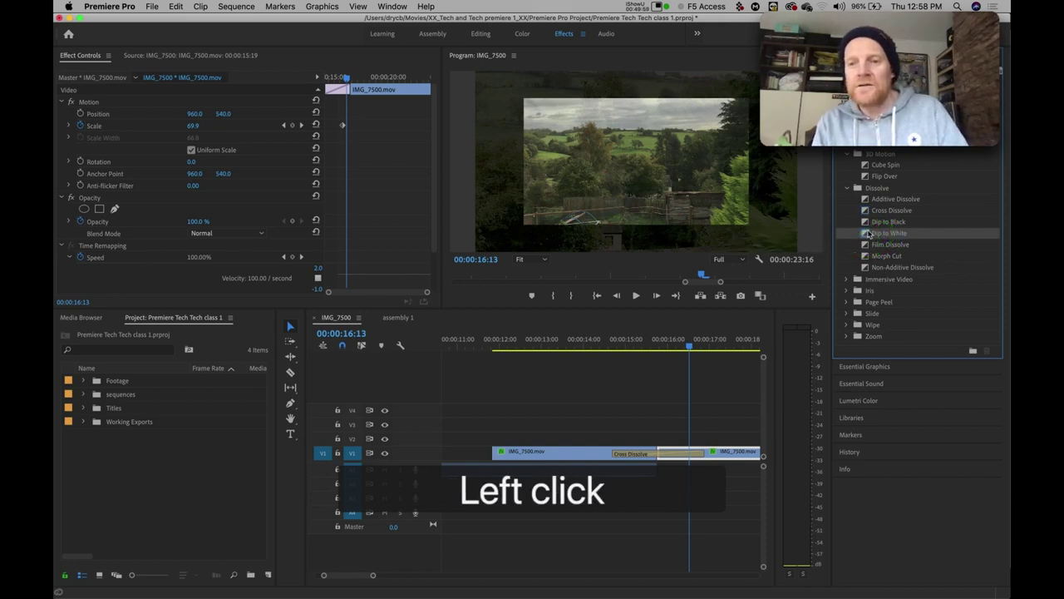
{"action": "left_click", "coordinate": [875, 212]}
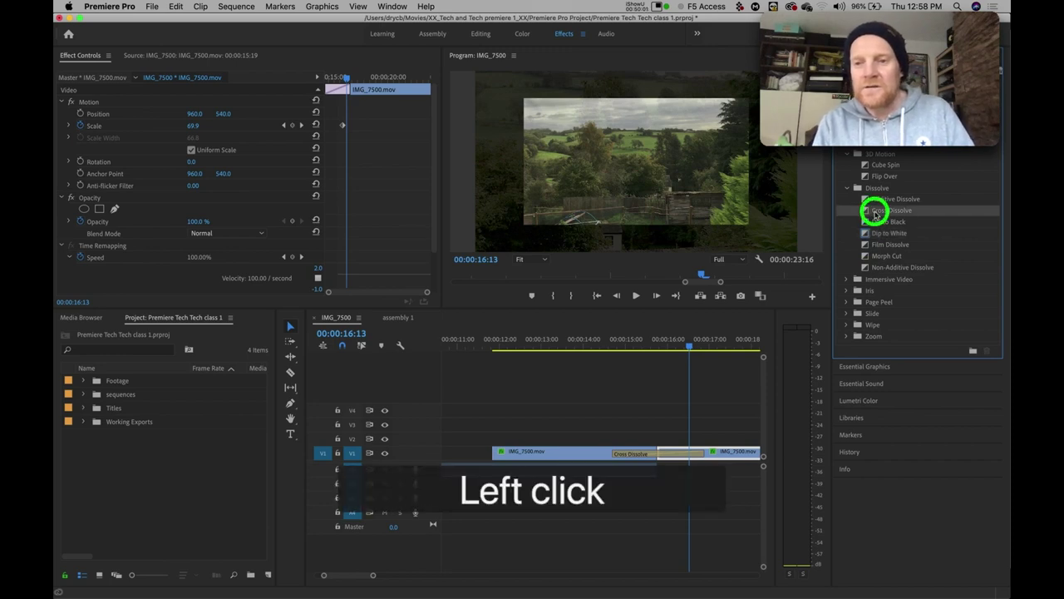
{"action": "left_click", "coordinate": [875, 212], "text": "ctrl"}
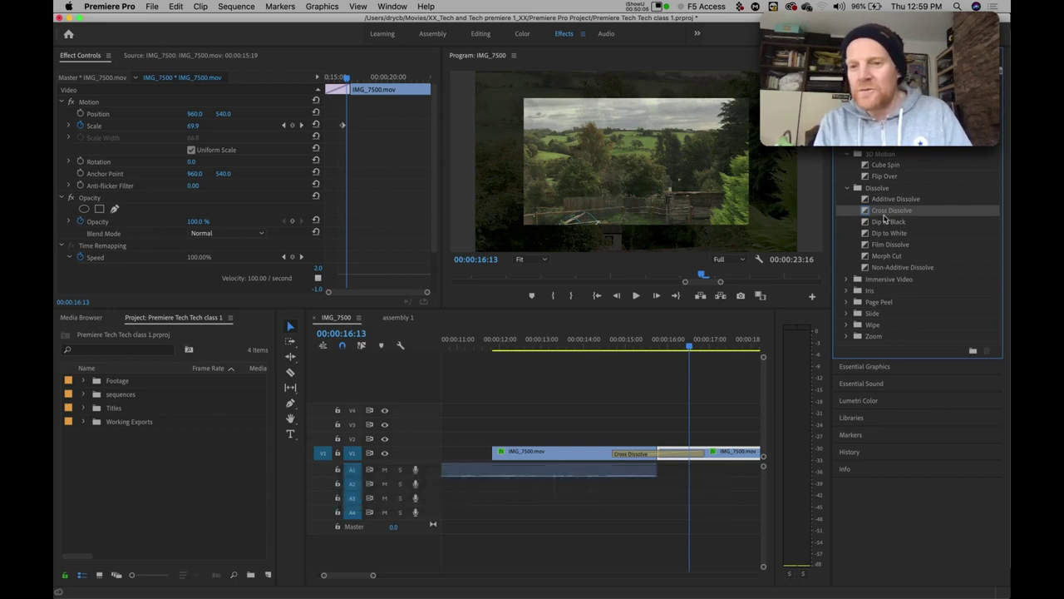
Step: Browse the Immersive Video transitions, then collapse the Dissolve and 3D Motion folders
{"action": "left_click", "coordinate": [848, 280]}
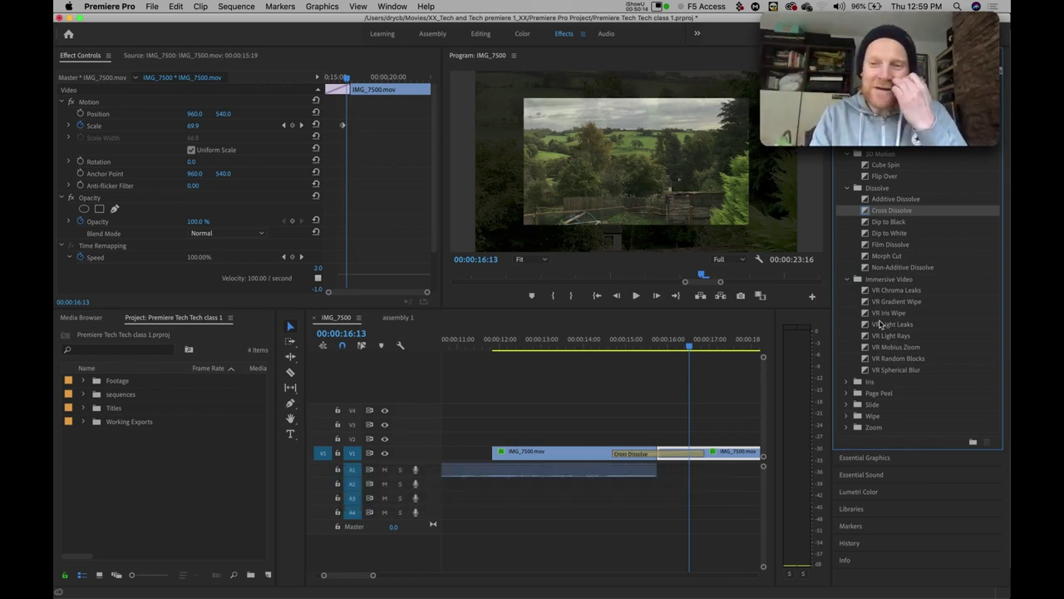
{"action": "left_click", "coordinate": [847, 280]}
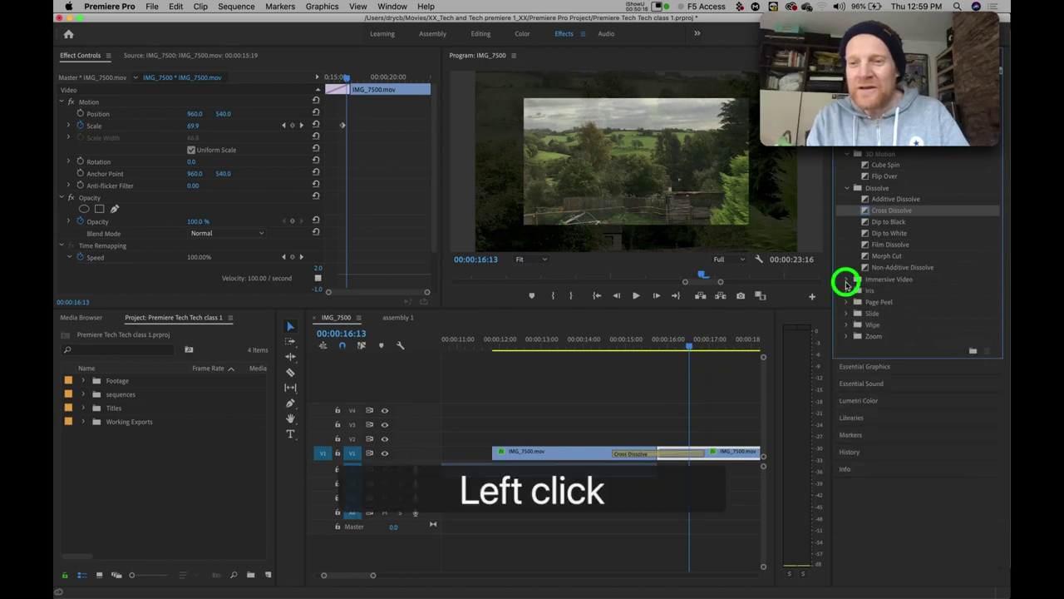
{"action": "left_click", "coordinate": [847, 189]}
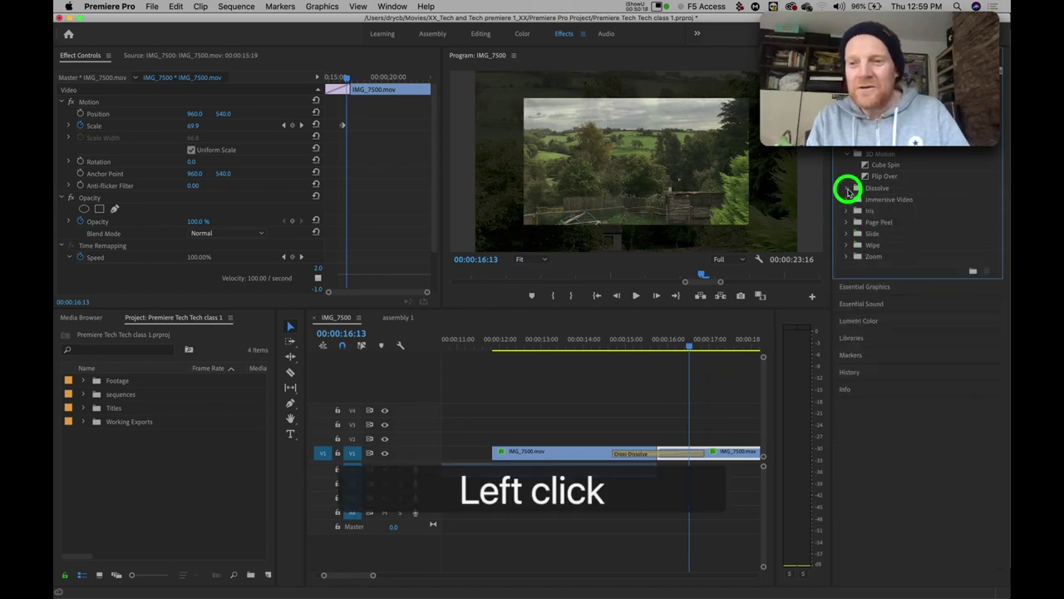
{"action": "left_click", "coordinate": [847, 157]}
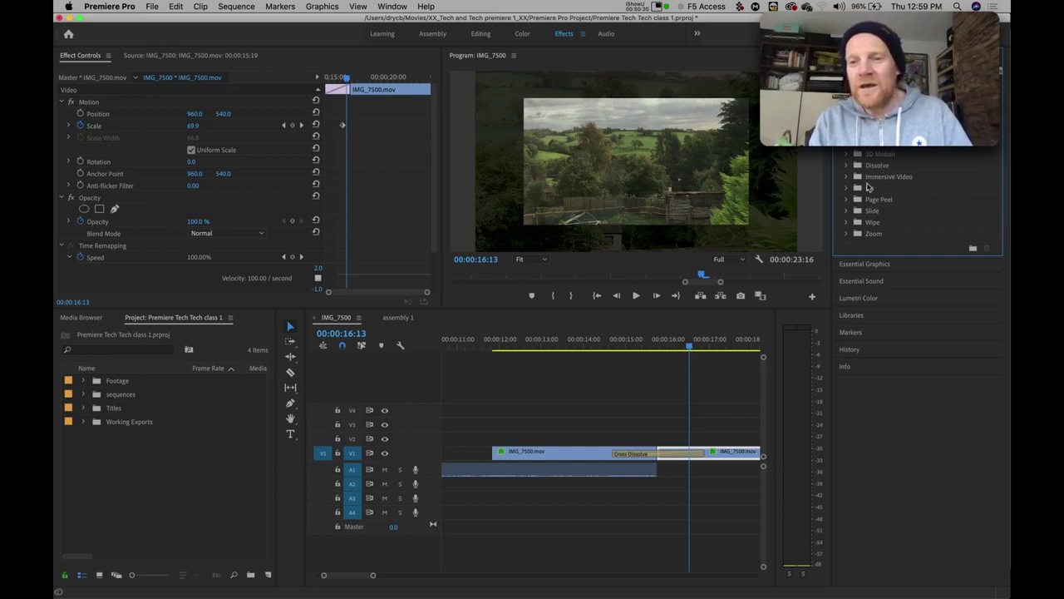
{"action": "left_click", "coordinate": [848, 167]}
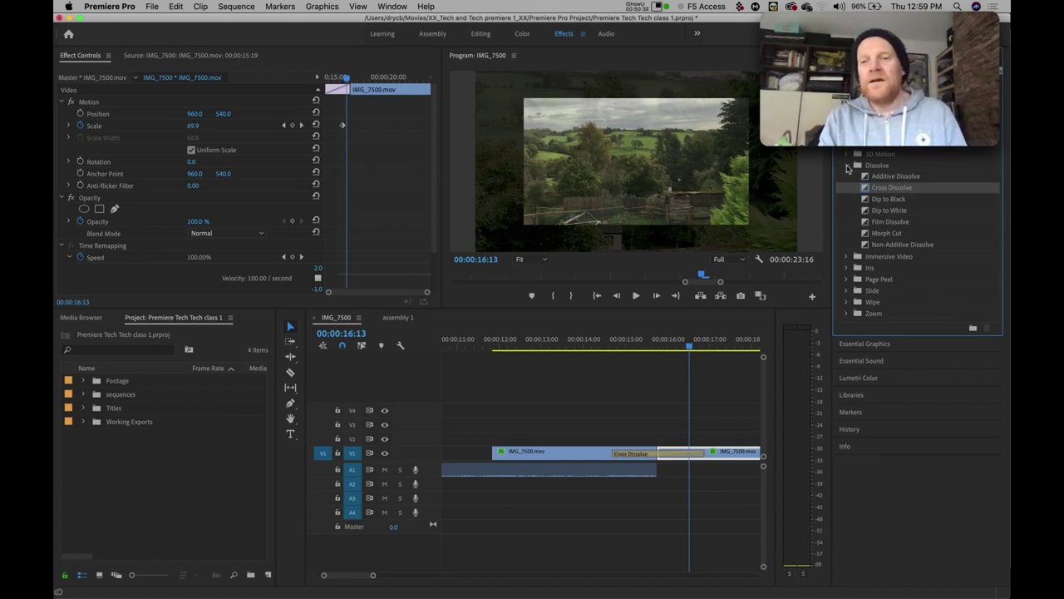
{"action": "left_click", "coordinate": [848, 166]}
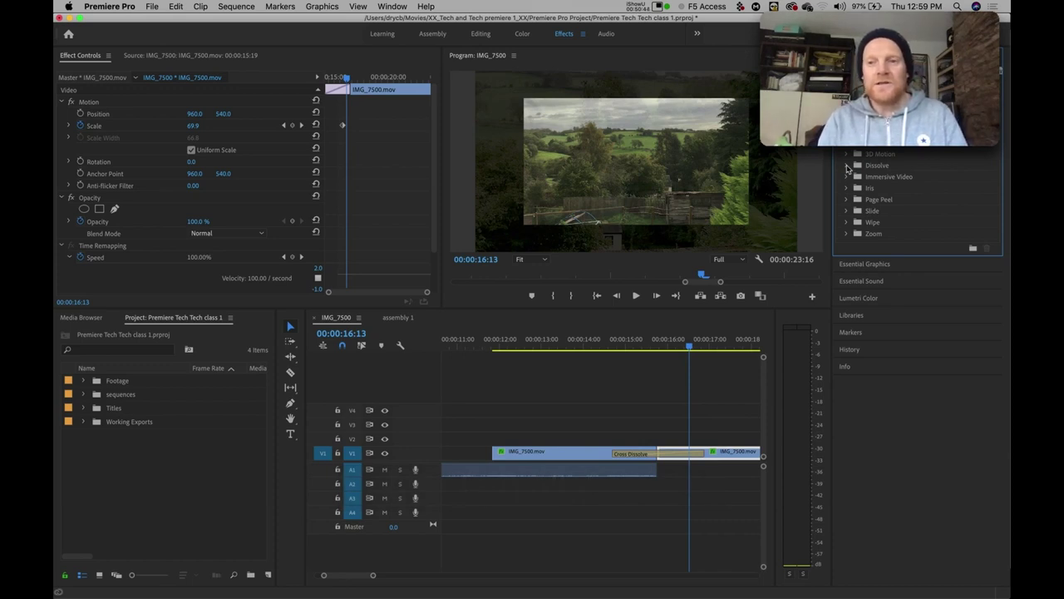
{"action": "scroll", "coordinate": [662, 380], "scroll_direction": "right", "scroll_amount": 5}
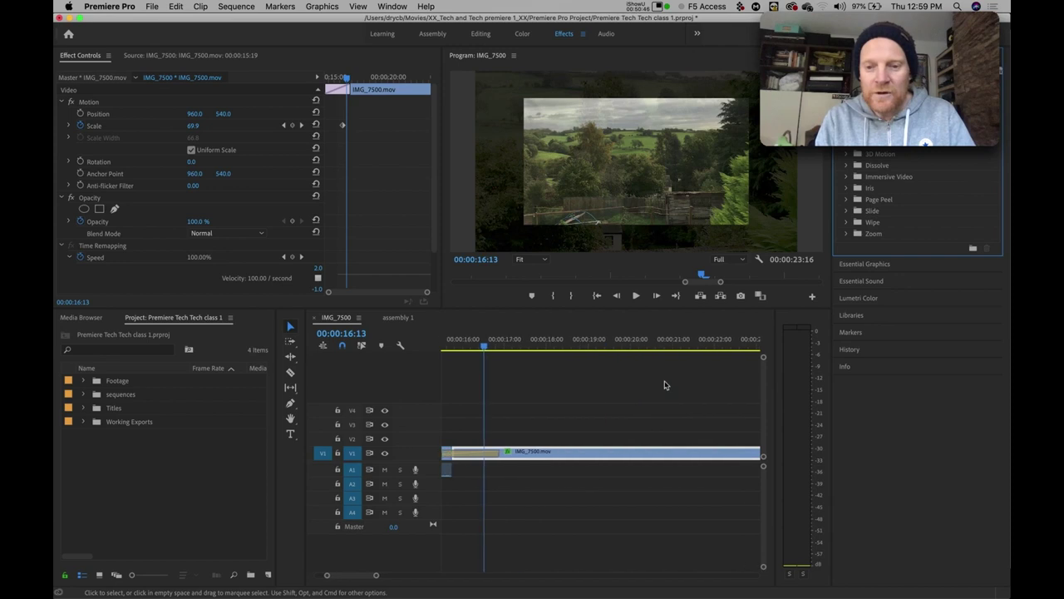
Step: Cut the IMG_7500 clip on V1 into two pieces with the Razor tool
{"action": "left_click", "coordinate": [290, 372]}
{"action": "left_click", "coordinate": [589, 453]}
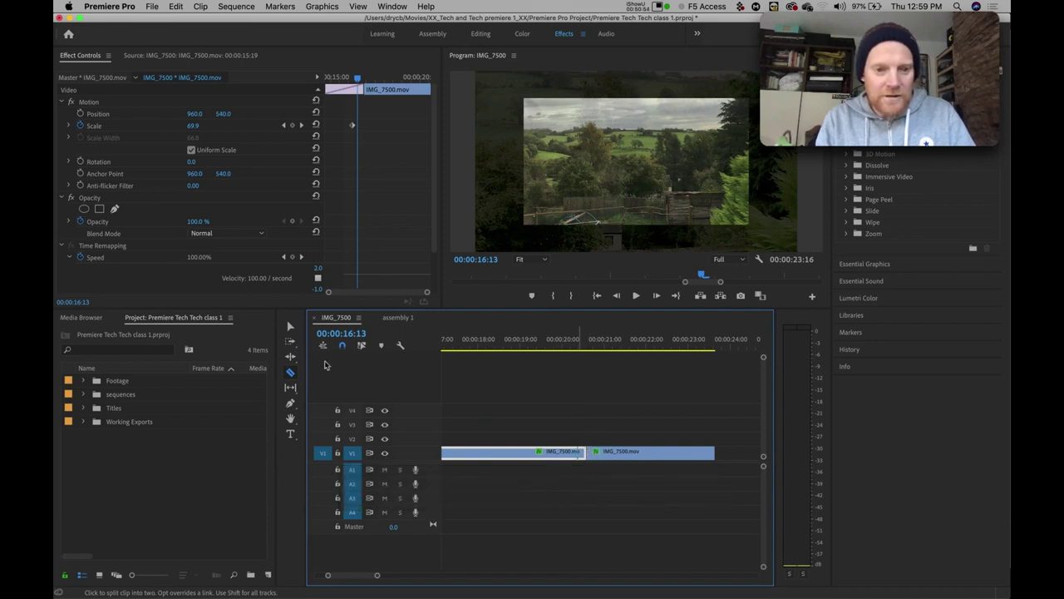
{"action": "left_click", "coordinate": [290, 327]}
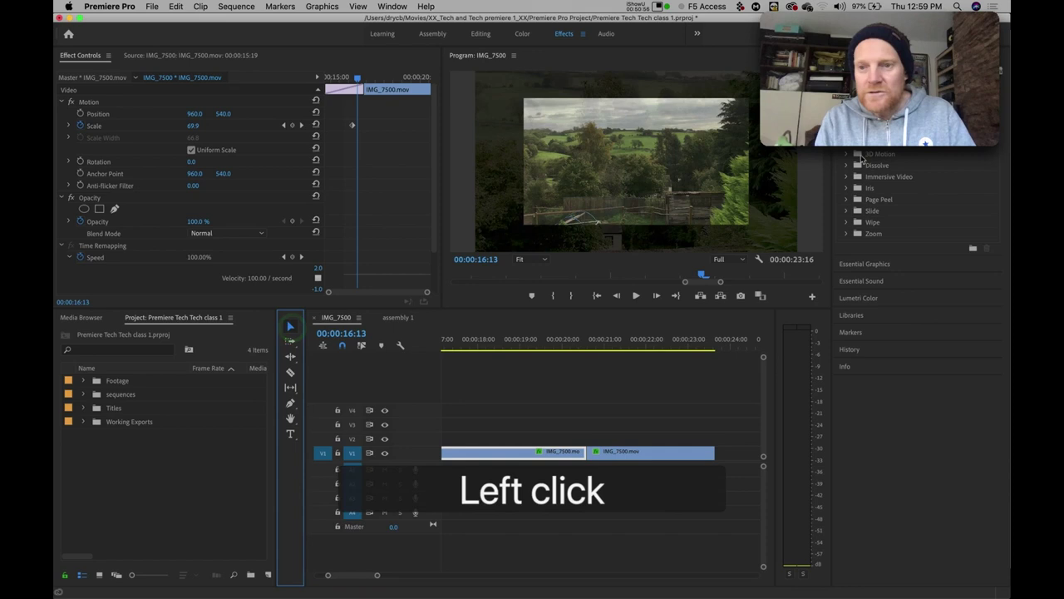
Step: Place Dip to White on the new cut and play it back
{"action": "left_click", "coordinate": [847, 164]}
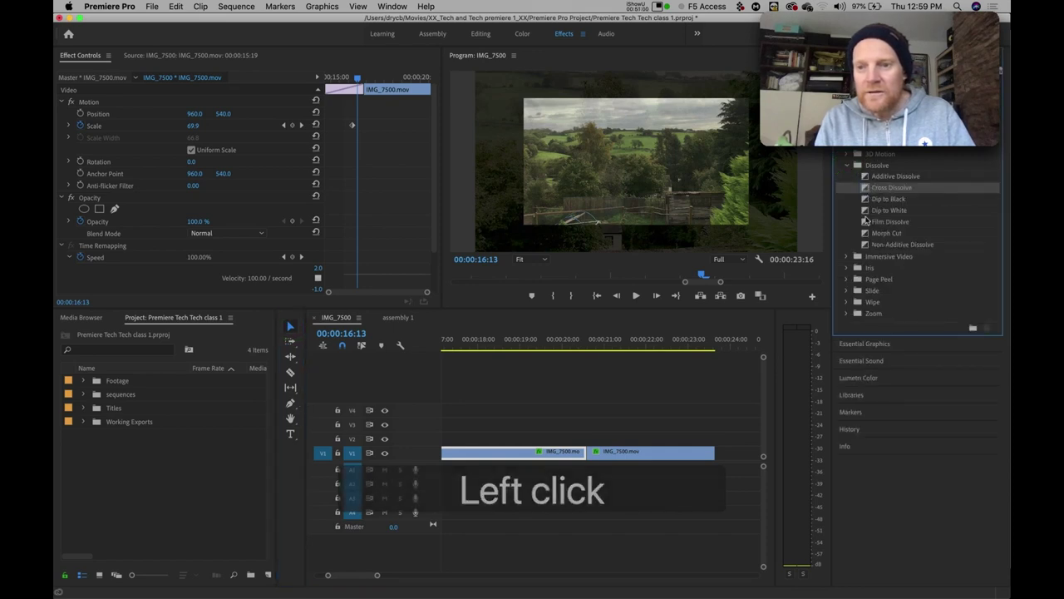
{"action": "left_click_drag", "start_coordinate": [865, 210], "coordinate": [587, 453]}
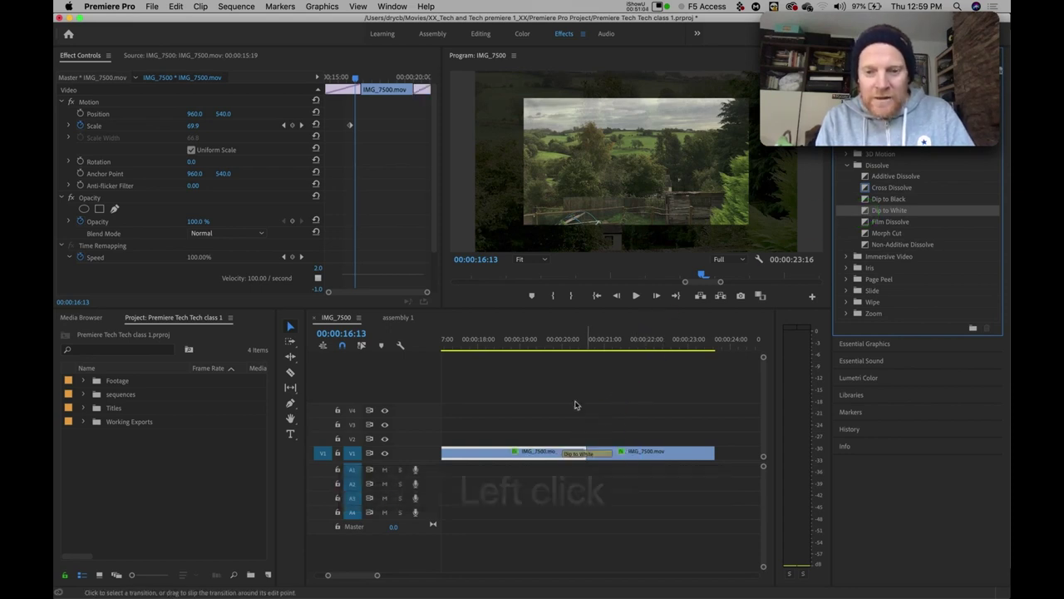
{"action": "left_click", "coordinate": [558, 344]}
{"action": "key", "text": "space"}
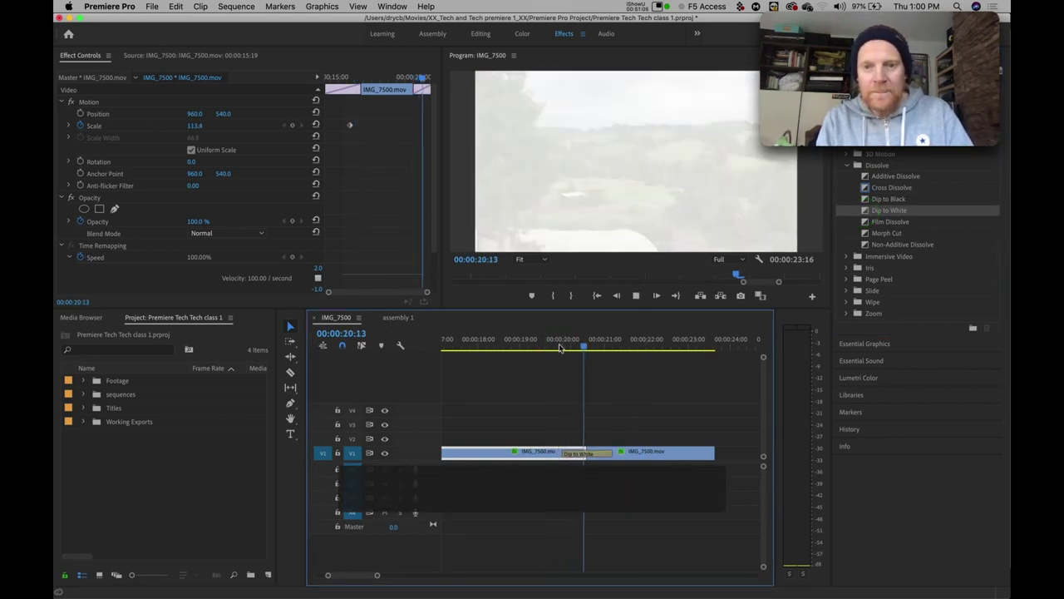
{"action": "left_click", "coordinate": [532, 345]}
{"action": "key", "text": "space"}
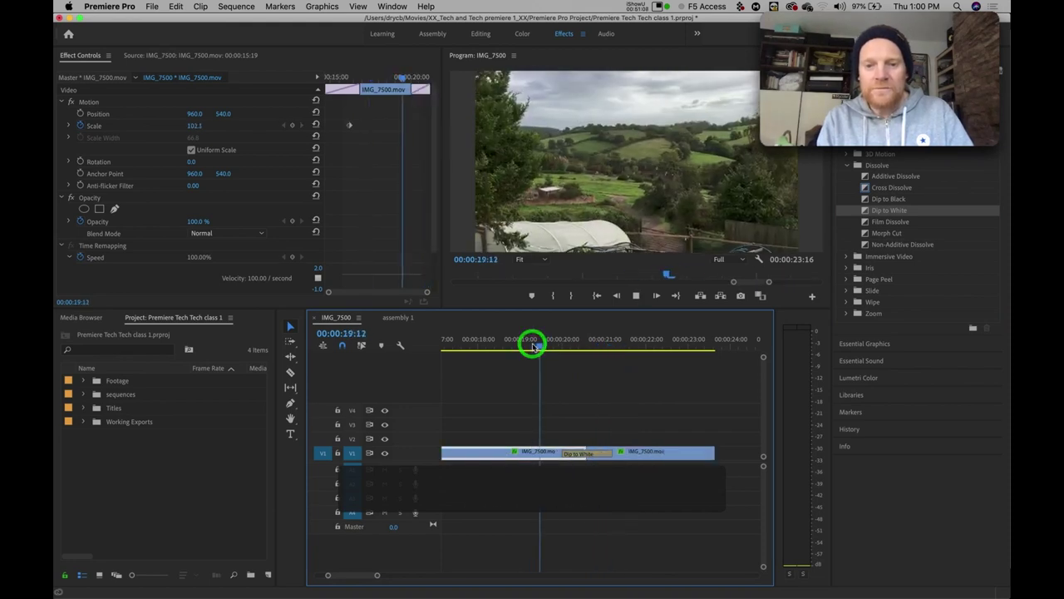
{"action": "key", "text": "space"}
Step: Lengthen the Dip to White transition, open its settings, and briefly check the presentation slides
{"action": "left_click", "coordinate": [629, 451]}
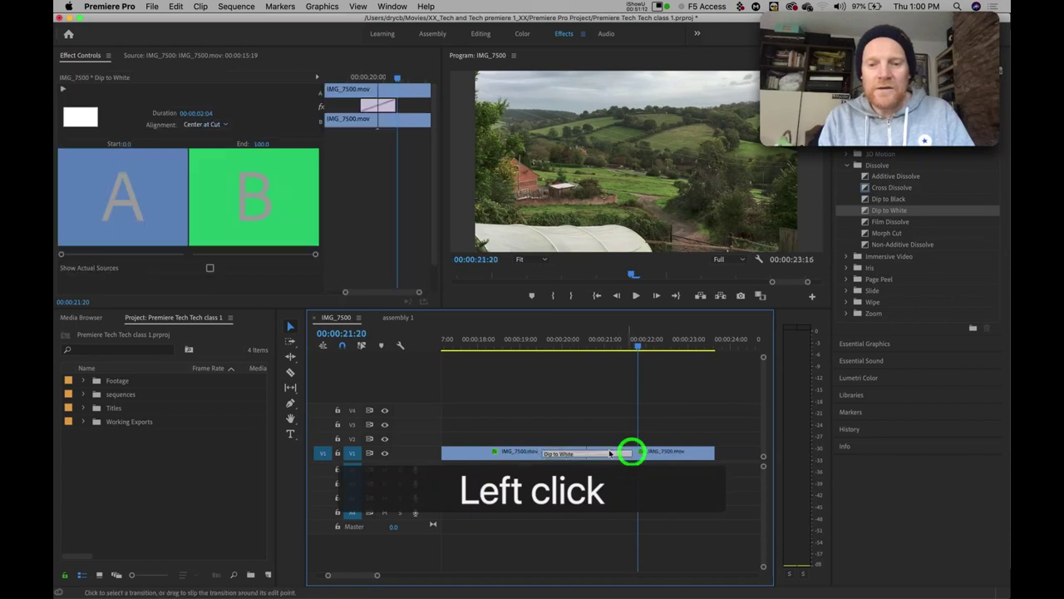
{"action": "left_click", "coordinate": [605, 453]}
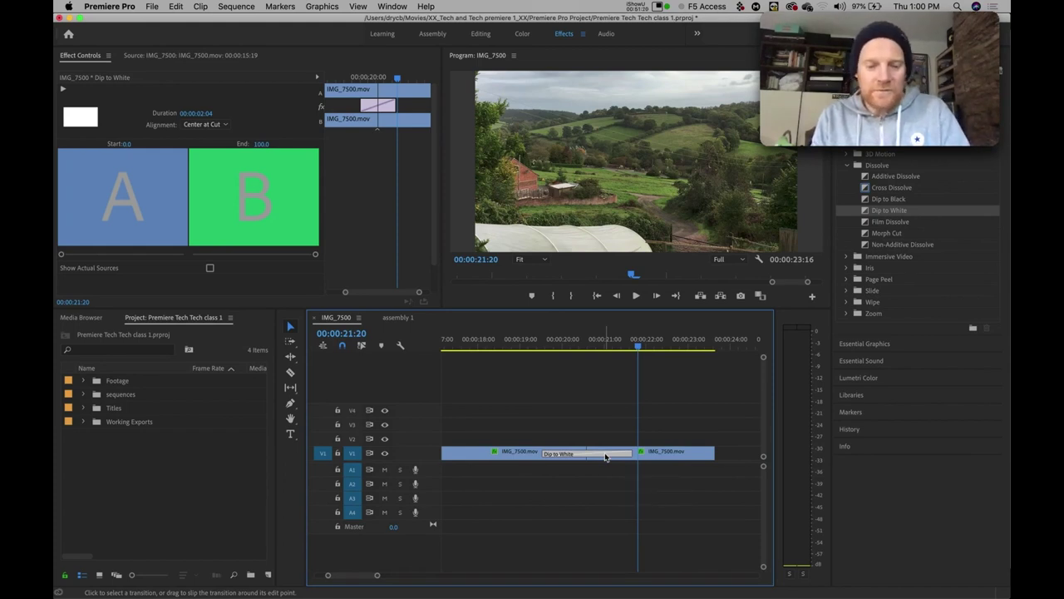
{"action": "key", "text": "super+Tab"}
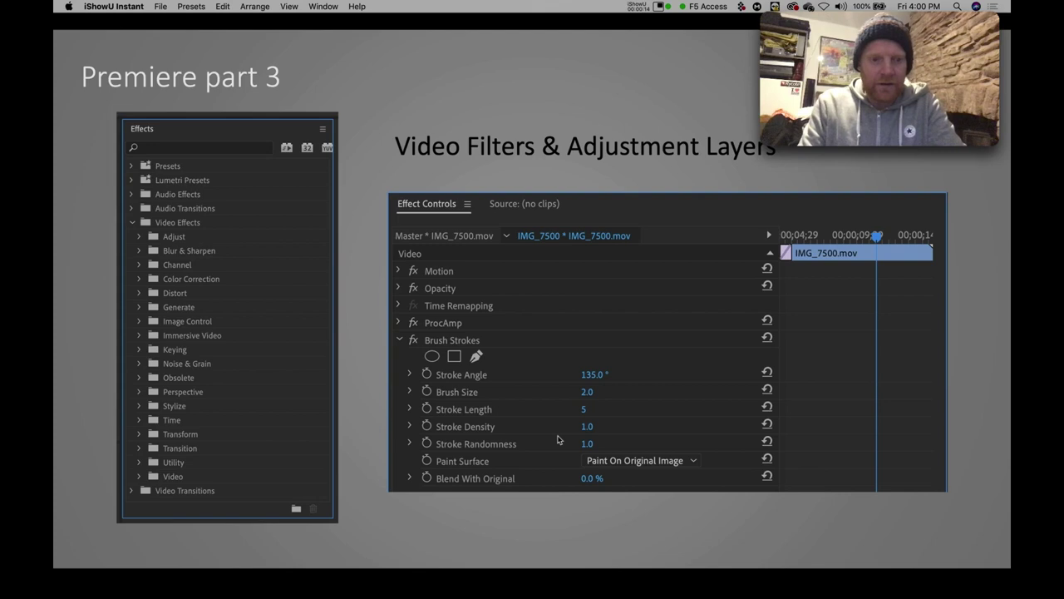
{"action": "key", "text": "super+Tab"}
{"action": "key", "text": "super+Tab"}
{"action": "left_click", "coordinate": [612, 398]}
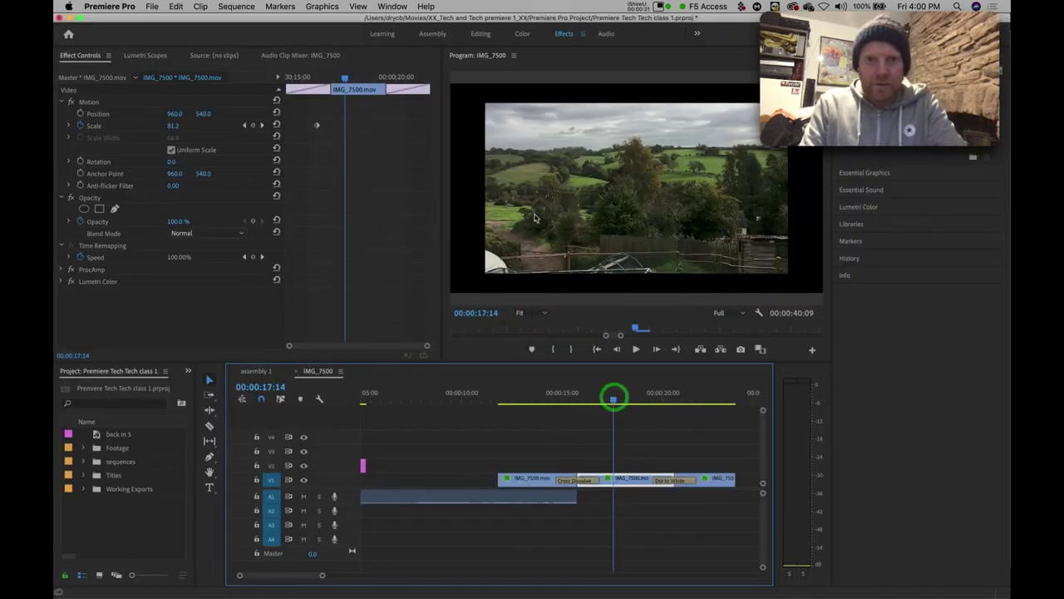
Step: Change the layout to the Editing workspace
{"action": "left_click", "coordinate": [482, 35]}
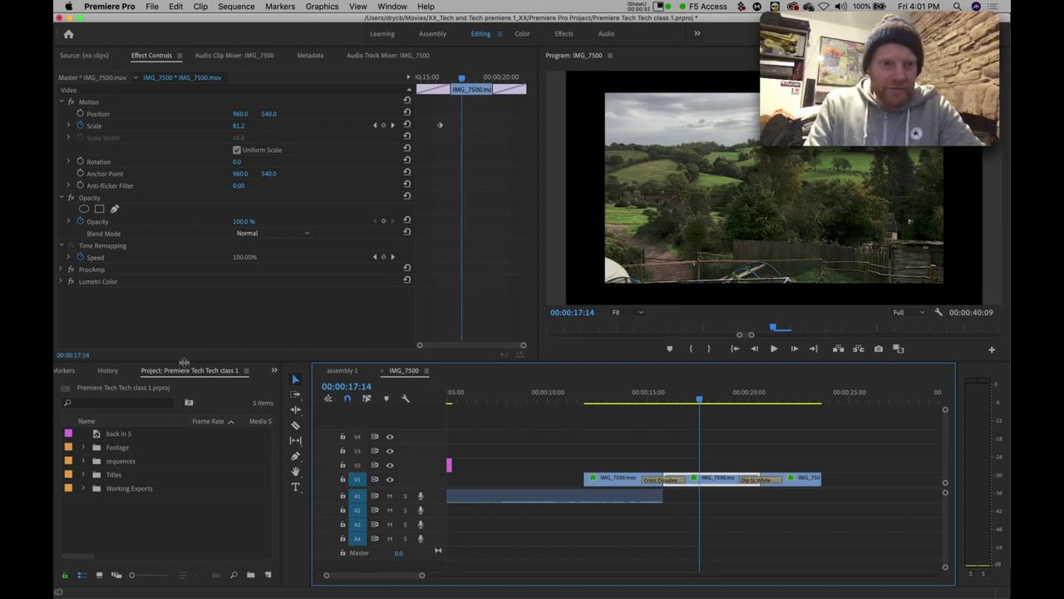
Step: Switch the panel group from Project to Effects and back, then return to the Effects workspace
{"action": "left_click", "coordinate": [151, 525]}
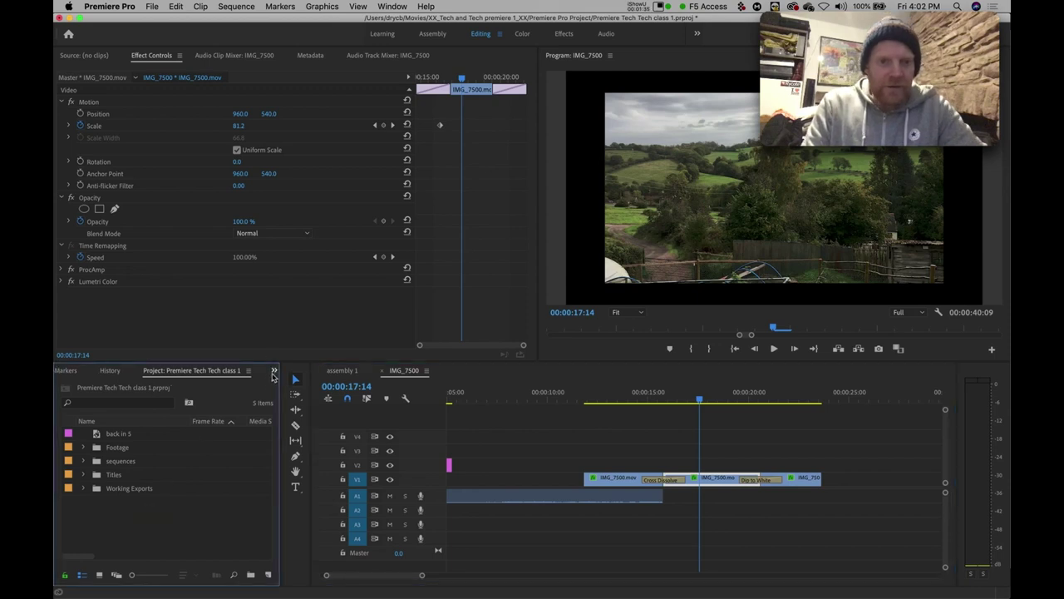
{"action": "left_click", "coordinate": [275, 372]}
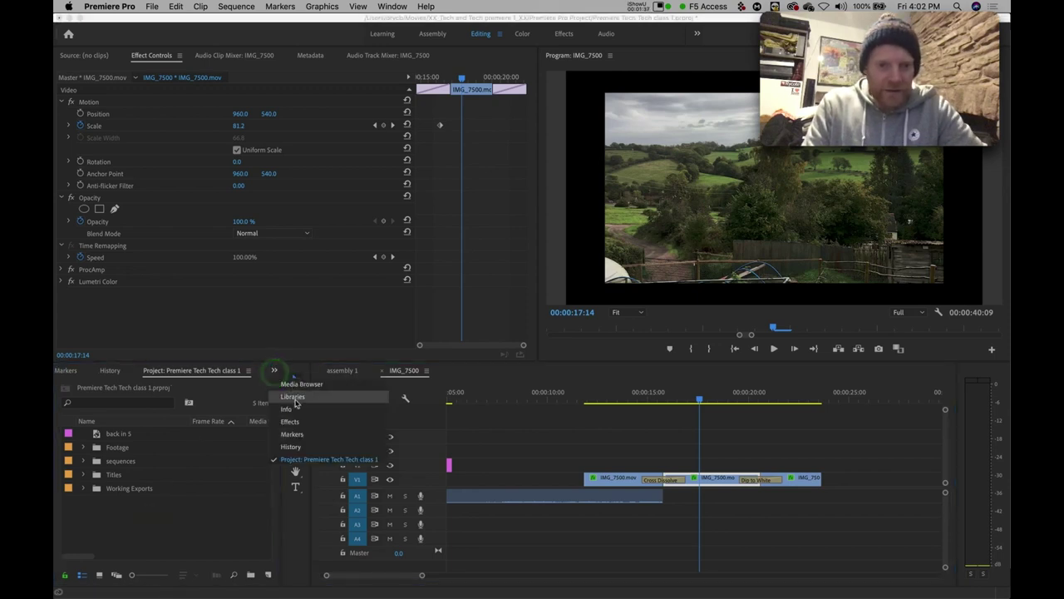
{"action": "left_click", "coordinate": [310, 424]}
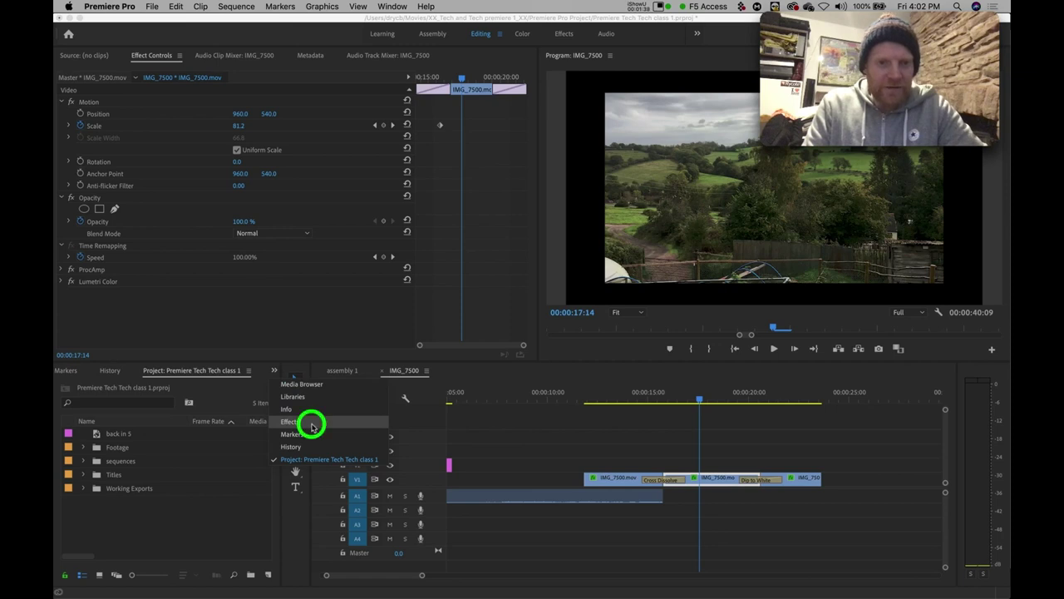
{"action": "left_click", "coordinate": [273, 370]}
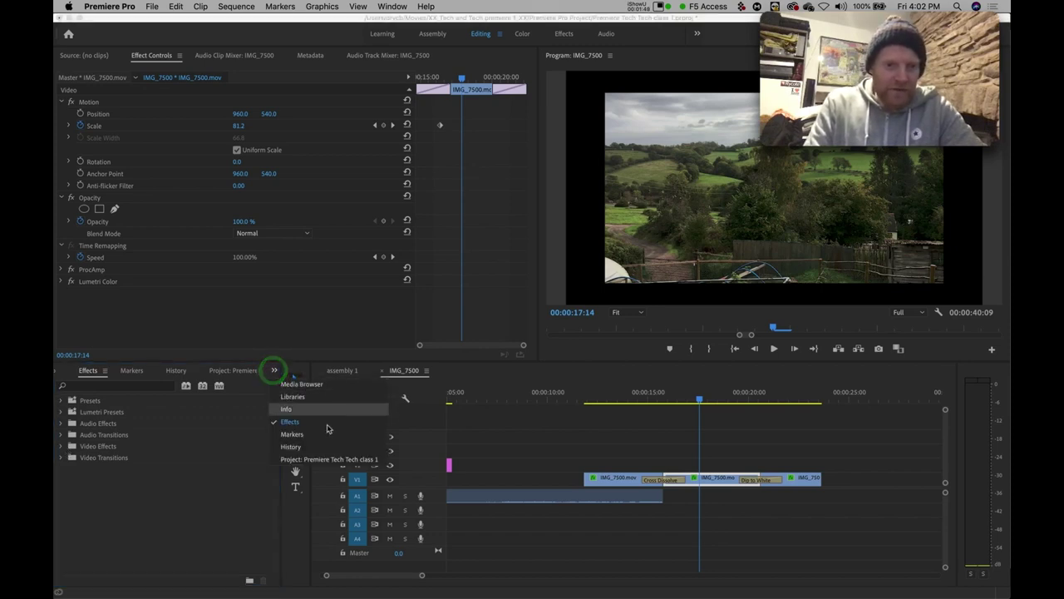
{"action": "left_click", "coordinate": [316, 462]}
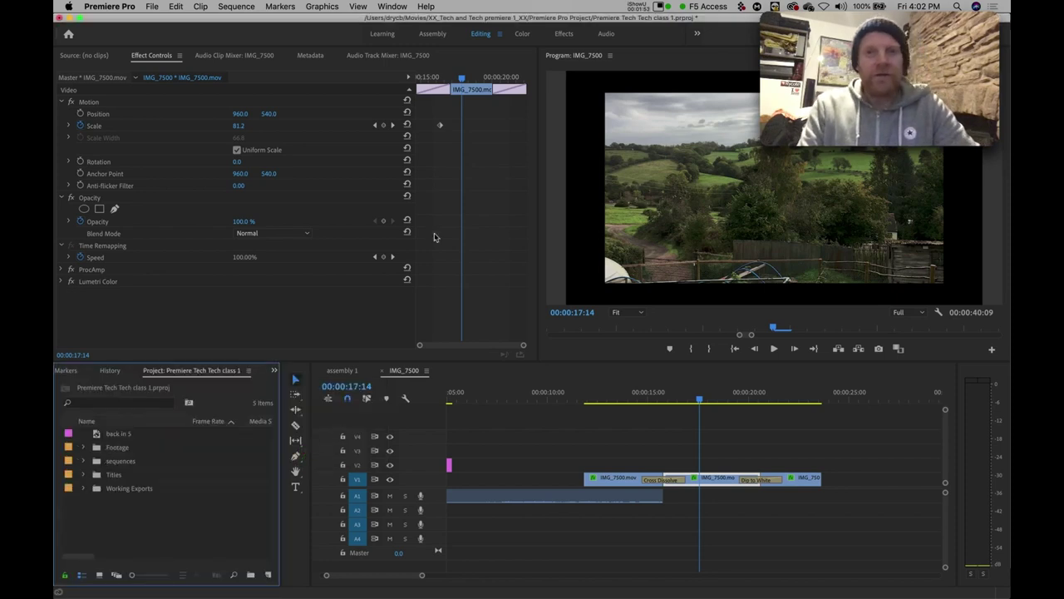
{"action": "left_click", "coordinate": [564, 34]}
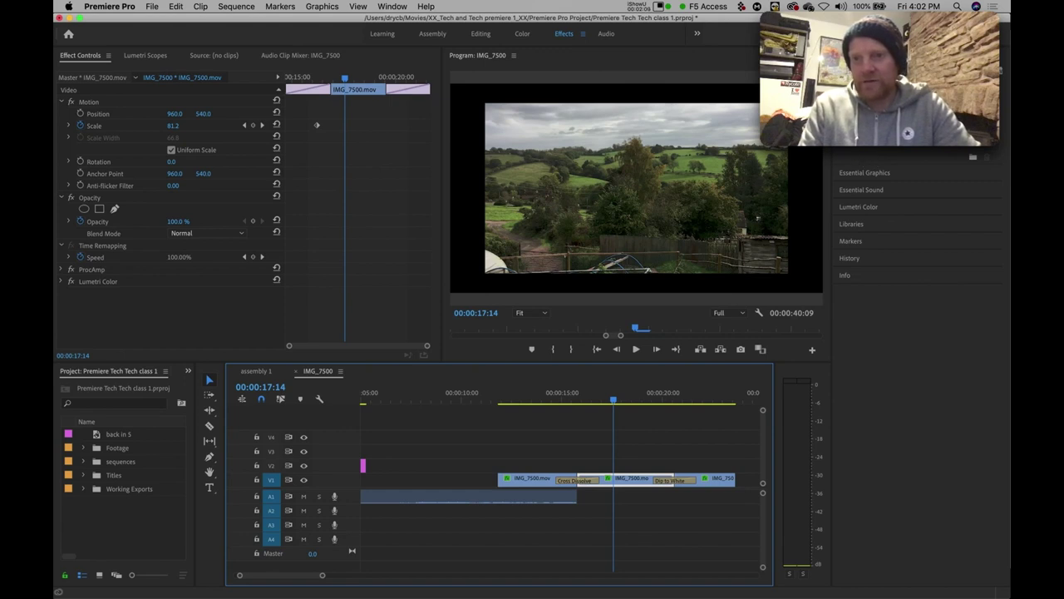
Step: Search the Effects panel for 'blur' and open the Blur & Sharpen category
{"action": "left_click", "coordinate": [915, 124]}
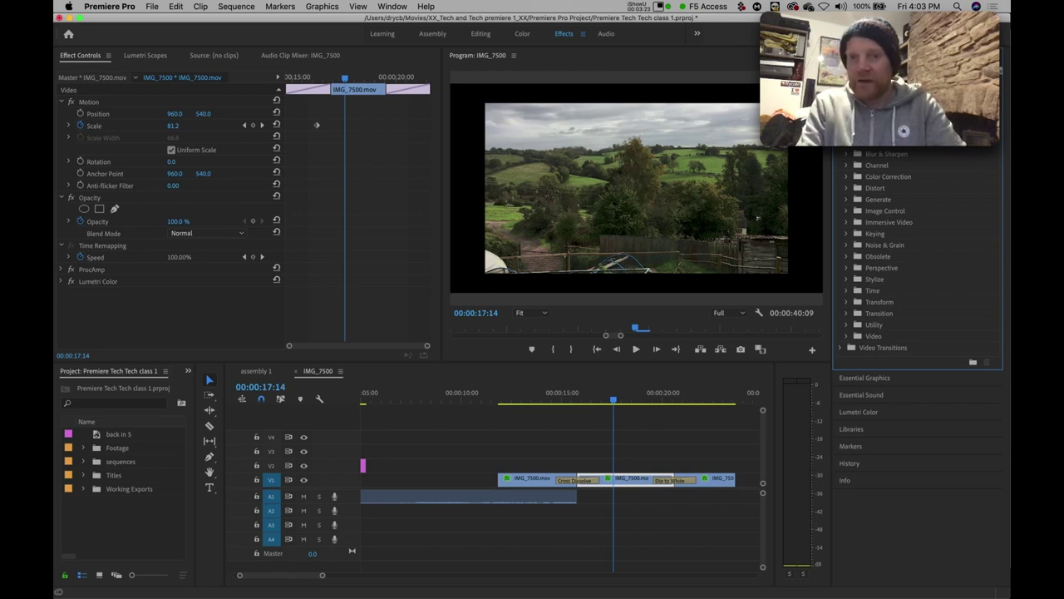
{"action": "type", "text": "blur"}
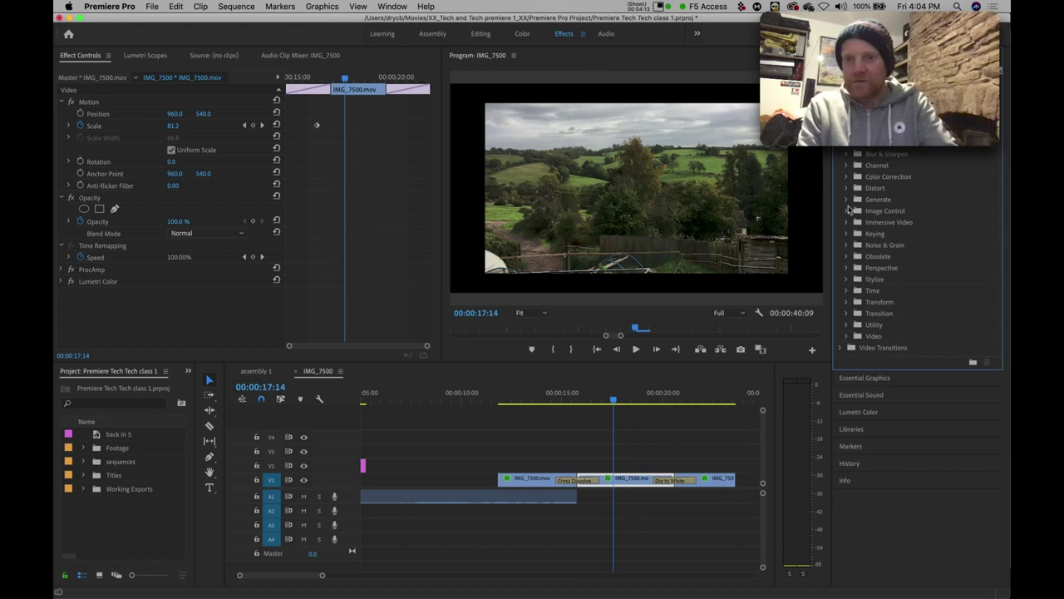
{"action": "left_click", "coordinate": [845, 155]}
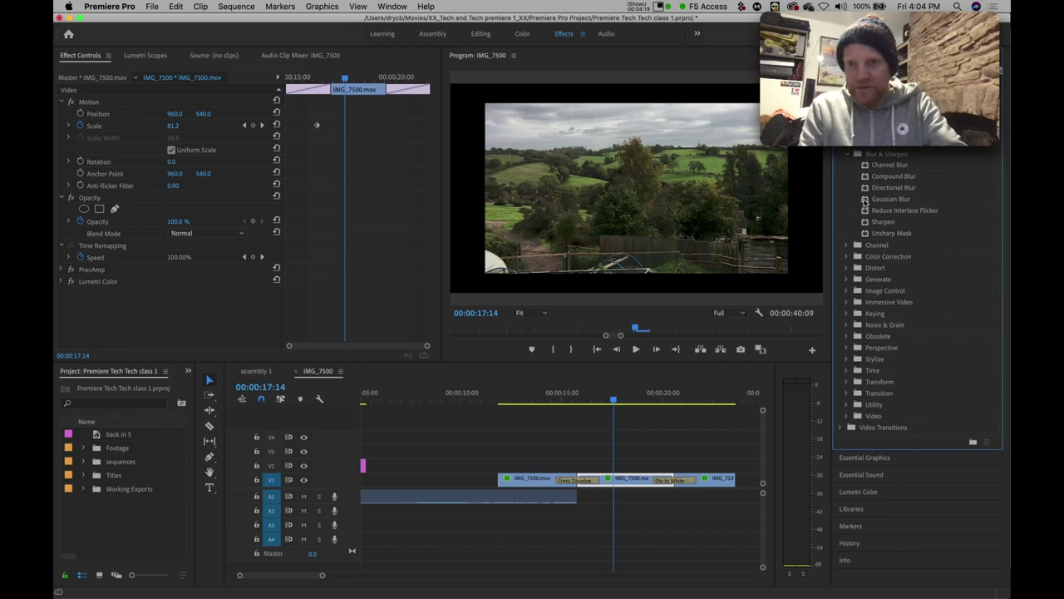
Step: Drag Gaussian Blur from Blur & Sharpen onto the middle IMG_7500 clip on V1
{"action": "left_click", "coordinate": [865, 201]}
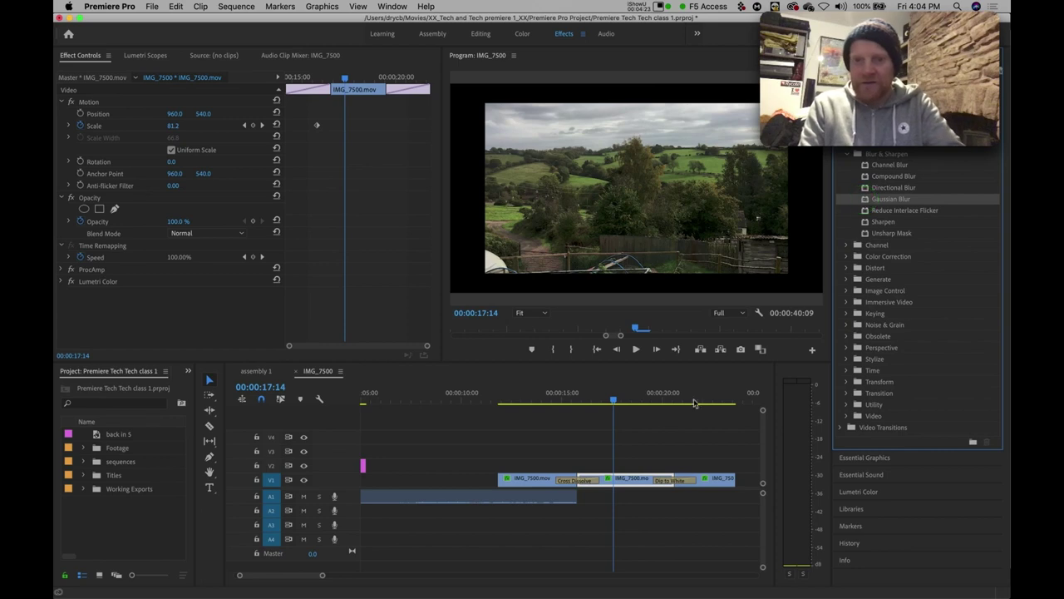
{"action": "left_click", "coordinate": [869, 202]}
{"action": "left_click_drag", "start_coordinate": [869, 202], "coordinate": [627, 483]}
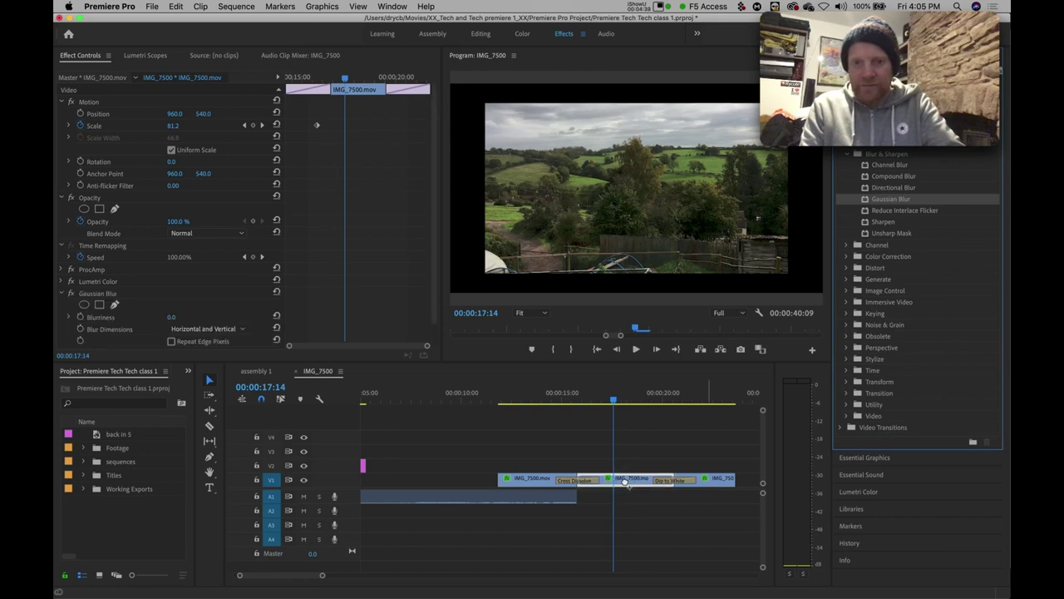
Step: Show the middle clip's Effect Controls with Motion, Opacity and Time Remapping collapsed
{"action": "double_click", "coordinate": [613, 481]}
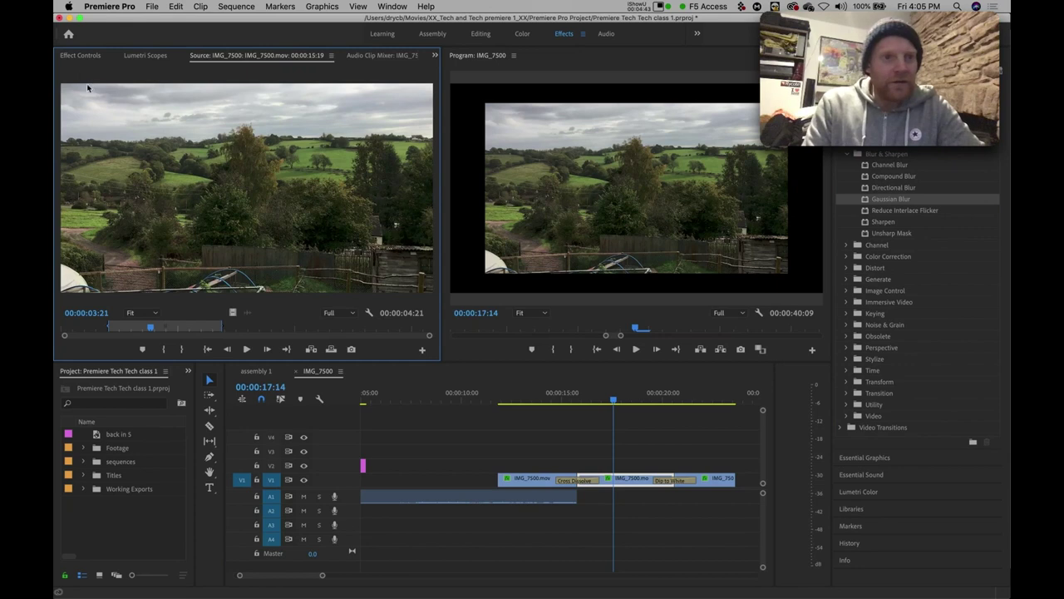
{"action": "left_click", "coordinate": [82, 57]}
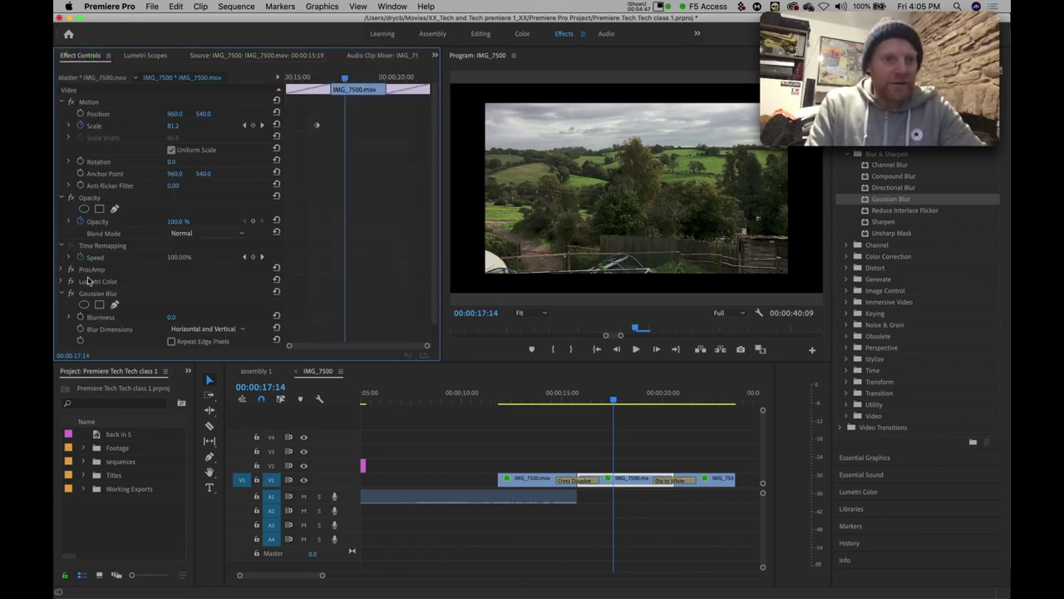
{"action": "left_click", "coordinate": [62, 102]}
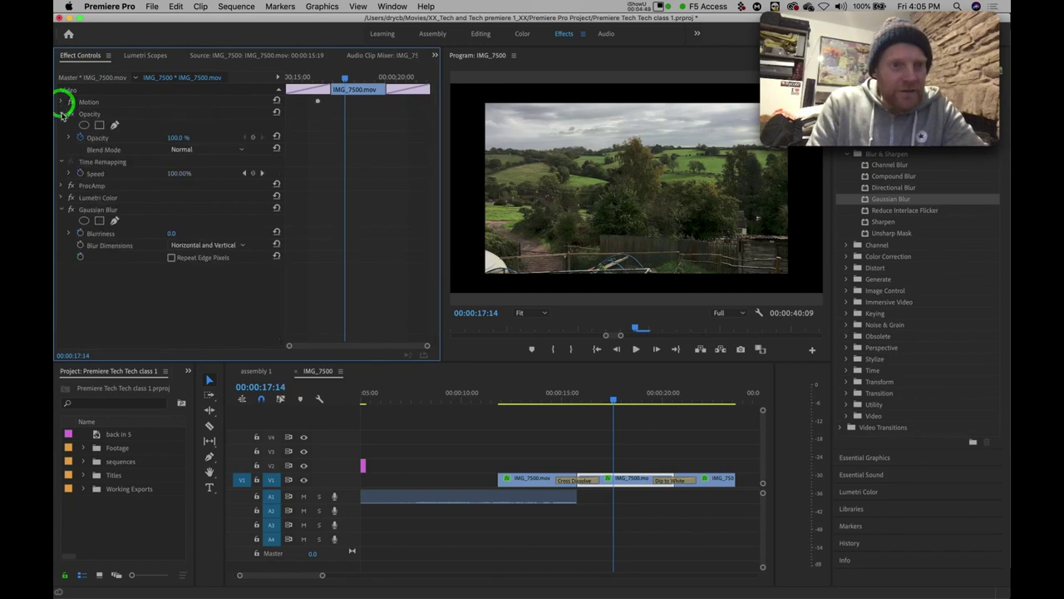
{"action": "left_click", "coordinate": [62, 113]}
{"action": "left_click", "coordinate": [61, 126]}
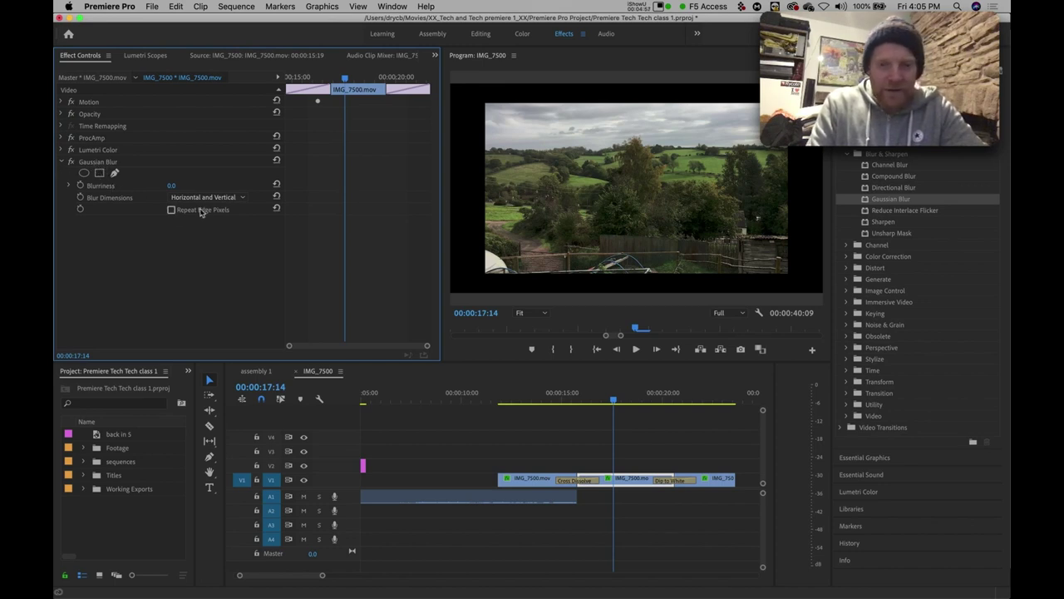
Step: Raise the Gaussian Blur Blurriness to 31.3
{"action": "left_click", "coordinate": [69, 185]}
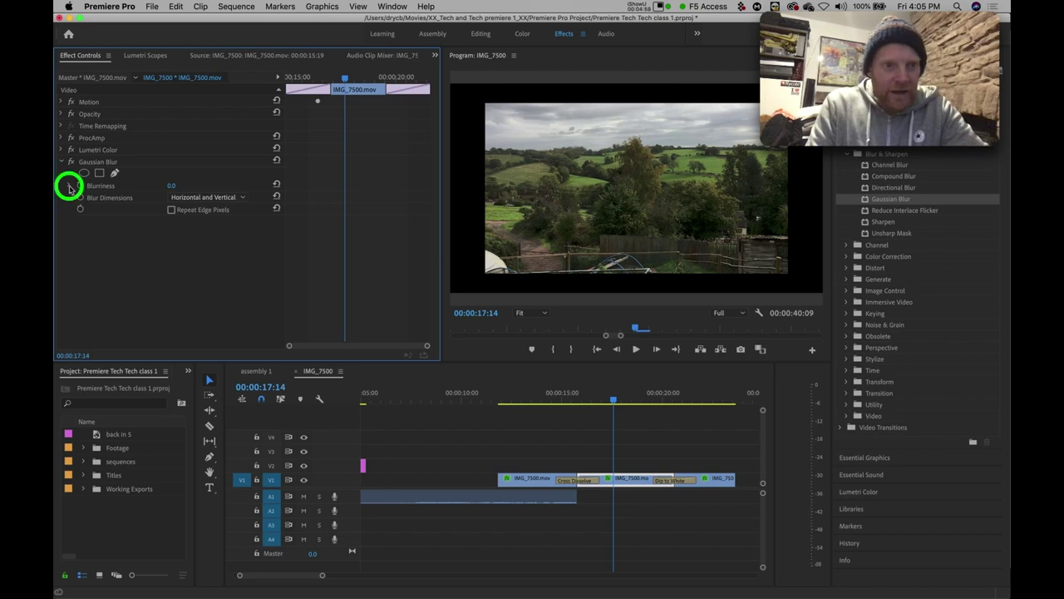
{"action": "left_click_drag", "start_coordinate": [74, 207], "coordinate": [195, 215]}
{"action": "left_click", "coordinate": [172, 185]}
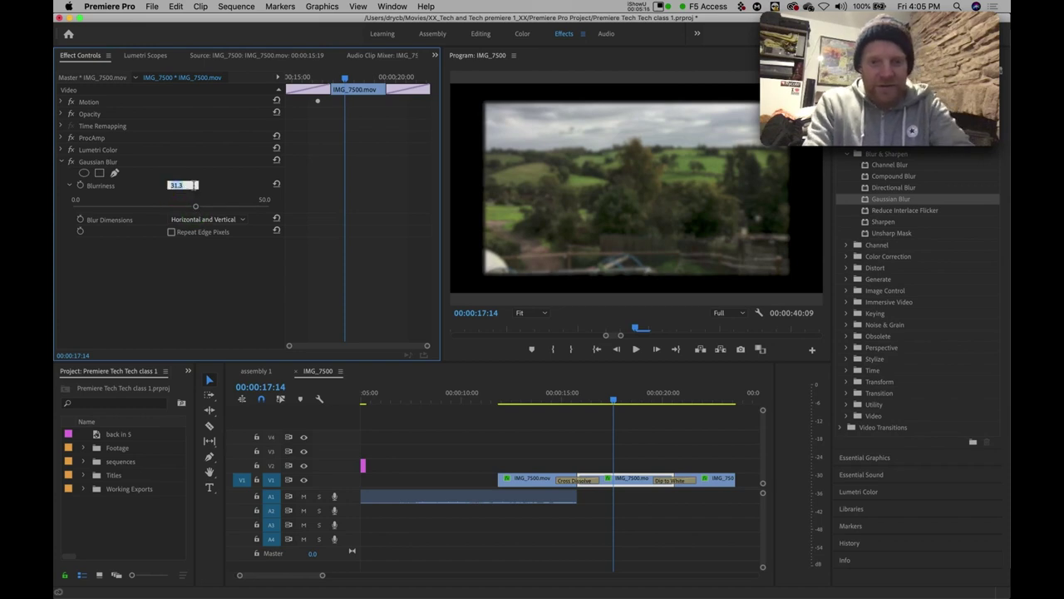
Step: Set Blurriness to 40 with Horizontal and Vertical dimensions, then scrub to preview the blur
{"action": "type", "text": "40"}
{"action": "key", "text": "Return"}
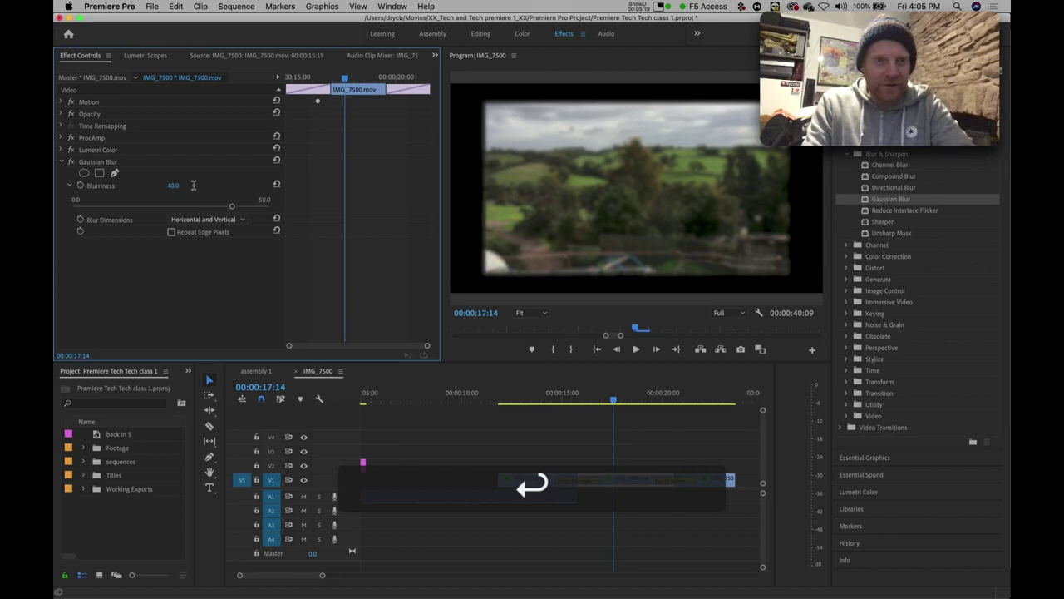
{"action": "left_click", "coordinate": [186, 220]}
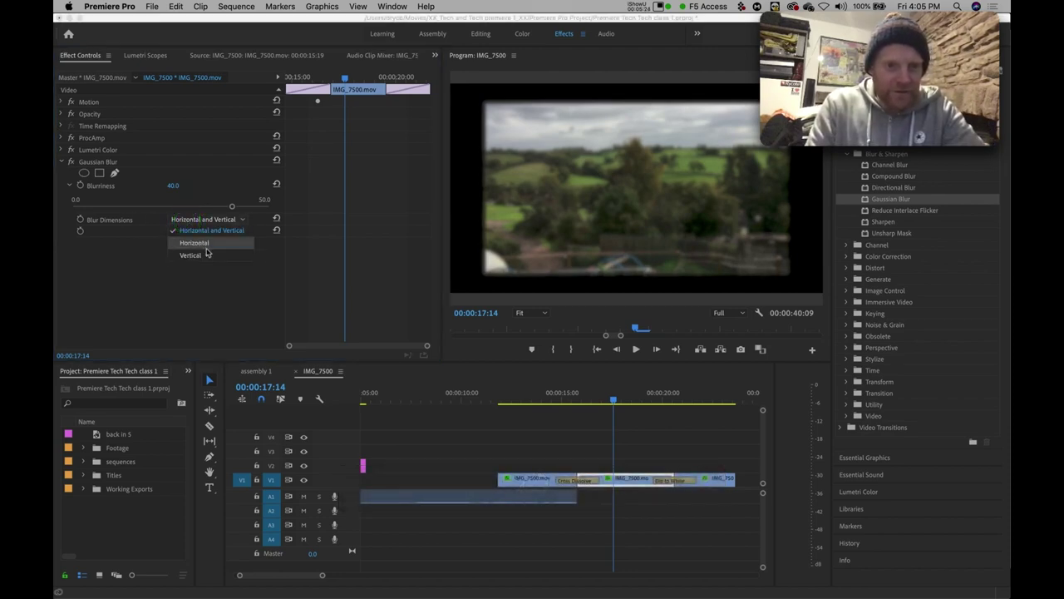
{"action": "left_click", "coordinate": [209, 229]}
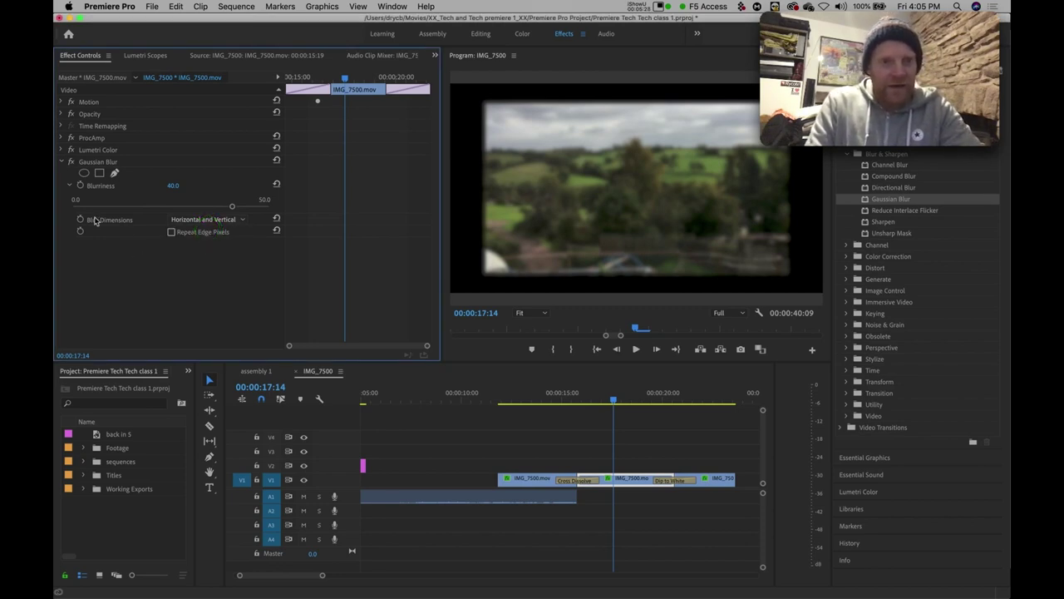
{"action": "mouse_move", "coordinate": [347, 80]}
{"action": "left_mouse_down"}
{"action": "mouse_move", "coordinate": [312, 81]}
{"action": "mouse_move", "coordinate": [418, 90]}
{"action": "mouse_move", "coordinate": [366, 90]}
{"action": "left_mouse_up"}
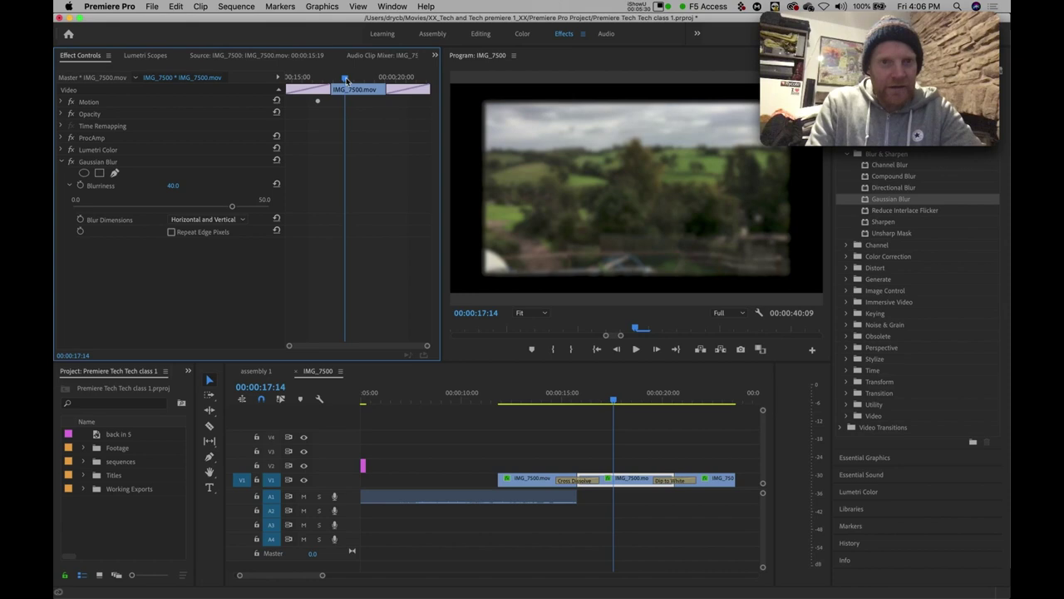
{"action": "left_click_drag", "start_coordinate": [626, 386], "coordinate": [604, 391]}
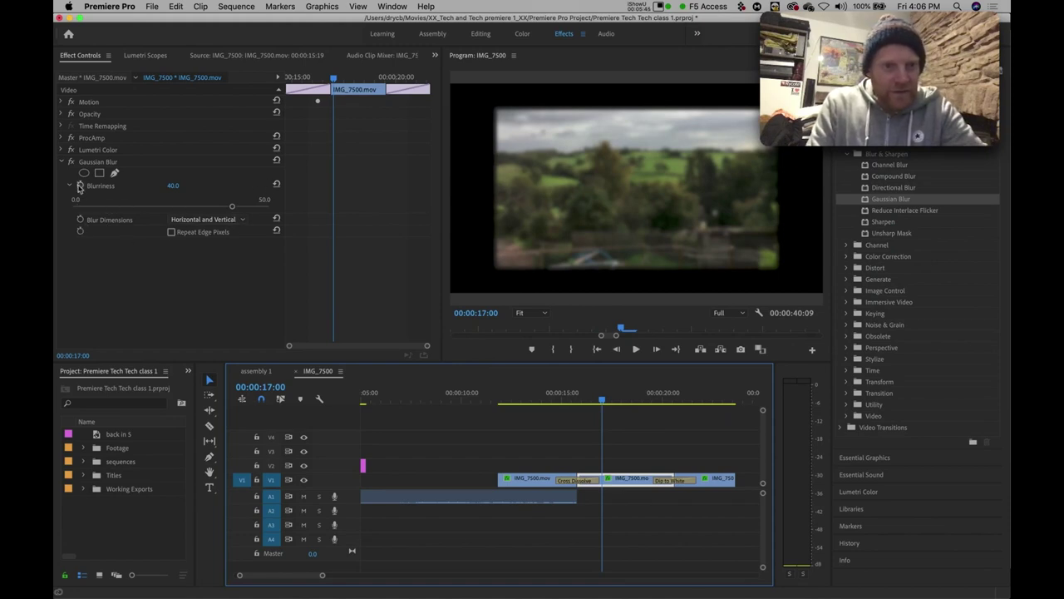
Step: Keyframe Blurriness from 0 at 00:00:17:00 to 100 at 00:00:19:07
{"action": "left_click", "coordinate": [170, 186]}
{"action": "type", "text": "0"}
{"action": "key", "text": "Return"}
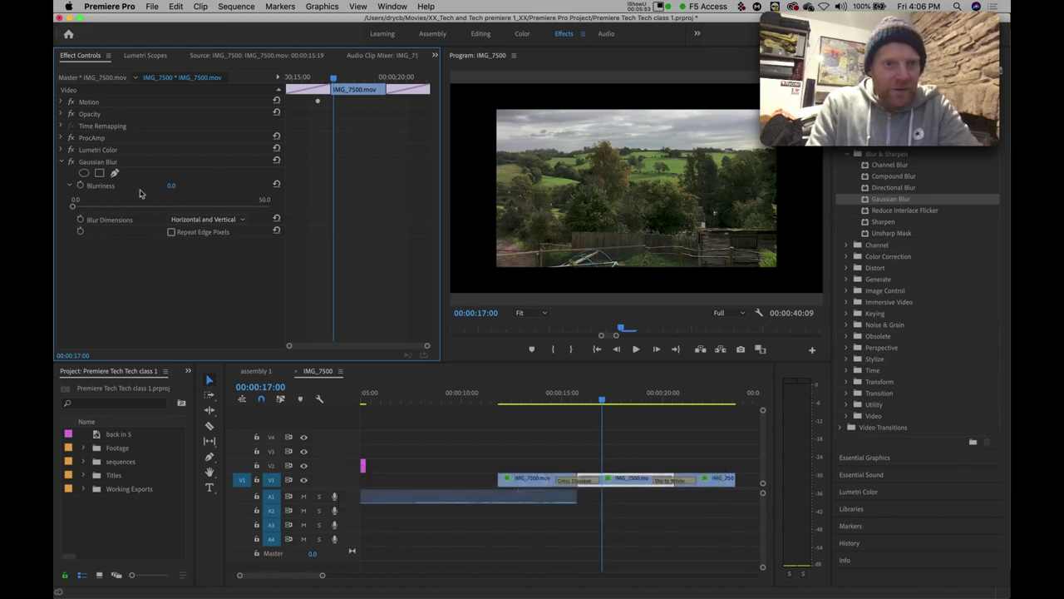
{"action": "left_click", "coordinate": [81, 185]}
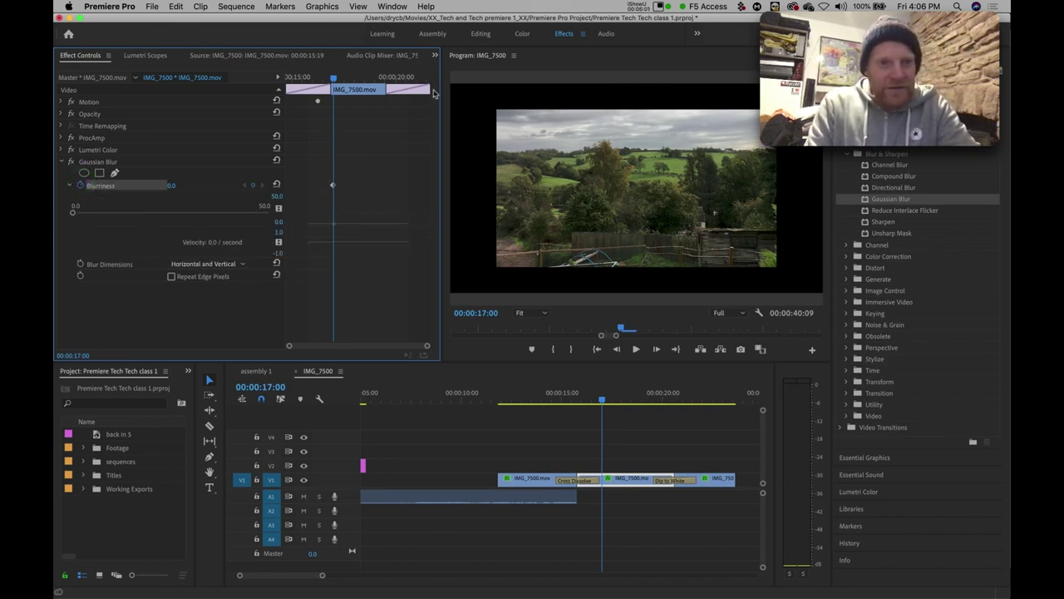
{"action": "left_click_drag", "start_coordinate": [380, 77], "coordinate": [381, 77]}
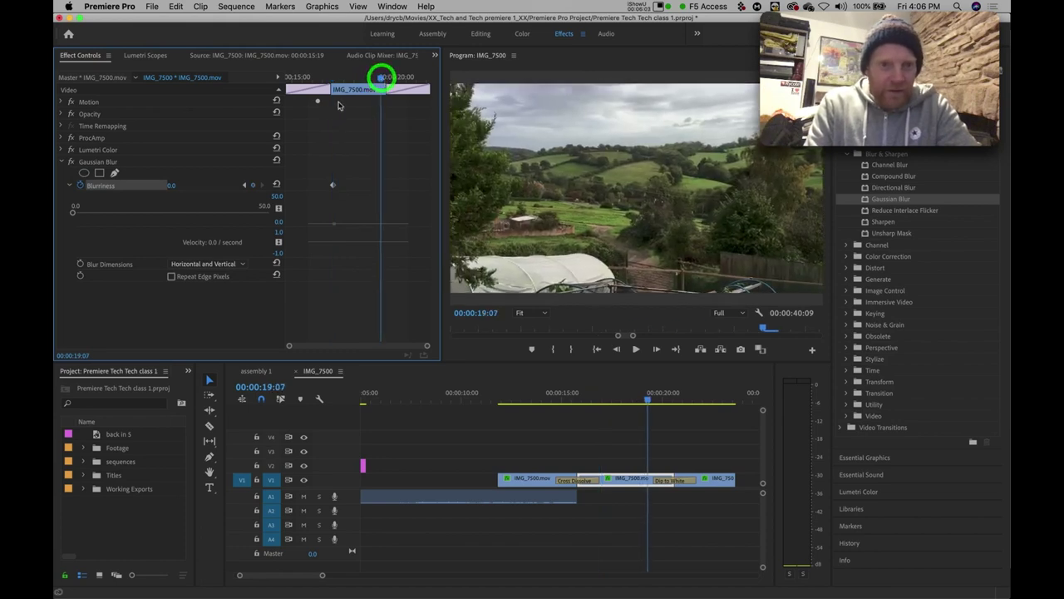
{"action": "left_click", "coordinate": [254, 185]}
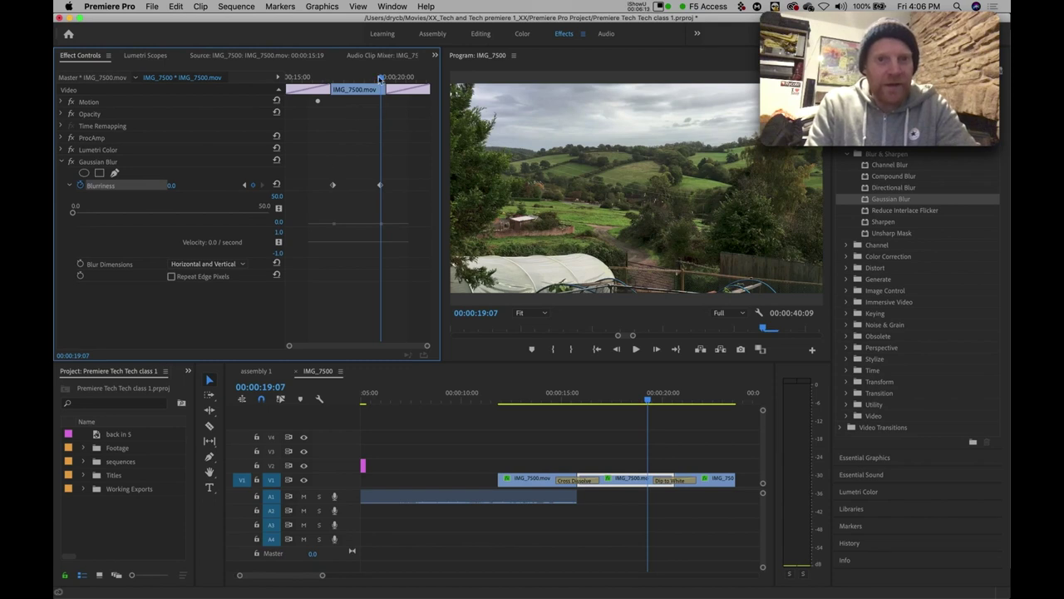
{"action": "left_click", "coordinate": [171, 184]}
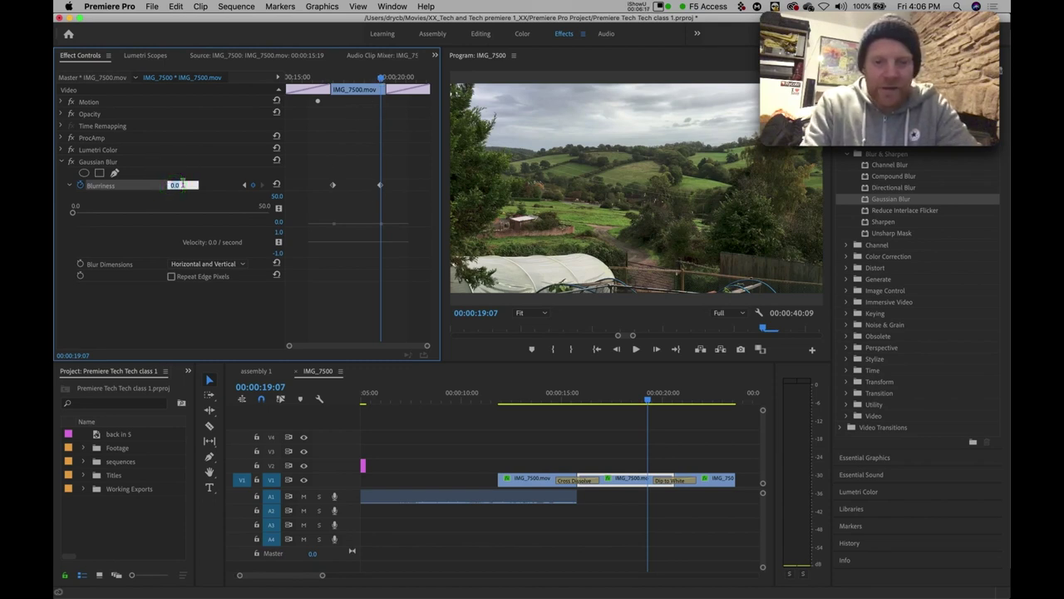
{"action": "type", "text": "100"}
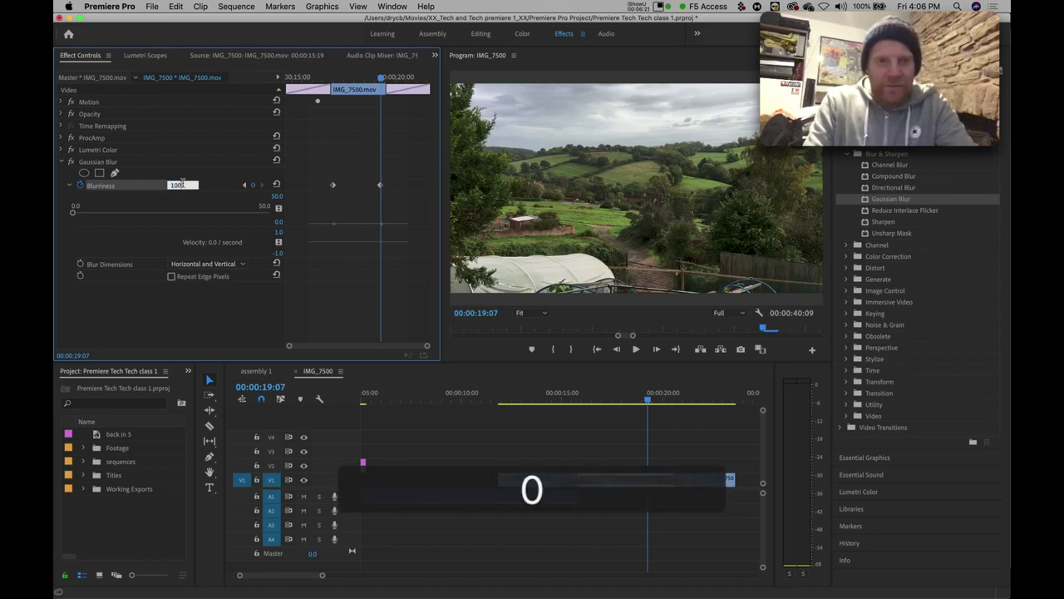
{"action": "key", "text": "Return"}
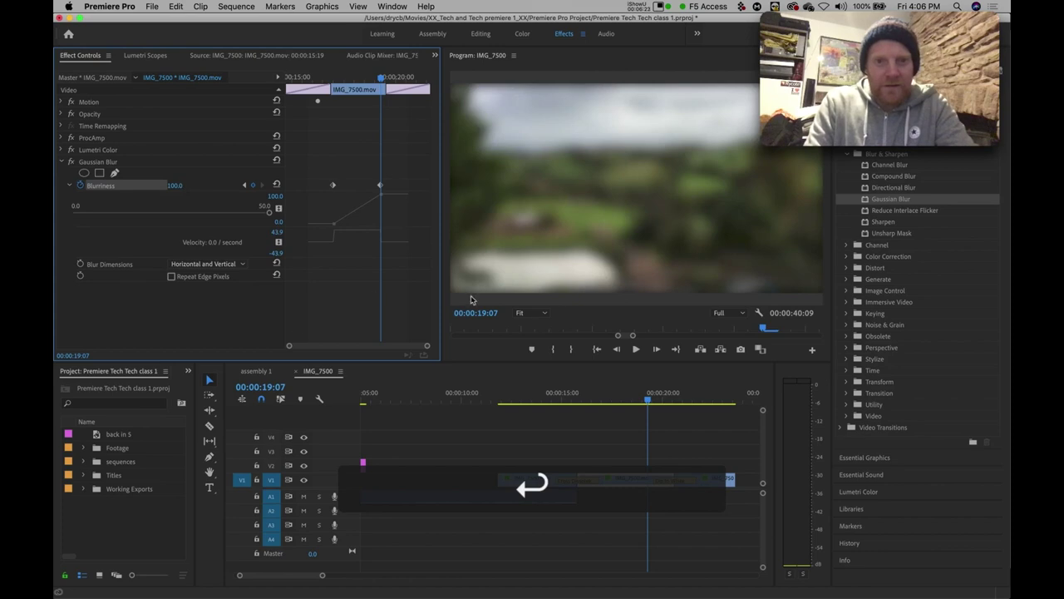
Step: Rewind and play back the blur ramp, then scrub back to 17:08
{"action": "left_click", "coordinate": [650, 401]}
{"action": "left_click_drag", "start_coordinate": [650, 401], "coordinate": [604, 401]}
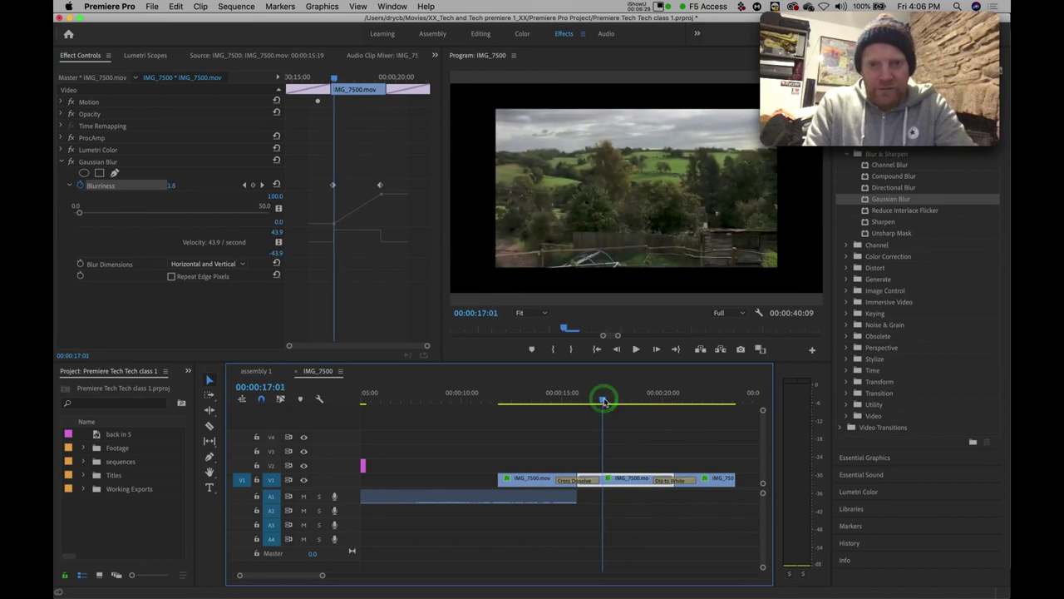
{"action": "key", "text": "space"}
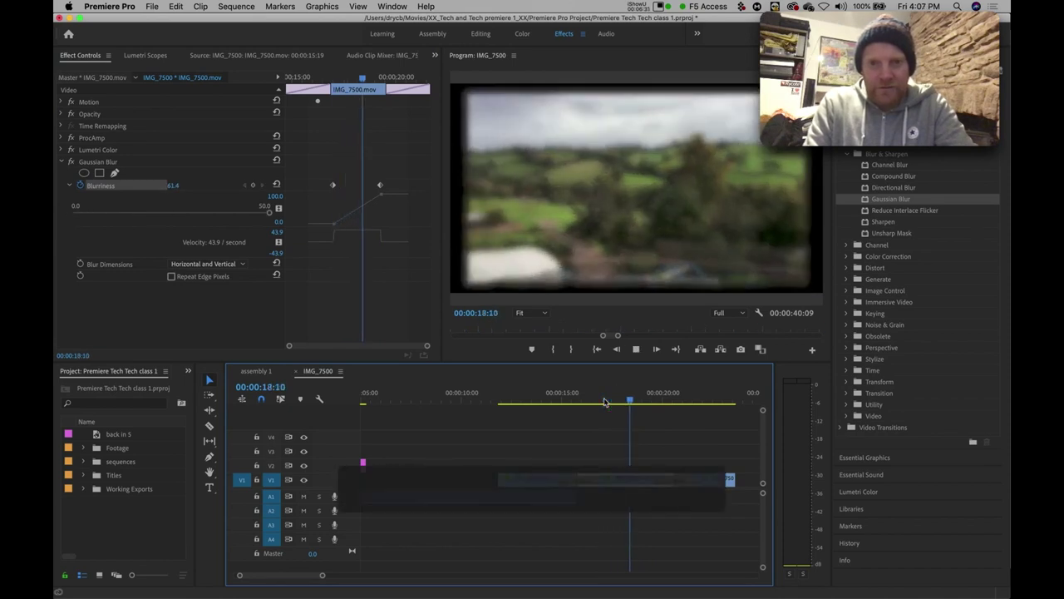
{"action": "key", "text": "space"}
{"action": "left_click_drag", "start_coordinate": [638, 399], "coordinate": [618, 408]}
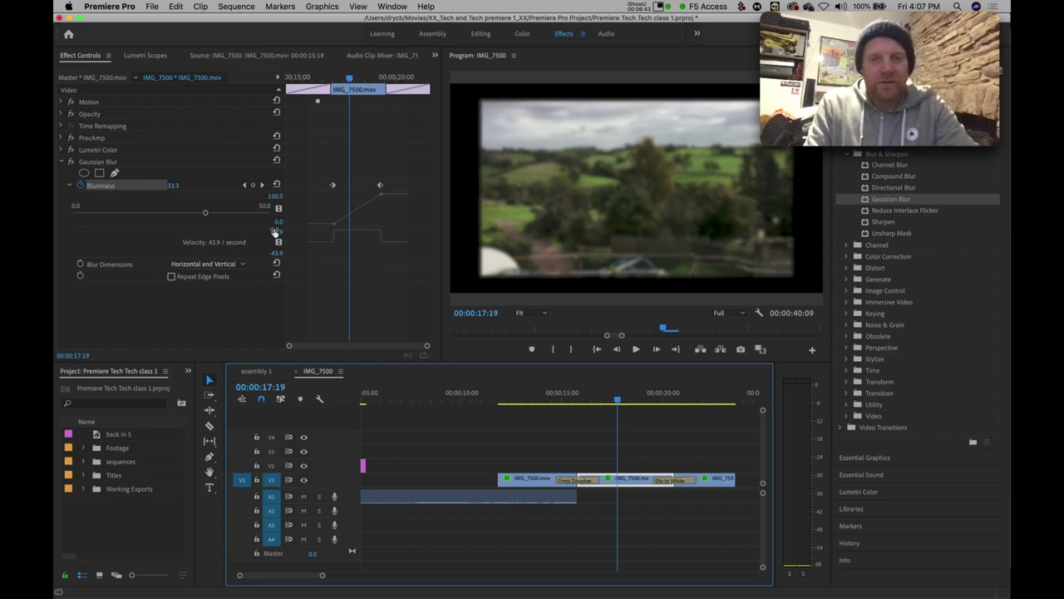
{"action": "left_click_drag", "start_coordinate": [617, 401], "coordinate": [621, 402]}
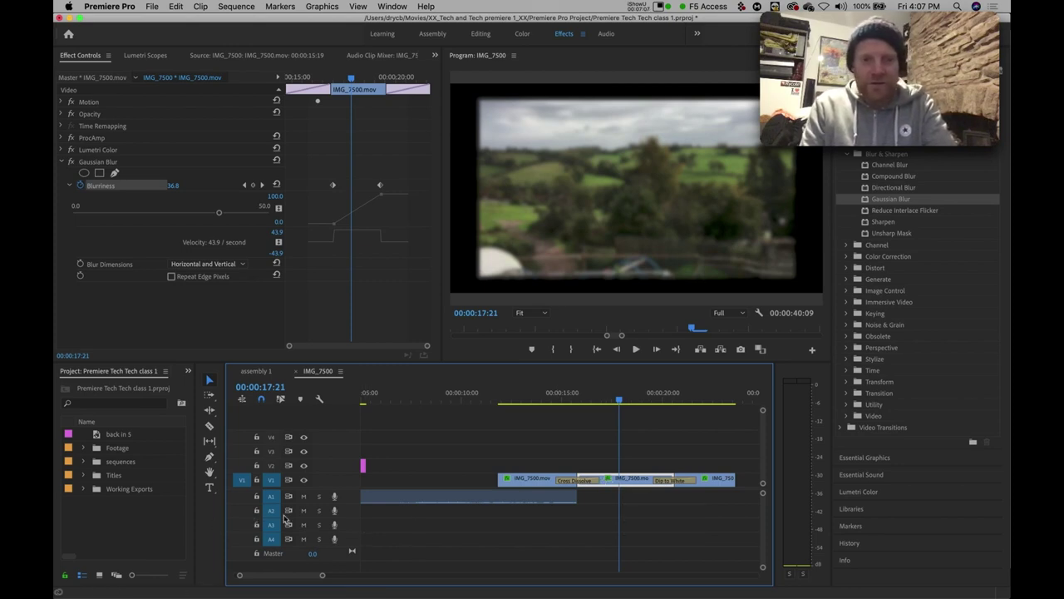
{"action": "left_click", "coordinate": [622, 481]}
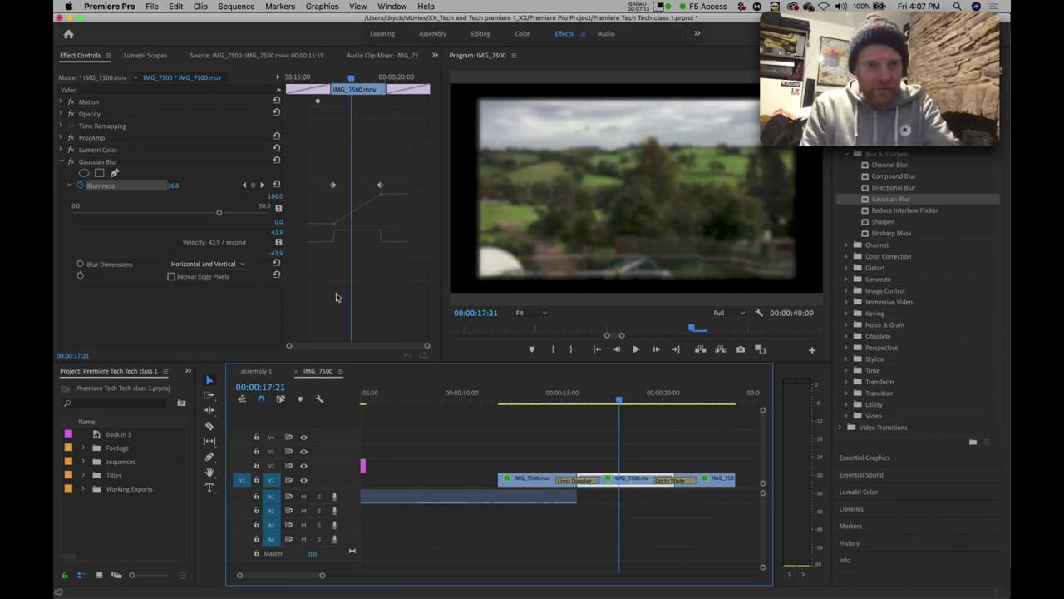
{"action": "left_click", "coordinate": [87, 163]}
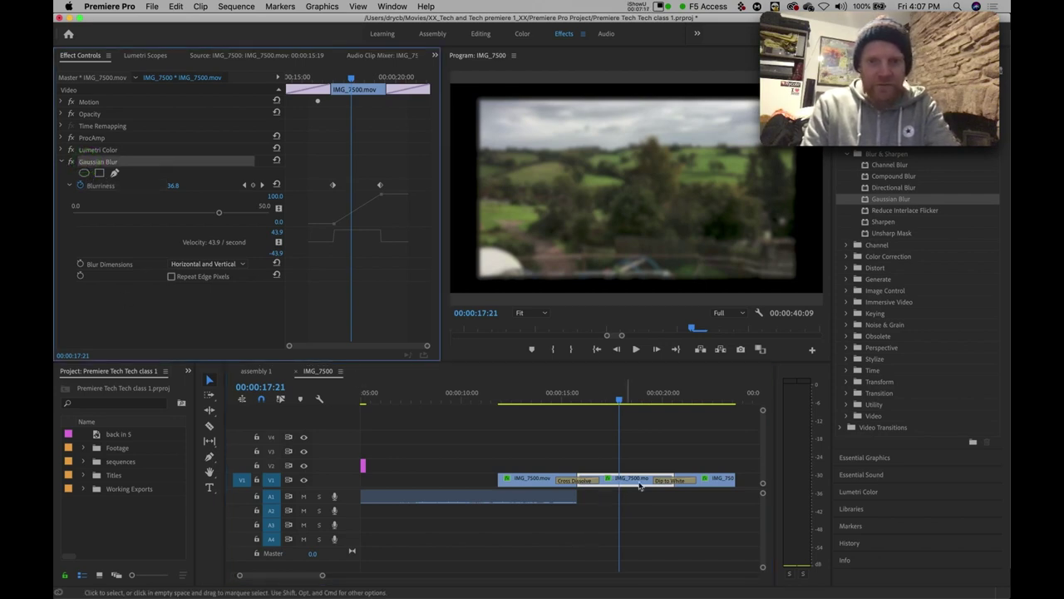
{"action": "left_click", "coordinate": [86, 163]}
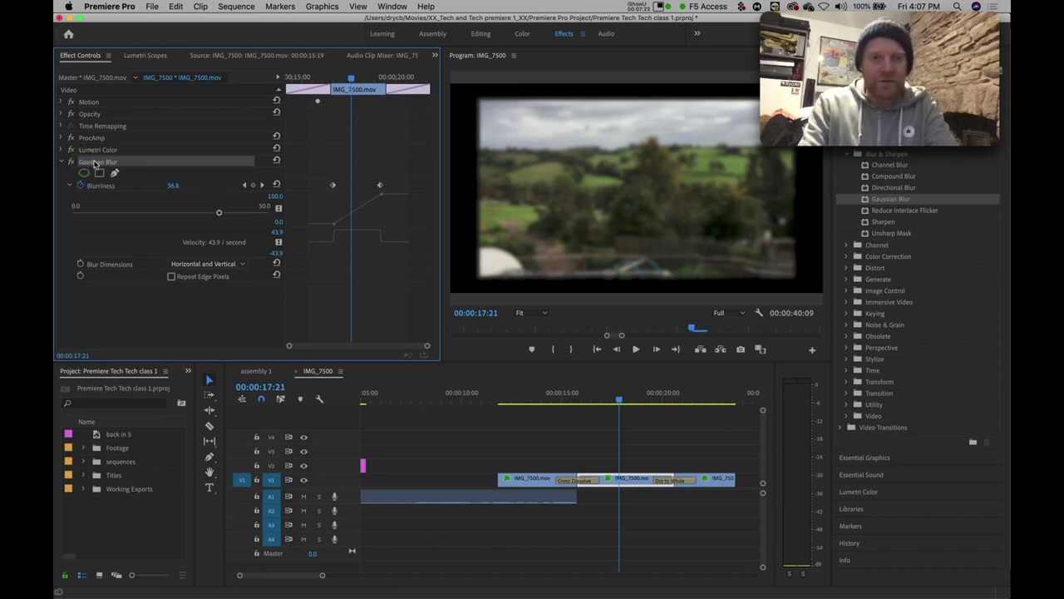
{"action": "key", "text": "Delete"}
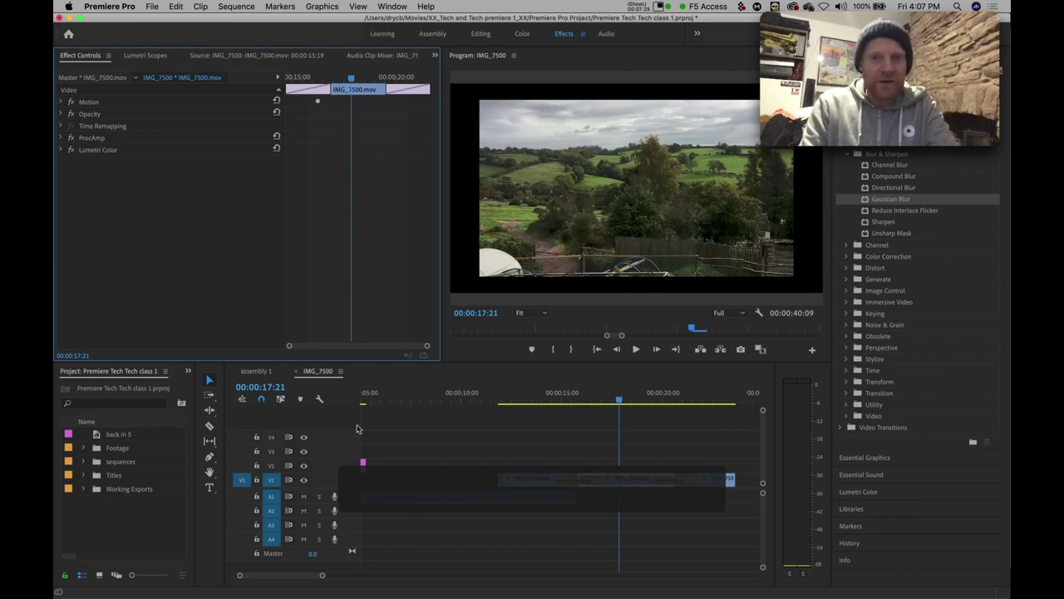
{"action": "left_click", "coordinate": [621, 401]}
{"action": "left_click_drag", "start_coordinate": [620, 401], "coordinate": [627, 403]}
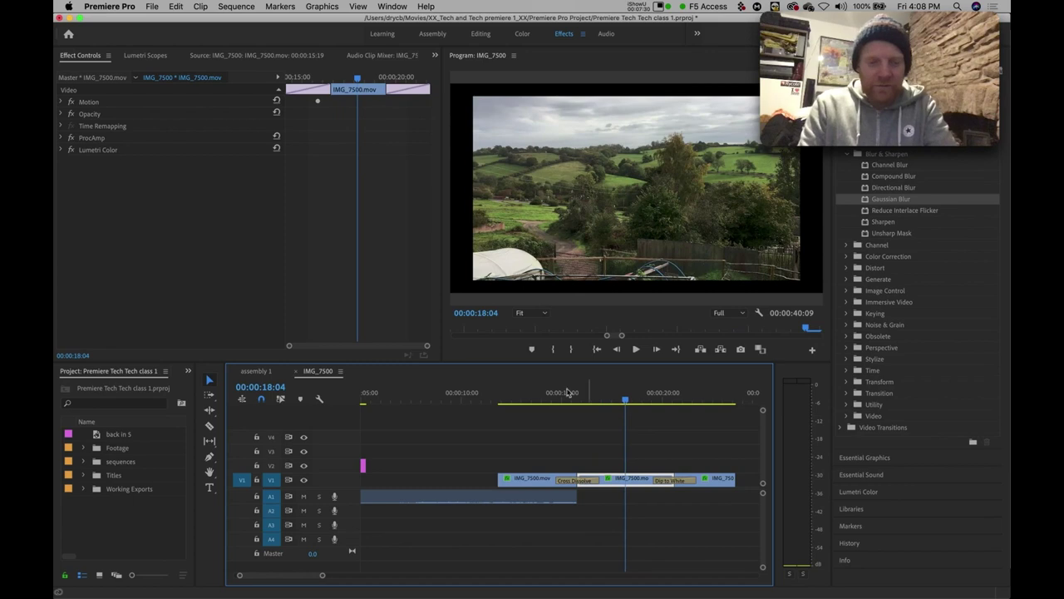
{"action": "key", "text": "super+z"}
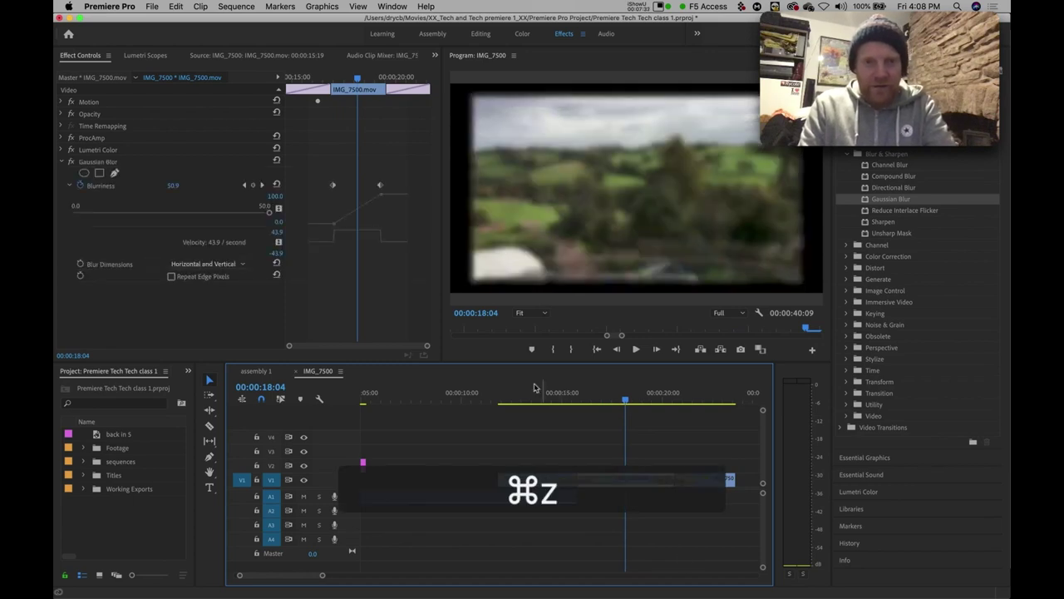
{"action": "left_click", "coordinate": [630, 481]}
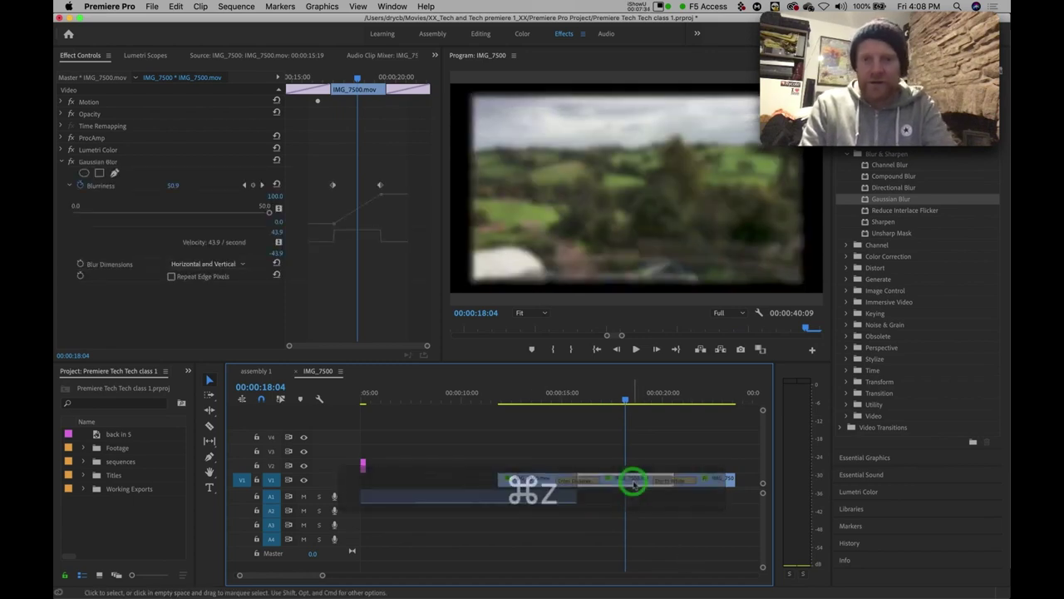
{"action": "left_click", "coordinate": [625, 400]}
{"action": "left_click_drag", "start_coordinate": [625, 401], "coordinate": [619, 401]}
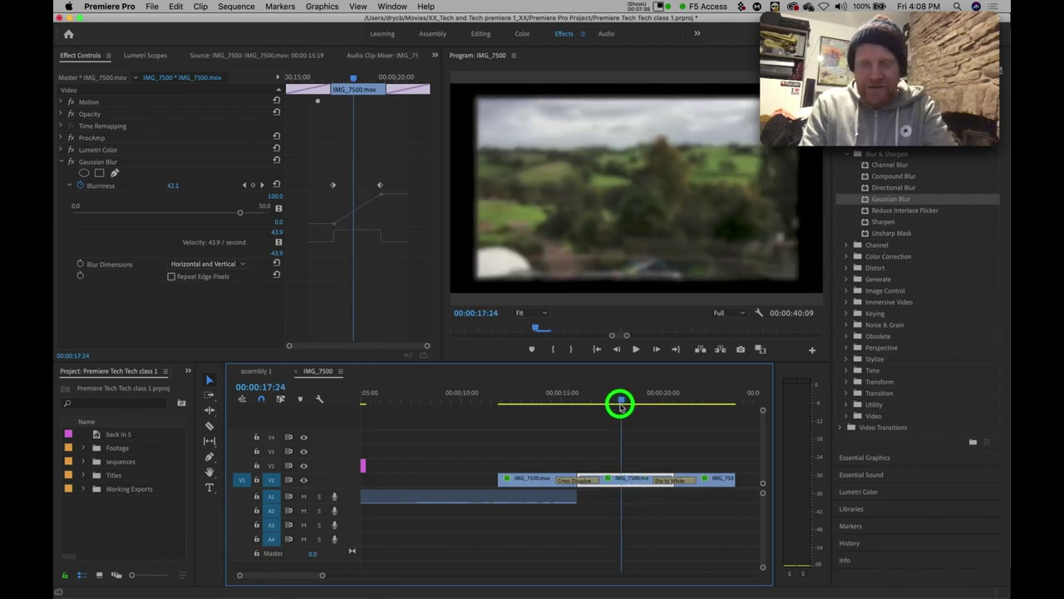
{"action": "left_click_drag", "start_coordinate": [322, 575], "coordinate": [372, 574]}
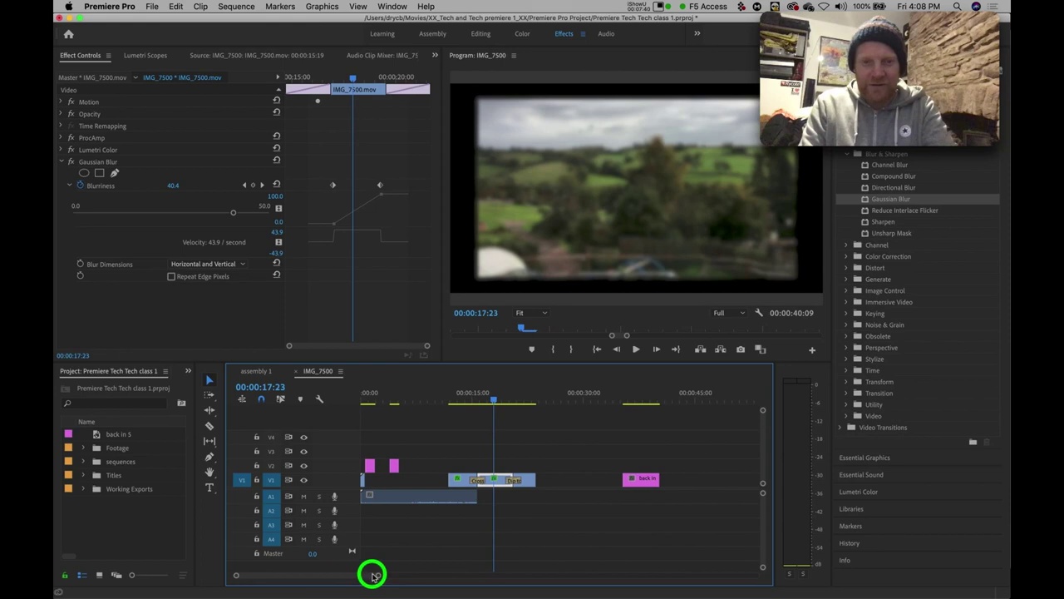
Step: Review the blur ramp, then select the blurred middle clip on V1 and copy it
{"action": "left_click_drag", "start_coordinate": [497, 403], "coordinate": [499, 405]}
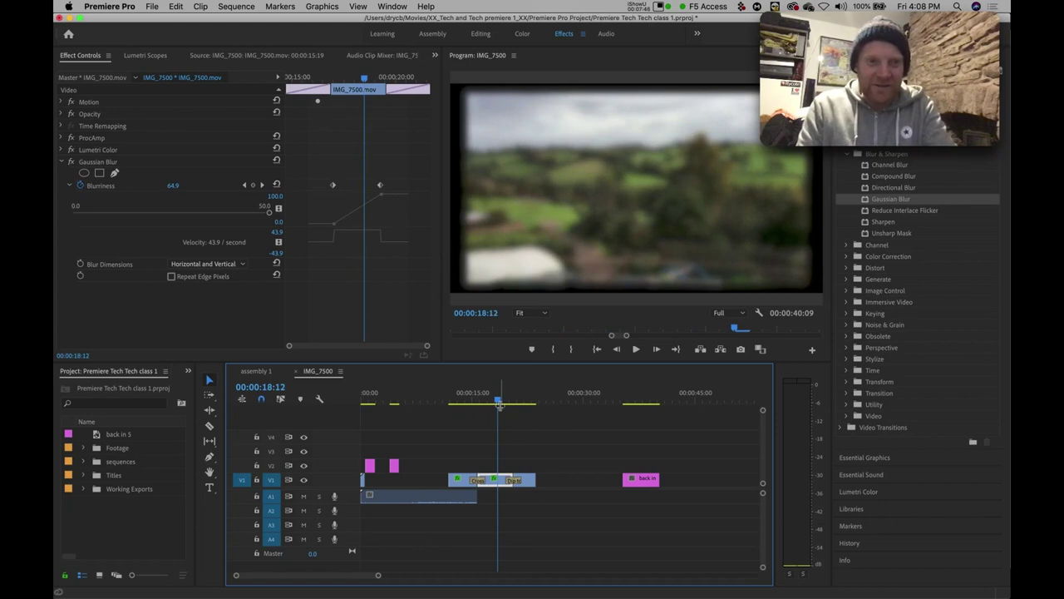
{"action": "left_click", "coordinate": [497, 483]}
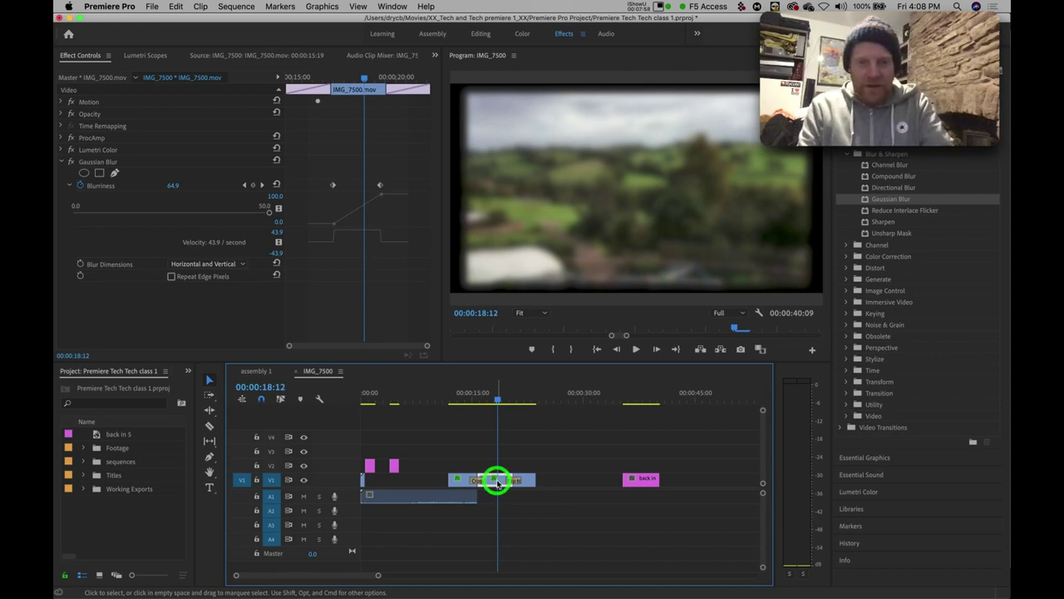
{"action": "left_click", "coordinate": [496, 483]}
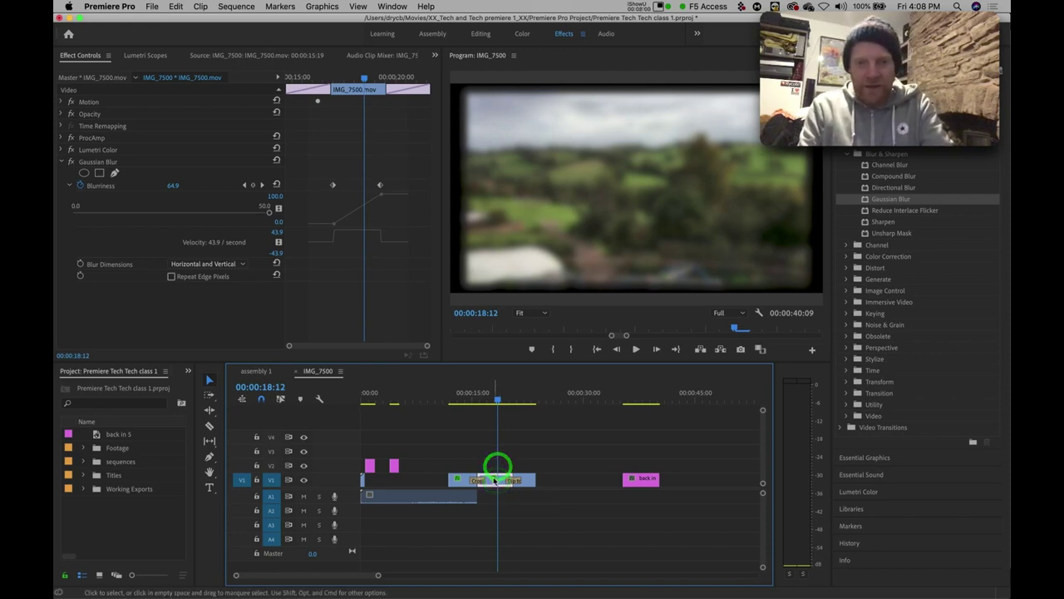
{"action": "left_click", "coordinate": [487, 467]}
{"action": "left_click", "coordinate": [493, 481]}
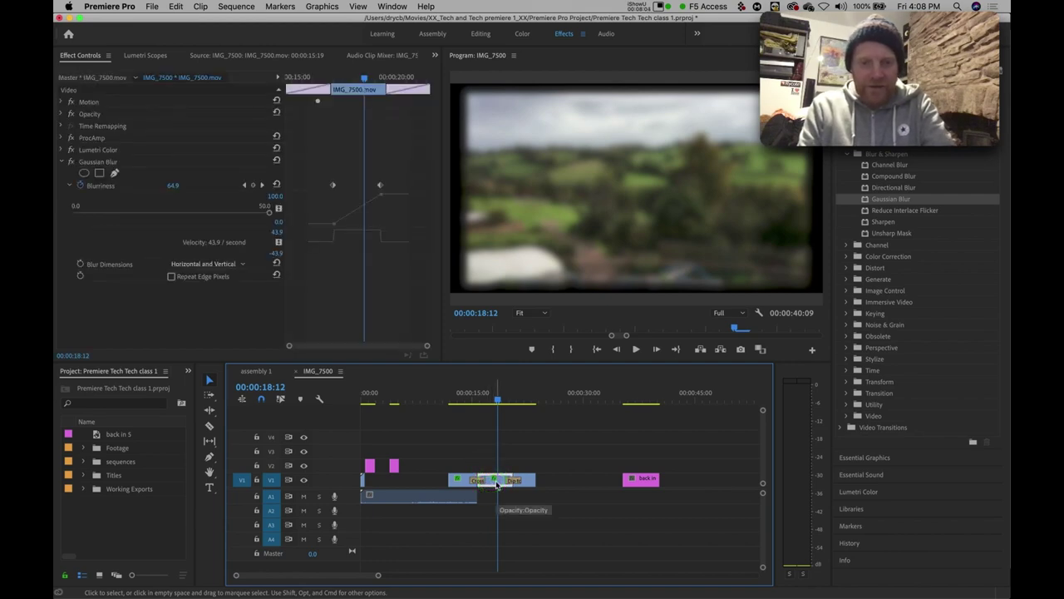
{"action": "key", "text": "super+c"}
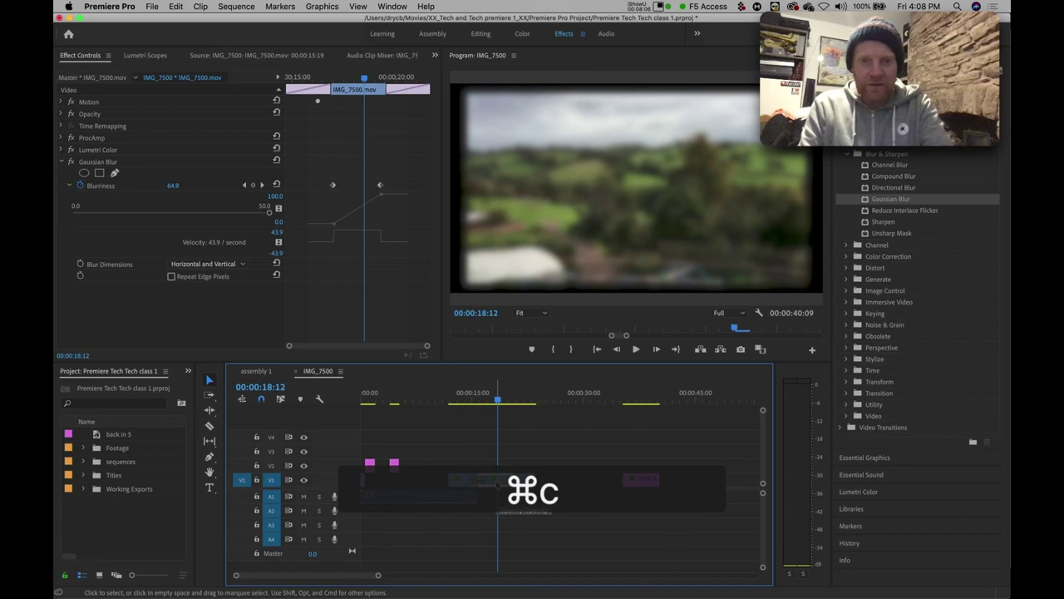
Step: Select the two other IMG_7500 clips on V1 and bring up their context menu
{"action": "left_click", "coordinate": [528, 482]}
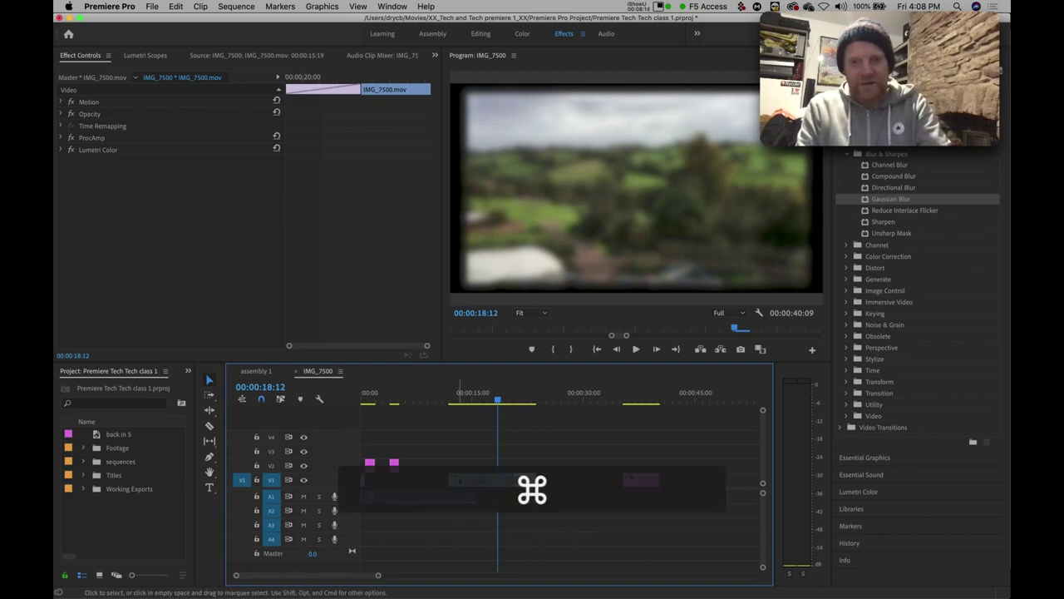
{"action": "left_click", "coordinate": [457, 480], "text": "super"}
{"action": "left_click", "coordinate": [528, 477], "text": "shift"}
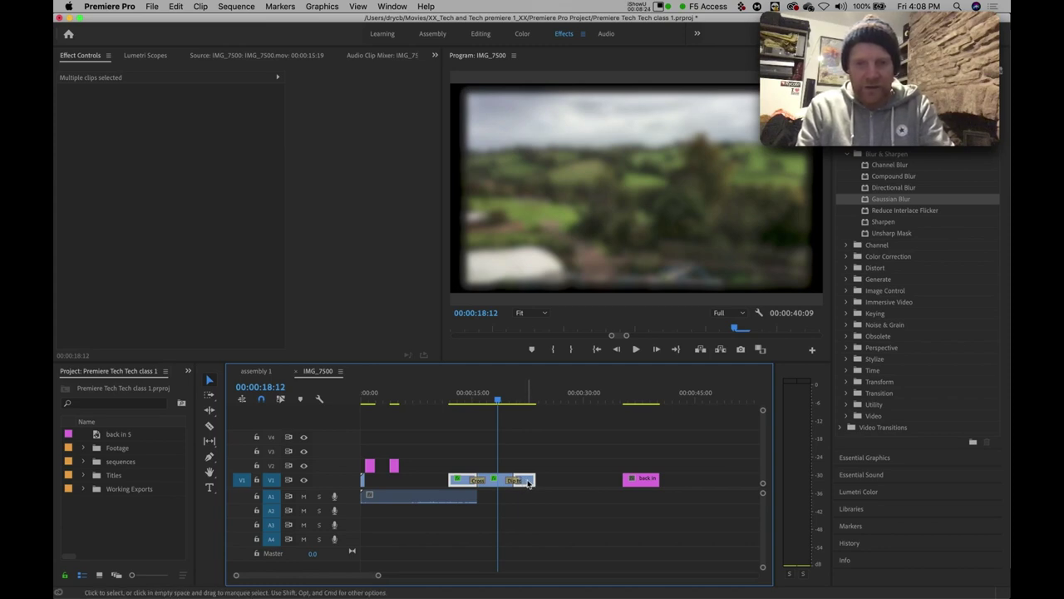
{"action": "key", "text": "ctrl"}
{"action": "left_click", "coordinate": [529, 480], "text": "ctrl"}
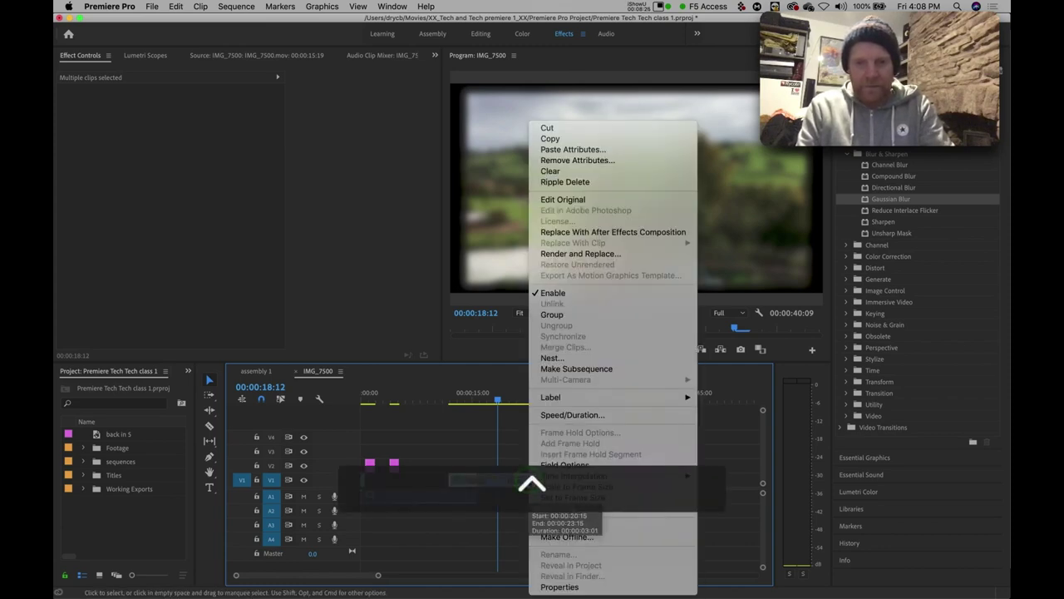
Step: Use Paste Attributes with ProcAmp and Lumetri Color unchecked, so only Gaussian Blur is pasted
{"action": "left_click", "coordinate": [574, 149]}
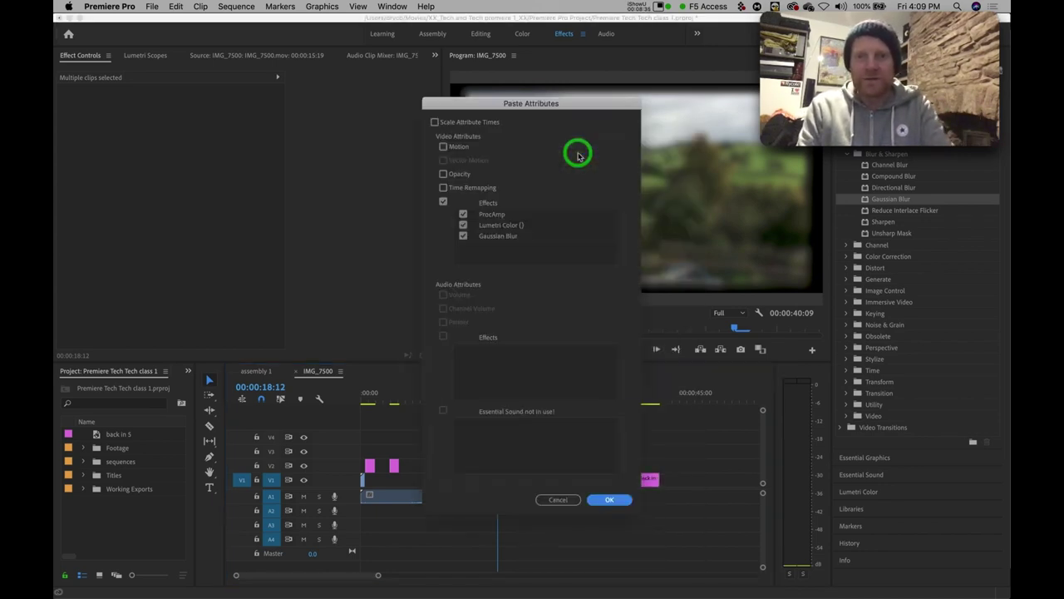
{"action": "left_click", "coordinate": [463, 226]}
{"action": "left_click", "coordinate": [463, 215]}
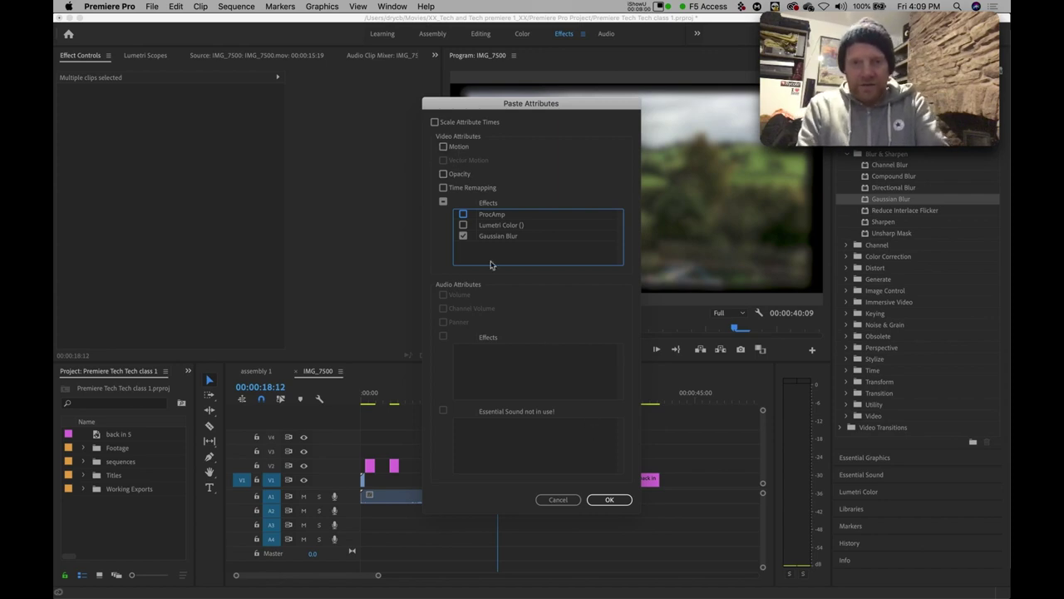
{"action": "left_click", "coordinate": [601, 499]}
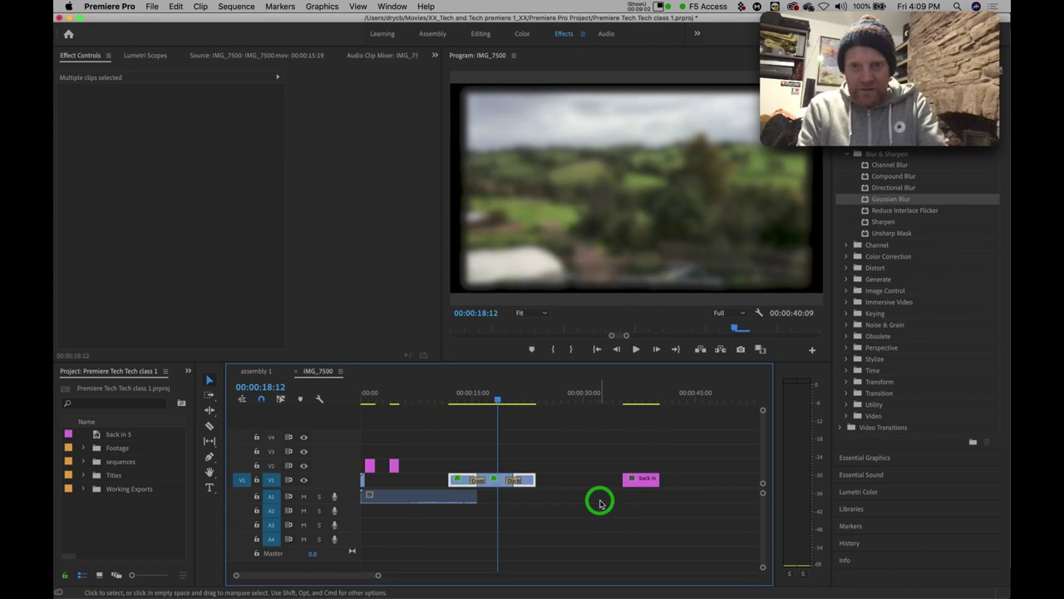
Step: Check the pasted blur around 22:14 and 13 seconds, then undo the last blur change
{"action": "left_click_drag", "start_coordinate": [524, 397], "coordinate": [532, 398]}
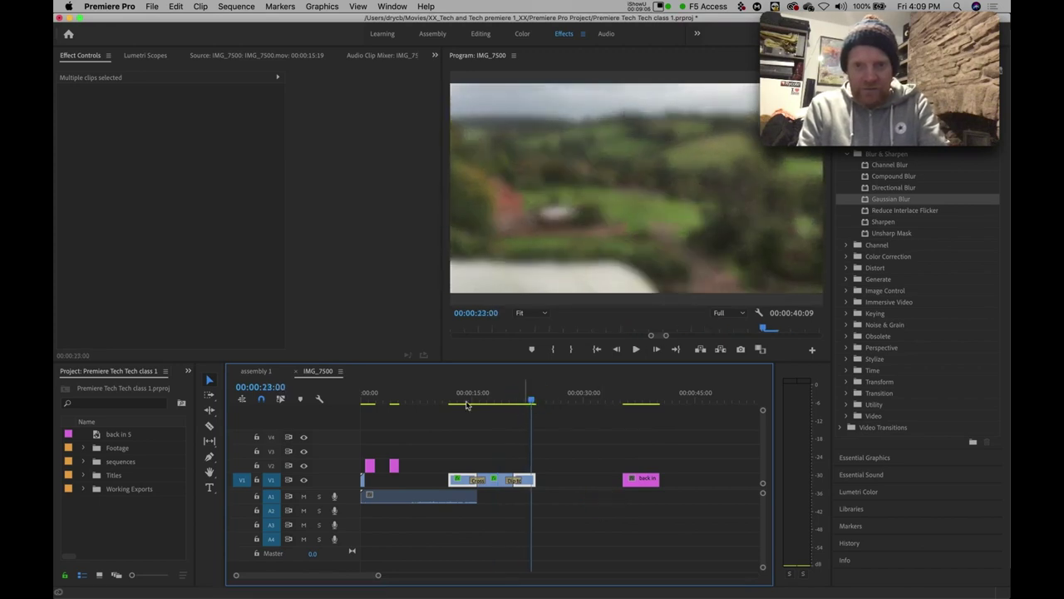
{"action": "mouse_move", "coordinate": [456, 398]}
{"action": "left_mouse_down"}
{"action": "mouse_move", "coordinate": [533, 400]}
{"action": "mouse_move", "coordinate": [450, 400]}
{"action": "mouse_move", "coordinate": [470, 399]}
{"action": "left_mouse_up"}
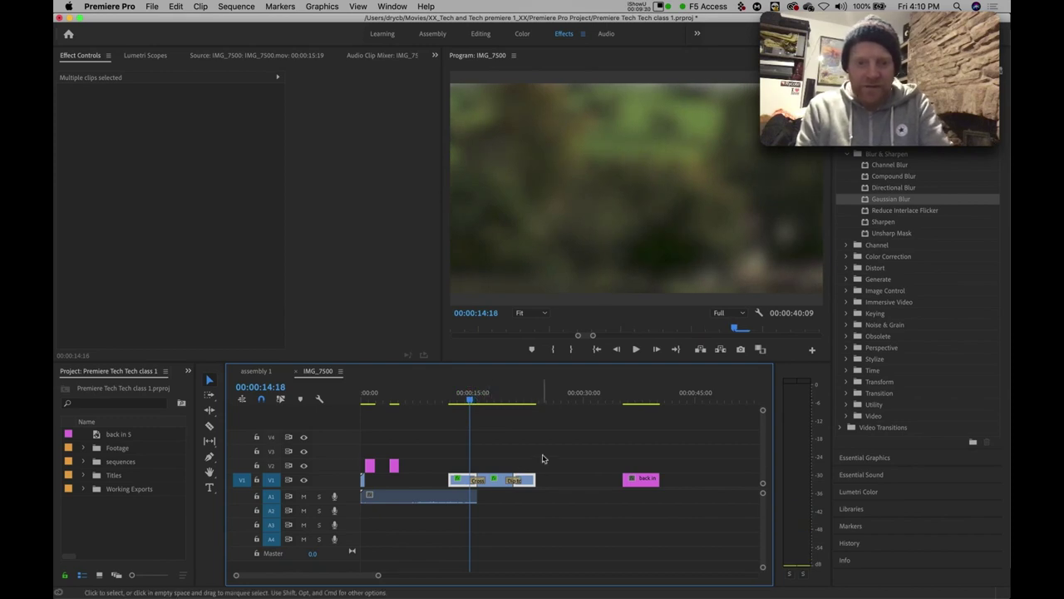
{"action": "key", "text": "super"}
{"action": "key", "text": "super+z"}
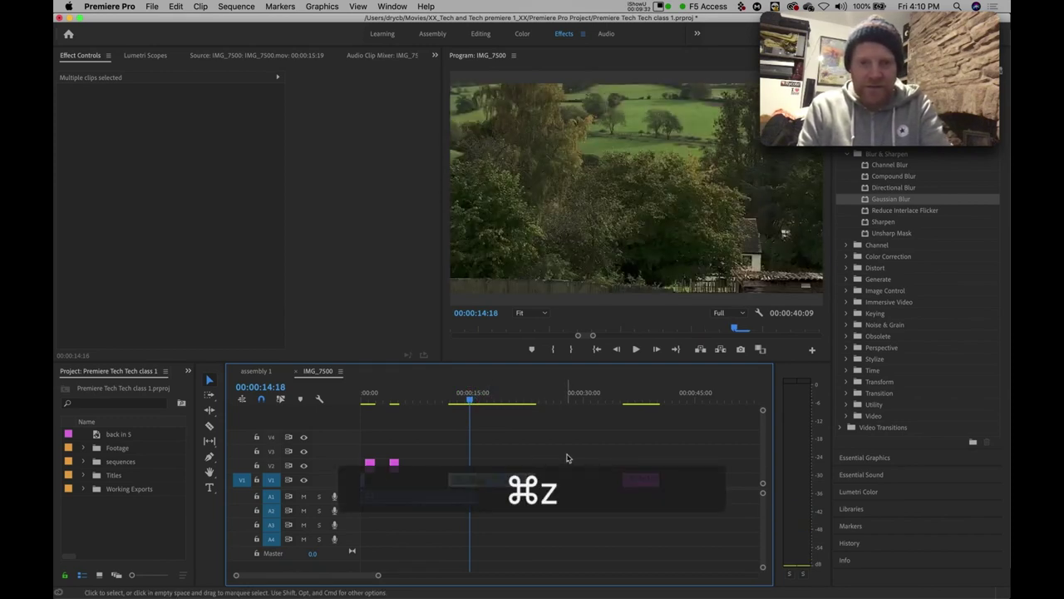
Step: At about 18 seconds, select the IMG_7500 clip's Gaussian Blur in Effect Controls
{"action": "left_click", "coordinate": [496, 393]}
{"action": "left_click", "coordinate": [494, 480]}
{"action": "left_click", "coordinate": [95, 166]}
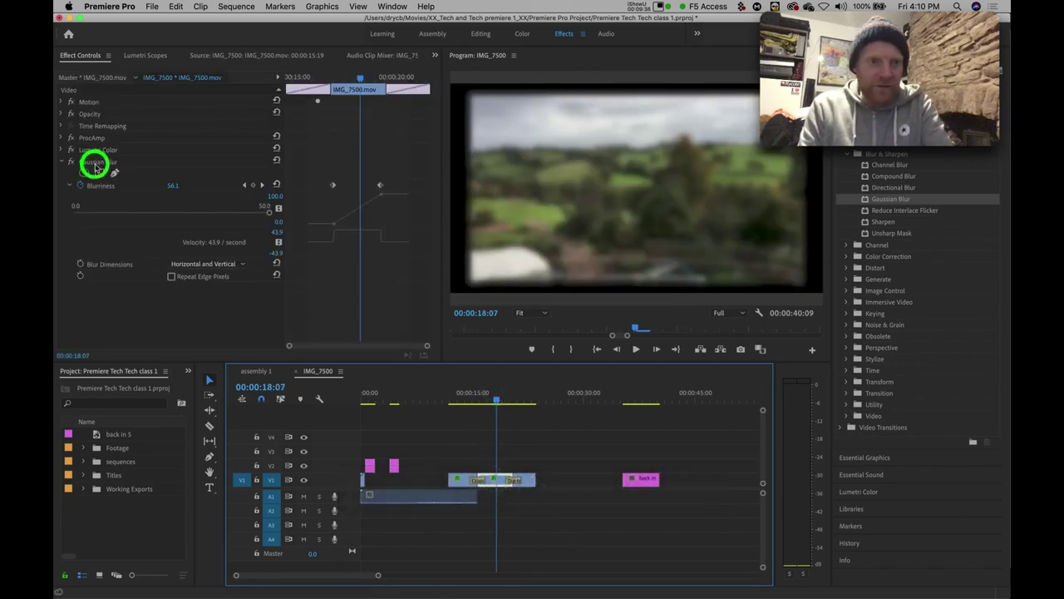
Step: Delete Gaussian Blur from the IMG_7500 clip and confirm the footage is sharp around 13 seconds
{"action": "key", "text": "Delete"}
{"action": "left_click_drag", "start_coordinate": [499, 396], "coordinate": [463, 402]}
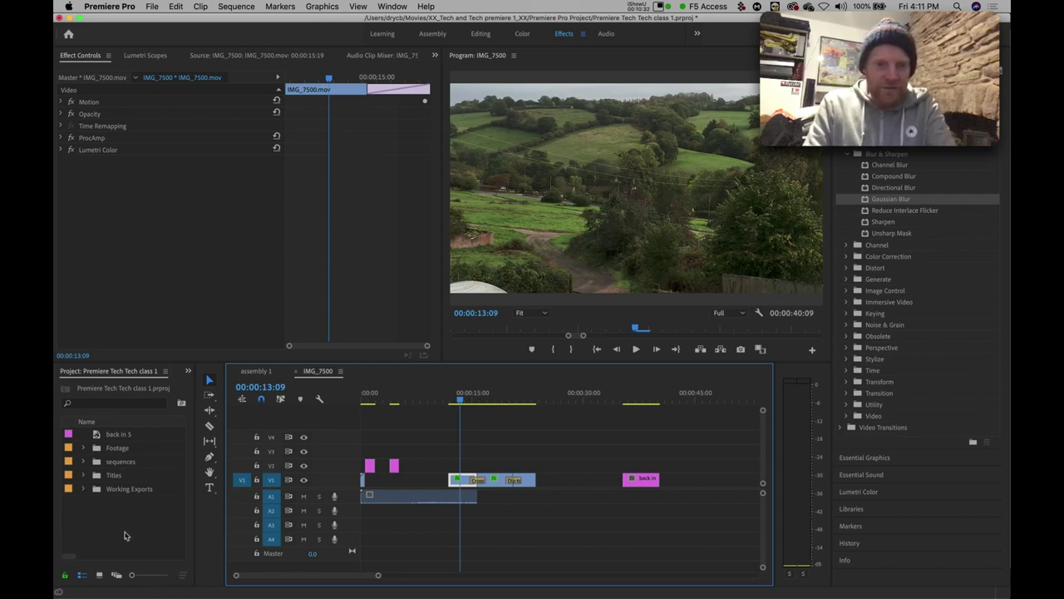
{"action": "left_click", "coordinate": [113, 527]}
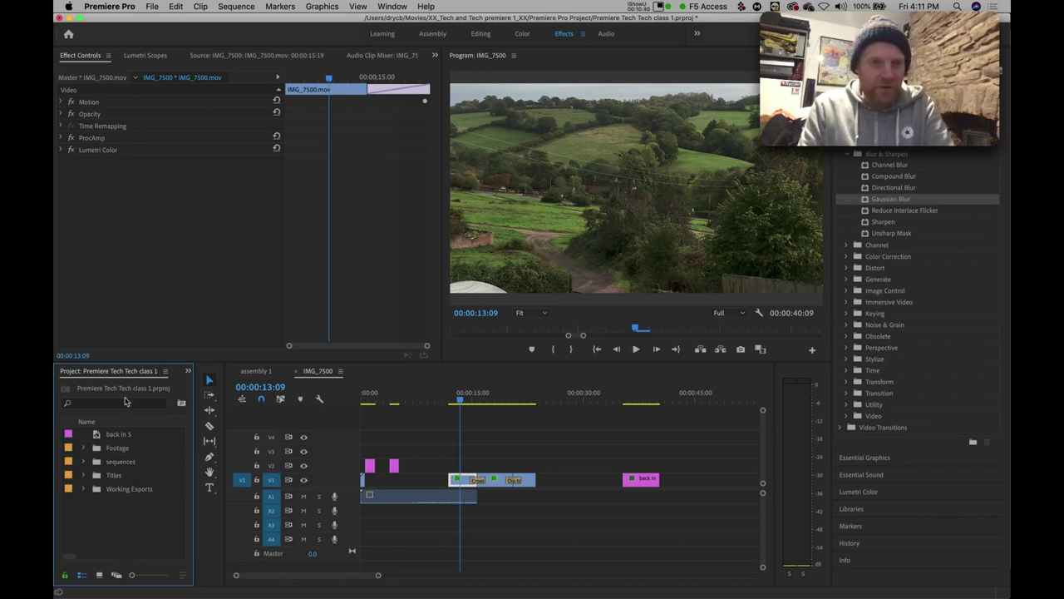
Step: Create a 1920×1080, 25 fps Adjustment Layer from the Project panel's New Item menu
{"action": "left_click", "coordinate": [151, 6]}
{"action": "mouse_move", "coordinate": [160, 20]}
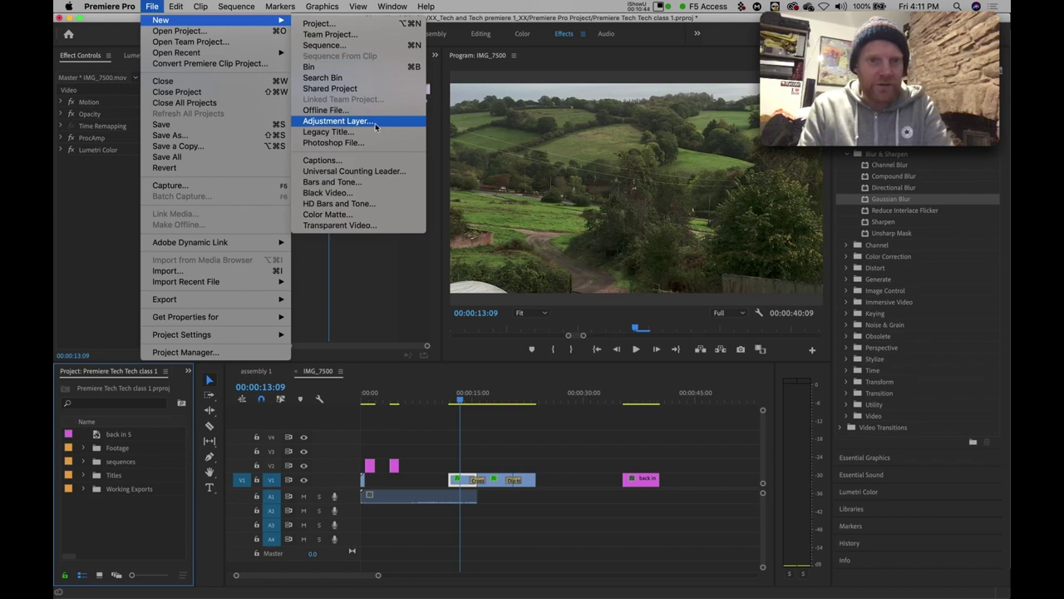
{"action": "left_click", "coordinate": [133, 536]}
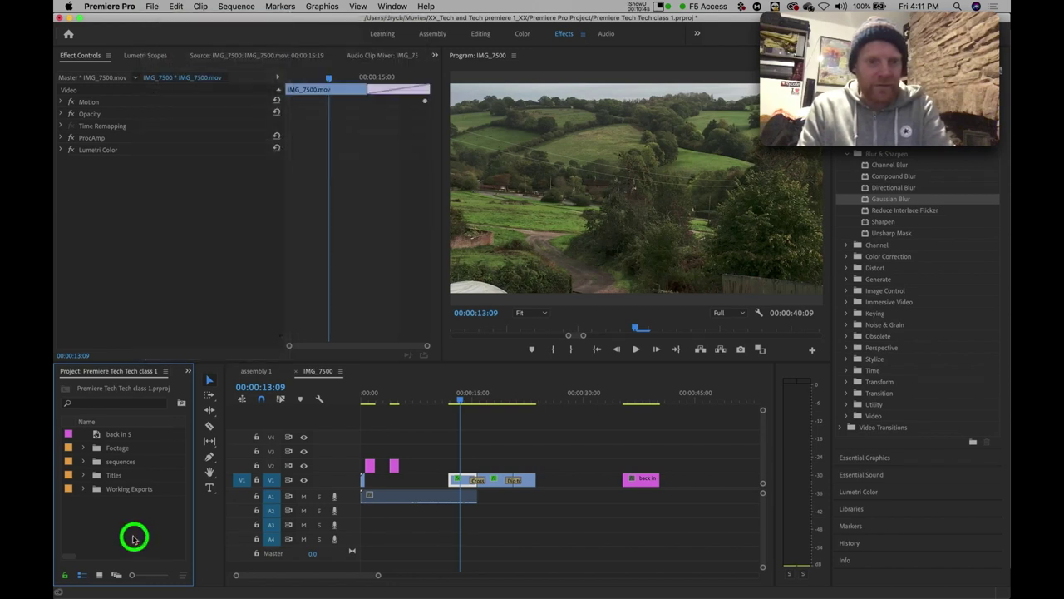
{"action": "left_click", "coordinate": [122, 534], "text": "ctrl"}
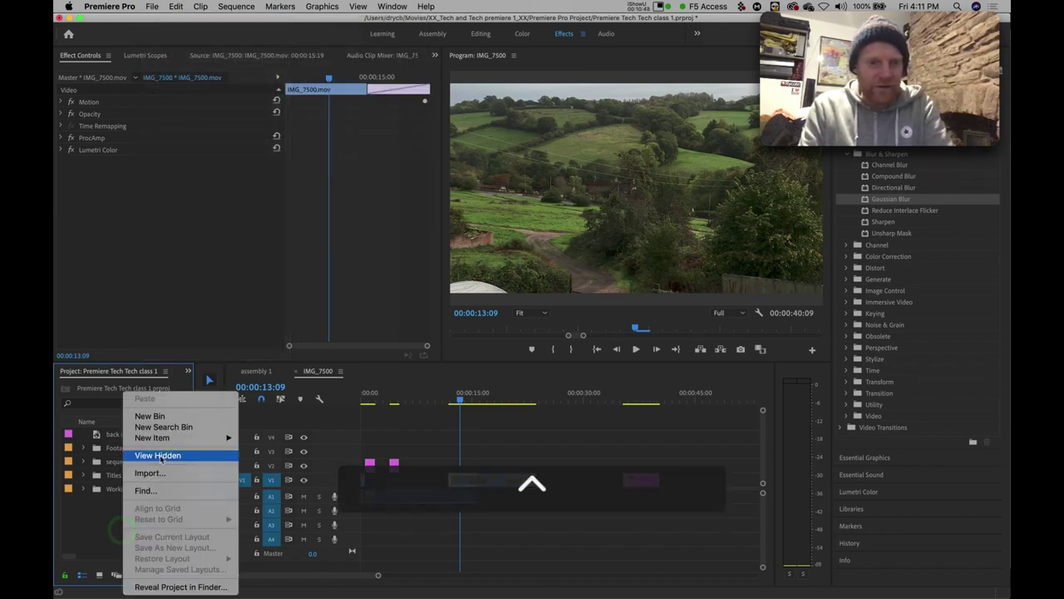
{"action": "left_click", "coordinate": [91, 555]}
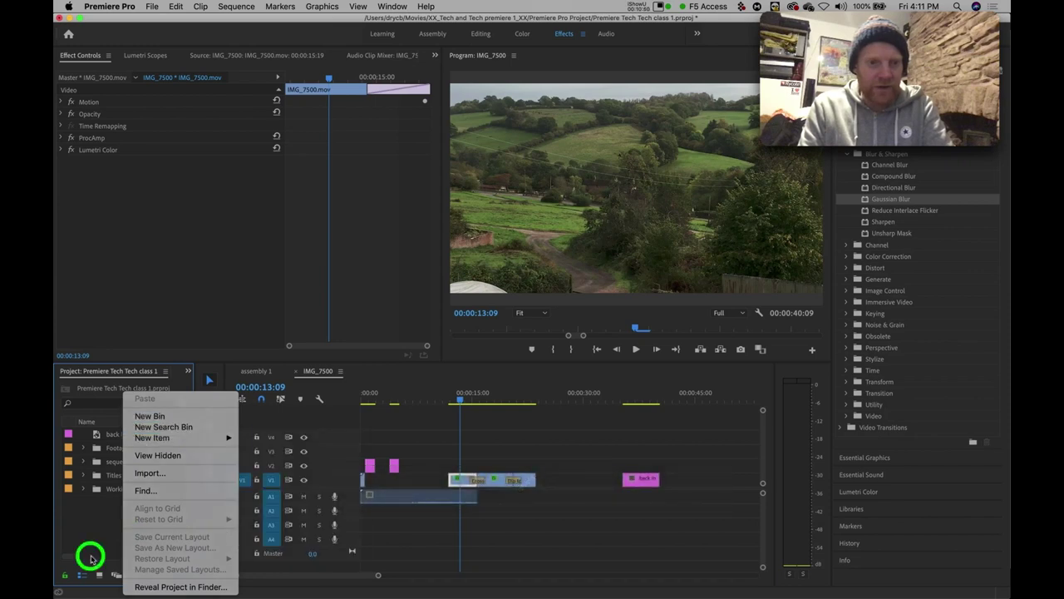
{"action": "left_click", "coordinate": [104, 530], "text": "ctrl"}
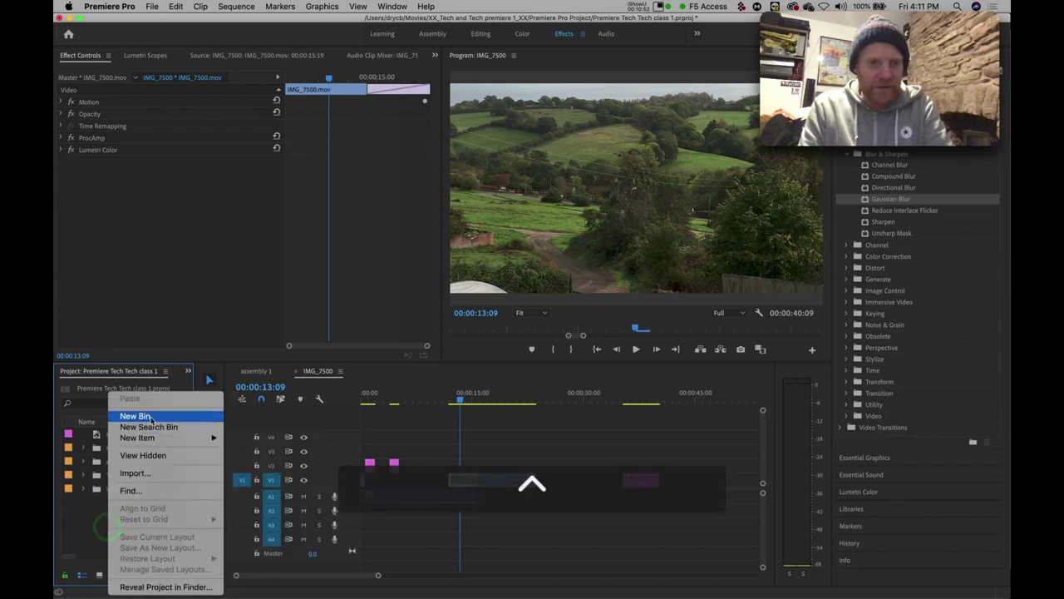
{"action": "mouse_move", "coordinate": [152, 440]}
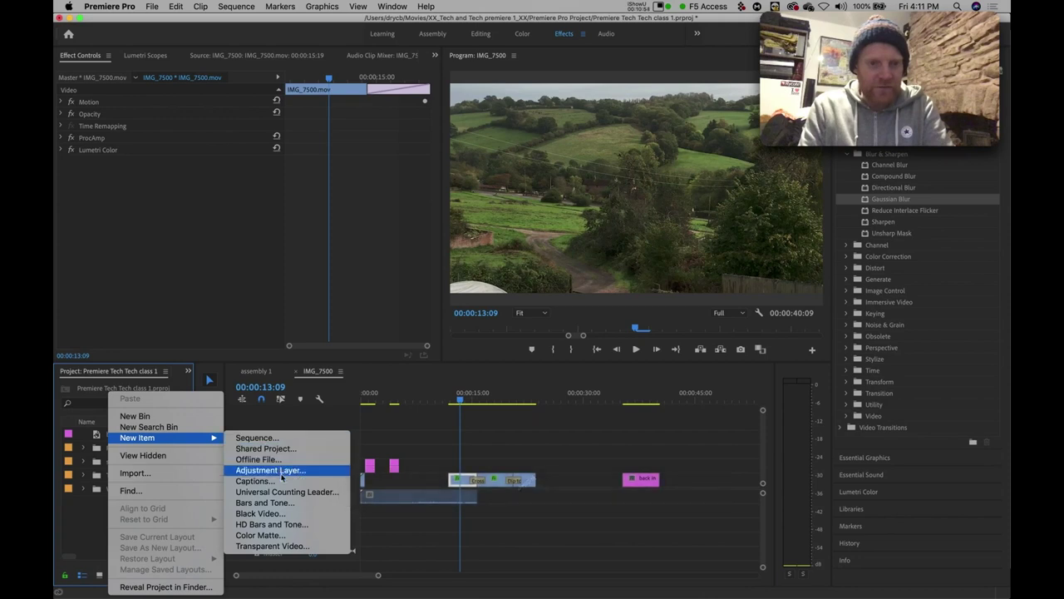
{"action": "left_click", "coordinate": [294, 474]}
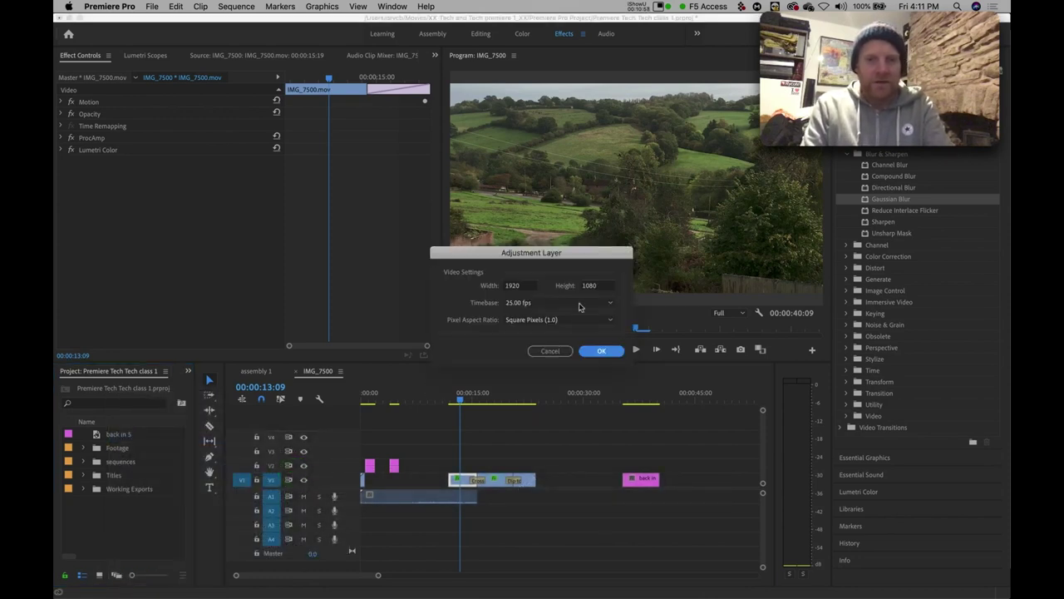
{"action": "left_click_drag", "start_coordinate": [562, 257], "coordinate": [541, 159]}
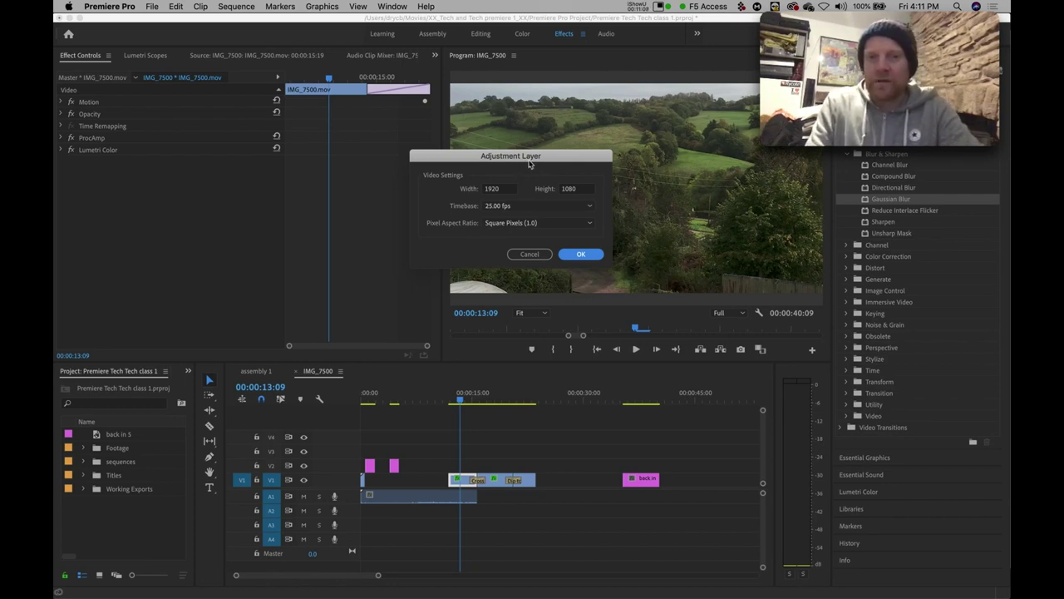
{"action": "mouse_move", "coordinate": [537, 154]}
{"action": "left_mouse_down"}
{"action": "mouse_move", "coordinate": [560, 156]}
{"action": "mouse_move", "coordinate": [533, 153]}
{"action": "left_mouse_up"}
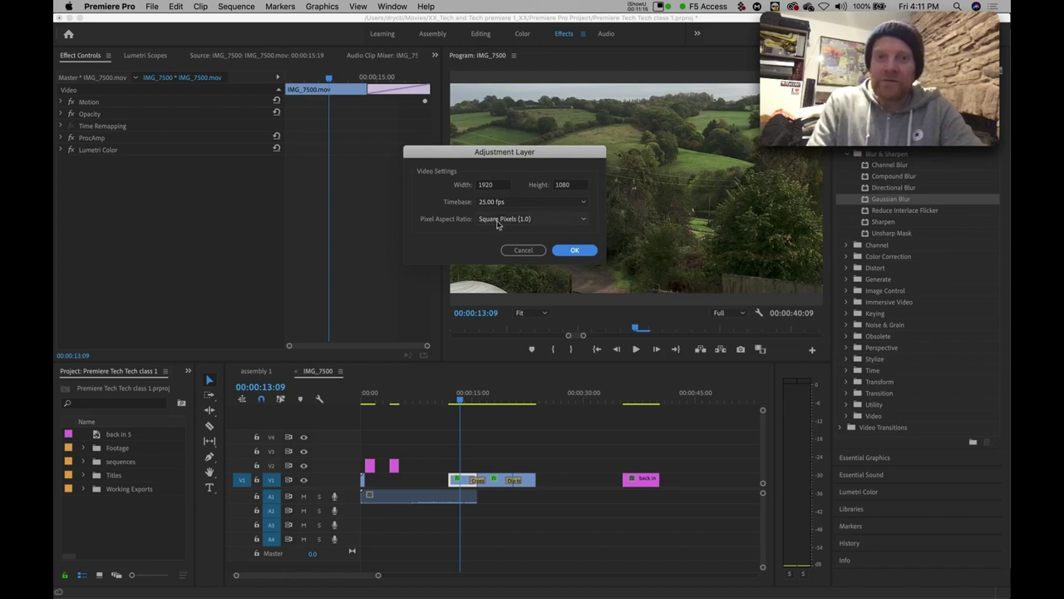
{"action": "left_click", "coordinate": [572, 251]}
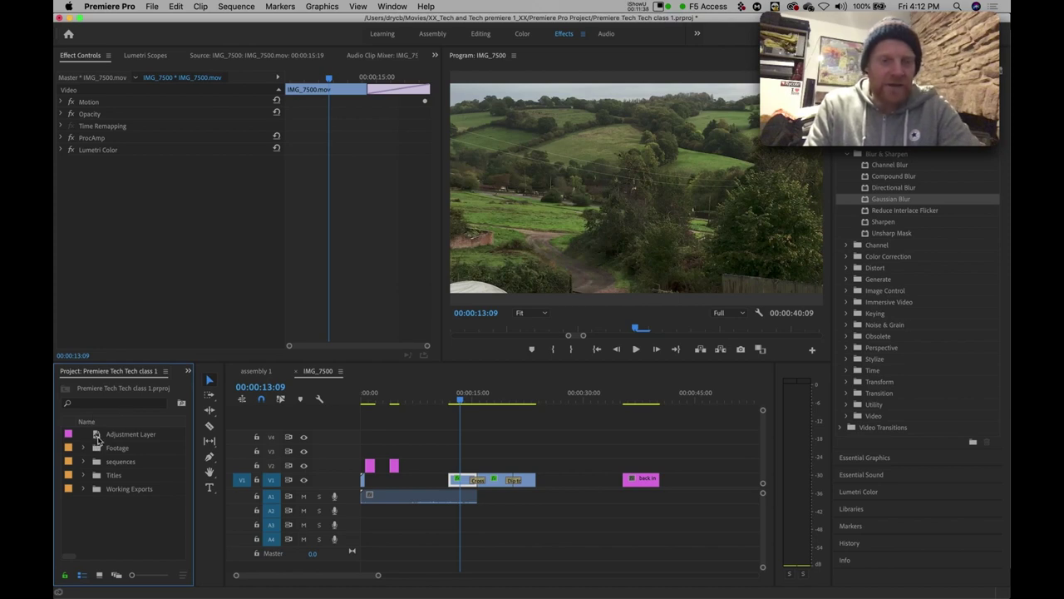
{"action": "left_click", "coordinate": [105, 534]}
Step: Make a new bin named 'FX adjustment layers' and drag the Adjustment Layer into it
{"action": "left_click", "coordinate": [94, 529], "text": "ctrl"}
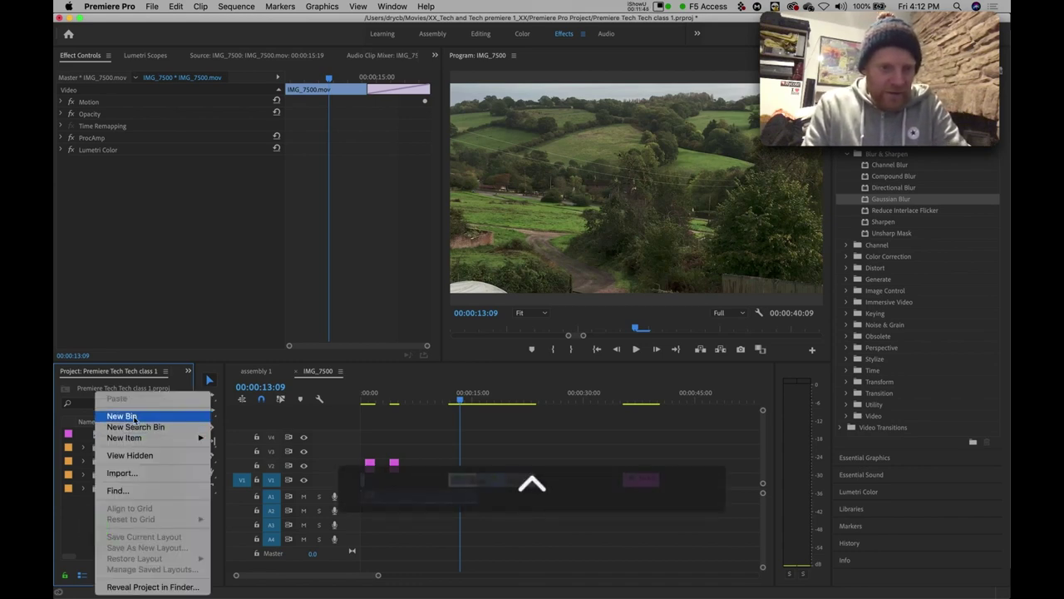
{"action": "left_click", "coordinate": [134, 417]}
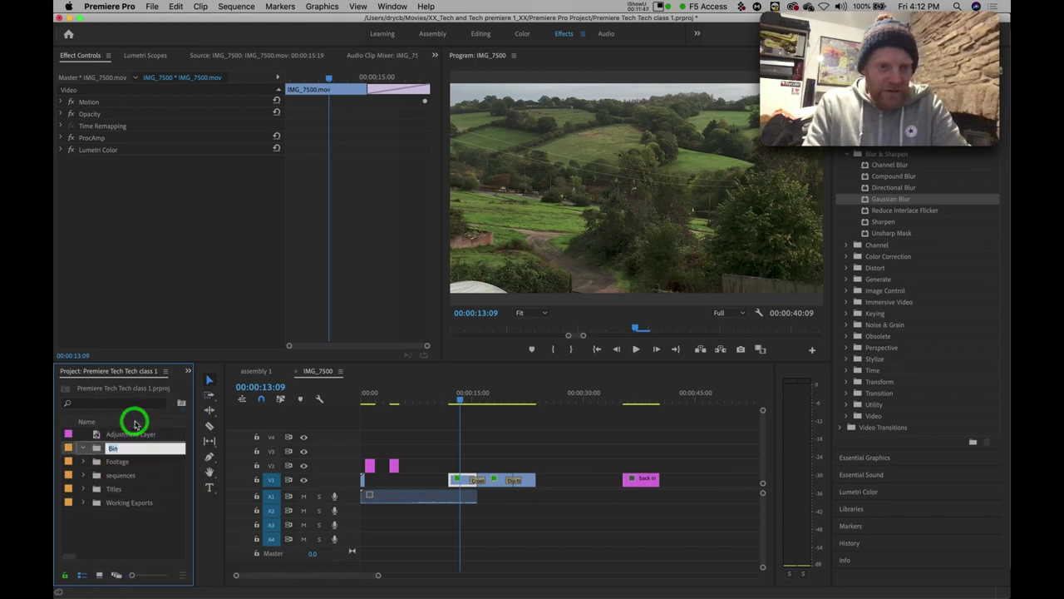
{"action": "key", "text": "shift"}
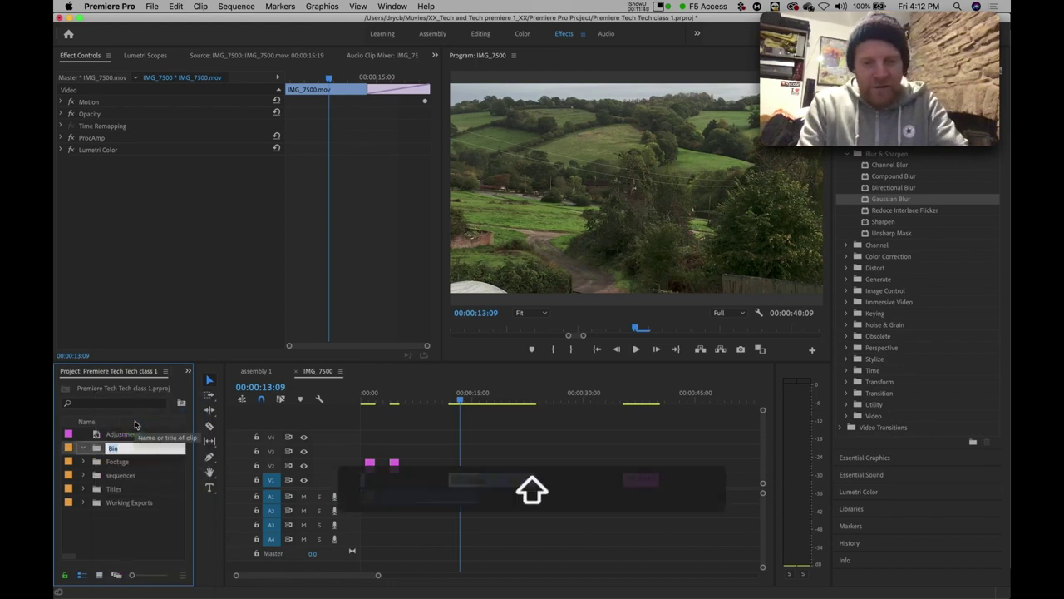
{"action": "type", "text": "FX a"}
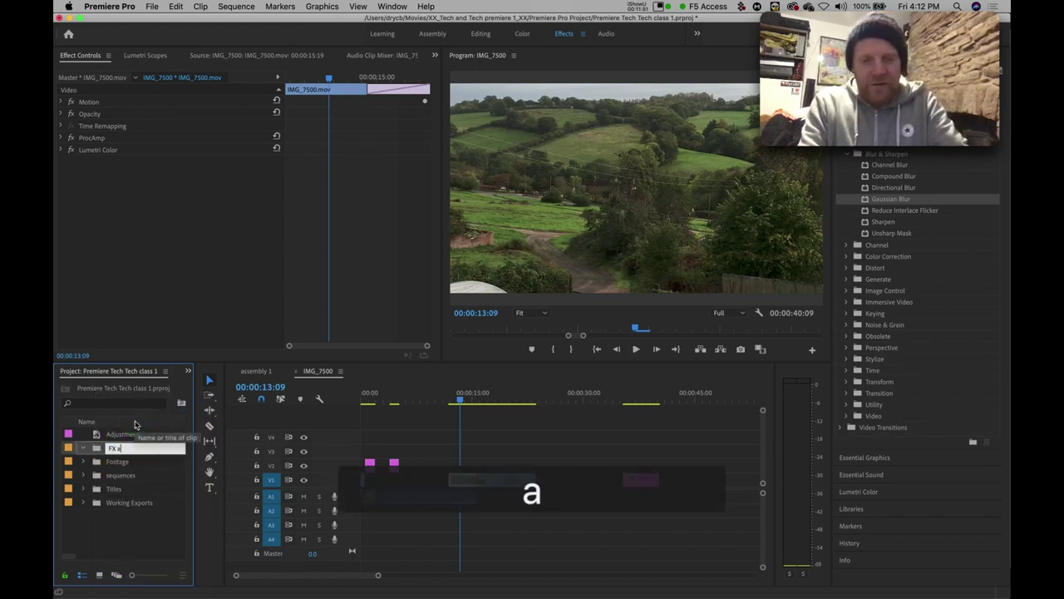
{"action": "type", "text": "djustme"}
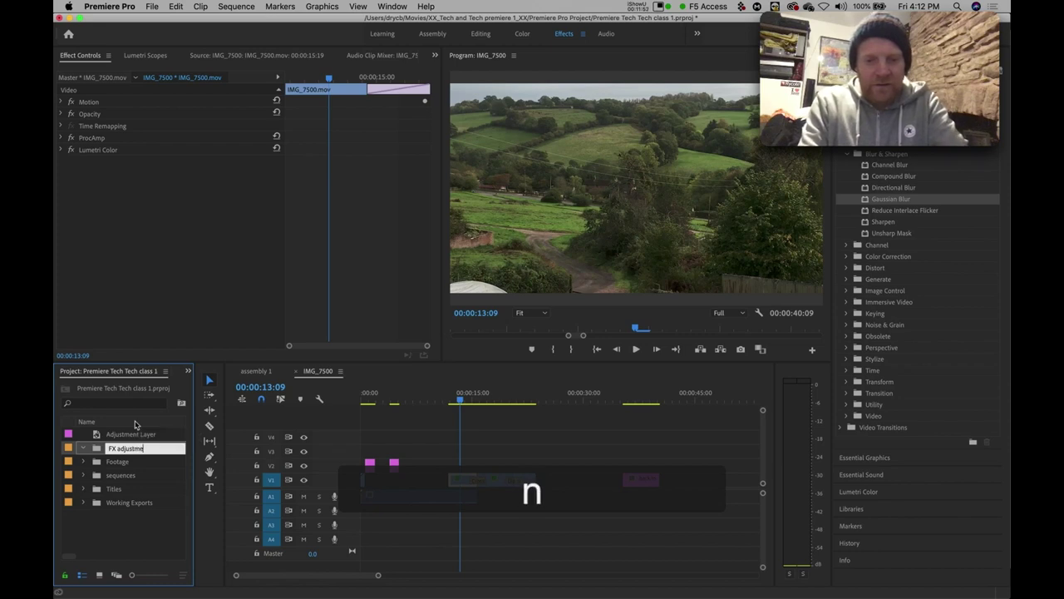
{"action": "type", "text": "nt layers"}
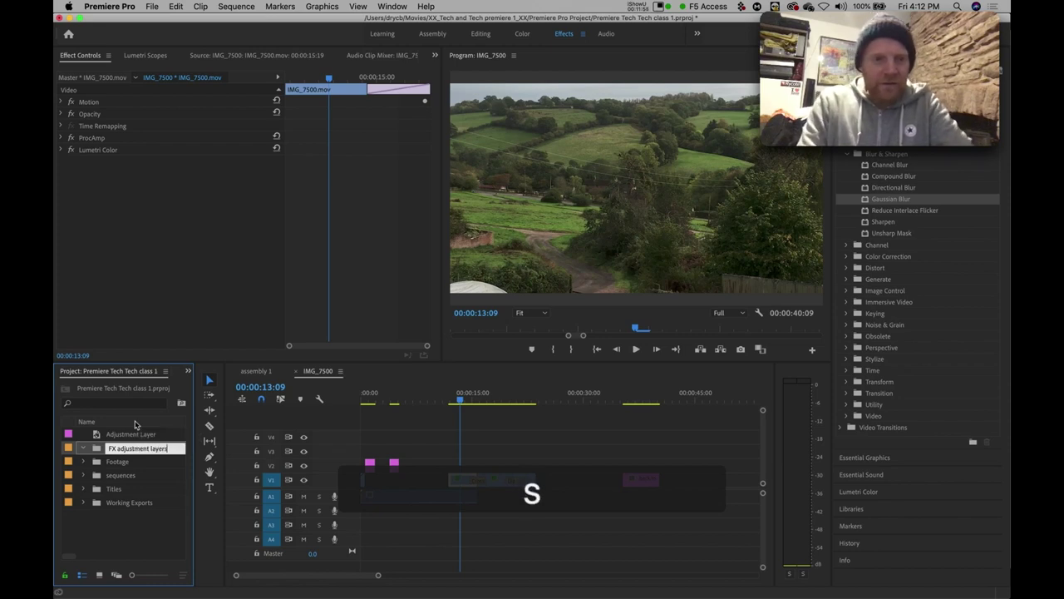
{"action": "key", "text": "Return"}
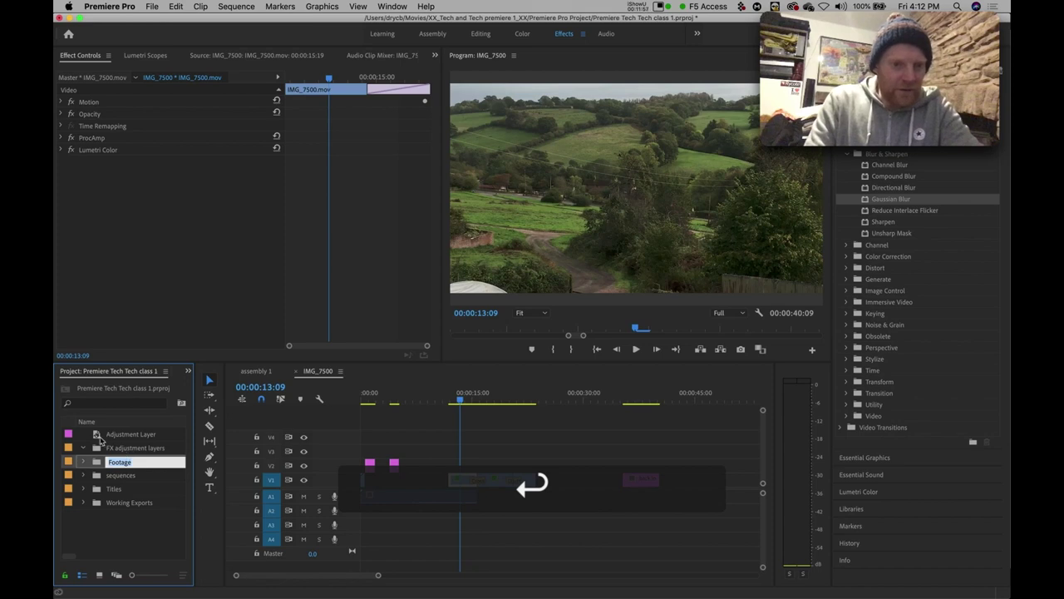
{"action": "left_click", "coordinate": [95, 434]}
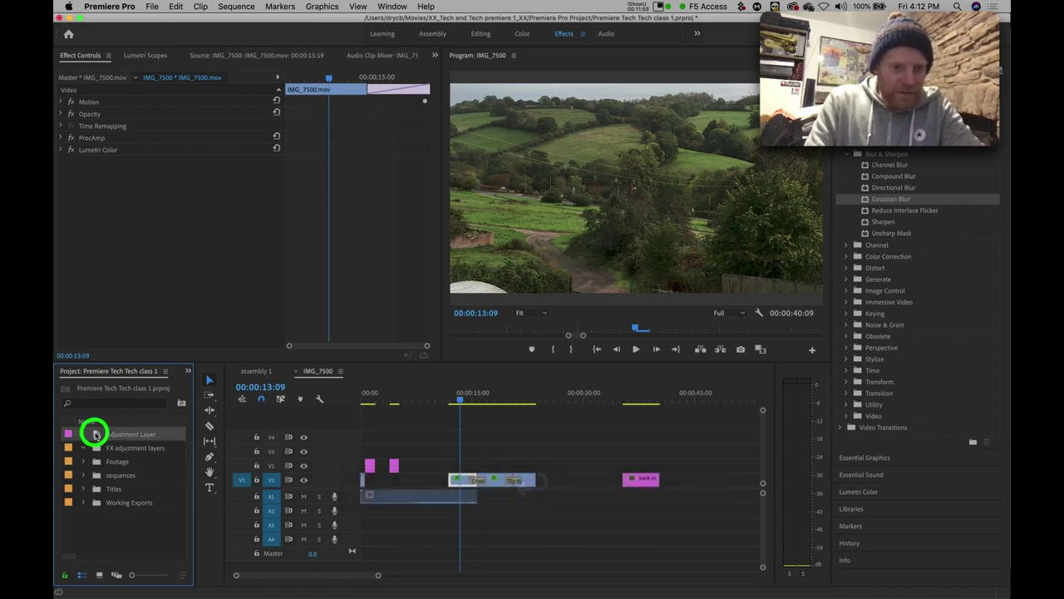
{"action": "left_click_drag", "start_coordinate": [96, 434], "coordinate": [101, 448]}
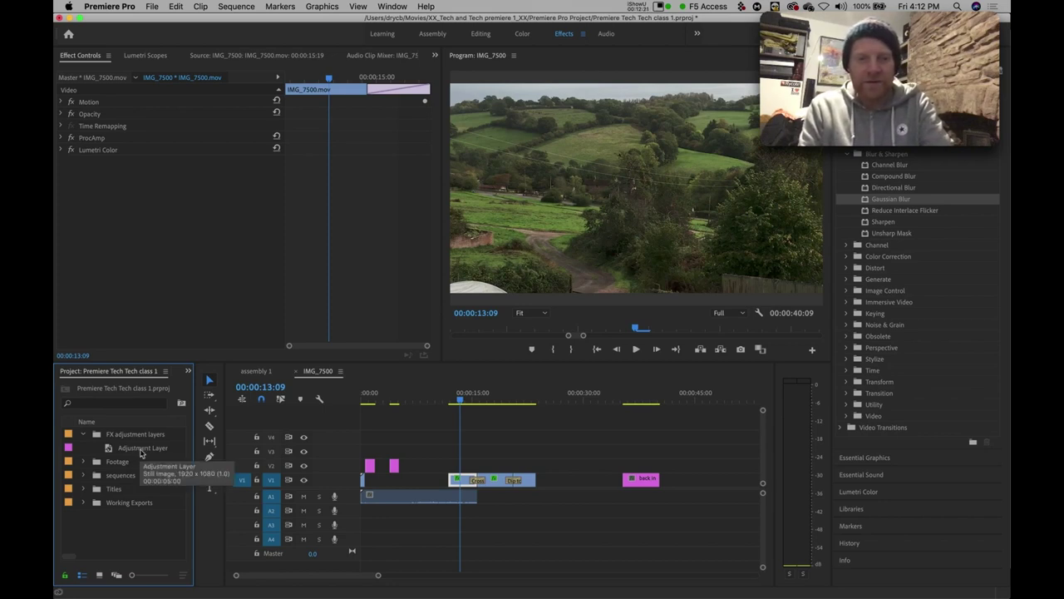
Step: Rename the Adjustment Layer project item to 'Blur'
{"action": "left_click", "coordinate": [141, 449]}
{"action": "left_click", "coordinate": [141, 449]}
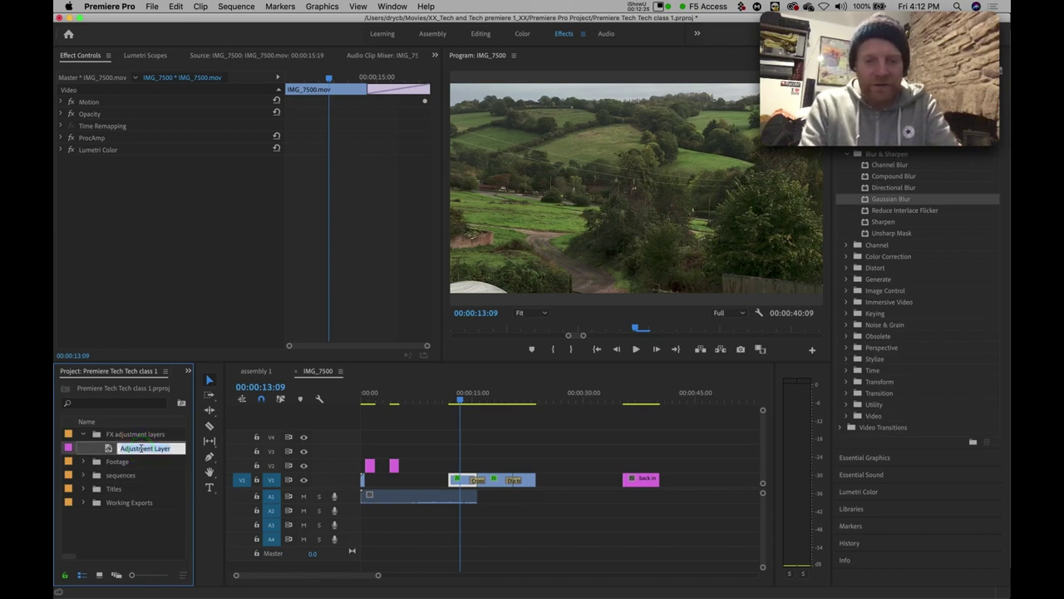
{"action": "type", "text": "Blur"}
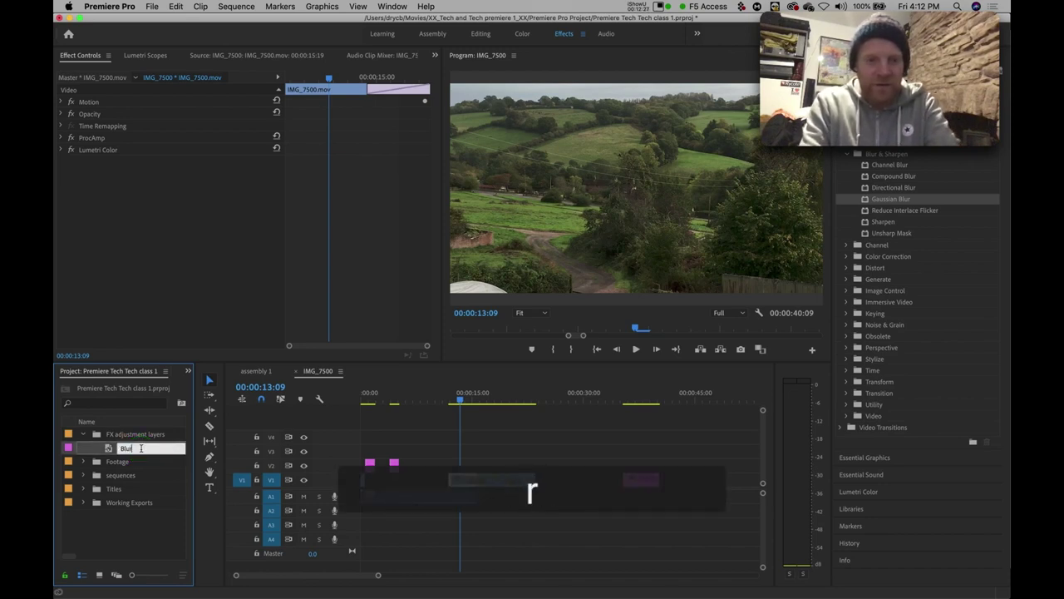
{"action": "key", "text": "Return"}
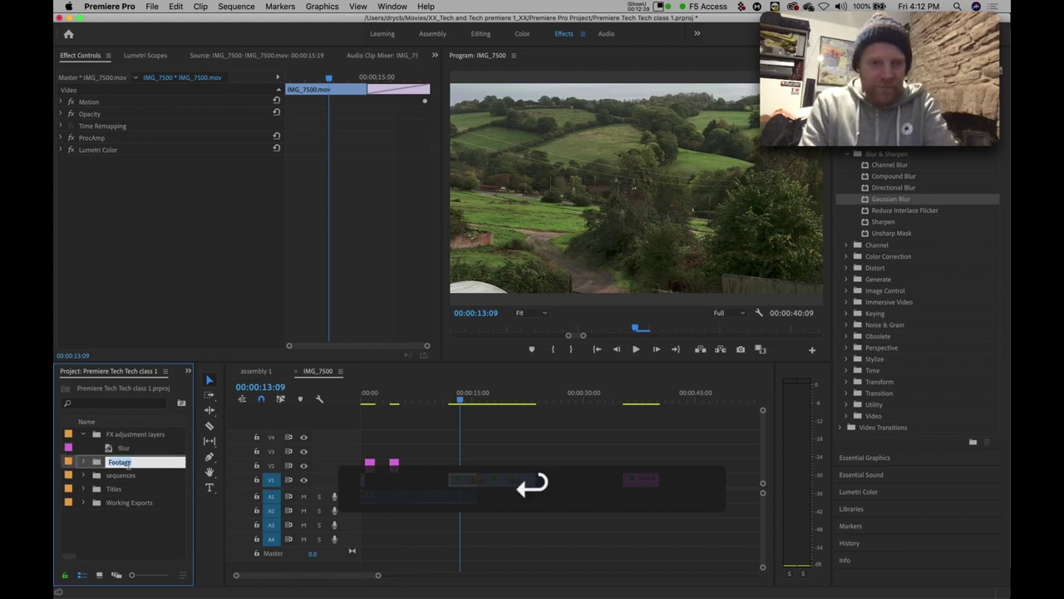
{"action": "left_click", "coordinate": [108, 450]}
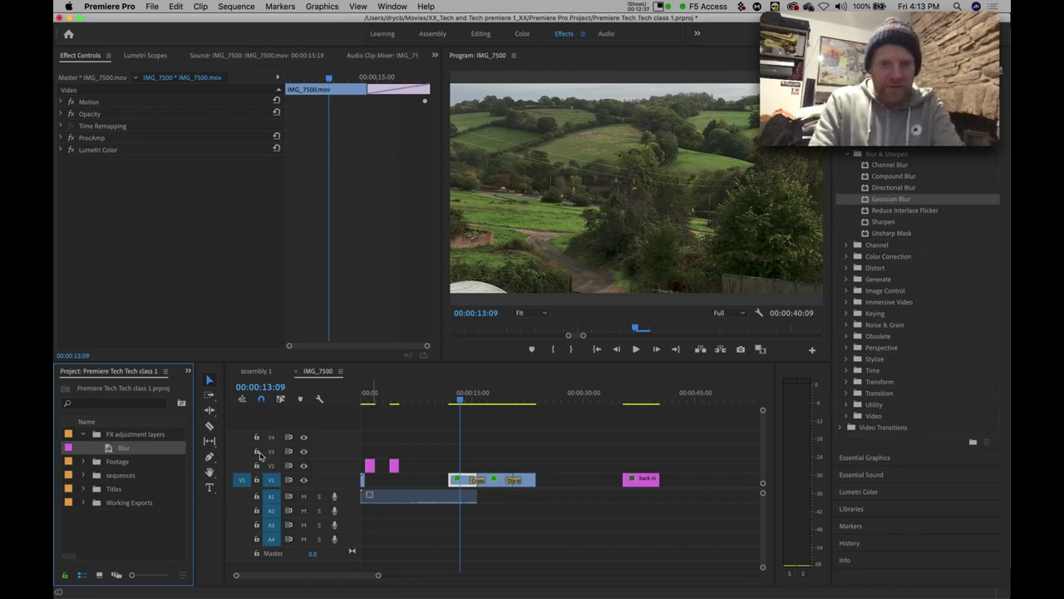
Step: Place the Blur layer on V2 above the IMG_7500 clips and apply Gaussian Blur to it
{"action": "left_click", "coordinate": [106, 449]}
{"action": "left_click_drag", "start_coordinate": [107, 449], "coordinate": [453, 462]}
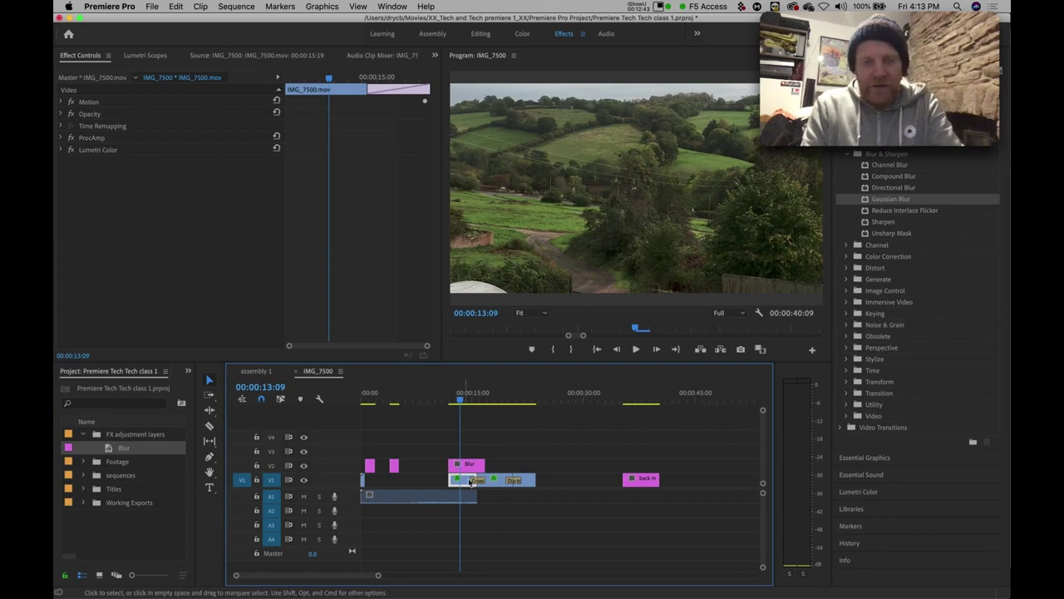
{"action": "left_click", "coordinate": [471, 467]}
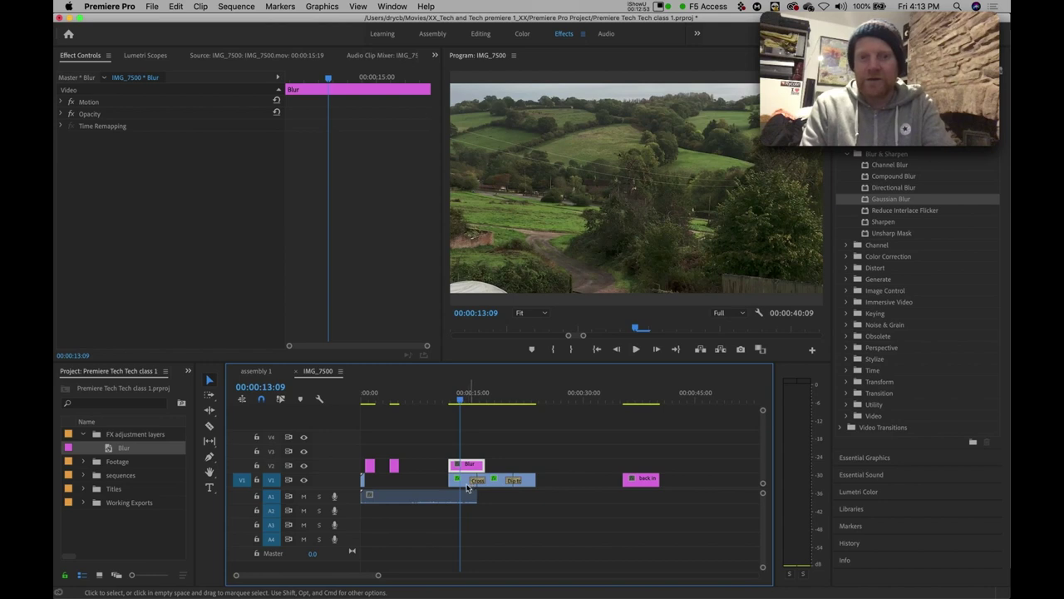
{"action": "left_click_drag", "start_coordinate": [865, 200], "coordinate": [476, 458]}
{"action": "left_click", "coordinate": [459, 398]}
{"action": "double_click", "coordinate": [466, 464]}
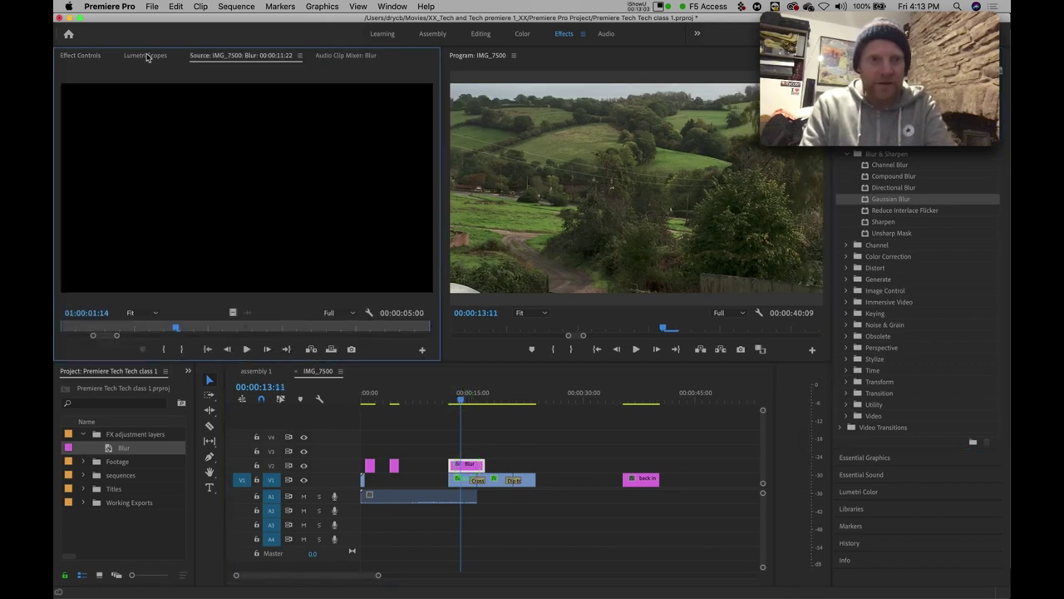
{"action": "left_click", "coordinate": [81, 55]}
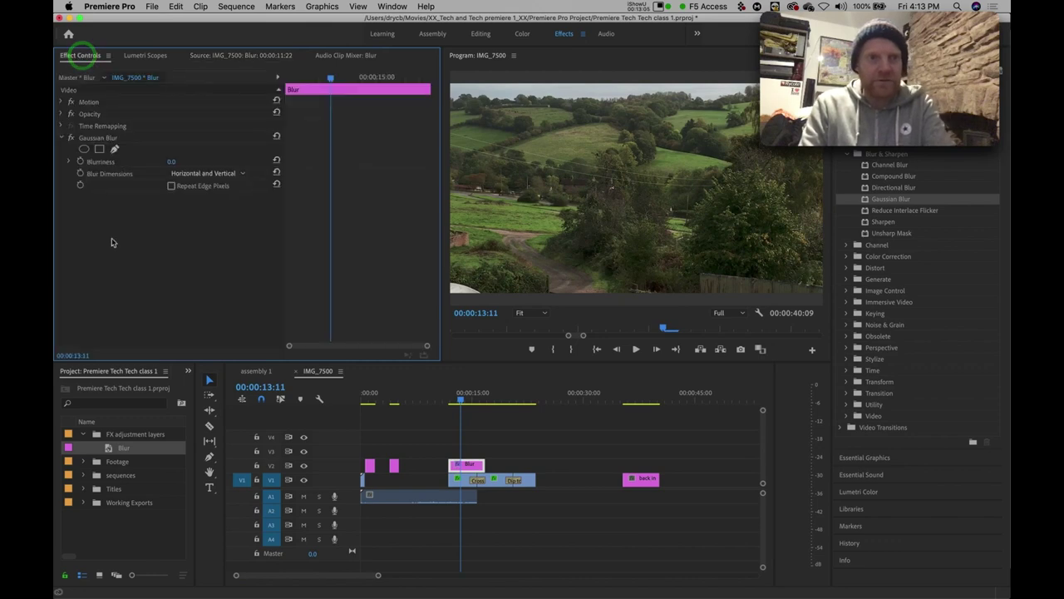
Step: Raise the Blur layer's Gaussian Blur Blurriness to 346.0 and preview the blurred footage
{"action": "left_click", "coordinate": [96, 139]}
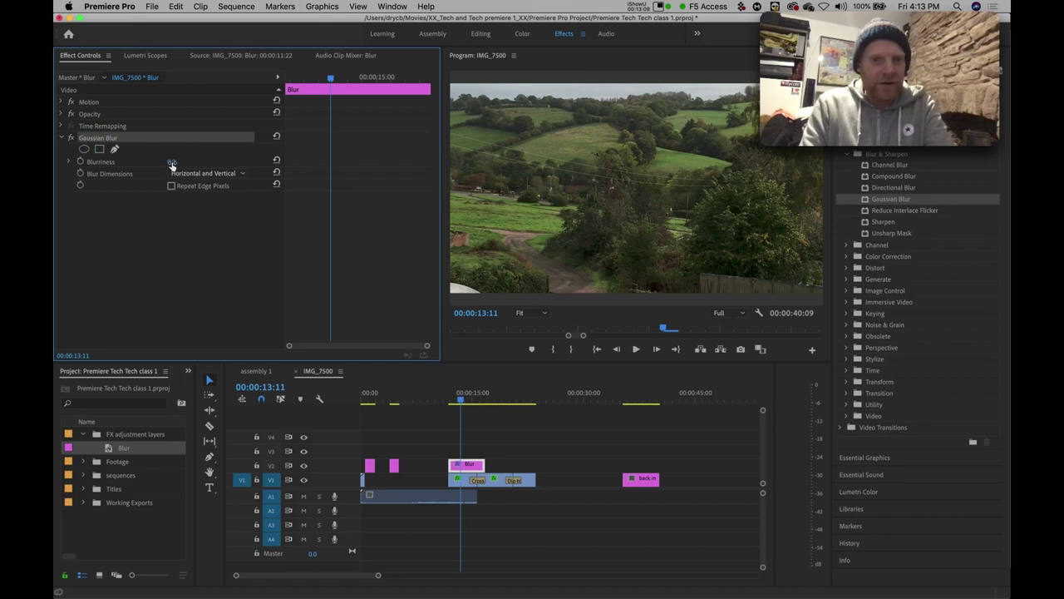
{"action": "left_click_drag", "start_coordinate": [171, 163], "coordinate": [172, 163]}
{"action": "left_click_drag", "start_coordinate": [467, 400], "coordinate": [459, 400]}
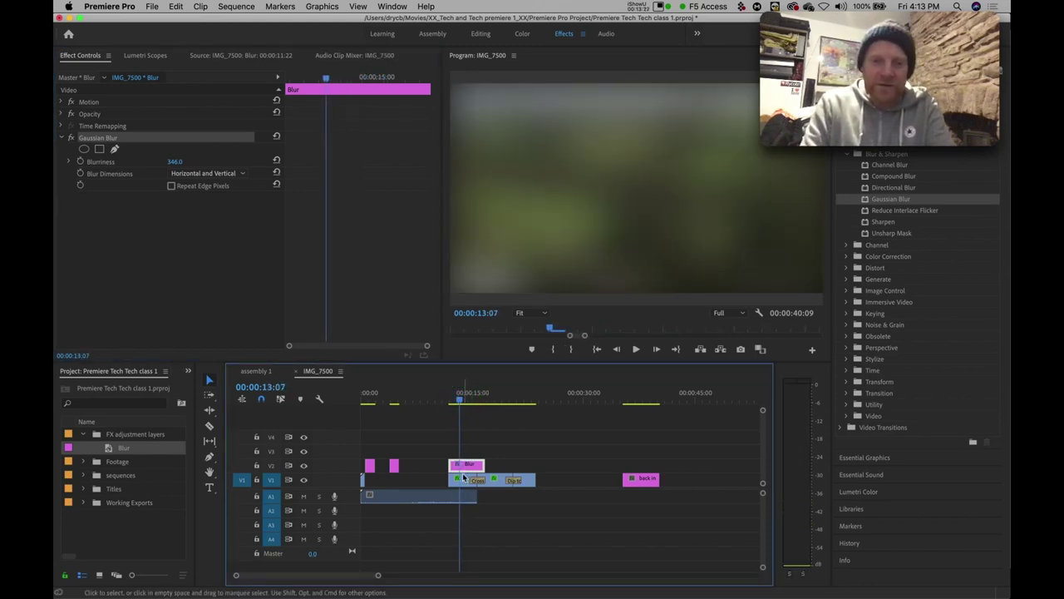
{"action": "left_click", "coordinate": [463, 467]}
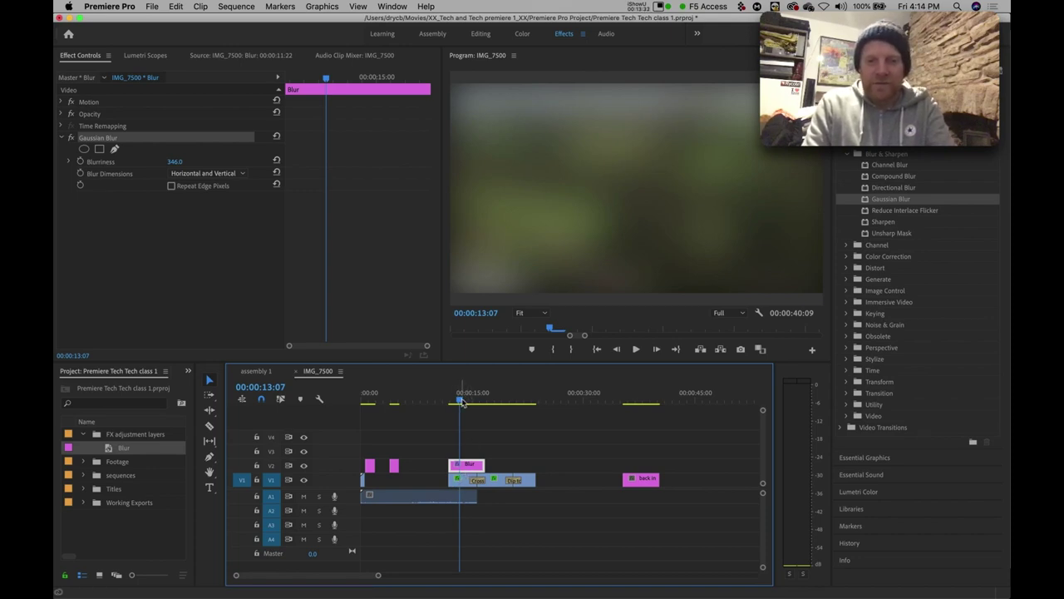
{"action": "left_click_drag", "start_coordinate": [461, 401], "coordinate": [486, 402]}
Step: Preview the blur, then drag the Blur clip's right edge further along V2
{"action": "key", "text": "space"}
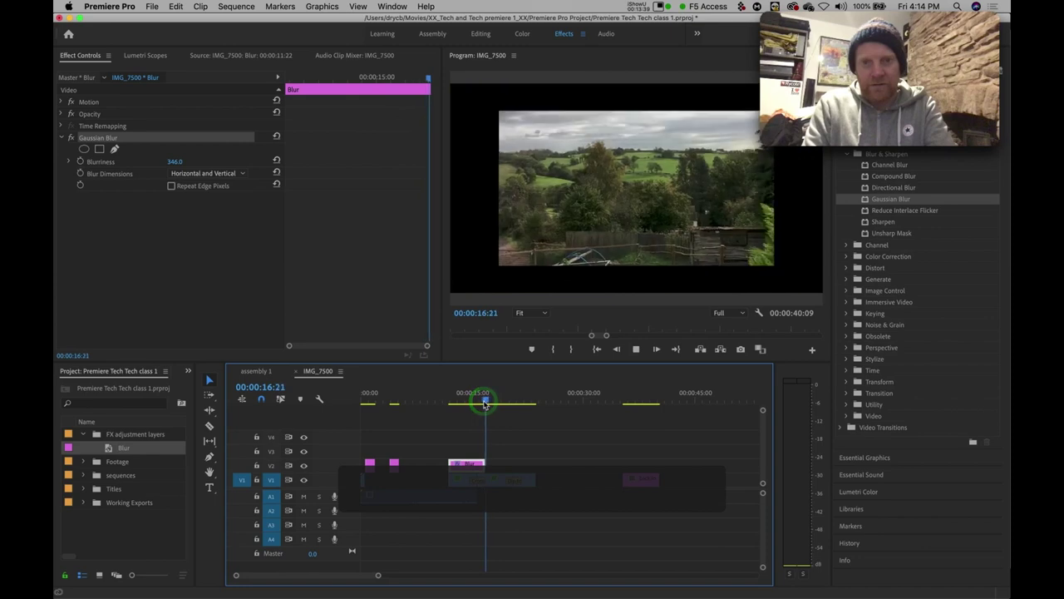
{"action": "key", "text": "space"}
{"action": "left_click", "coordinate": [484, 401]}
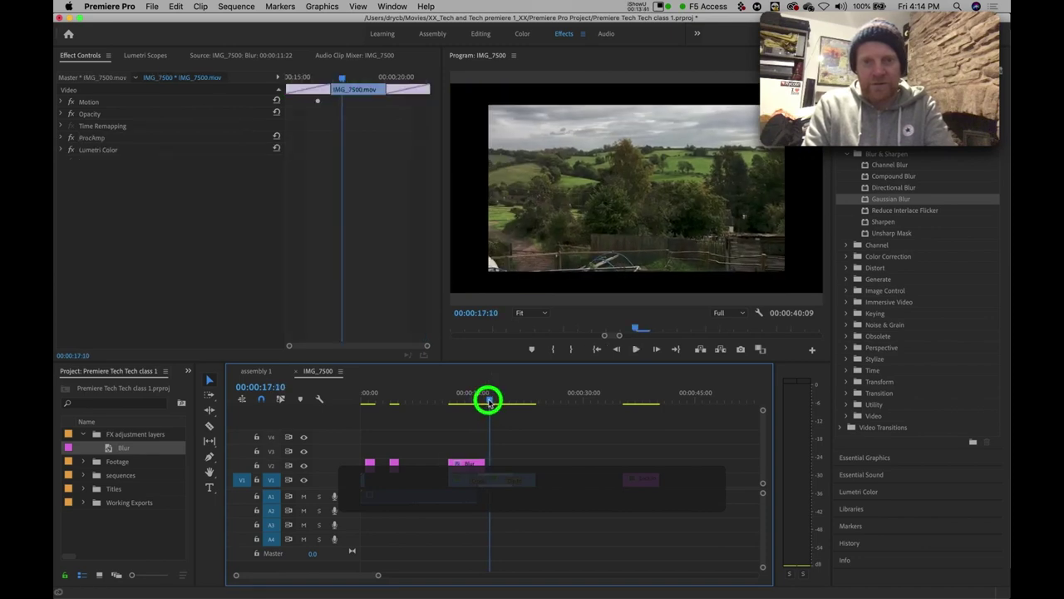
{"action": "left_click_drag", "start_coordinate": [484, 401], "coordinate": [473, 403]}
{"action": "left_click_drag", "start_coordinate": [485, 465], "coordinate": [535, 464]}
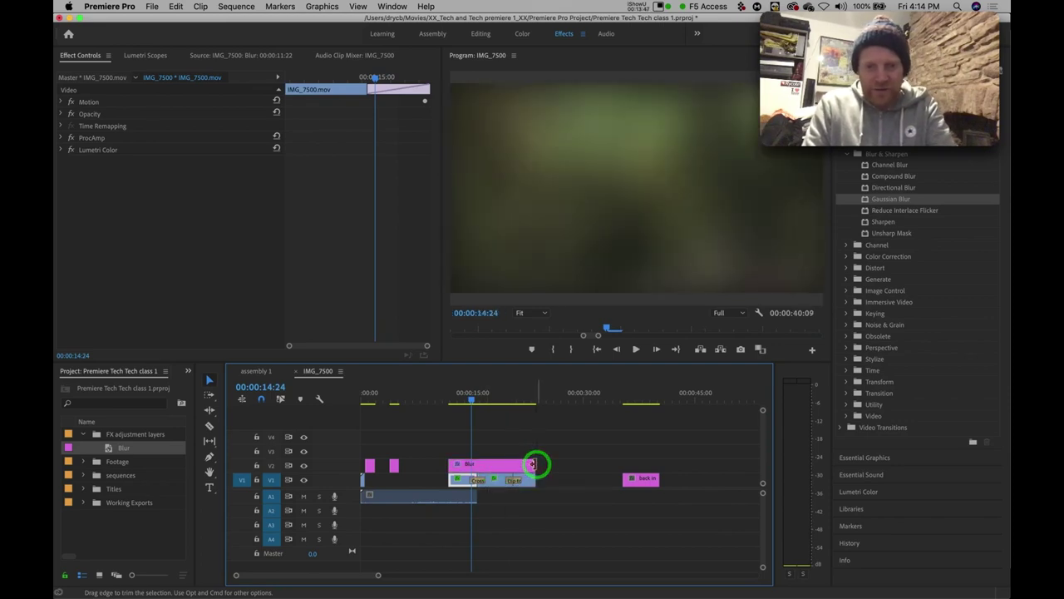
{"action": "left_click_drag", "start_coordinate": [481, 400], "coordinate": [500, 402]}
Step: Try splitting and moving the Blur clip, undoing both changes
{"action": "left_click", "coordinate": [470, 463]}
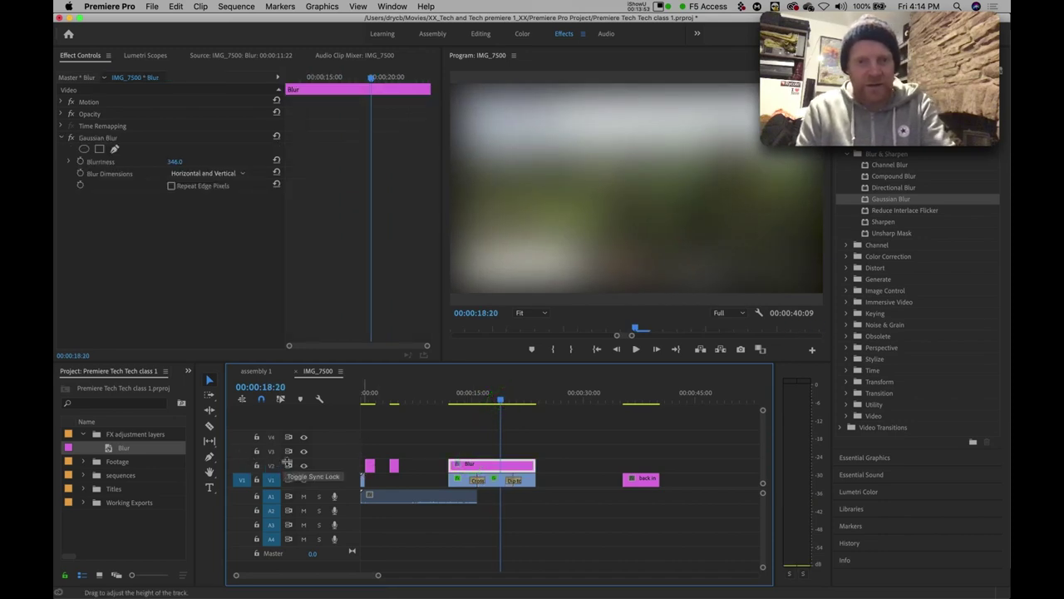
{"action": "left_click", "coordinate": [208, 425]}
{"action": "left_click", "coordinate": [483, 463]}
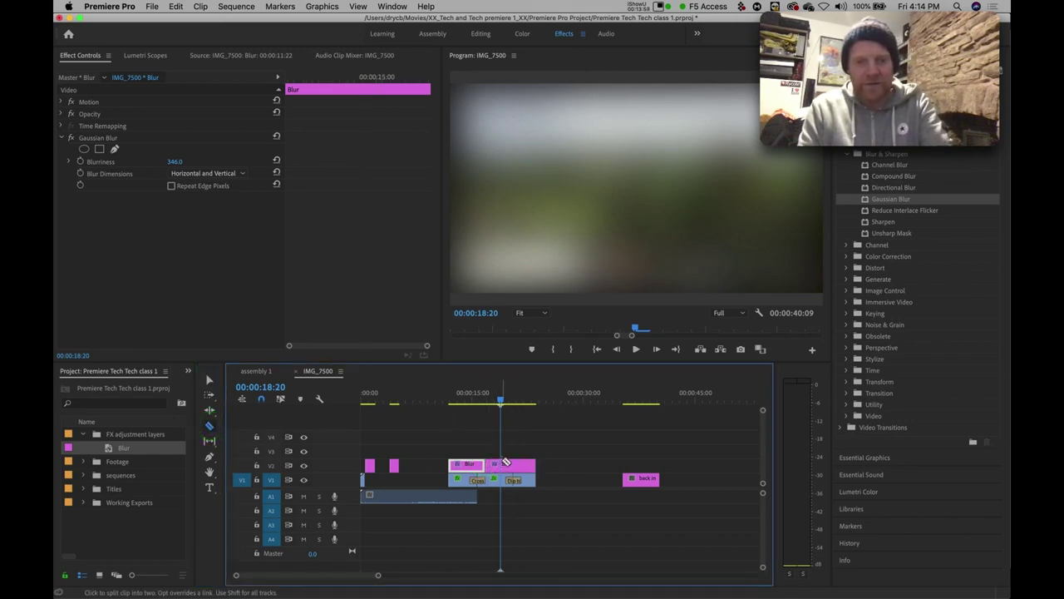
{"action": "key", "text": "super+z"}
{"action": "key", "text": "v"}
{"action": "left_click", "coordinate": [493, 467]}
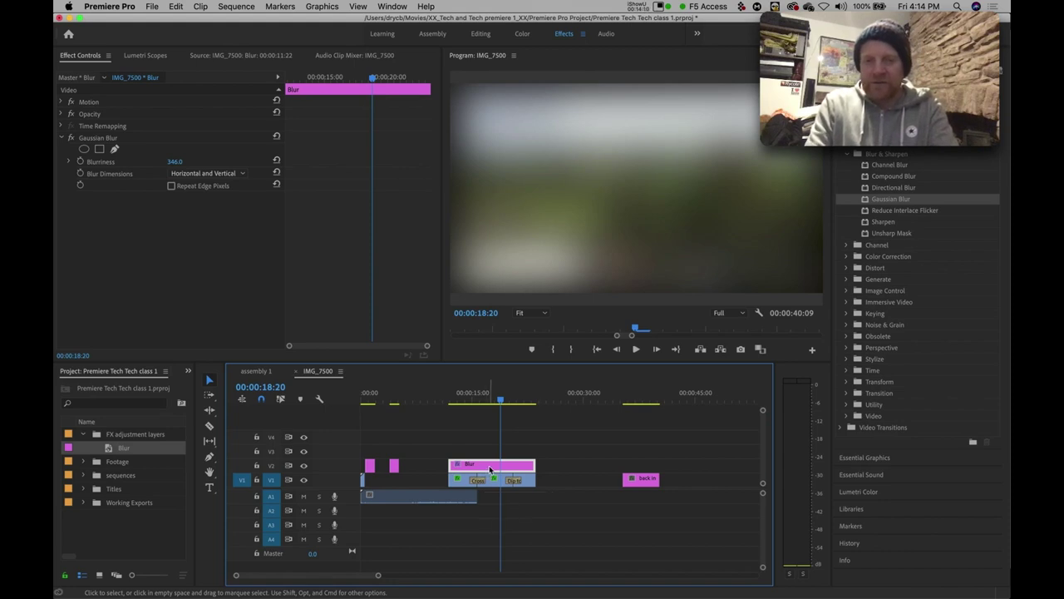
{"action": "left_click_drag", "start_coordinate": [488, 464], "coordinate": [583, 464]}
{"action": "mouse_move", "coordinate": [499, 402]}
{"action": "left_mouse_down"}
{"action": "mouse_move", "coordinate": [490, 400]}
{"action": "mouse_move", "coordinate": [497, 405]}
{"action": "left_mouse_up"}
{"action": "key", "text": "super+z"}
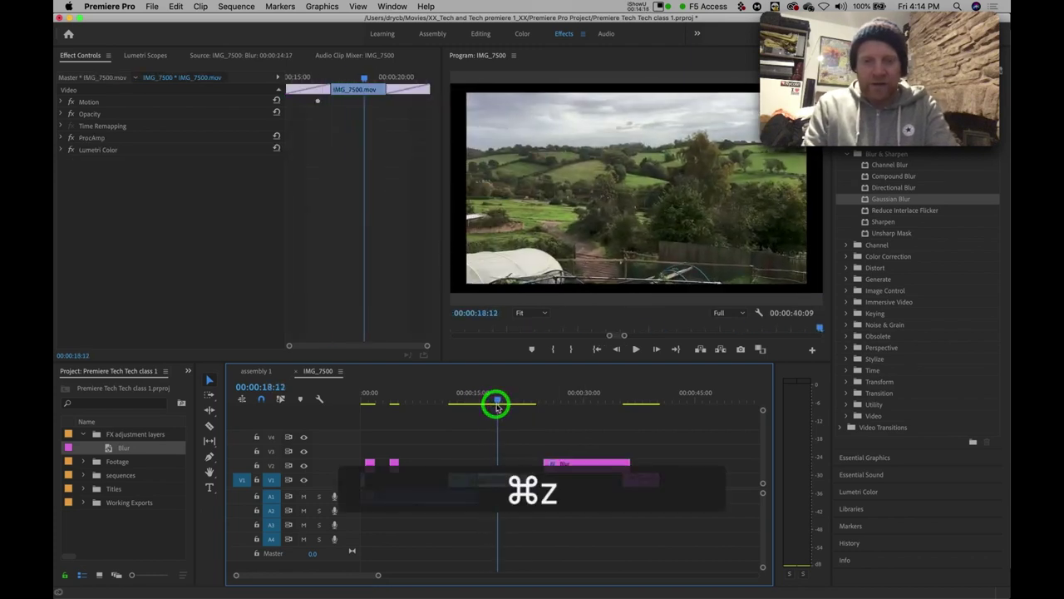
Step: Cut the Blur clip from the timeline, then undo the cut to restore it
{"action": "left_click", "coordinate": [480, 463]}
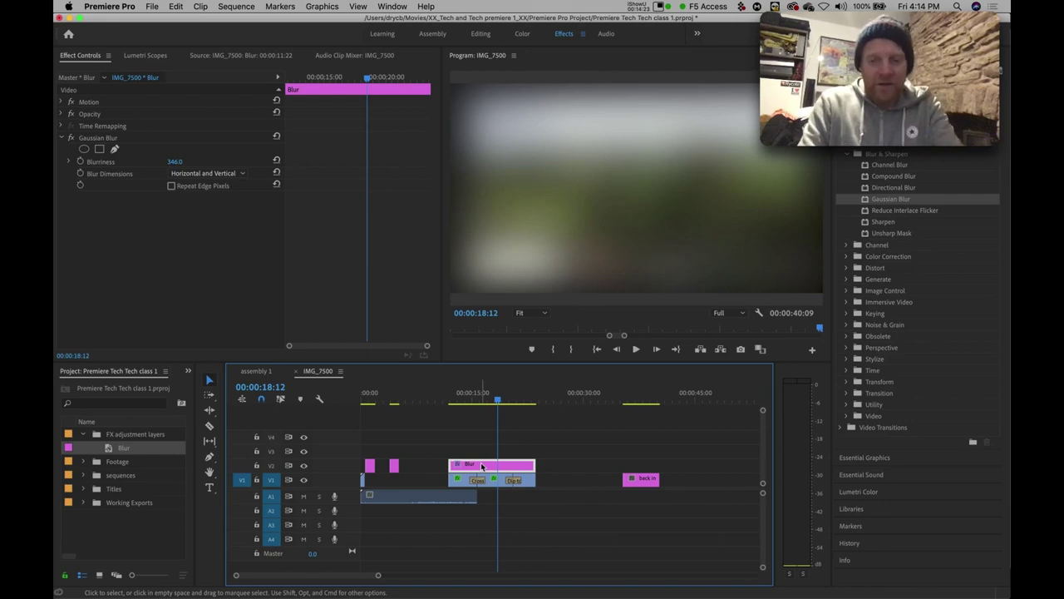
{"action": "left_click", "coordinate": [494, 465]}
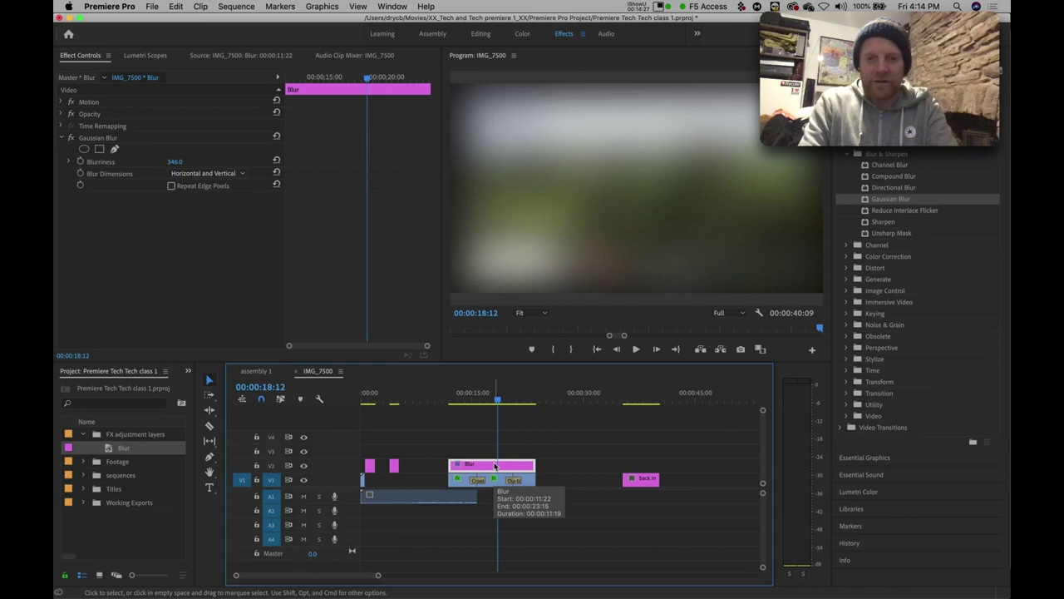
{"action": "left_click", "coordinate": [491, 467]}
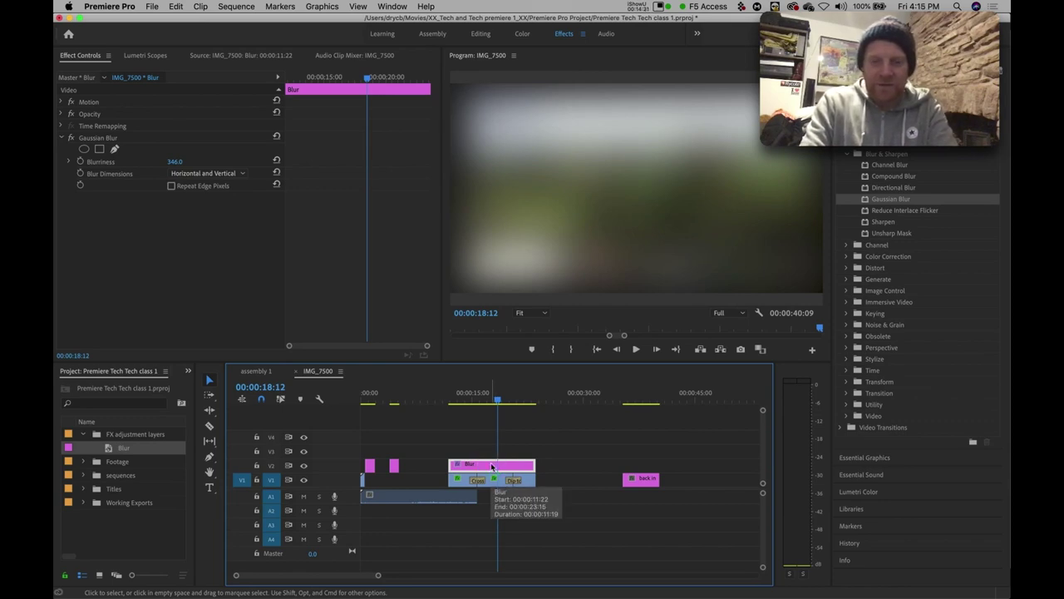
{"action": "key", "text": "super+x"}
{"action": "left_click", "coordinate": [494, 393]}
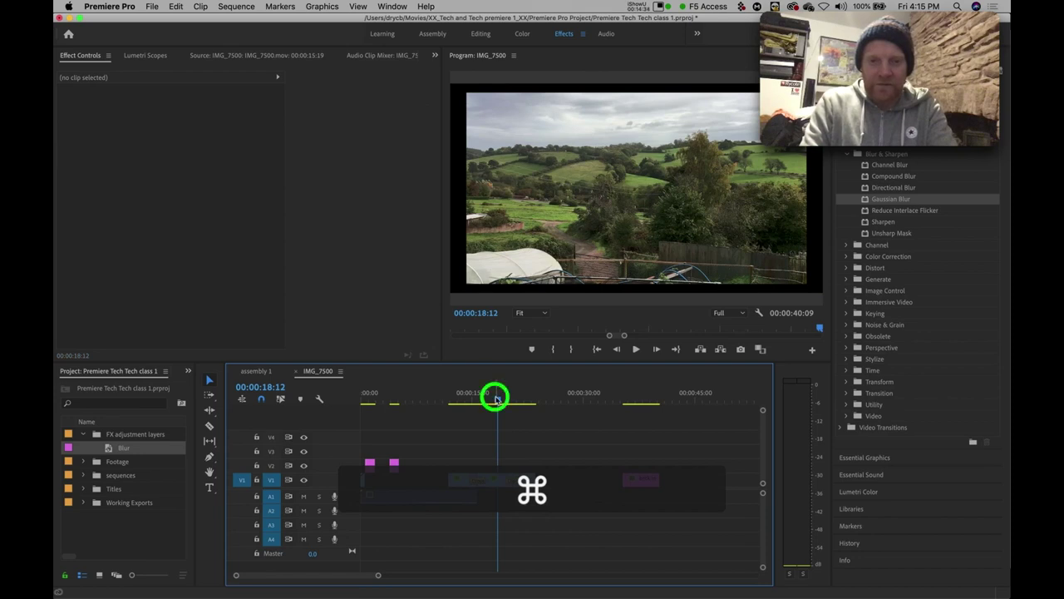
{"action": "left_click", "coordinate": [106, 446]}
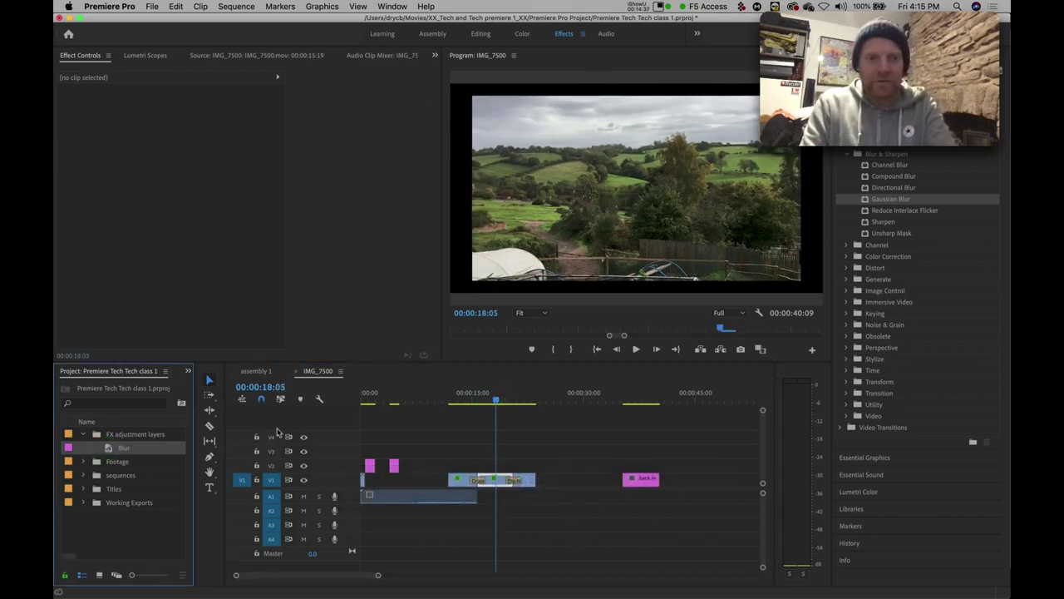
{"action": "key", "text": "super+z"}
{"action": "left_click_drag", "start_coordinate": [502, 403], "coordinate": [488, 403]}
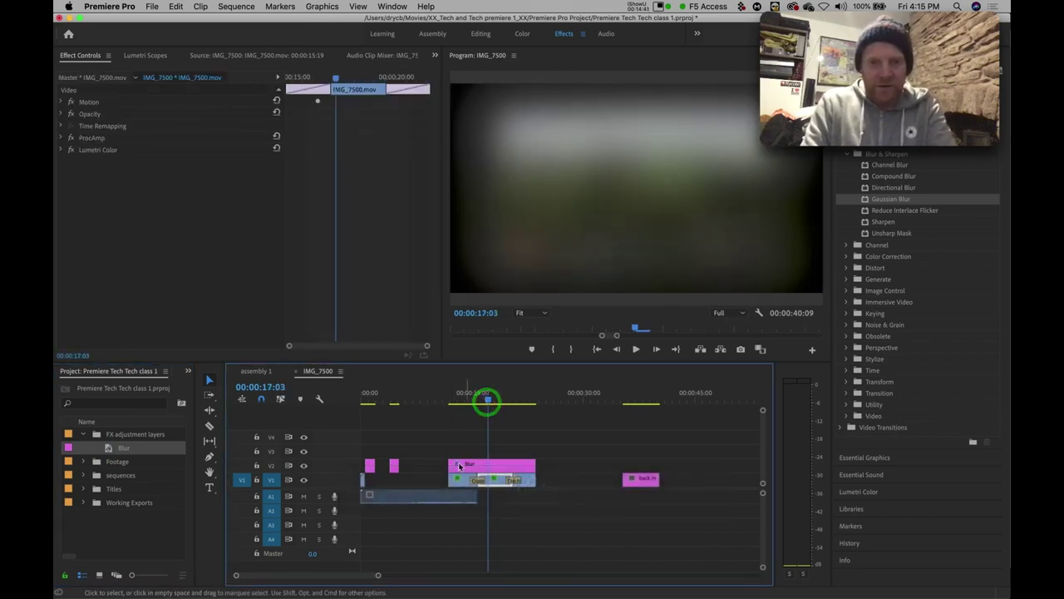
{"action": "left_click", "coordinate": [453, 465]}
{"action": "left_click_drag", "start_coordinate": [453, 466], "coordinate": [509, 465]}
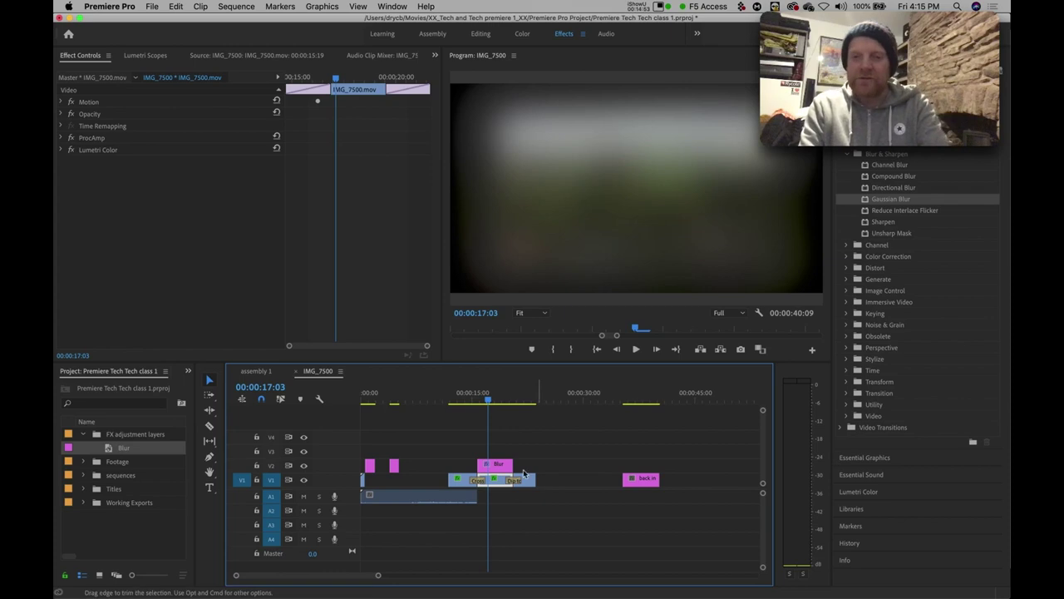
{"action": "left_click_drag", "start_coordinate": [510, 464], "coordinate": [532, 461]}
{"action": "left_click", "coordinate": [465, 469]}
{"action": "left_click_drag", "start_coordinate": [466, 468], "coordinate": [450, 468]}
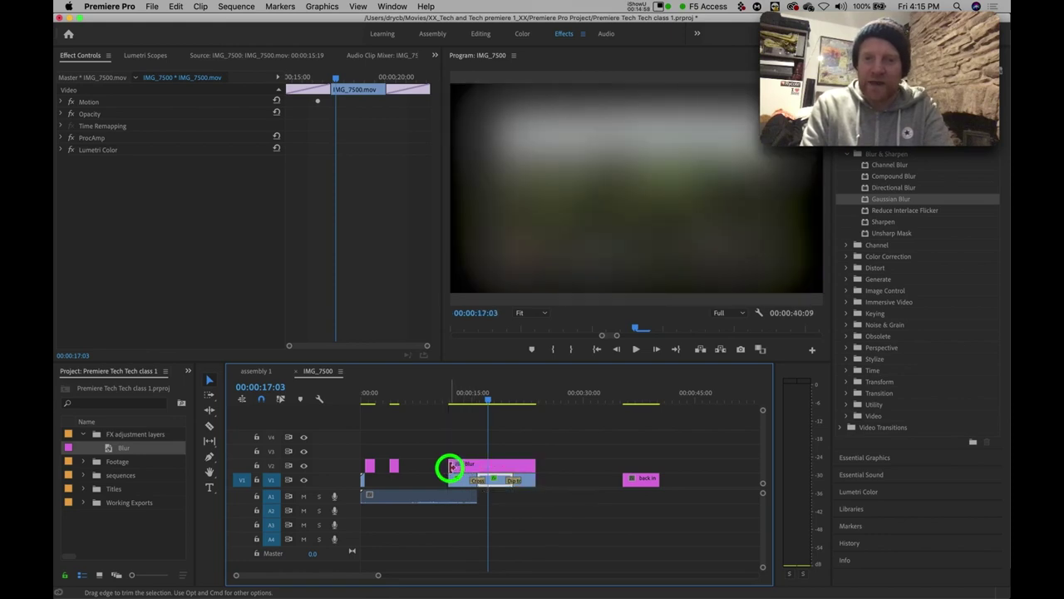
{"action": "left_click", "coordinate": [462, 399]}
{"action": "left_click", "coordinate": [496, 397]}
{"action": "left_click", "coordinate": [525, 398]}
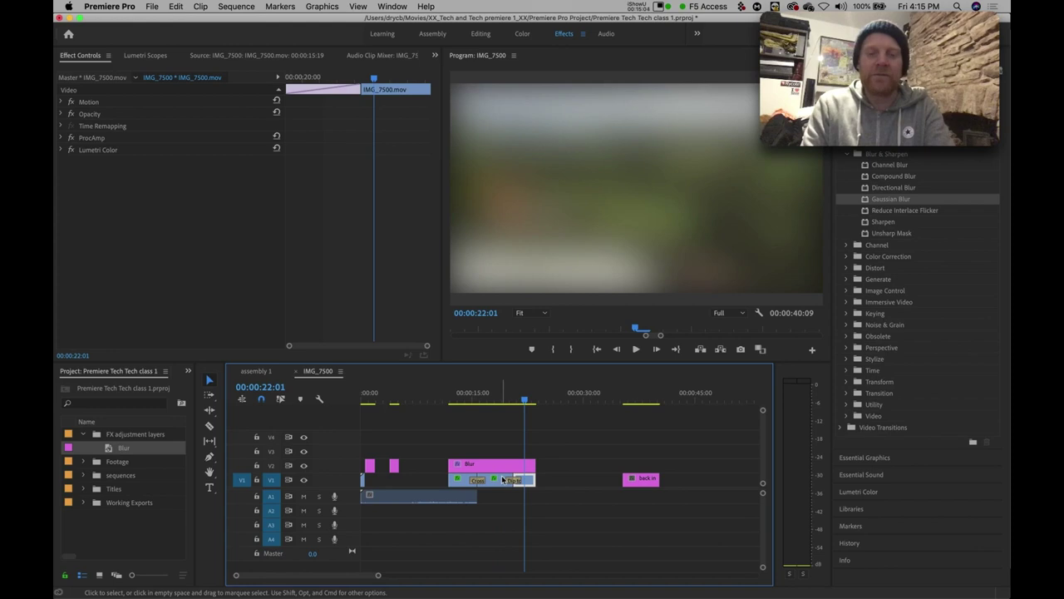
{"action": "left_click", "coordinate": [496, 397]}
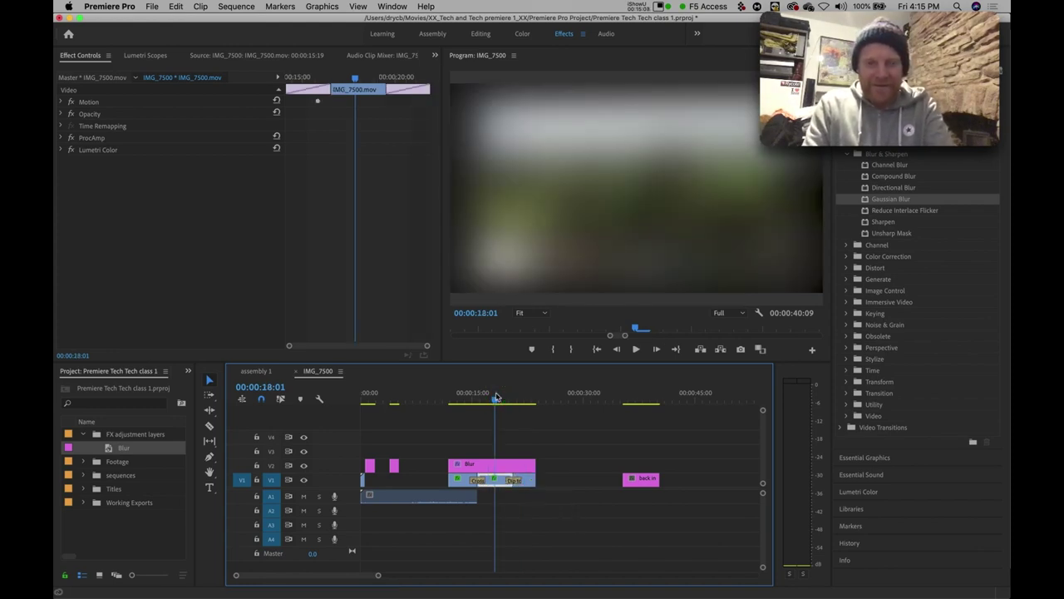
{"action": "left_click", "coordinate": [499, 468]}
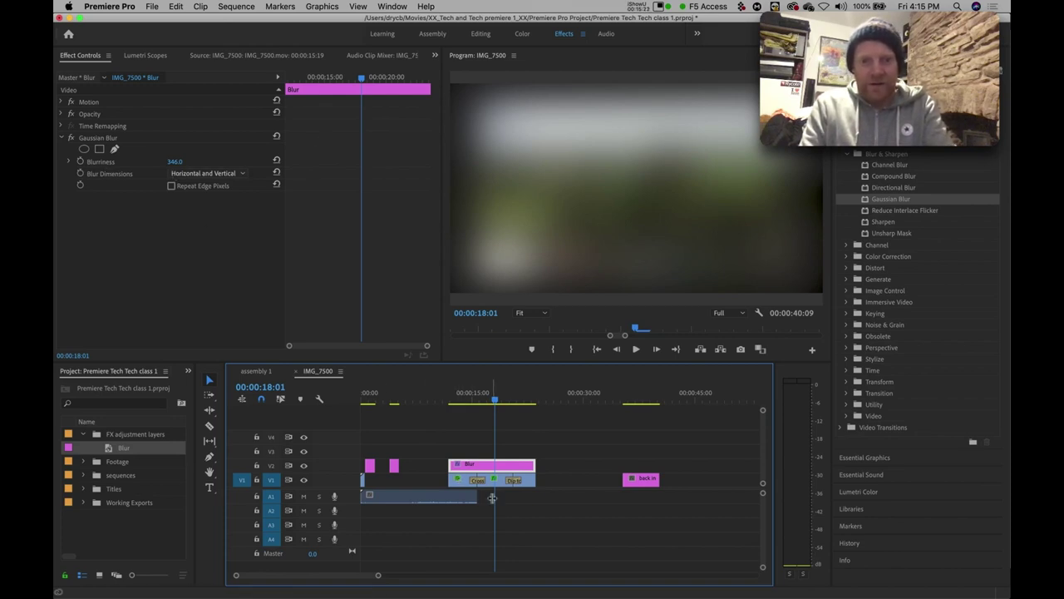
{"action": "left_click", "coordinate": [484, 466]}
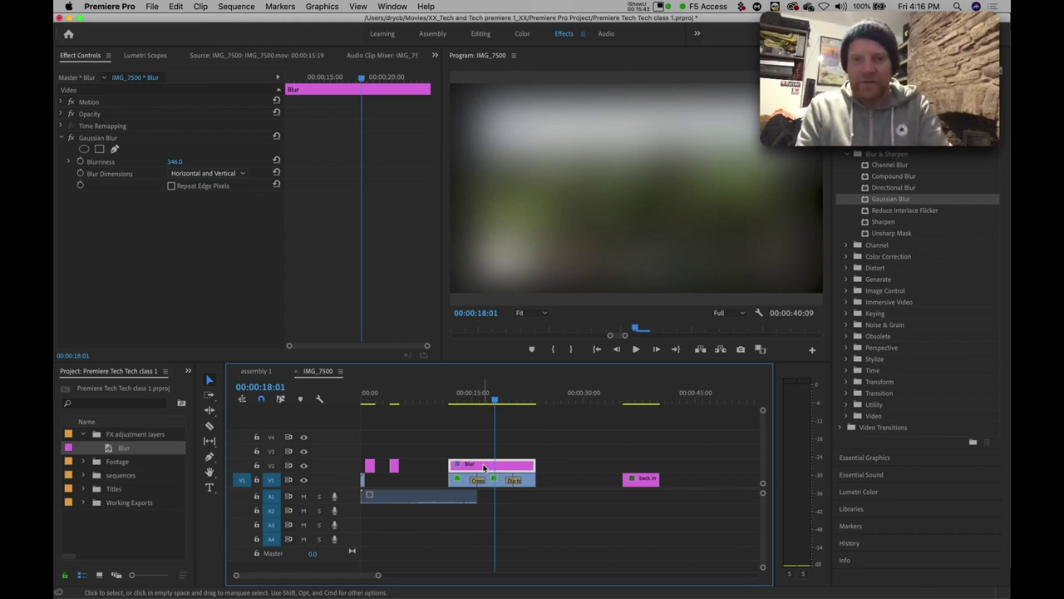
{"action": "left_click", "coordinate": [484, 467]}
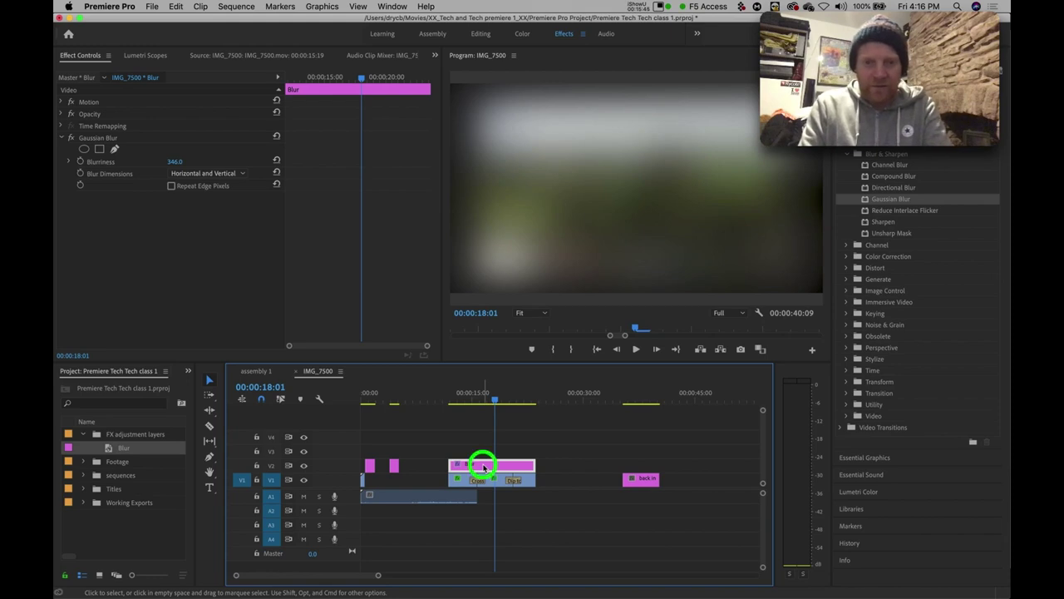
{"action": "key", "text": "super+Tab"}
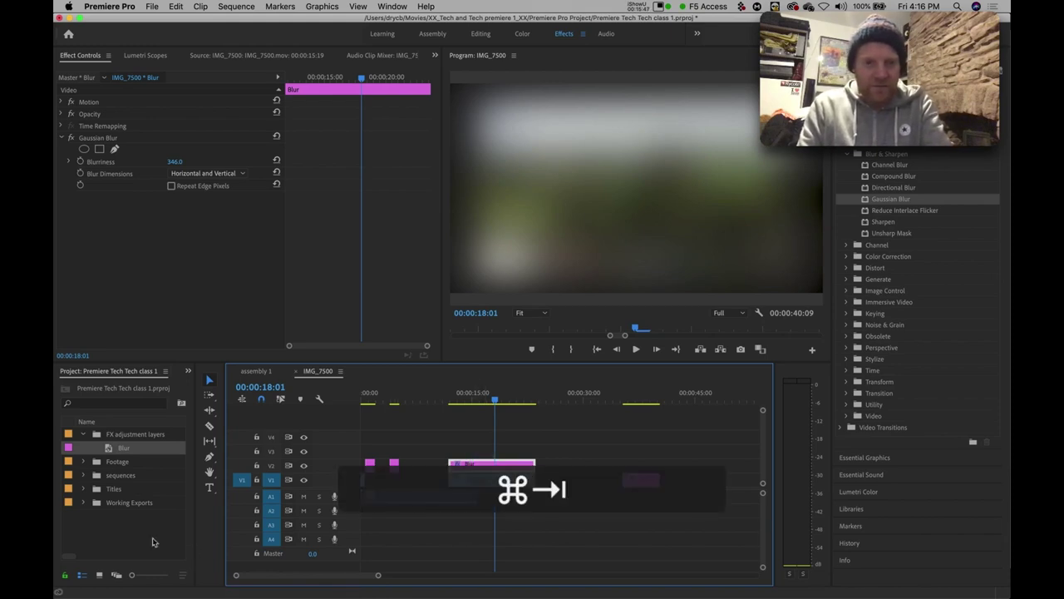
Step: Switch to Keynote and advance to the Lumetri slide, 'Premiere part 3: Video Filters & Adjustment Layers'
{"action": "key", "text": "super+Tab"}
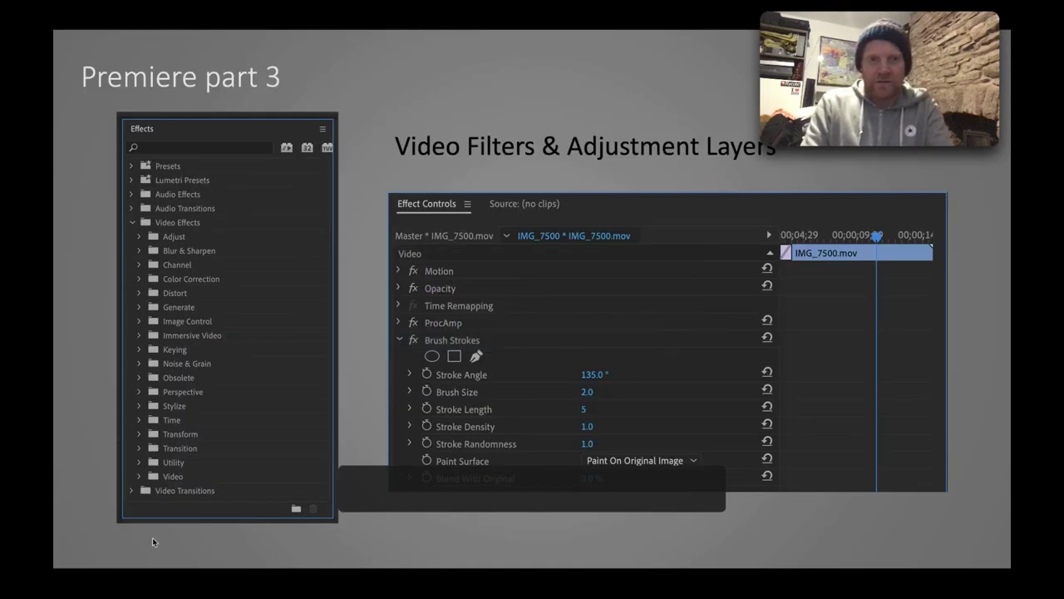
{"action": "key", "text": "Right"}
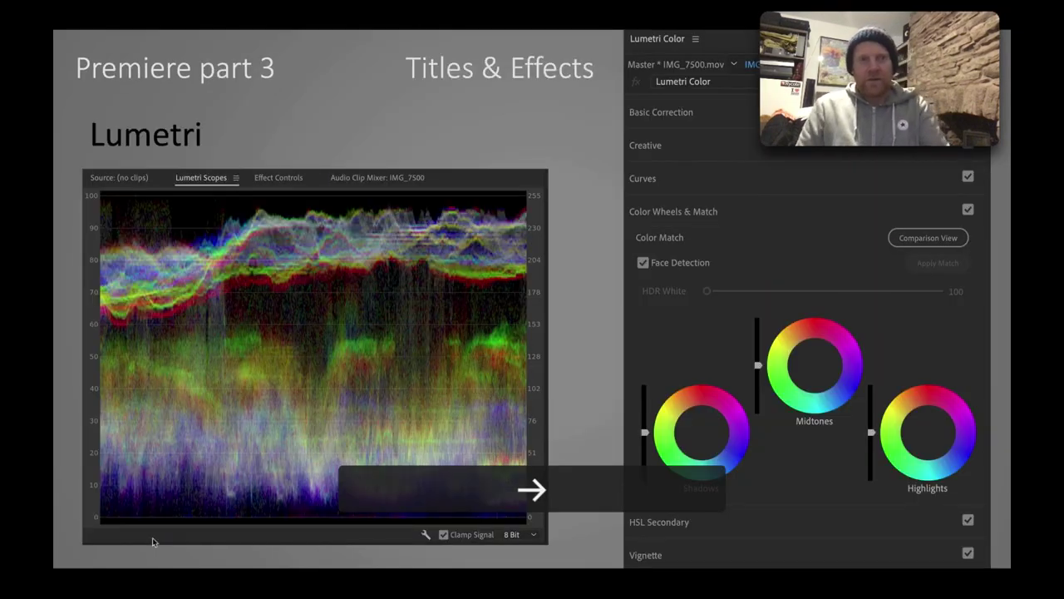
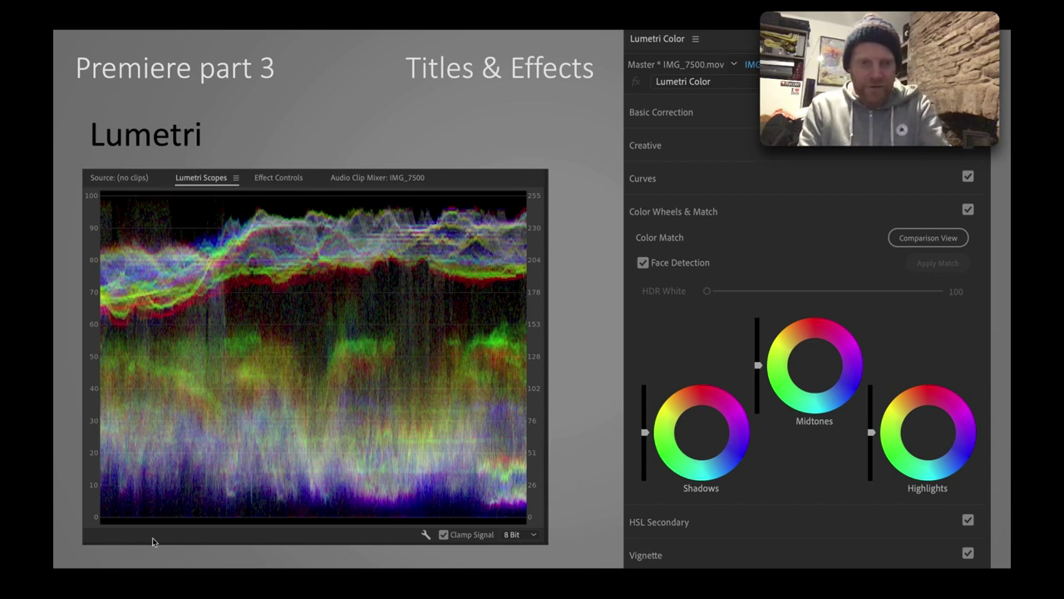
Step: Switch from the PowerPoint Lumetri slide to Premiere Pro with Cmd+Tab
{"action": "key", "text": "super"}
{"action": "key", "text": "super+Tab"}
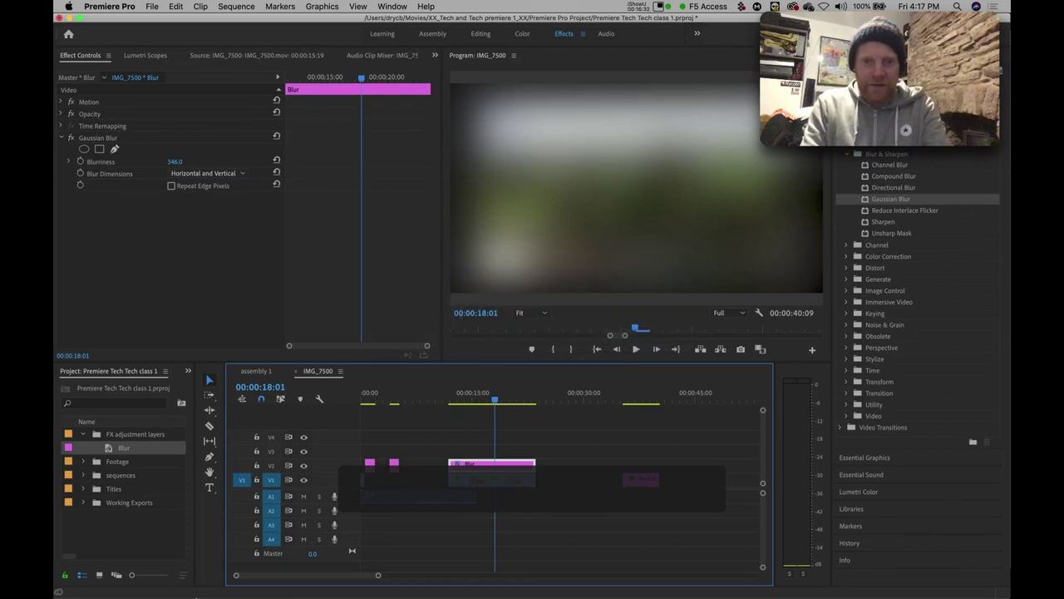
Step: Delete the Blur adjustment clip from V2 and scrub through the landscape clip
{"action": "left_click", "coordinate": [508, 467]}
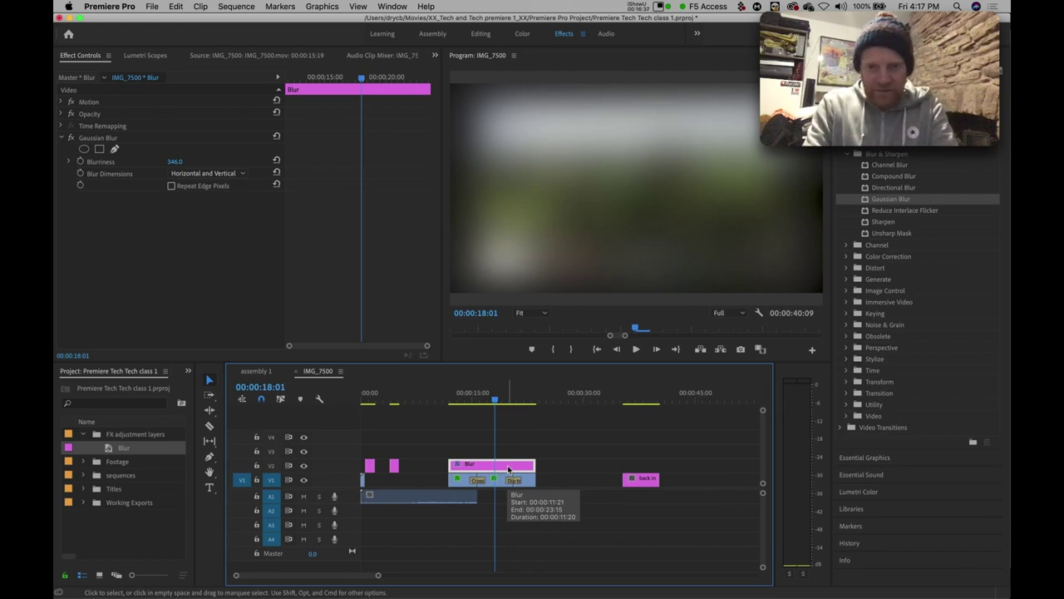
{"action": "key", "text": "Delete"}
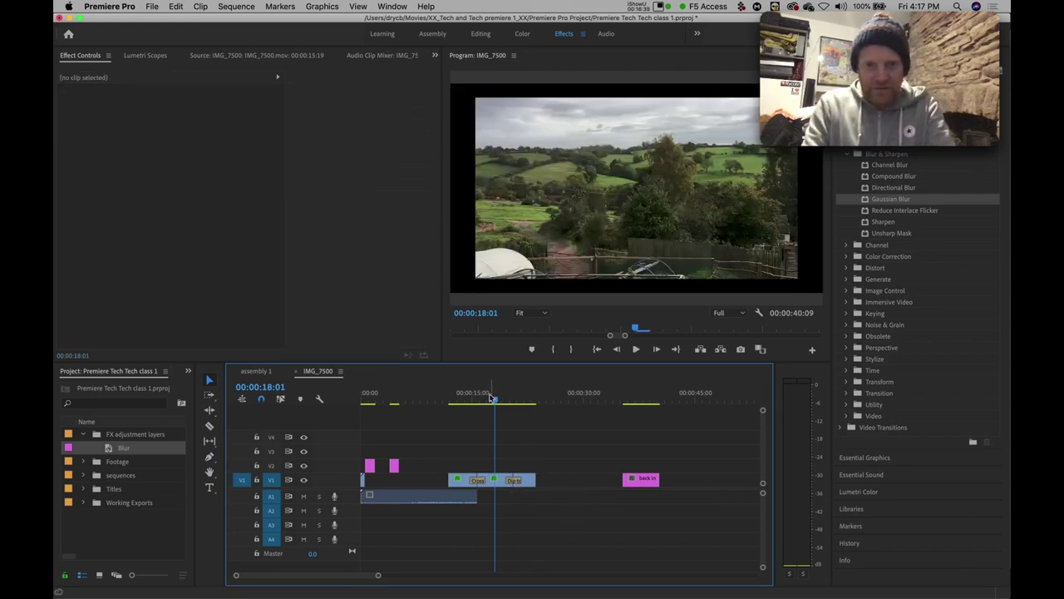
{"action": "left_click_drag", "start_coordinate": [495, 400], "coordinate": [529, 399]}
Step: Extend the end of the IMG_7500 clip and switch to the Color workspace
{"action": "left_click", "coordinate": [545, 481]}
{"action": "left_click_drag", "start_coordinate": [544, 480], "coordinate": [565, 483]}
{"action": "left_click_drag", "start_coordinate": [542, 399], "coordinate": [547, 402]}
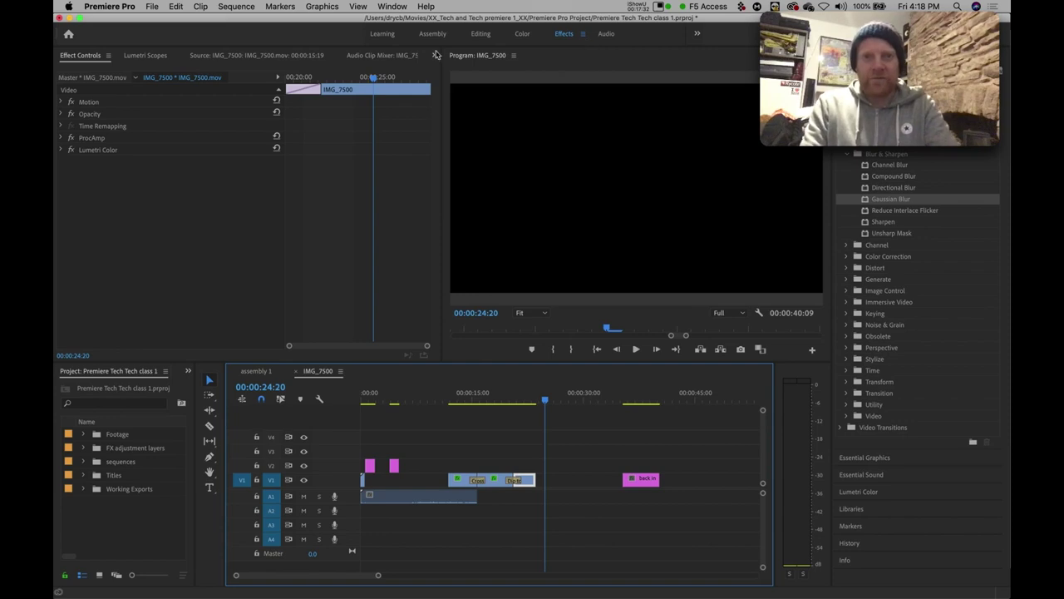
{"action": "left_click", "coordinate": [523, 35]}
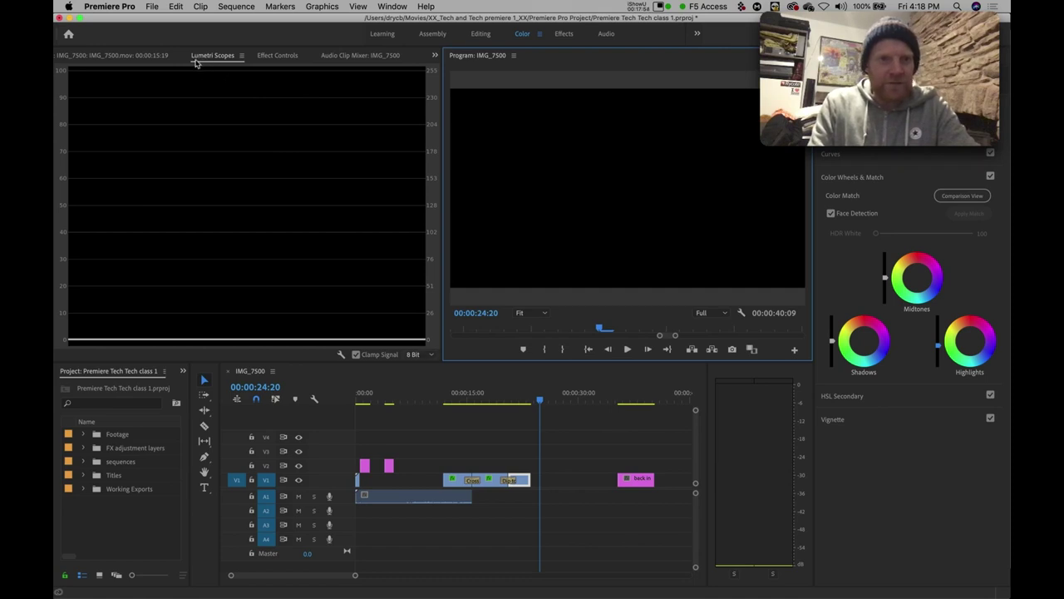
Step: Toggle between Source, Effect Controls and Lumetri Scopes, ending on the Lumetri waveform
{"action": "left_click", "coordinate": [125, 57]}
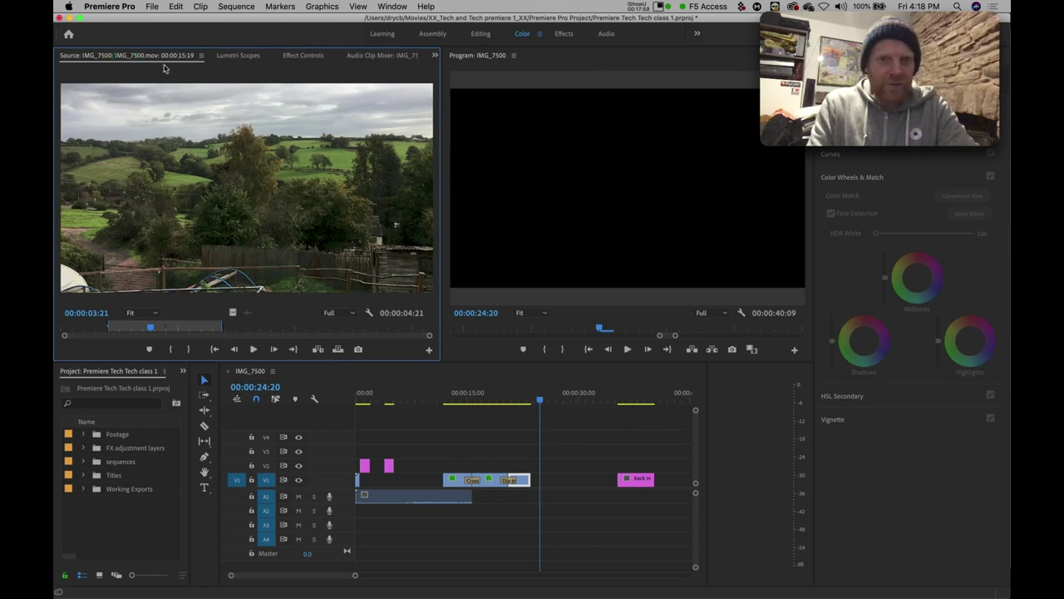
{"action": "left_click", "coordinate": [236, 62]}
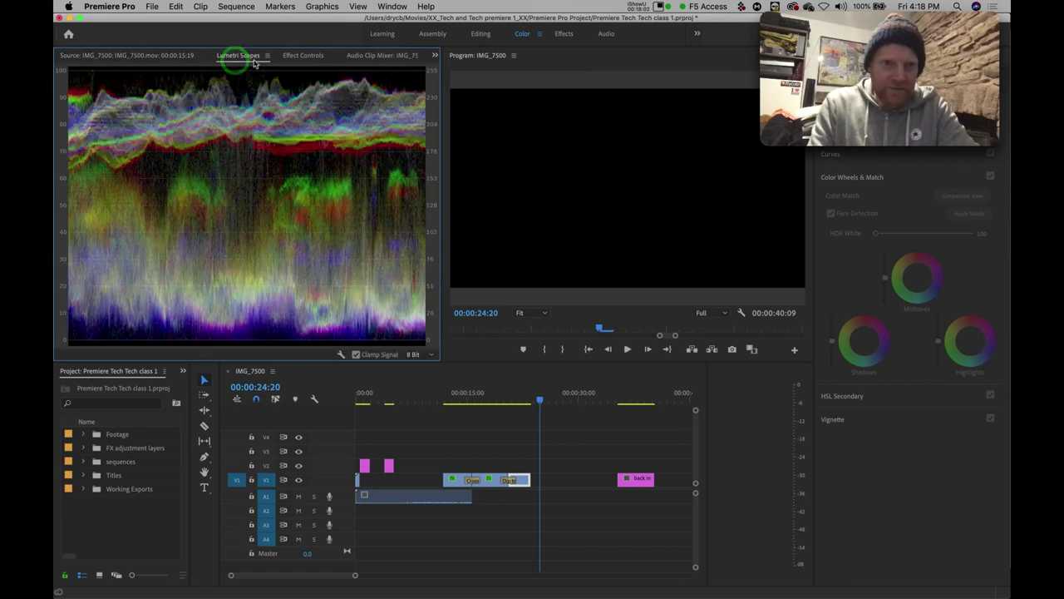
{"action": "left_click", "coordinate": [297, 56]}
{"action": "left_click", "coordinate": [241, 55]}
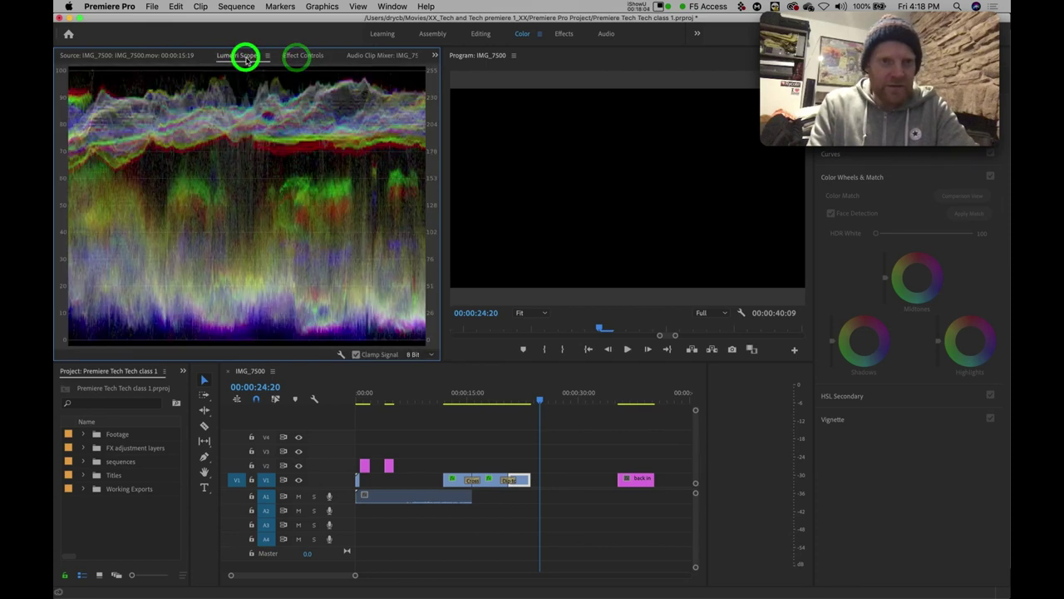
{"action": "left_click", "coordinate": [169, 57]}
{"action": "left_click", "coordinate": [224, 56]}
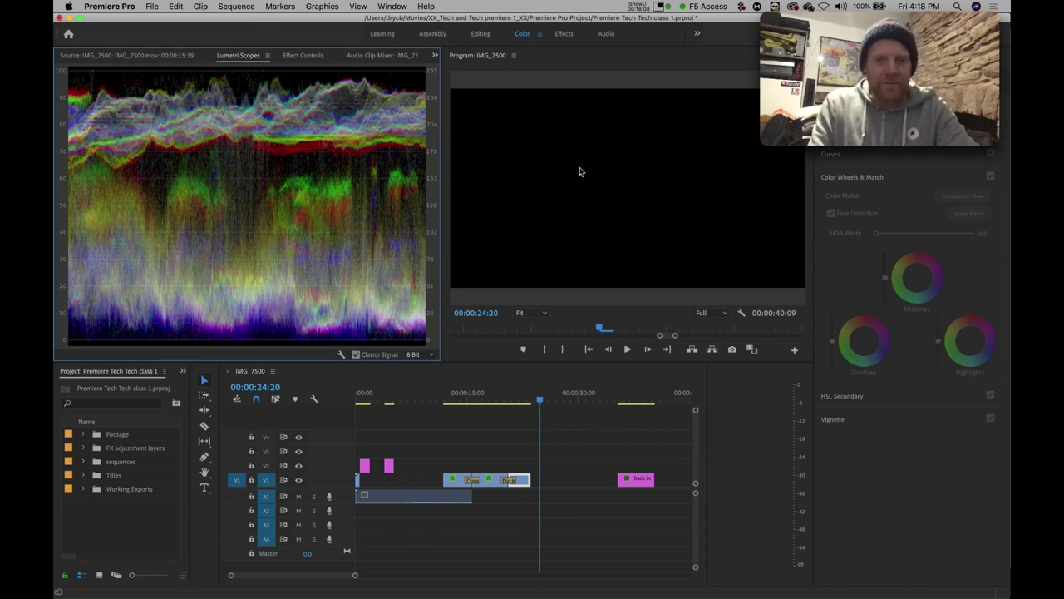
Step: Park the playhead on the landscape clip near 22:10, save with Cmd+S, and open File > New
{"action": "left_click", "coordinate": [523, 393]}
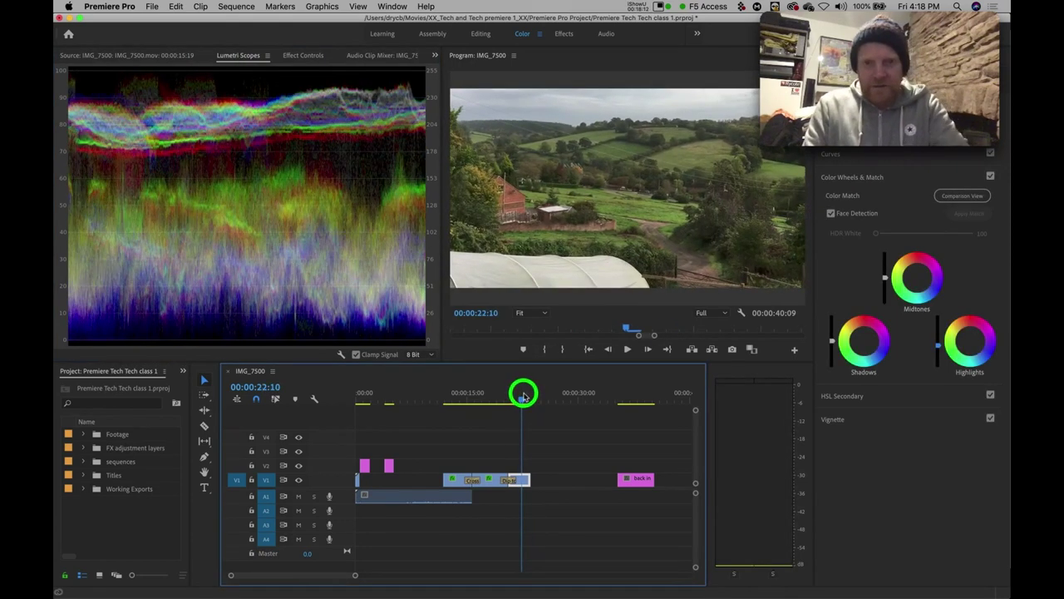
{"action": "left_click", "coordinate": [522, 403]}
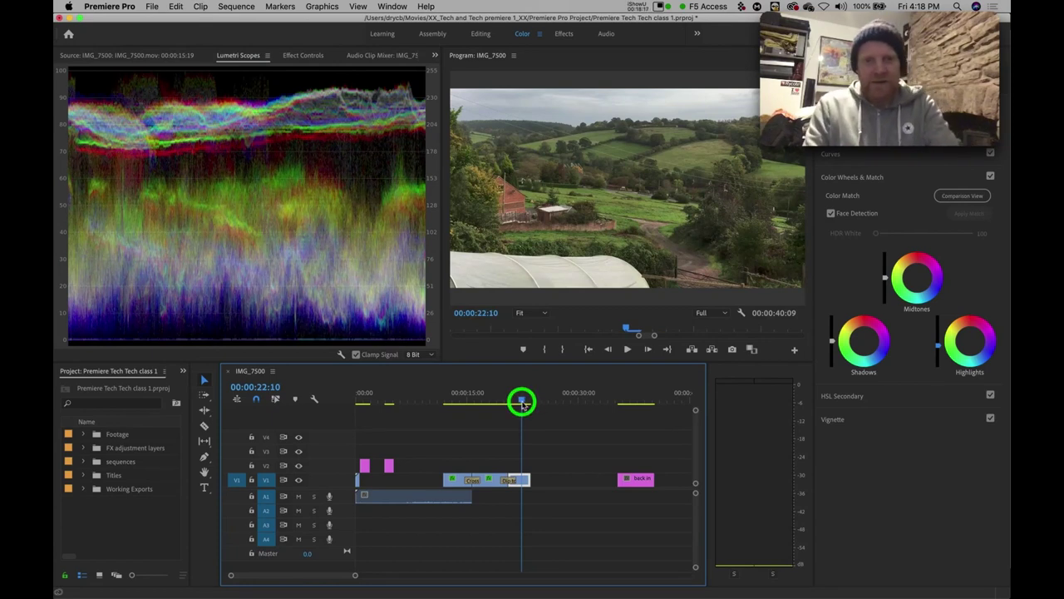
{"action": "mouse_move", "coordinate": [522, 402]}
{"action": "left_mouse_down"}
{"action": "mouse_move", "coordinate": [456, 397]}
{"action": "mouse_move", "coordinate": [523, 402]}
{"action": "left_mouse_up"}
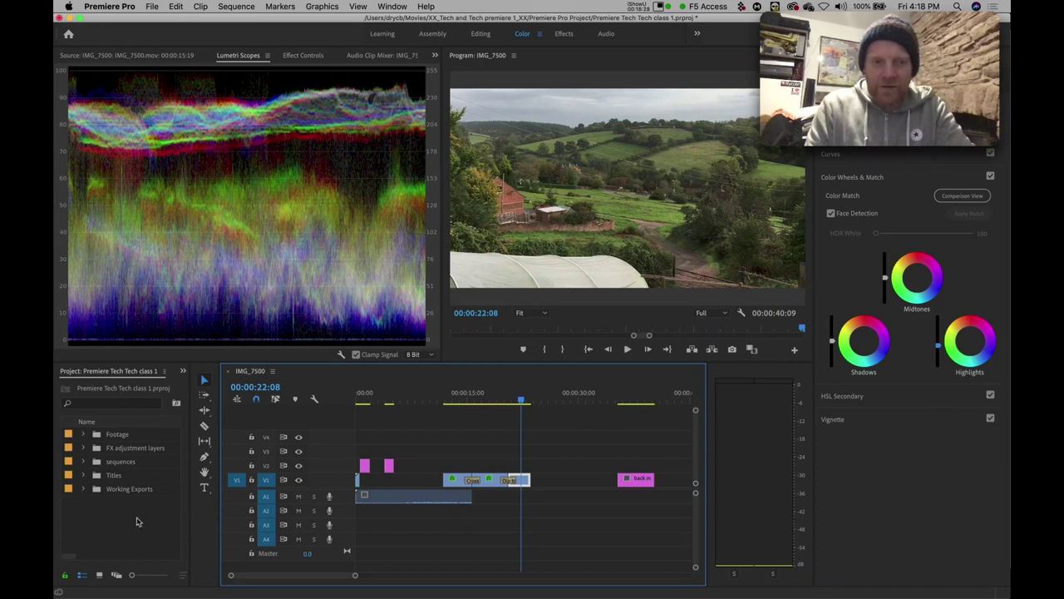
{"action": "key", "text": "super+s"}
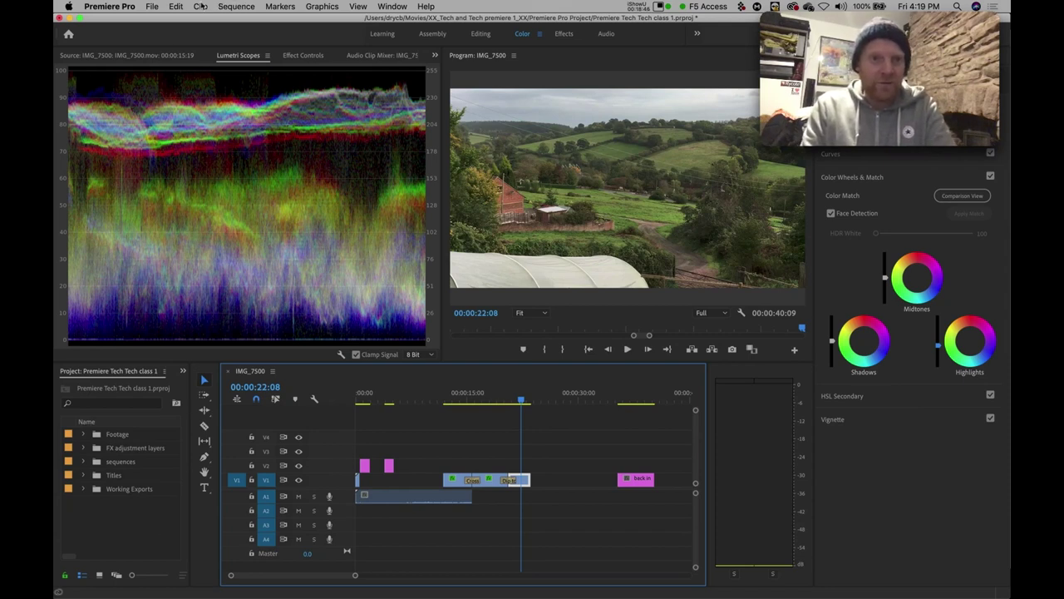
{"action": "left_click", "coordinate": [152, 6]}
{"action": "mouse_move", "coordinate": [156, 20]}
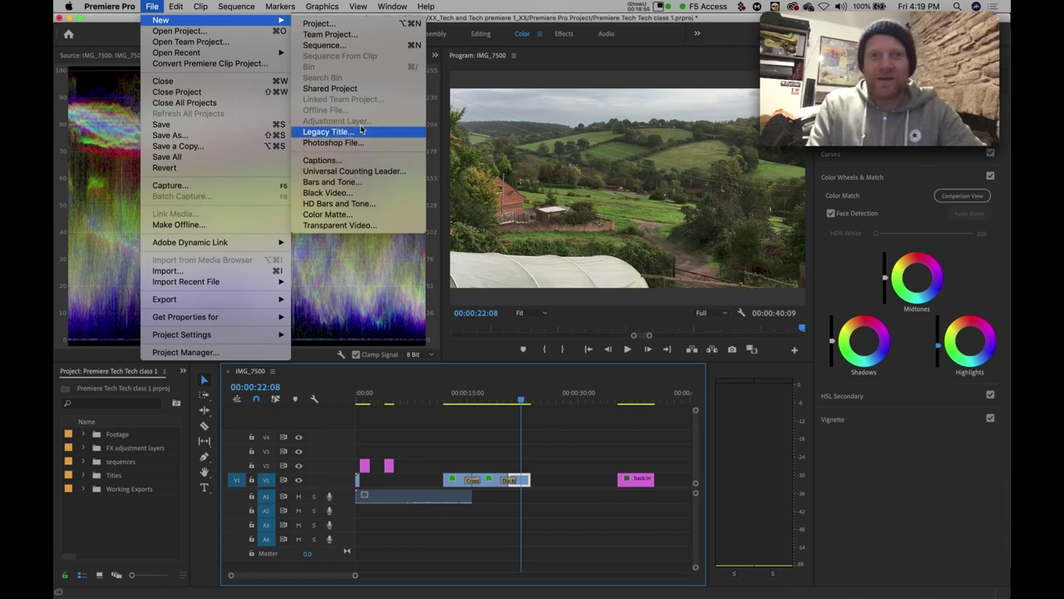
Step: Dismiss the File menu and cycle focus through the program, scopes, timeline and project panels
{"action": "left_click", "coordinate": [166, 545]}
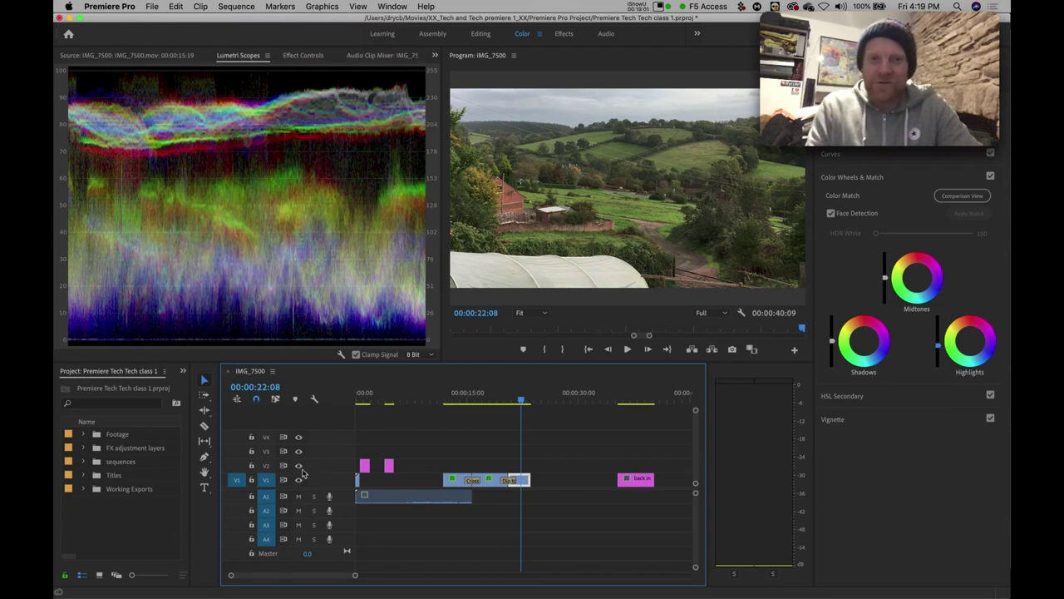
{"action": "left_click", "coordinate": [596, 191]}
{"action": "left_click", "coordinate": [394, 197]}
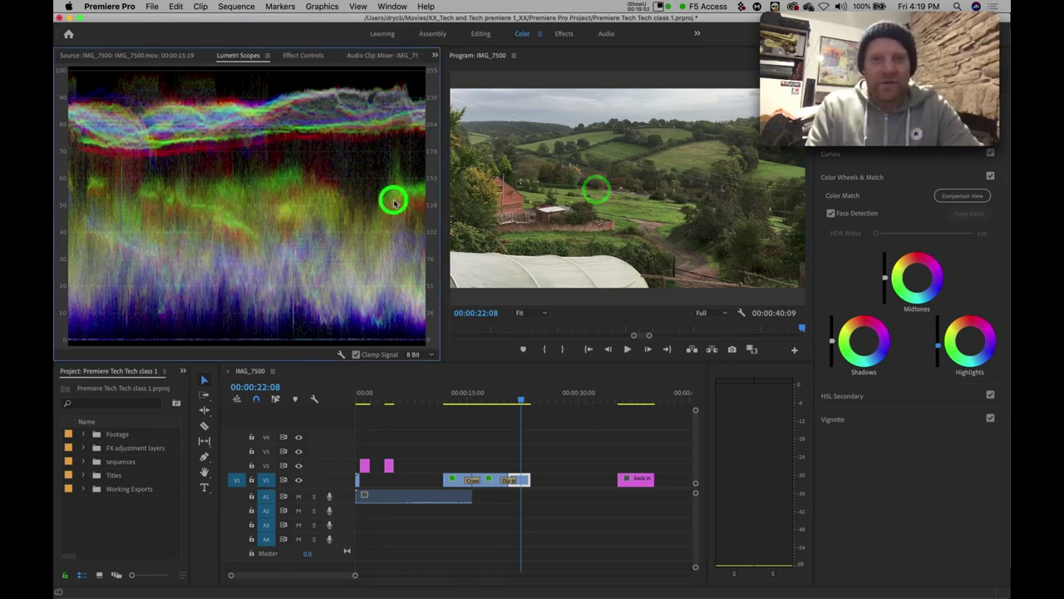
{"action": "left_click", "coordinate": [446, 439]}
{"action": "left_click", "coordinate": [550, 266]}
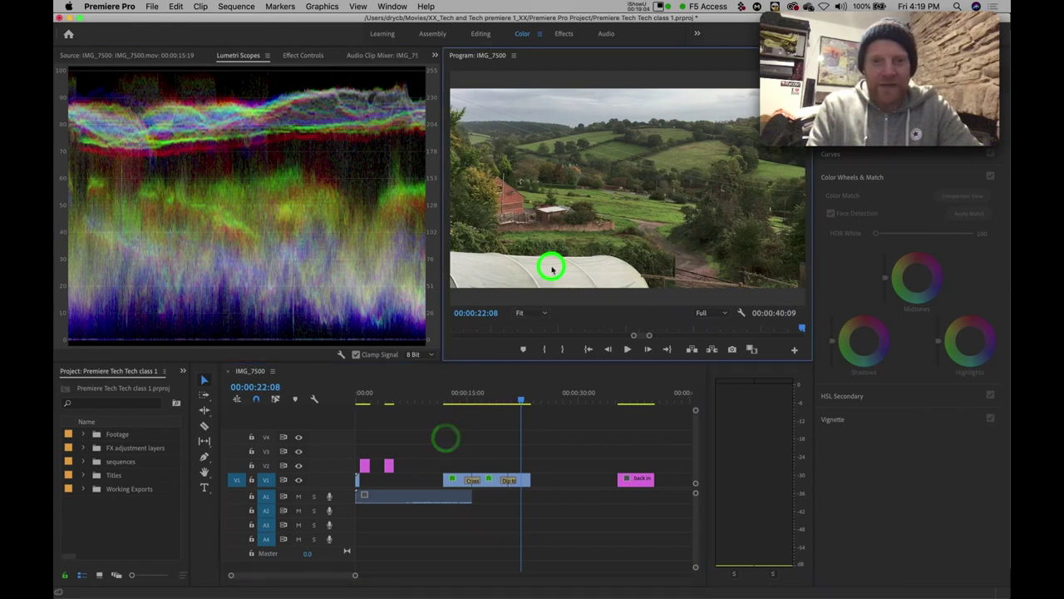
{"action": "left_click", "coordinate": [895, 490]}
{"action": "left_click", "coordinate": [573, 252]}
{"action": "left_click", "coordinate": [233, 263]}
{"action": "left_click", "coordinate": [121, 546]}
{"action": "left_click", "coordinate": [348, 429]}
{"action": "left_click", "coordinate": [534, 277]}
{"action": "left_click", "coordinate": [315, 266]}
{"action": "left_click", "coordinate": [155, 527]}
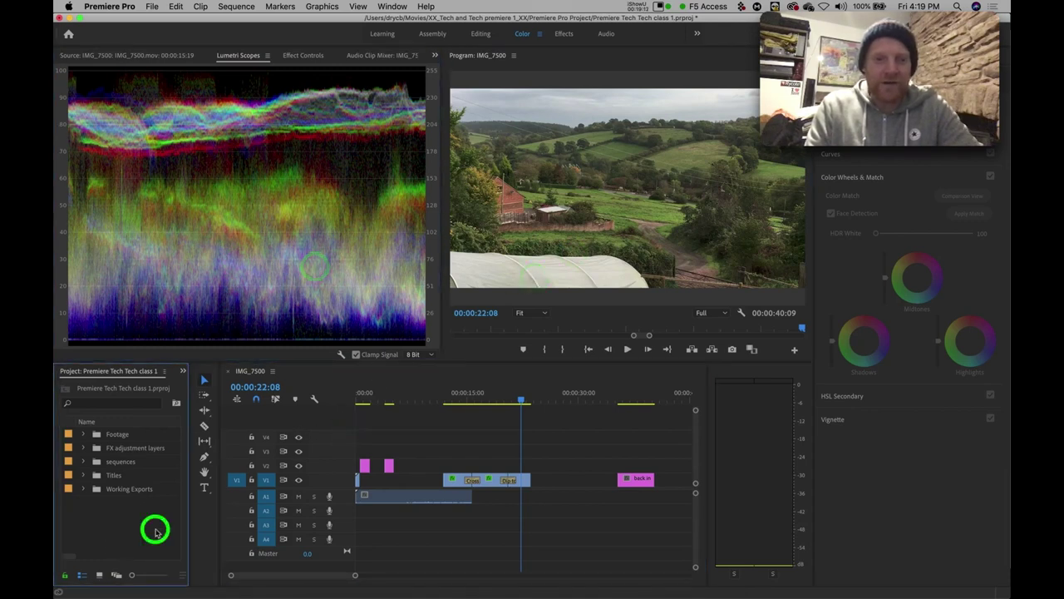
{"action": "left_click", "coordinate": [375, 427]}
{"action": "left_click", "coordinate": [132, 524]}
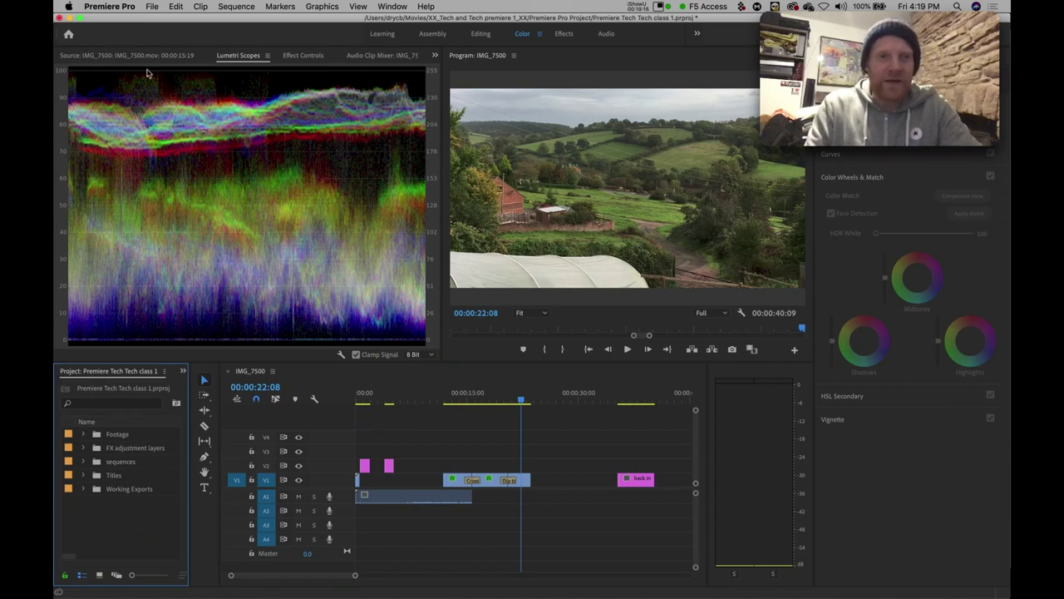
Step: Create a new 1920x1080 adjustment layer from File > New
{"action": "left_click", "coordinate": [152, 8]}
{"action": "mouse_move", "coordinate": [159, 19]}
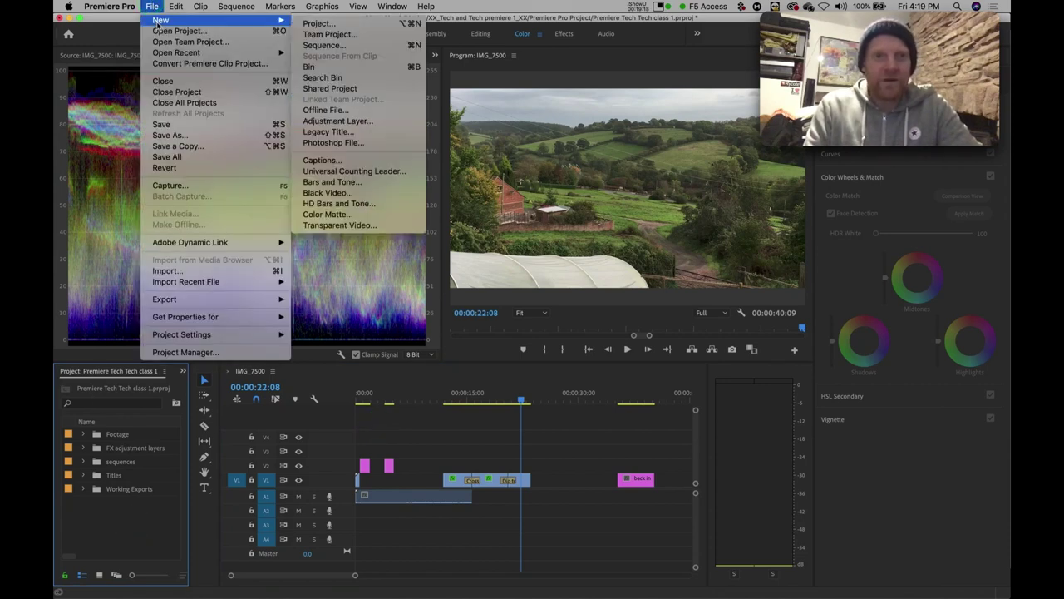
{"action": "left_click", "coordinate": [356, 122]}
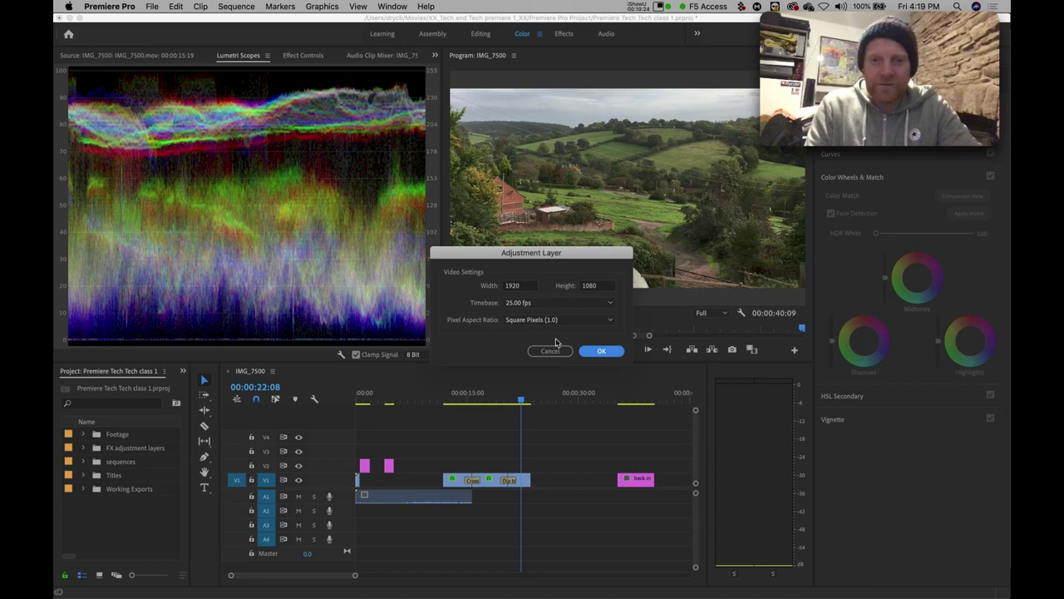
{"action": "left_click", "coordinate": [599, 350]}
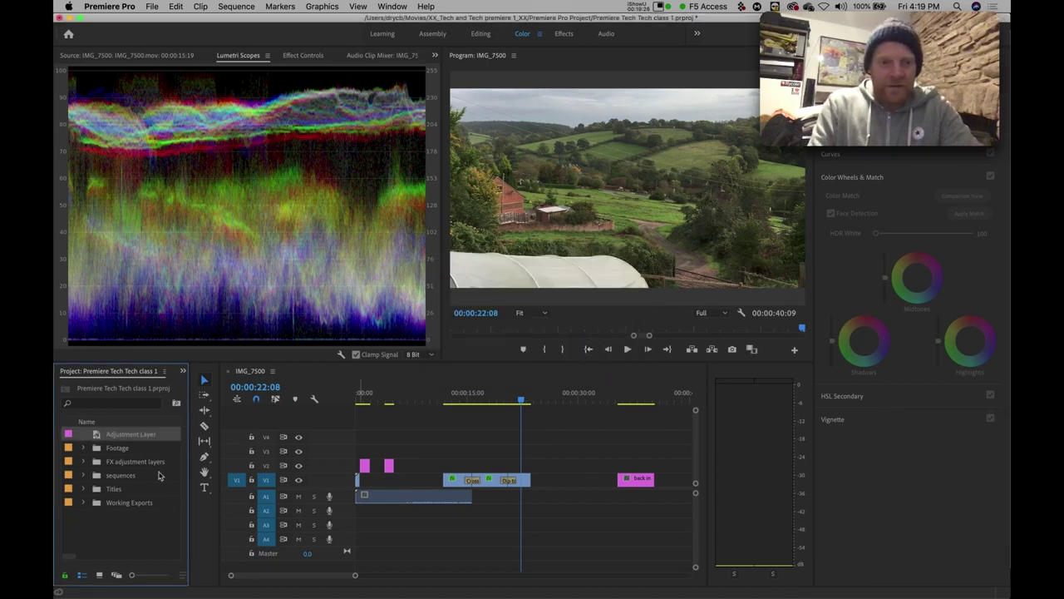
Step: Rename the new Adjustment Layer to 'Colour grade 1' in the Project panel
{"action": "left_click", "coordinate": [120, 436]}
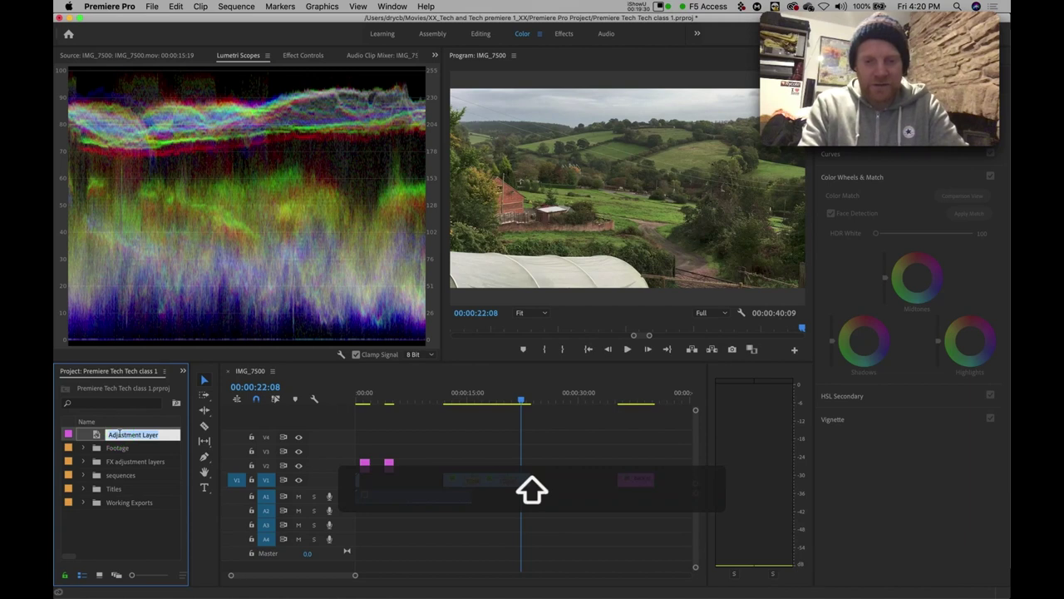
{"action": "type", "text": "Colo"}
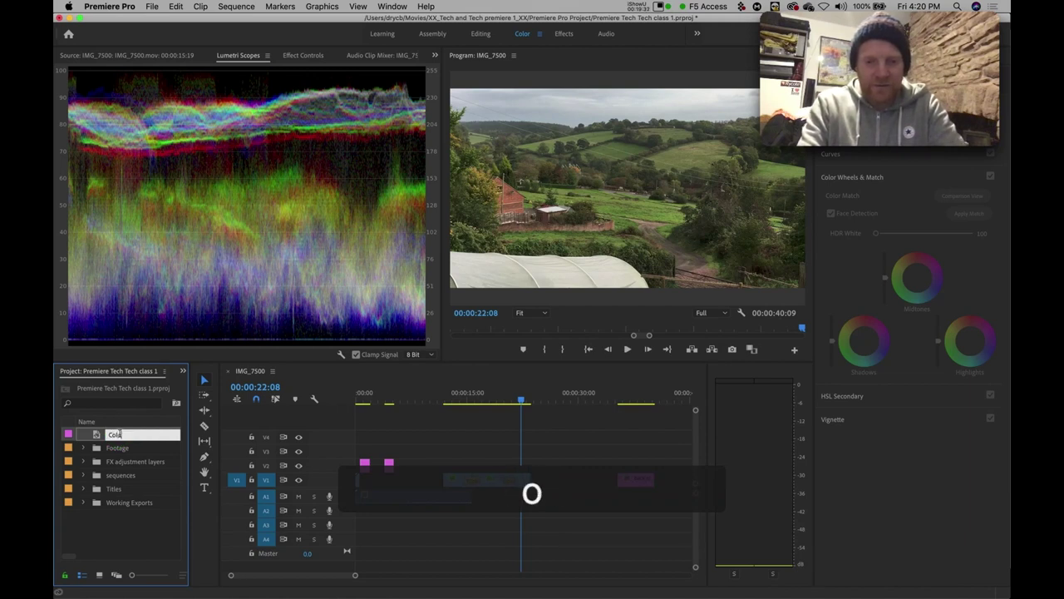
{"action": "type", "text": "ur grade 1"}
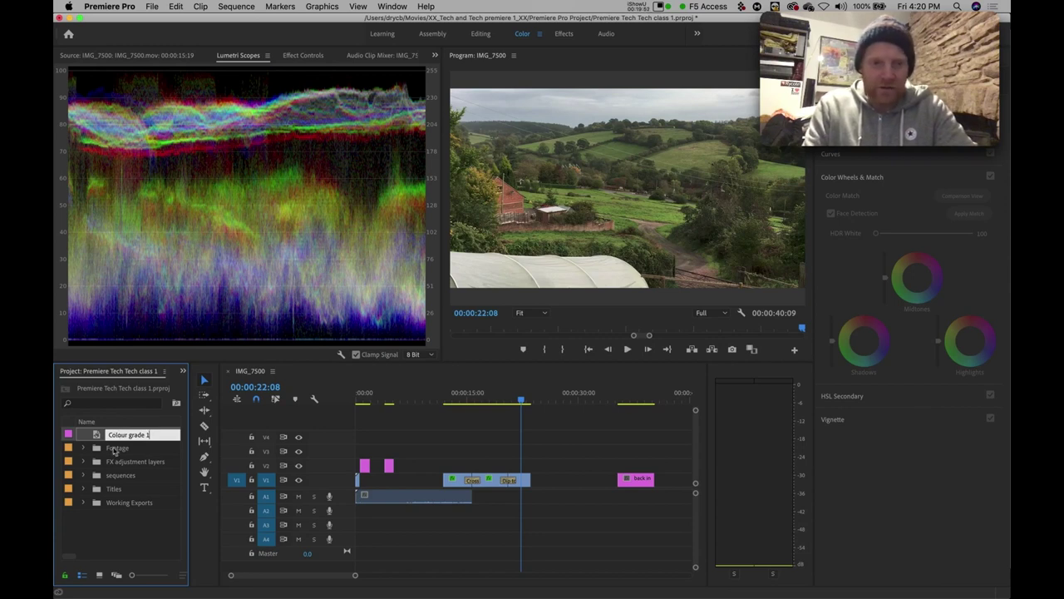
{"action": "left_click", "coordinate": [126, 546]}
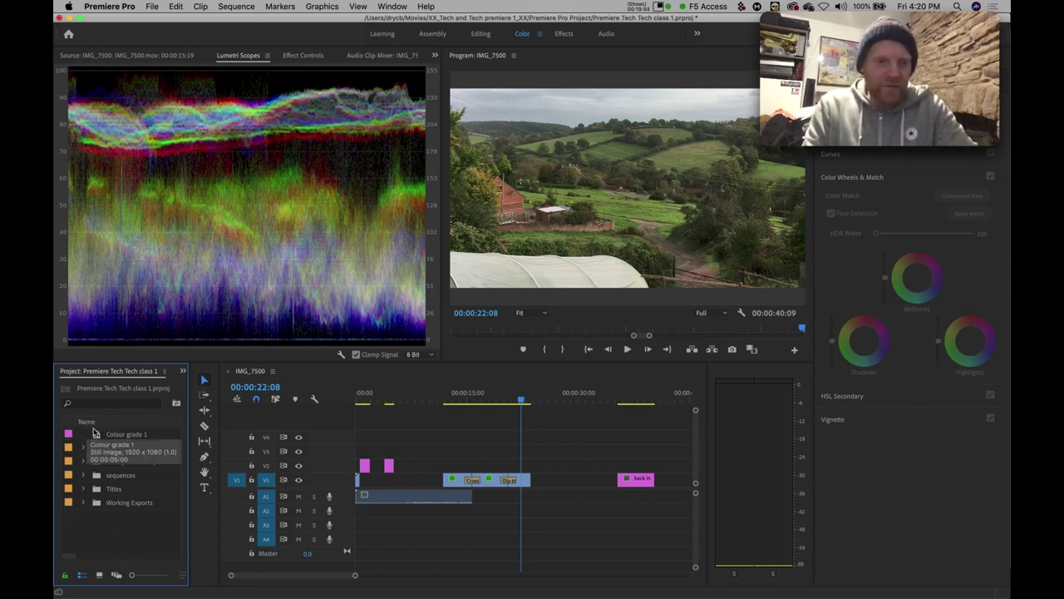
{"action": "mouse_move", "coordinate": [96, 436]}
{"action": "left_mouse_down"}
{"action": "mouse_move", "coordinate": [109, 463]}
{"action": "mouse_move", "coordinate": [99, 435]}
{"action": "left_mouse_up"}
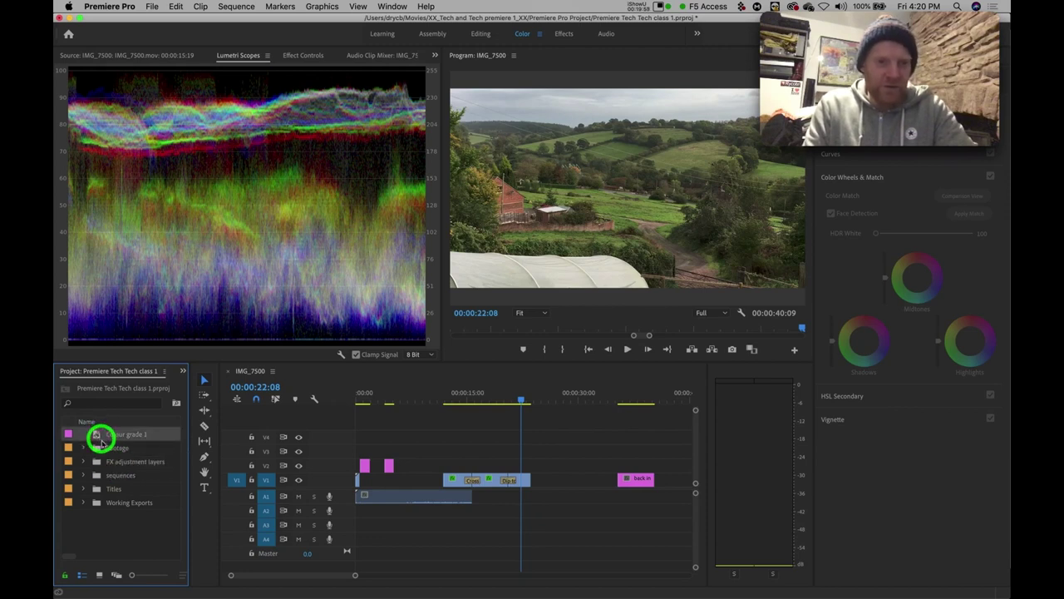
Step: Make a 'Colour Grading' bin, move Colour grade 1 into it, and drag it onto V2
{"action": "left_click", "coordinate": [106, 537]}
{"action": "left_click", "coordinate": [105, 537], "text": "ctrl"}
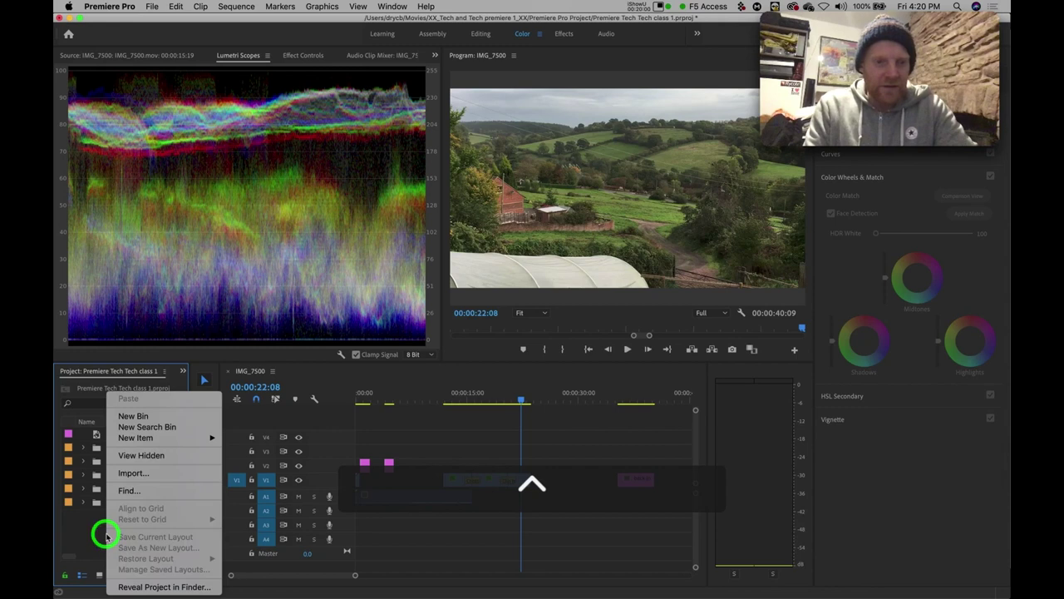
{"action": "left_click", "coordinate": [133, 416]}
{"action": "type", "text": "Colour Grading"}
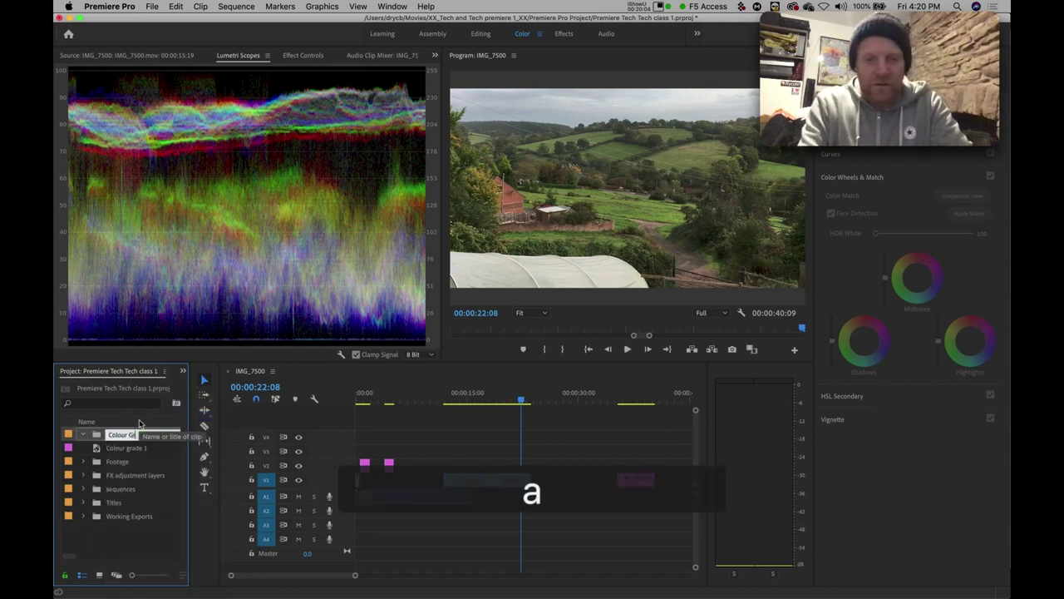
{"action": "key", "text": "Return"}
{"action": "key", "text": "Return"}
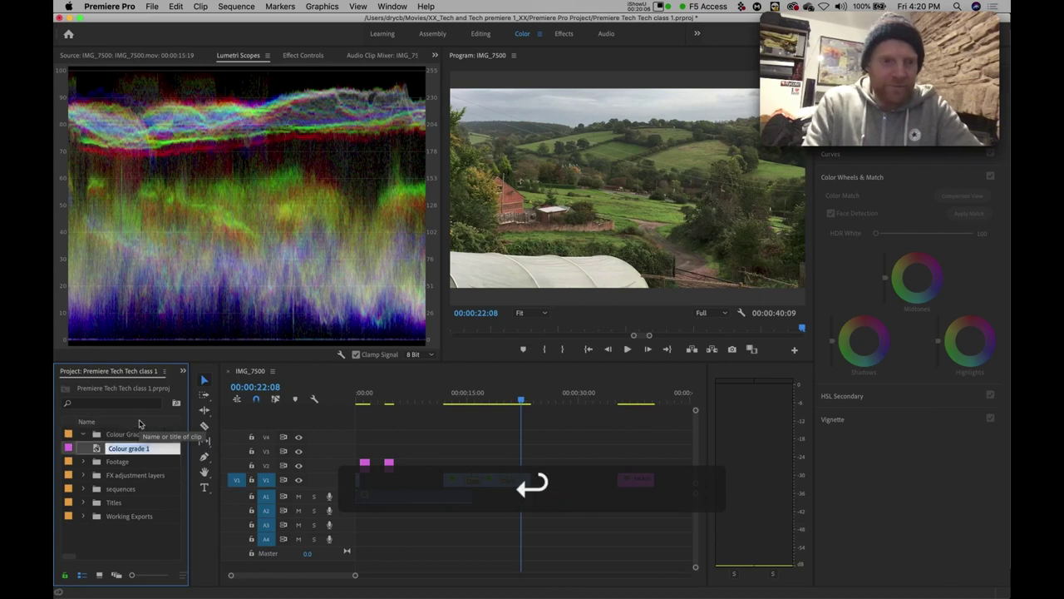
{"action": "left_click_drag", "start_coordinate": [93, 451], "coordinate": [94, 434]}
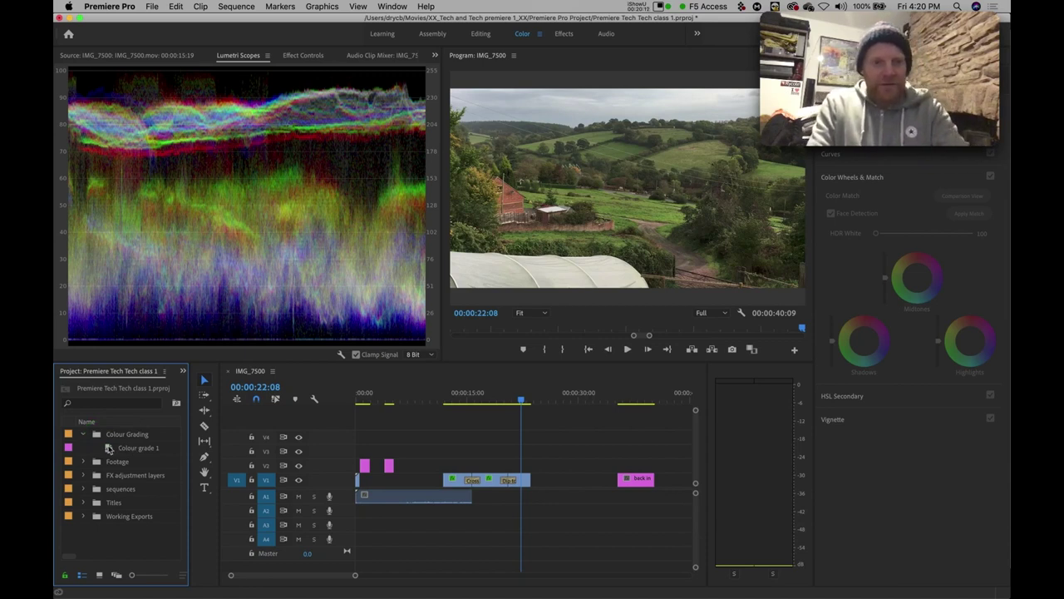
{"action": "left_click_drag", "start_coordinate": [110, 449], "coordinate": [529, 468]}
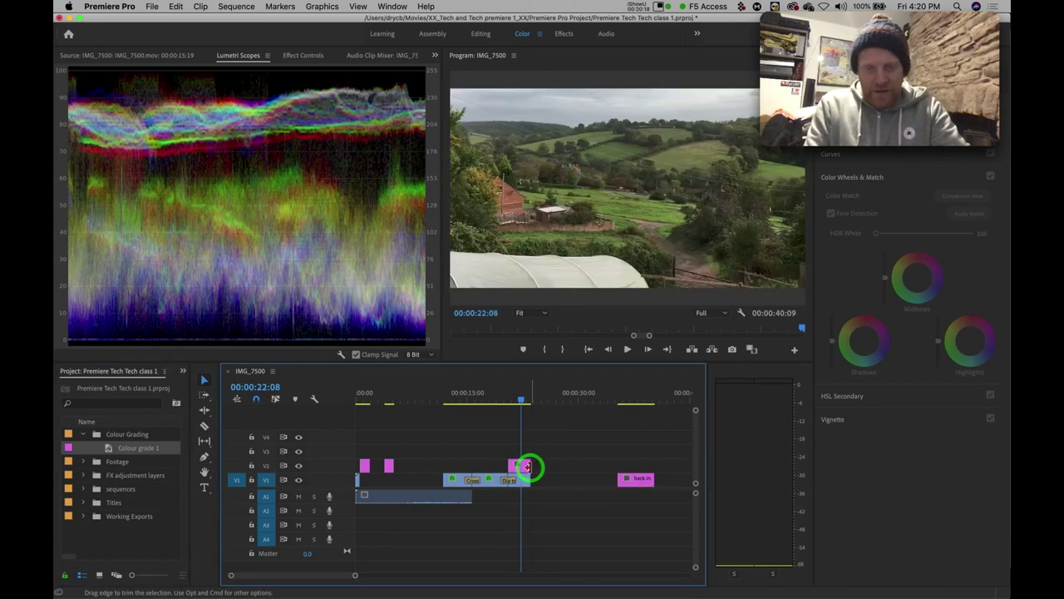
Step: Set the playhead near 00:00:22:06 and align Colour grade 1 on V2 over the V1 clip, selected
{"action": "left_click", "coordinate": [521, 396]}
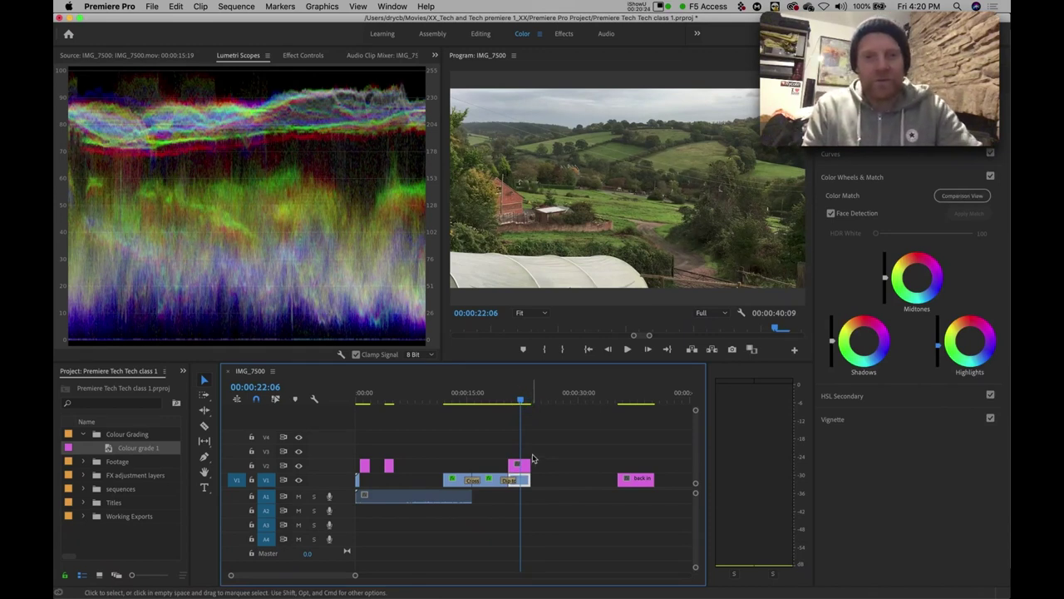
{"action": "left_click_drag", "start_coordinate": [521, 404], "coordinate": [525, 402]}
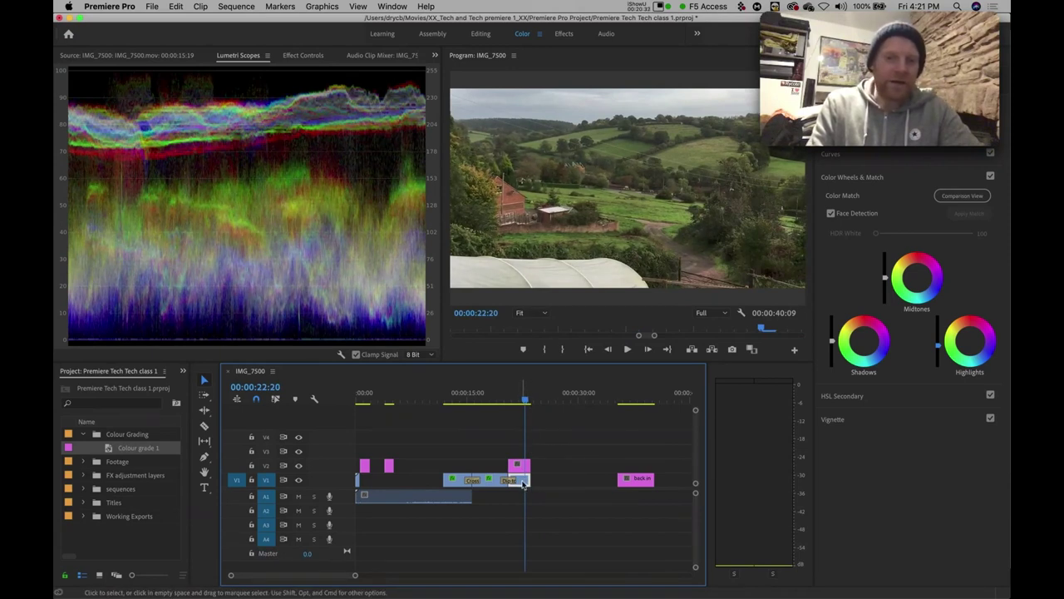
{"action": "left_click", "coordinate": [519, 466]}
{"action": "left_click", "coordinate": [523, 401]}
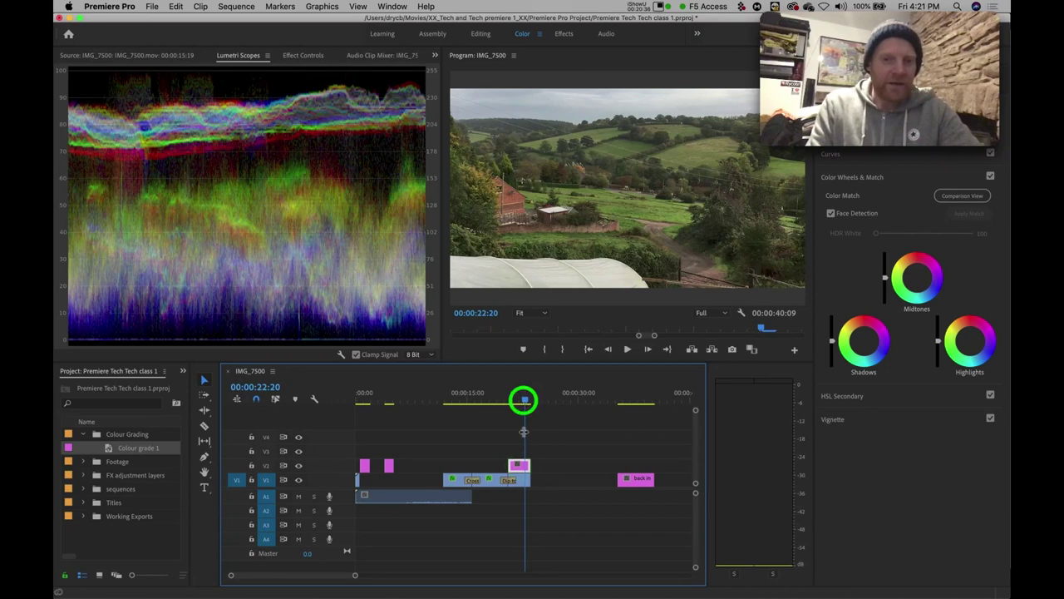
{"action": "left_click", "coordinate": [524, 481]}
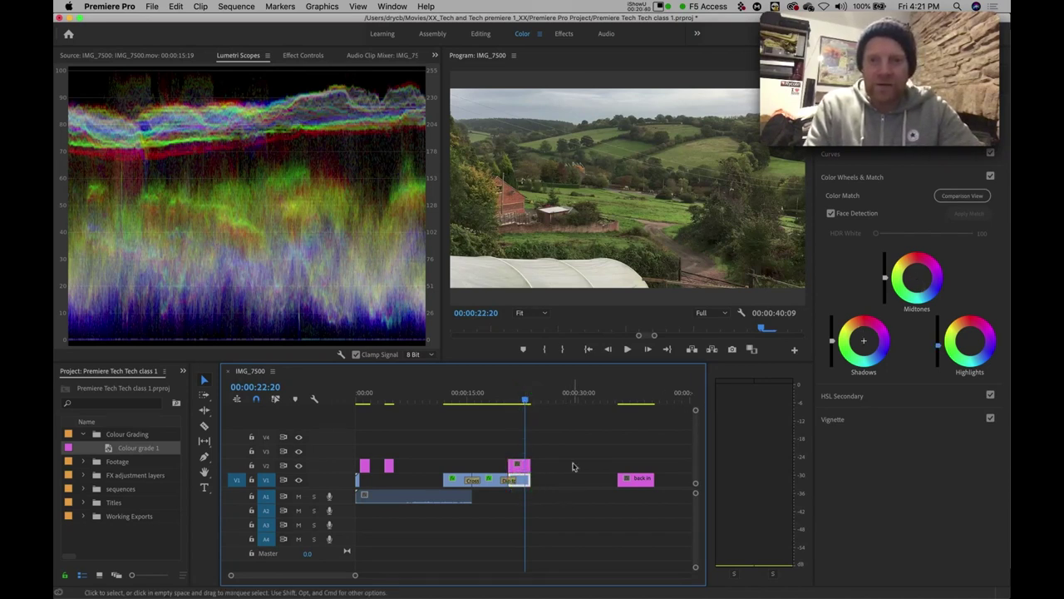
{"action": "left_click", "coordinate": [524, 482]}
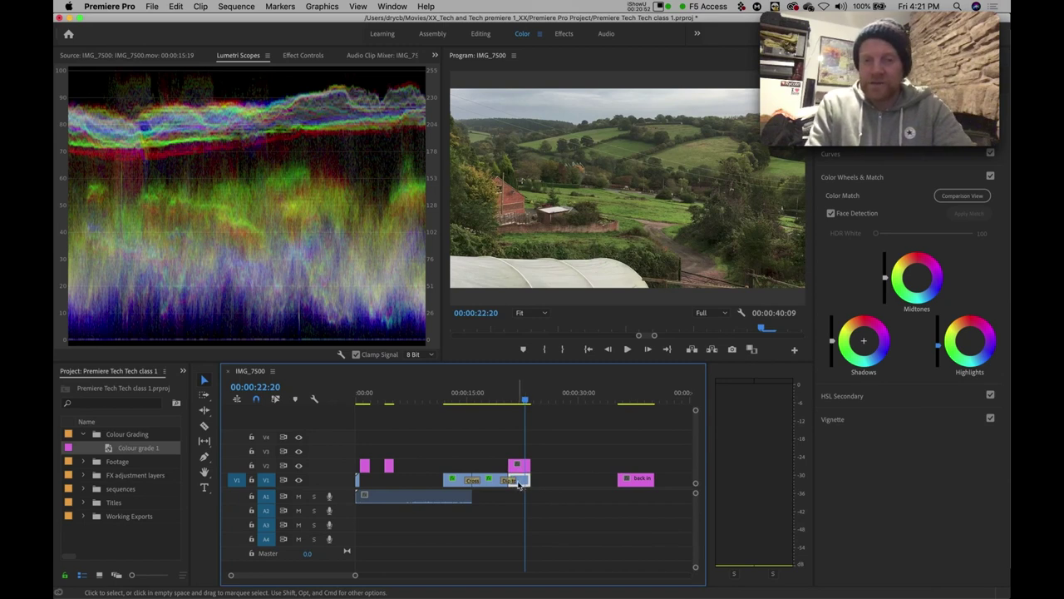
{"action": "left_click_drag", "start_coordinate": [521, 485], "coordinate": [520, 474]}
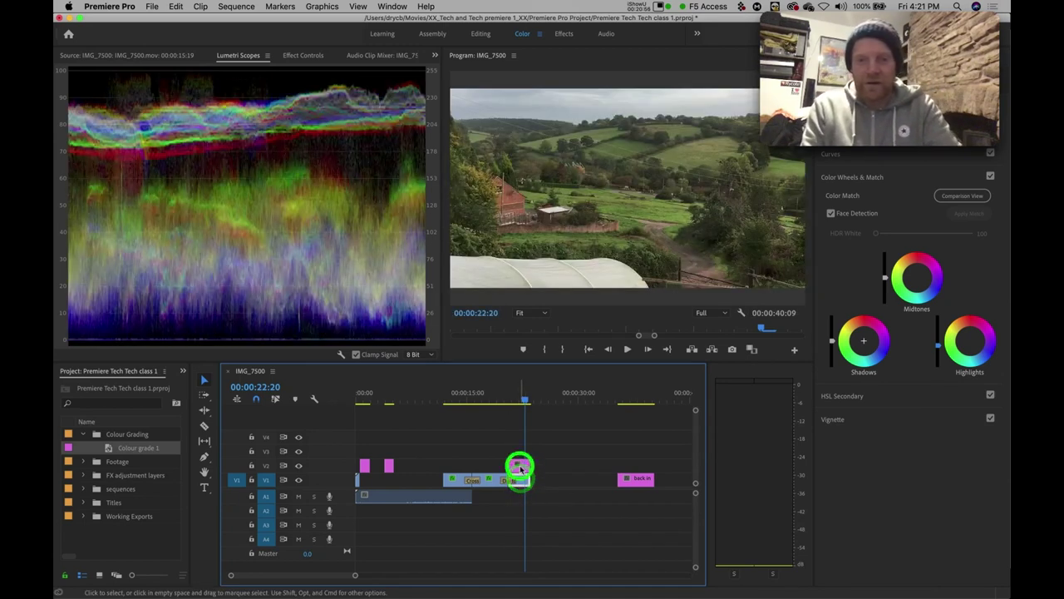
{"action": "left_click", "coordinate": [520, 471]}
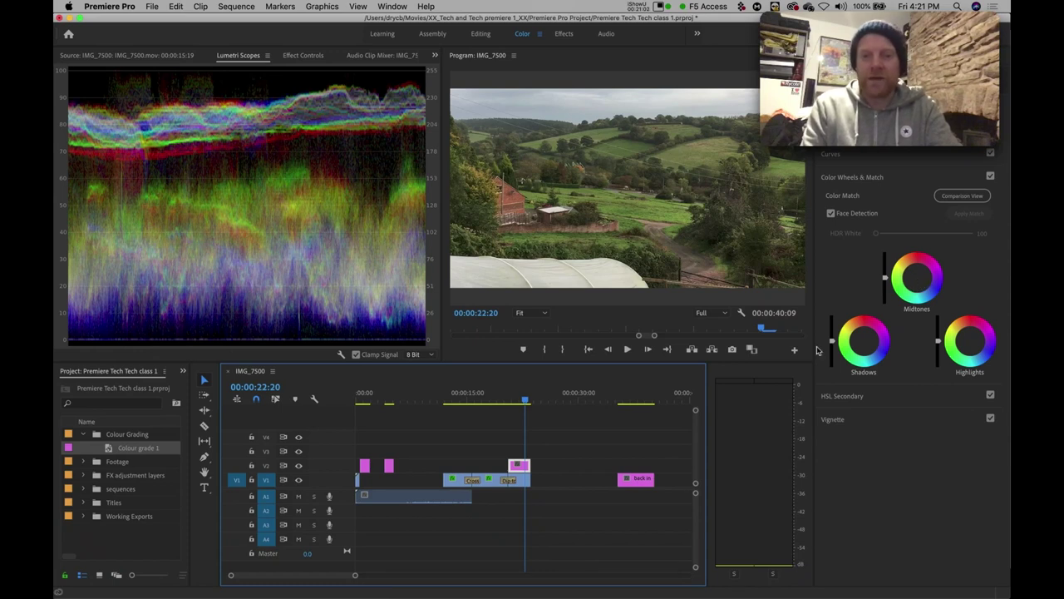
{"action": "left_click", "coordinate": [523, 468]}
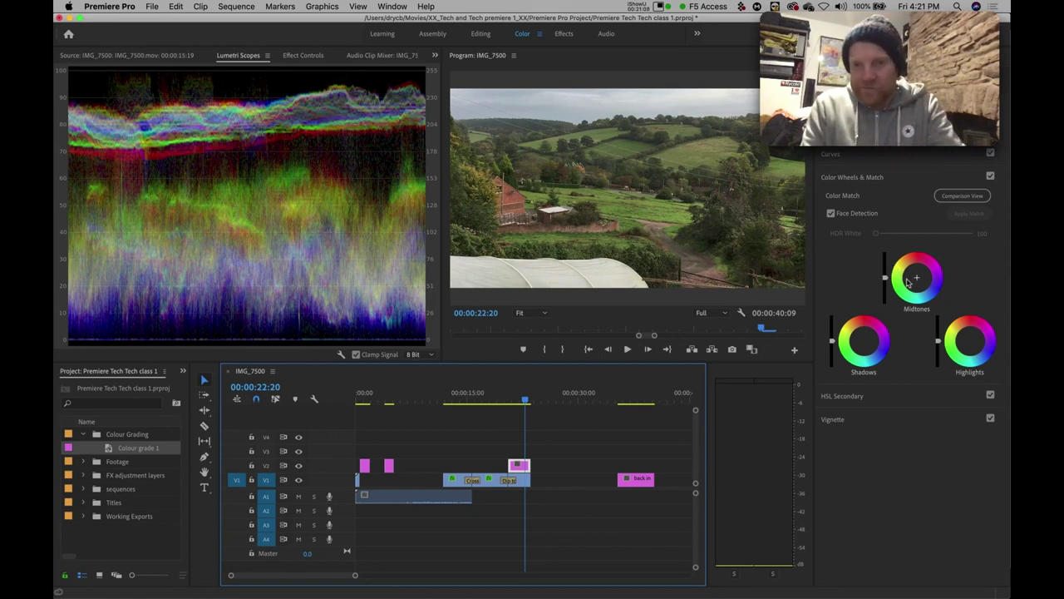
Step: Toggle the Color Wheels & Match, Curves and Creative sections and scroll the Lumetri Color panel
{"action": "left_click", "coordinate": [847, 178]}
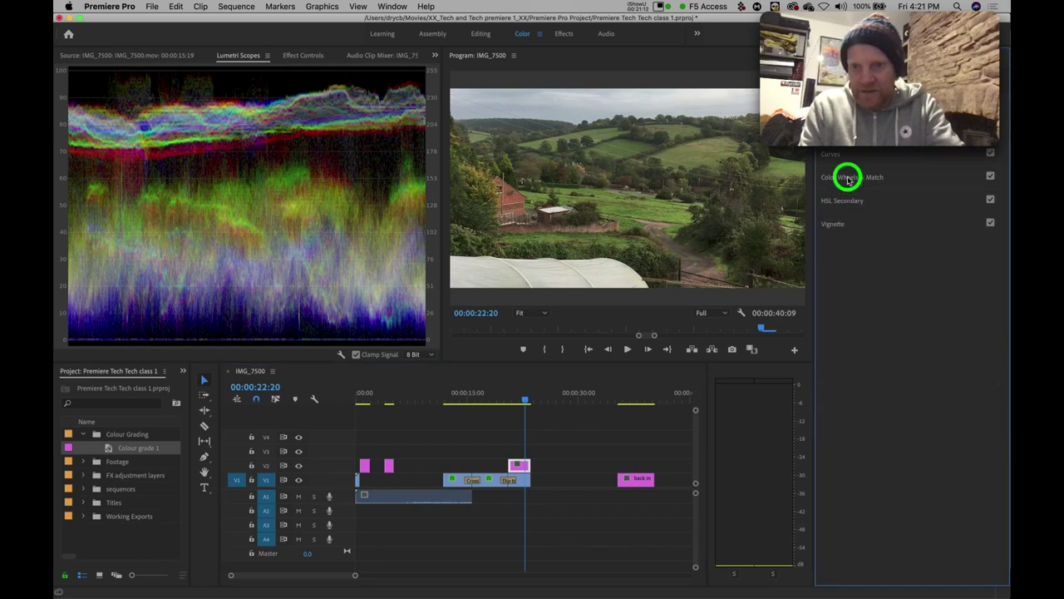
{"action": "left_click", "coordinate": [846, 181]}
{"action": "left_click", "coordinate": [846, 181]}
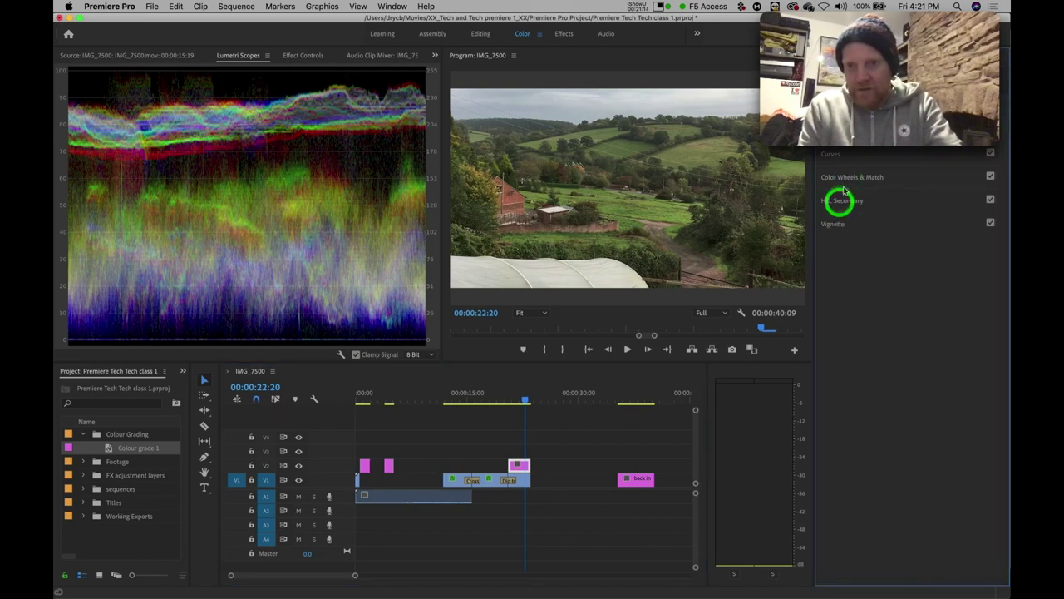
{"action": "left_click", "coordinate": [845, 181]}
{"action": "left_click", "coordinate": [837, 158]}
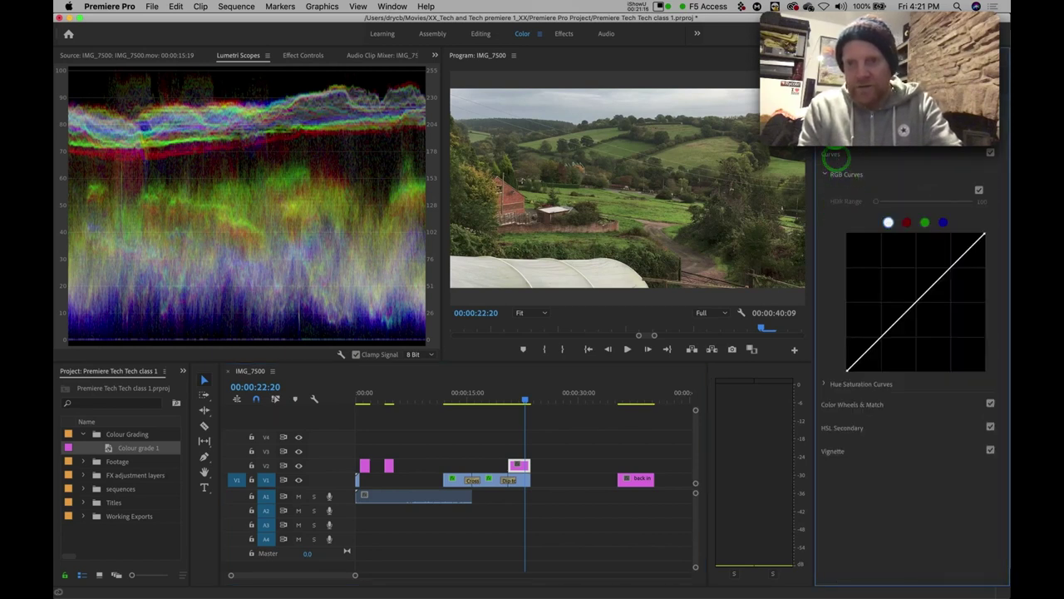
{"action": "left_click", "coordinate": [836, 147]}
{"action": "left_click", "coordinate": [836, 147]}
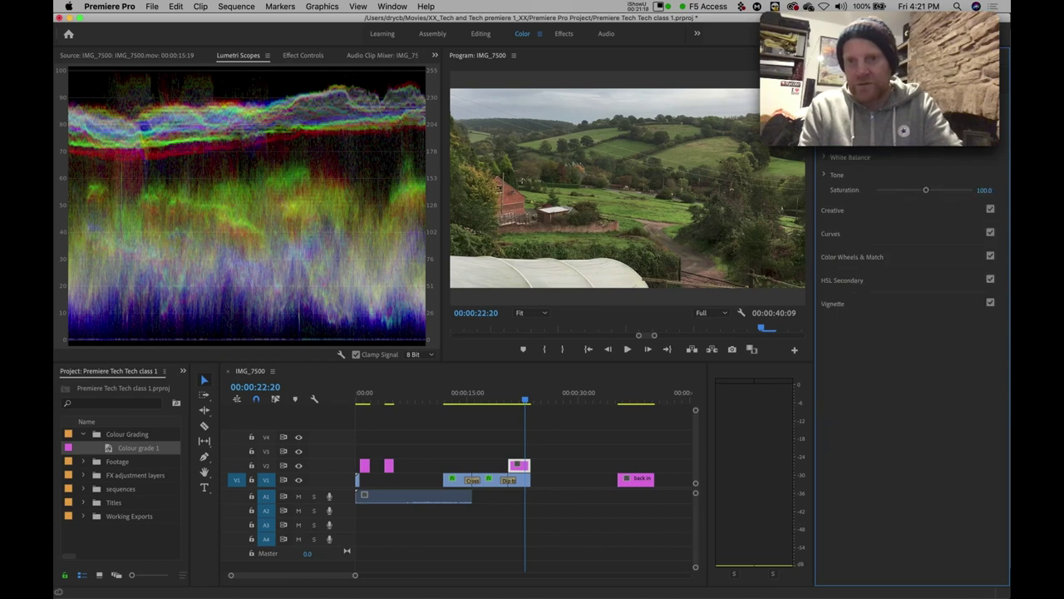
{"action": "scroll", "coordinate": [909, 228], "scroll_direction": "down", "scroll_amount": 2}
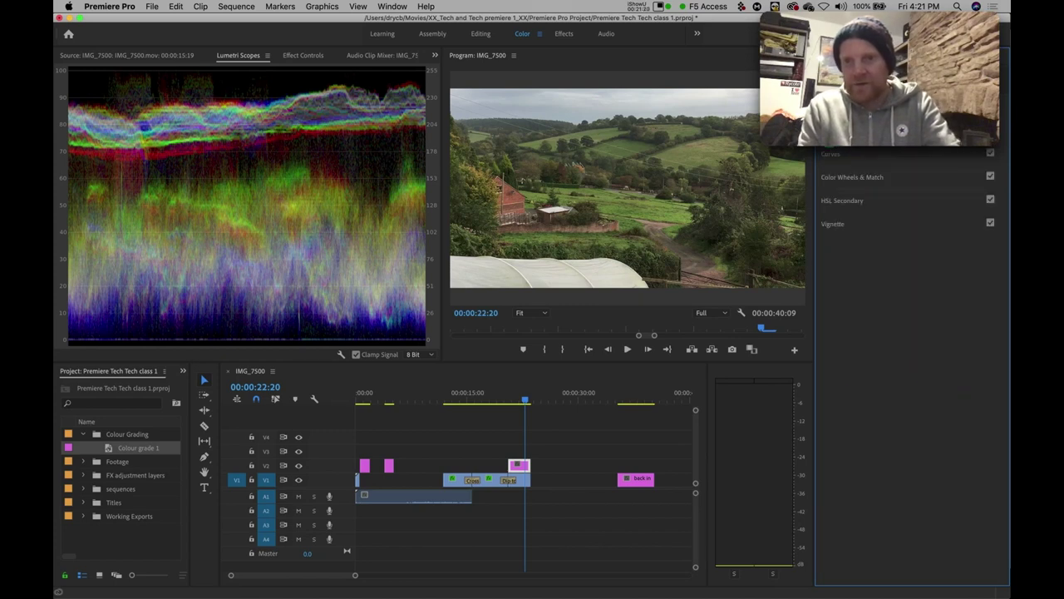
Step: Peek at Curves, HSL Secondary and Vignette, collapse HSL Secondary, and expand Color Wheels & Match
{"action": "left_click", "coordinate": [829, 158]}
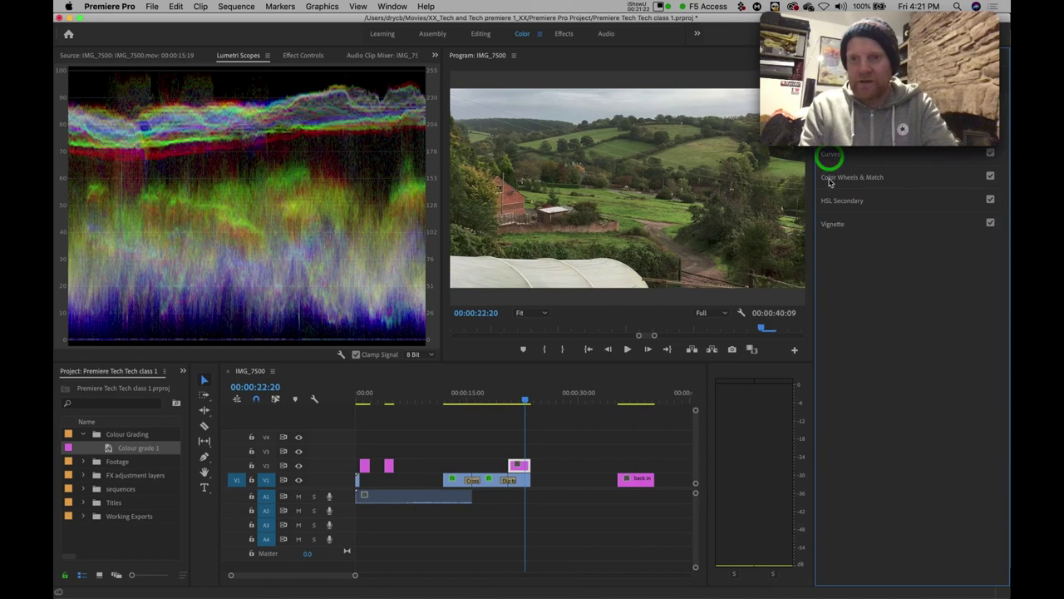
{"action": "left_click", "coordinate": [829, 179]}
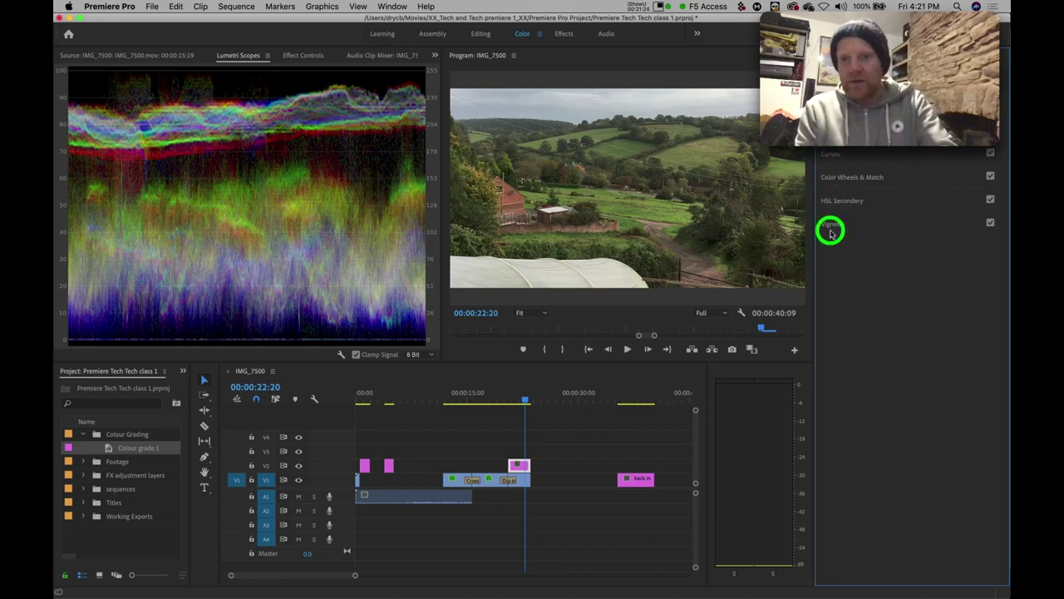
{"action": "left_click", "coordinate": [831, 230]}
{"action": "left_click", "coordinate": [831, 229]}
{"action": "left_click", "coordinate": [828, 202]}
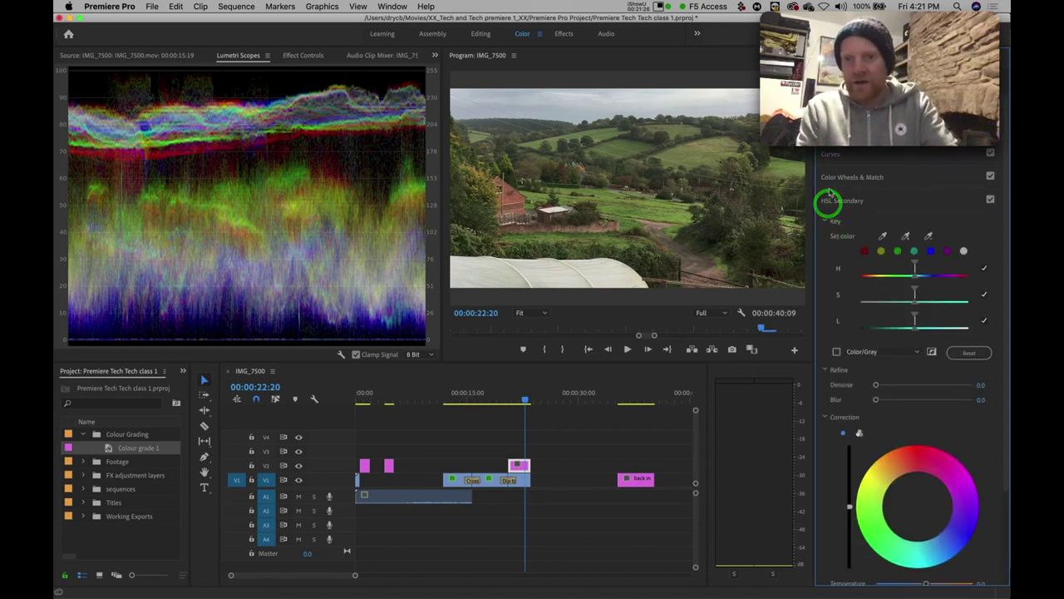
{"action": "left_click", "coordinate": [828, 205]}
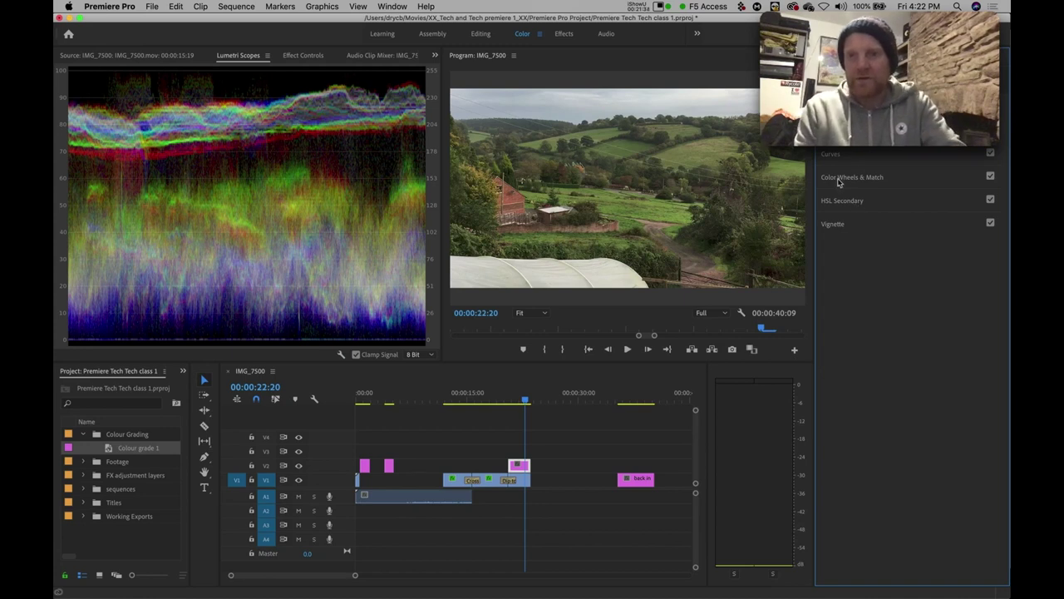
{"action": "left_click", "coordinate": [839, 183]}
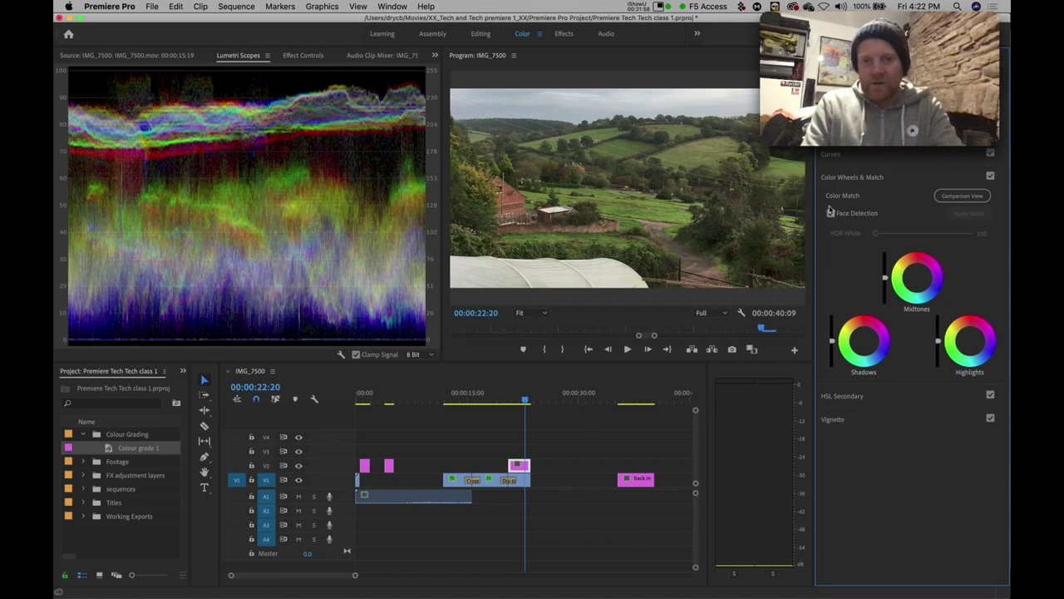
{"action": "left_click", "coordinate": [519, 469]}
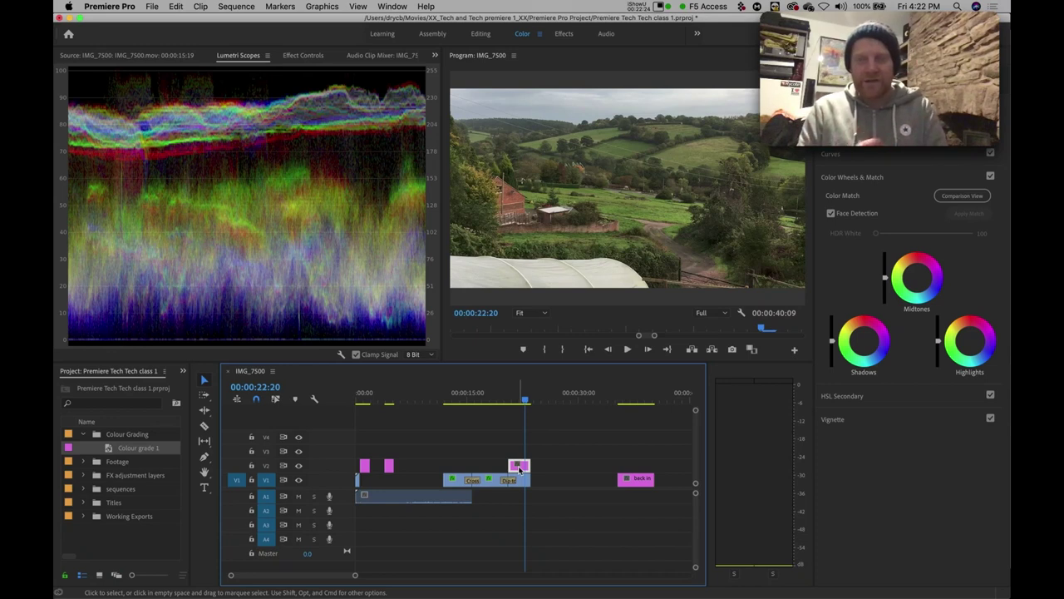
{"action": "left_click", "coordinate": [519, 466]}
{"action": "left_click", "coordinate": [515, 468]}
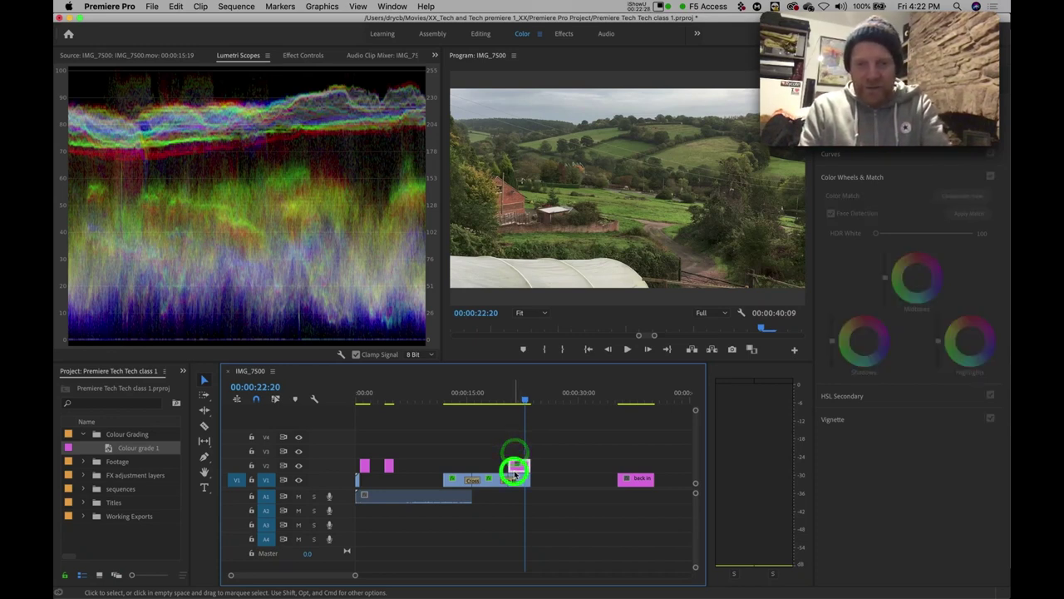
{"action": "left_click", "coordinate": [518, 467]}
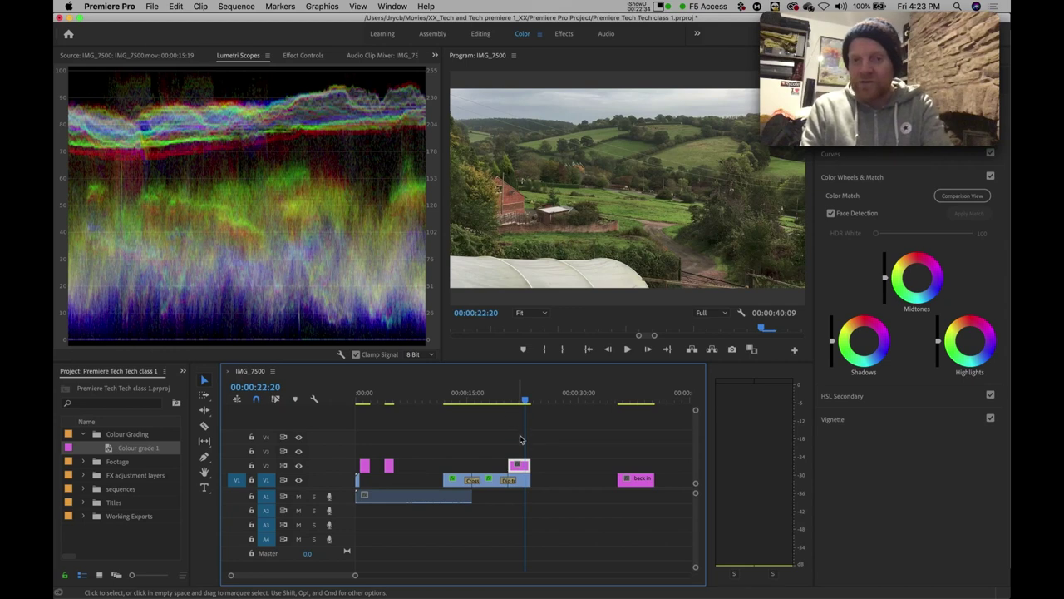
{"action": "left_click", "coordinate": [518, 466]}
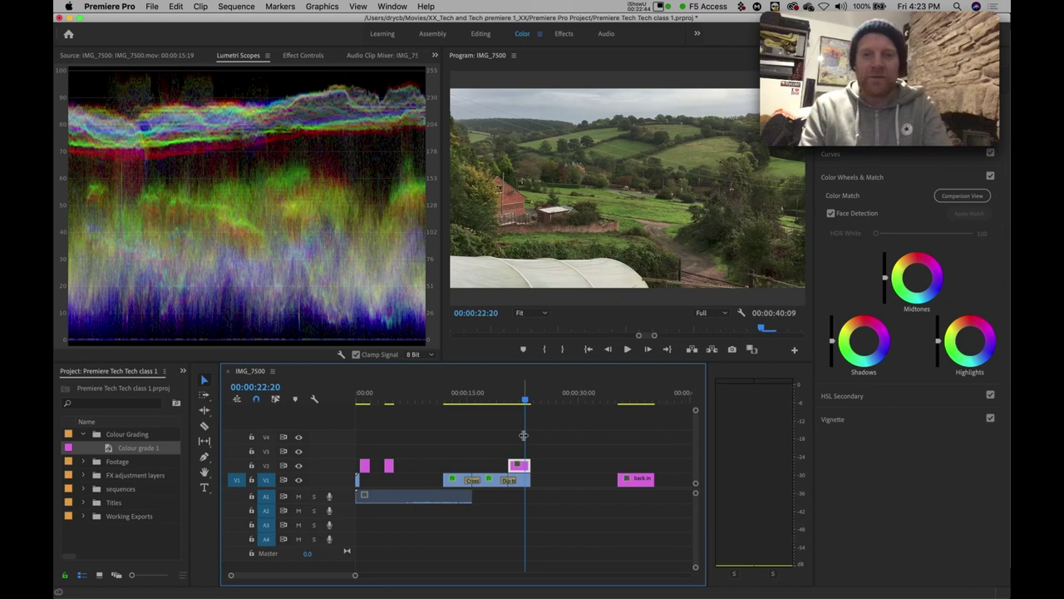
{"action": "left_click", "coordinate": [524, 435]}
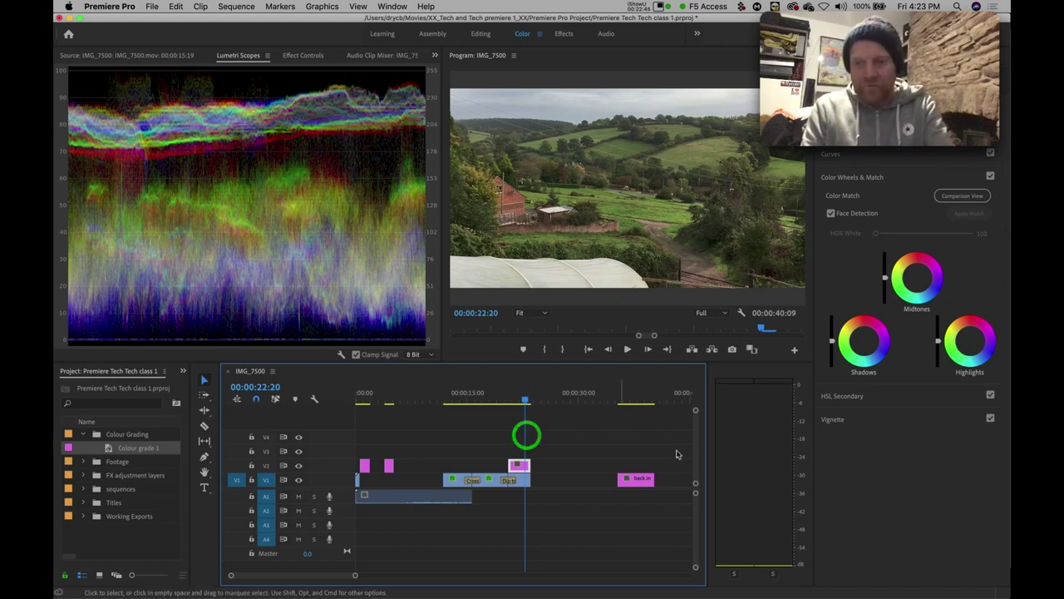
{"action": "left_click", "coordinate": [518, 467]}
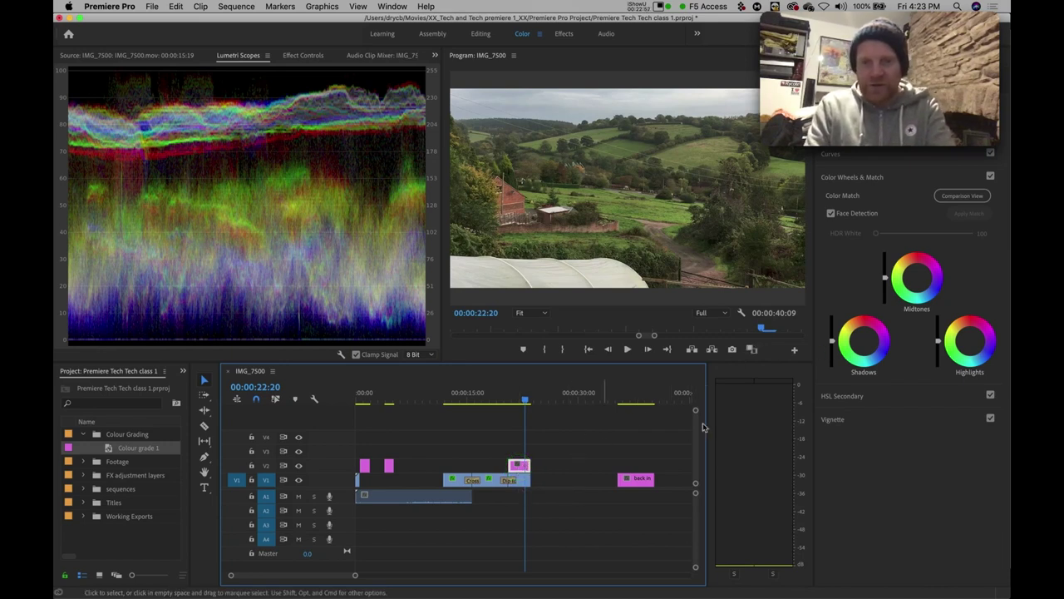
{"action": "left_click", "coordinate": [521, 464]}
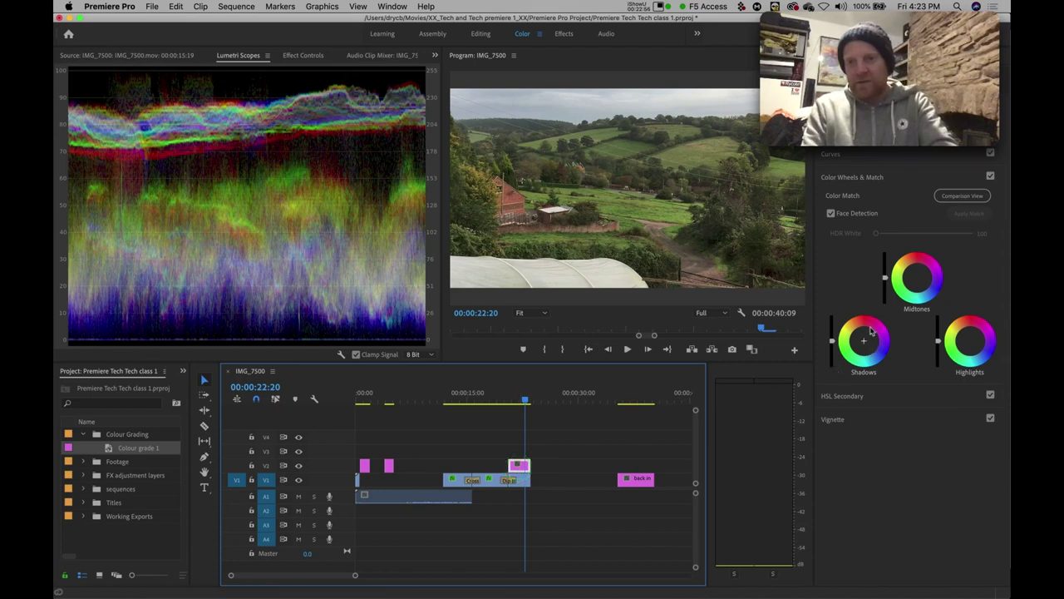
{"action": "left_click", "coordinate": [848, 185]}
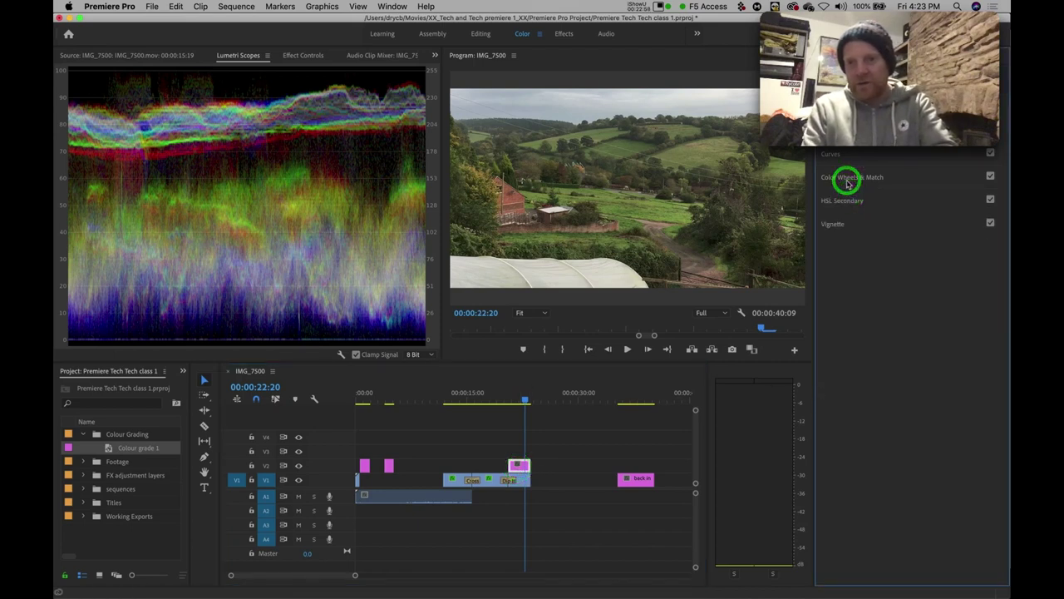
{"action": "left_click", "coordinate": [848, 184]}
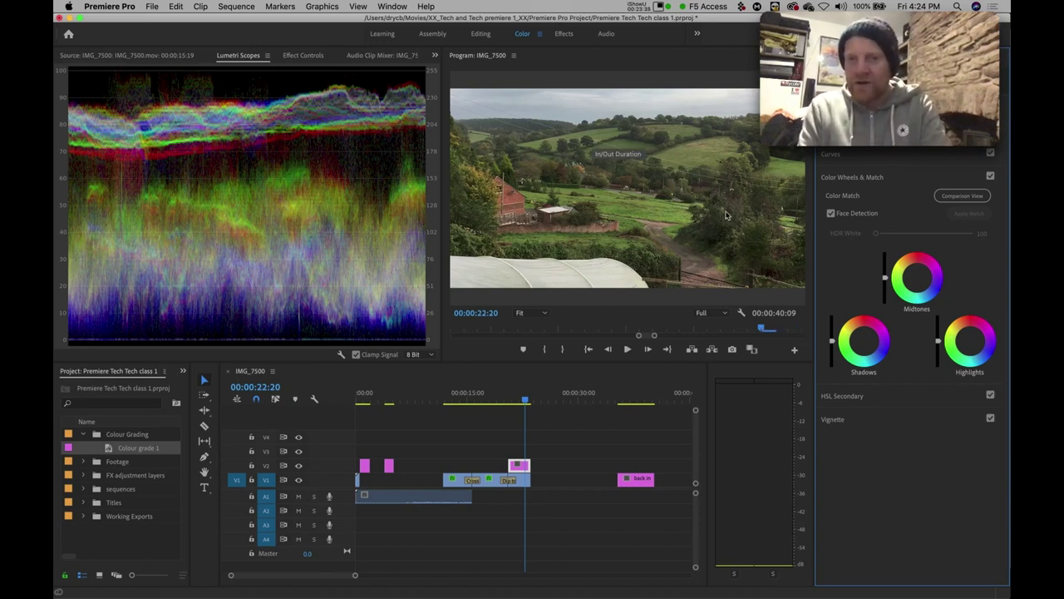
{"action": "left_click", "coordinate": [832, 344]}
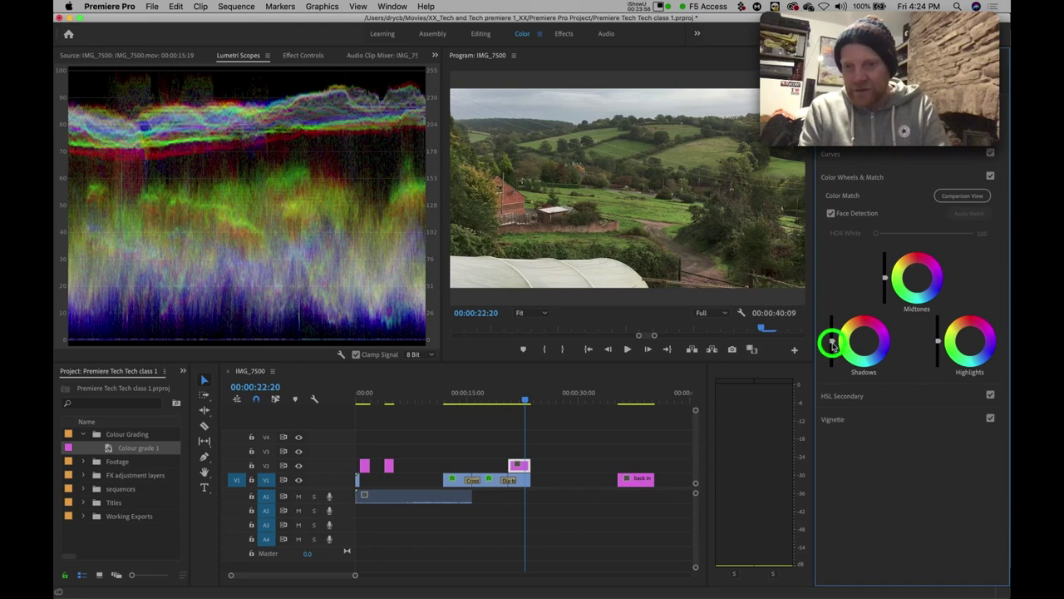
Step: Lower the Shadows slider, raise Highlights, nudge Midtones, then switch the wheel grade off to compare
{"action": "left_click_drag", "start_coordinate": [832, 344], "coordinate": [834, 348]}
{"action": "left_click_drag", "start_coordinate": [937, 344], "coordinate": [938, 333]}
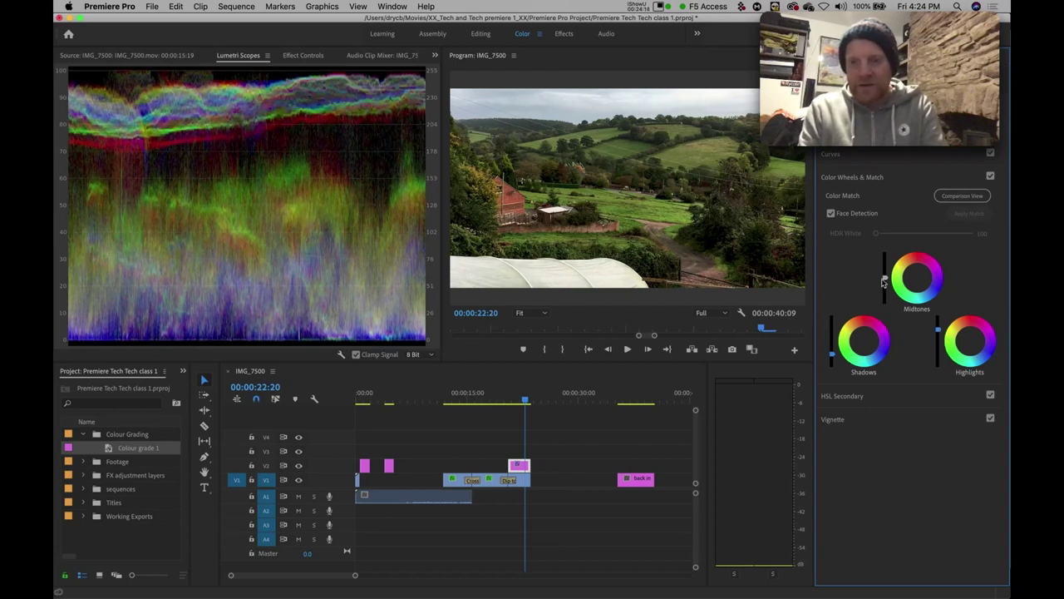
{"action": "left_click_drag", "start_coordinate": [885, 281], "coordinate": [885, 281]}
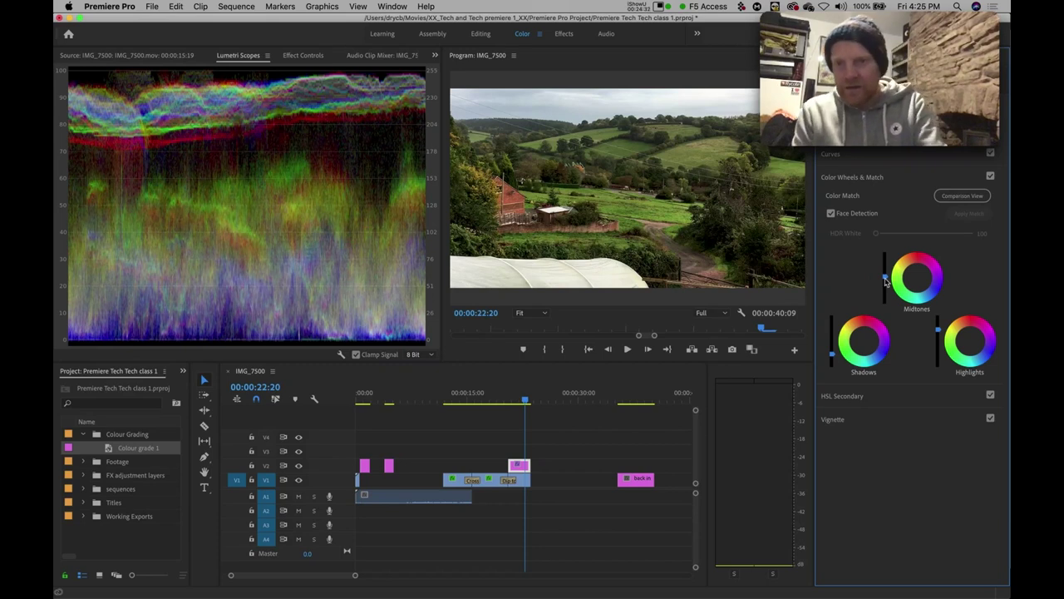
{"action": "left_click", "coordinate": [990, 178]}
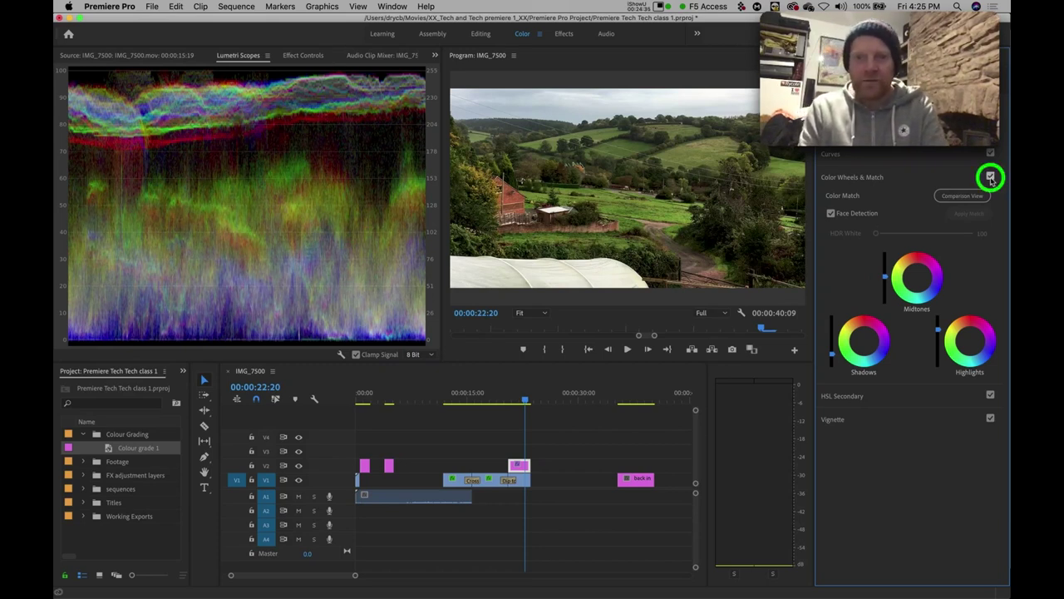
Step: Flip the Color Wheels & Match checkbox on and off repeatedly, ending with it enabled
{"action": "left_click", "coordinate": [991, 178]}
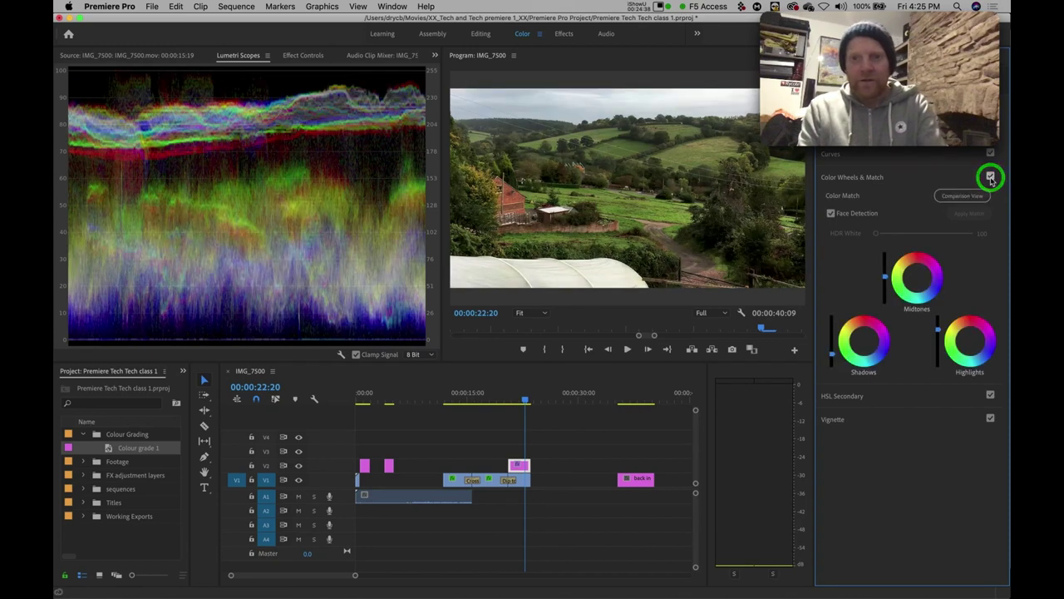
{"action": "left_click", "coordinate": [990, 178]}
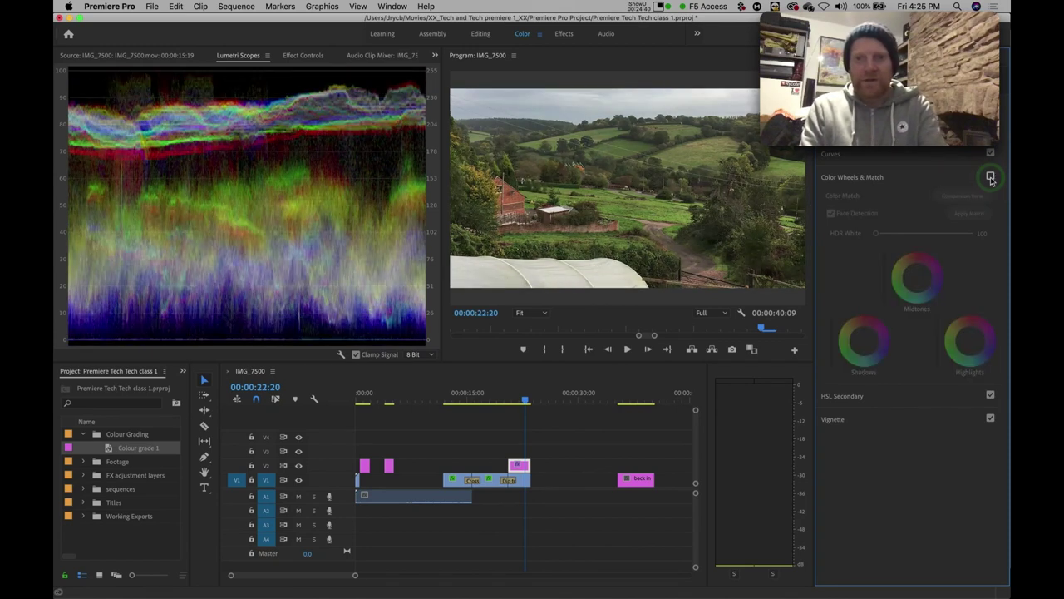
{"action": "left_click", "coordinate": [990, 178]}
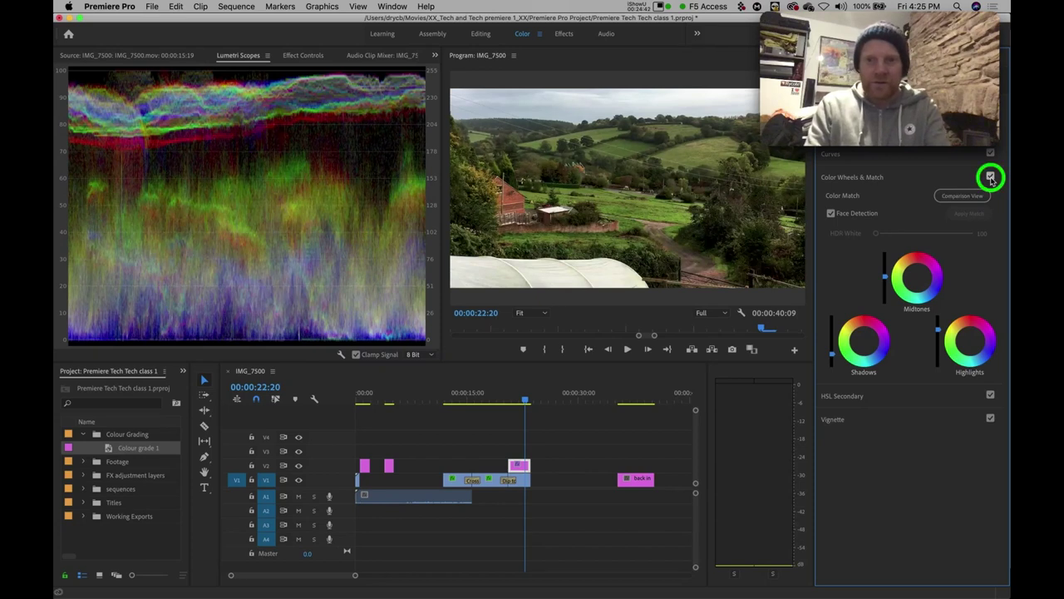
{"action": "left_click", "coordinate": [991, 178]}
{"action": "left_click", "coordinate": [990, 178]}
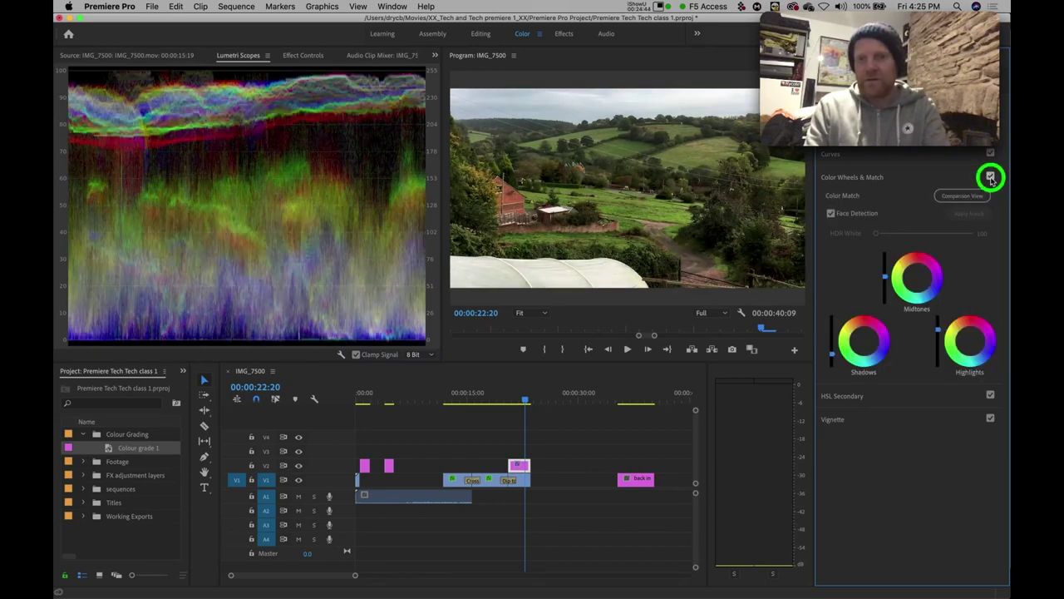
{"action": "left_click", "coordinate": [991, 178]}
{"action": "left_click", "coordinate": [990, 178]}
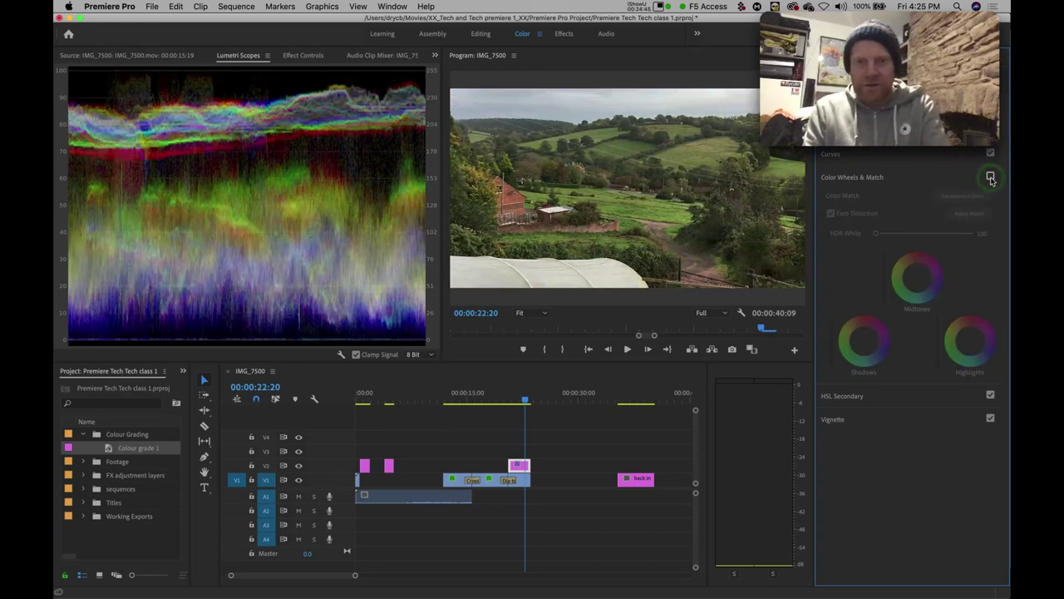
{"action": "left_click", "coordinate": [991, 177]}
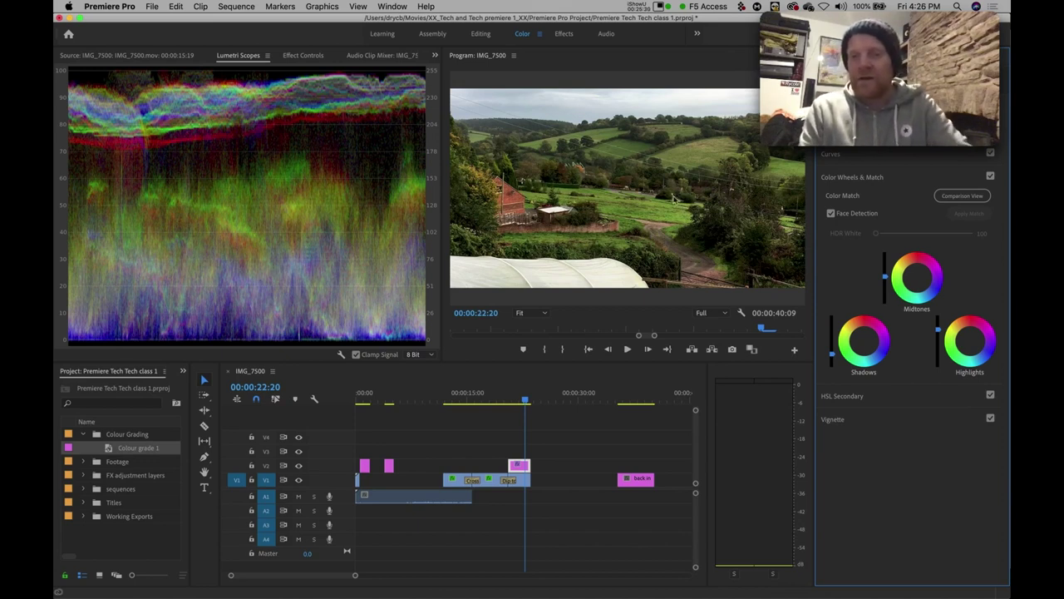
Step: Drag the Midtones wheel puck to shift the midtone colour balance away from yellow
{"action": "left_click", "coordinate": [919, 281]}
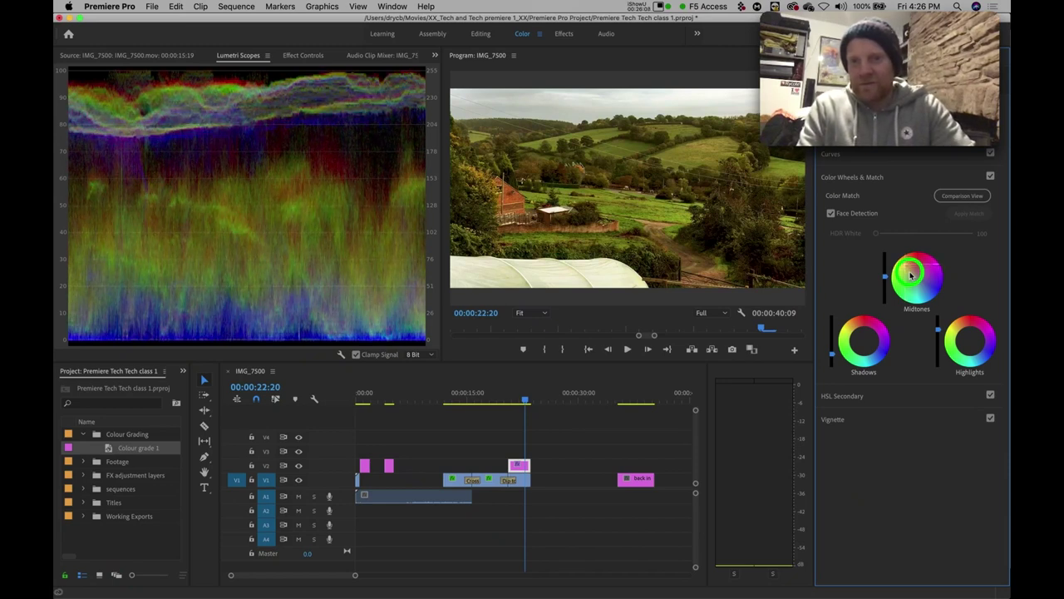
{"action": "left_click_drag", "start_coordinate": [912, 274], "coordinate": [904, 263]}
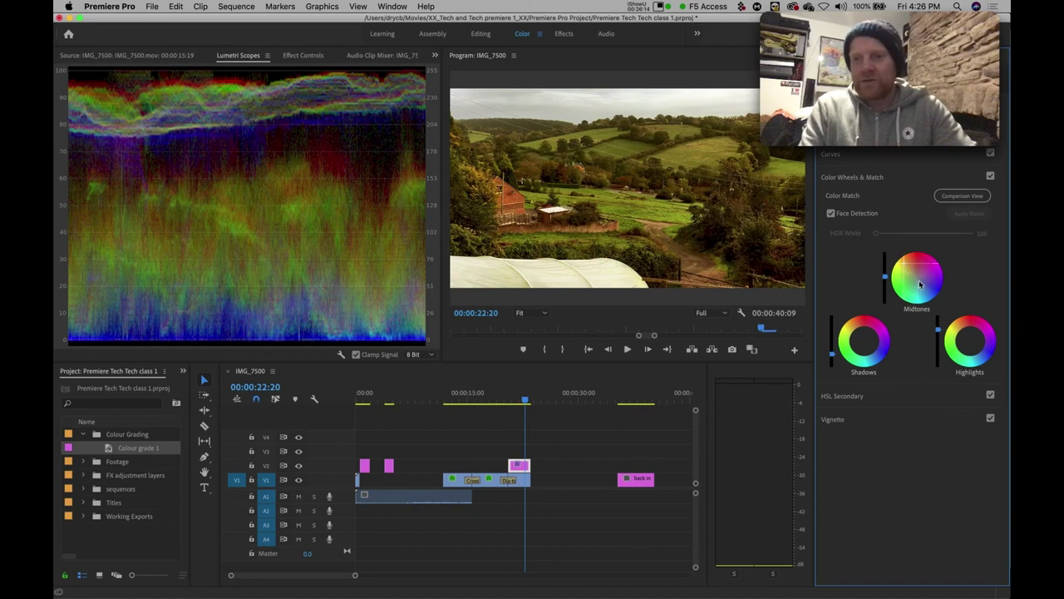
{"action": "left_click_drag", "start_coordinate": [906, 267], "coordinate": [907, 265]}
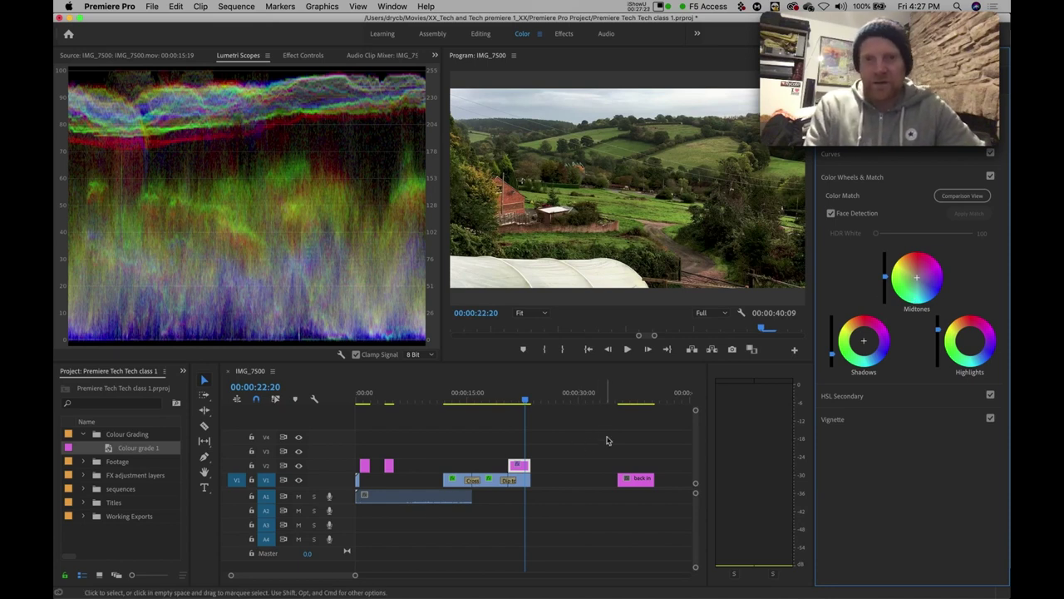
Step: Scrub the Program monitor playhead back to frame 00:00:21:19 of the landscape clip
{"action": "left_click", "coordinate": [522, 400]}
{"action": "left_click_drag", "start_coordinate": [522, 401], "coordinate": [524, 401]}
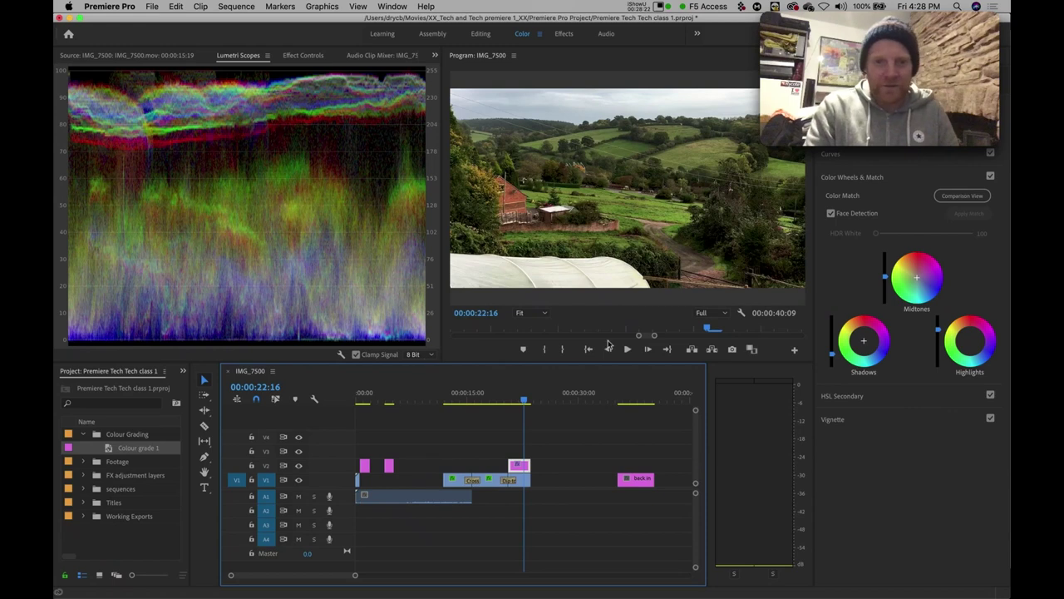
{"action": "left_click", "coordinate": [704, 327]}
{"action": "left_click_drag", "start_coordinate": [703, 330], "coordinate": [444, 329]}
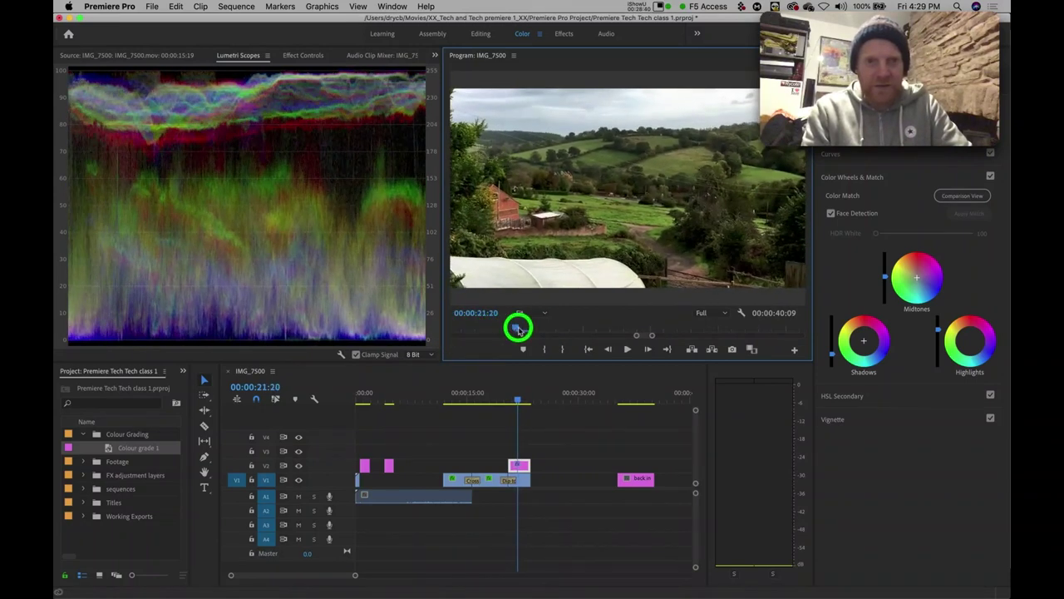
{"action": "left_click_drag", "start_coordinate": [474, 337], "coordinate": [516, 315]}
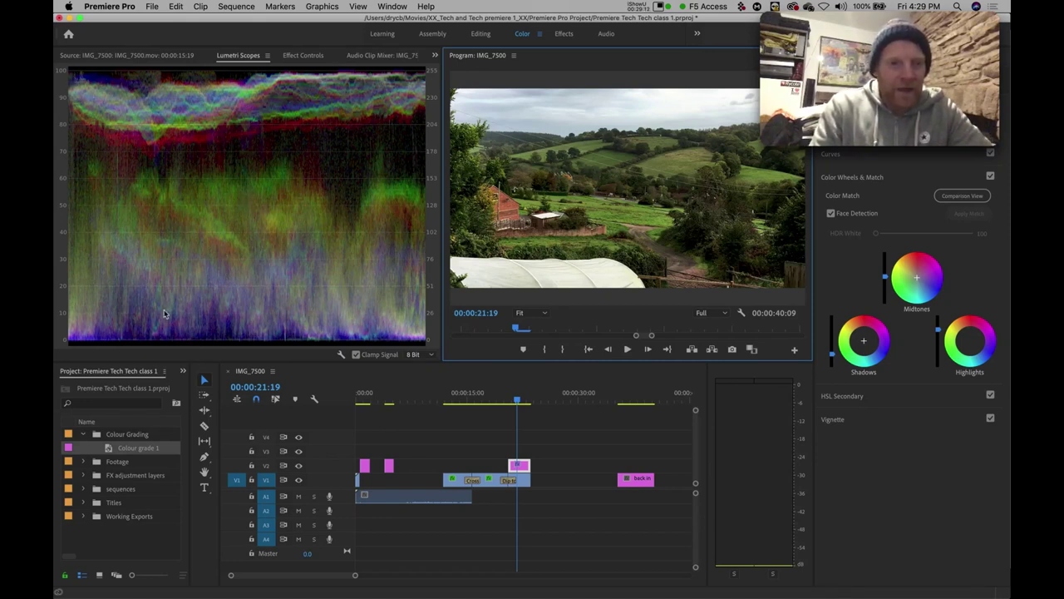
Step: Bring the Lumetri Scopes waveform into view to check the grade at that frame
{"action": "left_click", "coordinate": [84, 342]}
{"action": "mouse_move", "coordinate": [85, 342]}
{"action": "left_mouse_down"}
{"action": "mouse_move", "coordinate": [119, 75]}
{"action": "mouse_move", "coordinate": [166, 100]}
{"action": "mouse_move", "coordinate": [190, 210]}
{"action": "left_mouse_up"}
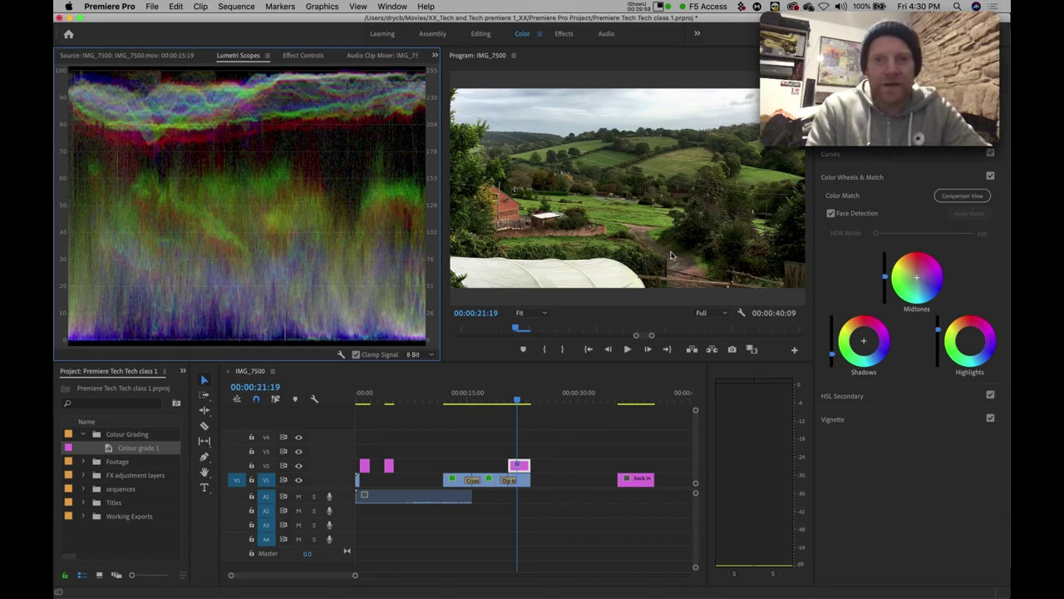
{"action": "left_click", "coordinate": [832, 355]}
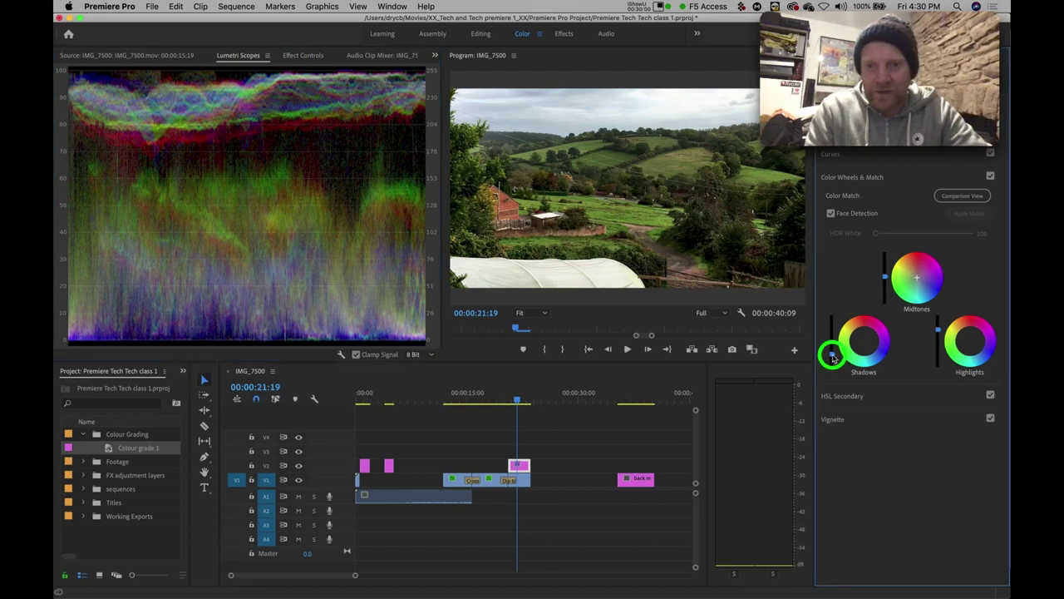
Step: Drag the Shadows wheel brightness slider down to deepen the trees and dark areas
{"action": "left_click_drag", "start_coordinate": [833, 356], "coordinate": [833, 359]}
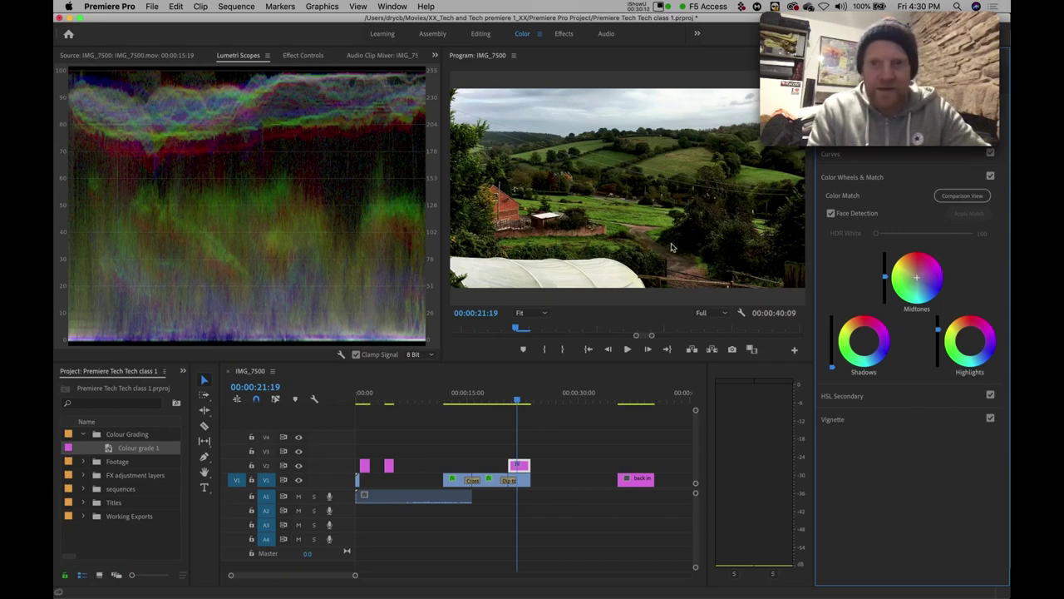
{"action": "left_click", "coordinate": [711, 257]}
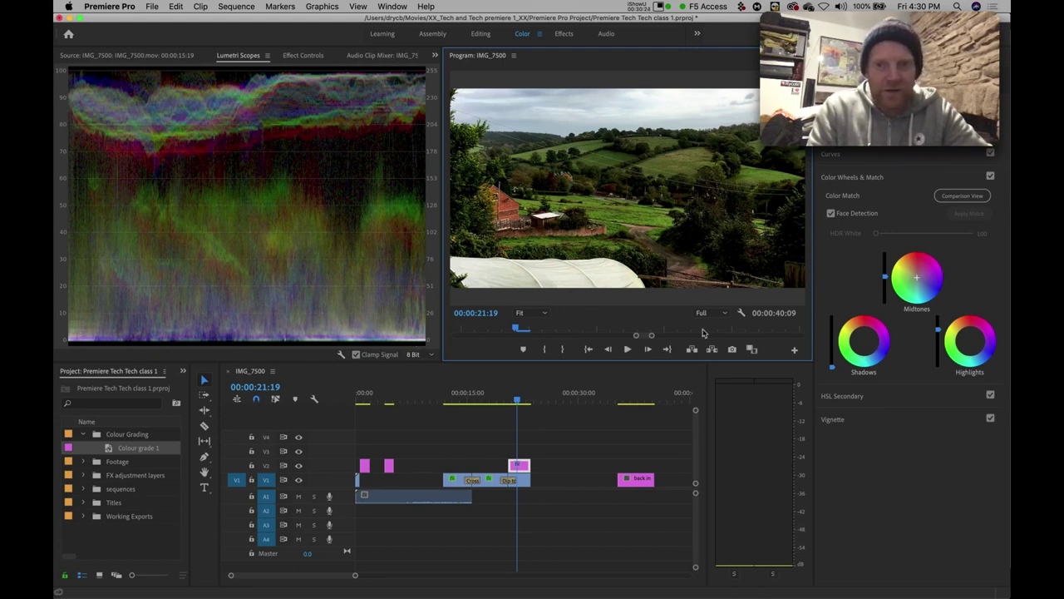
{"action": "left_click", "coordinate": [833, 367]}
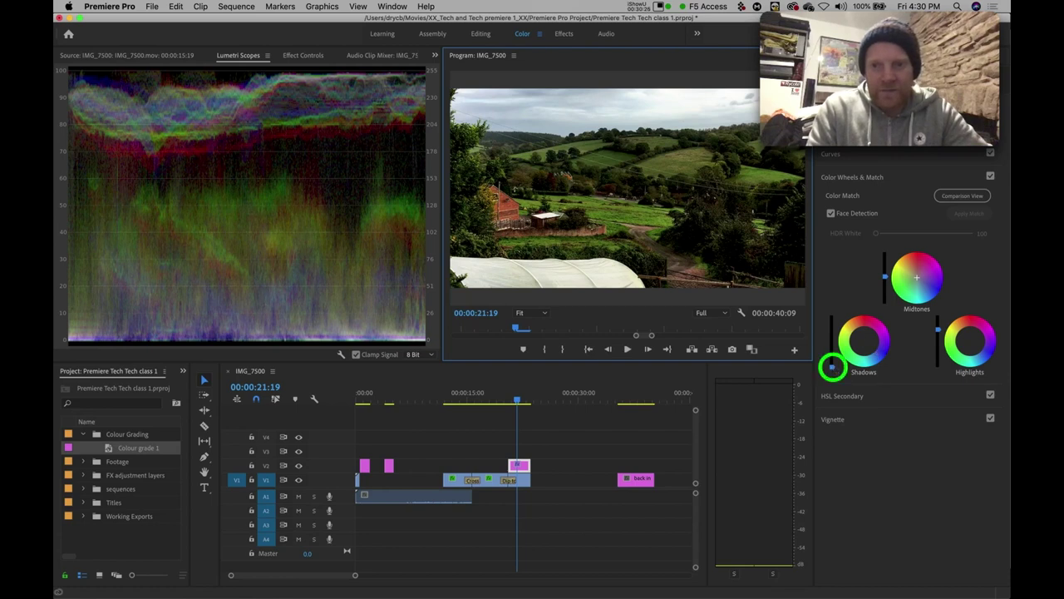
Step: Raise the Shadows brightness slider until the dark areas brighten and the waveform floor lifts
{"action": "left_click_drag", "start_coordinate": [833, 368], "coordinate": [835, 371]}
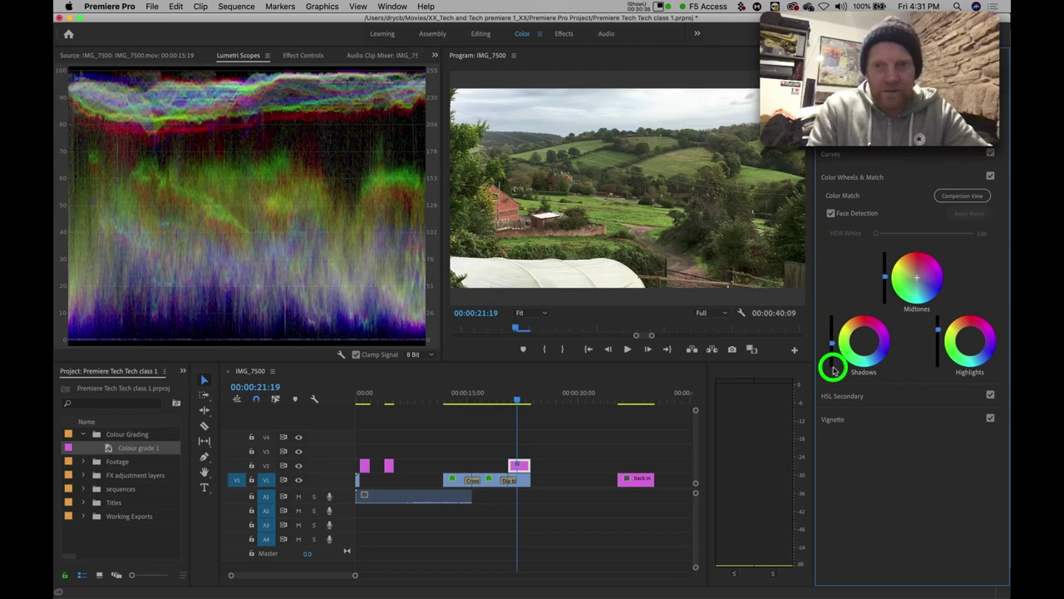
{"action": "left_click_drag", "start_coordinate": [835, 371], "coordinate": [835, 371]}
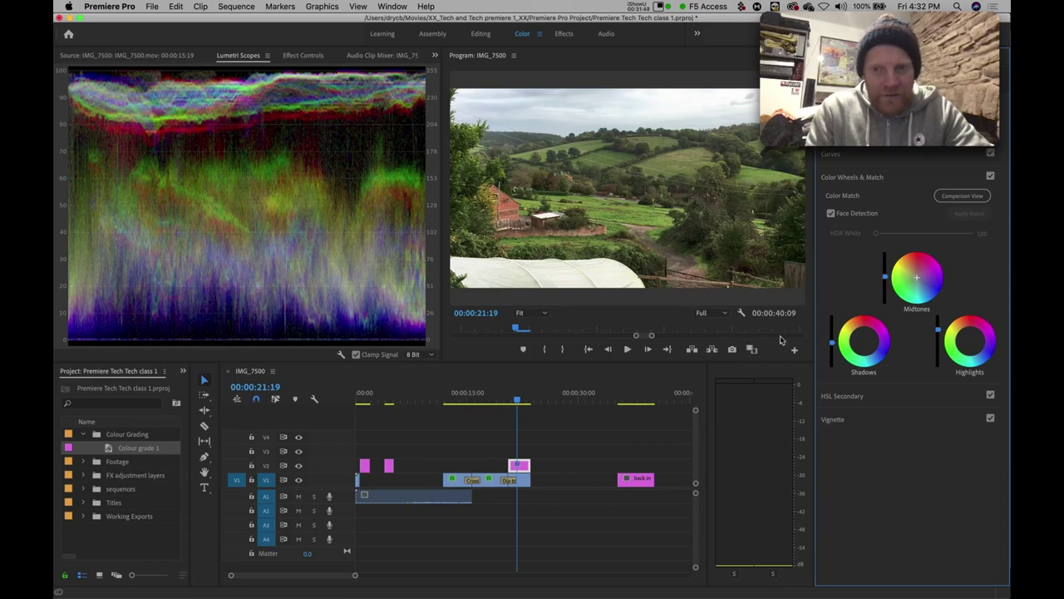
{"action": "left_click", "coordinate": [832, 342]}
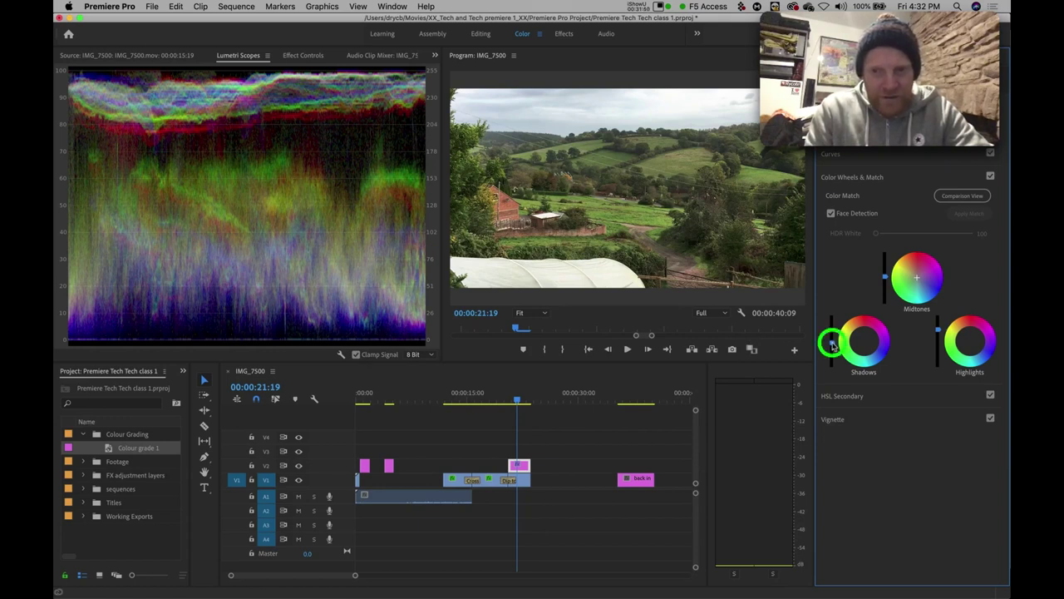
{"action": "left_click_drag", "start_coordinate": [832, 344], "coordinate": [834, 348]}
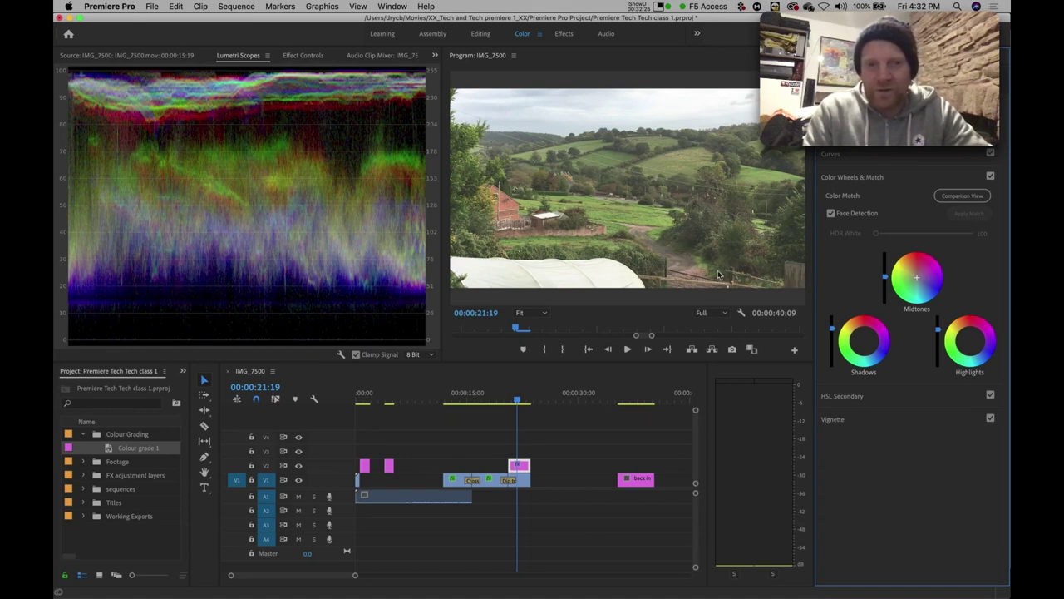
Step: Save the Premiere project holding the shadow-graded landscape clip with Cmd+S
{"action": "left_click", "coordinate": [832, 331]}
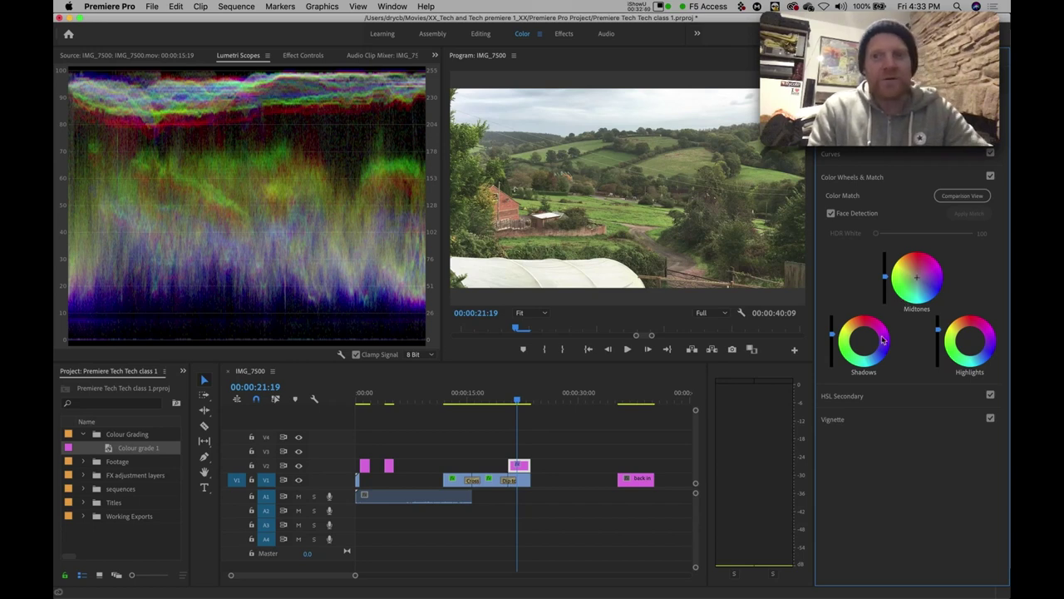
{"action": "left_click", "coordinate": [832, 337]}
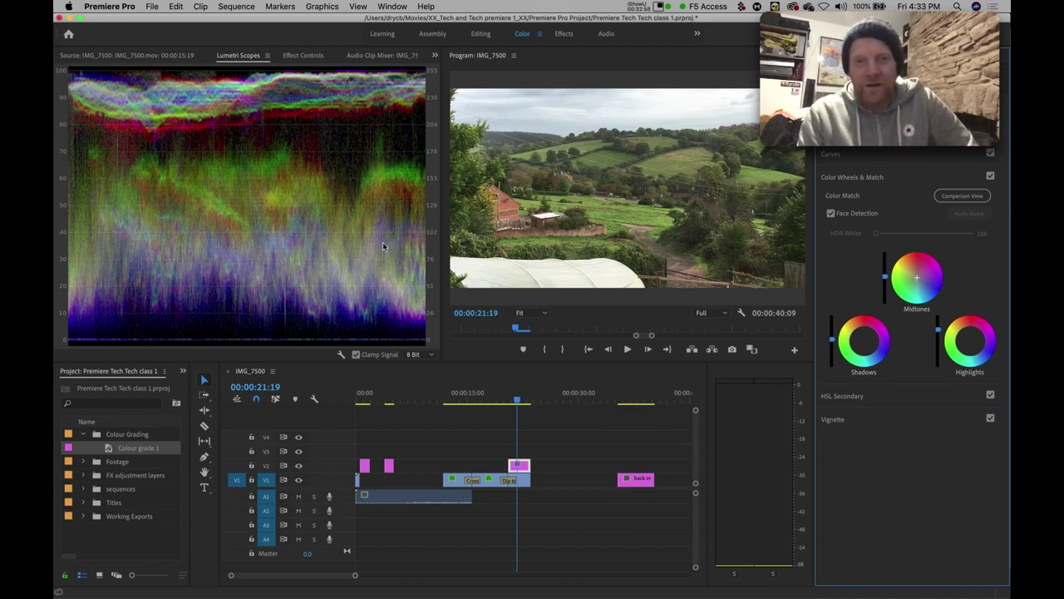
{"action": "key", "text": "super+s"}
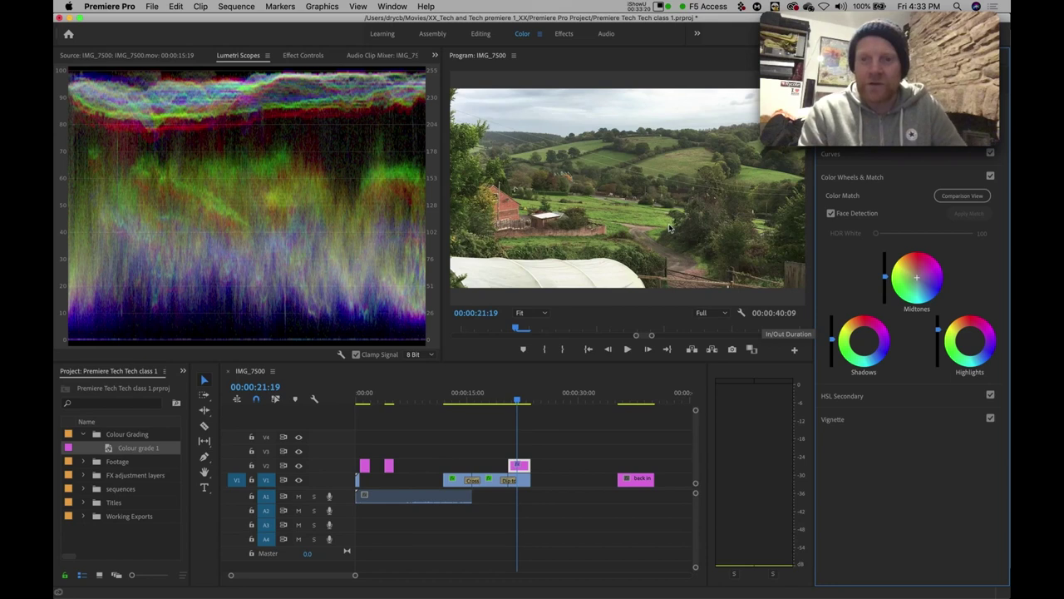
{"action": "left_click", "coordinate": [833, 342]}
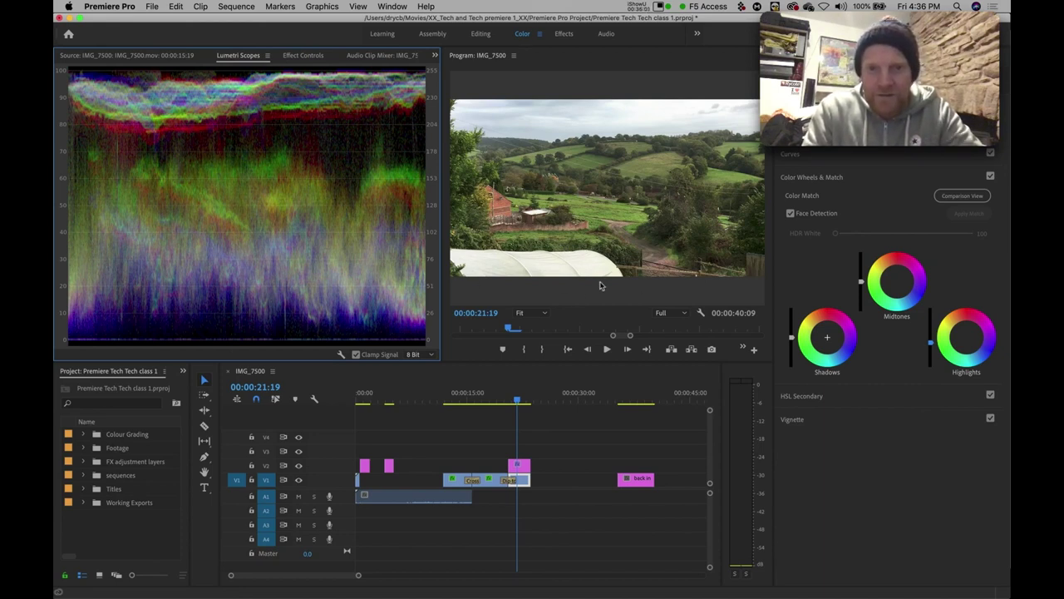
Step: Push the Highlights wheel slider up until the sky and polytunnel blow out to white
{"action": "left_click", "coordinate": [932, 344]}
{"action": "left_click_drag", "start_coordinate": [932, 344], "coordinate": [933, 348]}
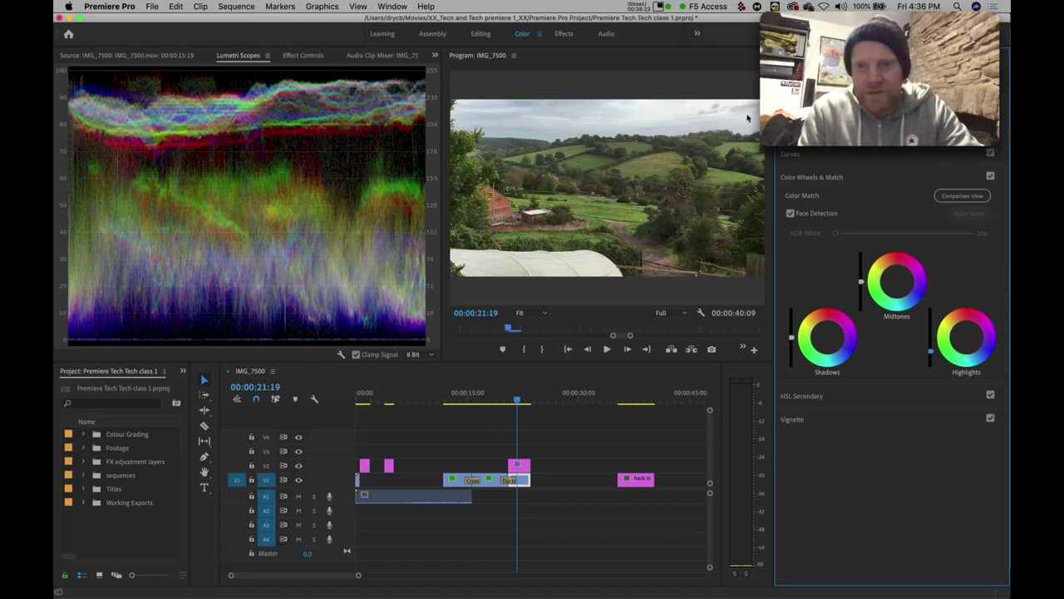
{"action": "left_click", "coordinate": [932, 355]}
{"action": "left_click_drag", "start_coordinate": [933, 355], "coordinate": [933, 355]}
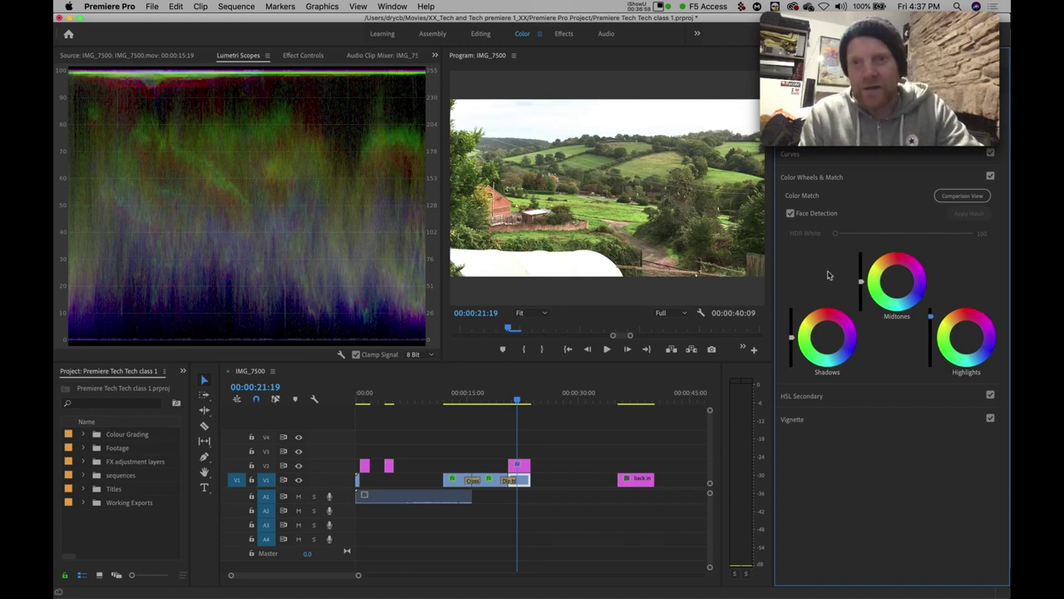
{"action": "left_click", "coordinate": [931, 319]}
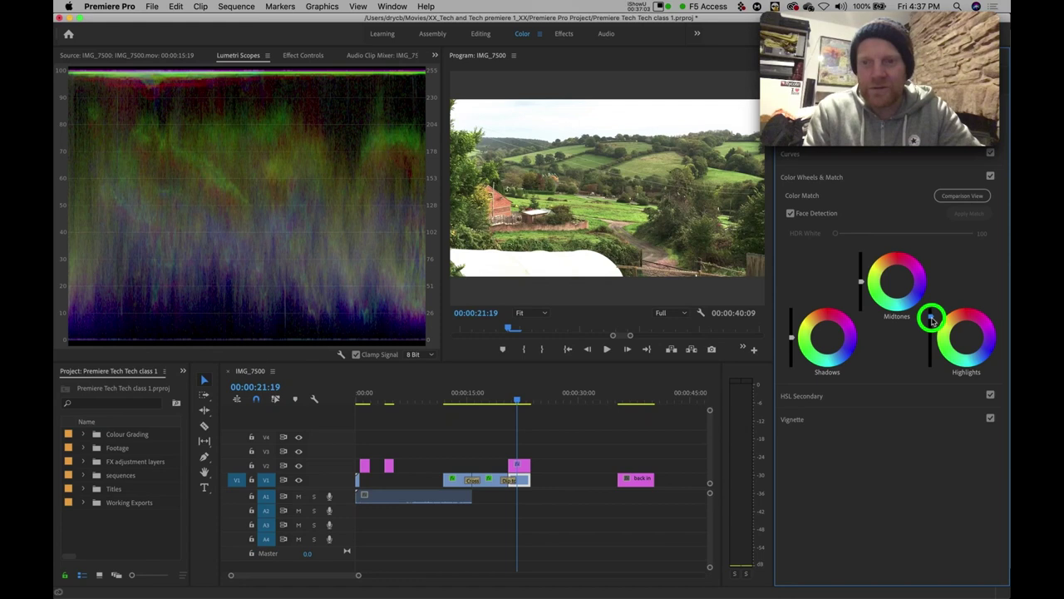
Step: Lower the Highlights slider toward its original position so the sky shows grey detail again
{"action": "left_click_drag", "start_coordinate": [932, 319], "coordinate": [933, 322]}
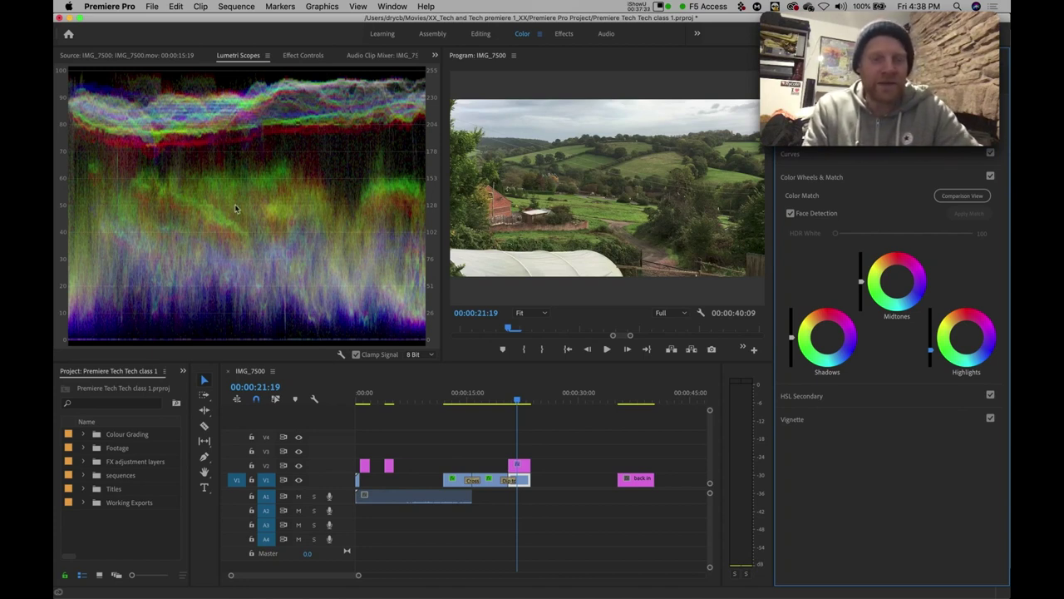
{"action": "left_click", "coordinate": [340, 355]}
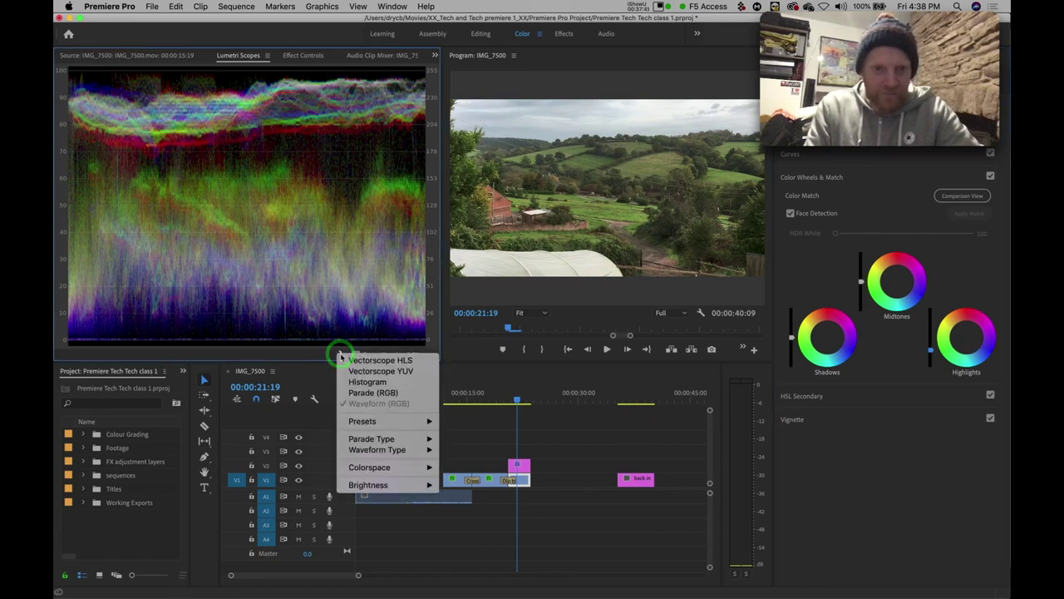
Step: Enable Parade (RGB) and uncheck Waveform (RGB) in the Lumetri Scopes wrench menu
{"action": "left_click", "coordinate": [369, 396]}
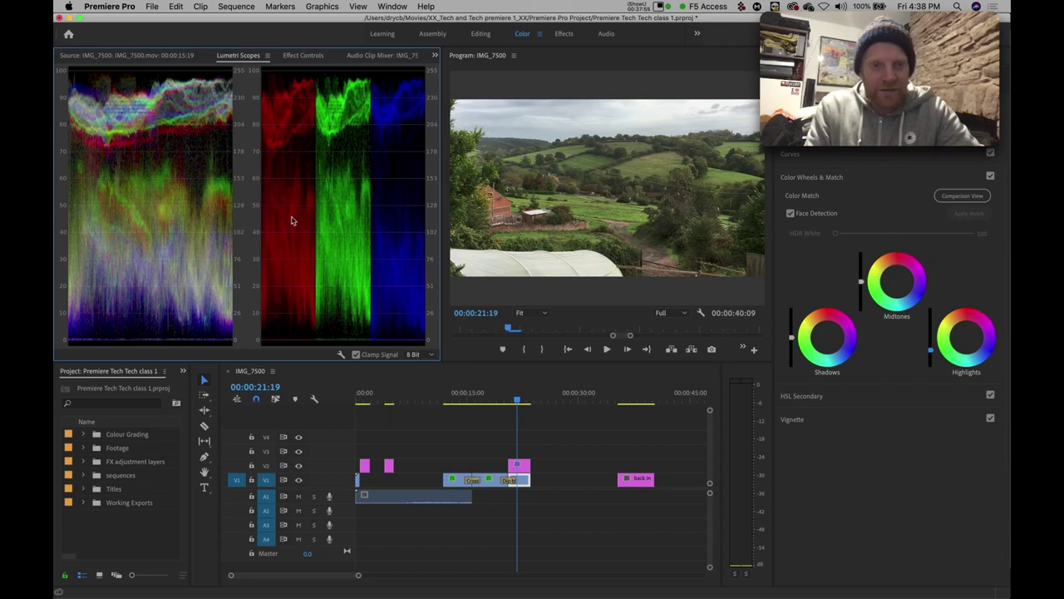
{"action": "left_click", "coordinate": [340, 355]}
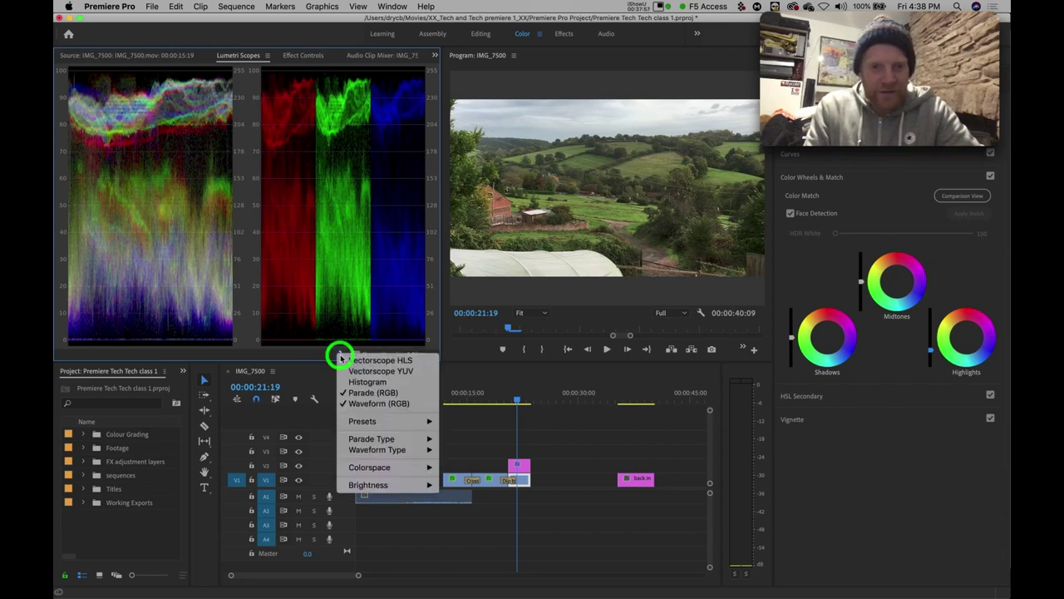
{"action": "left_click", "coordinate": [361, 405]}
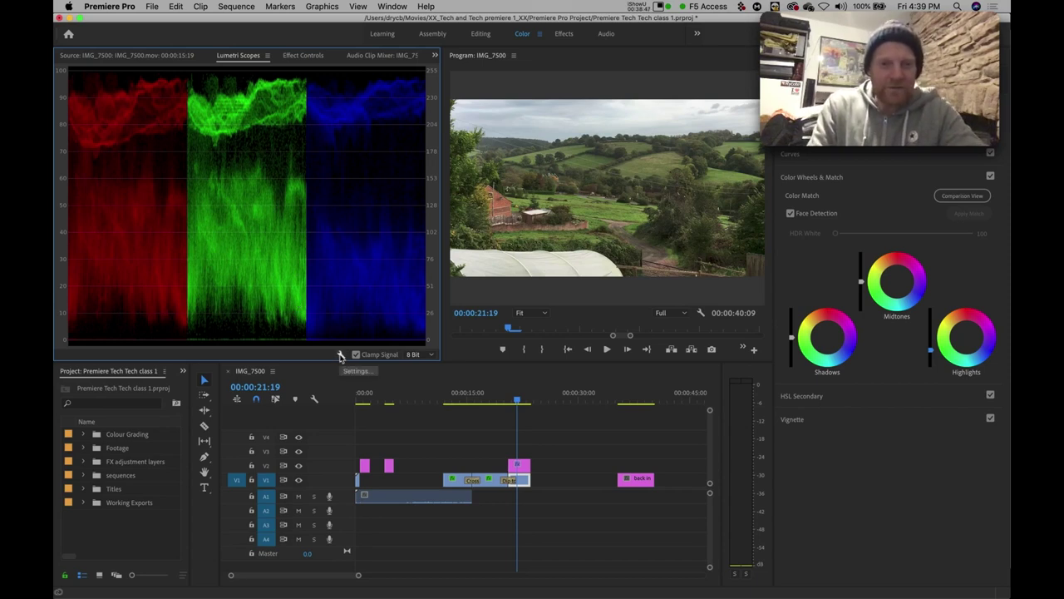
{"action": "left_click", "coordinate": [340, 356]}
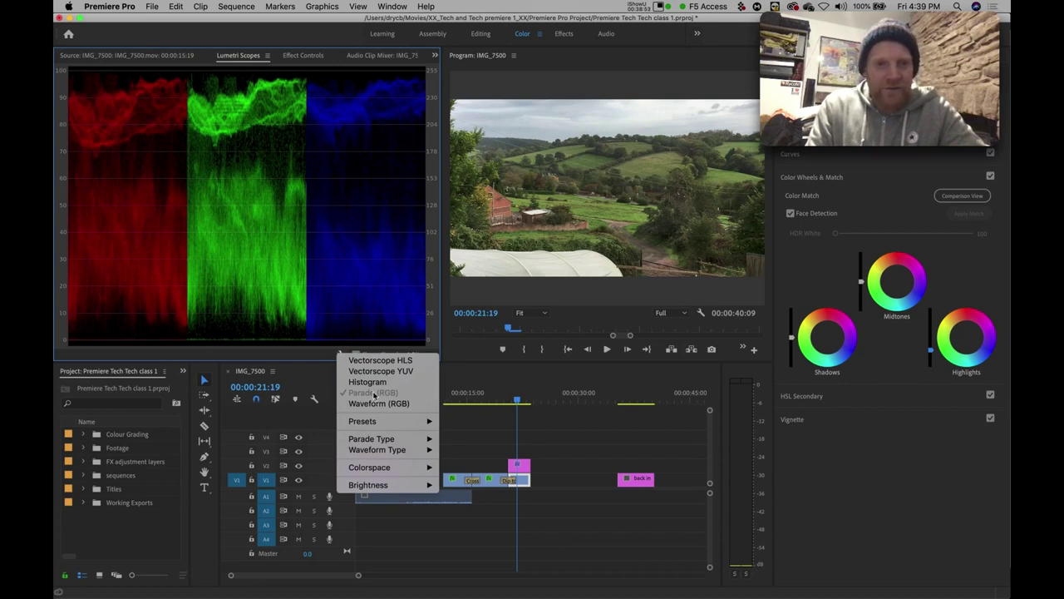
Step: Check Histogram and uncheck Parade (RGB) in the Lumetri Scopes wrench menu
{"action": "left_click", "coordinate": [365, 382]}
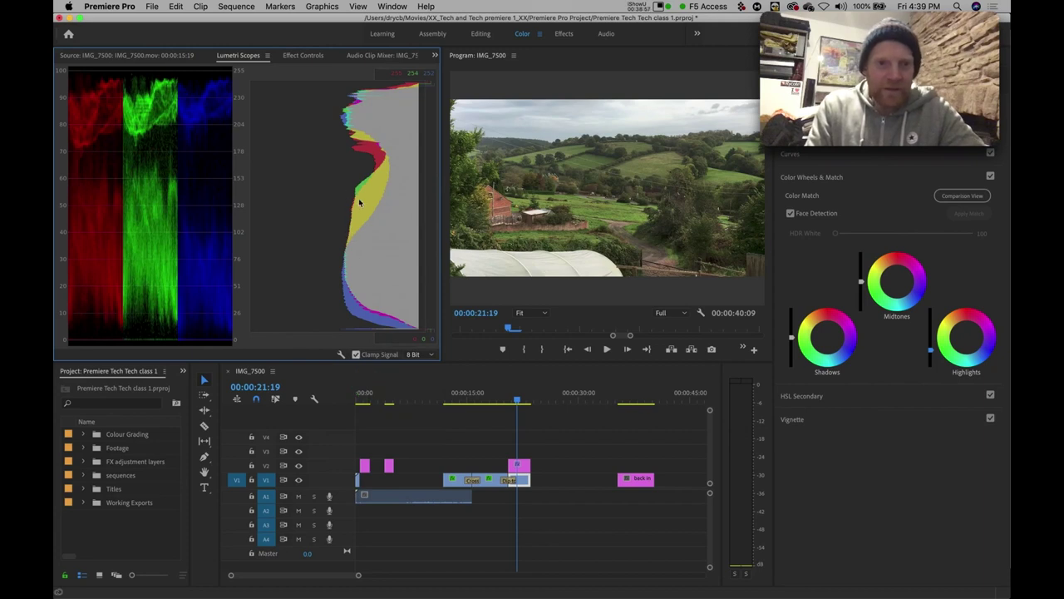
{"action": "left_click", "coordinate": [341, 354]}
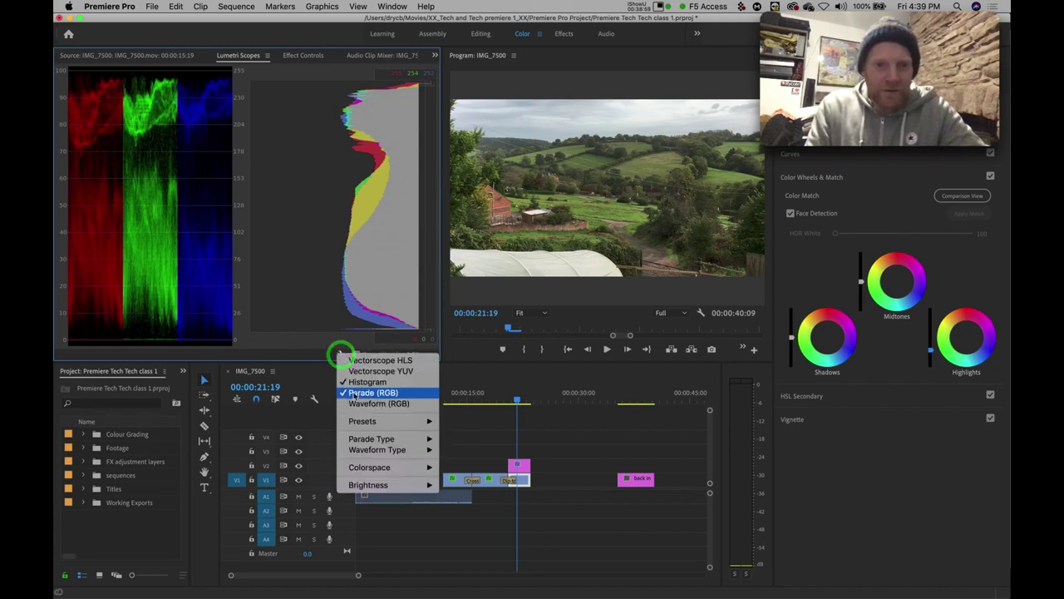
{"action": "left_click", "coordinate": [360, 394]}
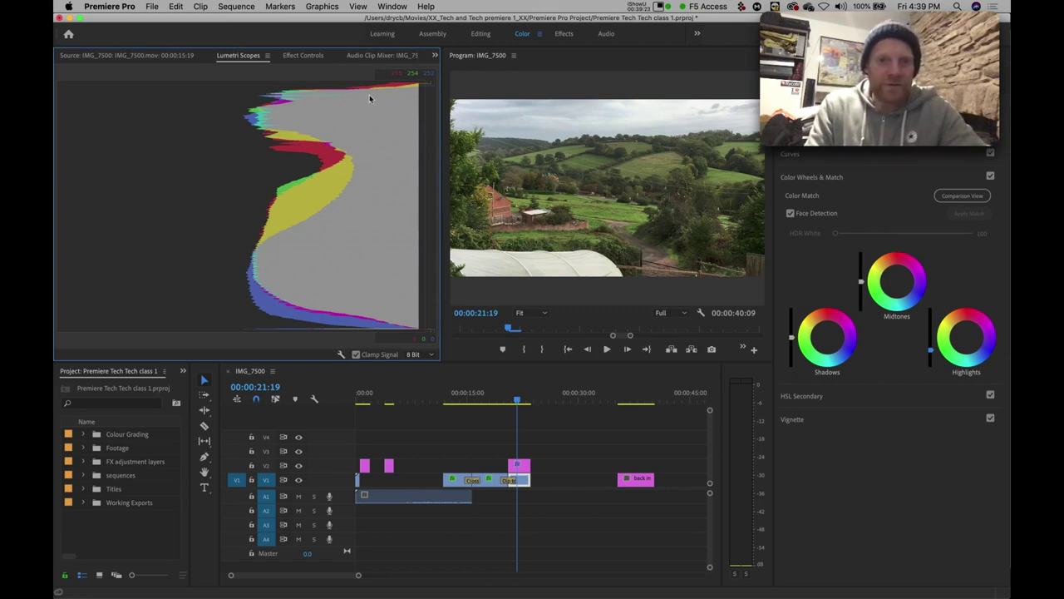
{"action": "left_click", "coordinate": [341, 354]}
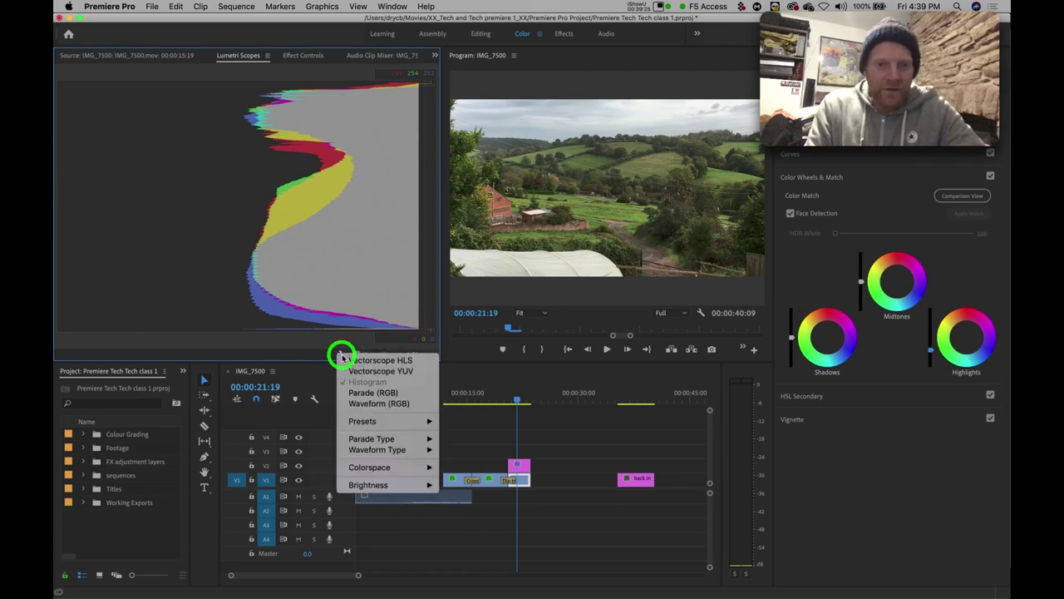
Step: Check Vectorscope YUV and uncheck Histogram so only the YUV vectorscope shows
{"action": "left_click", "coordinate": [364, 374]}
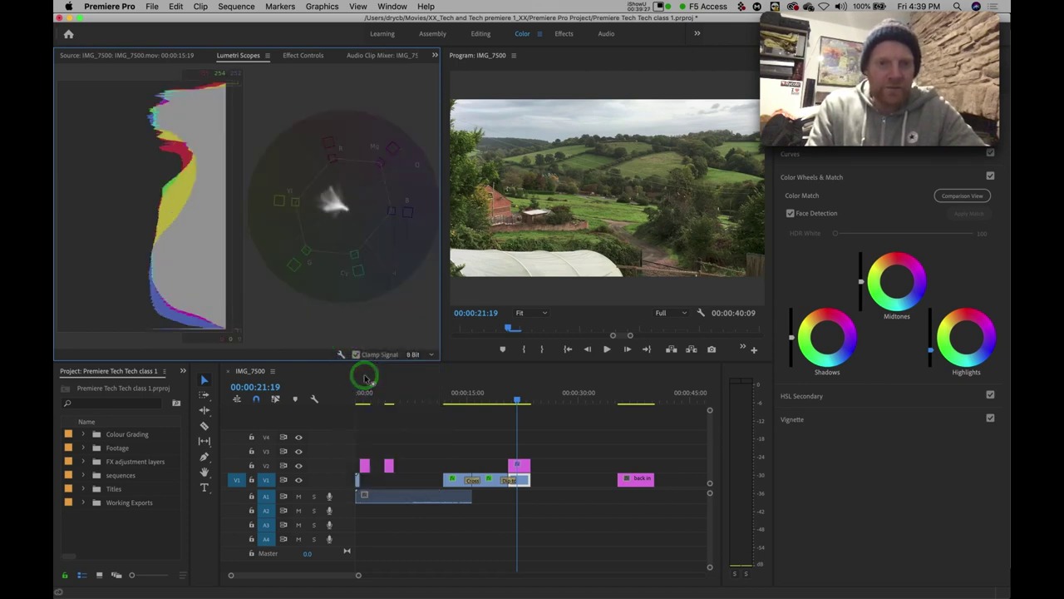
{"action": "left_click", "coordinate": [340, 354]}
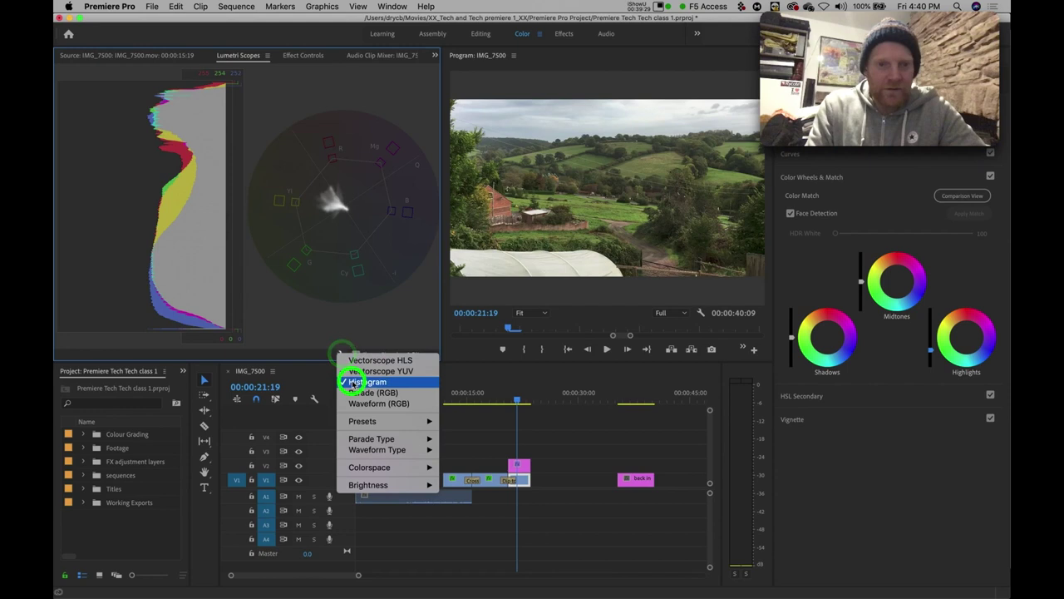
{"action": "left_click", "coordinate": [356, 374]}
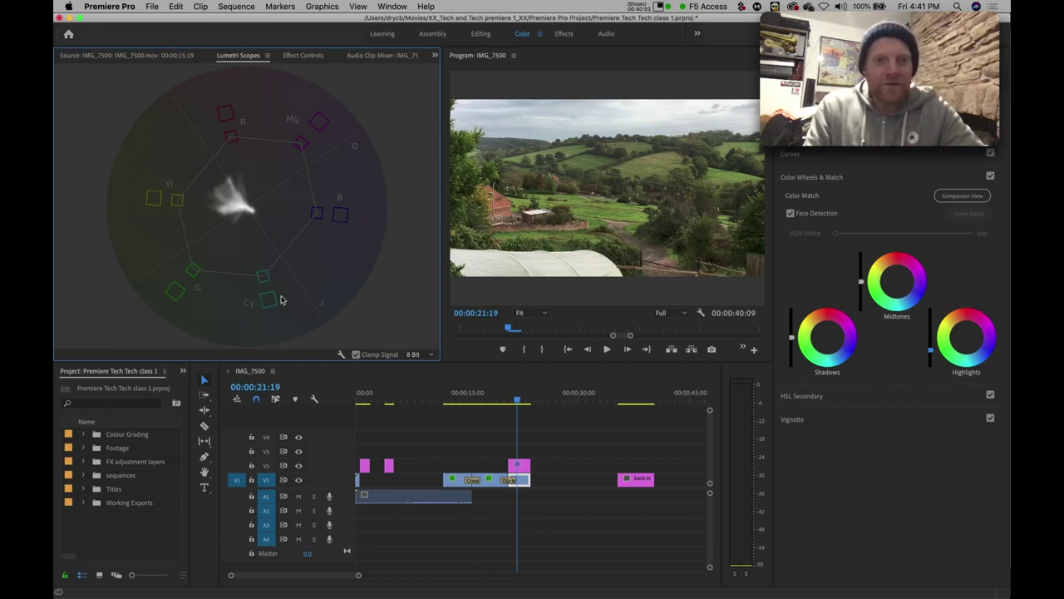
{"action": "right_click", "coordinate": [343, 357]}
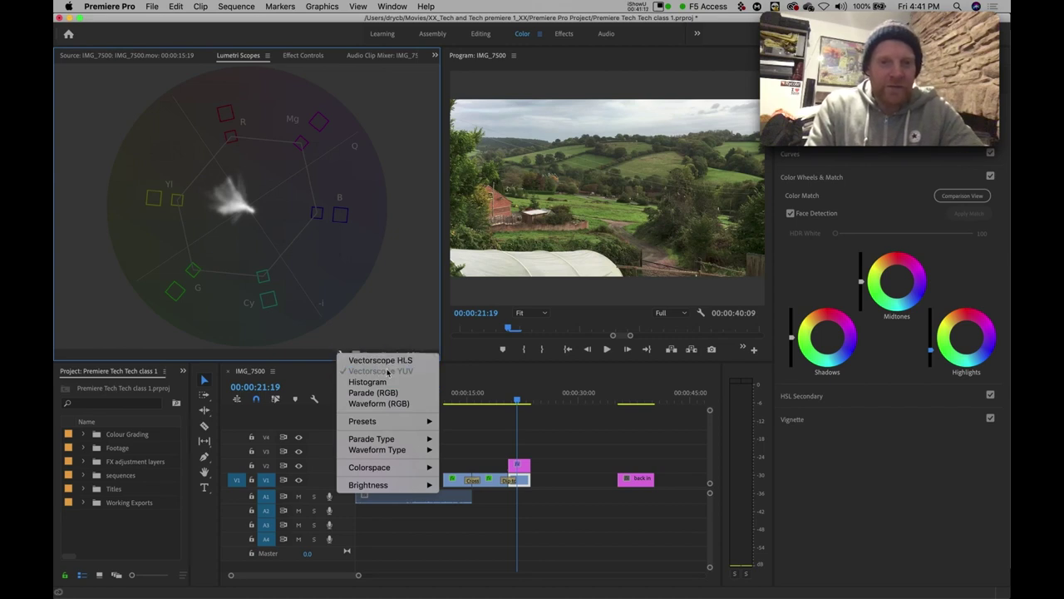
Step: Leave only Waveform (RGB) in Lumetri Scopes, clearing both vectorscopes, then switch to PowerPoint
{"action": "left_click", "coordinate": [380, 361]}
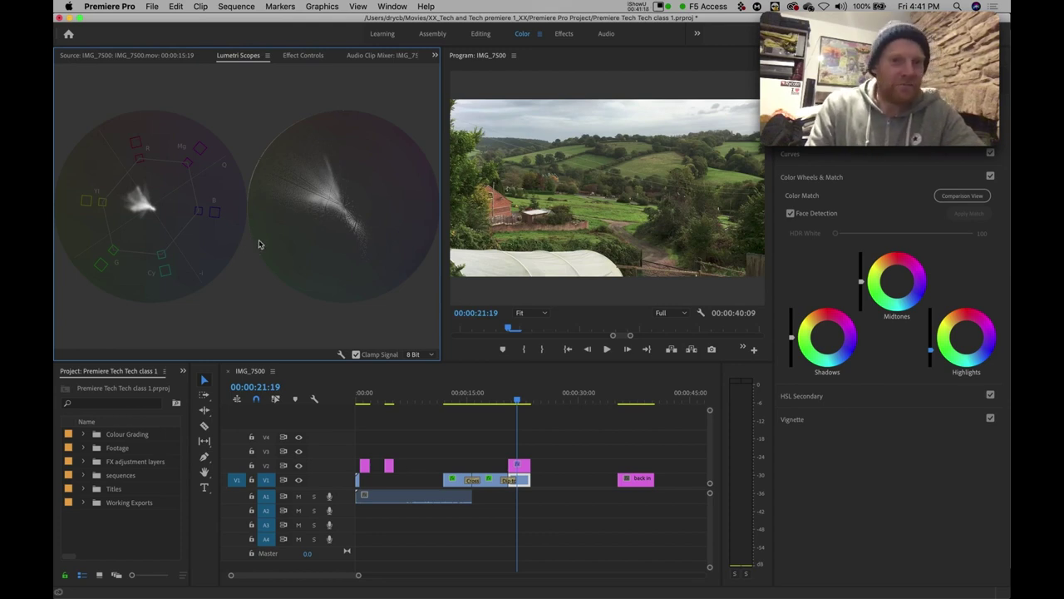
{"action": "left_click", "coordinate": [340, 355]}
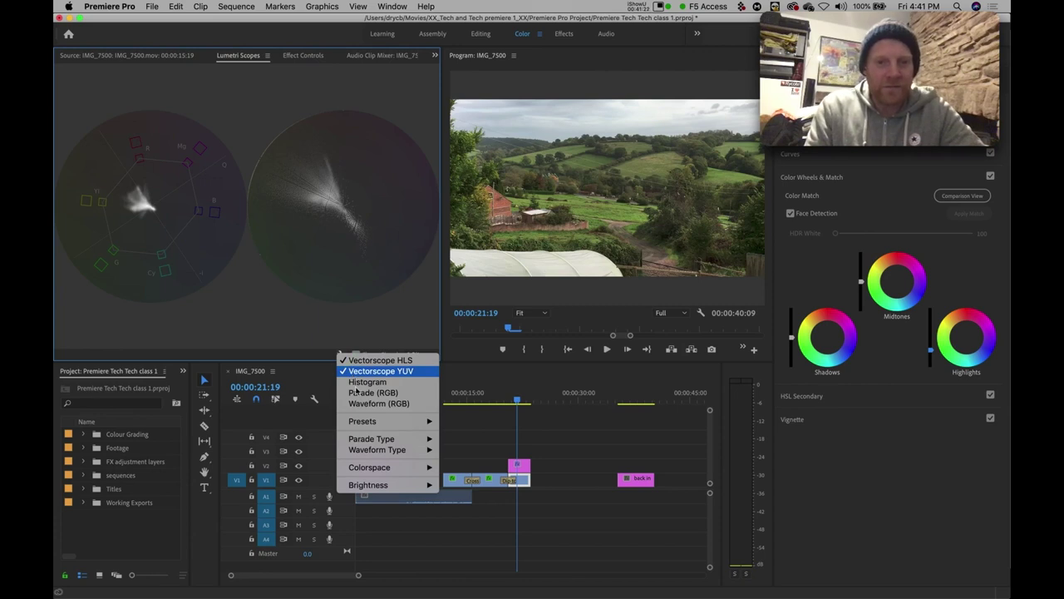
{"action": "left_click", "coordinate": [358, 403]}
{"action": "left_click", "coordinate": [341, 355]}
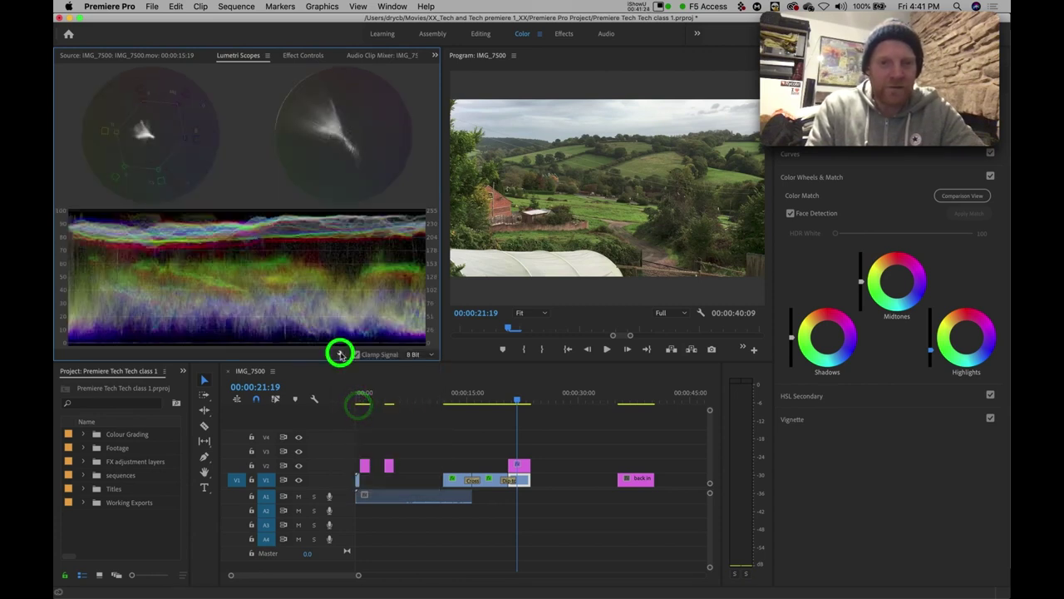
{"action": "left_click", "coordinate": [350, 360]}
{"action": "left_click", "coordinate": [341, 352]}
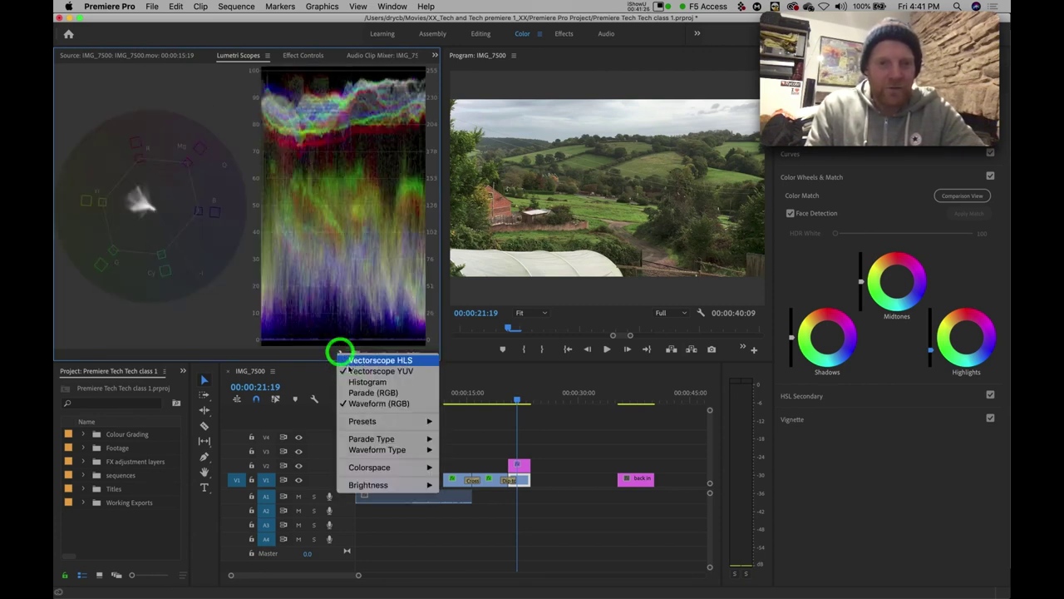
{"action": "left_click", "coordinate": [352, 371]}
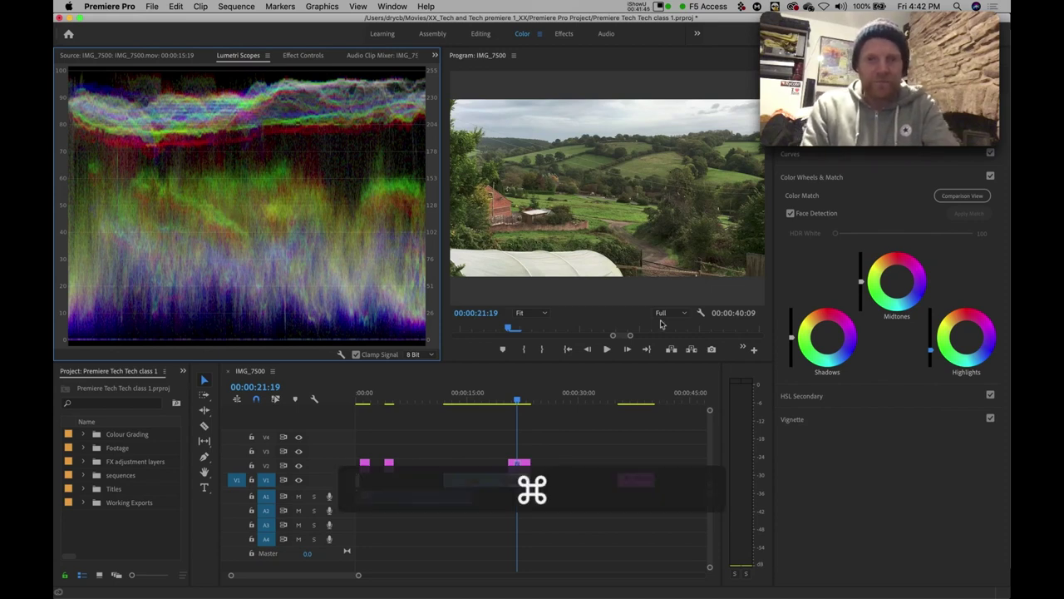
{"action": "key", "text": "super+Tab"}
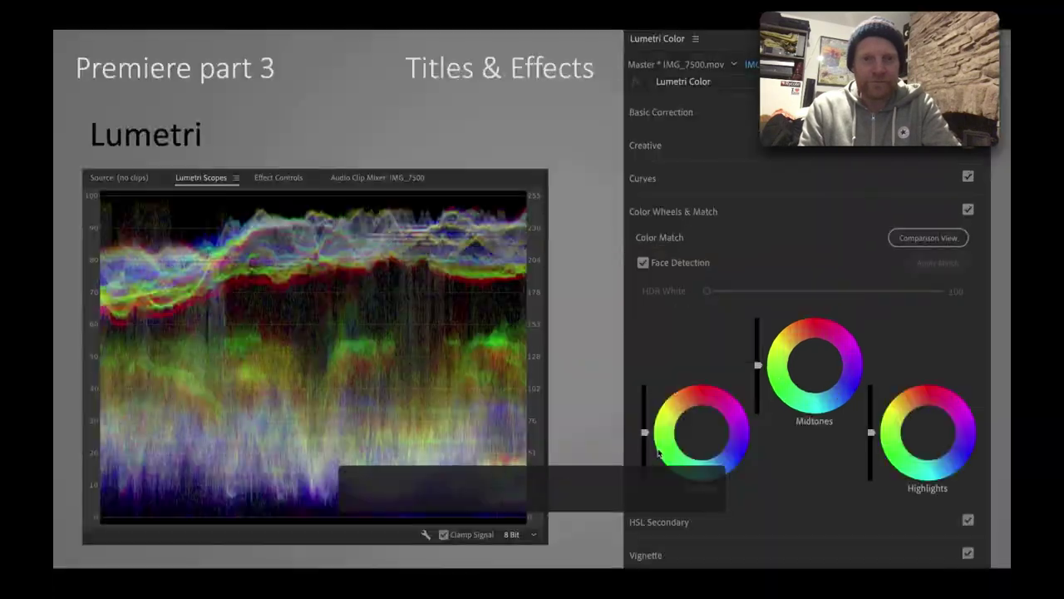
Step: Advance the slideshow to The End, return to Premiere Pro, and put the playhead at 00:00:19:08
{"action": "key", "text": "Right"}
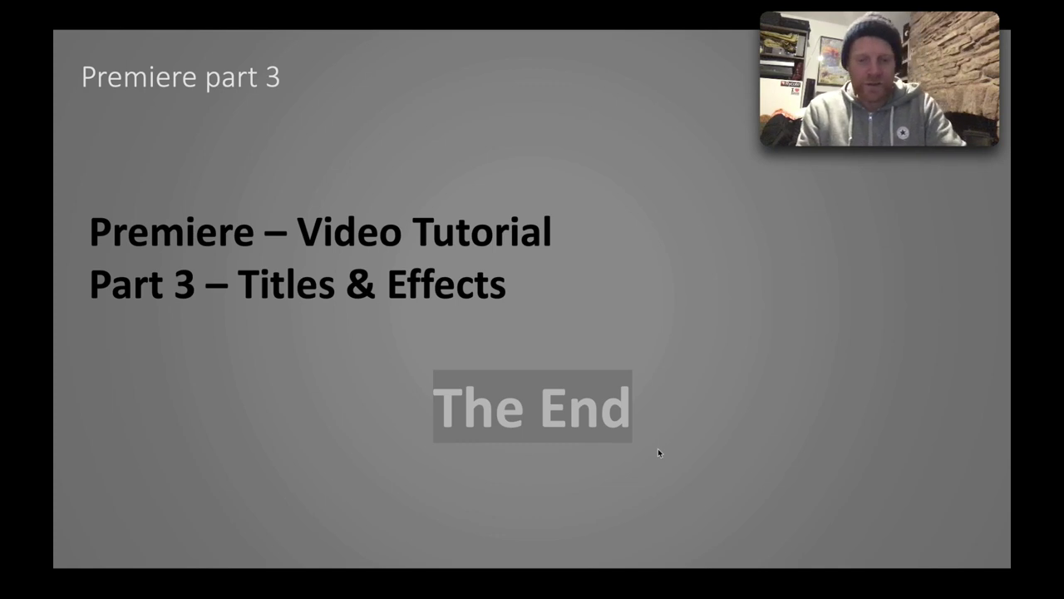
{"action": "key", "text": "super+Tab"}
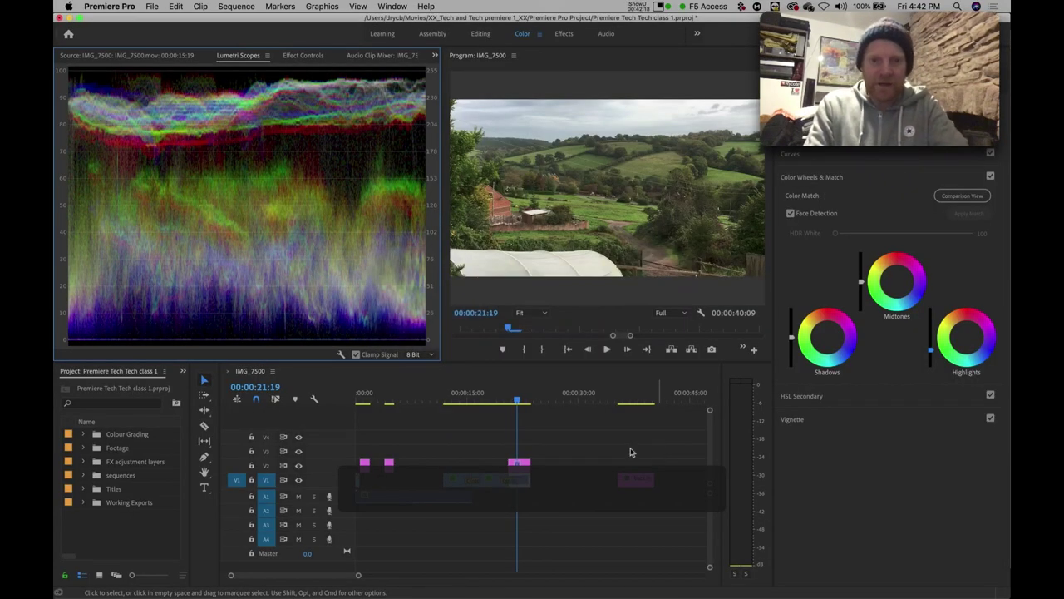
{"action": "left_click", "coordinate": [500, 402]}
{"action": "left_click_drag", "start_coordinate": [499, 403], "coordinate": [494, 401]}
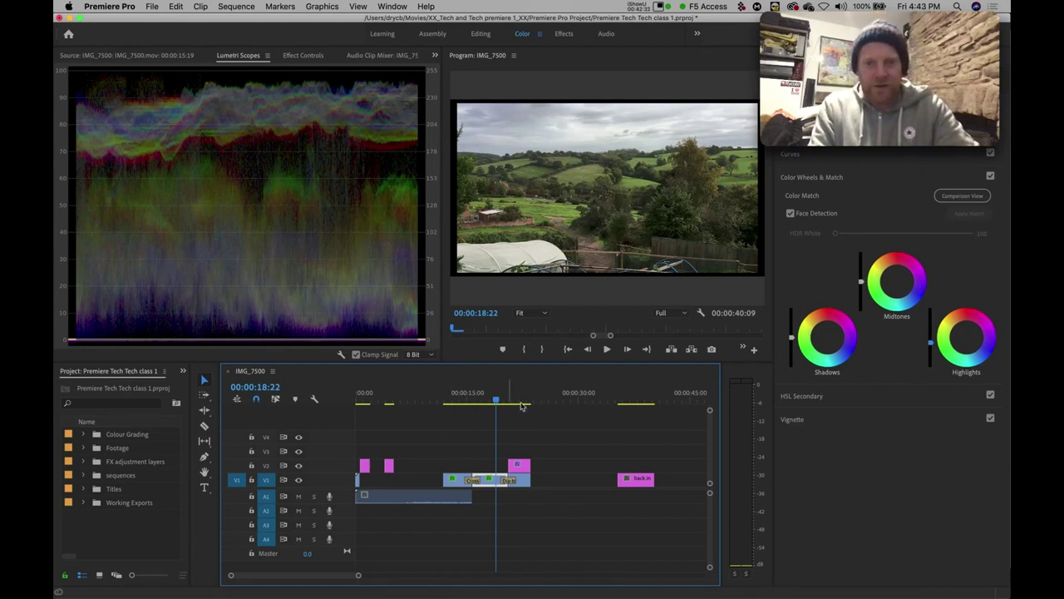
{"action": "left_click", "coordinate": [494, 403]}
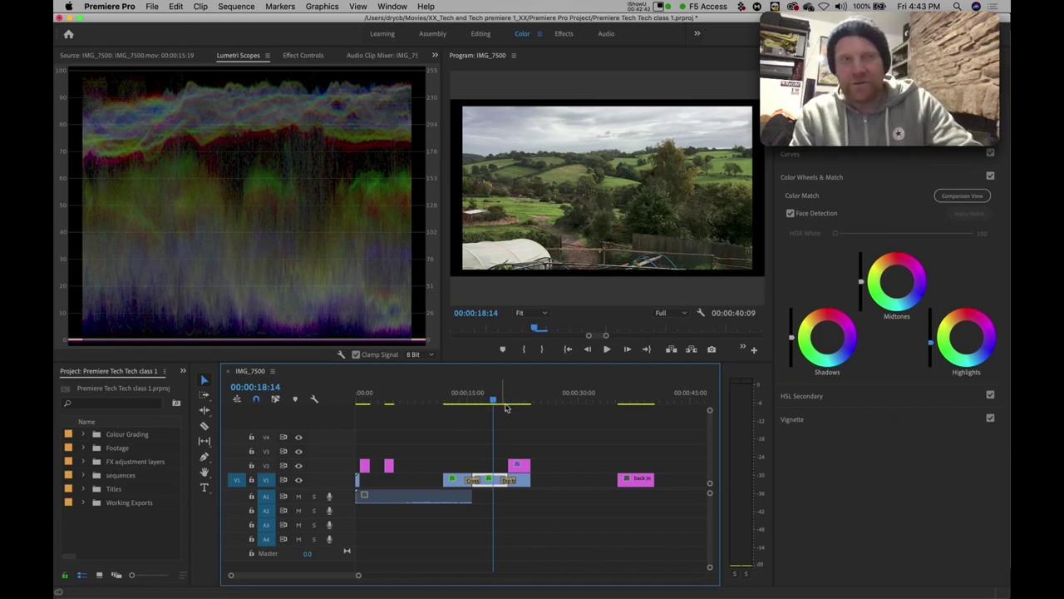
{"action": "left_click_drag", "start_coordinate": [494, 403], "coordinate": [493, 403]}
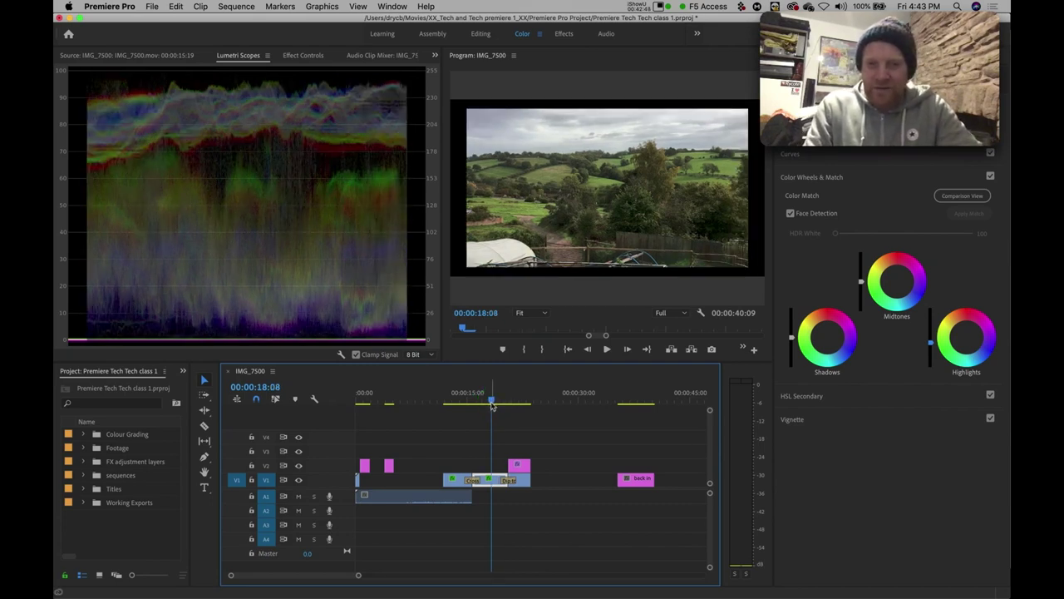
{"action": "left_click_drag", "start_coordinate": [491, 403], "coordinate": [491, 403]}
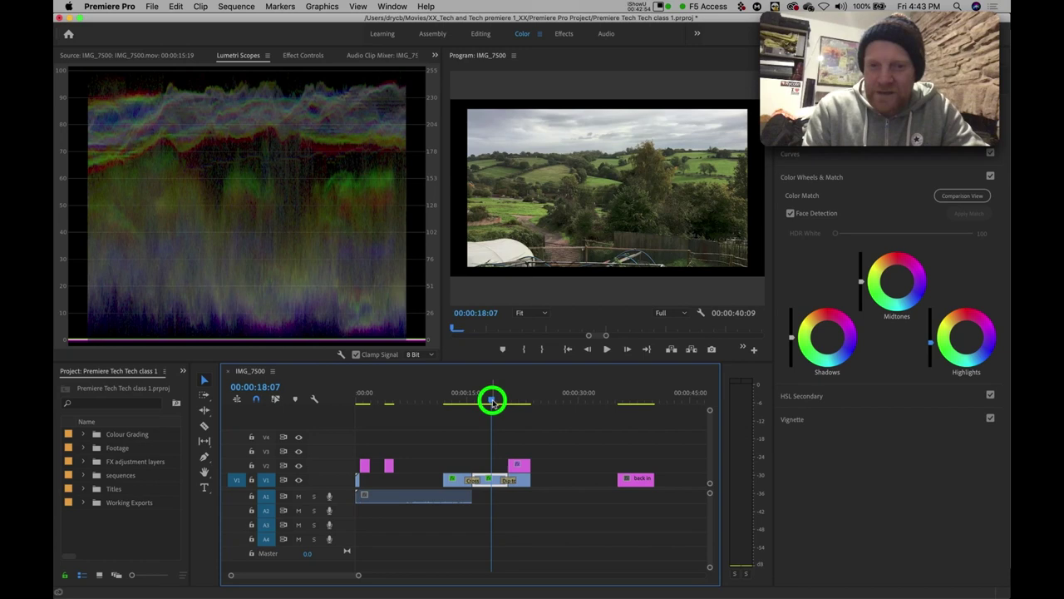
{"action": "left_click_drag", "start_coordinate": [491, 403], "coordinate": [491, 403]}
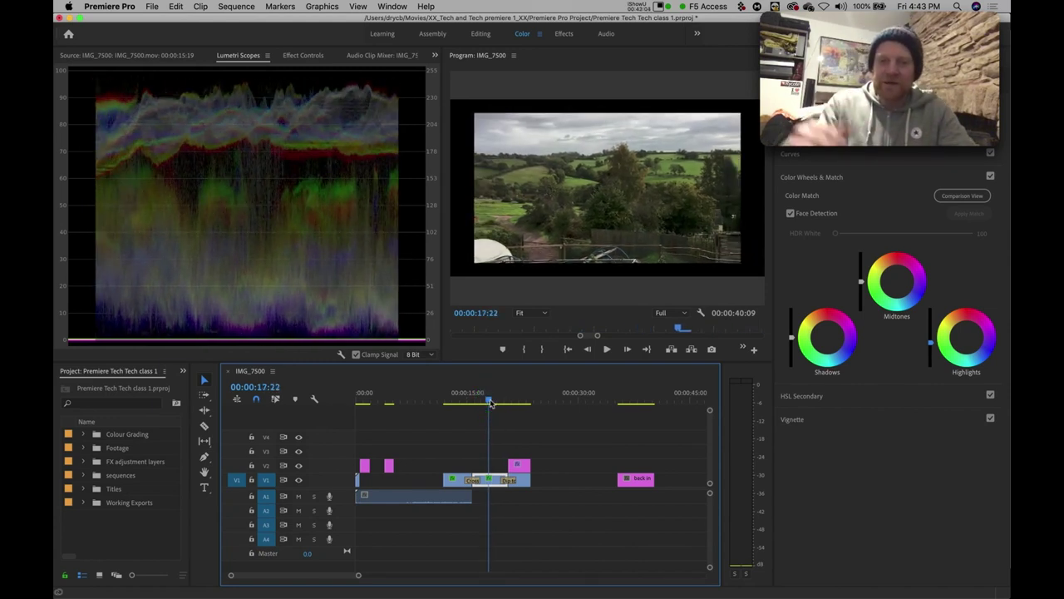
{"action": "left_click_drag", "start_coordinate": [491, 403], "coordinate": [494, 401]}
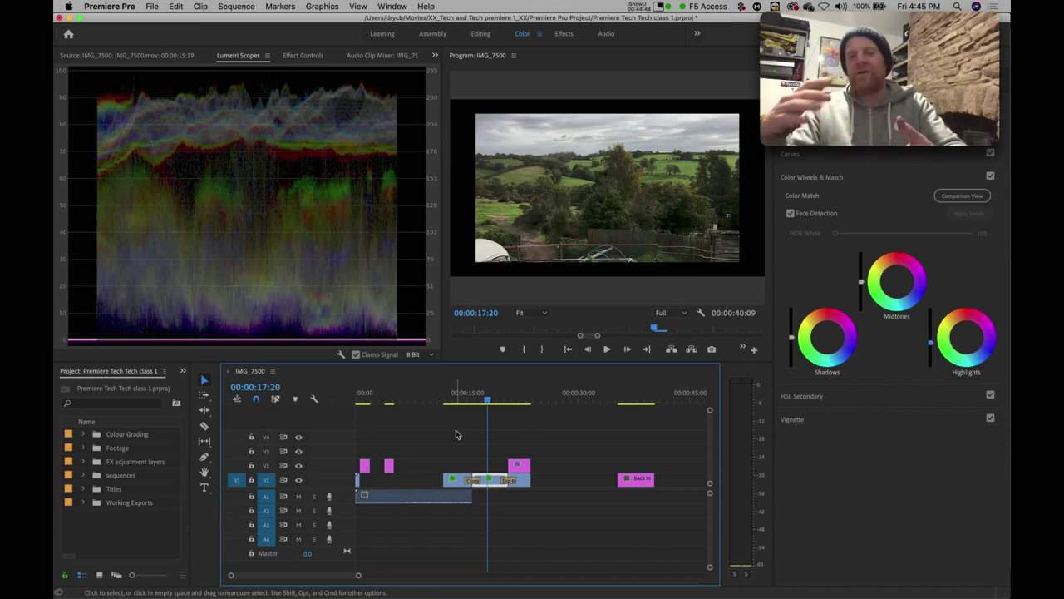
{"action": "key", "text": "Left"}
{"action": "key", "text": "Left"}
{"action": "key", "text": "Left"}
{"action": "key", "text": "Left"}
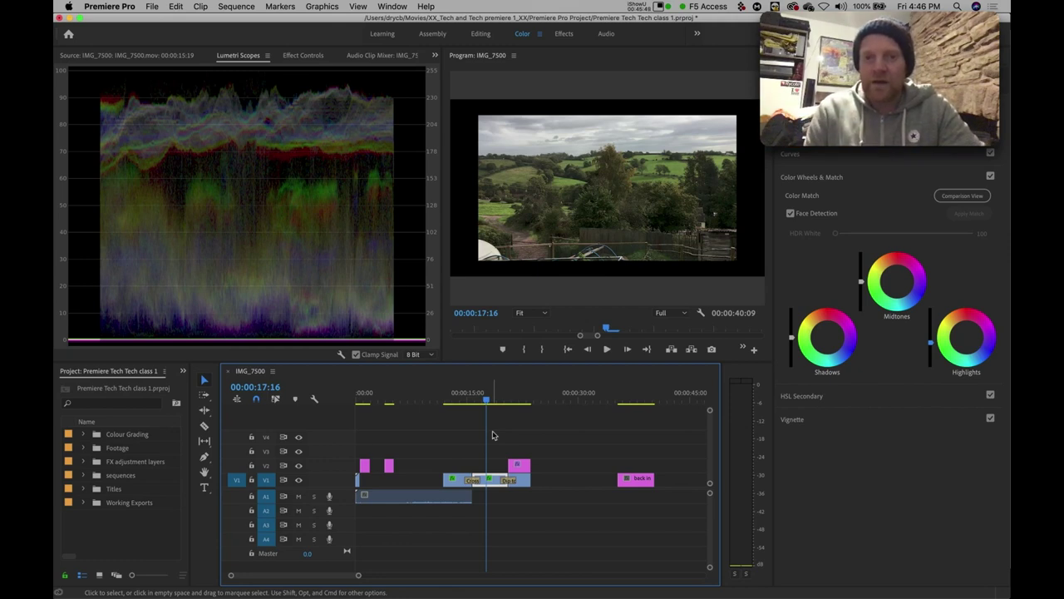
{"action": "left_click", "coordinate": [492, 435]}
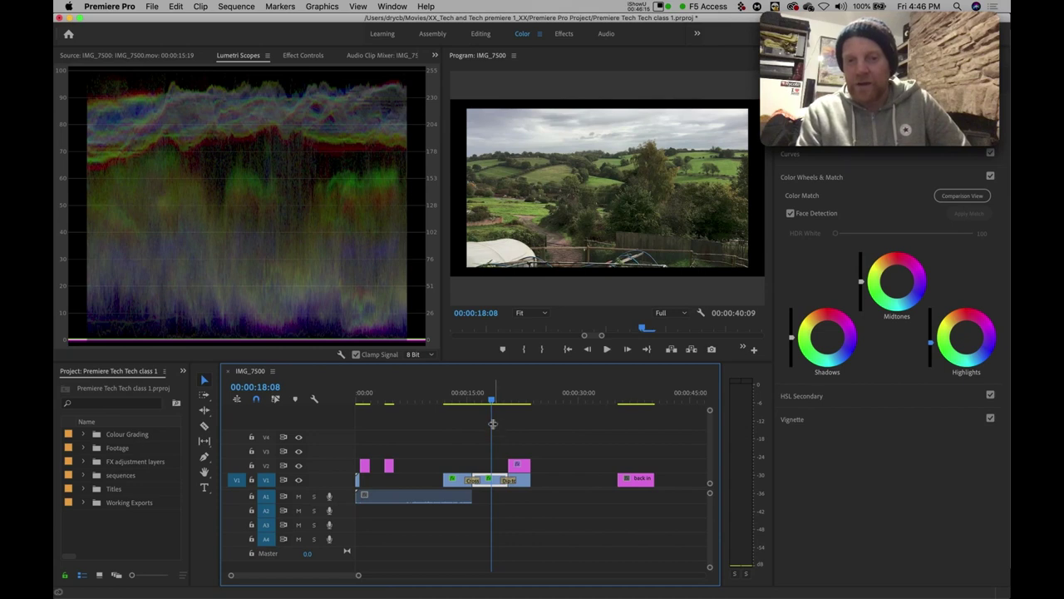
Step: Move the playhead back to 00:00:17:09, then to 00:00:10:19 before the landscape clip
{"action": "left_click", "coordinate": [485, 400]}
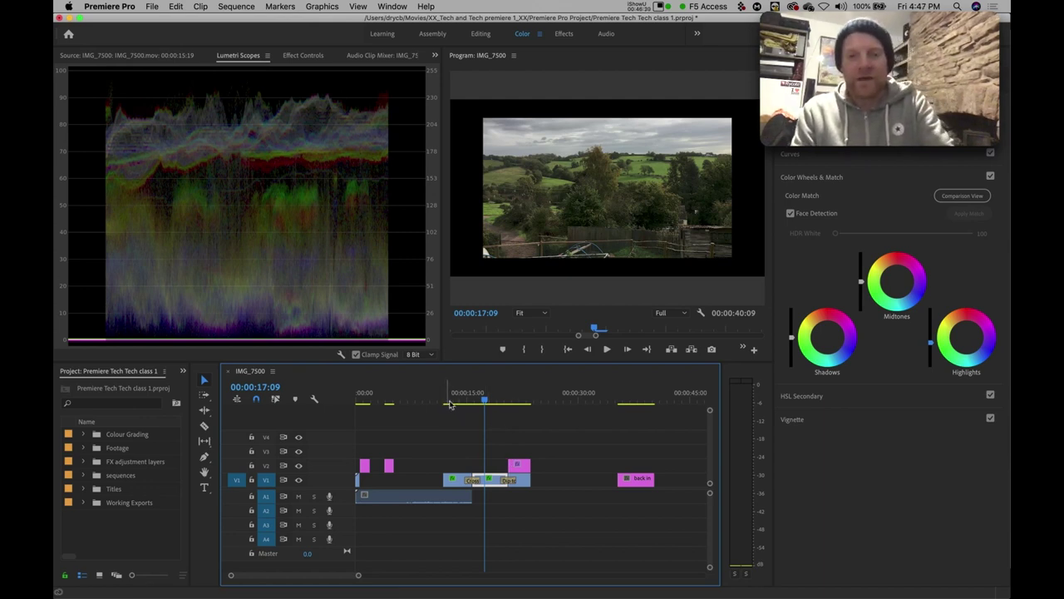
{"action": "left_click", "coordinate": [436, 394]}
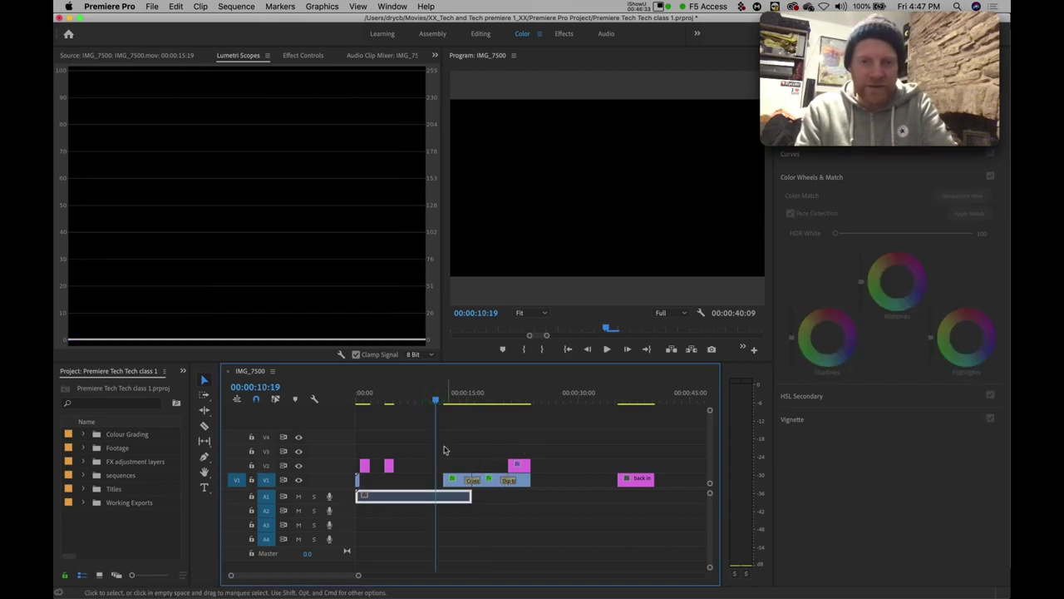
Step: Set the In point at 00:00:10:11 and the Out point at 00:00:25:06, spanning 00:00:14:21
{"action": "left_click", "coordinate": [428, 398]}
{"action": "left_click_drag", "start_coordinate": [427, 400], "coordinate": [426, 400]}
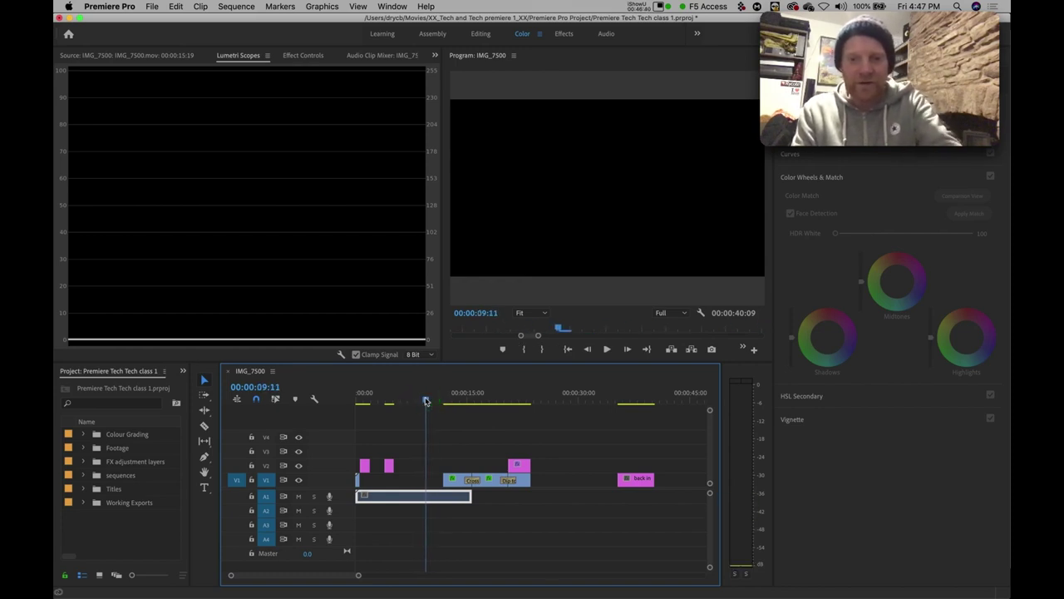
{"action": "left_click", "coordinate": [565, 389]}
{"action": "key", "text": "o"}
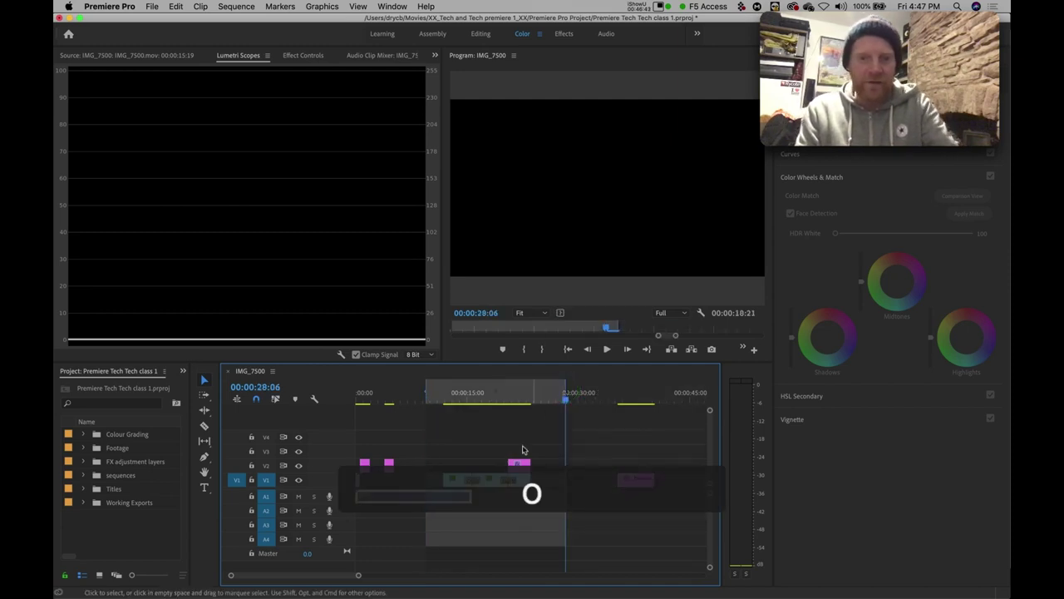
{"action": "left_click", "coordinate": [419, 397]}
{"action": "key", "text": "i"}
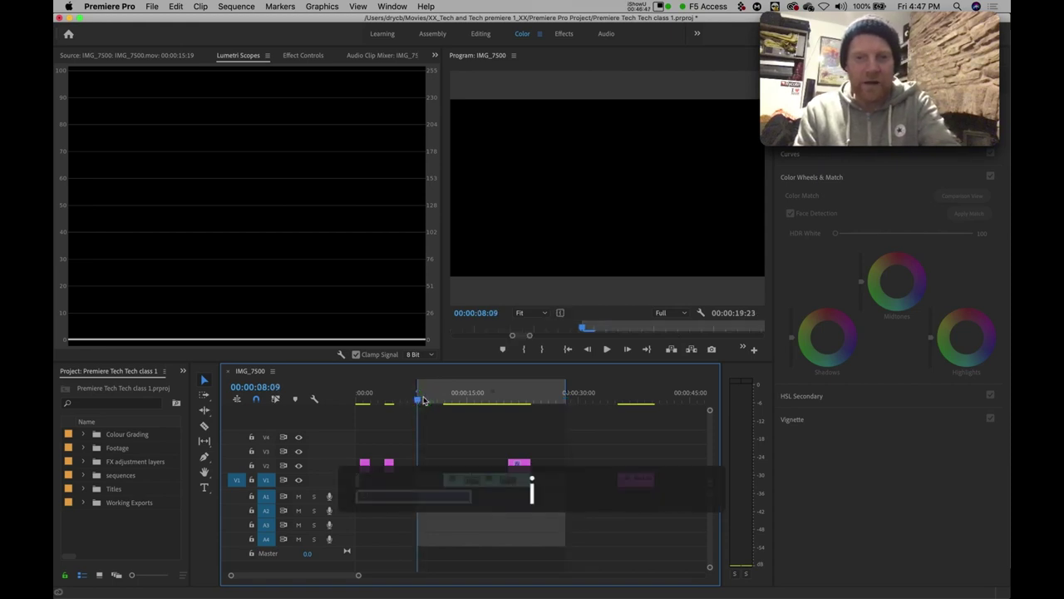
{"action": "left_click", "coordinate": [554, 394]}
{"action": "key", "text": "o"}
{"action": "left_click", "coordinate": [433, 394]}
{"action": "key", "text": "i"}
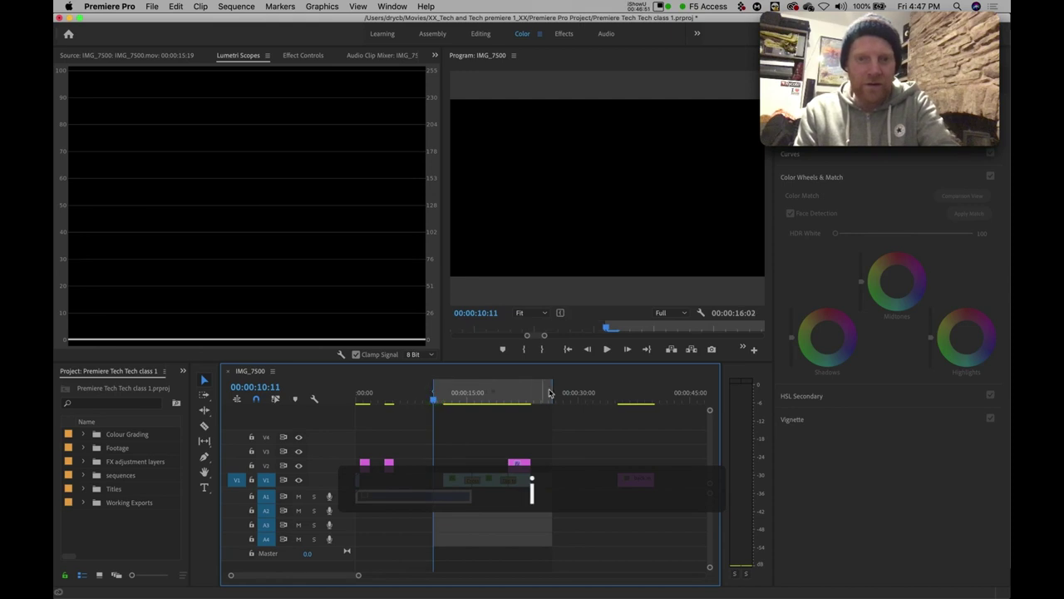
{"action": "left_click", "coordinate": [545, 401]}
{"action": "key", "text": "o"}
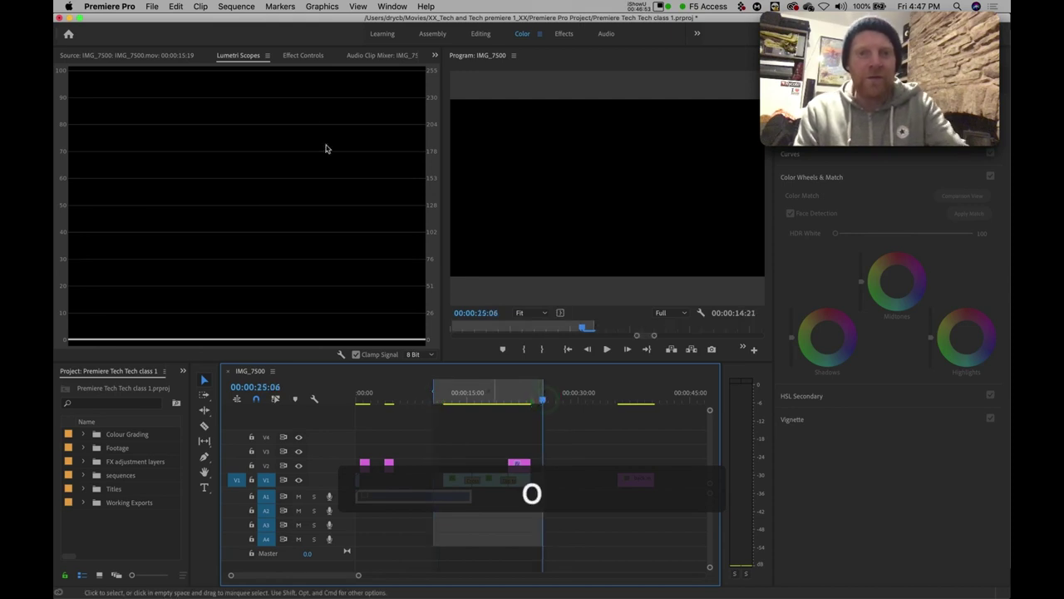
Step: Render the In-to-Out section with Sequence > Render In to Out, then save the project
{"action": "left_click", "coordinate": [239, 7]}
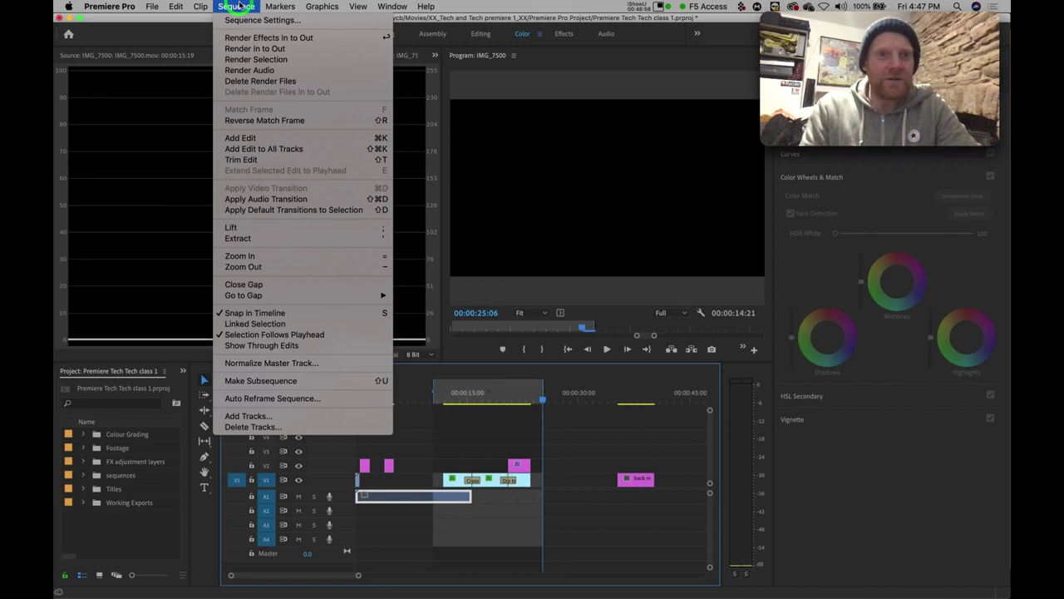
{"action": "left_click", "coordinate": [254, 49]}
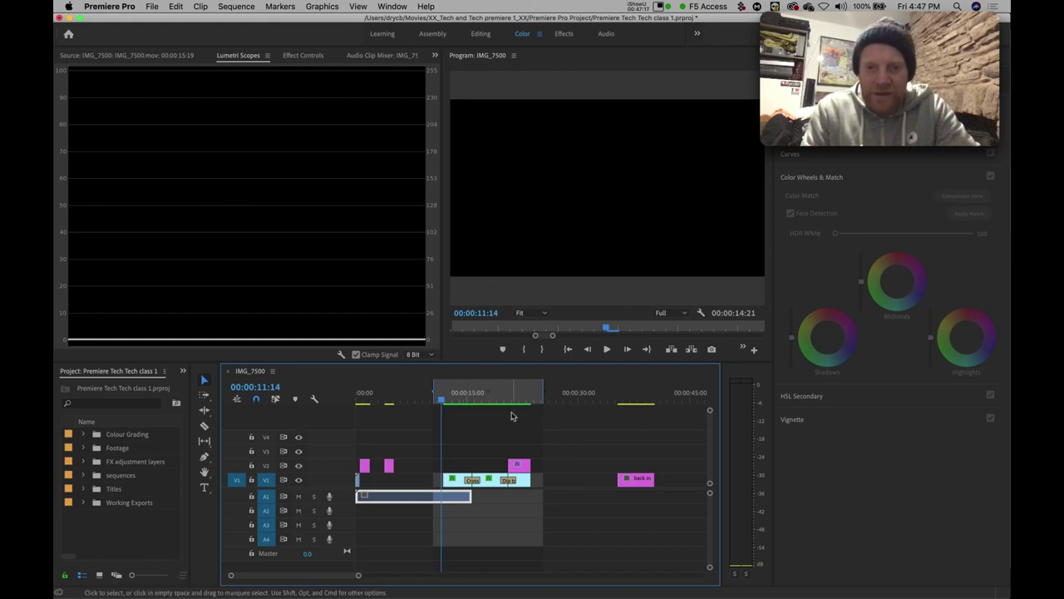
{"action": "key", "text": "super+s"}
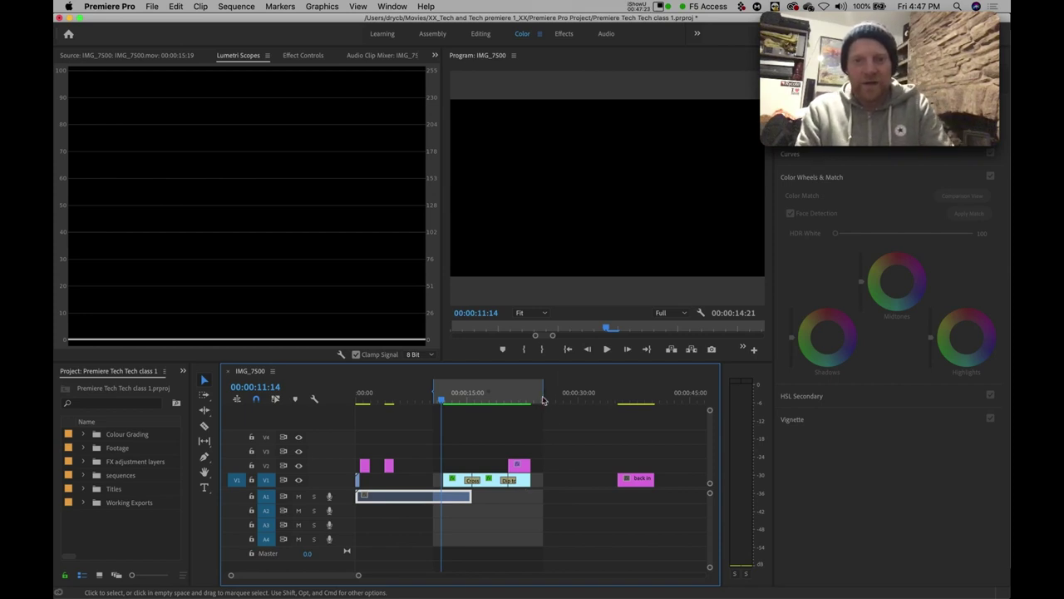
Step: Move the playhead to 00:00:19:14 and clear both In and Out marks from the ruler
{"action": "left_click", "coordinate": [500, 399]}
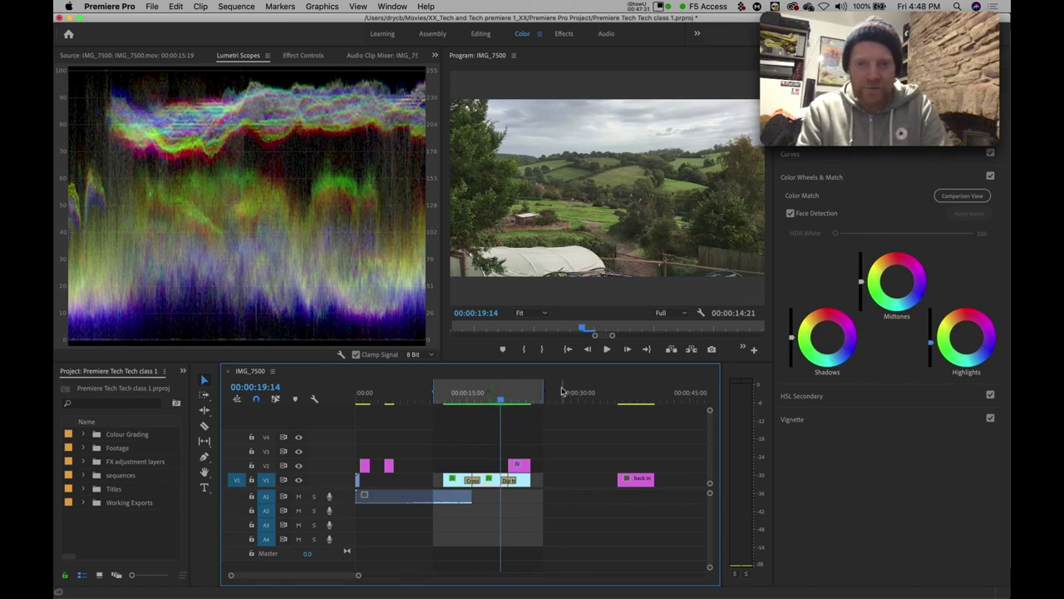
{"action": "left_click", "coordinate": [559, 388], "text": "ctrl"}
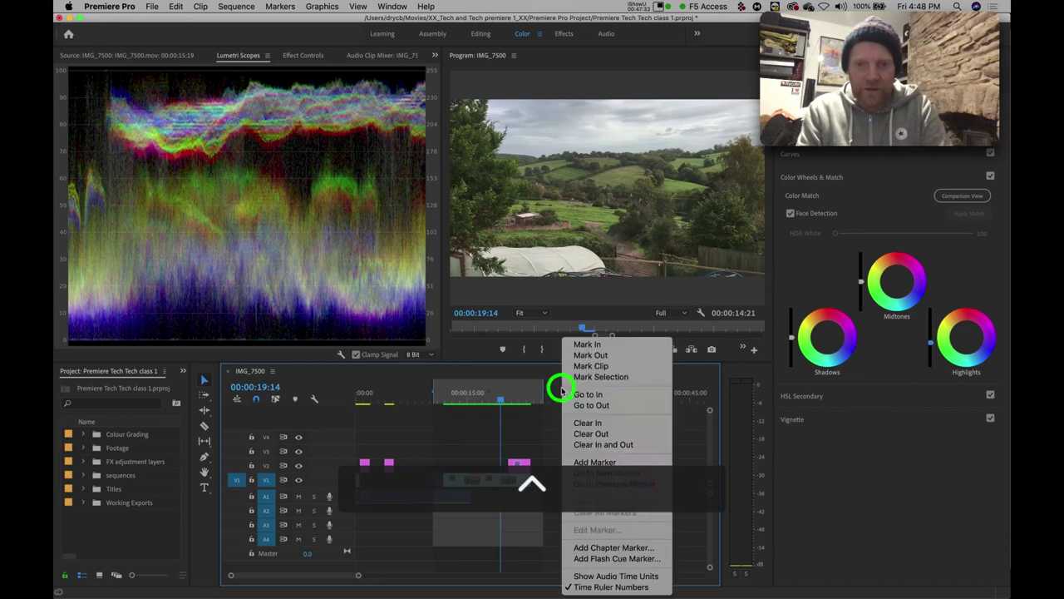
{"action": "left_click", "coordinate": [606, 444]}
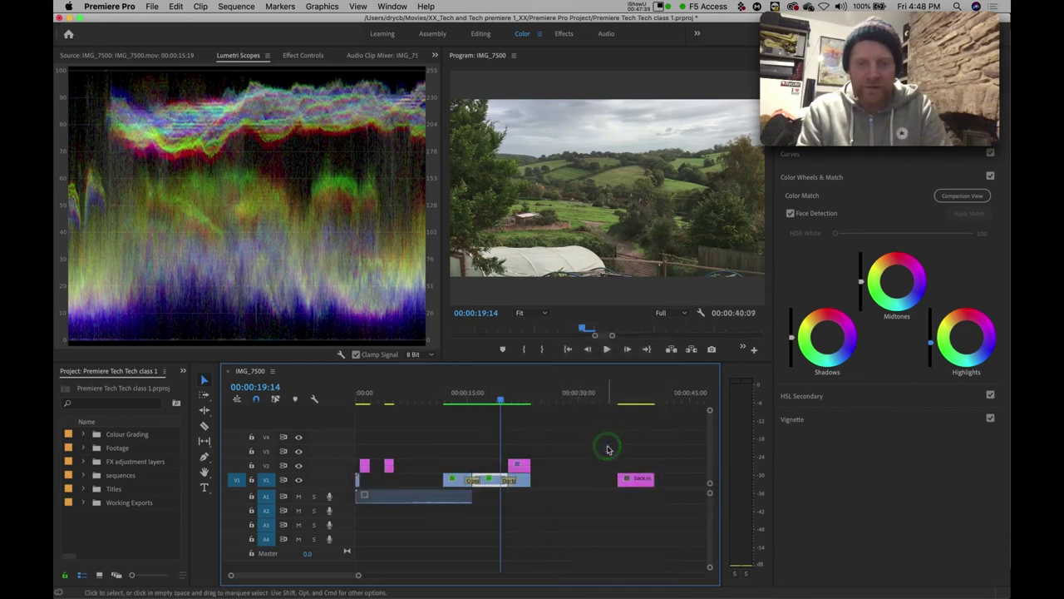